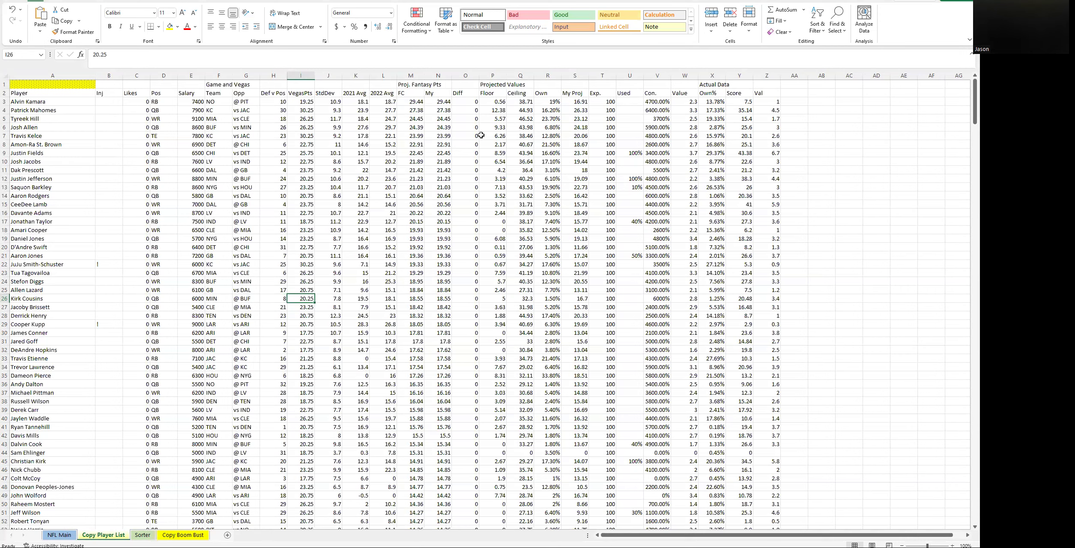
# Clear all the old data from the Copy Boom Bust sheet
pyautogui.moveTo(151, 547)
pyautogui.moveTo(57, 547)
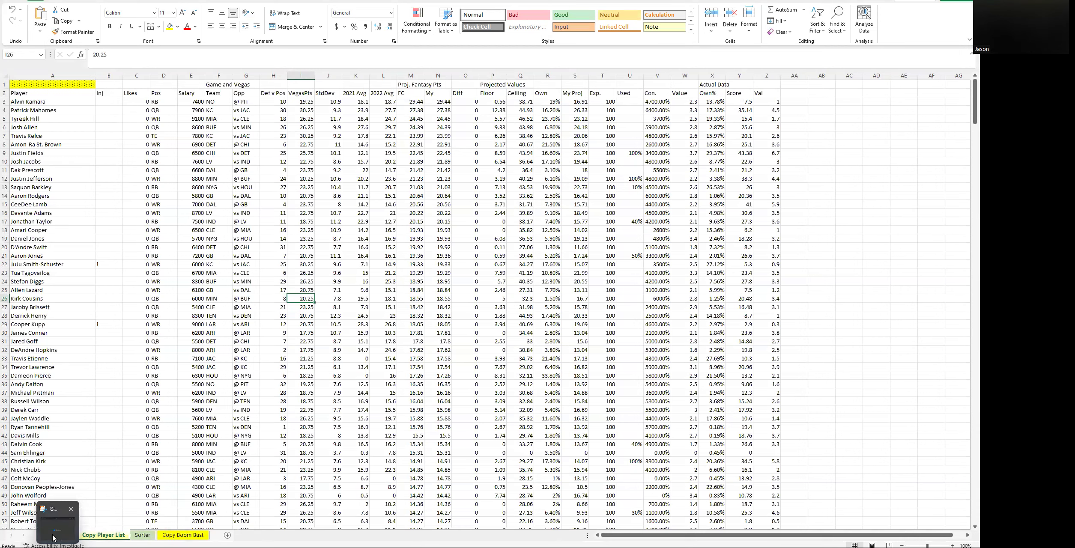
pyautogui.click(77, 533)
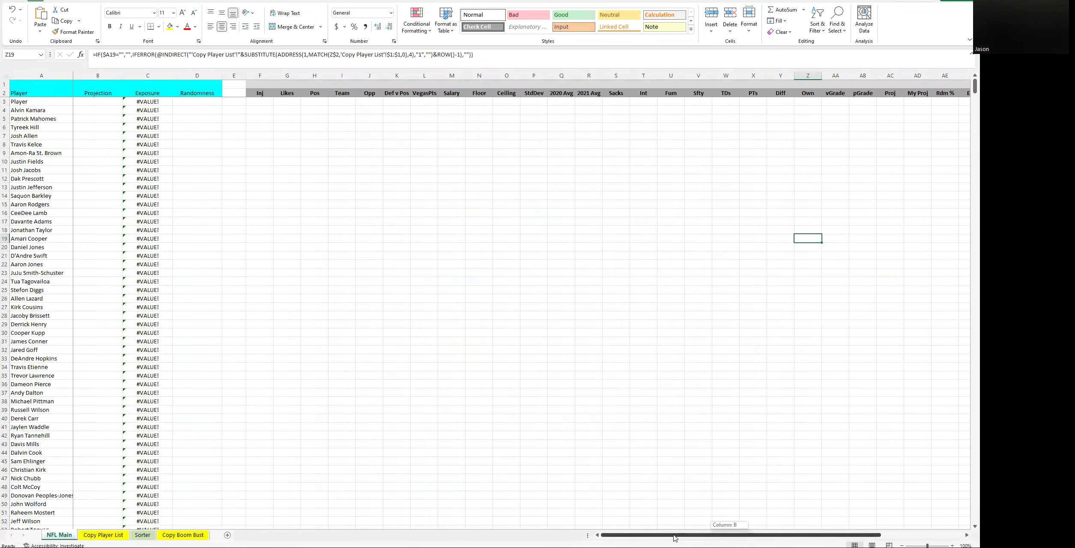
pyautogui.click(183, 535)
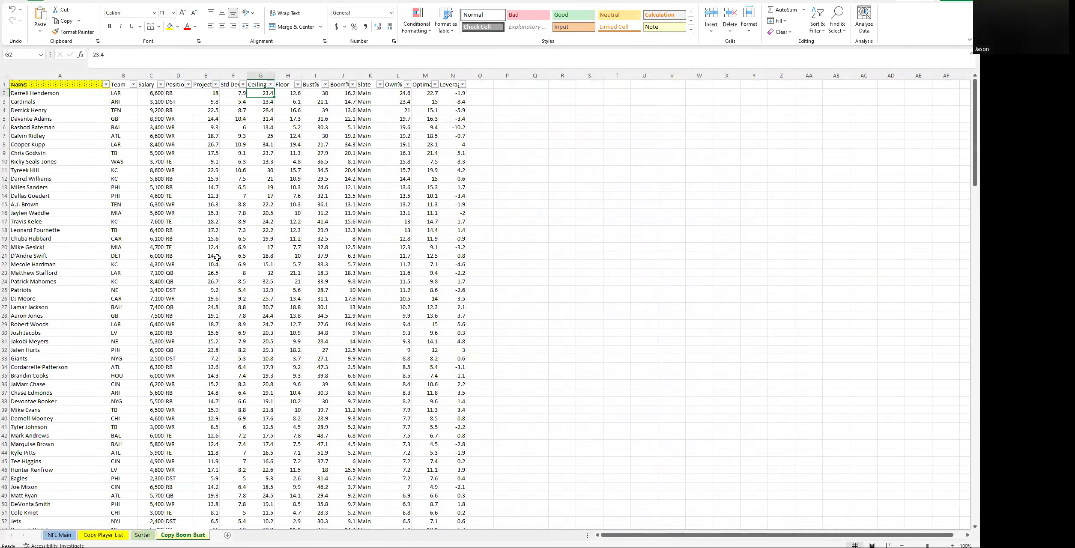
pyautogui.click(7, 78)
pyautogui.press('Delete')
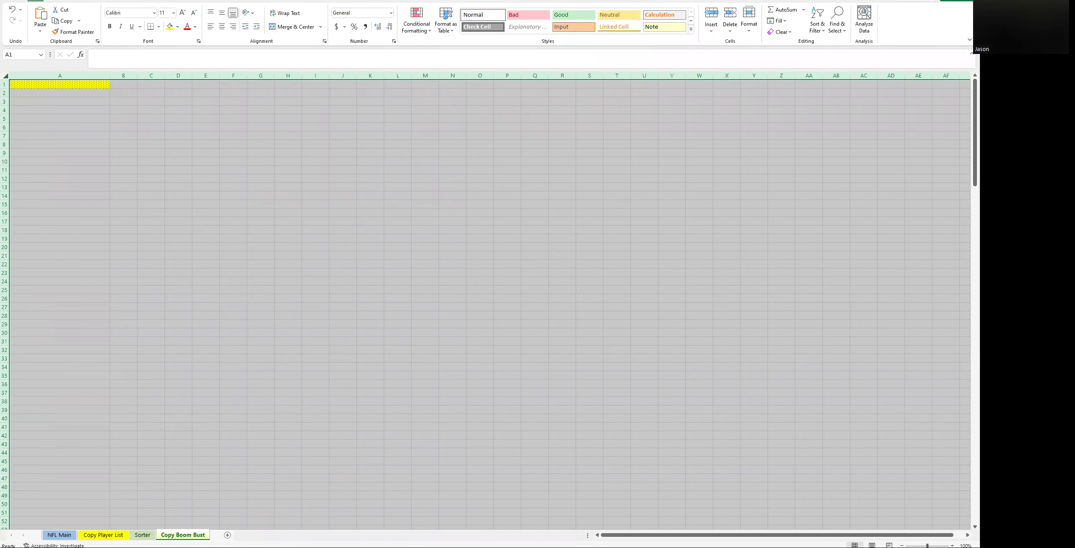
pyautogui.click(60, 84)
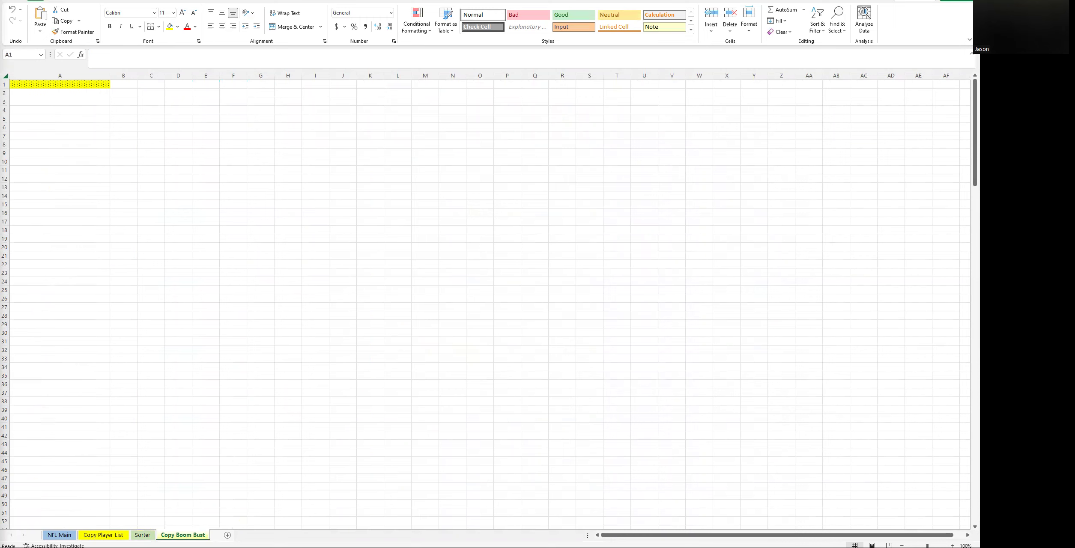
# Paste the new player table of names, salaries, ownership and leverage at A1
pyautogui.hotkey('ctrl', 'a')
pyautogui.click(49, 82)
pyautogui.hotkey('alt', 'Tab')
pyautogui.click(34, 85)
pyautogui.hotkey('ctrl', 'v')
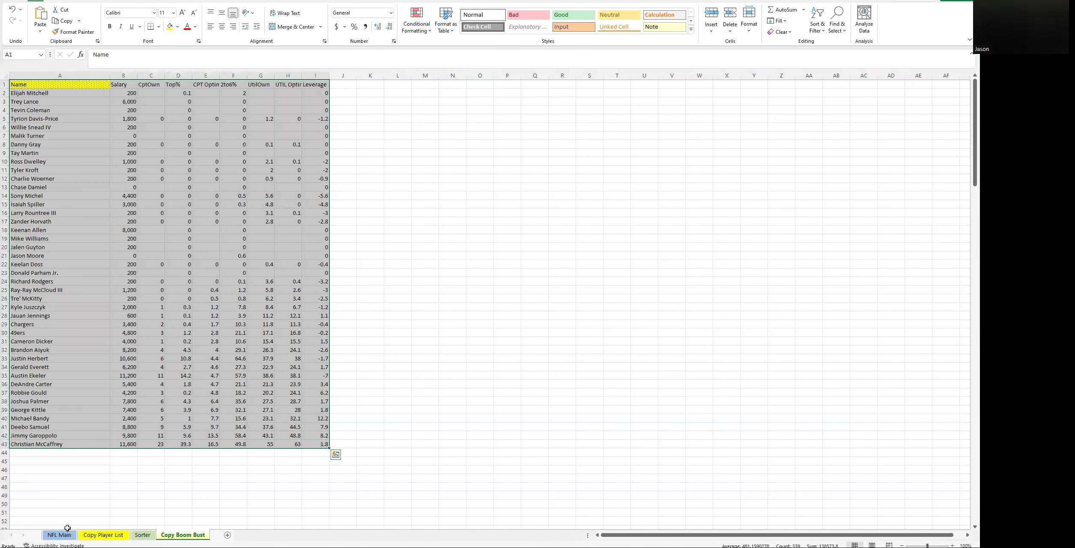
pyautogui.click(67, 531)
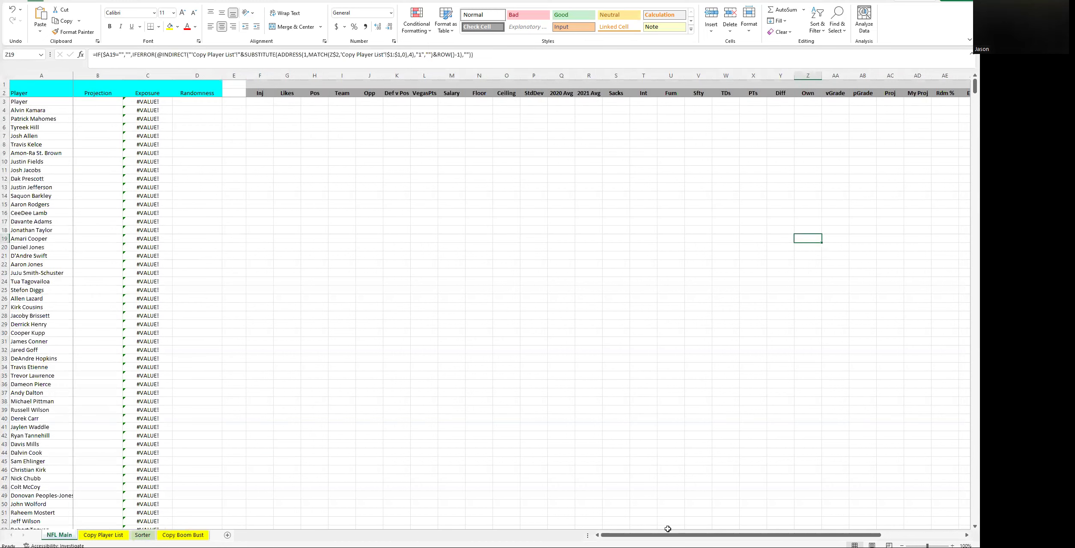
pyautogui.click(103, 534)
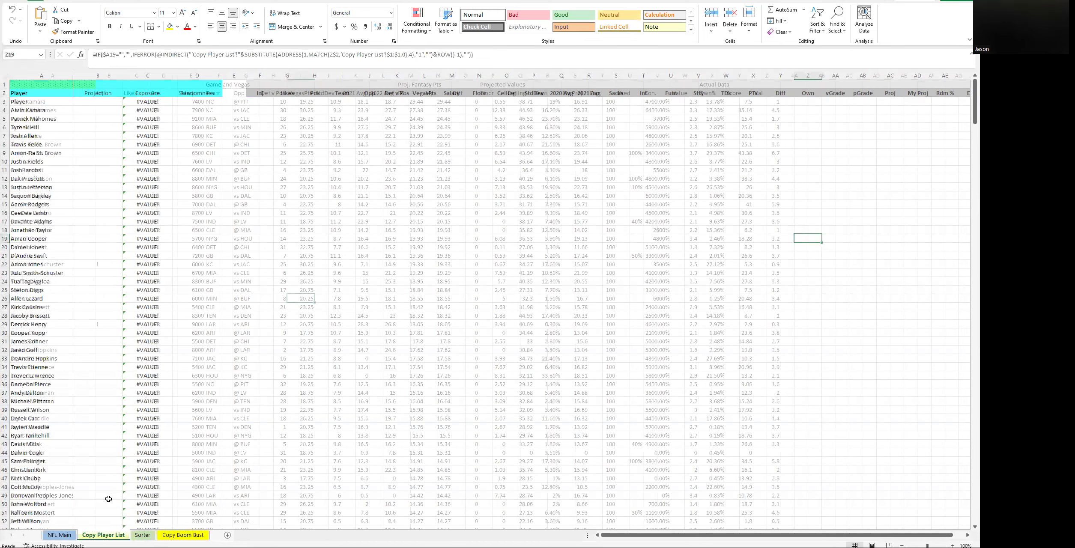
pyautogui.click(69, 535)
pyautogui.moveTo(630, 535); pyautogui.dragTo(528, 534)
pyautogui.click(260, 119)
pyautogui.click(258, 100)
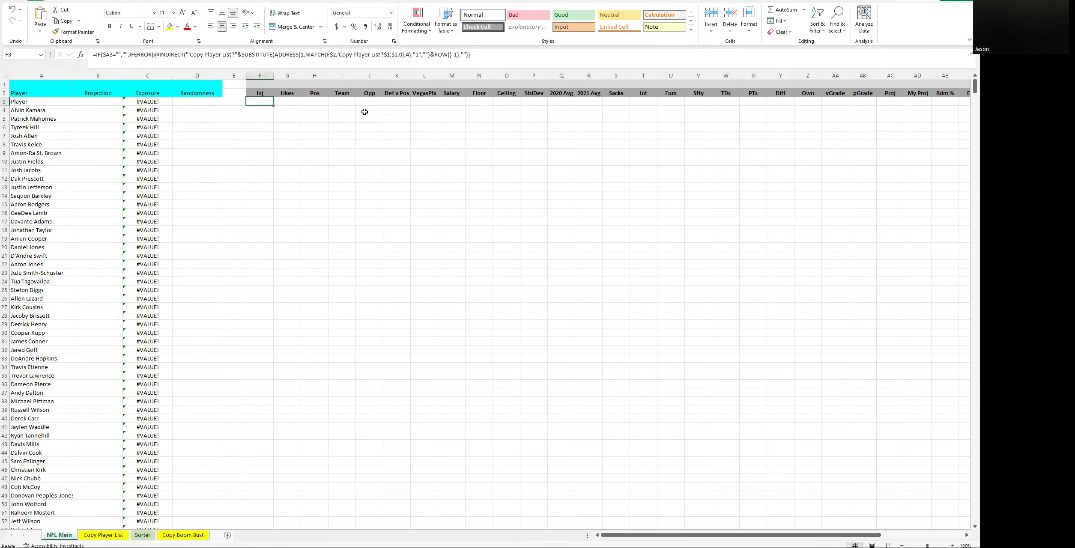
pyautogui.click(99, 536)
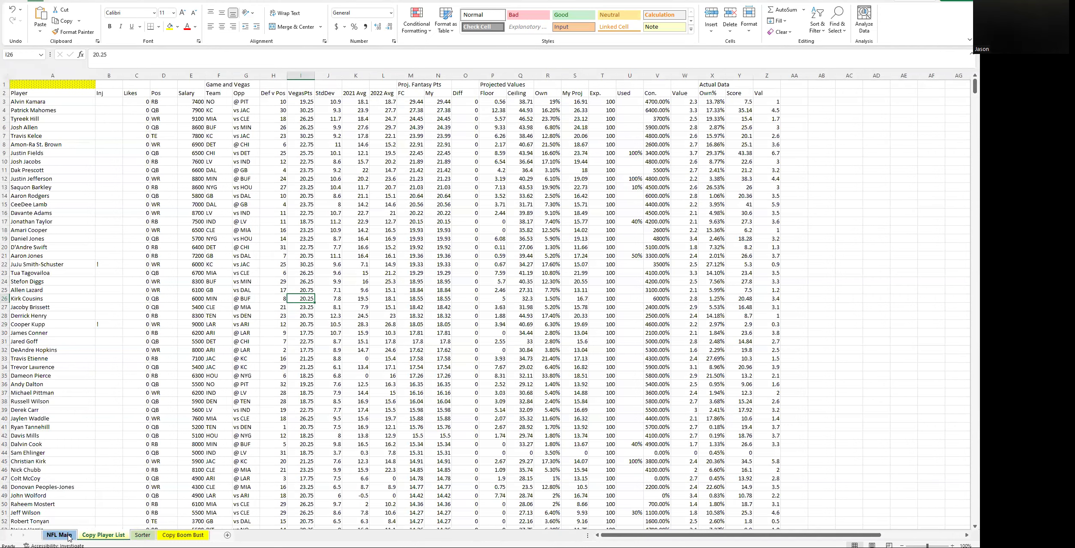
pyautogui.click(69, 536)
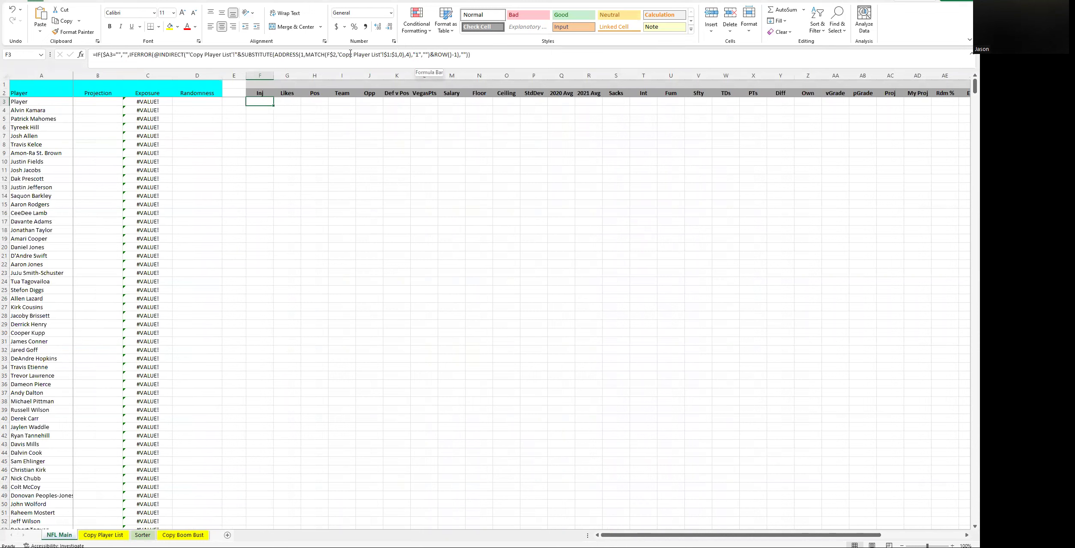
pyautogui.click(103, 535)
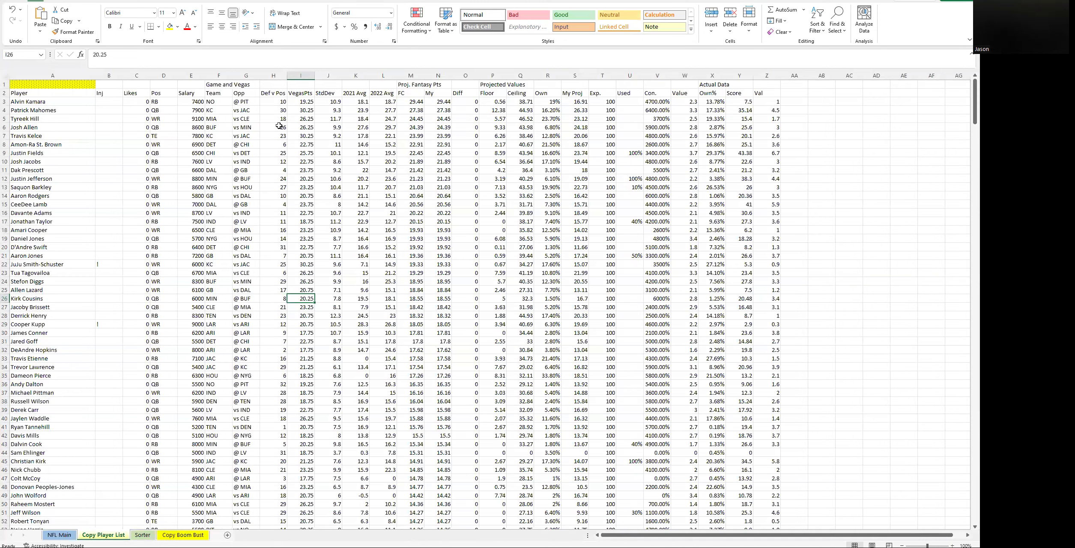
pyautogui.click(62, 535)
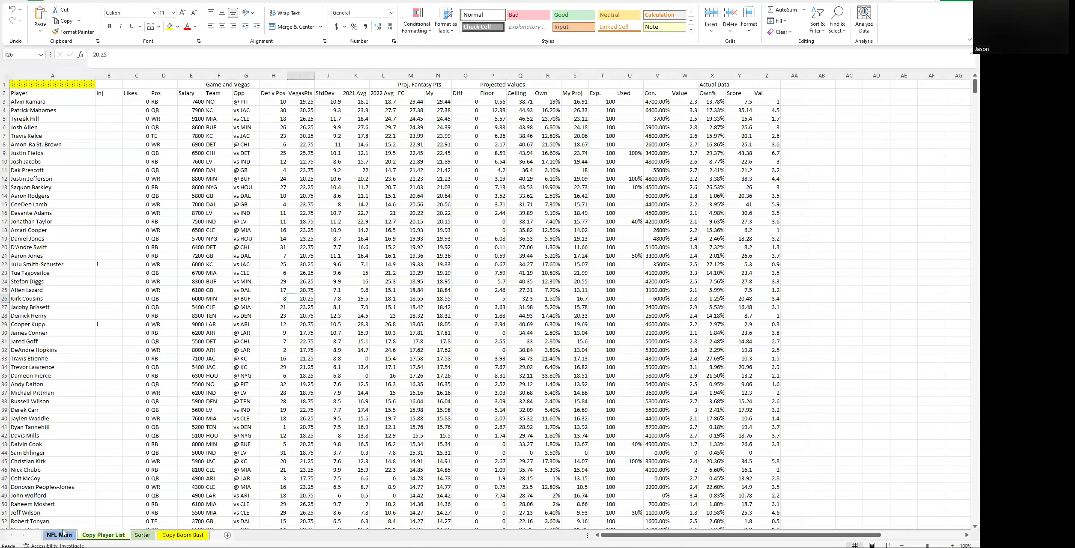
pyautogui.click(391, 55)
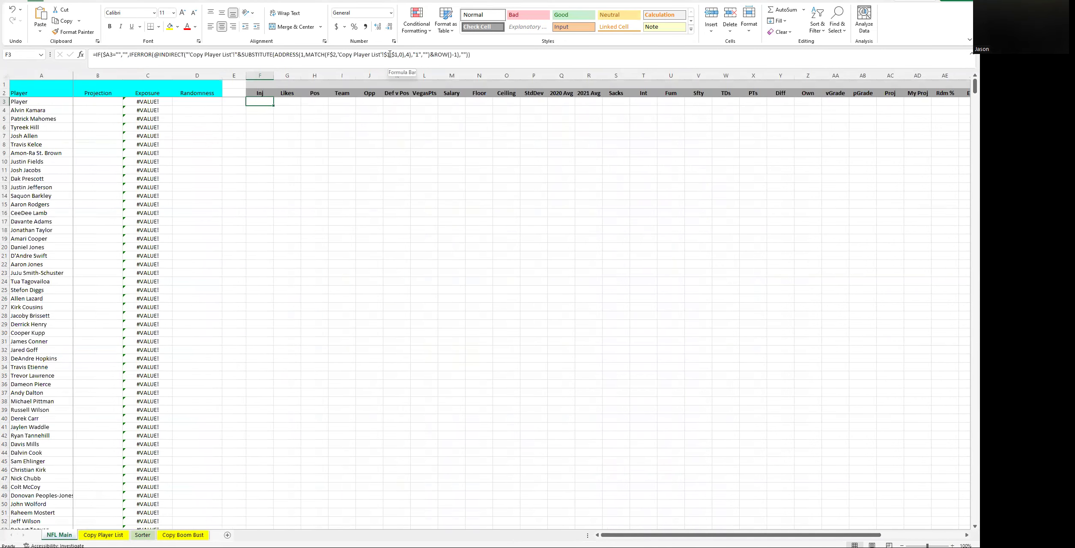
# Change F3's lookup from $1:$1 to $2:$2 and drop the -1 from ROW()-1
pyautogui.press('BackSpace')
pyautogui.write('2')
pyautogui.press('Right')
pyautogui.press('Right')
pyautogui.press('Delete')
pyautogui.write('2')
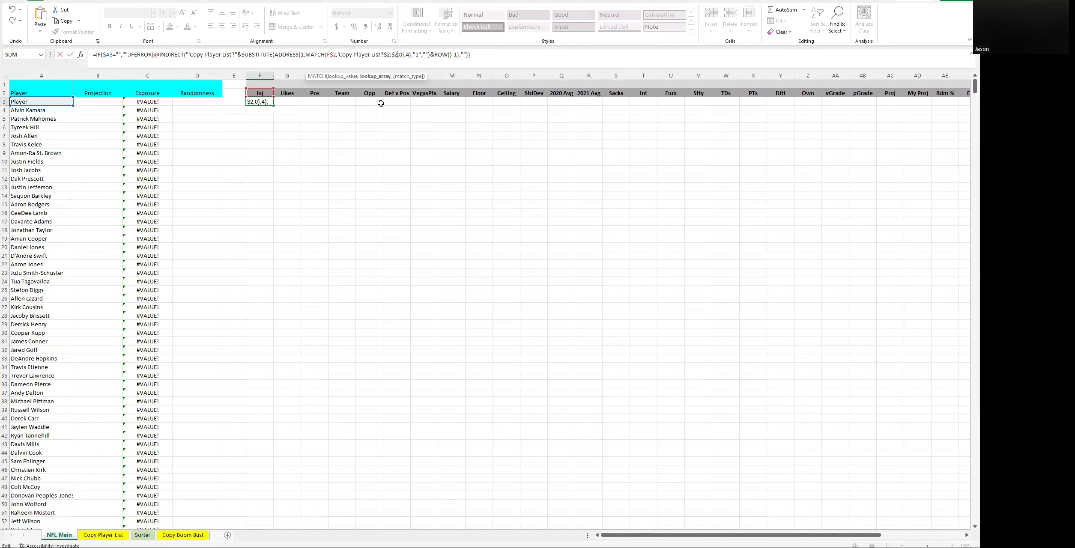
pyautogui.click(456, 53)
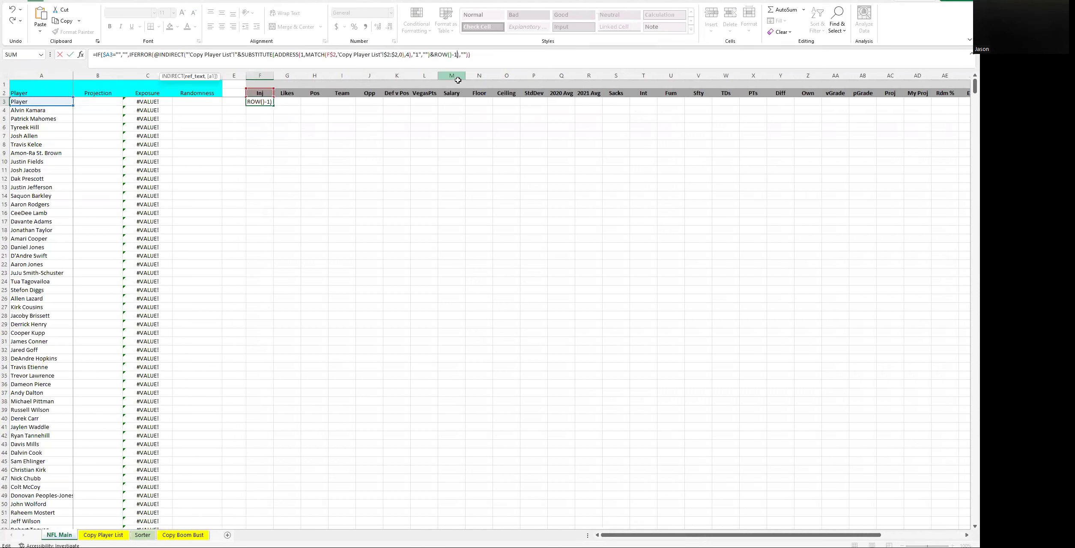
pyautogui.press('BackSpace')
pyautogui.press('BackSpace')
pyautogui.hotkey('ctrl', 'Return')
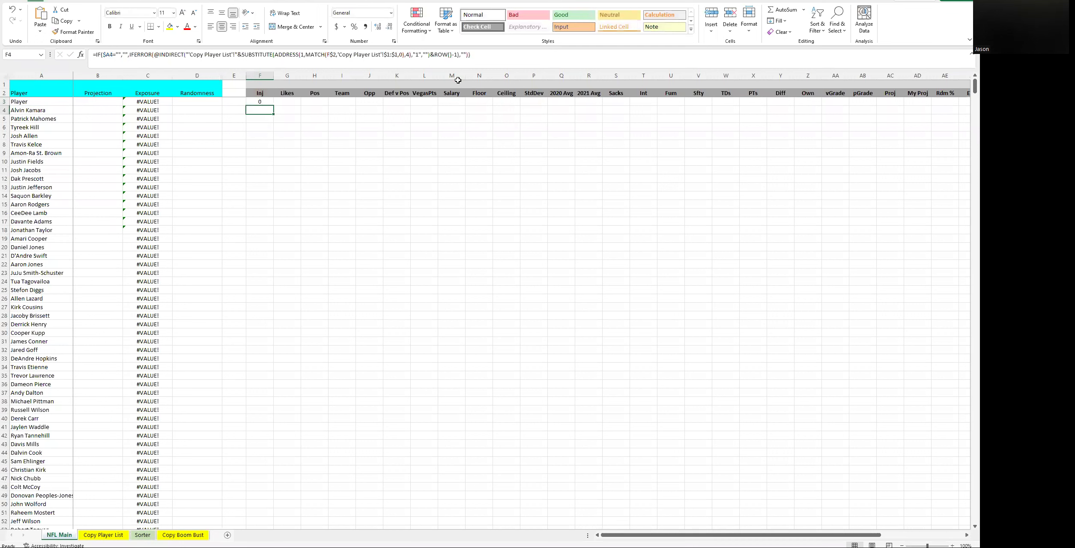
# Copy the corrected F3 formula across F3:AO3
pyautogui.hotkey('ctrl', 'c')
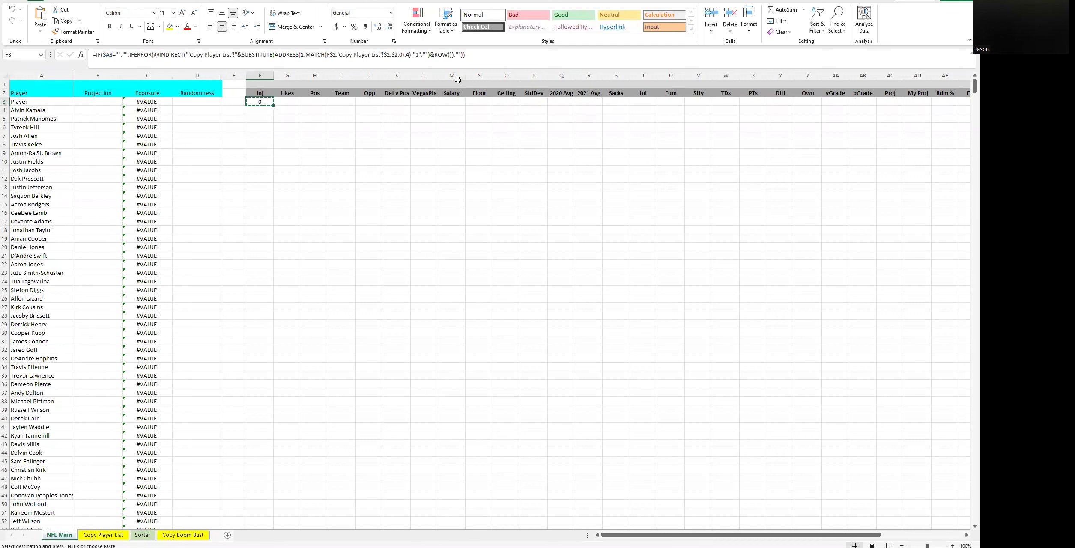
pyautogui.hotkey('shift', 'Right')
pyautogui.hotkey('shift', 'Right')
pyautogui.hotkey('shift', 'Right')
pyautogui.hotkey('shift', 'Right')
pyautogui.hotkey('shift', 'Right')
pyautogui.hotkey('shift', 'Right')
pyautogui.hotkey('shift', 'Right')
pyautogui.hotkey('shift', 'Right')
pyautogui.hotkey('shift', 'Right')
pyautogui.hotkey('shift', 'Right')
pyautogui.hotkey('shift', 'Right')
pyautogui.hotkey('shift', 'Right')
pyautogui.hotkey('shift', 'Right')
pyautogui.hotkey('shift', 'Right')
pyautogui.hotkey('shift', 'Right')
pyautogui.hotkey('shift', 'Right')
pyautogui.hotkey('shift', 'Right')
pyautogui.hotkey('shift', 'Right')
pyautogui.hotkey('shift', 'Right')
pyautogui.hotkey('shift', 'Right')
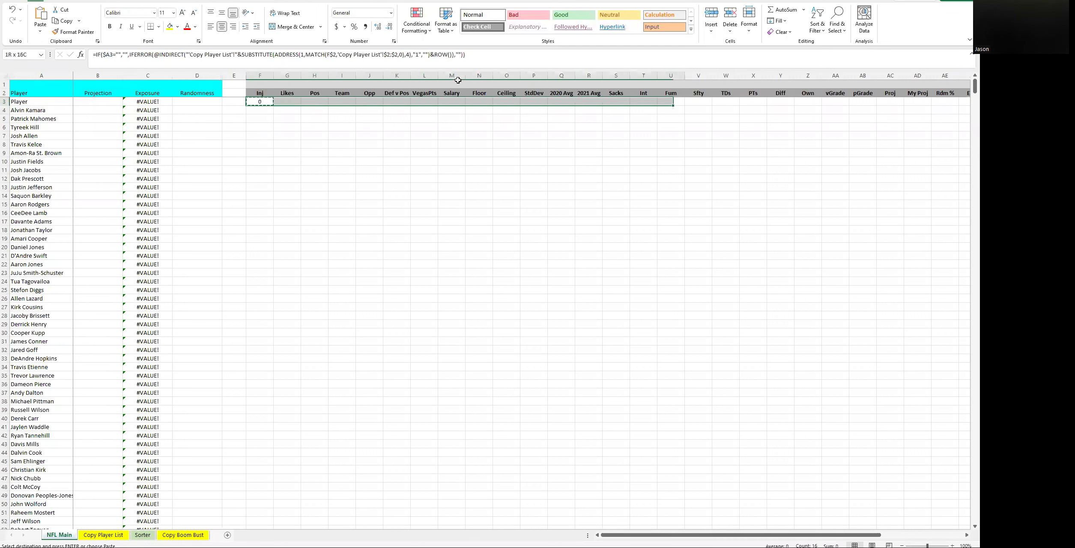
pyautogui.hotkey('shift', 'Right')
pyautogui.hotkey('shift', 'Right')
pyautogui.hotkey('shift', 'Right')
pyautogui.hotkey('shift', 'Right')
pyautogui.hotkey('shift', 'Right')
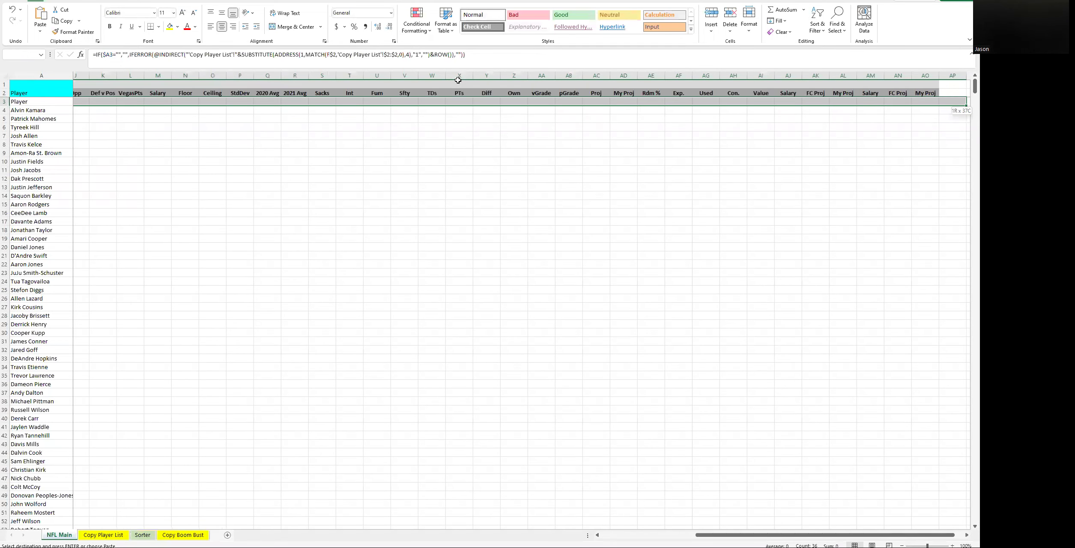
pyautogui.hotkey('shift', 'Left')
pyautogui.hotkey('ctrl', 'v')
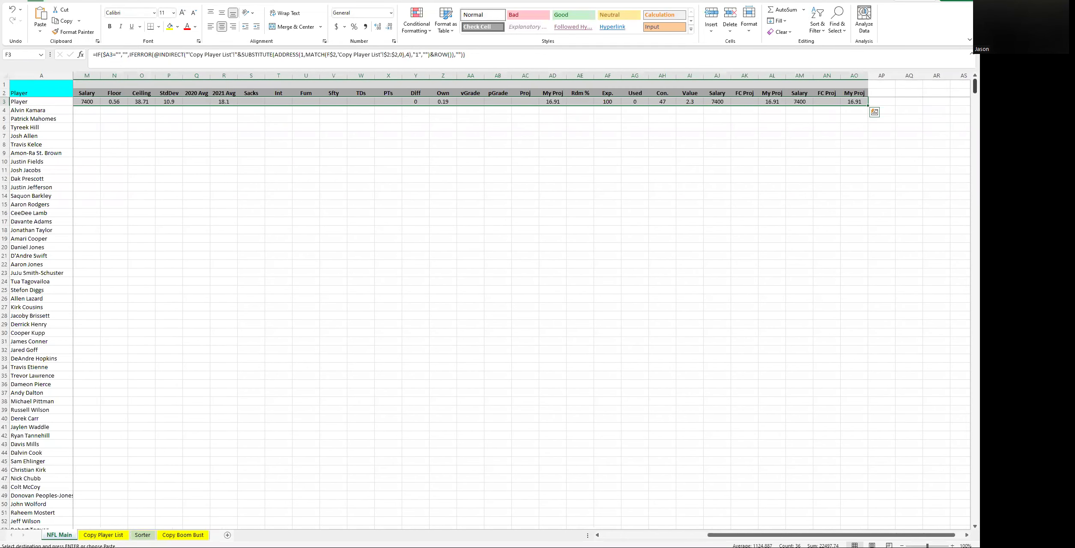
# Fill the F3:AO3 formulas down every player row so positions, teams, salaries and projections appear
pyautogui.doubleClick(867, 106)
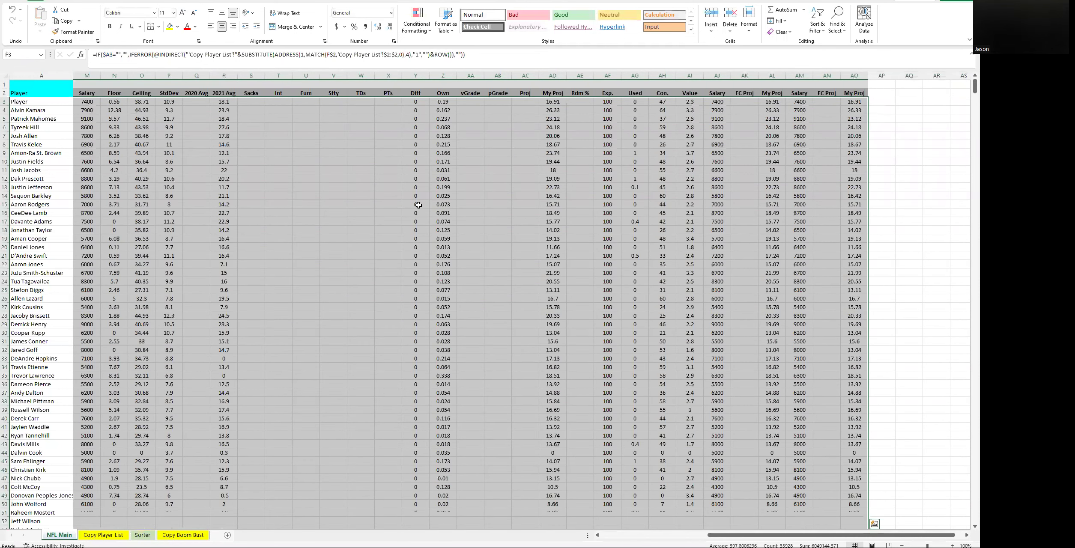
pyautogui.moveTo(758, 535); pyautogui.dragTo(593, 535)
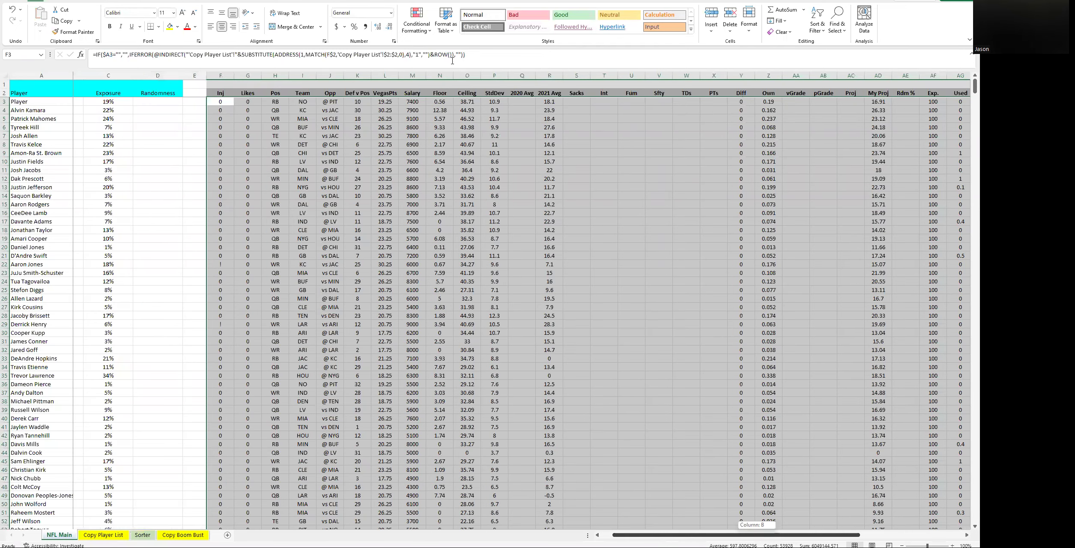
pyautogui.click(251, 104)
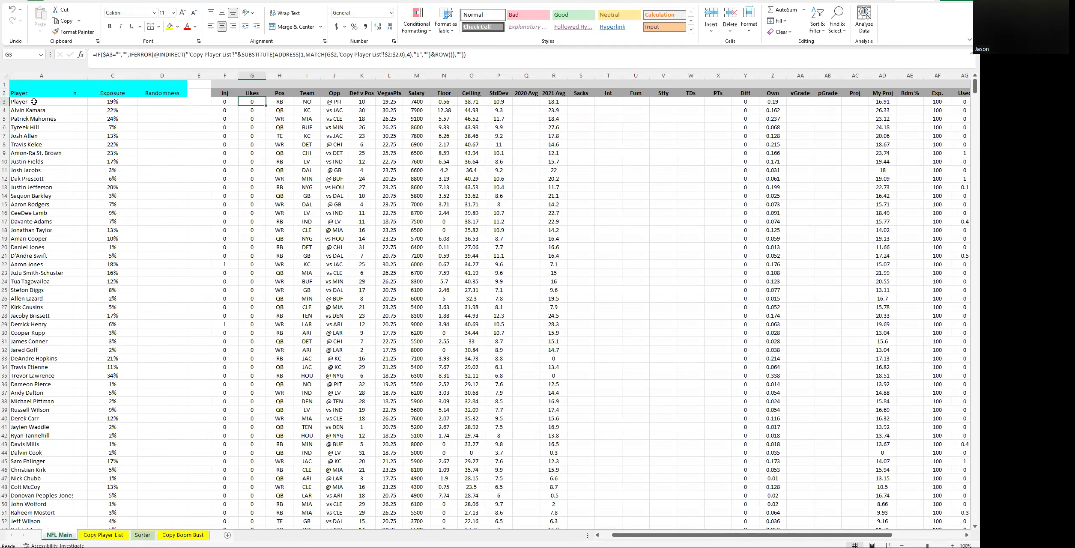
pyautogui.moveTo(654, 535); pyautogui.dragTo(596, 534)
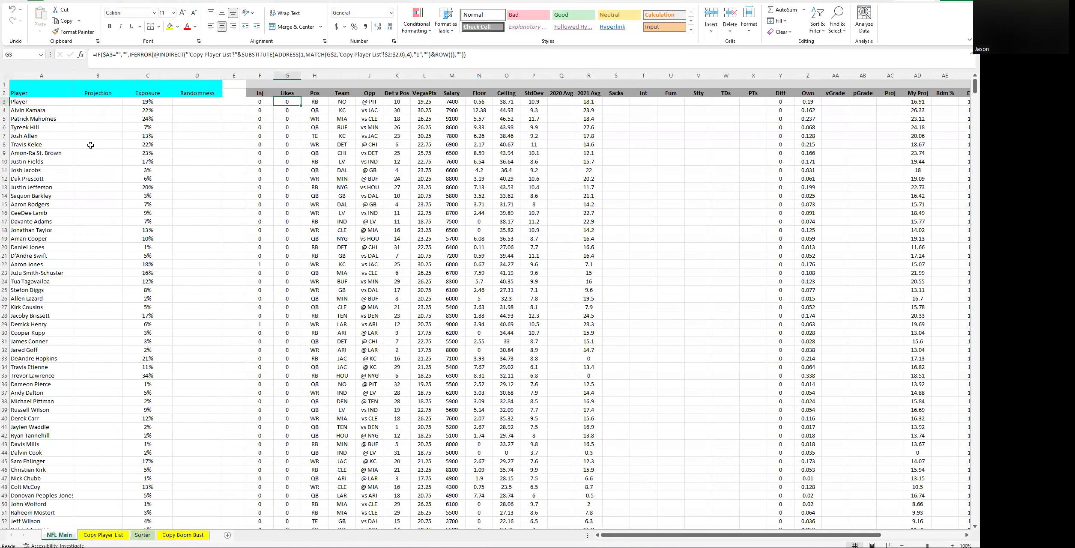
pyautogui.press('Home')
pyautogui.click(160, 54)
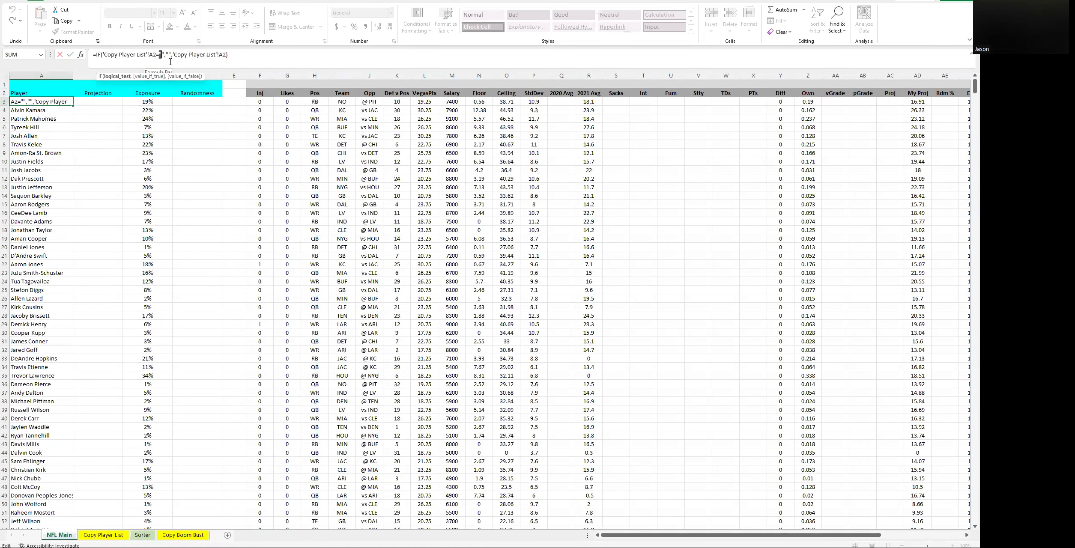
# Point both A3 references at 'Copy Player List'!A3 and fill the formula down column A
pyautogui.press('Left')
pyautogui.press('BackSpace')
pyautogui.write('3')
pyautogui.press('End')
pyautogui.write('3')
pyautogui.hotkey('ctrl', 'Return')
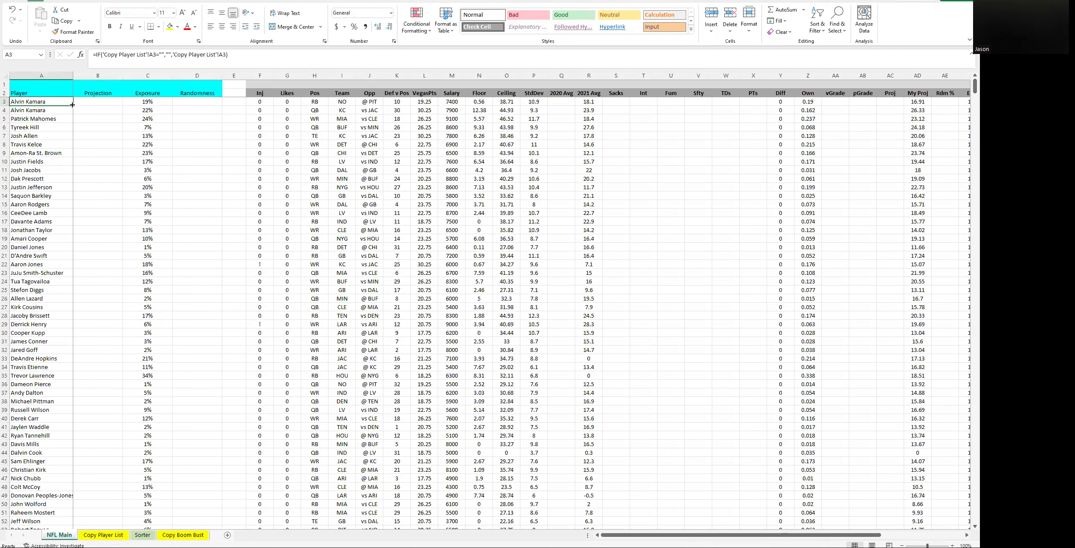
pyautogui.doubleClick(74, 108)
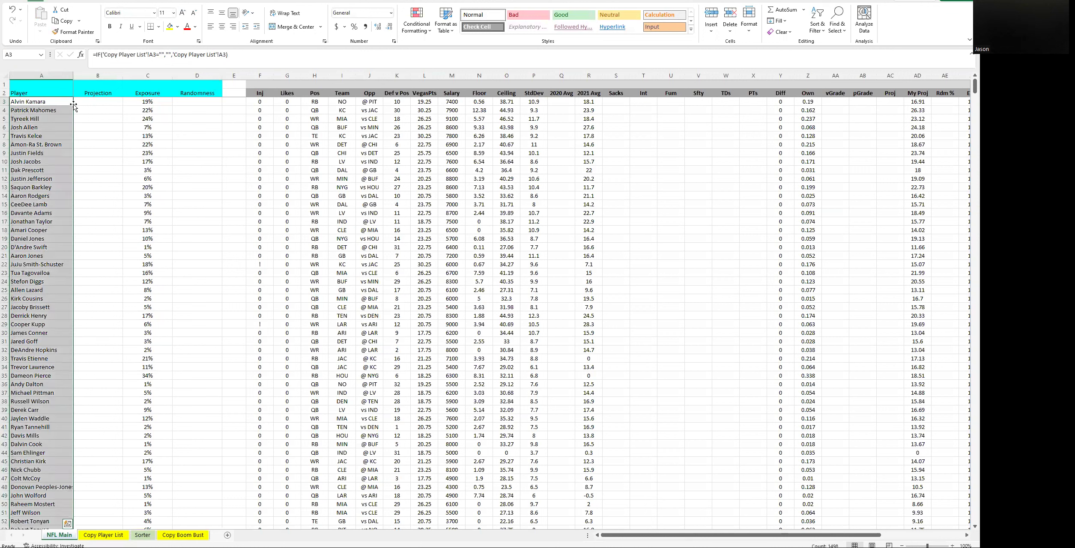
pyautogui.click(54, 101)
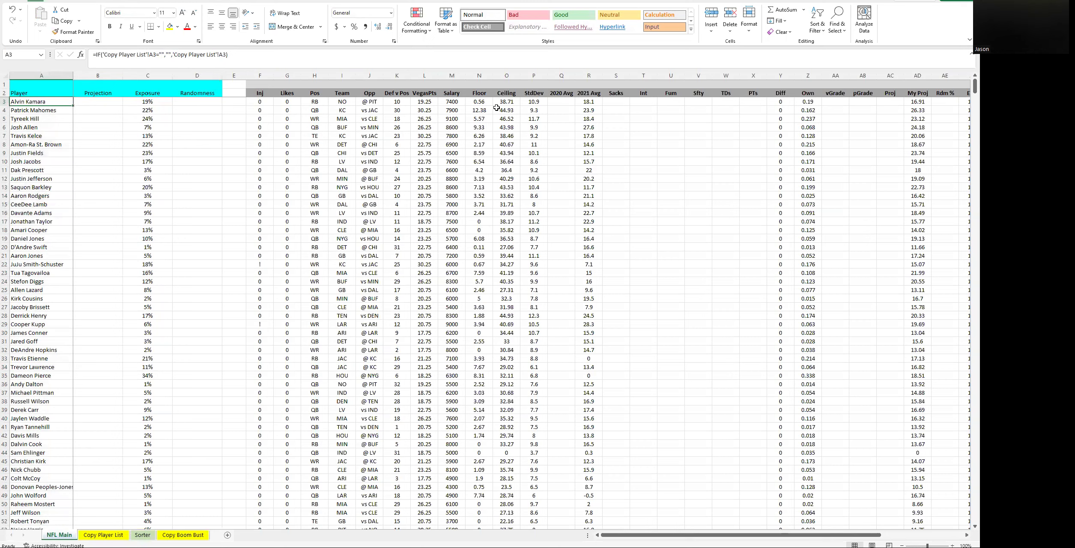
pyautogui.click(103, 535)
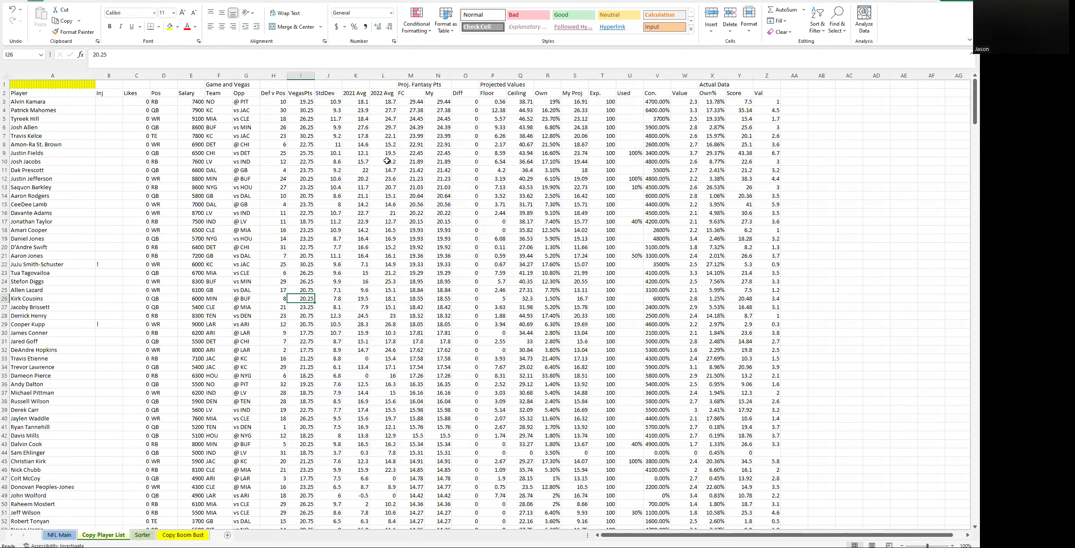
pyautogui.click(53, 535)
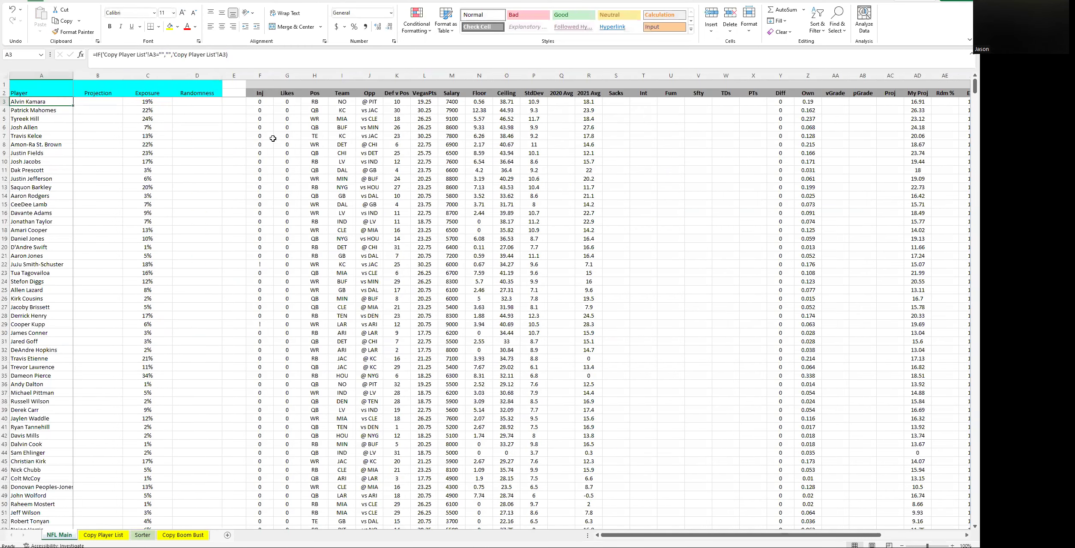
pyautogui.click(454, 103)
pyautogui.press('Right')
pyautogui.press('Right')
pyautogui.press('Right')
pyautogui.press('Right')
pyautogui.press('Right')
pyautogui.press('Right')
pyautogui.press('Right')
pyautogui.press('Right')
pyautogui.press('Right')
pyautogui.press('Right')
pyautogui.press('Right')
pyautogui.press('Right')
pyautogui.press('Right')
pyautogui.press('Right')
pyautogui.press('Right')
pyautogui.press('Right')
pyautogui.press('Right')
pyautogui.press('Left')
pyautogui.press('Left')
pyautogui.press('Left')
pyautogui.press('Left')
pyautogui.press('Left')
pyautogui.press('Left')
pyautogui.press('Left')
pyautogui.press('Left')
pyautogui.press('Left')
pyautogui.press('Left')
pyautogui.press('Left')
pyautogui.press('Left')
pyautogui.press('Left')
pyautogui.press('Left')
pyautogui.press('Left')
pyautogui.press('Left')
pyautogui.press('Left')
pyautogui.press('Left')
pyautogui.press('Left')
pyautogui.press('Left')
pyautogui.press('Left')
pyautogui.press('Left')
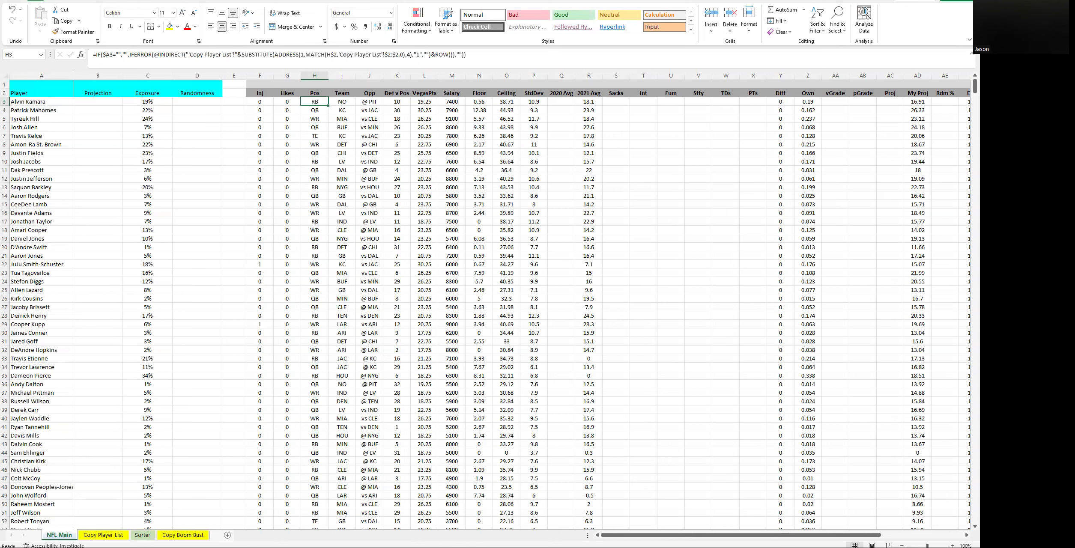
pyautogui.click(114, 536)
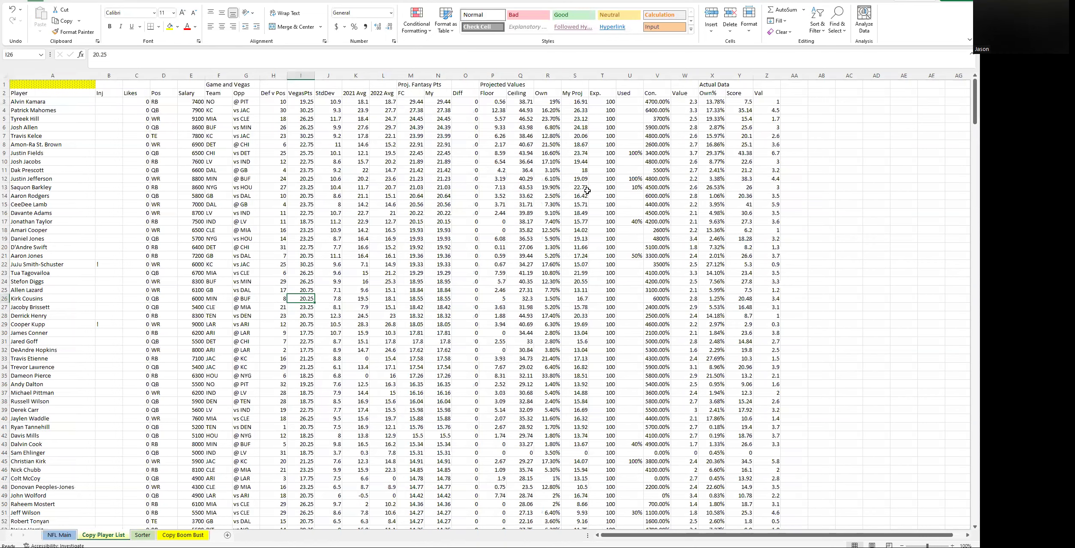
pyautogui.click(60, 535)
pyautogui.click(338, 138)
pyautogui.moveTo(627, 534); pyautogui.dragTo(792, 184)
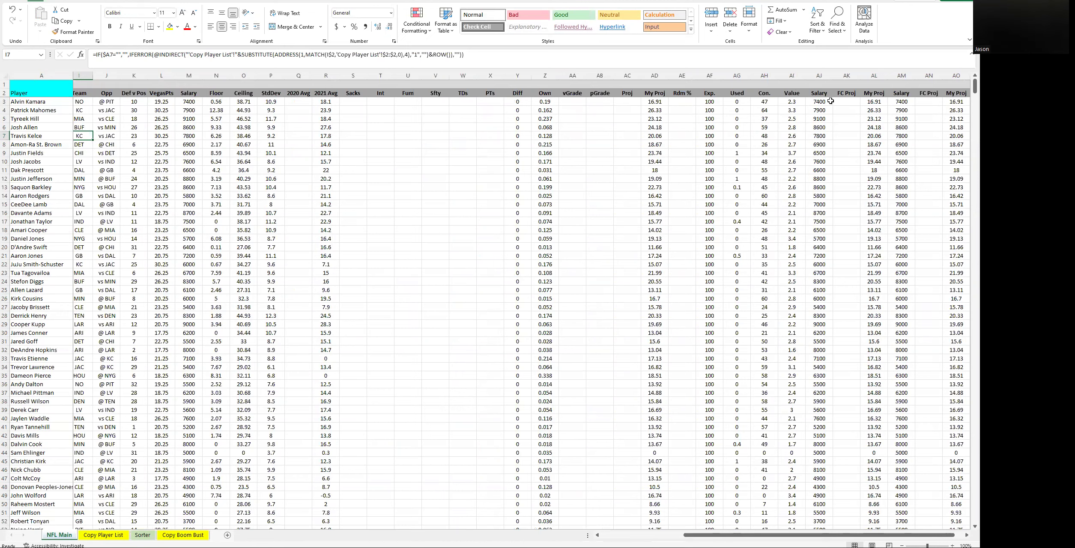
pyautogui.click(848, 93)
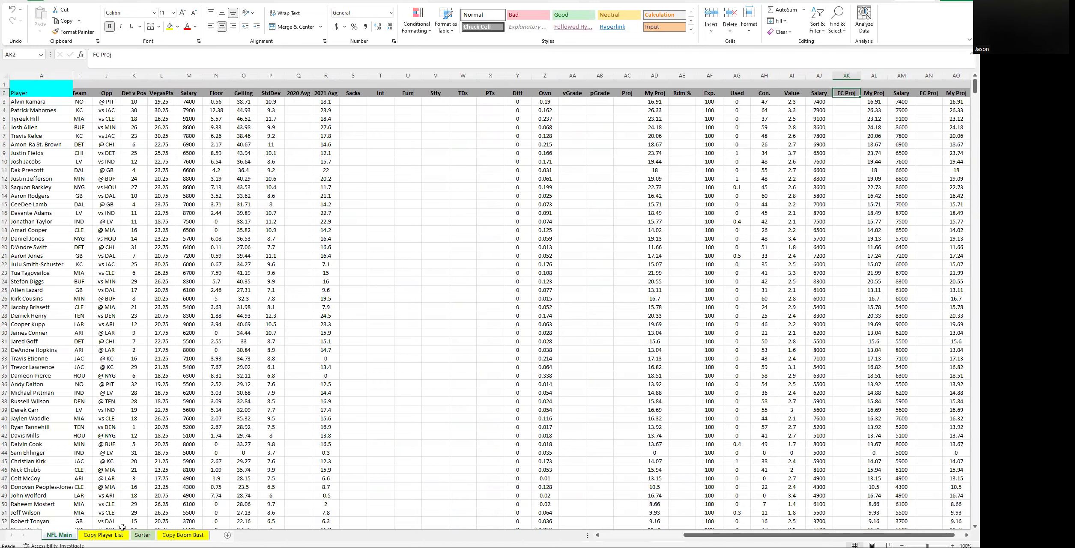
pyautogui.click(103, 535)
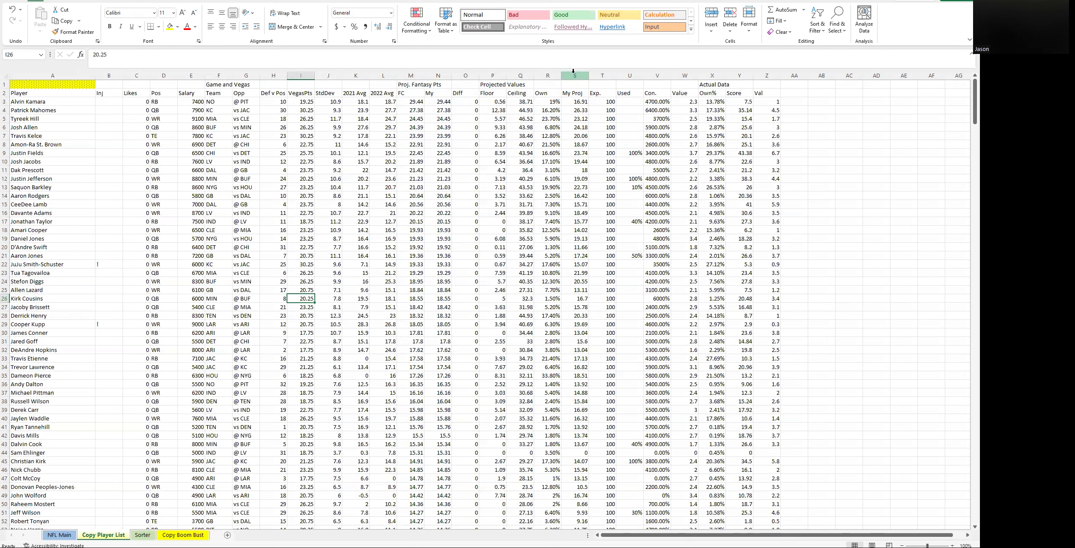
pyautogui.click(54, 535)
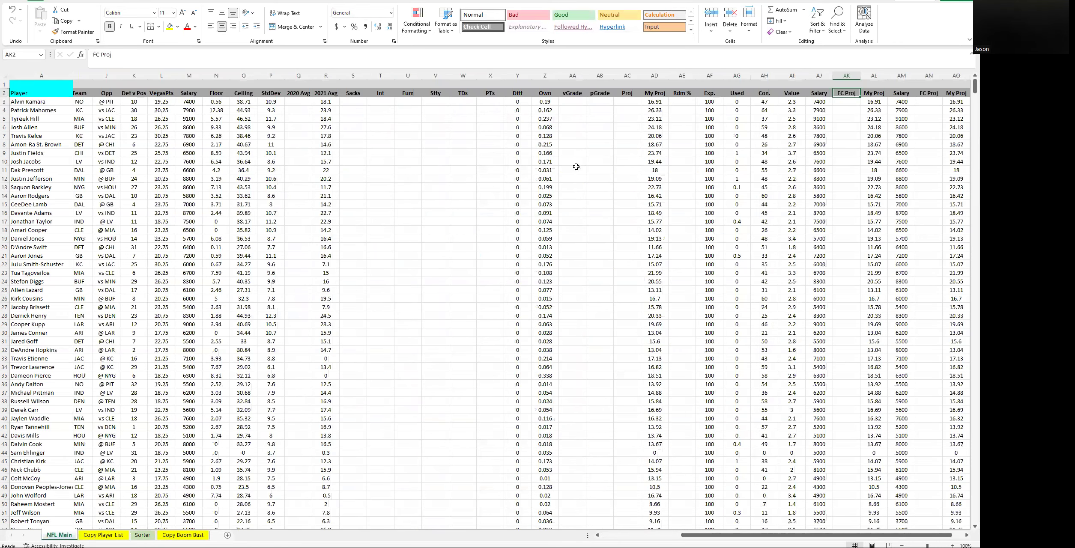
# Inspect the AL3, B3 and AC3 formulas and compare headings against Copy Player List
pyautogui.click(867, 99)
pyautogui.press('Up')
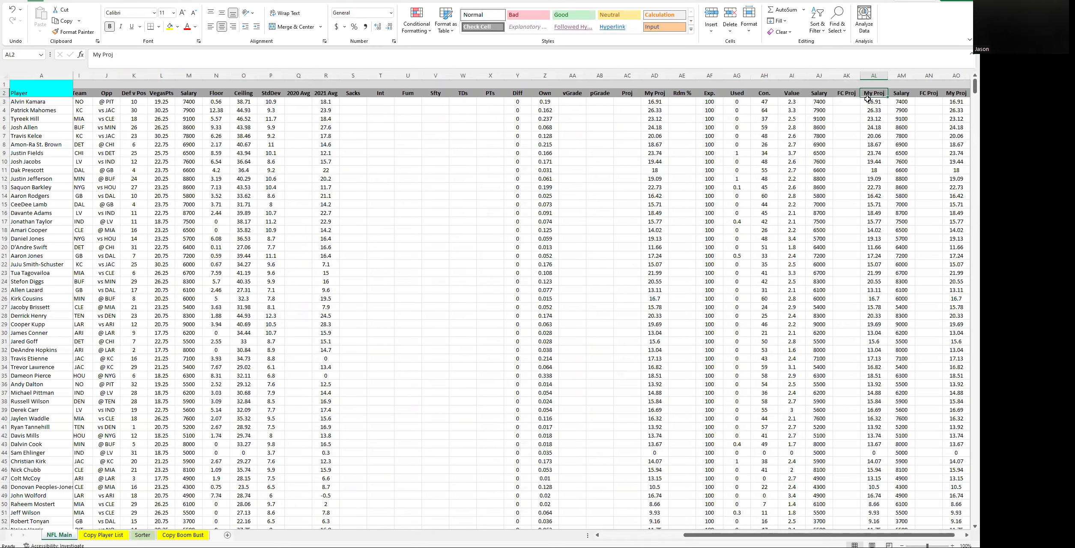
pyautogui.press('Left')
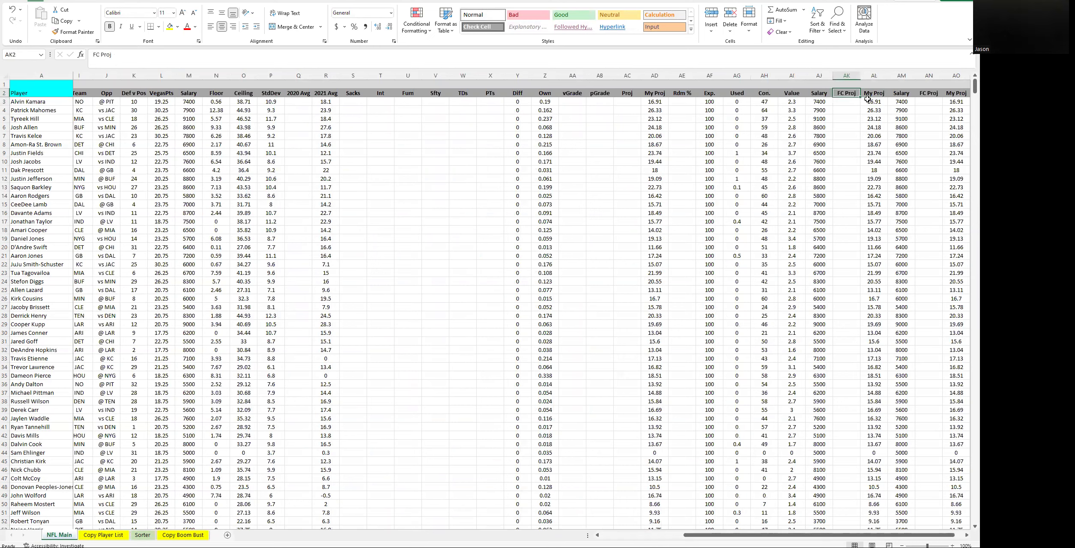
pyautogui.moveTo(836, 535); pyautogui.dragTo(836, 536)
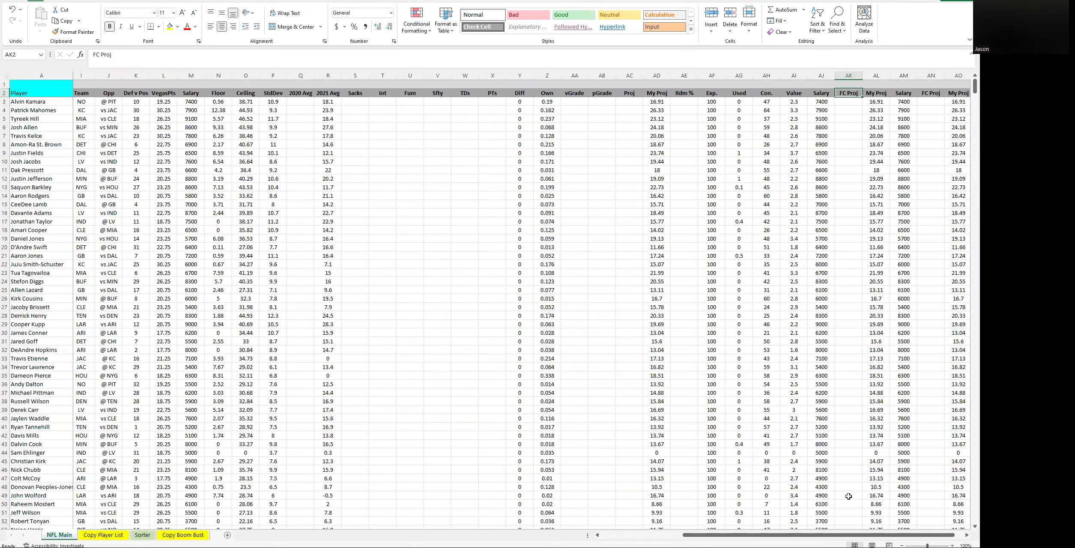
pyautogui.moveTo(827, 535); pyautogui.dragTo(826, 535)
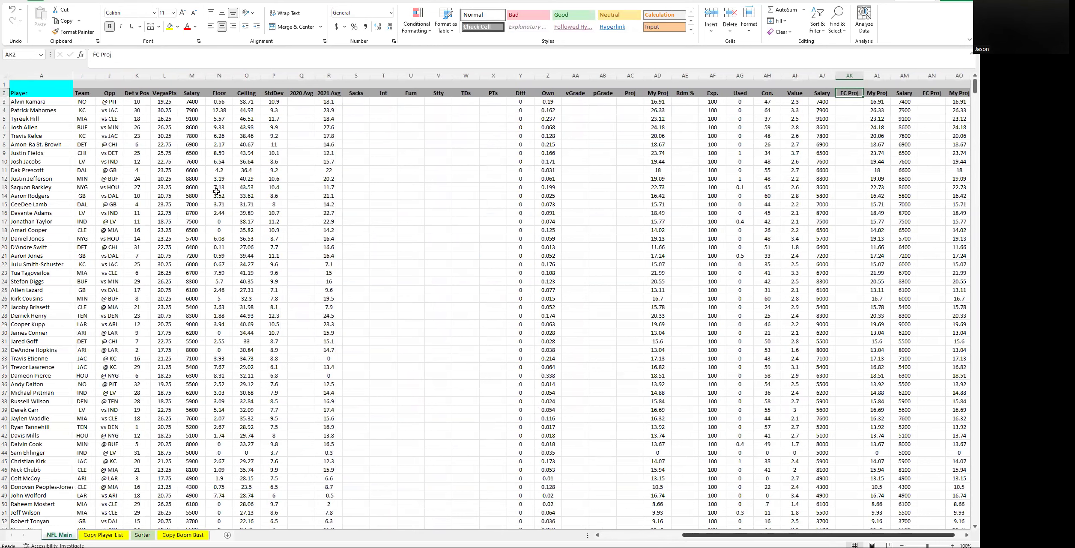
pyautogui.hscroll(-3, 216, 192)
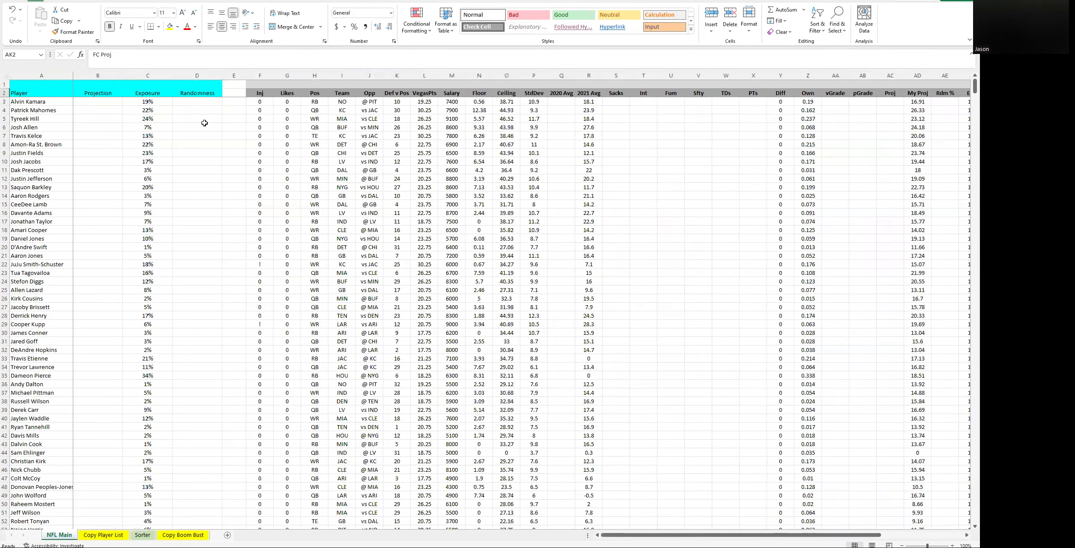
pyautogui.click(107, 102)
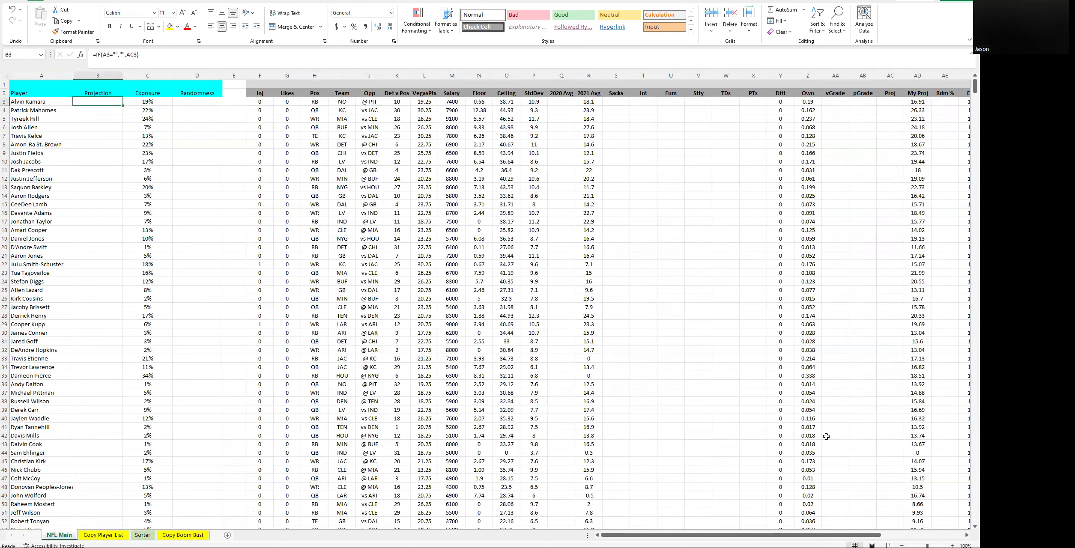
pyautogui.click(892, 101)
pyautogui.press('Right')
pyautogui.press('Right')
pyautogui.press('Right')
pyautogui.press('Right')
pyautogui.press('Right')
pyautogui.press('Right')
pyautogui.press('Right')
pyautogui.press('Right')
pyautogui.press('Right')
pyautogui.press('Right')
pyautogui.press('Right')
pyautogui.press('Right')
pyautogui.press('Right')
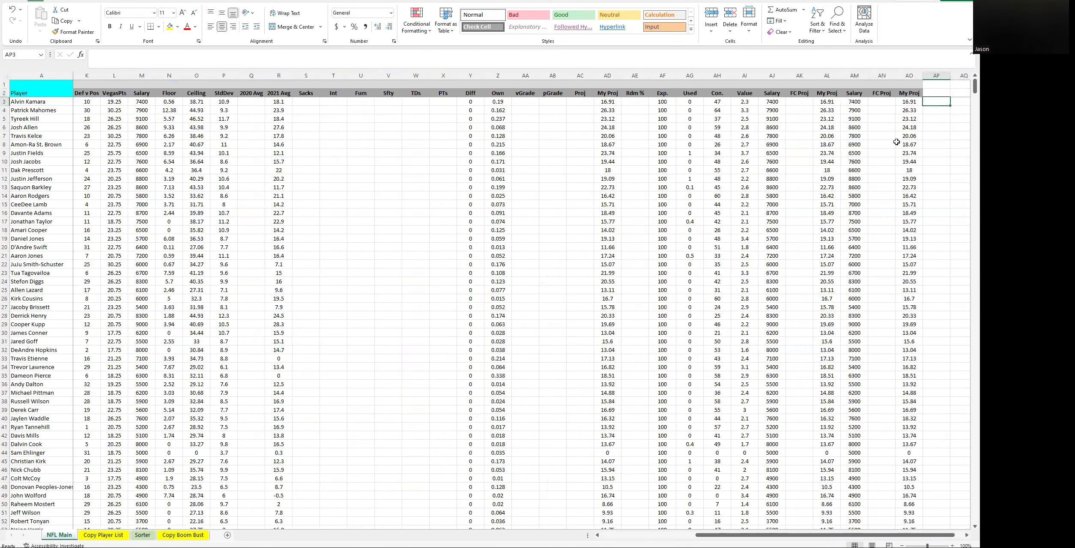
pyautogui.press('Left')
pyautogui.press('Left')
pyautogui.press('Left')
pyautogui.press('Left')
pyautogui.press('Left')
pyautogui.press('Right')
pyautogui.press('Up')
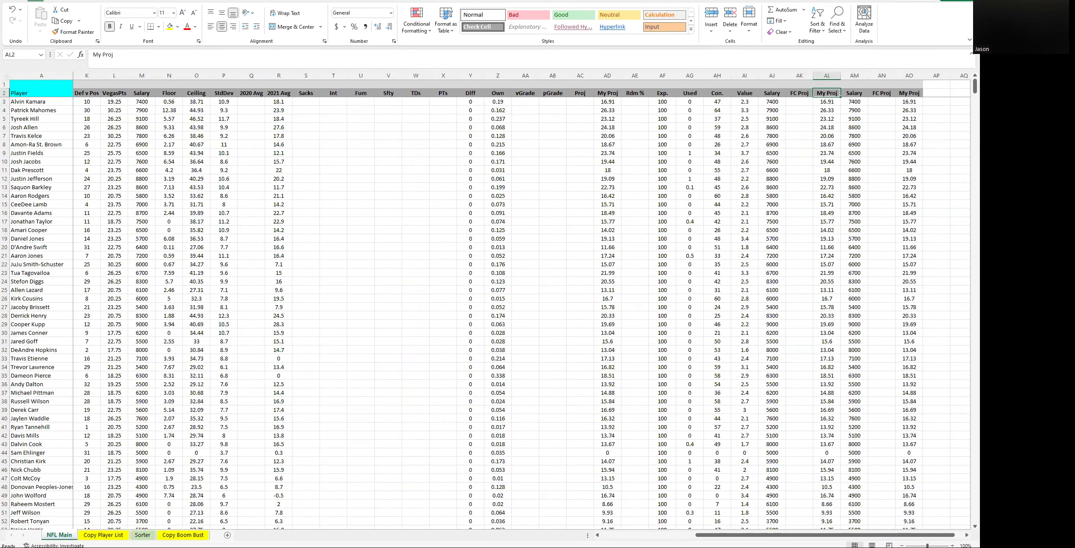
pyautogui.click(111, 536)
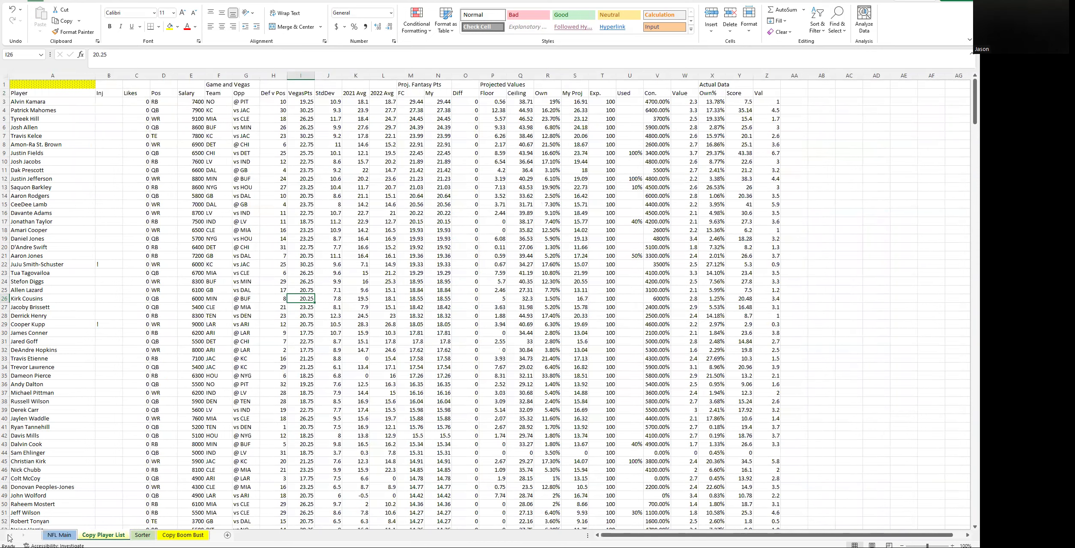
pyautogui.click(59, 535)
# Rename the AC2 heading from Proj to My Proj
pyautogui.click(580, 94)
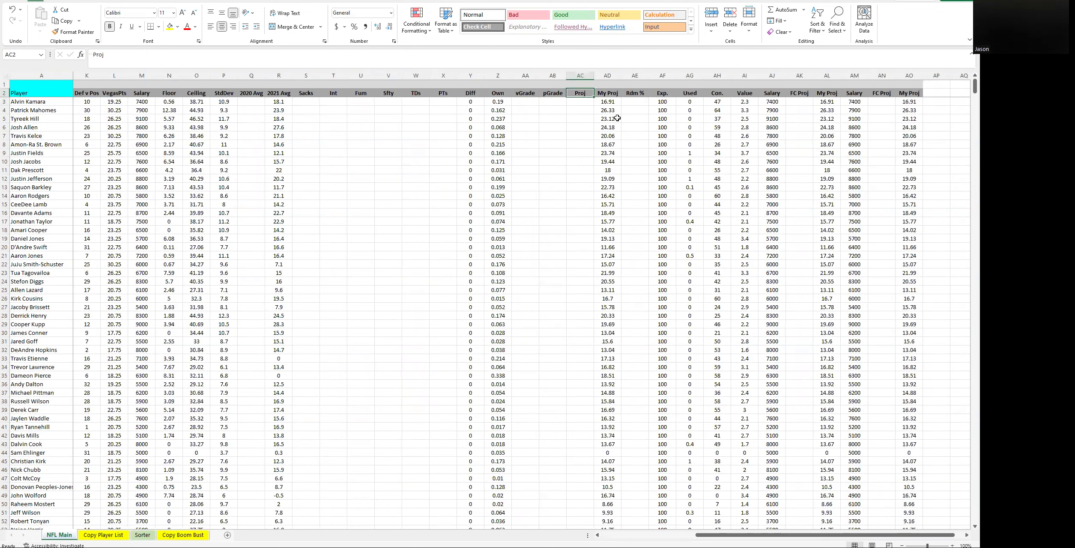
pyautogui.write('My Proj')
pyautogui.press('Return')
pyautogui.press('Down')
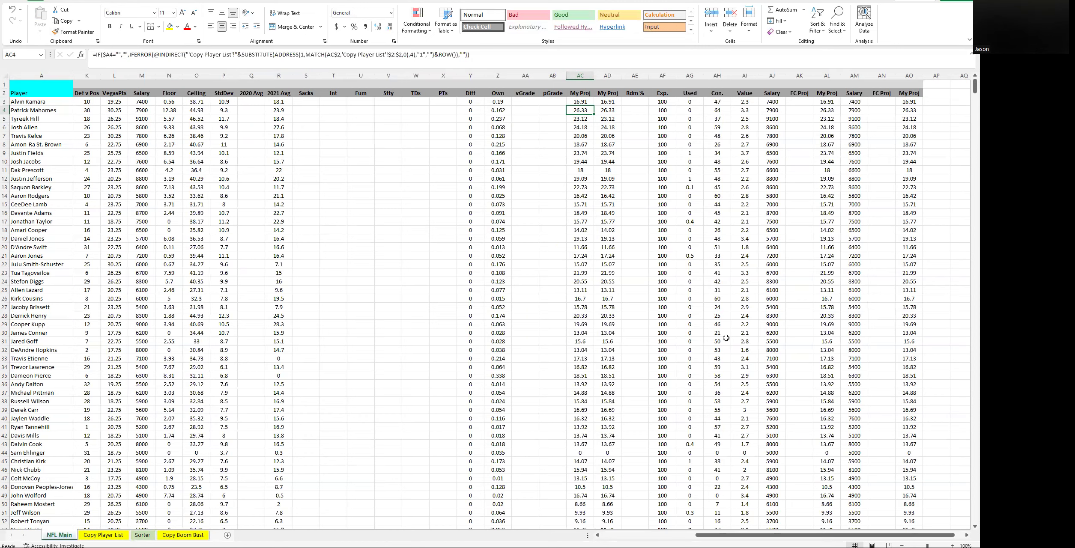
# Go via Copy Player List to the Sorter sheet's empty QB/RB/WR/TE/FLEX/DST lineup grid
pyautogui.moveTo(784, 536); pyautogui.dragTo(536, 535)
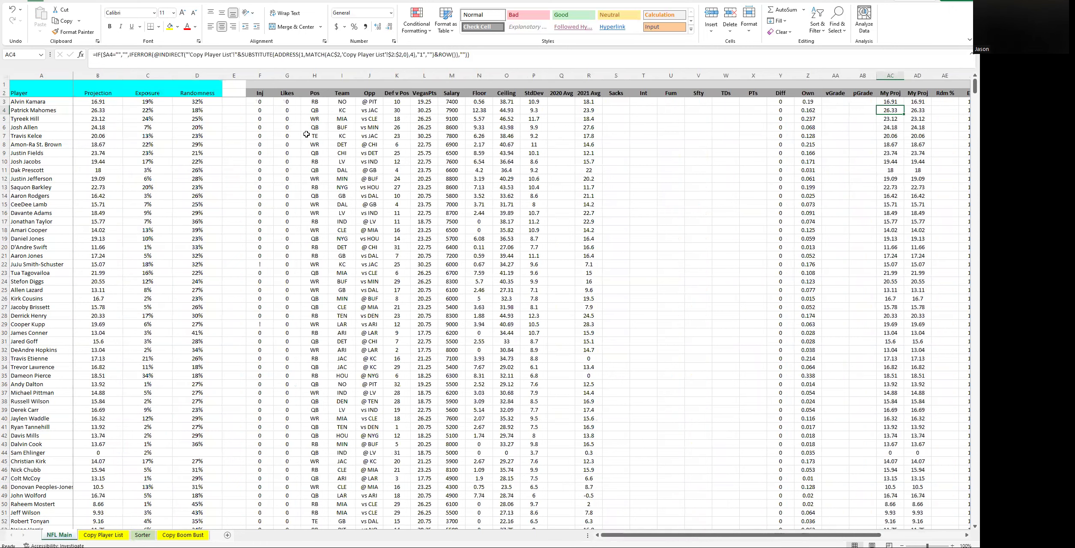
pyautogui.click(110, 535)
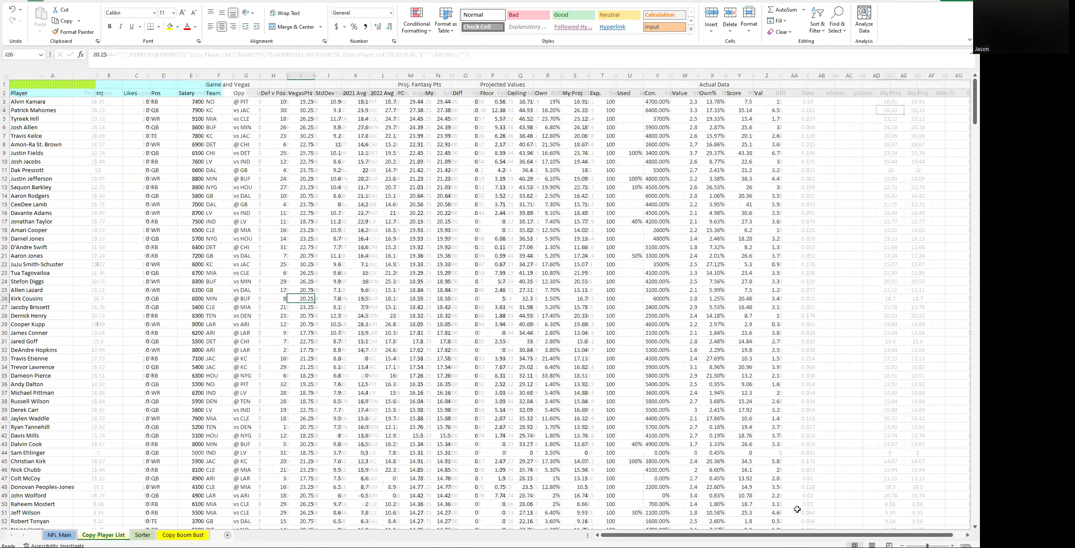
pyautogui.click(143, 535)
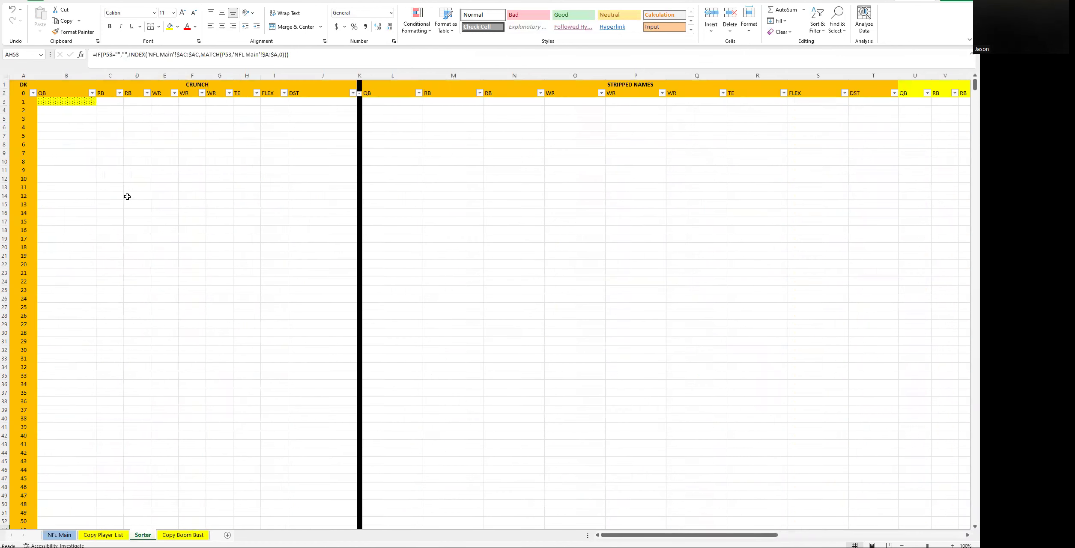
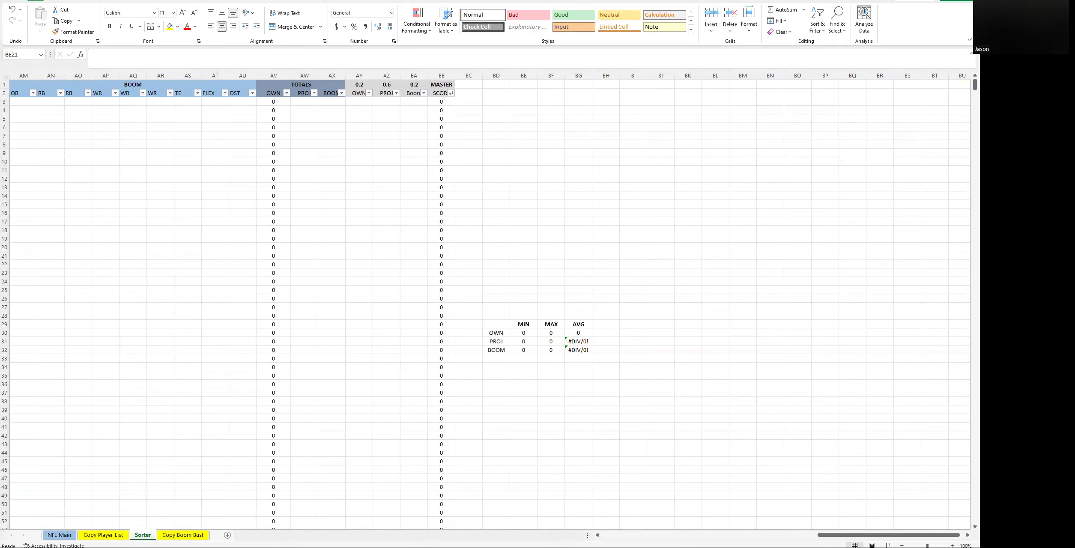
# Copy the lineup data and scroll back left to the Sorter sheet's CRUNCH columns
pyautogui.hotkey('ctrl', 'c')
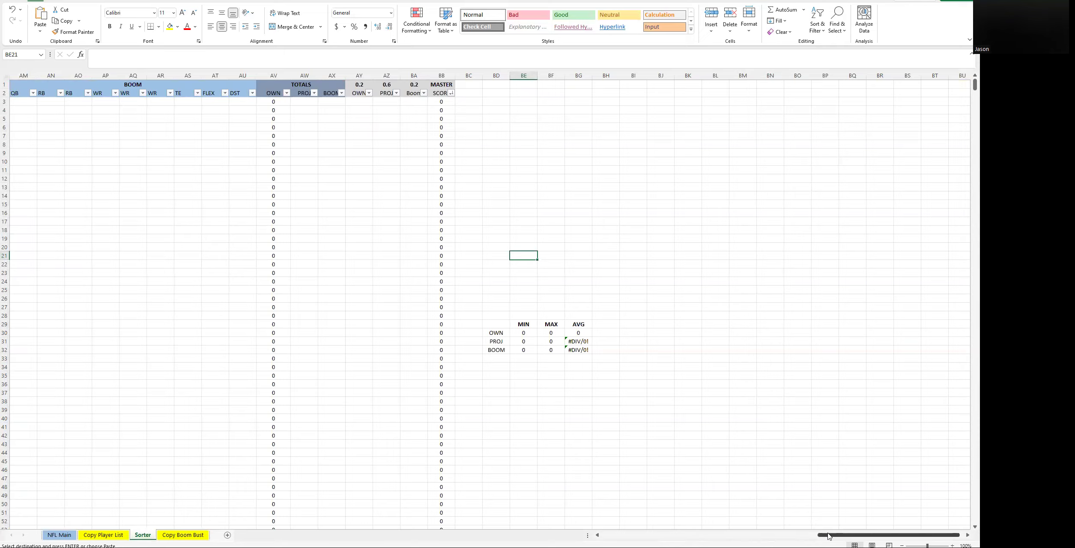
pyautogui.moveTo(828, 535); pyautogui.dragTo(659, 535)
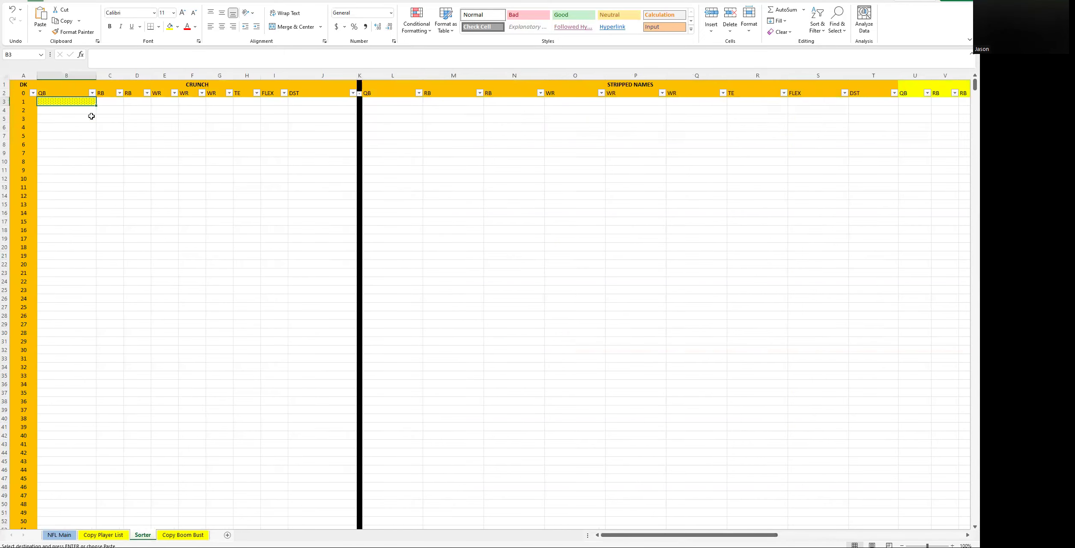
# Paste the copied lineups into B3 of the Sorter's CRUNCH columns
pyautogui.click(66, 102)
pyautogui.hotkey('ctrl', 'v')
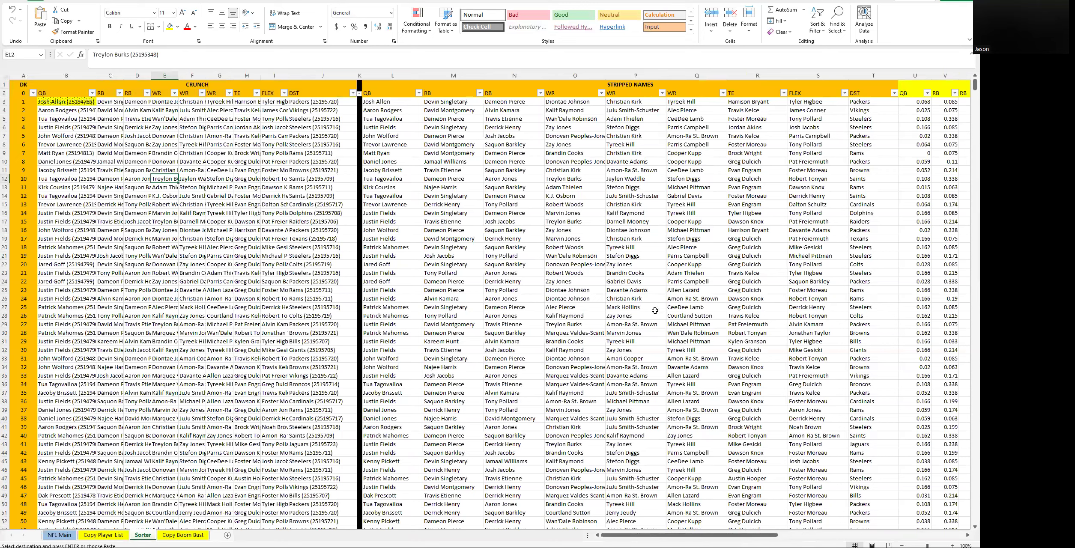
pyautogui.click(941, 538)
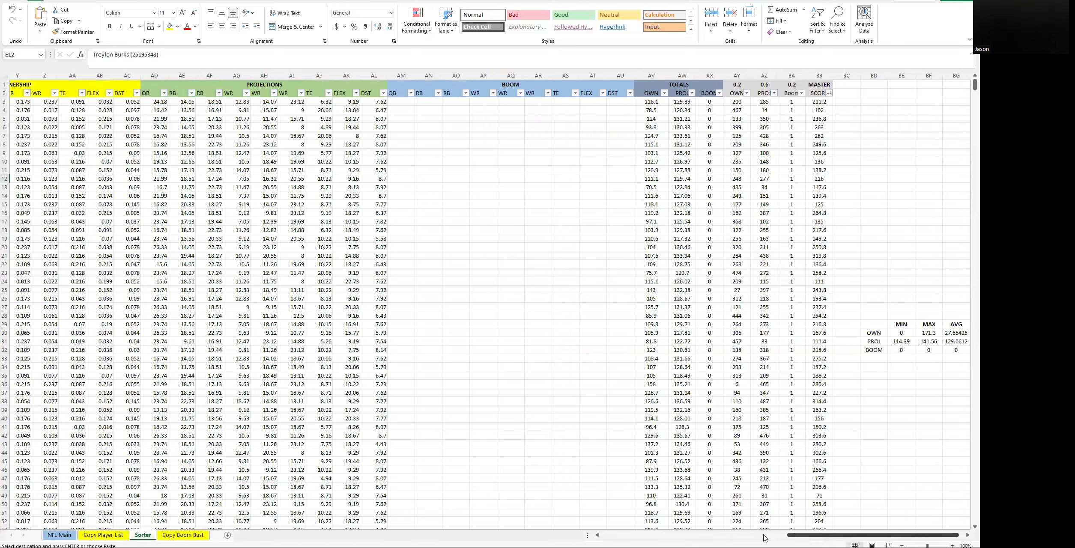
pyautogui.click(727, 538)
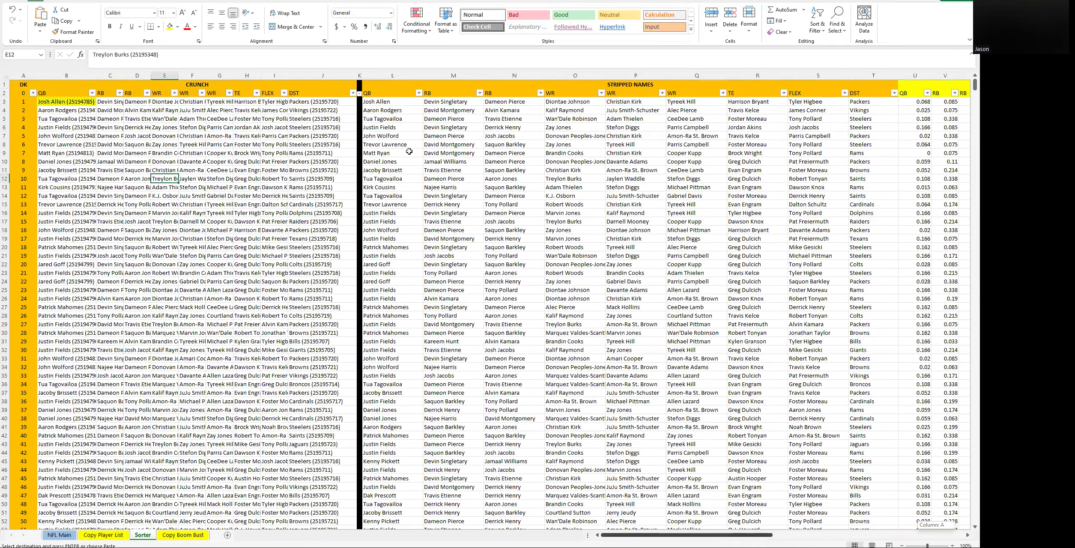
pyautogui.hscroll(10, 728, 136)
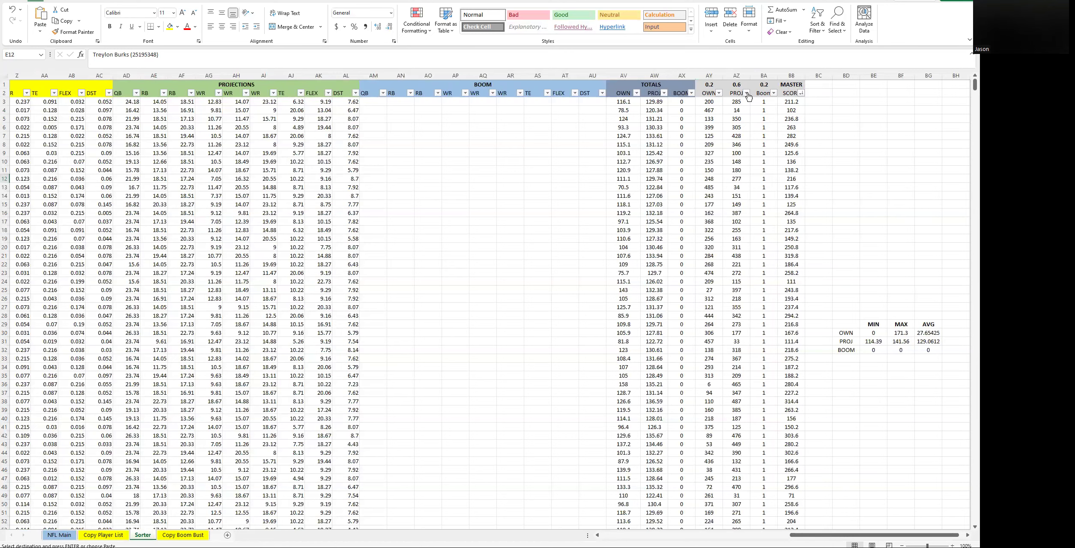
# Sort lineups by MASTER SCORE largest to smallest, then select the MIN/MAX/AVG summary
pyautogui.click(801, 92)
pyautogui.click(748, 115)
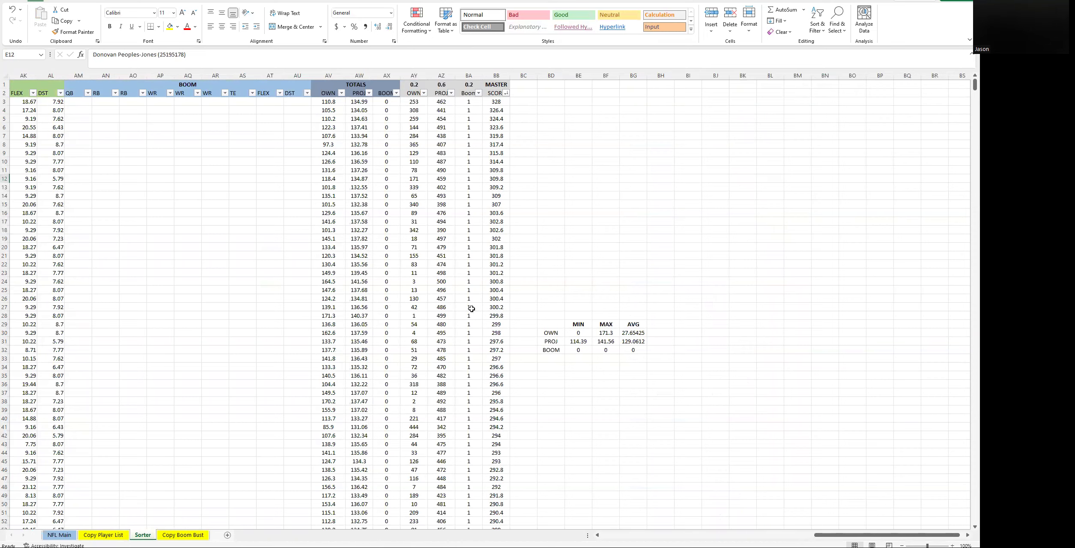
pyautogui.moveTo(863, 536); pyautogui.dragTo(688, 516)
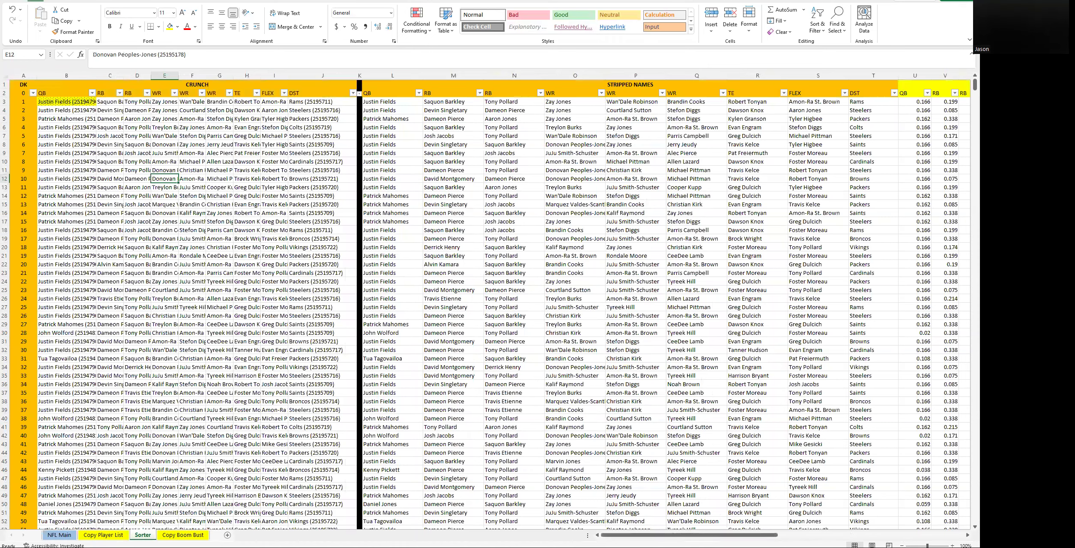
pyautogui.moveTo(703, 536); pyautogui.dragTo(889, 535)
pyautogui.click(614, 213)
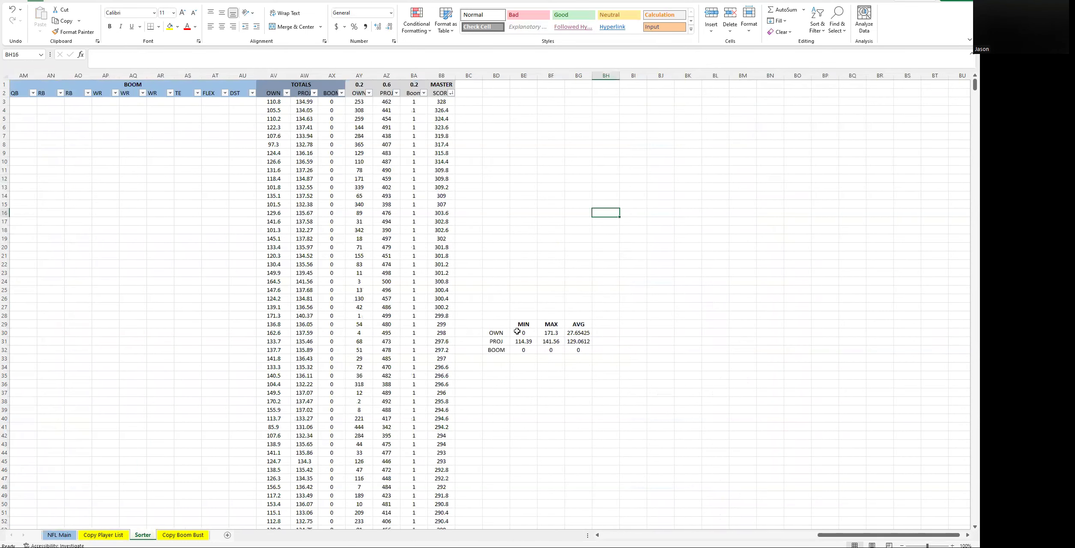
pyautogui.moveTo(483, 318); pyautogui.dragTo(642, 381)
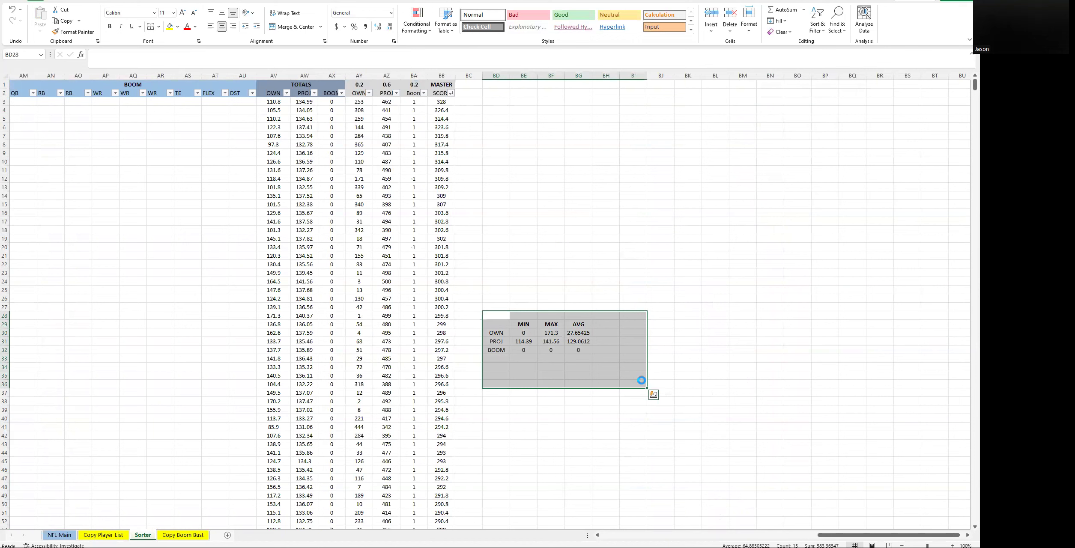
# Delete the MIN/MAX/AVG summary in BD28:BI36 and select cell BD1
pyautogui.press('Delete')
pyautogui.click(470, 171)
pyautogui.click(497, 85)
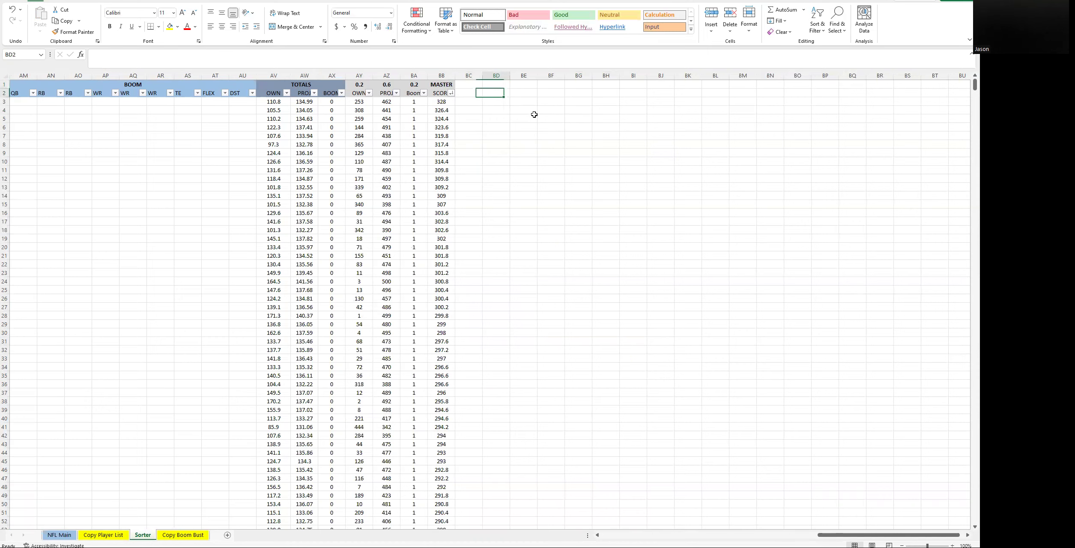
# Enter the headings Player, Me, Field and Proj in BD2:BG2
pyautogui.press('Down')
pyautogui.write('Player')
pyautogui.press('Return')
pyautogui.press('Up')
pyautogui.press('Right')
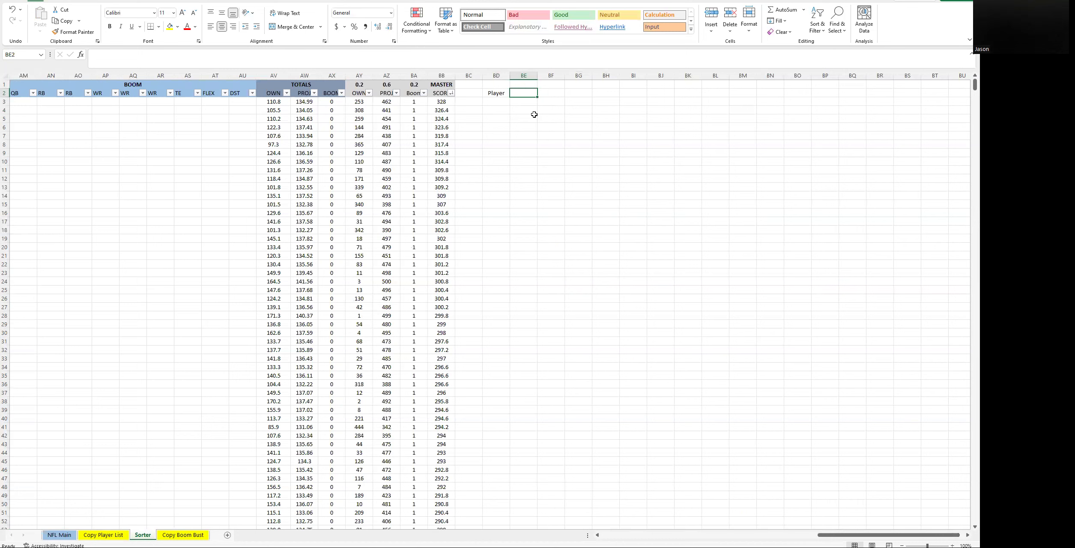
pyautogui.write('Me')
pyautogui.press('Return')
pyautogui.press('Up')
pyautogui.press('Right')
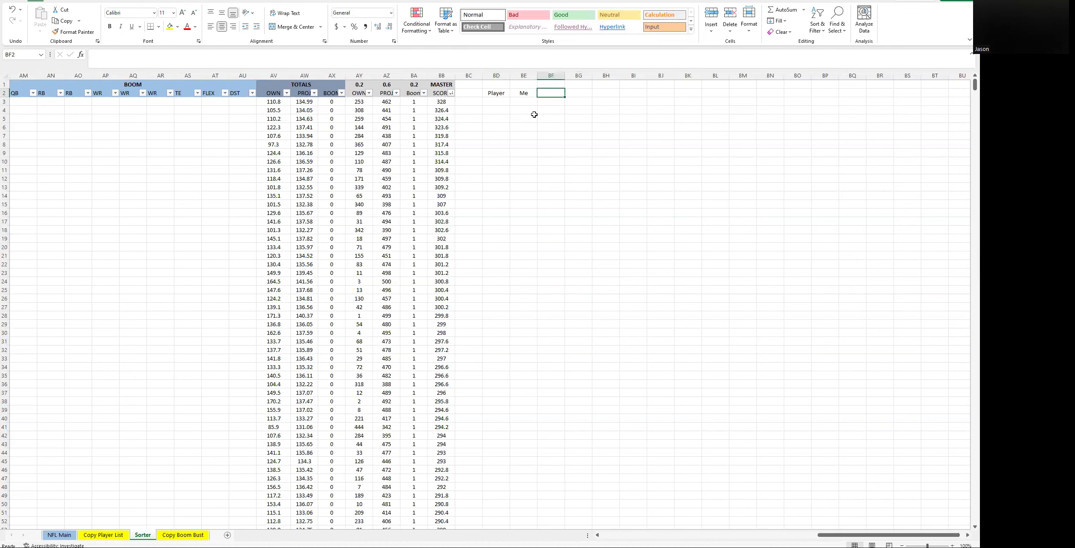
pyautogui.write('Field')
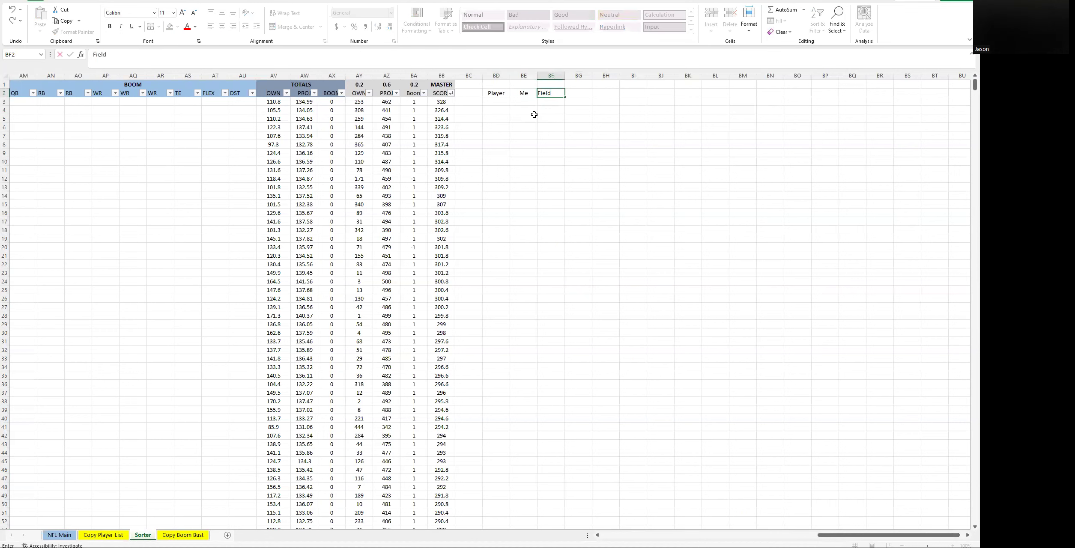
pyautogui.press('Right')
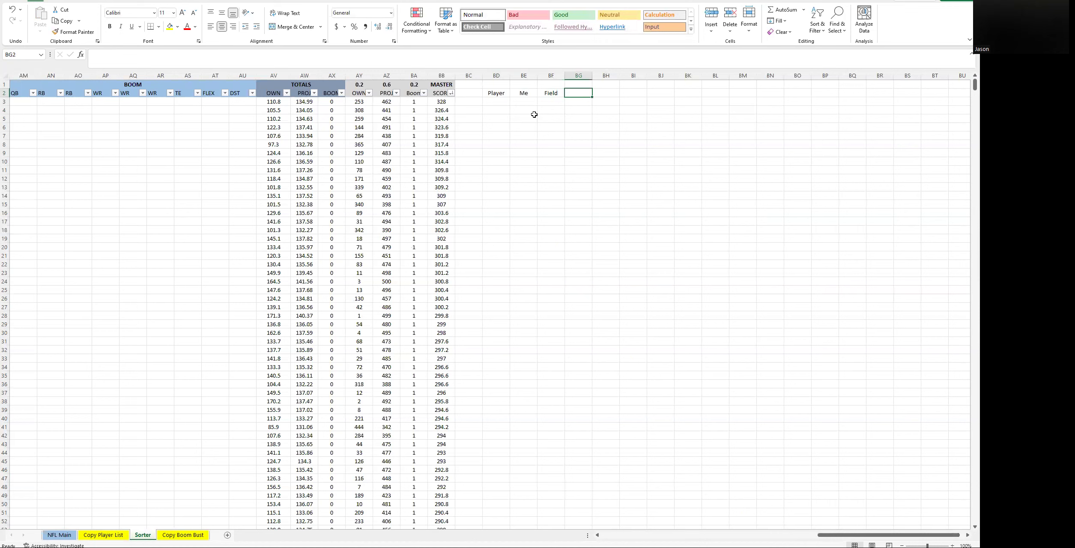
pyautogui.write('Proj')
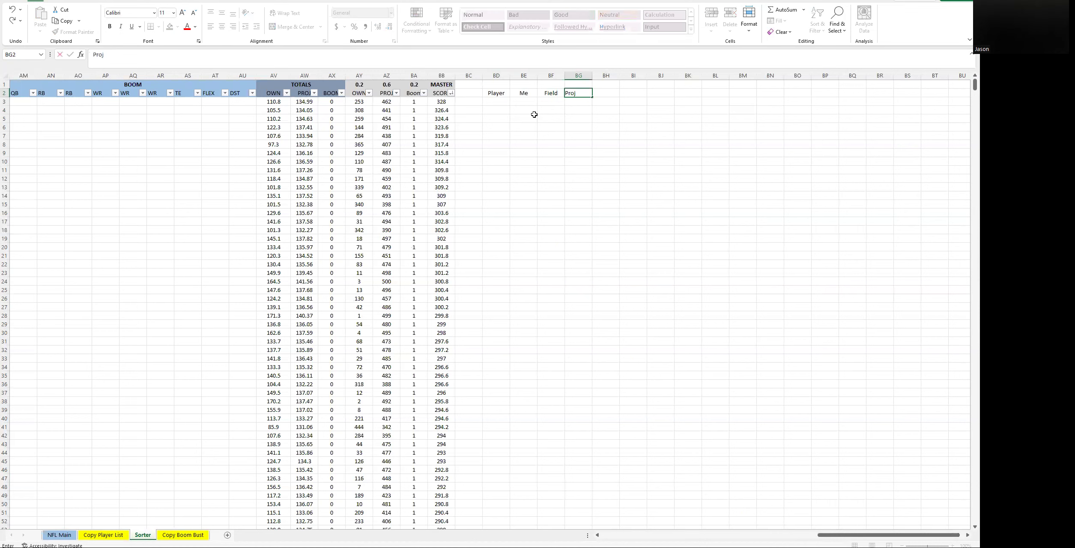
pyautogui.hotkey('ctrl', 'Return')
pyautogui.press('Left')
pyautogui.press('Left')
pyautogui.press('Right')
pyautogui.press('Right')
pyautogui.press('Left')
pyautogui.press('Left')
pyautogui.press('Left')
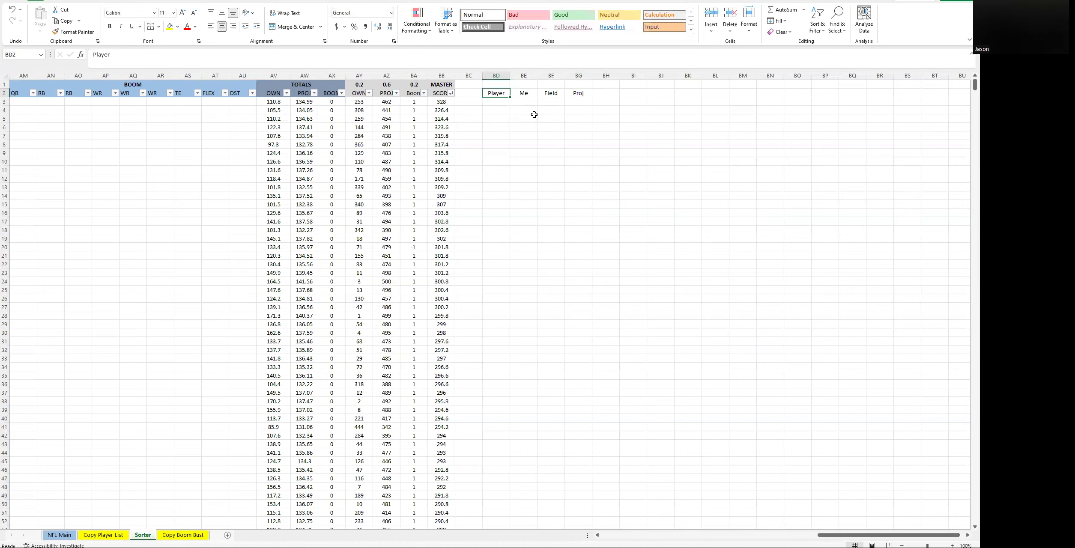
# Merge and centre BD1:BG1 titled EXPOSURE TABLE, and widen column BD
pyautogui.click(497, 85)
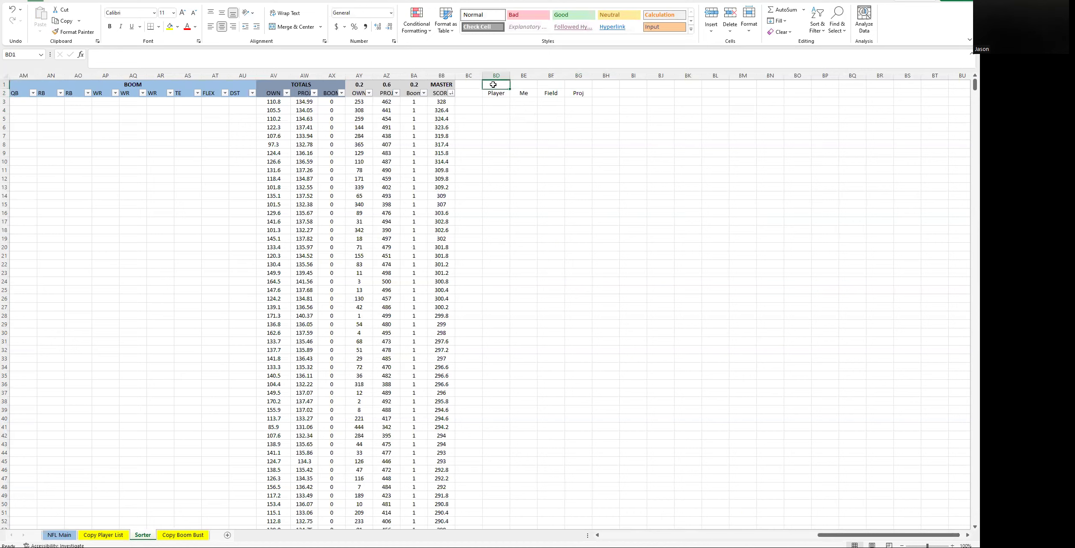
pyautogui.moveTo(499, 84); pyautogui.dragTo(579, 84)
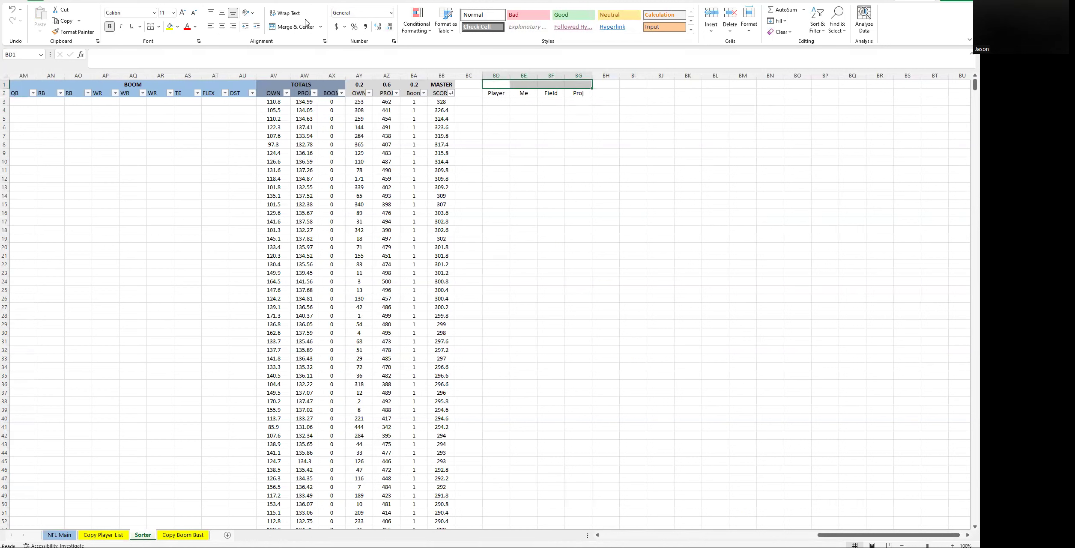
pyautogui.click(293, 27)
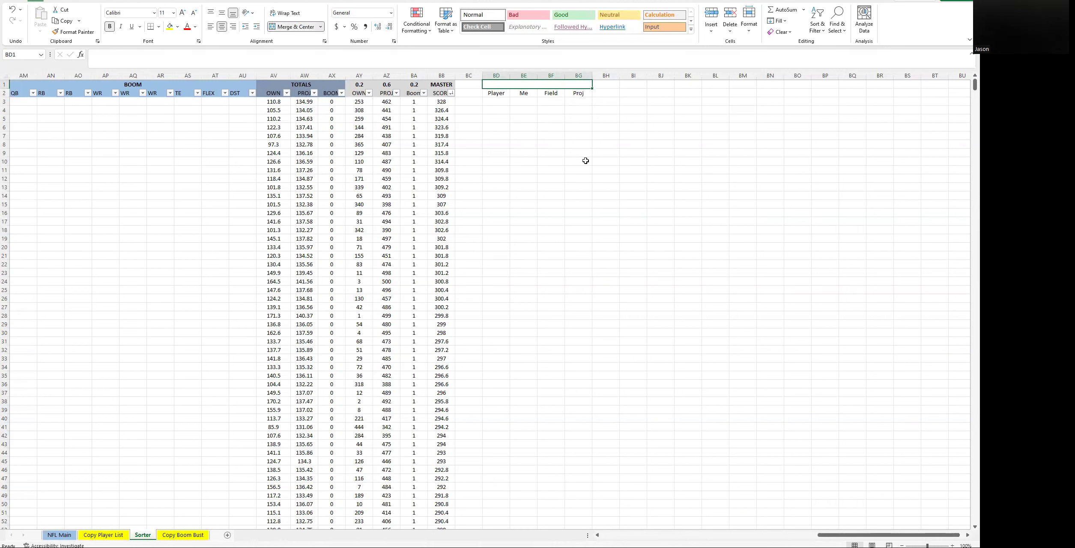
pyautogui.write('Ex')
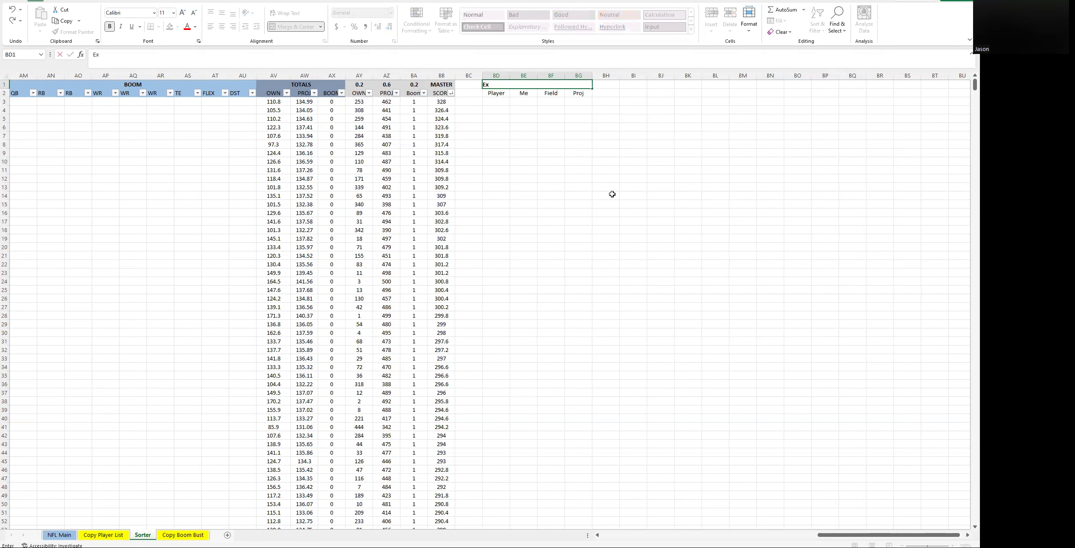
pyautogui.write('POSURE TABLE')
pyautogui.press('Return')
pyautogui.press('Up')
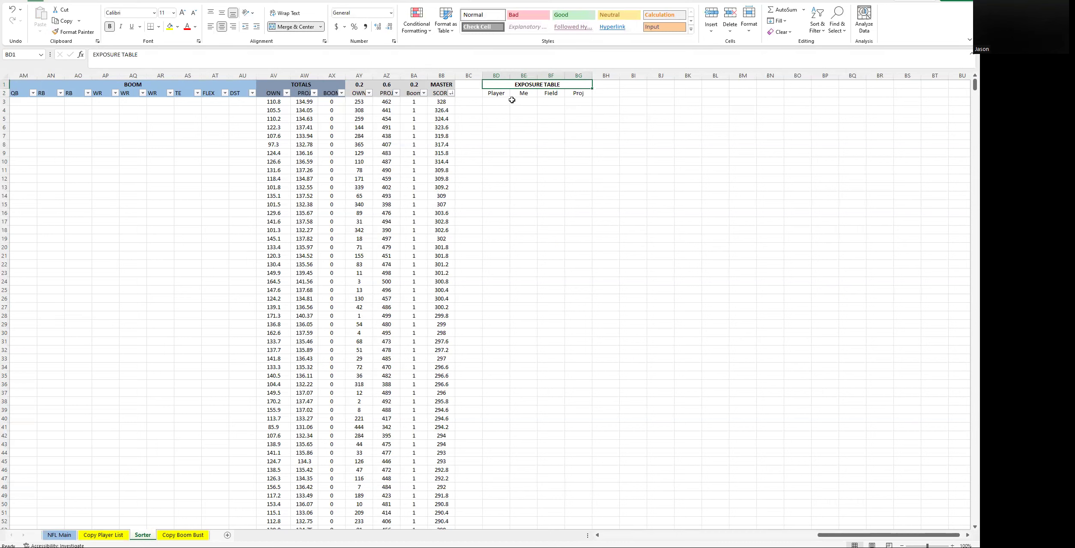
pyautogui.moveTo(511, 75); pyautogui.dragTo(573, 76)
pyautogui.click(542, 102)
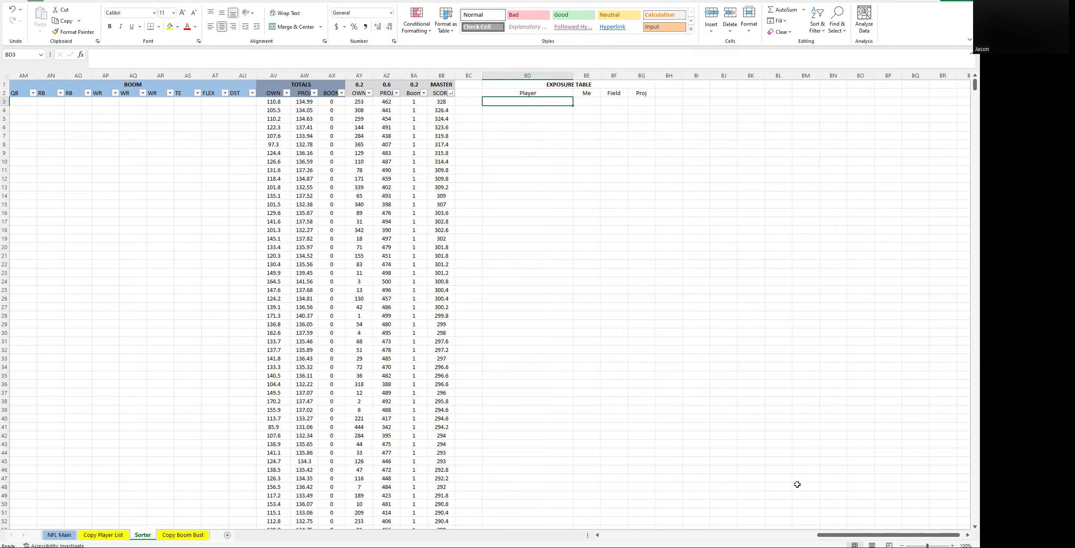
# In BD3, begin =IF('Copy Player List'!A3="","", referencing the source sheet
pyautogui.moveTo(884, 538); pyautogui.dragTo(848, 534)
pyautogui.moveTo(647, 522); pyautogui.dragTo(642, 517)
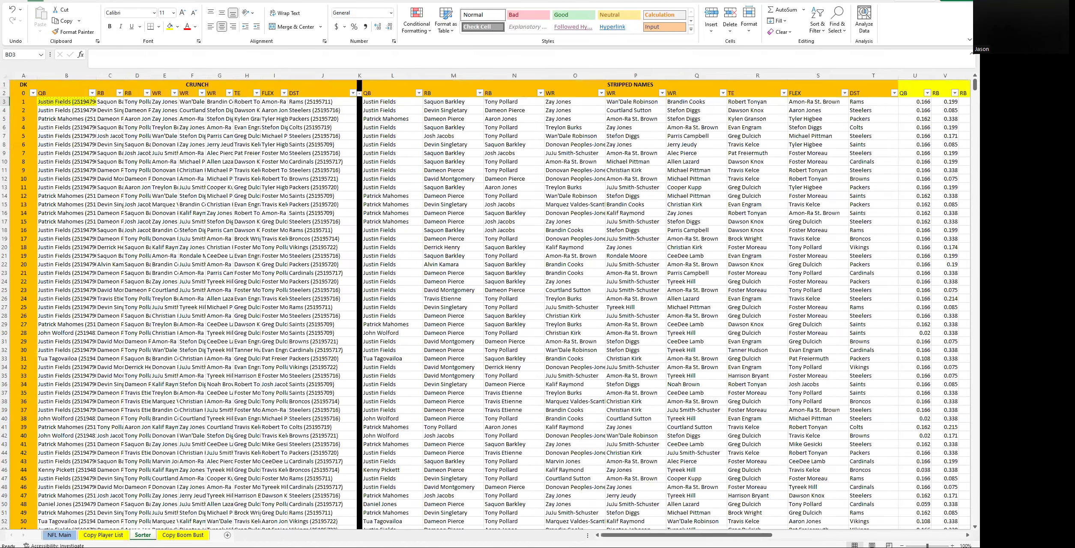
pyautogui.moveTo(317, 273); pyautogui.dragTo(276, 239)
pyautogui.moveTo(661, 535); pyautogui.dragTo(833, 523)
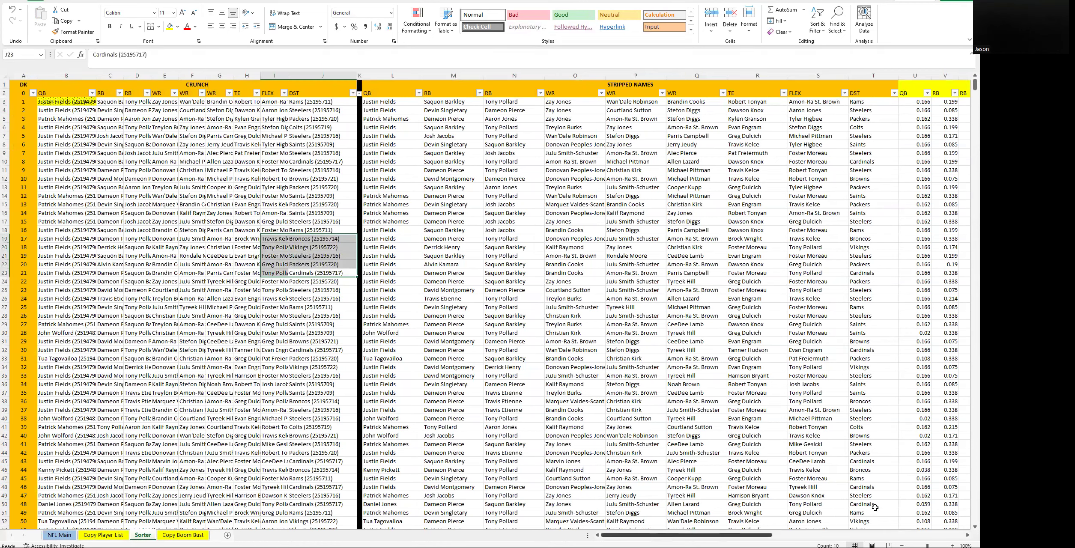
pyautogui.click(841, 118)
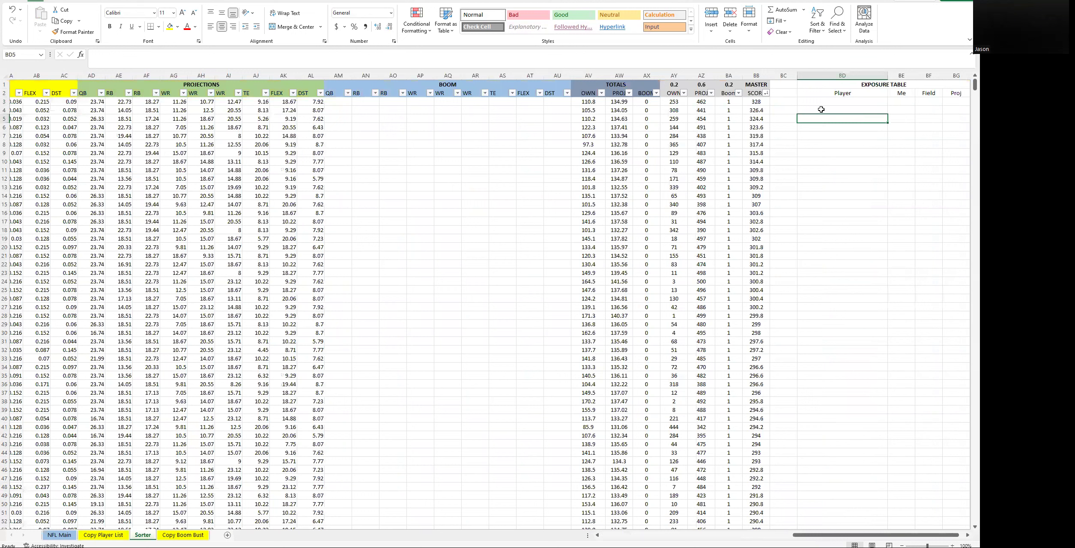
pyautogui.press('Up')
pyautogui.press('Up')
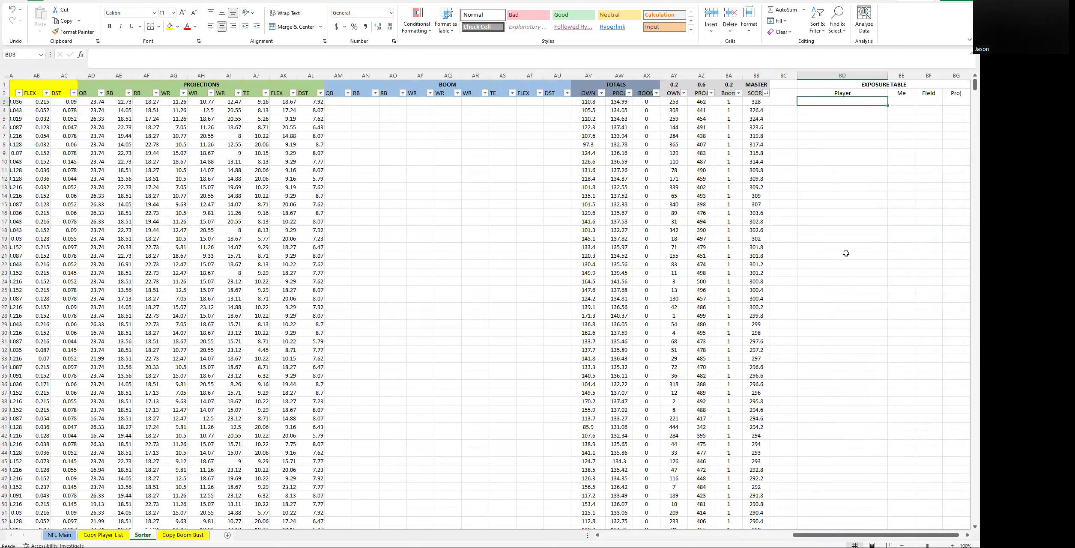
pyautogui.click(325, 60)
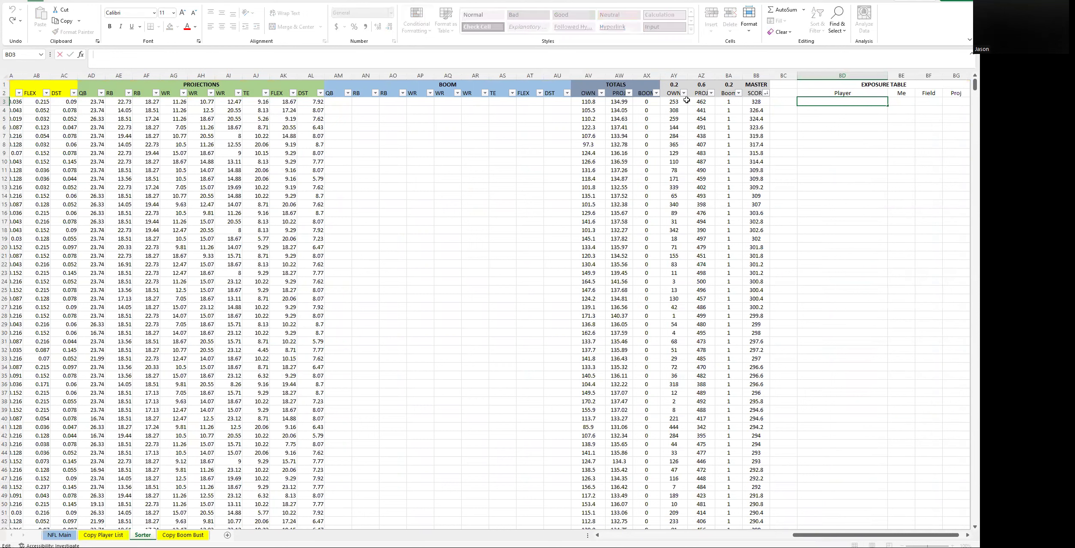
pyautogui.write('=')
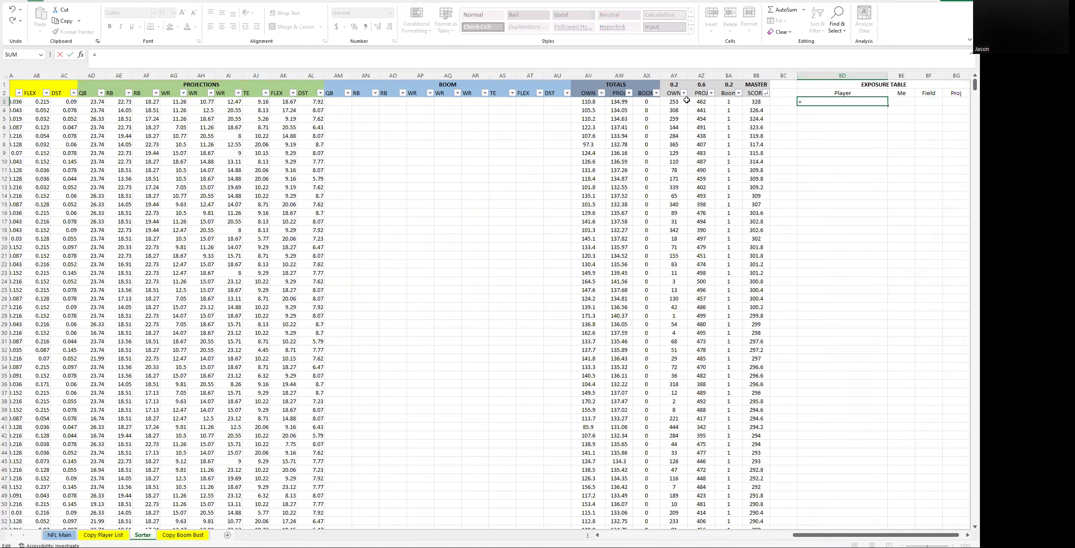
pyautogui.write('IF(')
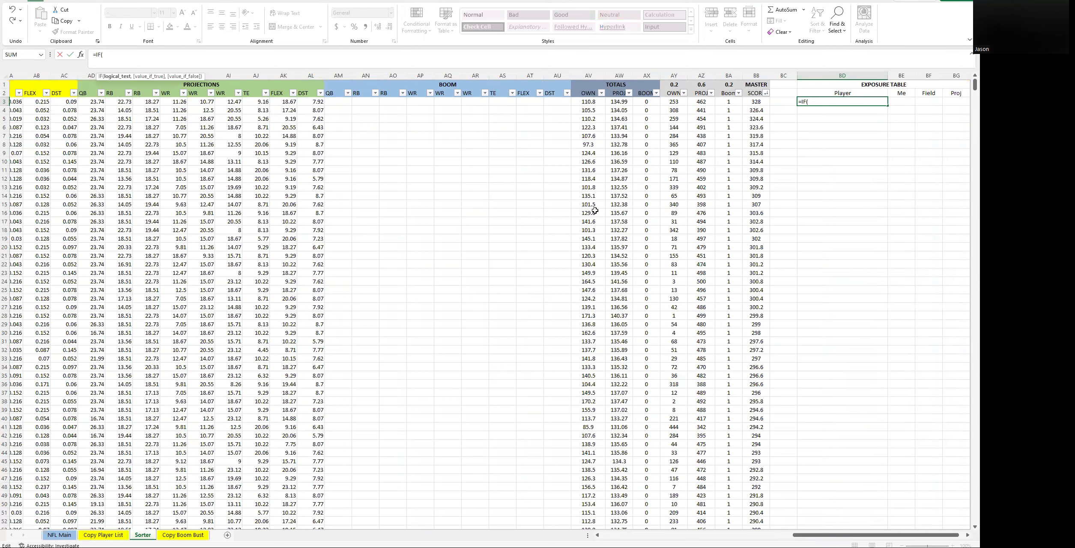
pyautogui.click(103, 535)
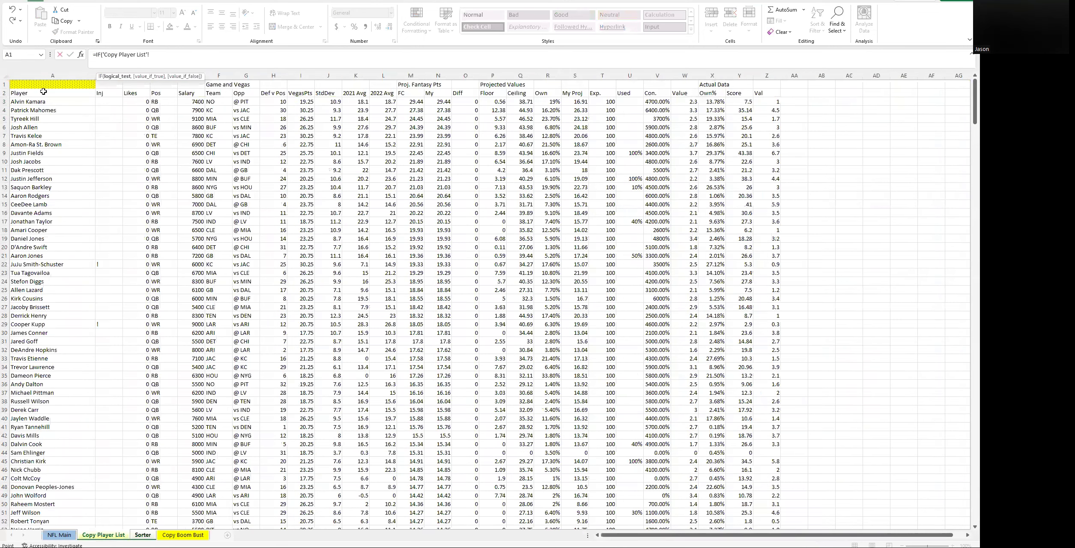
pyautogui.click(13, 106)
pyautogui.write('="","",')
# Finish the BD3 formula so it returns 'Copy Player List'!A3
pyautogui.moveTo(975, 106); pyautogui.dragTo(974, 484)
pyautogui.scroll(-16, 33, 310)
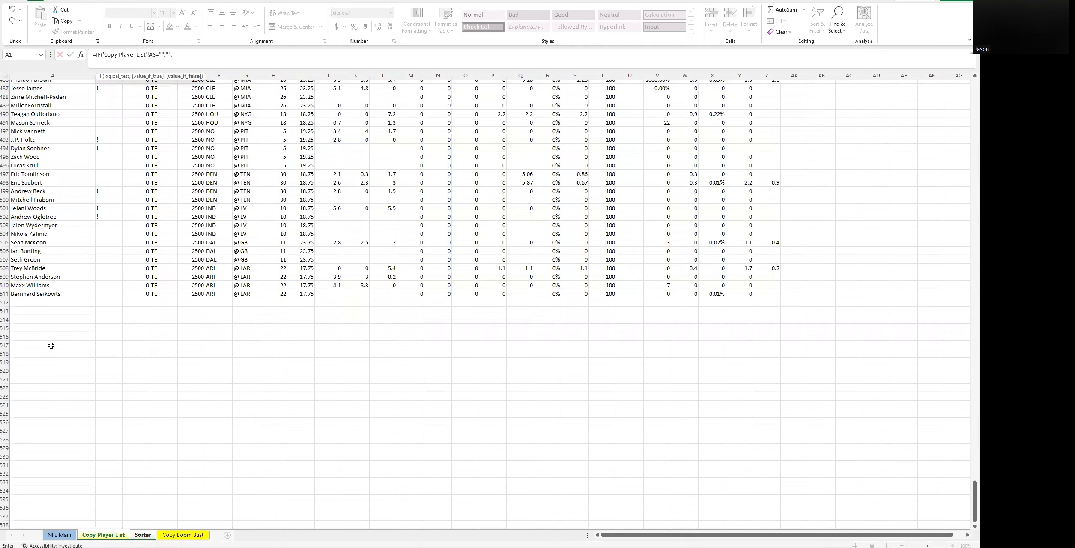
pyautogui.moveTo(974, 502); pyautogui.dragTo(974, 133)
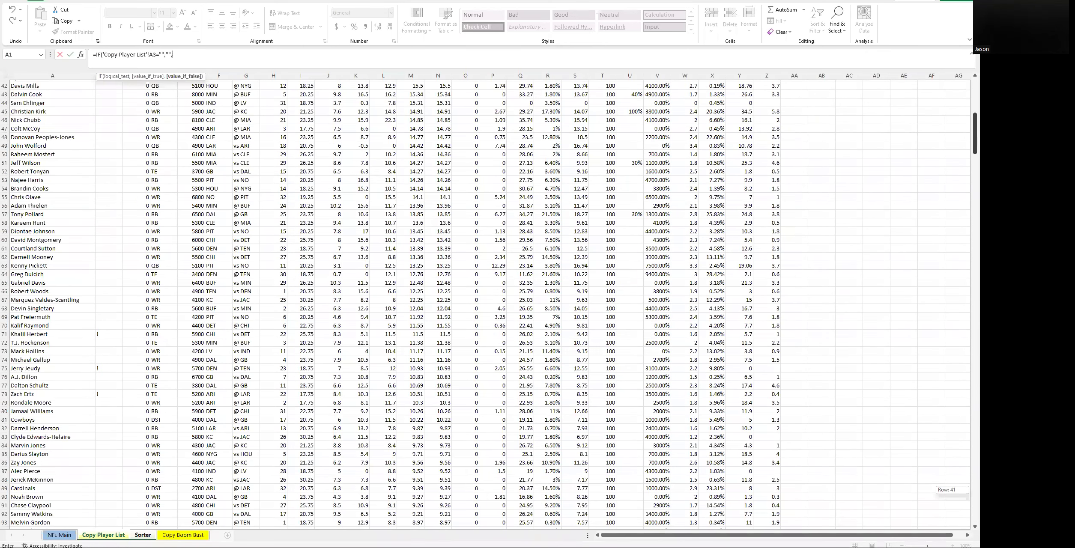
pyautogui.click(201, 57)
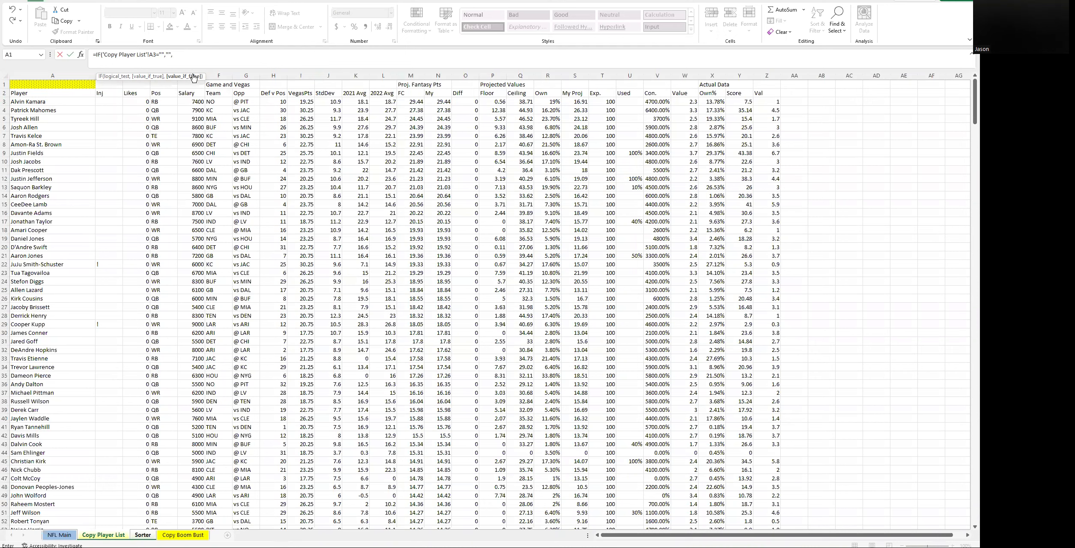
pyautogui.write('A')
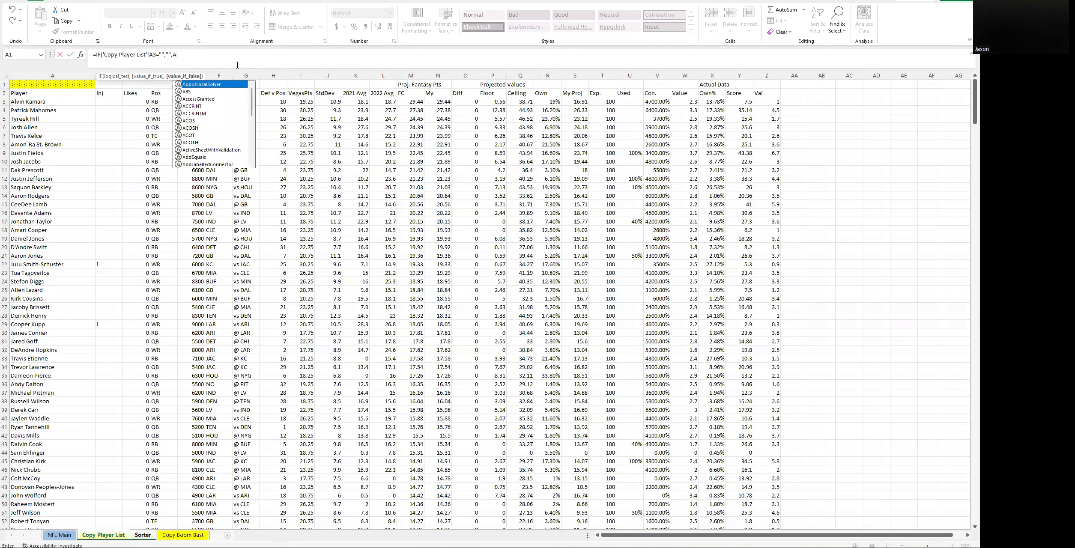
pyautogui.write('3')
pyautogui.click(55, 109)
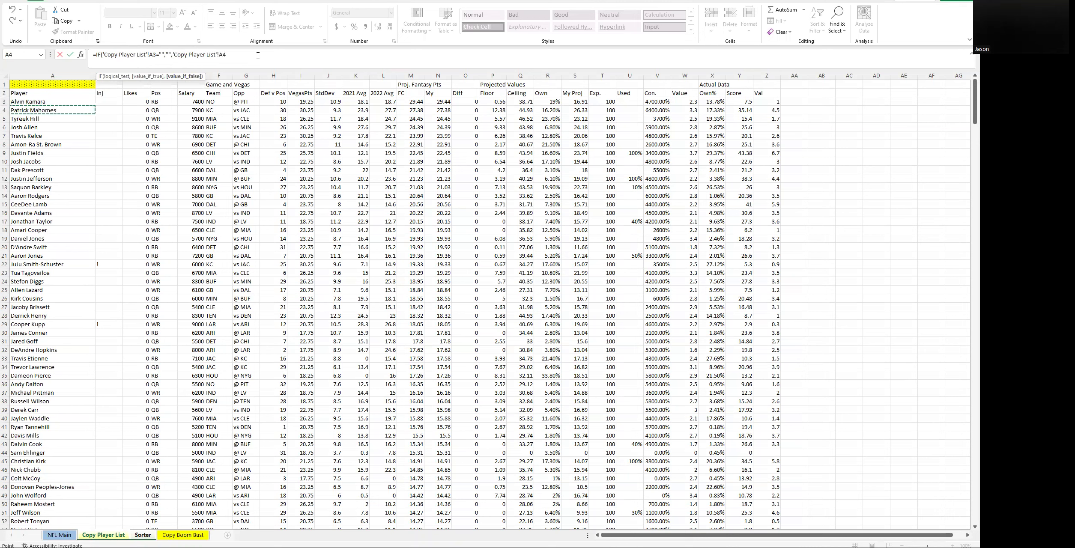
pyautogui.press('BackSpace')
pyautogui.write('3)')
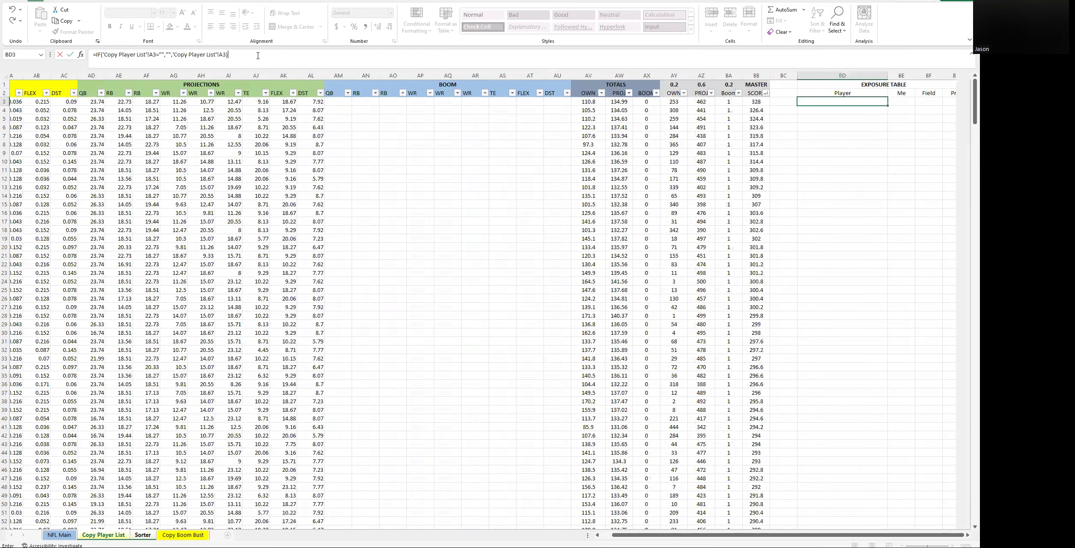
# Confirm the BD3 Player formula, copy it and select down to BD1000
pyautogui.click(862, 104)
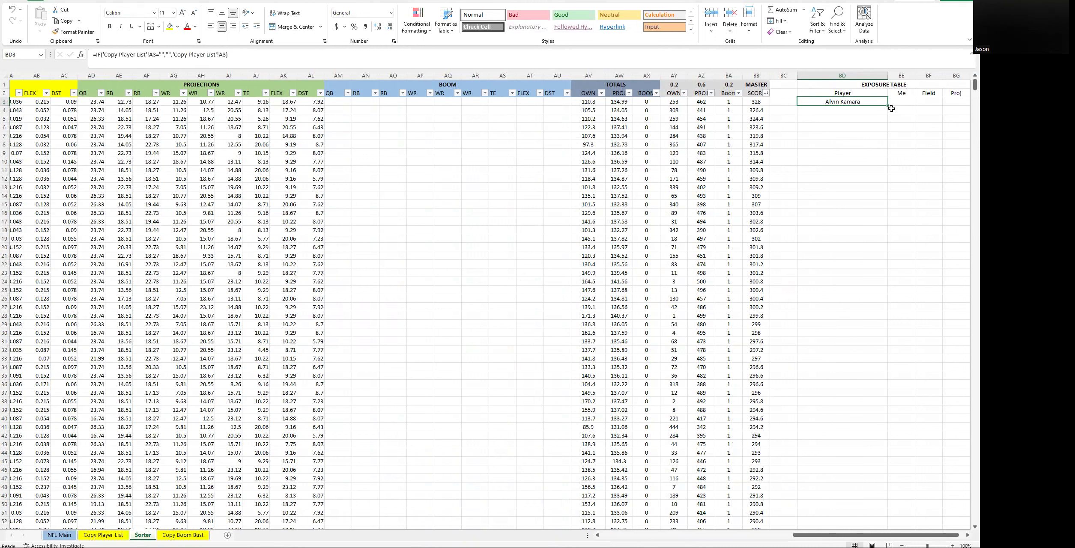
pyautogui.hotkey('ctrl', 'c')
pyautogui.hotkey('shift', 'pagedown')
pyautogui.hotkey('shift', 'pagedown')
pyautogui.hotkey('shift', 'pagedown')
pyautogui.hotkey('shift', 'pagedown')
pyautogui.hotkey('shift', 'pagedown')
pyautogui.hotkey('shift', 'pagedown')
pyautogui.hotkey('shift', 'pagedown')
pyautogui.hotkey('shift', 'pagedown')
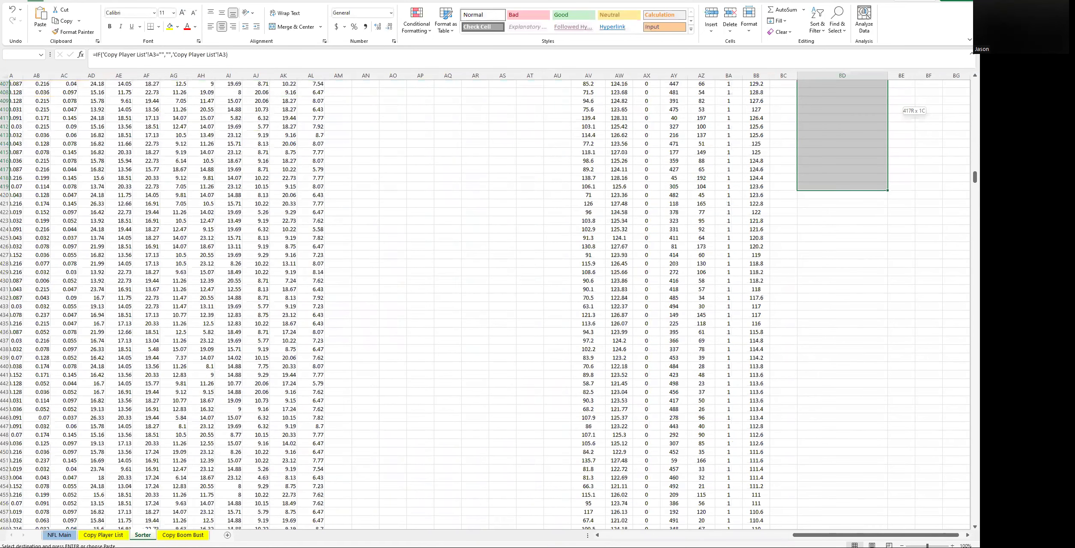
pyautogui.hotkey('shift', 'pagedown')
pyautogui.hotkey('shift', 'pagedown')
pyautogui.hotkey('shift', 'pagedown')
pyautogui.hotkey('shift', 'pagedown')
pyautogui.hotkey('shift', 'pagedown')
pyautogui.hotkey('shift', 'pagedown')
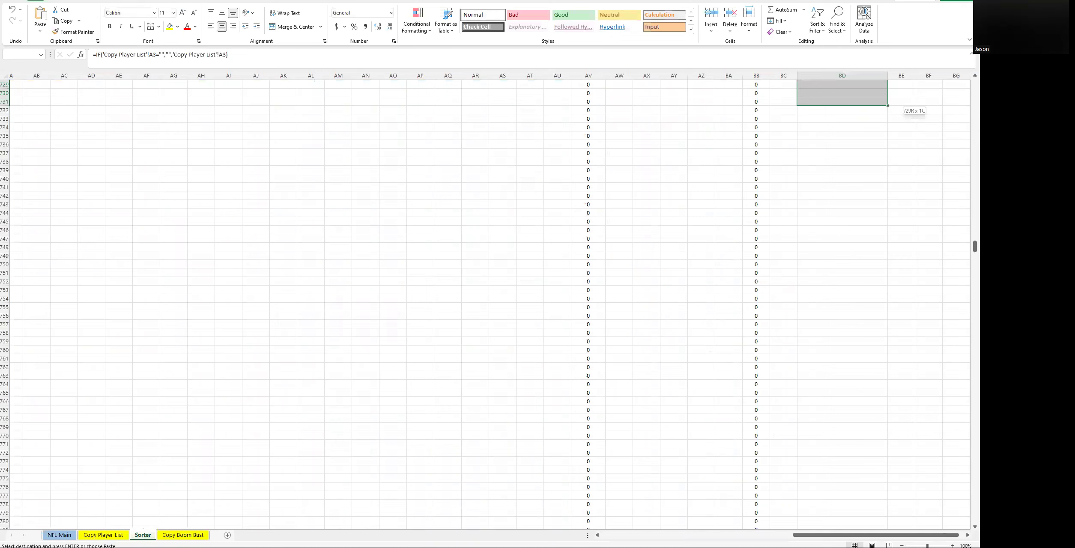
pyautogui.hotkey('shift', 'Down')
pyautogui.hotkey('shift', 'Down')
pyautogui.hotkey('shift', 'Down')
pyautogui.hotkey('shift', 'Down')
pyautogui.hotkey('shift', 'Down')
pyautogui.hotkey('shift', 'Down')
pyautogui.hotkey('shift', 'Down')
pyautogui.hotkey('shift', 'Down')
pyautogui.hotkey('shift', 'Down')
pyautogui.hotkey('shift', 'Down')
pyautogui.hotkey('shift', 'Down')
pyautogui.hotkey('shift', 'Down')
pyautogui.hotkey('shift', 'Down')
pyautogui.hotkey('shift', 'Down')
pyautogui.hotkey('shift', 'Down')
pyautogui.hotkey('shift', 'Down')
pyautogui.hotkey('shift', 'Down')
pyautogui.hotkey('shift', 'Down')
pyautogui.hotkey('shift', 'Down')
pyautogui.hotkey('shift', 'Down')
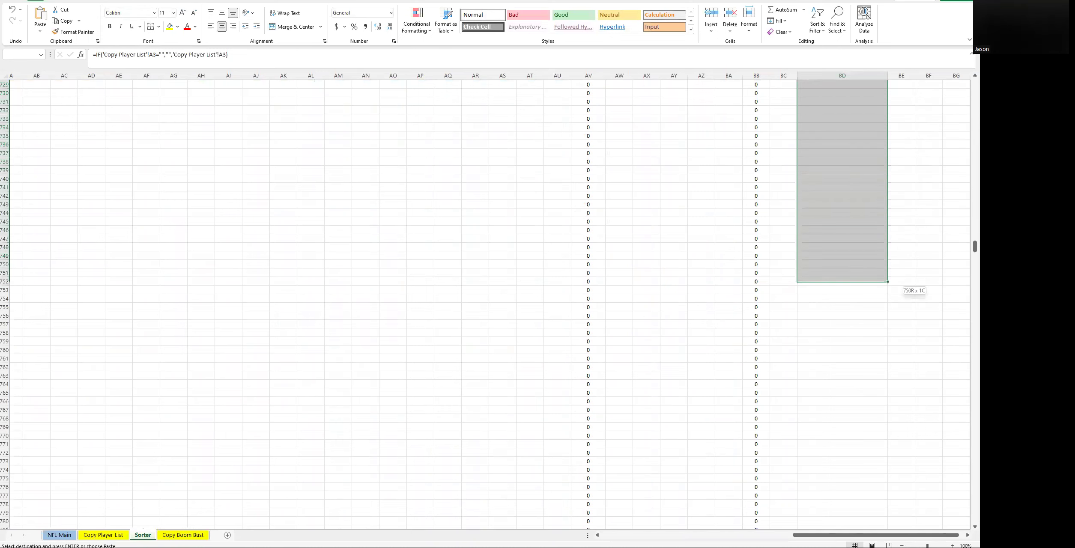
pyautogui.hotkey('shift', 'Down')
pyautogui.hotkey('shift', 'Down')
pyautogui.hotkey('shift', 'Down')
pyautogui.hotkey('shift', 'Down')
pyautogui.hotkey('shift', 'Down')
pyautogui.hotkey('shift', 'Down')
pyautogui.hotkey('shift', 'Down')
pyautogui.hotkey('shift', 'Down')
pyautogui.hotkey('shift', 'Down')
pyautogui.hotkey('shift', 'Down')
pyautogui.hotkey('shift', 'Down')
pyautogui.hotkey('shift', 'Down')
pyautogui.hotkey('shift', 'Down')
pyautogui.hotkey('shift', 'Down')
pyautogui.hotkey('shift', 'Down')
pyautogui.hotkey('shift', 'Down')
pyautogui.hotkey('shift', 'Down')
pyautogui.hotkey('shift', 'Down')
pyautogui.hotkey('shift', 'Down')
pyautogui.hotkey('shift', 'Down')
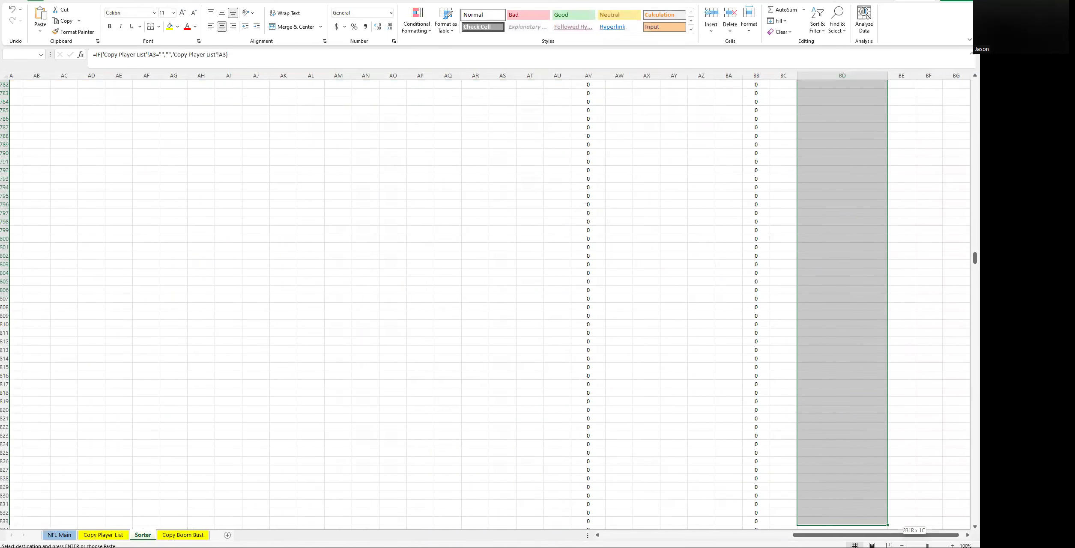
pyautogui.hotkey('shift', 'Down')
pyautogui.hotkey('shift', 'Down')
pyautogui.hotkey('shift', 'Down')
pyautogui.hotkey('shift', 'Down')
pyautogui.hotkey('shift', 'Down')
pyautogui.hotkey('shift', 'Down')
pyautogui.hotkey('shift', 'Down')
pyautogui.hotkey('shift', 'Down')
pyautogui.hotkey('shift', 'Down')
pyautogui.hotkey('shift', 'Down')
pyautogui.hotkey('shift', 'Down')
pyautogui.hotkey('shift', 'Down')
pyautogui.hotkey('shift', 'Down')
pyautogui.hotkey('shift', 'Down')
pyautogui.hotkey('shift', 'Down')
pyautogui.hotkey('shift', 'Down')
pyautogui.hotkey('shift', 'Down')
pyautogui.hotkey('shift', 'Down')
pyautogui.hotkey('shift', 'Down')
pyautogui.hotkey('shift', 'Down')
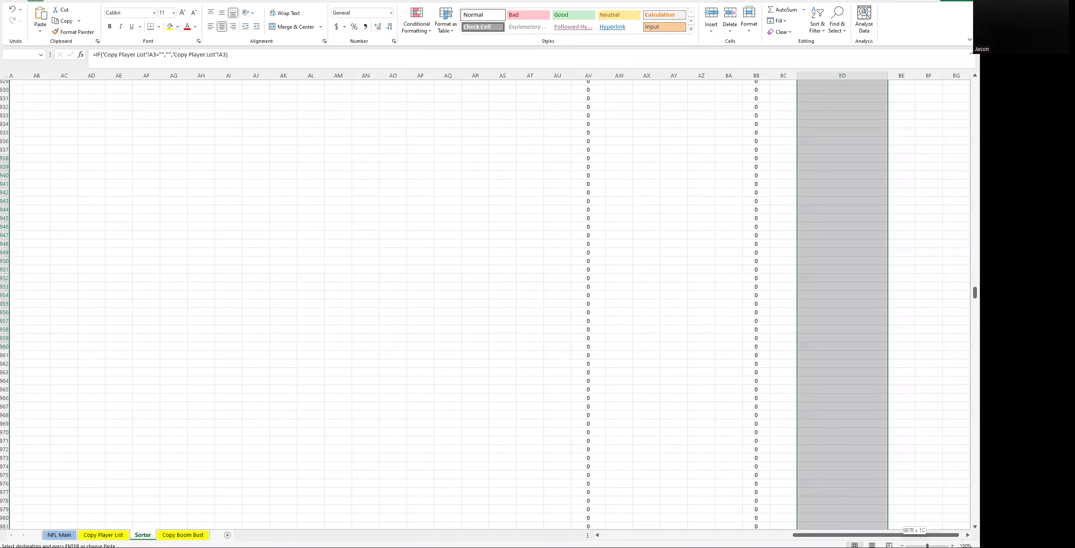
pyautogui.hotkey('shift', 'Down')
pyautogui.hotkey('shift', 'Down')
pyautogui.hotkey('shift', 'Down')
pyautogui.hotkey('shift', 'Down')
pyautogui.hotkey('shift', 'Down')
pyautogui.hotkey('shift', 'Down')
pyautogui.hotkey('shift', 'Down')
pyautogui.hotkey('shift', 'Down')
pyautogui.hotkey('shift', 'Down')
pyautogui.hotkey('shift', 'Down')
pyautogui.hotkey('shift', 'Down')
pyautogui.hotkey('shift', 'Down')
pyautogui.hotkey('shift', 'Down')
pyautogui.hotkey('shift', 'Down')
pyautogui.hotkey('shift', 'Down')
pyautogui.hotkey('shift', 'Down')
pyautogui.hotkey('shift', 'Down')
pyautogui.hotkey('shift', 'Down')
pyautogui.hotkey('shift', 'Down')
pyautogui.hotkey('shift', 'Down')
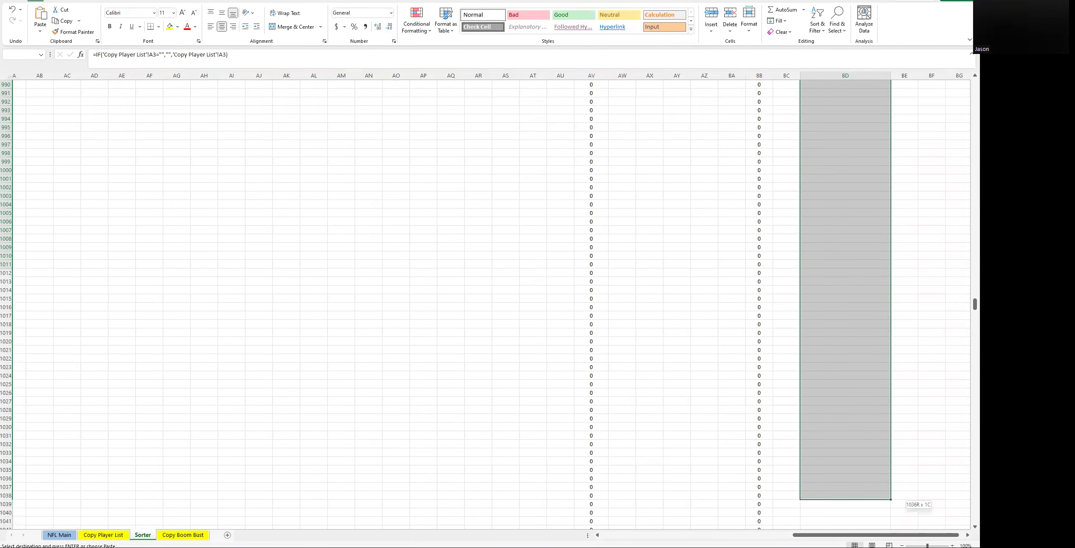
pyautogui.hotkey('shift', 'Up')
pyautogui.hotkey('shift', 'Up')
pyautogui.hotkey('shift', 'Up')
pyautogui.hotkey('shift', 'Up')
pyautogui.hotkey('shift', 'Up')
pyautogui.hotkey('shift', 'Up')
pyautogui.hotkey('shift', 'Up')
pyautogui.hotkey('shift', 'Up')
pyautogui.hotkey('shift', 'Up')
pyautogui.hotkey('shift', 'Up')
pyautogui.hotkey('shift', 'Up')
pyautogui.hotkey('shift', 'Up')
pyautogui.hotkey('shift', 'Up')
pyautogui.hotkey('shift', 'Up')
pyautogui.hotkey('shift', 'Up')
pyautogui.hotkey('shift', 'Up')
pyautogui.hotkey('shift', 'Up')
pyautogui.hotkey('shift', 'Up')
pyautogui.hotkey('shift', 'Up')
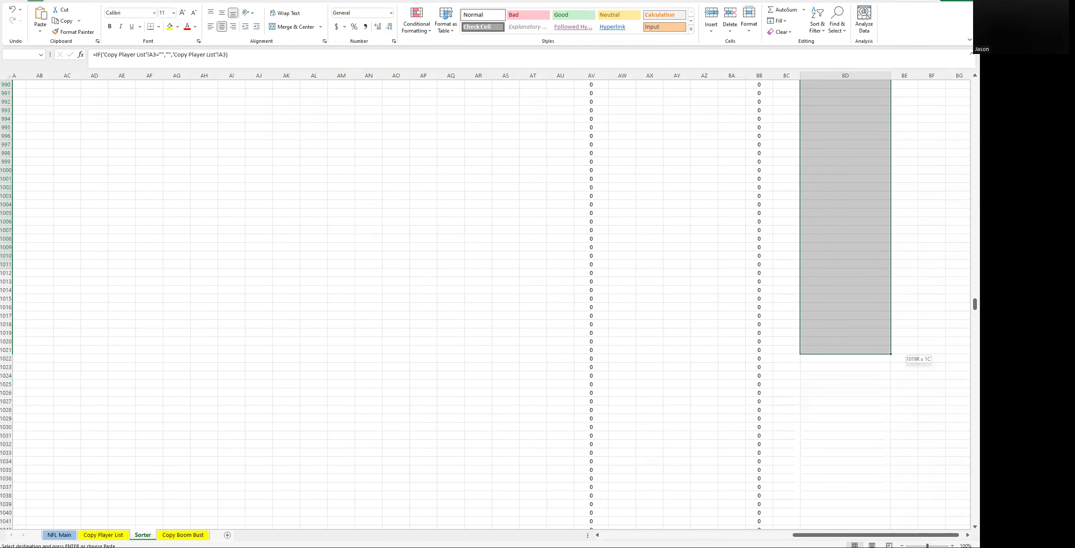
pyautogui.hotkey('shift', 'Up')
pyautogui.hotkey('shift', 'Up')
pyautogui.hotkey('shift', 'Up')
pyautogui.hotkey('shift', 'Up')
pyautogui.hotkey('shift', 'Up')
pyautogui.hotkey('shift', 'Up')
pyautogui.hotkey('shift', 'Up')
pyautogui.hotkey('shift', 'Up')
pyautogui.hotkey('shift', 'Up')
pyautogui.hotkey('shift', 'Up')
pyautogui.hotkey('shift', 'Up')
pyautogui.hotkey('shift', 'Up')
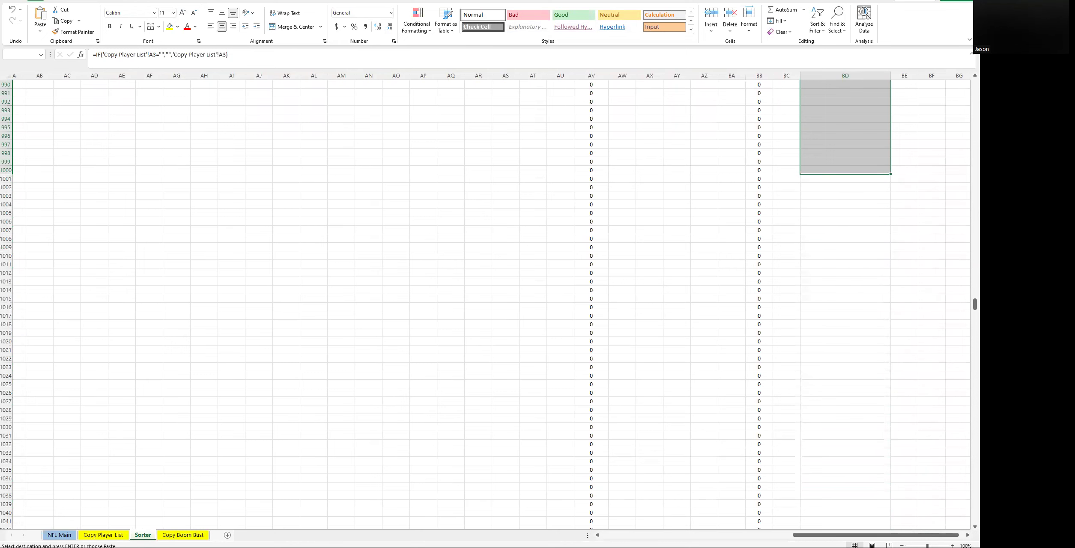
# Paste the Player formula through BD1000 and return to the table top
pyautogui.hotkey('ctrl', 'v')
pyautogui.scroll(6, 956, 204)
pyautogui.click(956, 204)
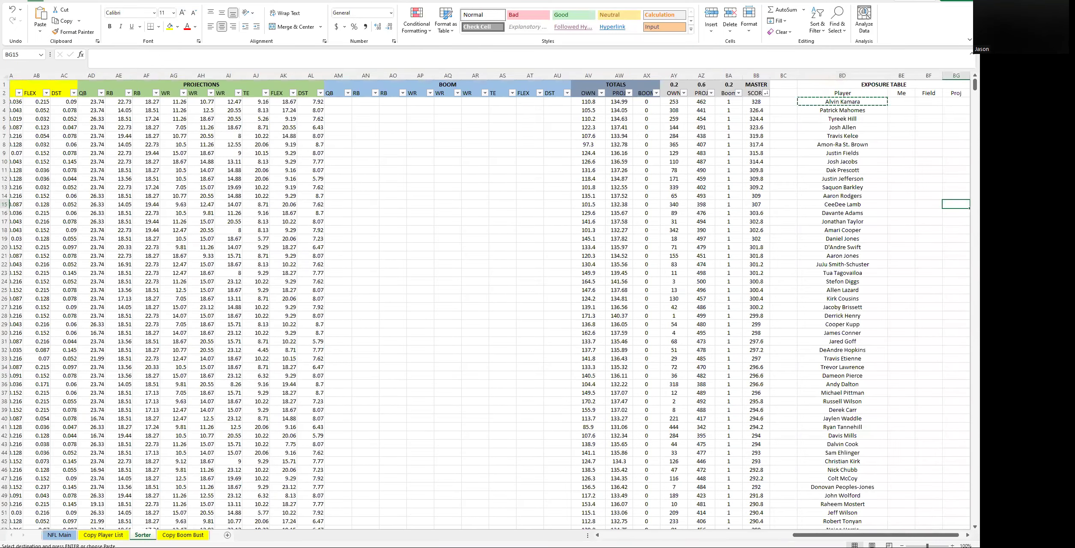
pyautogui.moveTo(974, 84); pyautogui.dragTo(975, 183)
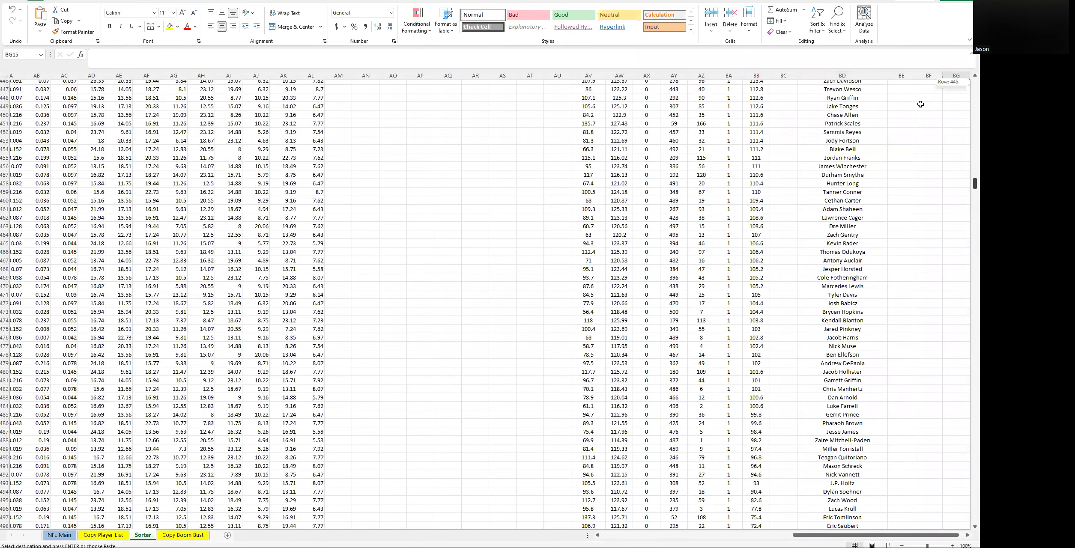
pyautogui.press('Escape')
pyautogui.click(846, 104)
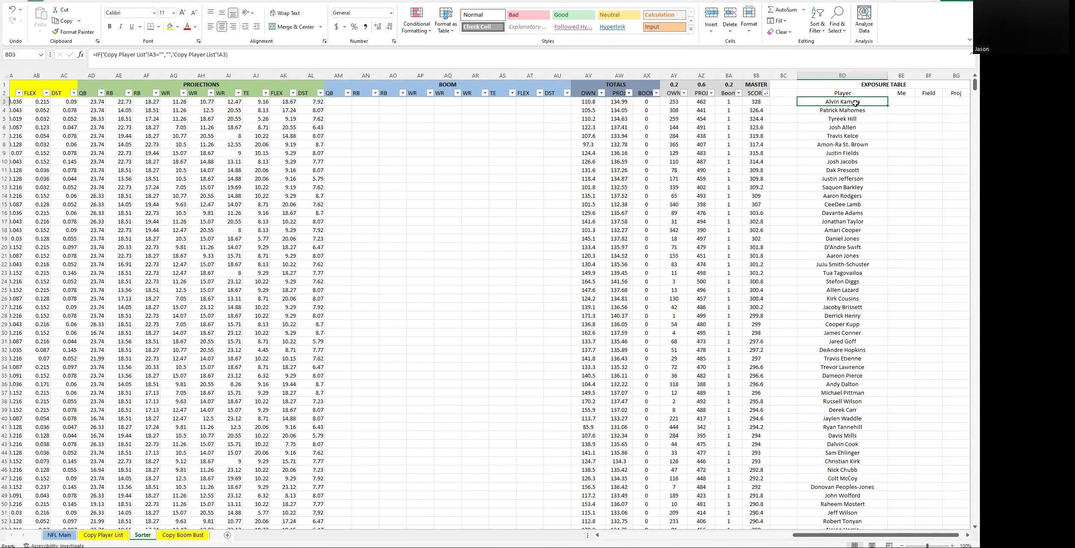
# Left-align and indent the player names in column BD
pyautogui.click(843, 75)
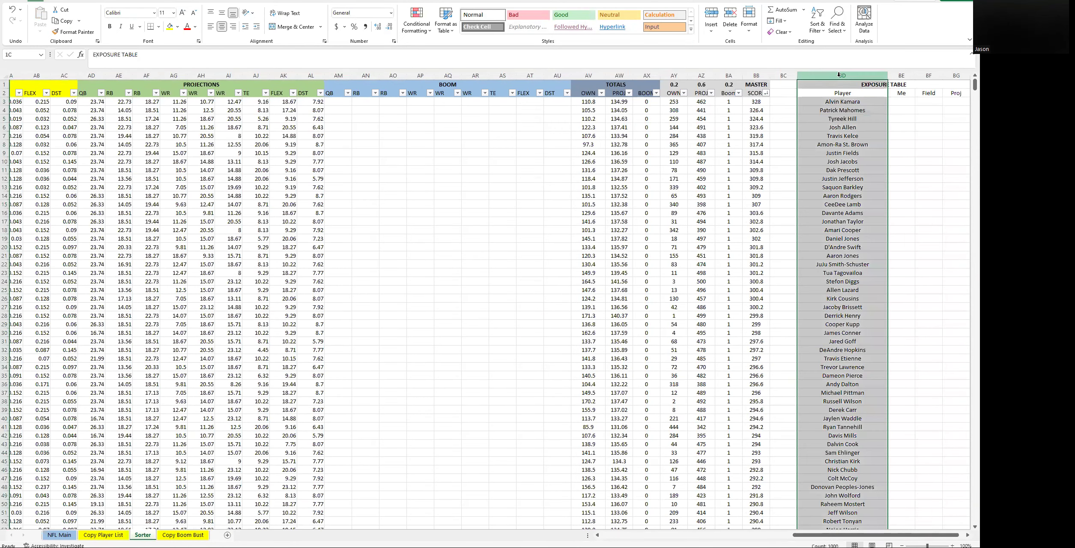
pyautogui.click(211, 26)
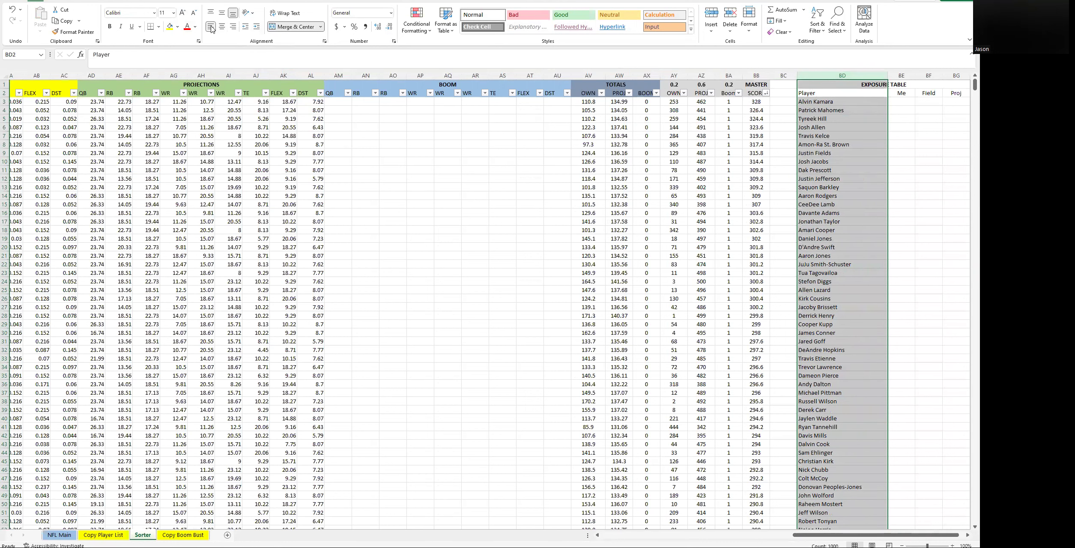
pyautogui.click(258, 27)
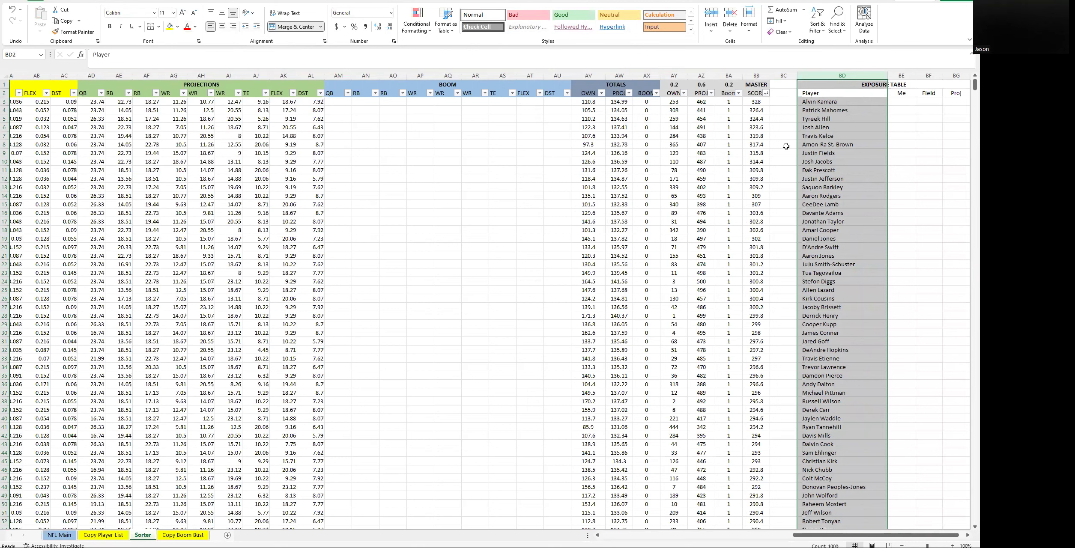
pyautogui.click(829, 106)
# Centre the Player header in BD2 and narrow the empty column BC
pyautogui.click(820, 93)
pyautogui.click(222, 26)
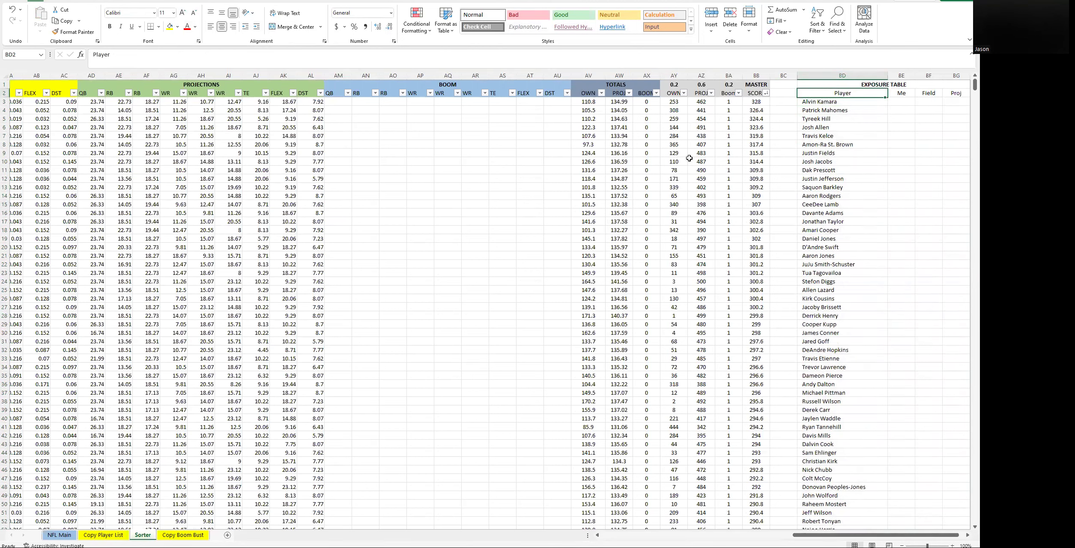
pyautogui.click(869, 120)
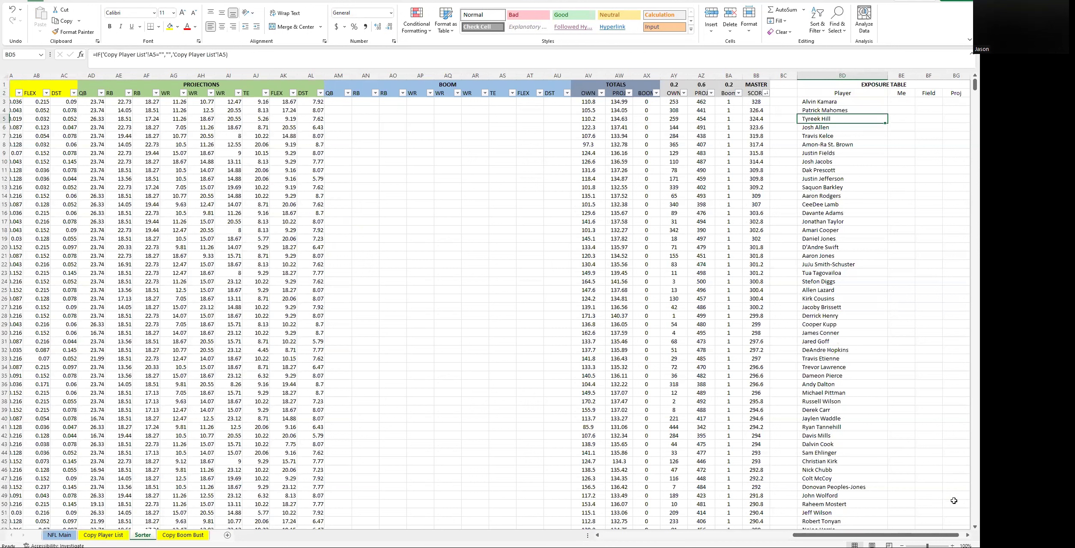
pyautogui.moveTo(794, 72); pyautogui.dragTo(784, 73)
pyautogui.moveTo(891, 93); pyautogui.dragTo(946, 525)
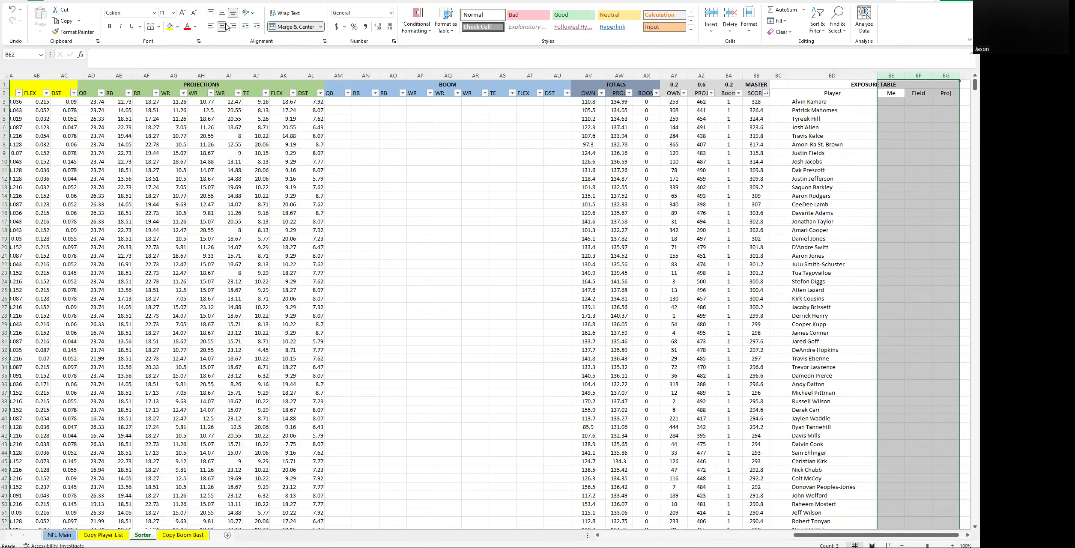
# Narrow the Player column BD to about 24.57 width
pyautogui.click(908, 180)
pyautogui.click(891, 102)
pyautogui.moveTo(877, 76); pyautogui.dragTo(863, 76)
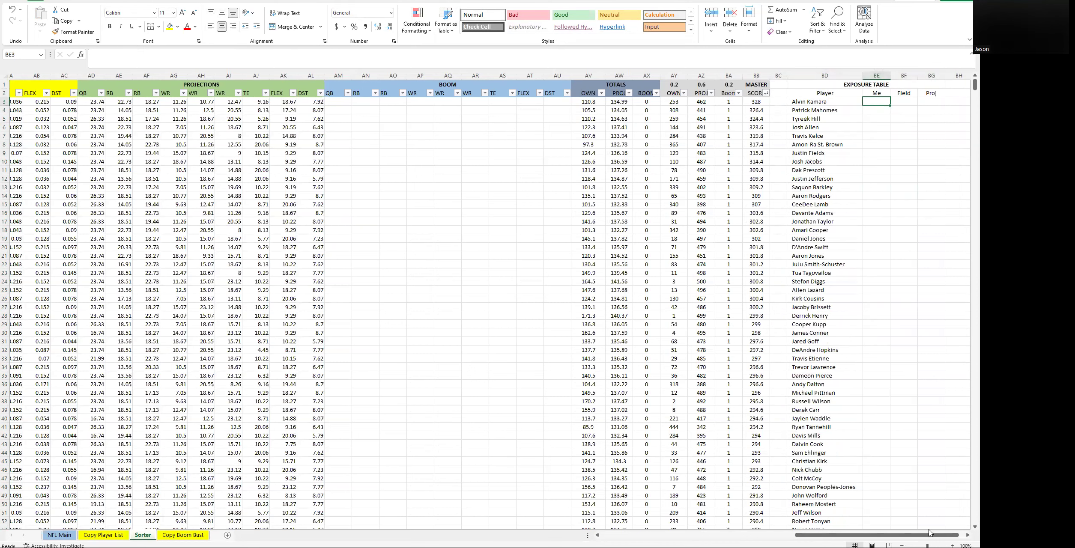
pyautogui.hscroll(1, 931, 535)
pyautogui.hscroll(5, 961, 522)
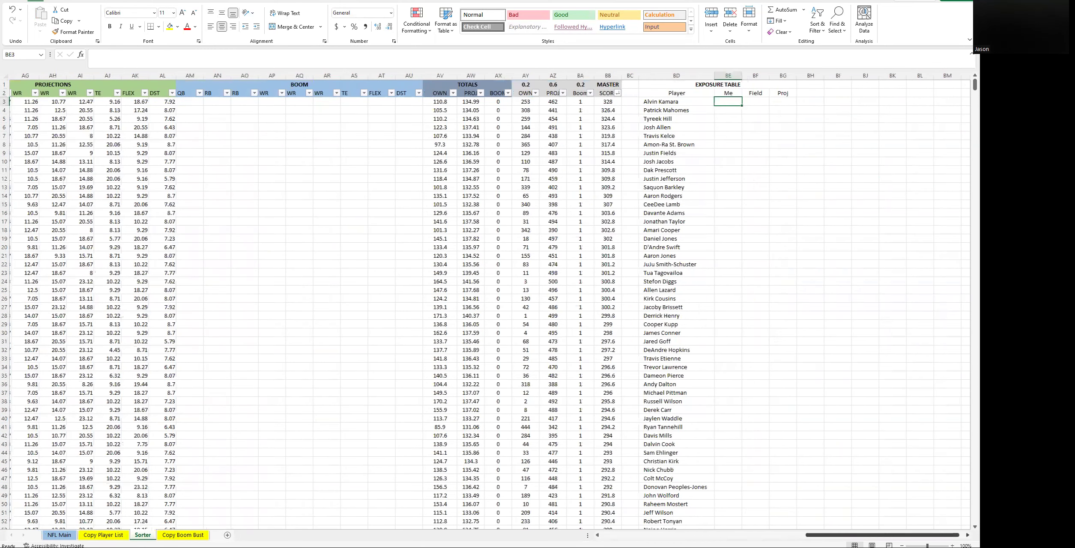
pyautogui.hscroll(2, 671, 107)
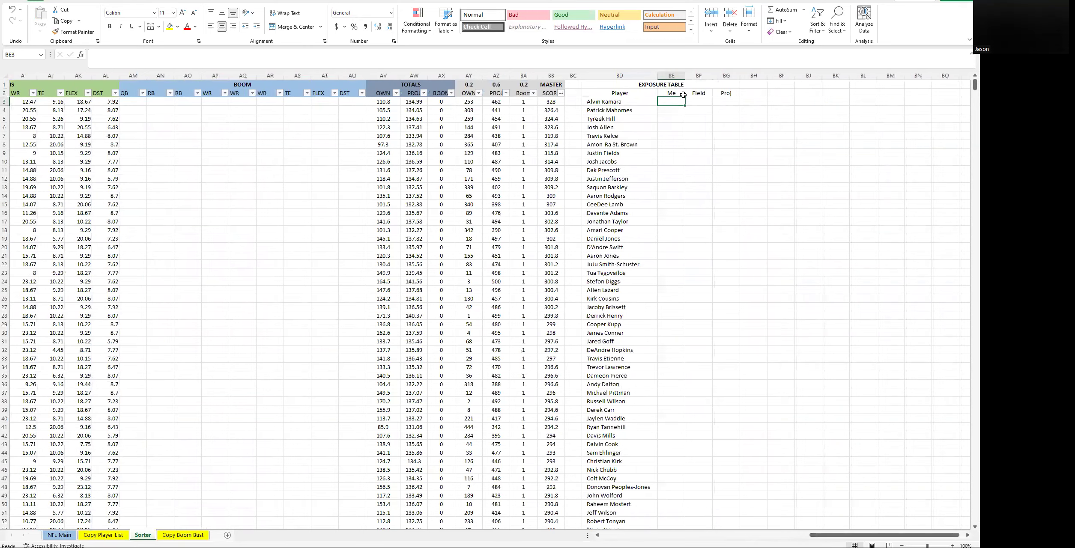
# Check the first Me, Field and Proj cells, then go to Copy Player List
pyautogui.click(726, 103)
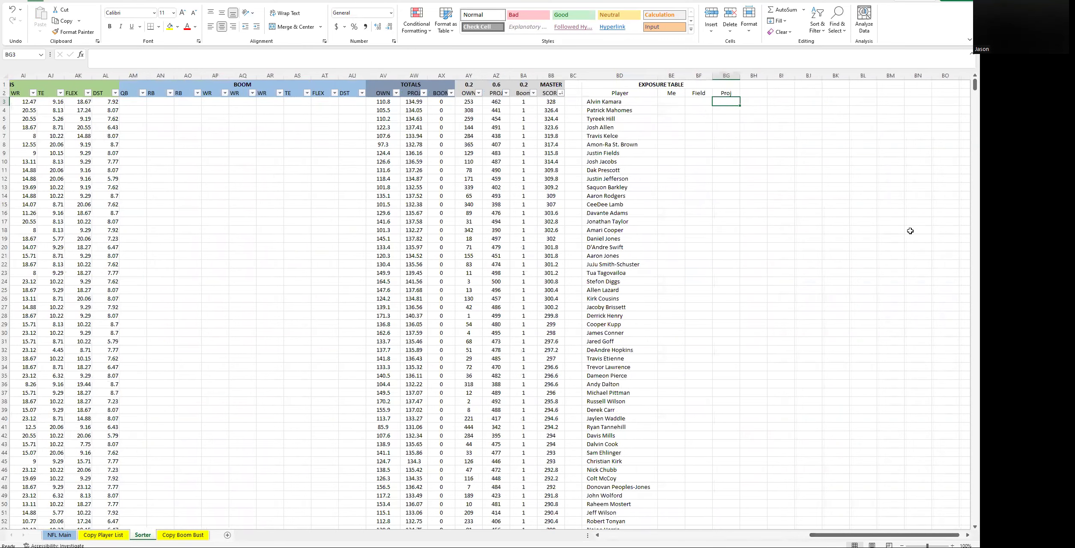
pyautogui.press('Left')
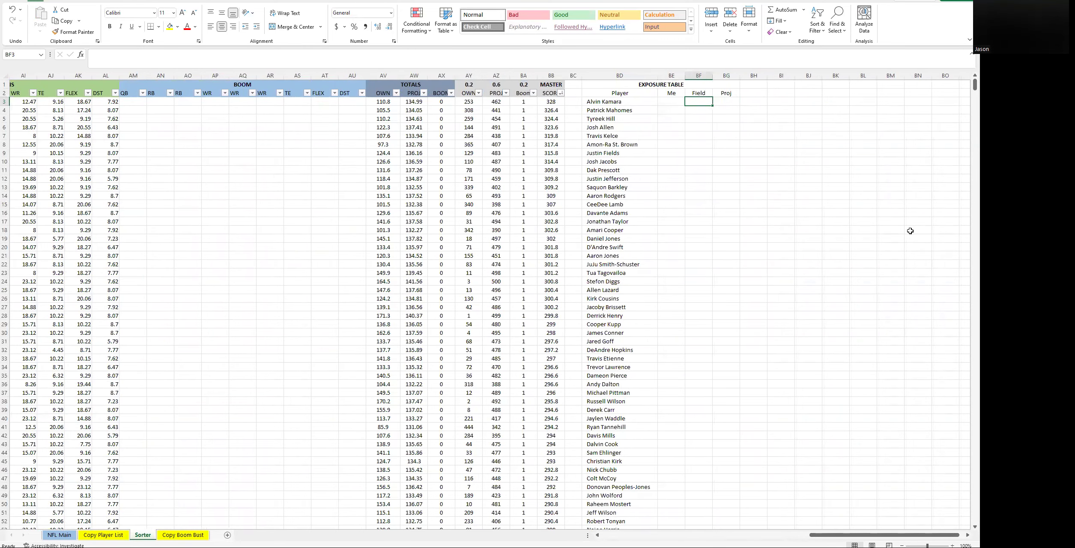
pyautogui.press('Right')
pyautogui.press('Left')
pyautogui.press('Right')
pyautogui.press('Left')
pyautogui.press('Left')
pyautogui.press('Right')
pyautogui.click(122, 538)
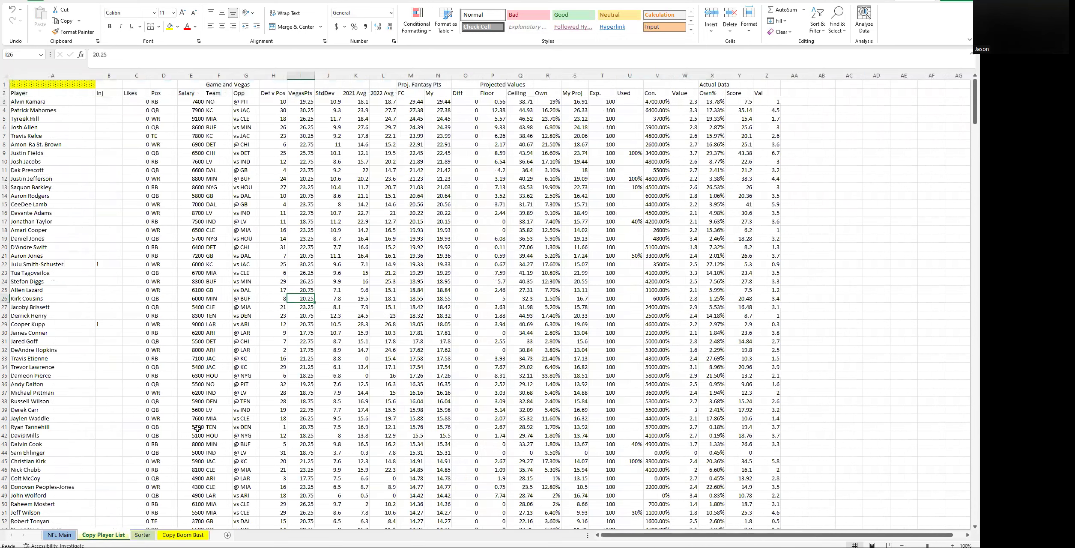
# Compare NFL Main's Own column with Copy Player List, then return to Sorter
pyautogui.hotkey('ctrl', 'pageup')
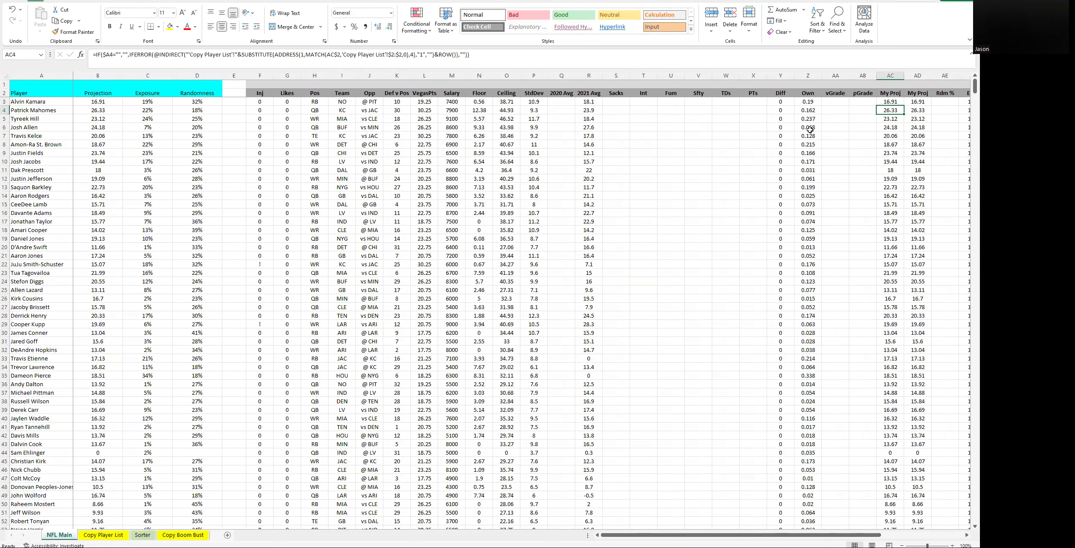
pyautogui.click(805, 102)
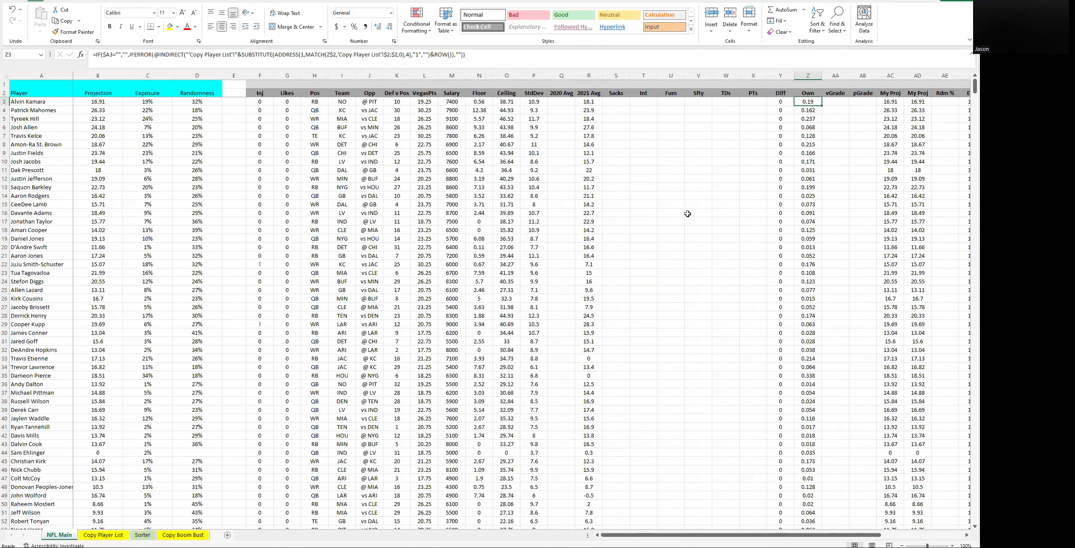
pyautogui.click(102, 535)
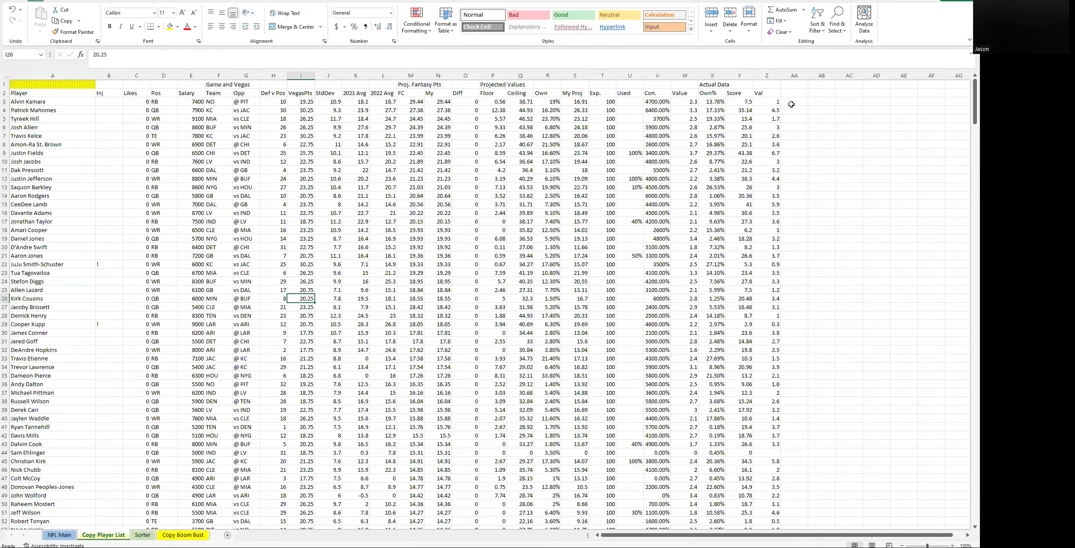
pyautogui.click(59, 535)
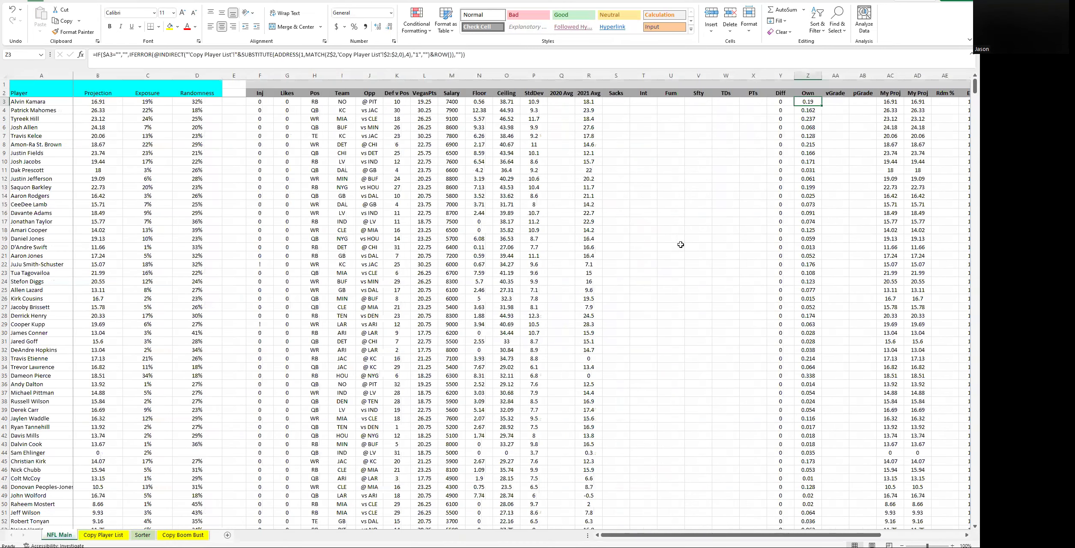
pyautogui.click(102, 535)
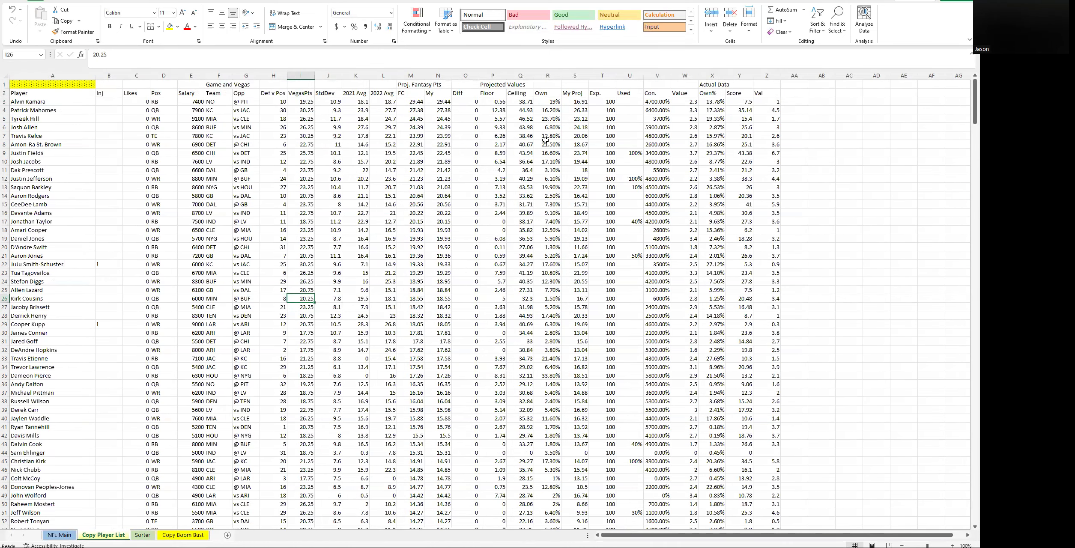
pyautogui.click(59, 534)
pyautogui.click(143, 536)
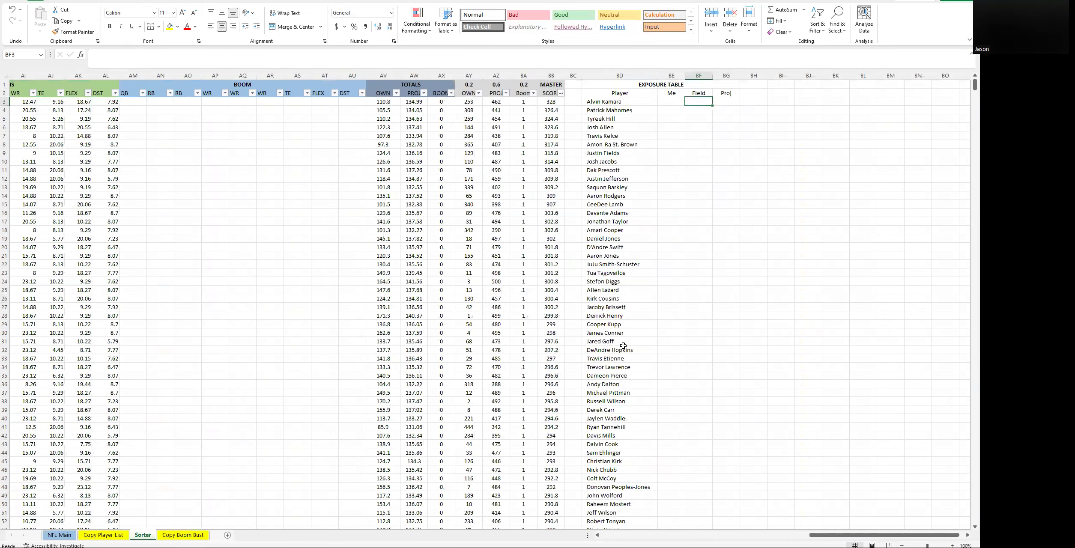
# In BF3, type =IF(BD3="","",INDEX( and reference NFL Main column Z
pyautogui.click(250, 61)
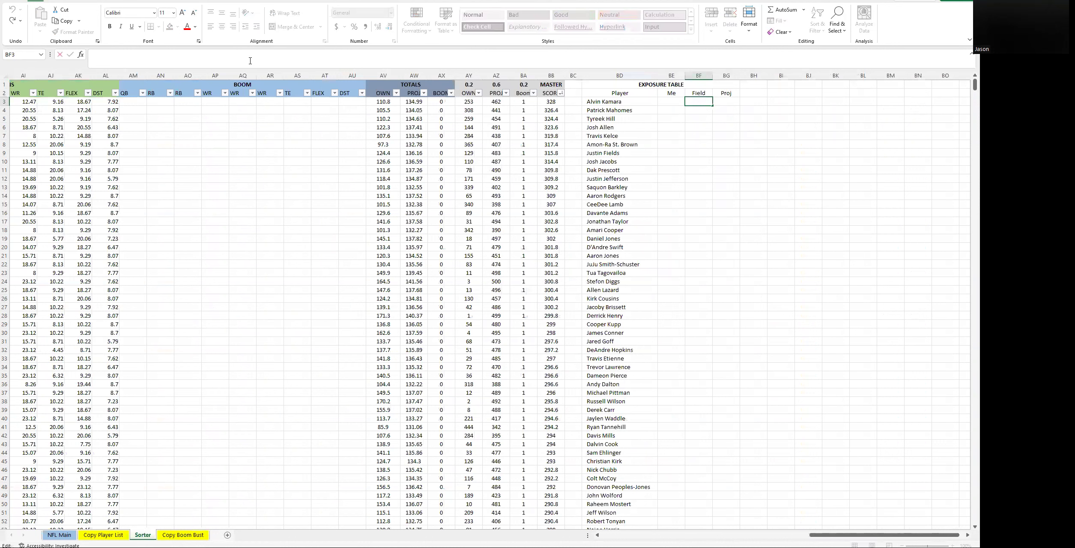
pyautogui.write('=')
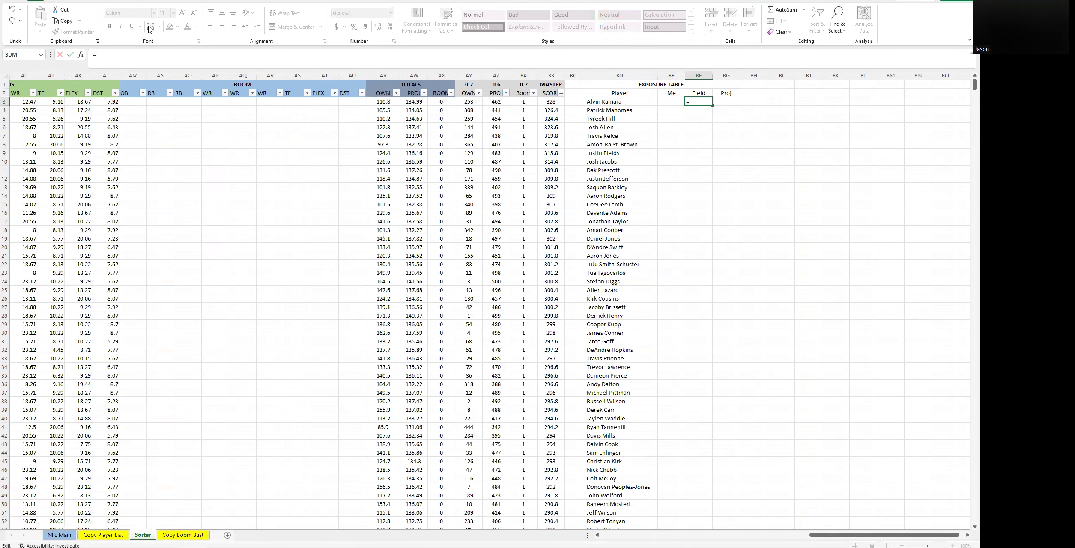
pyautogui.write('IF(*')
pyautogui.write('BD')
pyautogui.write('3')
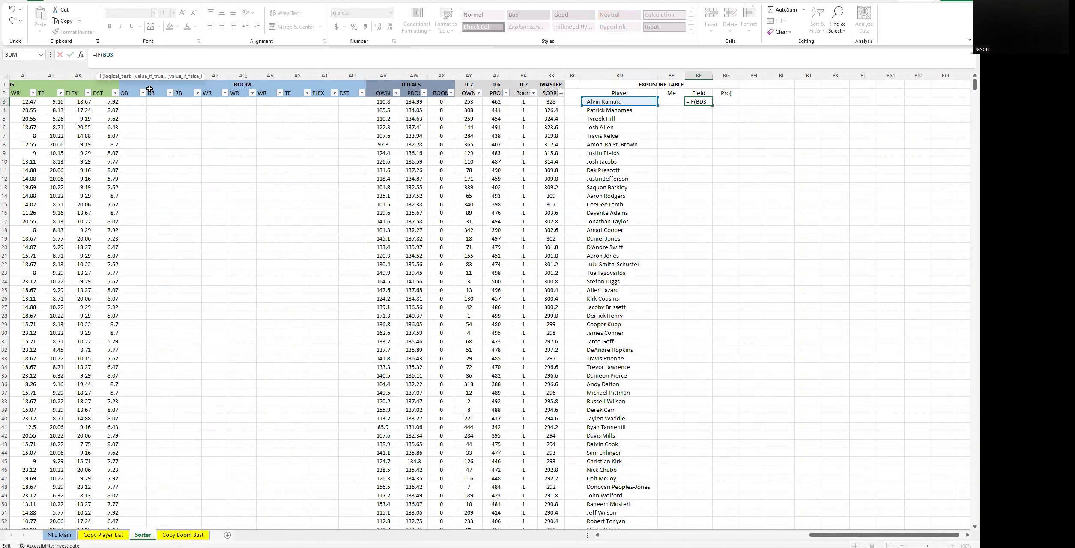
pyautogui.write('="","",INDEX(')
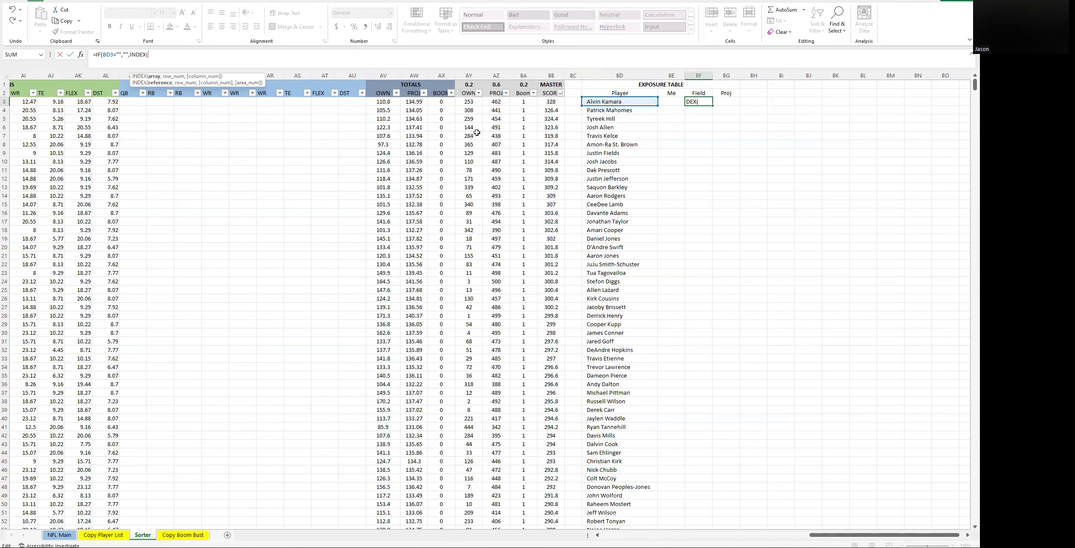
pyautogui.click(67, 538)
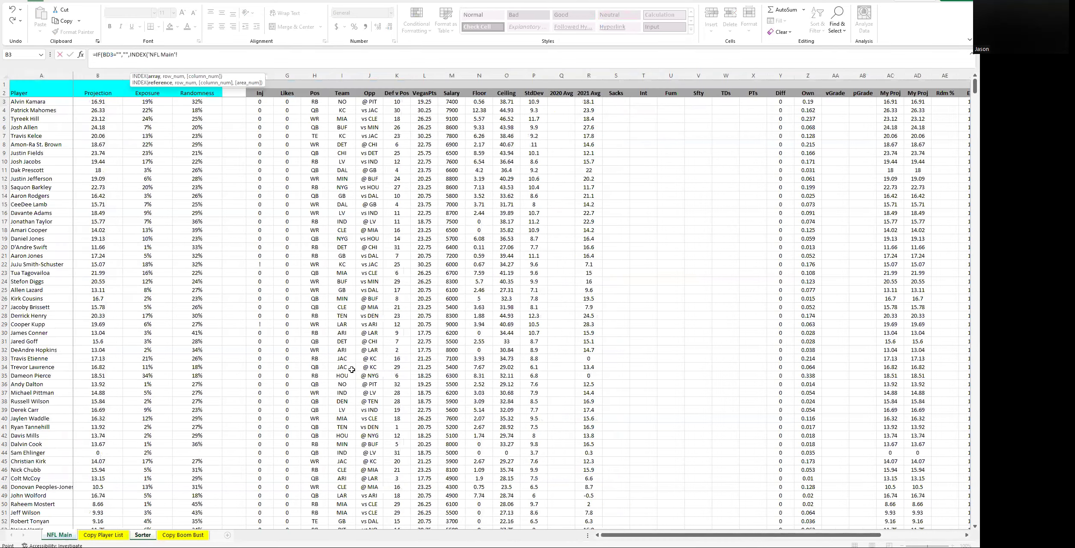
pyautogui.click(807, 75)
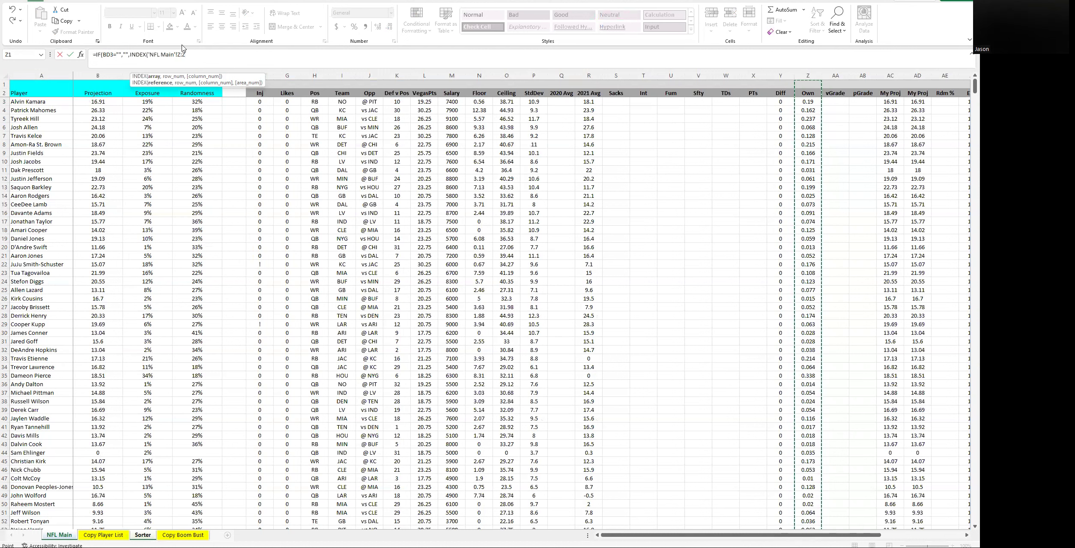
# Try an absolute Z3:Z750 INDEX range, then revert it to 'NFL Main'!Z:Z
pyautogui.click(183, 55)
pyautogui.write('3:')
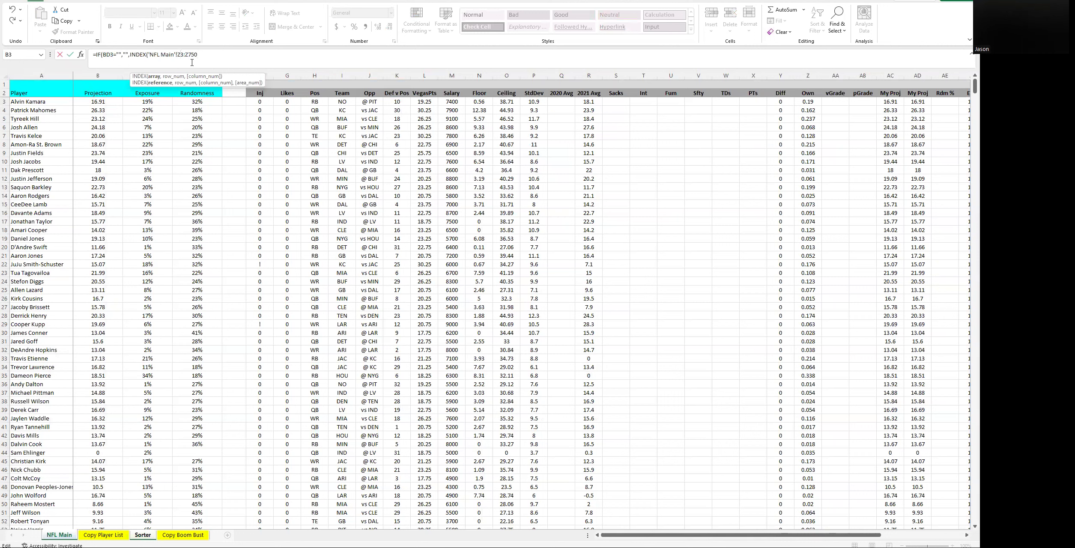
pyautogui.press('F4')
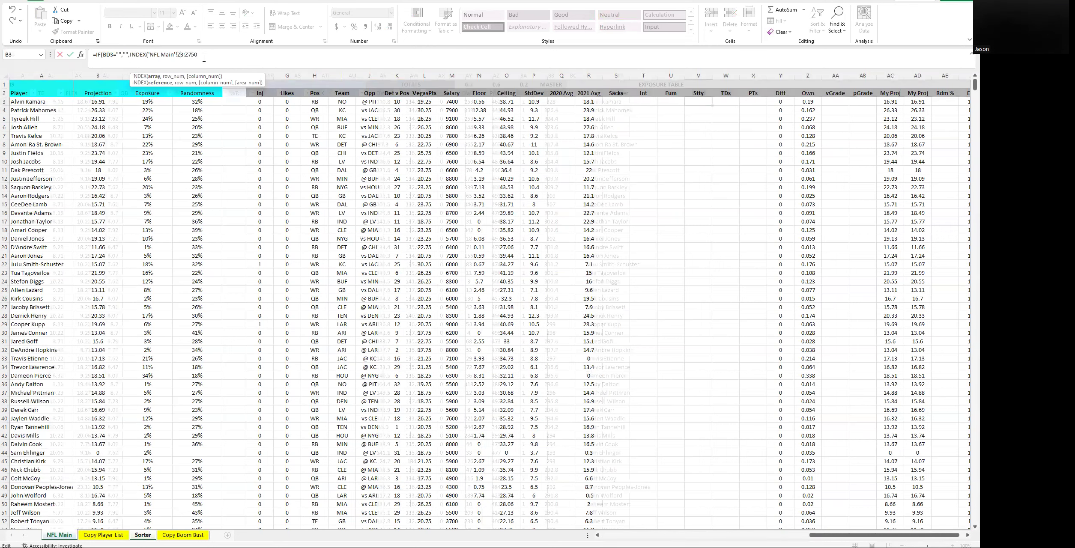
pyautogui.click(203, 55)
pyautogui.press('F4')
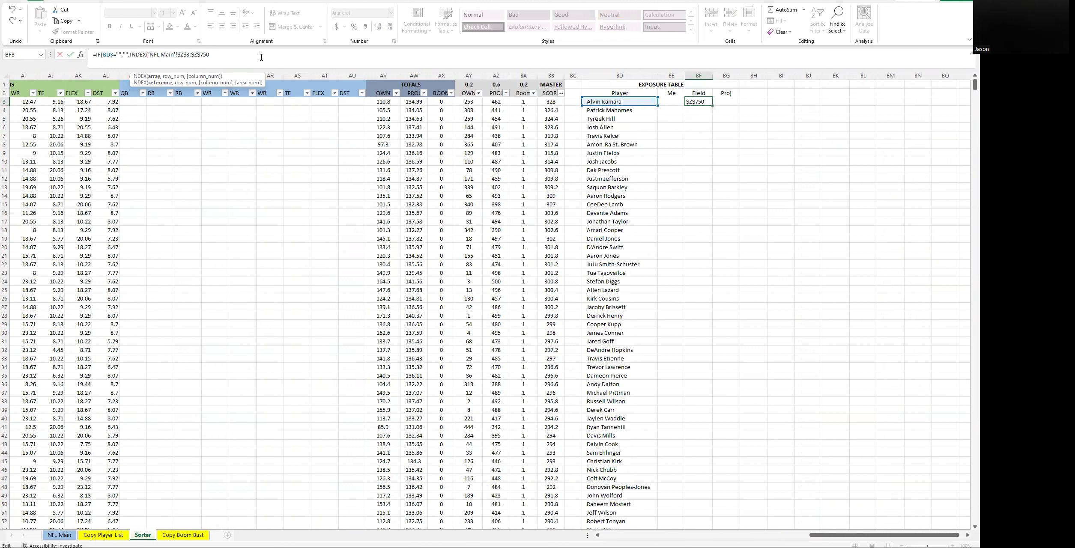
pyautogui.press('BackSpace')
pyautogui.press('BackSpace')
pyautogui.press('BackSpace')
pyautogui.press('BackSpace')
pyautogui.press('BackSpace')
pyautogui.press('BackSpace')
pyautogui.press('BackSpace')
pyautogui.press('BackSpace')
pyautogui.press('BackSpace')
pyautogui.write('Z:Z')
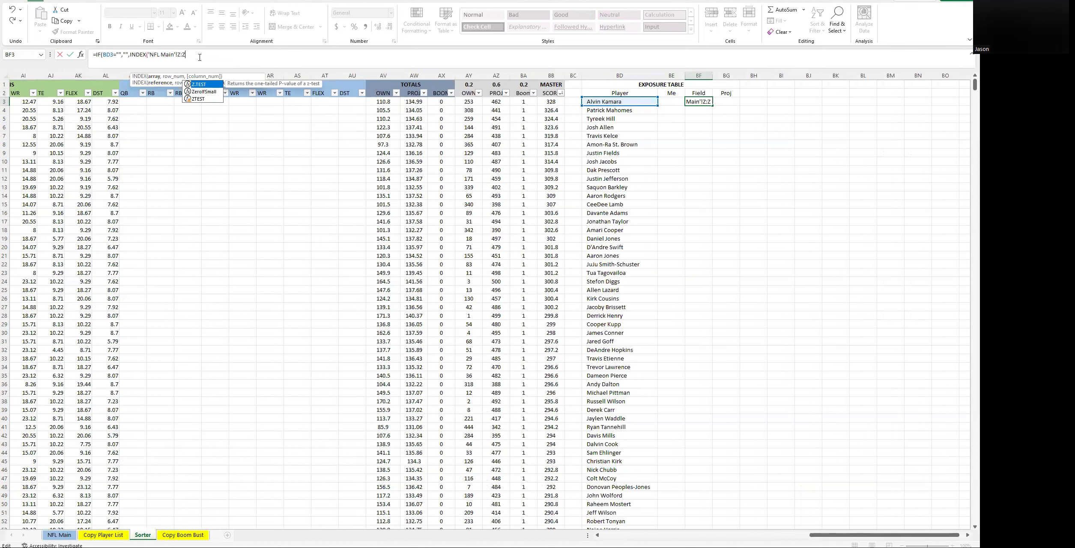
# Add a comma and begin the row lookup with MATCH(B3,
pyautogui.write(',')
pyautogui.write('MATCH*(')
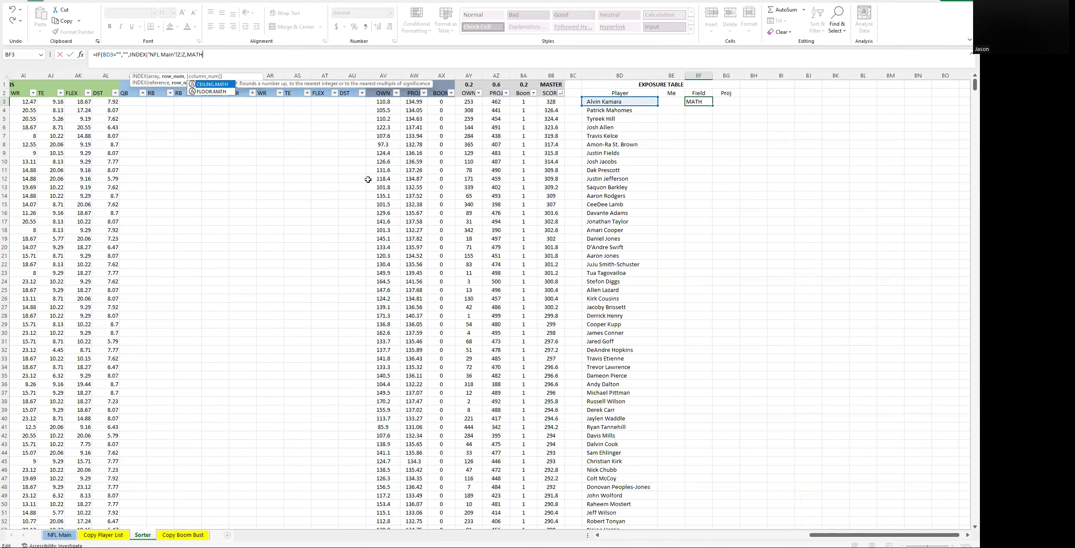
pyautogui.press('BackSpace')
pyautogui.press('BackSpace')
pyautogui.write('(')
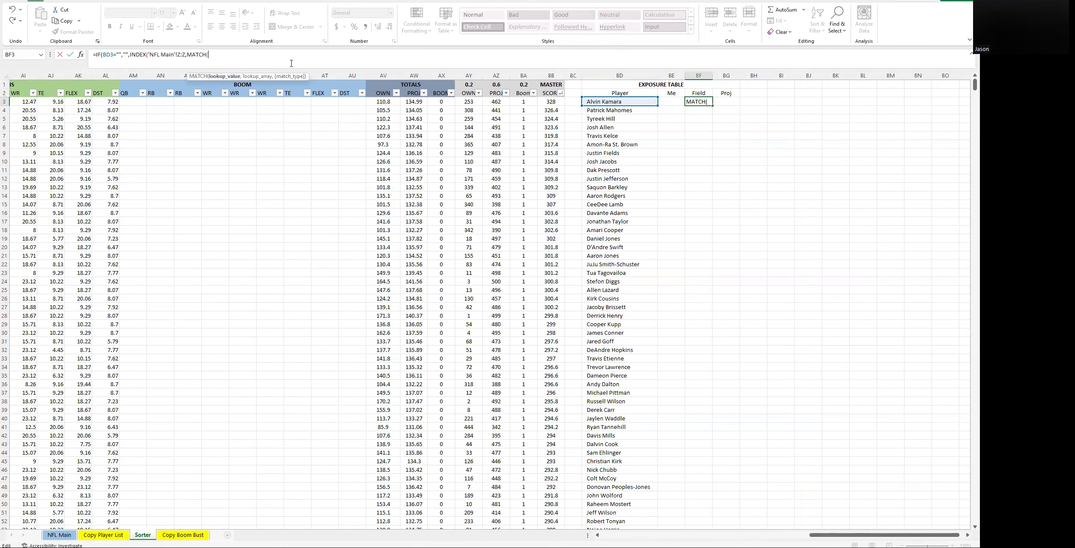
pyautogui.write('B3,')
# Match against NFL Main's column A with exact match and close the formula with ,0)))
pyautogui.click(59, 535)
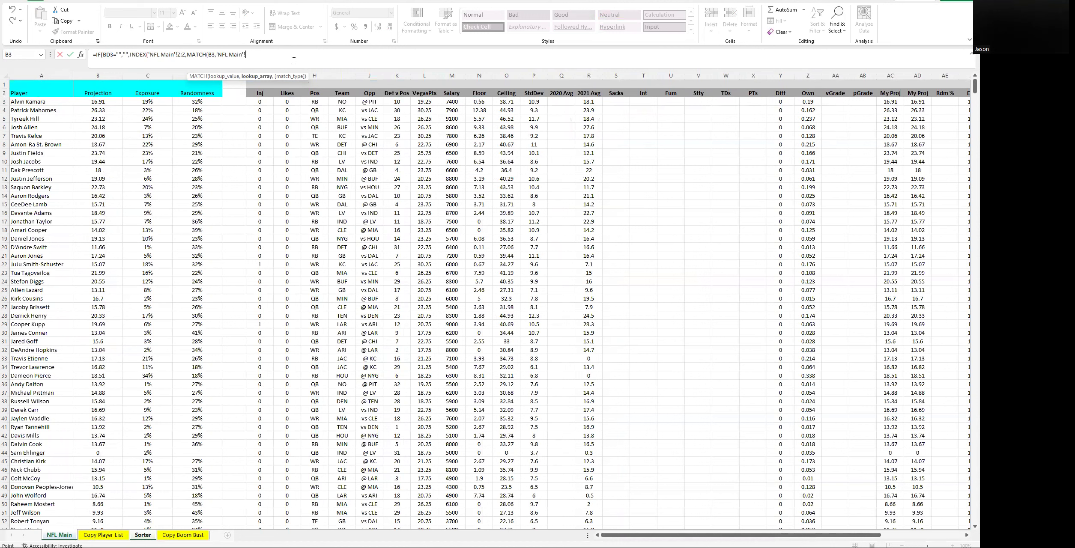
pyautogui.click(42, 76)
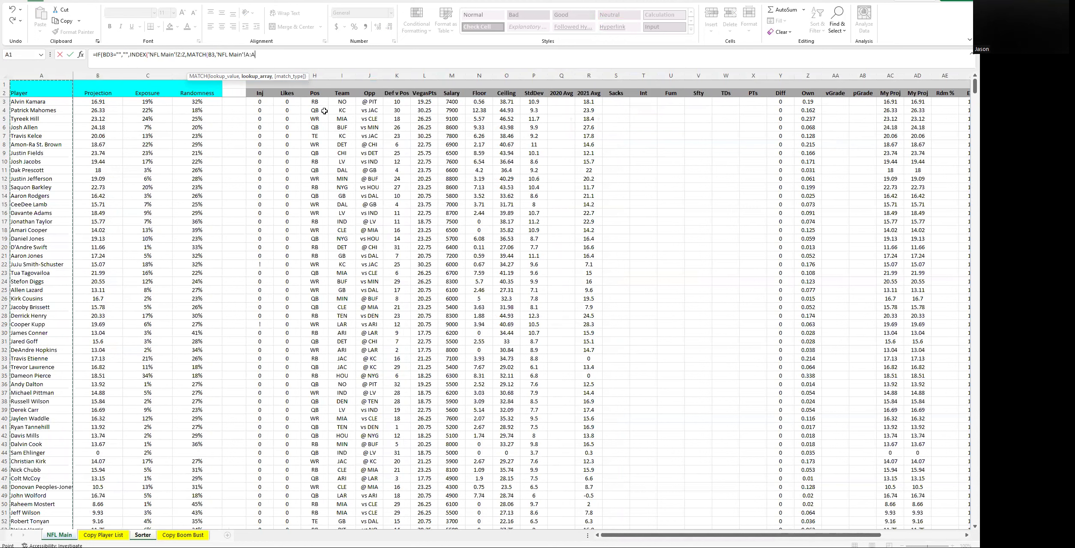
pyautogui.write(',0')
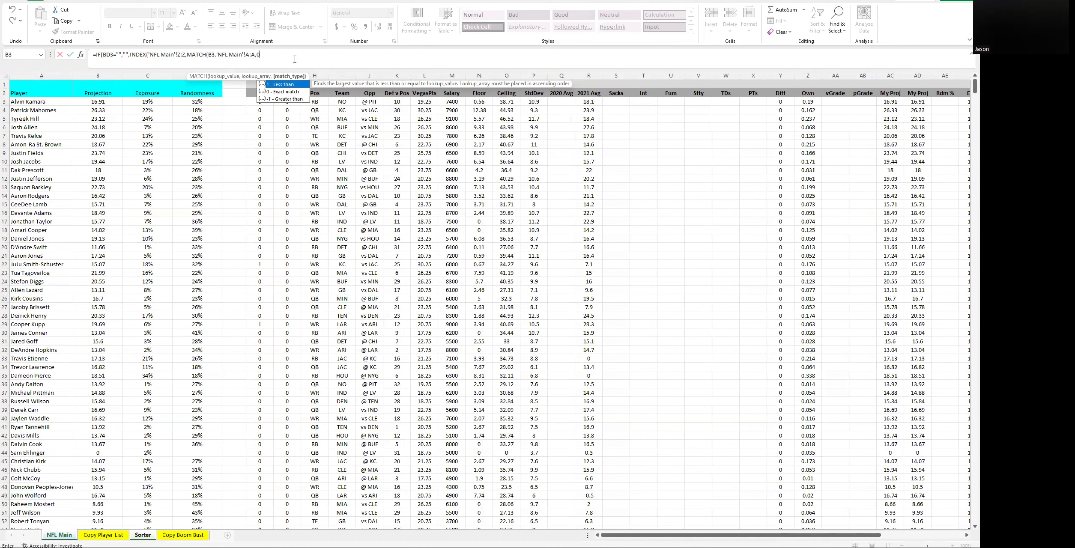
pyautogui.write(')')
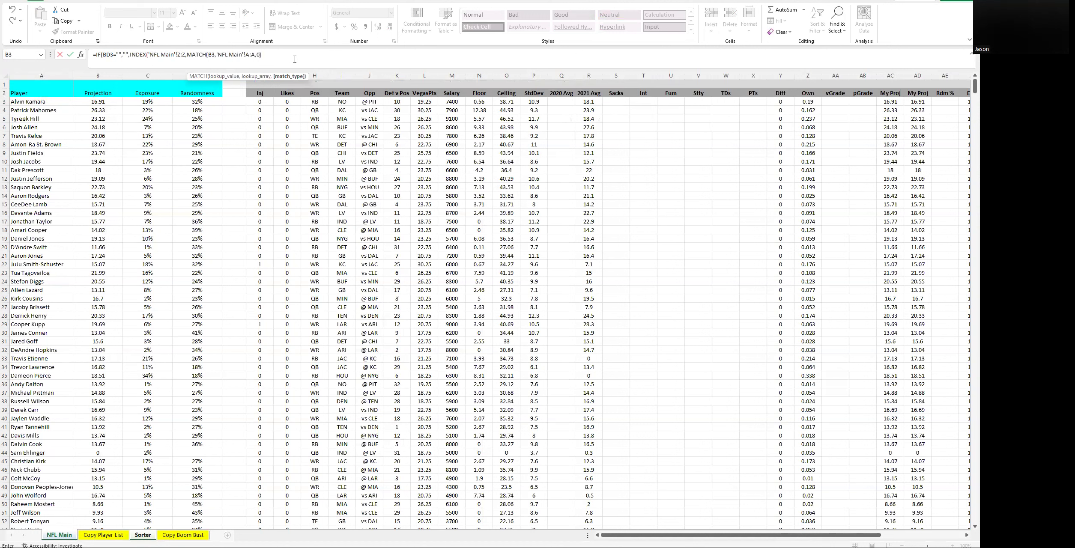
pyautogui.write('))')
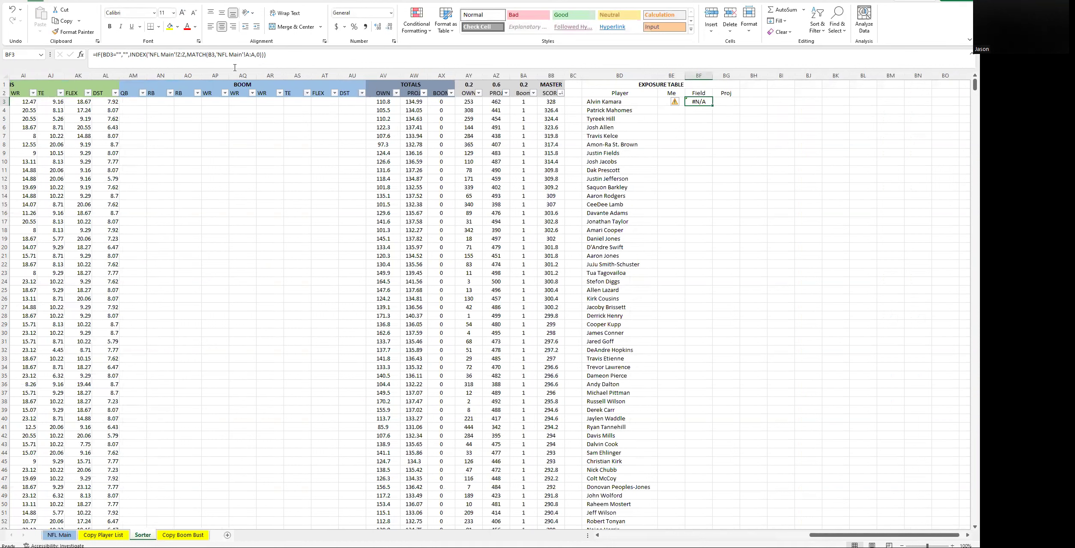
pyautogui.click(736, 126)
# Fix the #N/A by changing the lookup cell from B3 to BD3, giving 0.19
pyautogui.click(700, 102)
pyautogui.click(216, 52)
pyautogui.write('D')
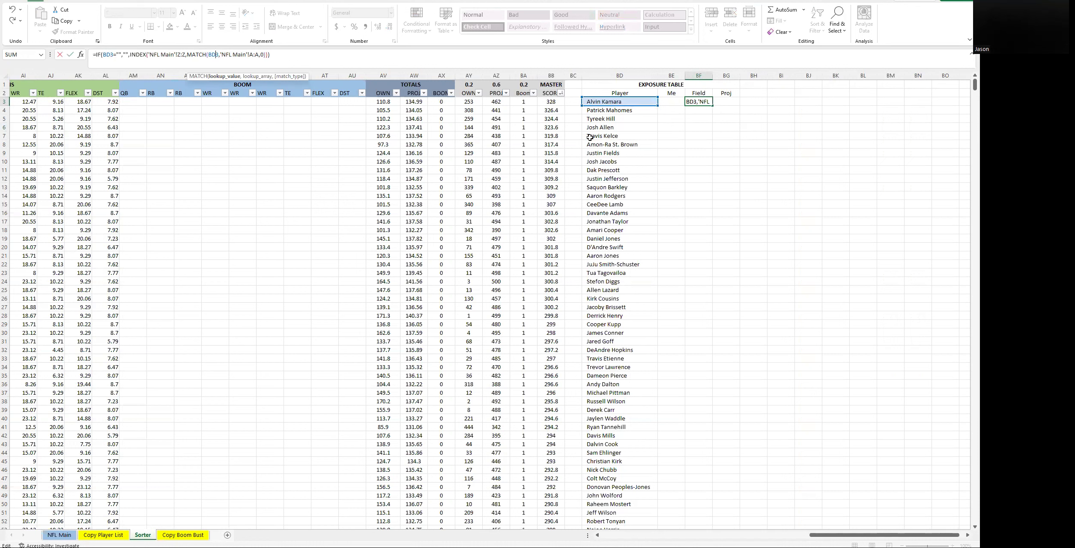
pyautogui.hotkey('ctrl', 'Return')
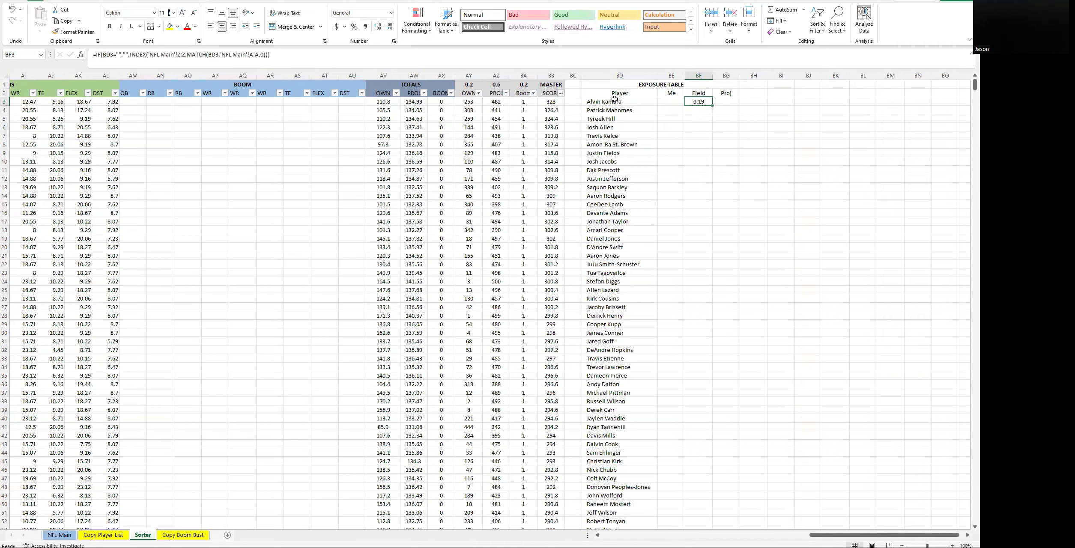
# Format Alvin Kamara's Field value as a percentage with one decimal, showing 19.0%
pyautogui.moveTo(814, 535); pyautogui.dragTo(615, 538)
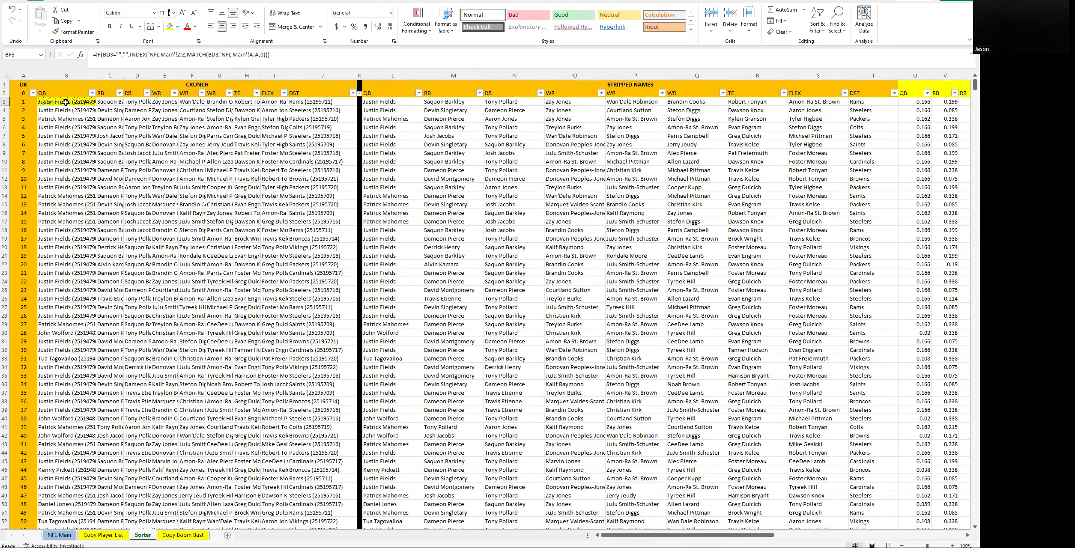
pyautogui.moveTo(685, 535); pyautogui.dragTo(888, 535)
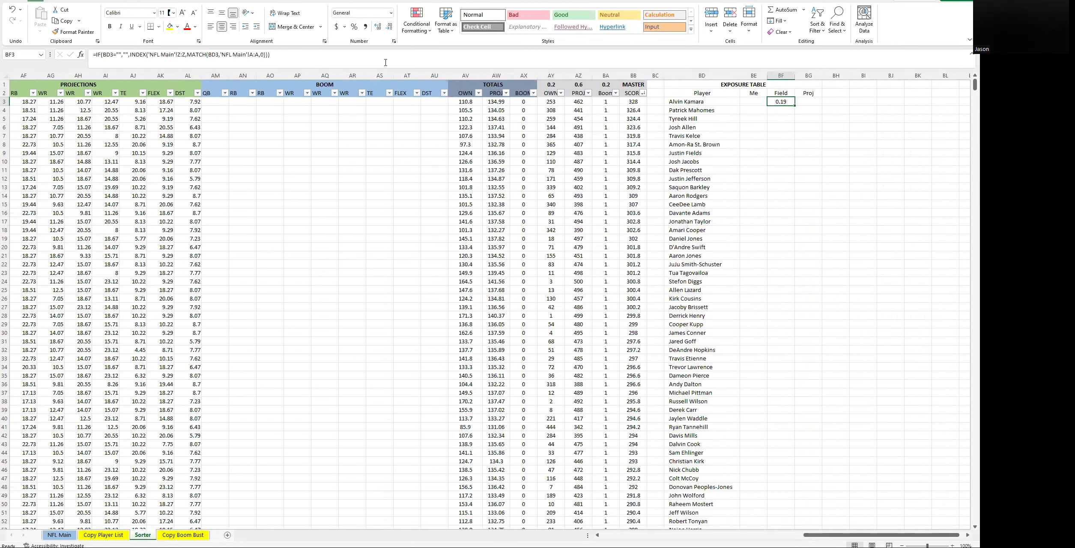
pyautogui.click(353, 27)
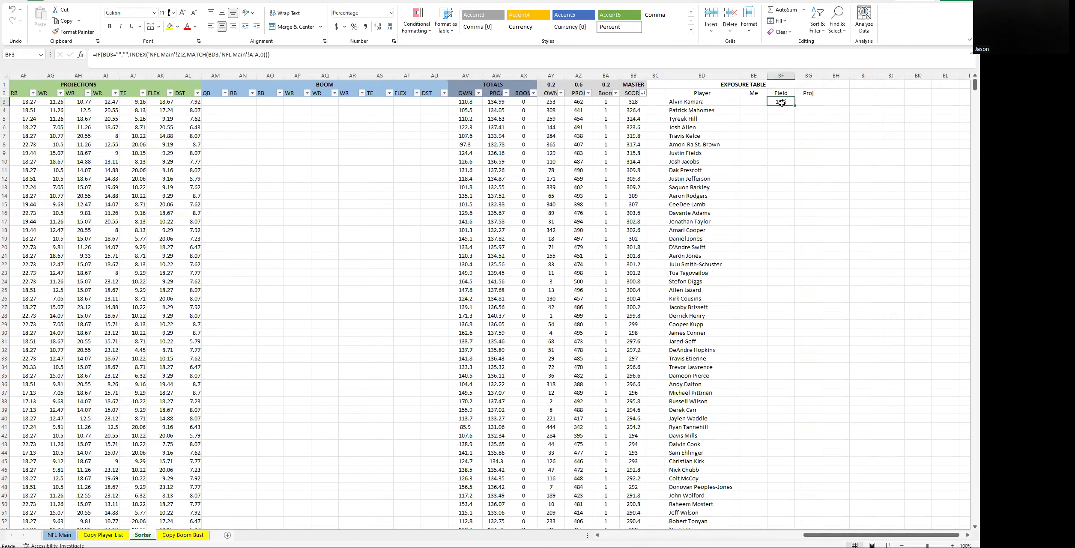
pyautogui.click(377, 27)
pyautogui.click(783, 127)
pyautogui.click(776, 103)
# Copy the full Field formula text from the formula bar, leaving the cell unchanged
pyautogui.click(60, 535)
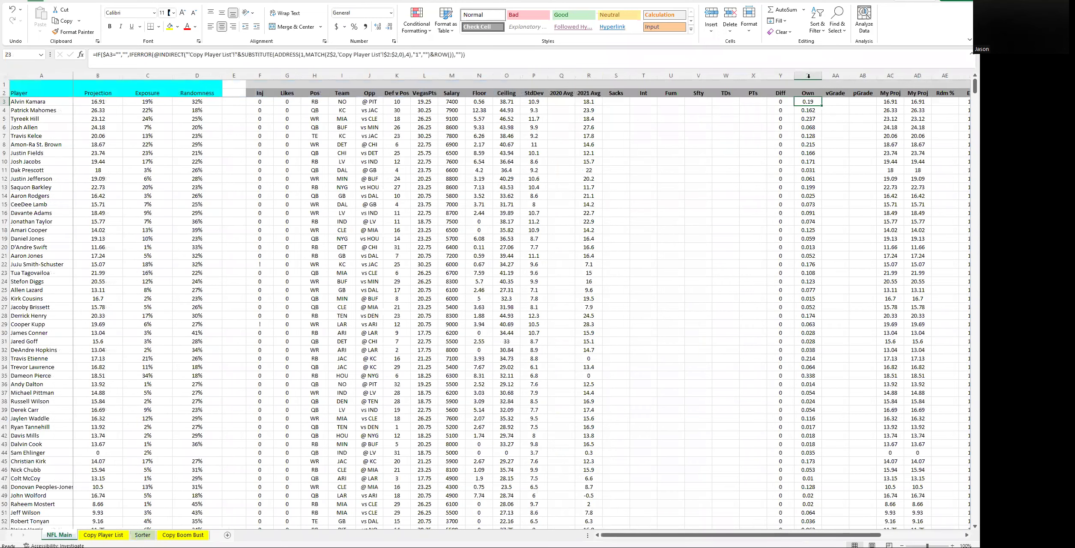
pyautogui.click(143, 535)
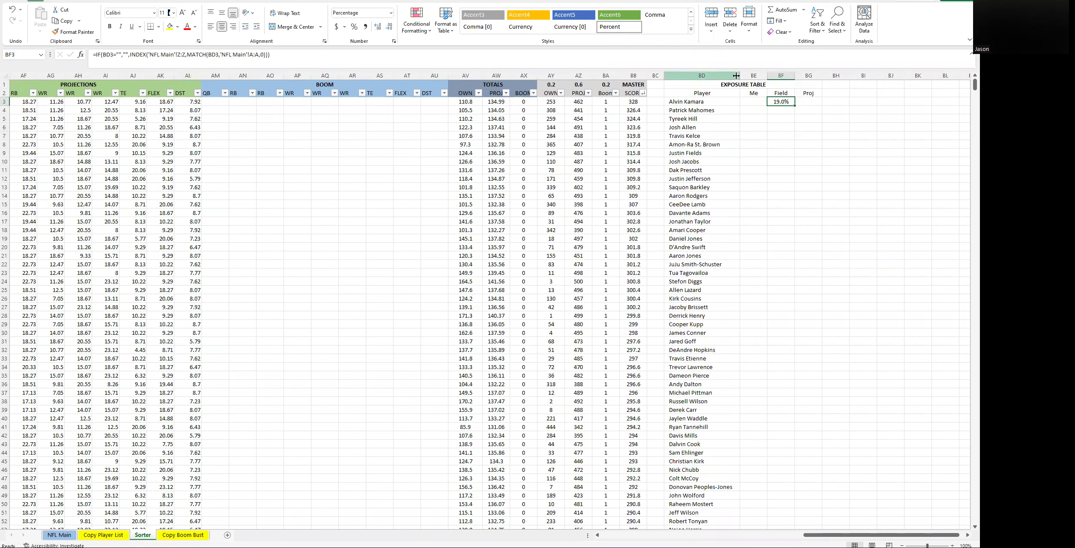
pyautogui.moveTo(279, 50); pyautogui.dragTo(88, 54)
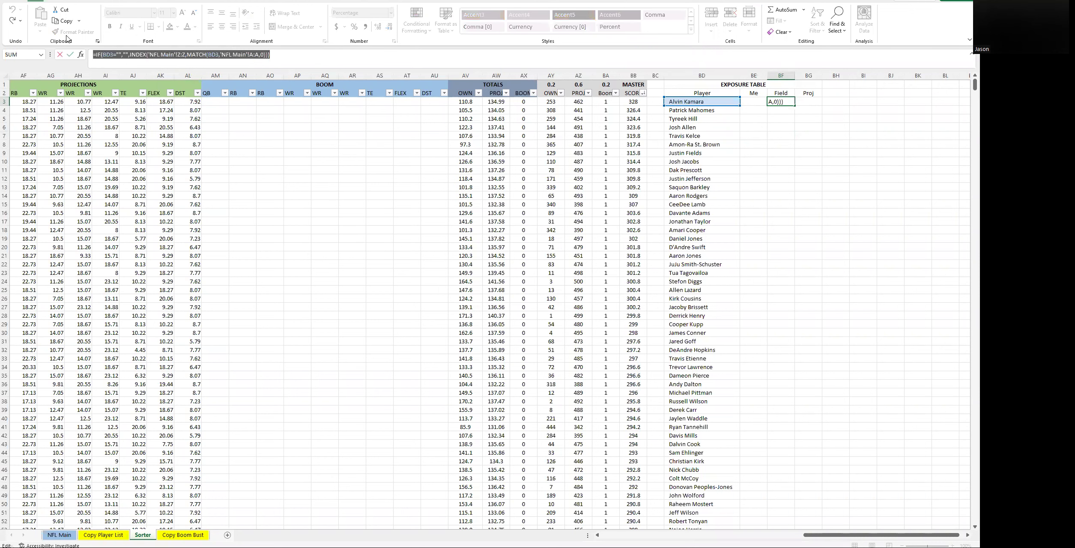
pyautogui.hotkey('ctrl', 'c')
pyautogui.press('Escape')
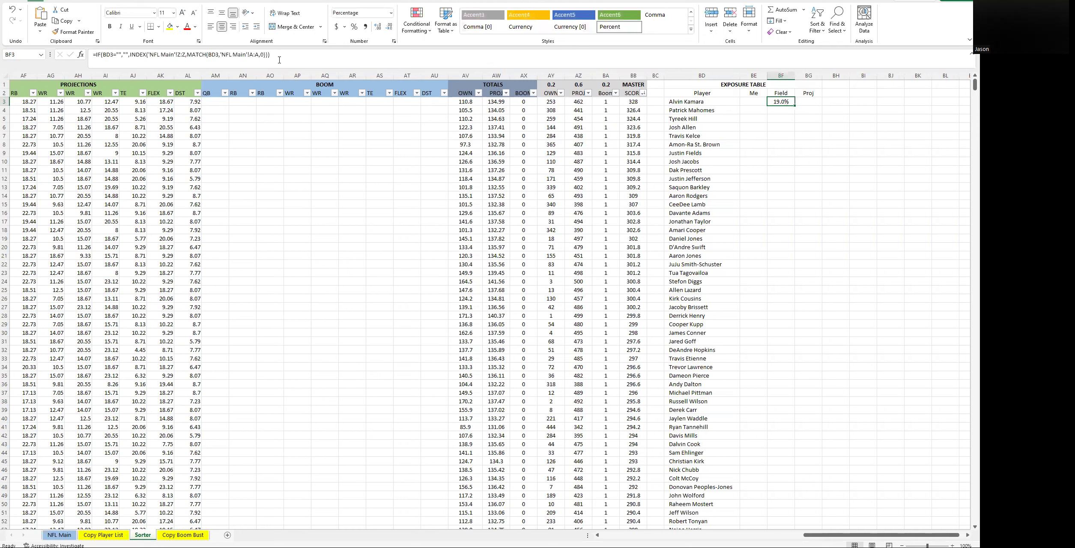
pyautogui.press('Right')
# Paste the copied Field formula into Alvin Kamara's Proj cell
pyautogui.click(287, 58)
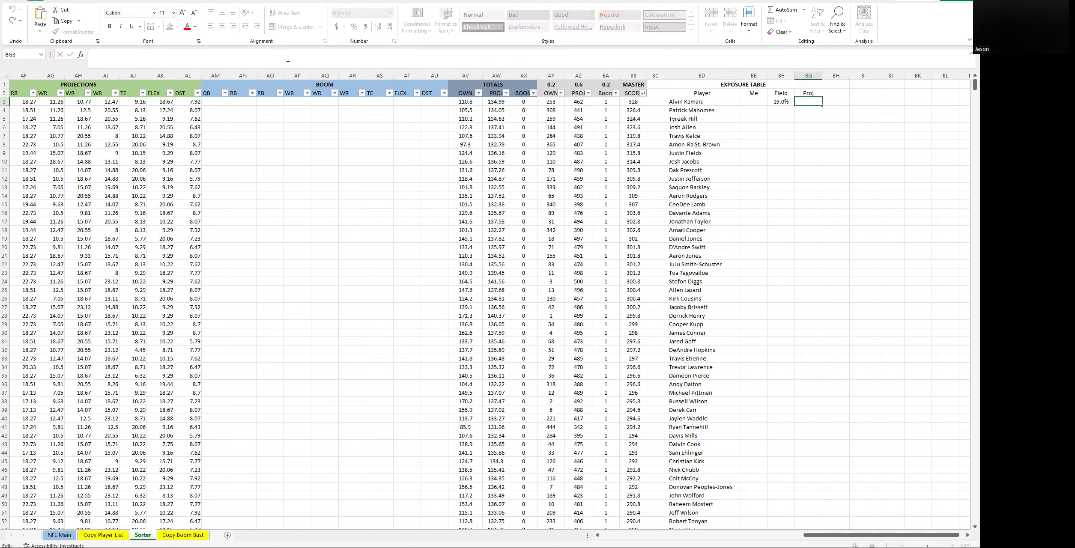
pyautogui.hotkey('ctrl', 'v')
pyautogui.hotkey('ctrl', 'Return')
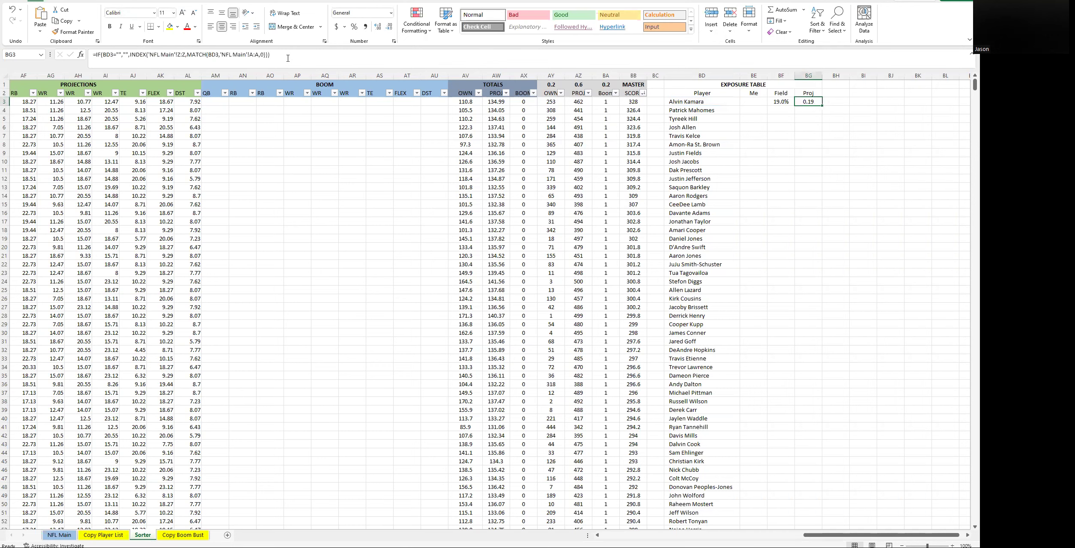
# Point the Proj lookup at 'NFL Main'!AC:AC instead of Z:Z, showing 16.91
pyautogui.click(59, 534)
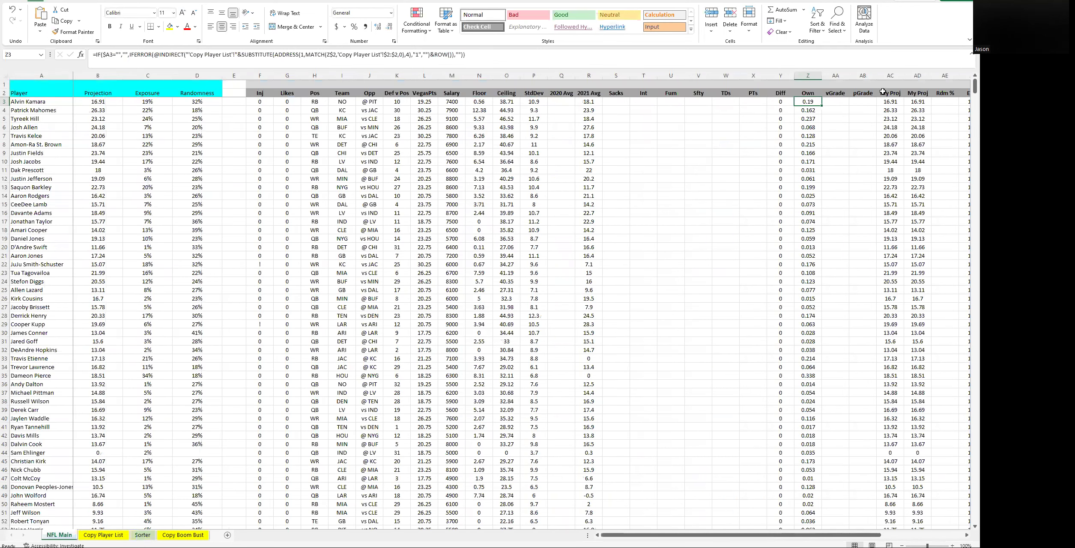
pyautogui.click(143, 536)
pyautogui.click(184, 55)
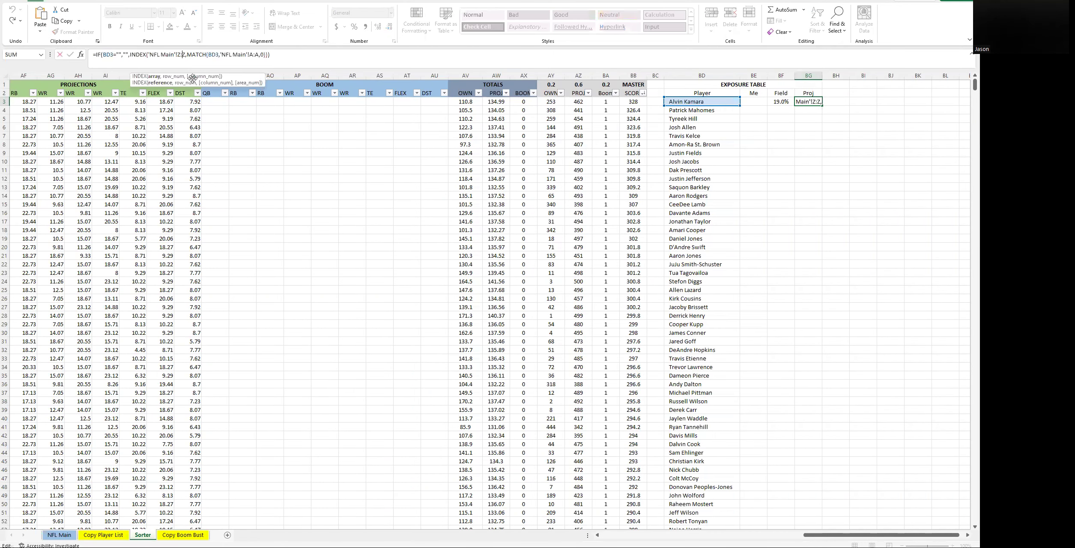
pyautogui.press('Delete')
pyautogui.press('Delete')
pyautogui.press('BackSpace')
pyautogui.write('AC:AC')
pyautogui.press('Return')
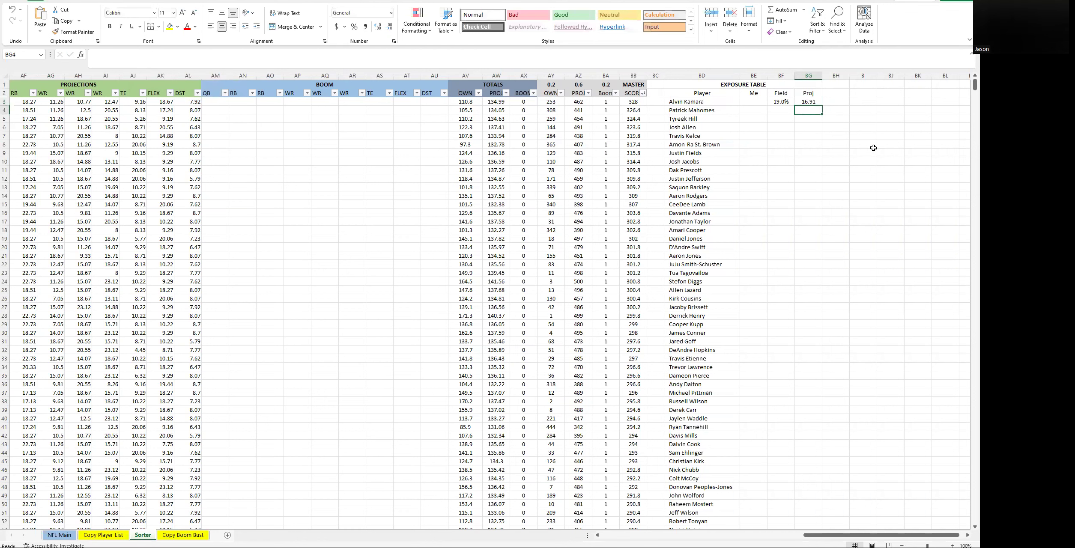
pyautogui.click(816, 102)
pyautogui.click(760, 103)
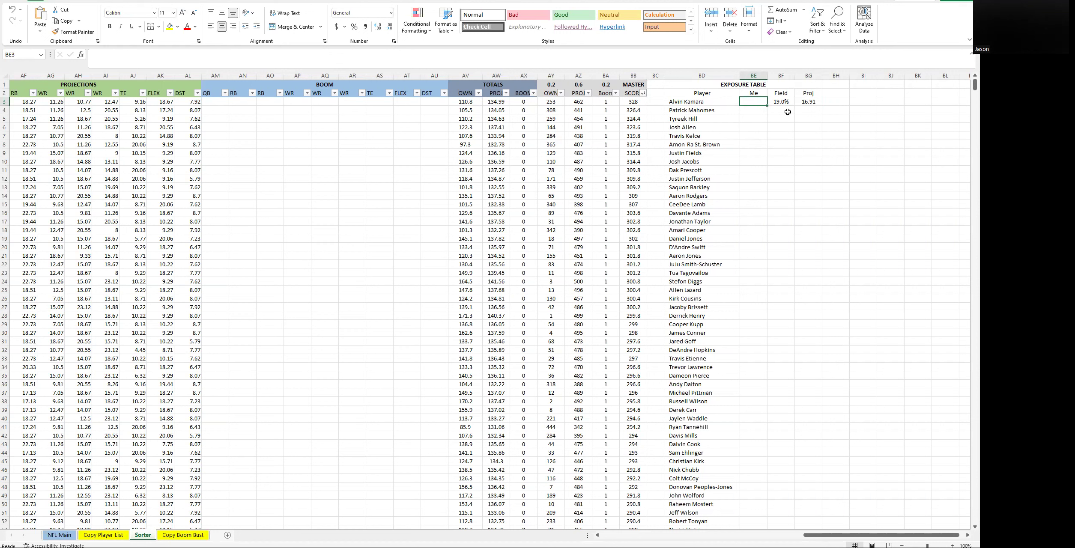
# Type =IF(BD3="","",COUNTIF( into Alvin Kamara's Me cell, leaving it unfinished
pyautogui.click(300, 57)
pyautogui.write('=')
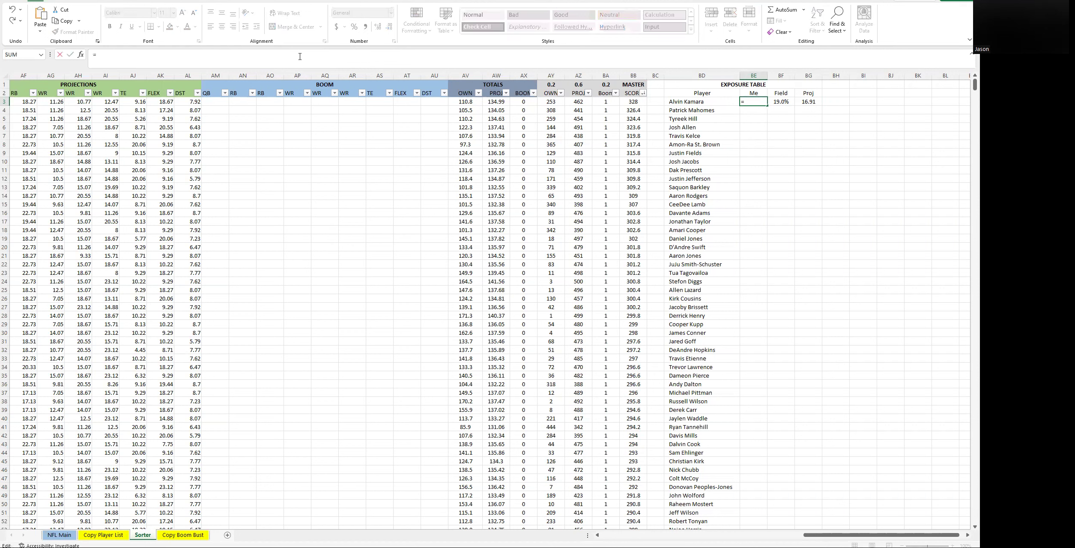
pyautogui.write('IF')
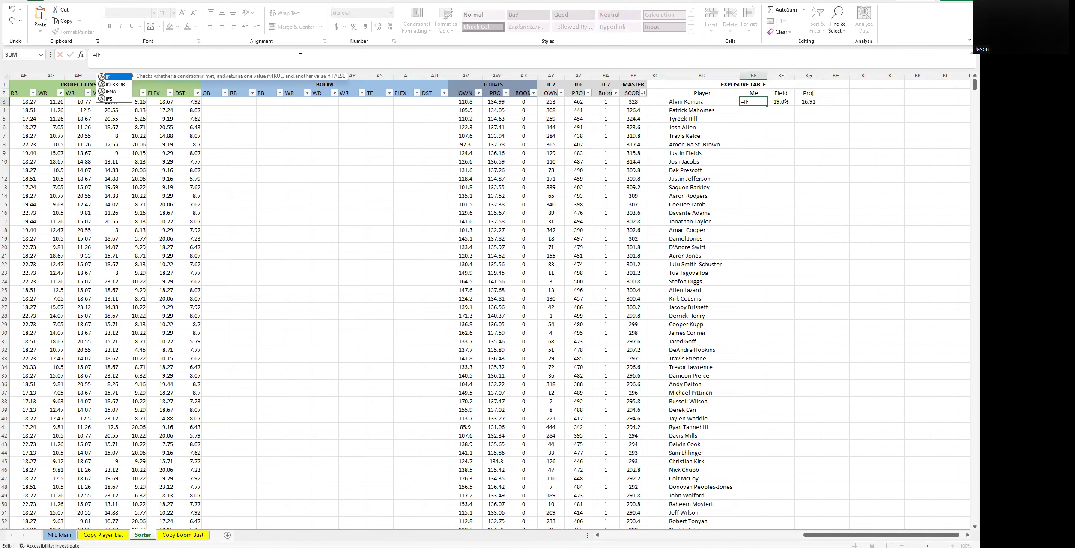
pyautogui.write('(BD')
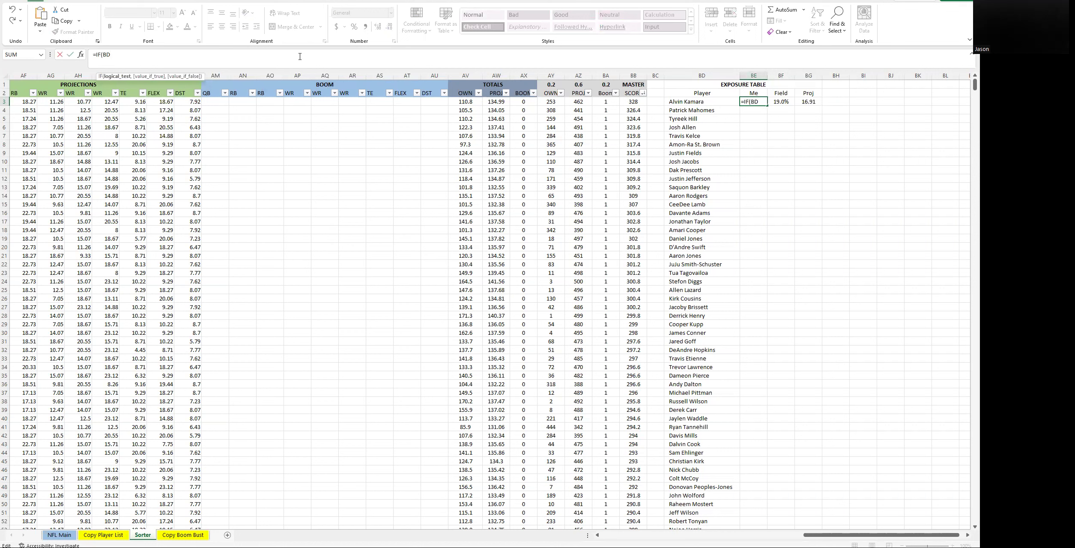
pyautogui.write('3="","",')
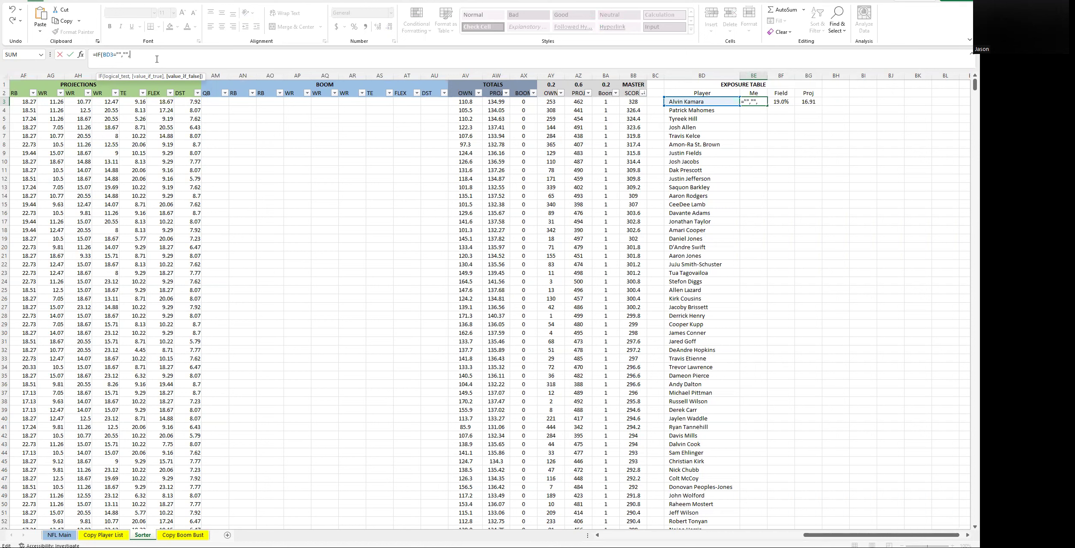
pyautogui.write('COUNTIF(')
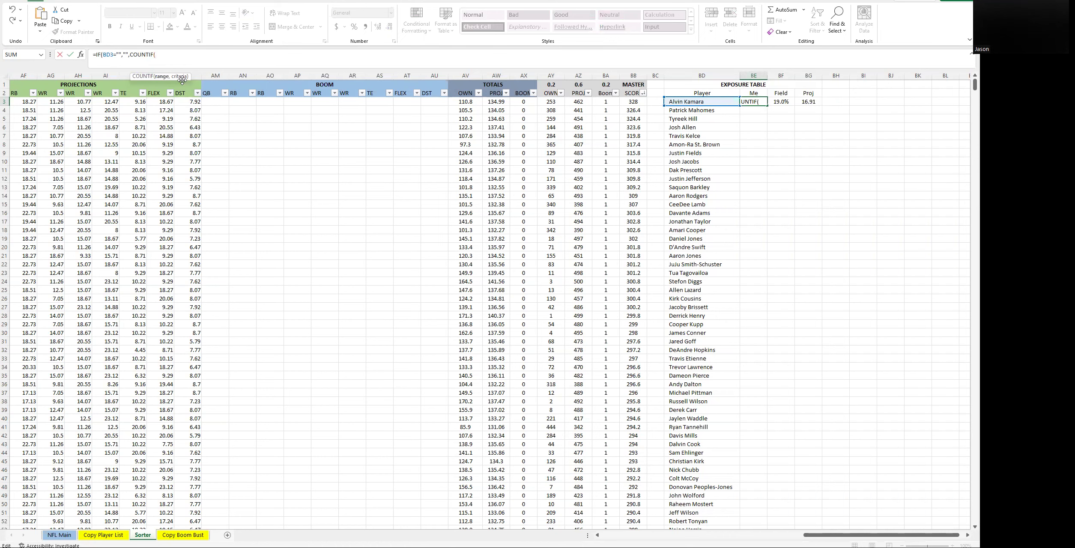
pyautogui.moveTo(865, 531); pyautogui.dragTo(694, 536)
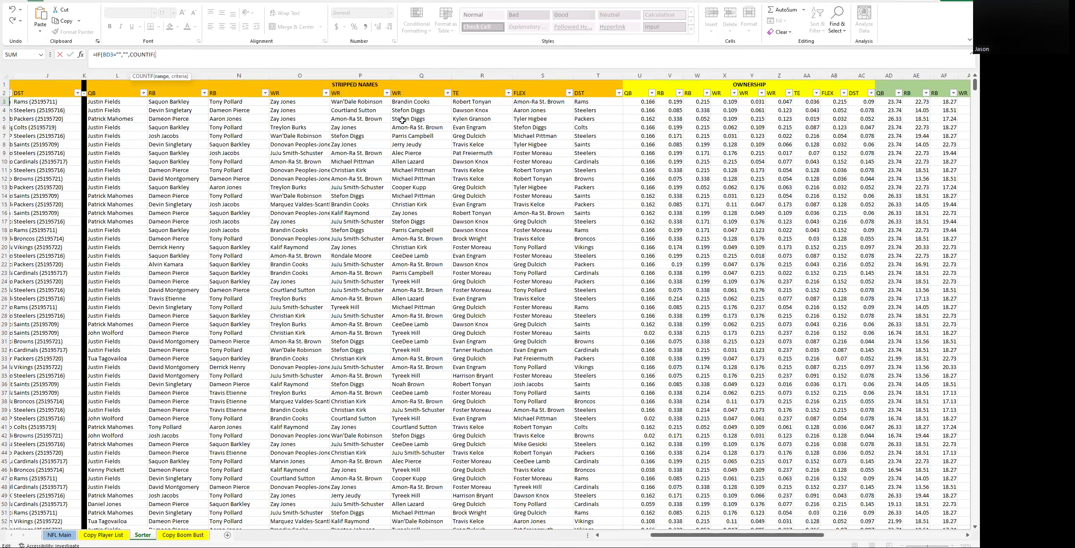
# Start the COUNTIF range at an absolute $L$3 reference
pyautogui.write('(')
pyautogui.click(114, 101)
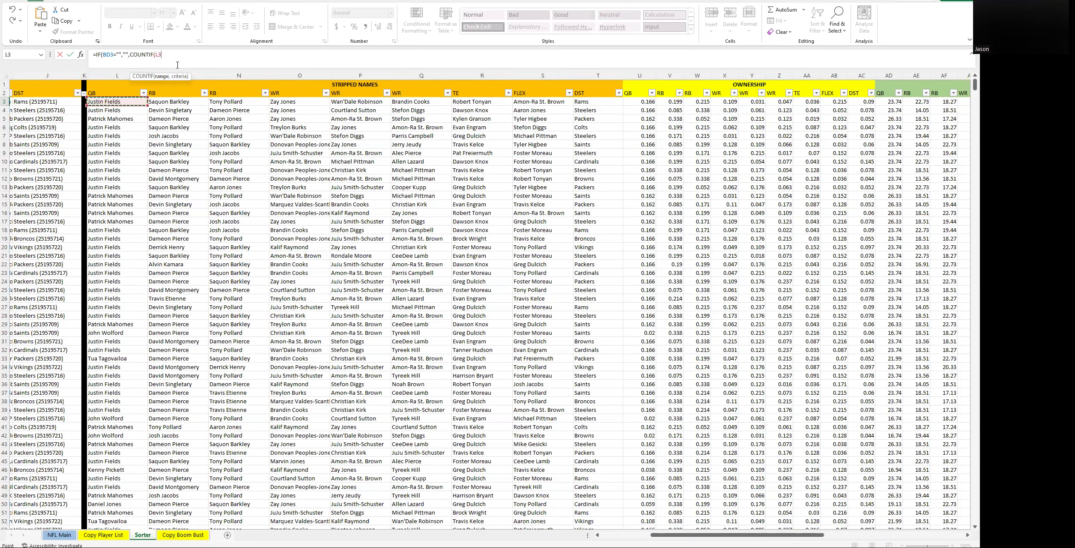
pyautogui.press('F4')
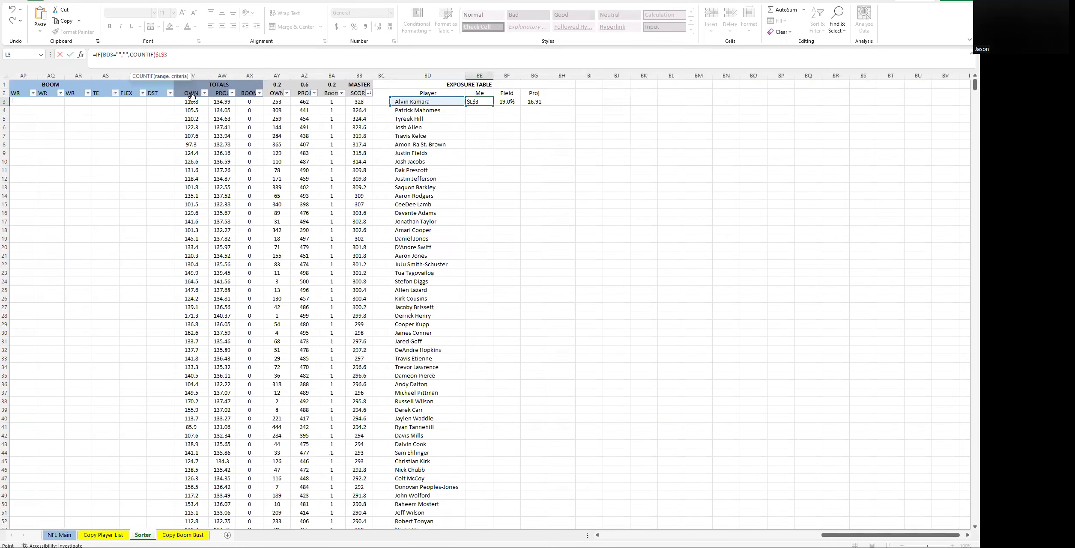
pyautogui.write(':')
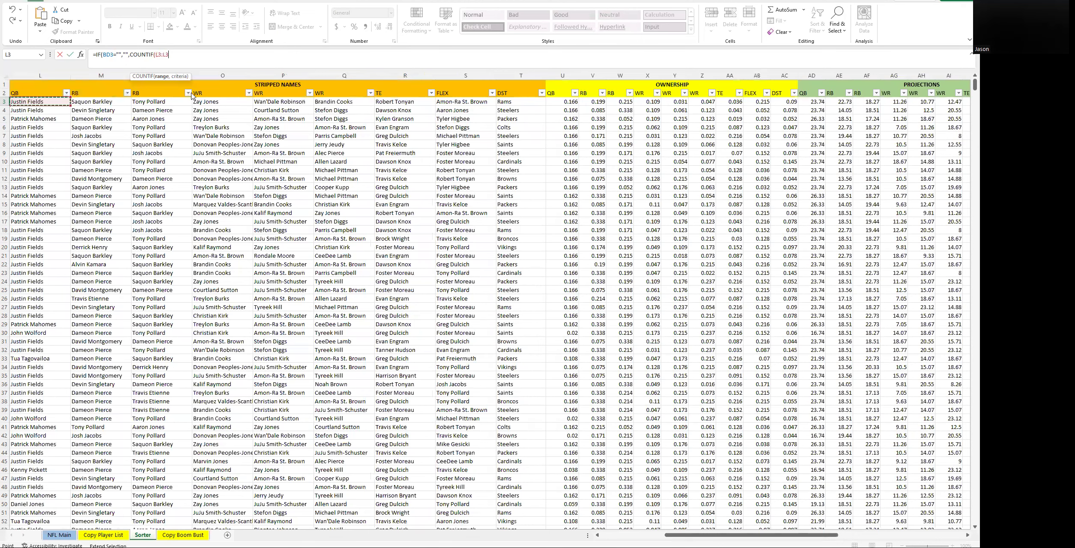
pyautogui.press('BackSpace')
pyautogui.press('BackSpace')
pyautogui.write(':')
pyautogui.press('F4')
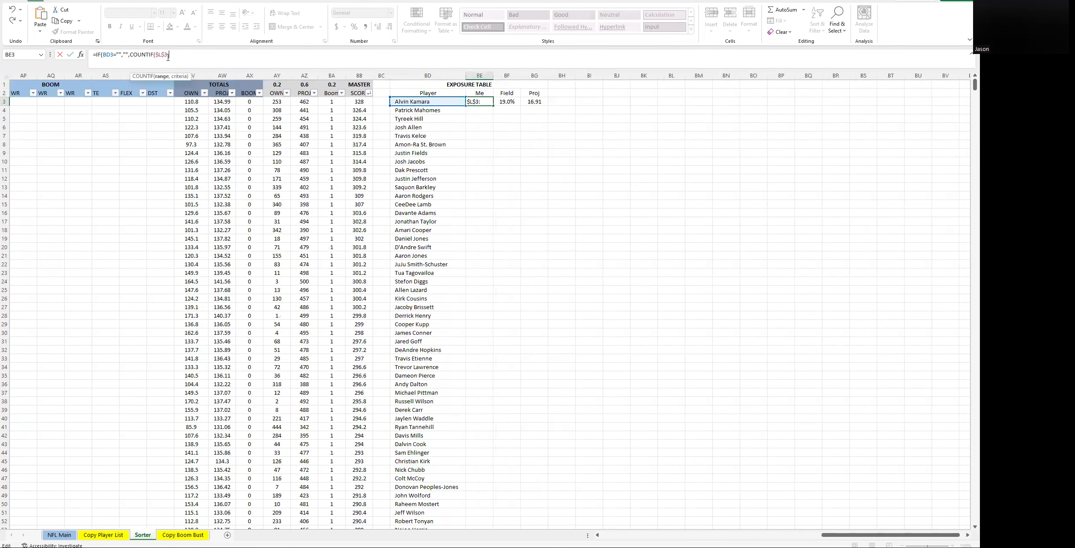
# Extend the count range to column T, row 152, locked as $L$3:$T$152
pyautogui.moveTo(831, 534); pyautogui.dragTo(744, 534)
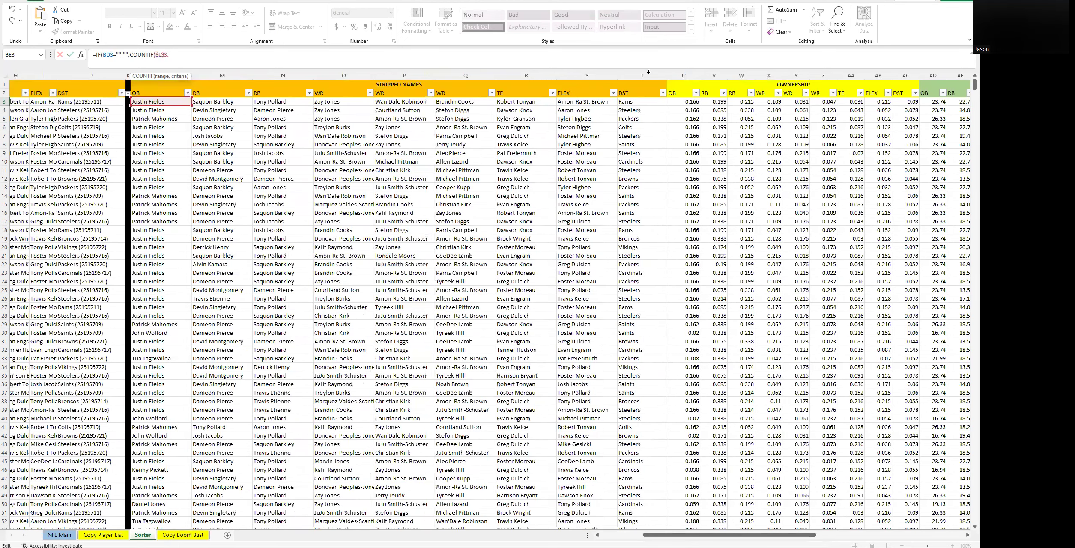
pyautogui.click(637, 102)
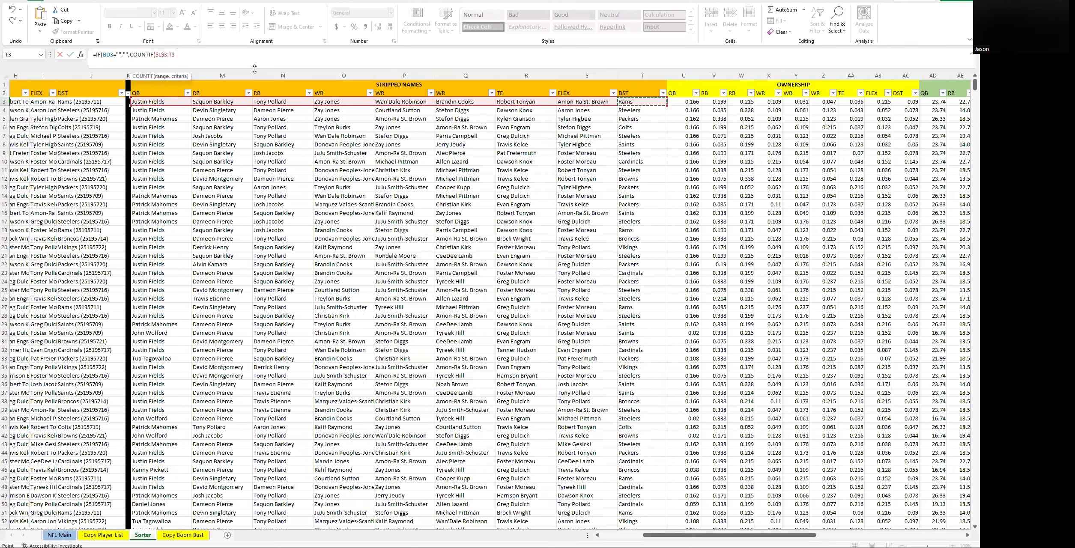
pyautogui.hotkey('ctrl', 'shift', 'Down')
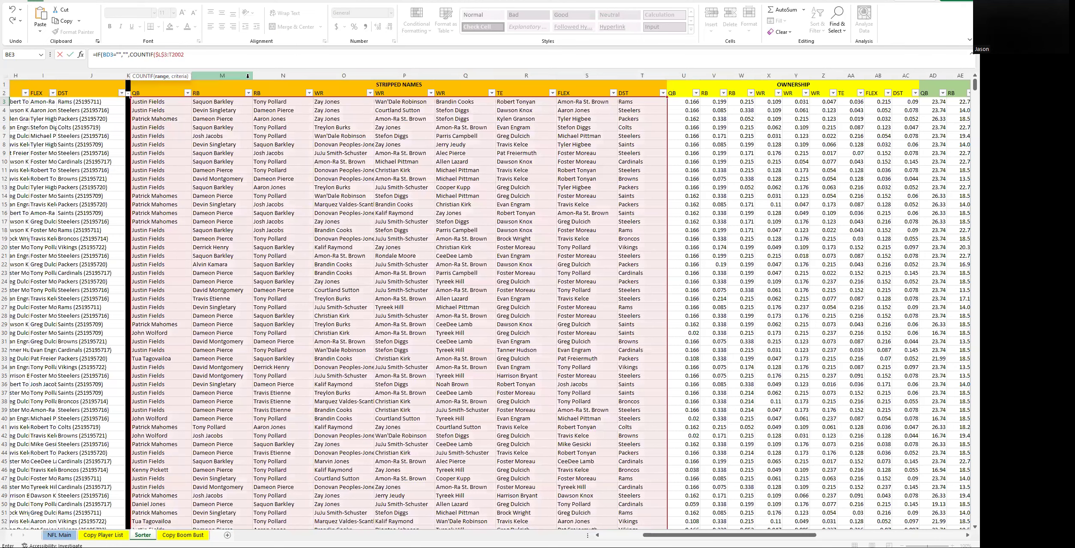
pyautogui.press('BackSpace')
pyautogui.press('BackSpace')
pyautogui.press('BackSpace')
pyautogui.press('BackSpace')
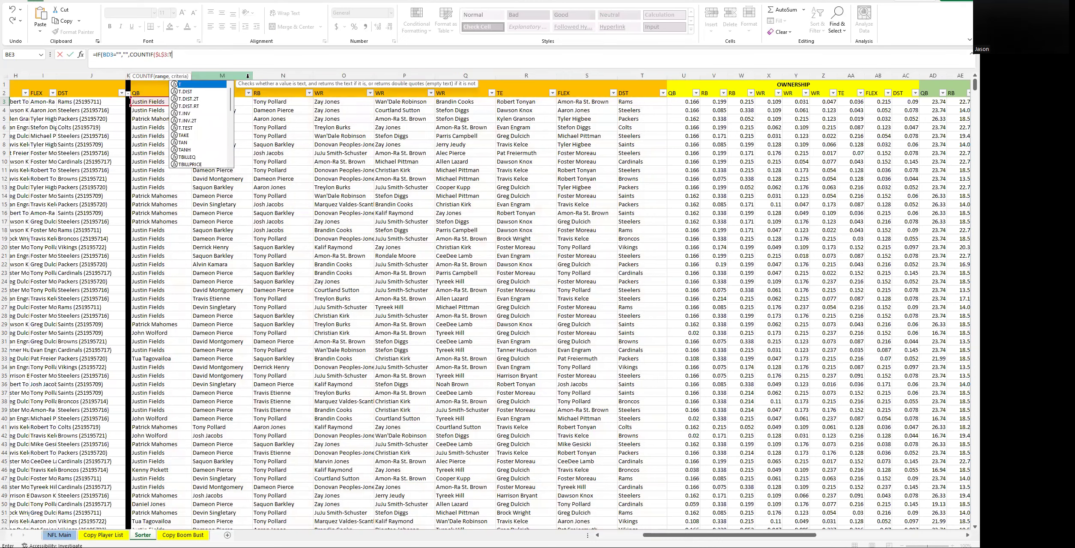
pyautogui.write('152')
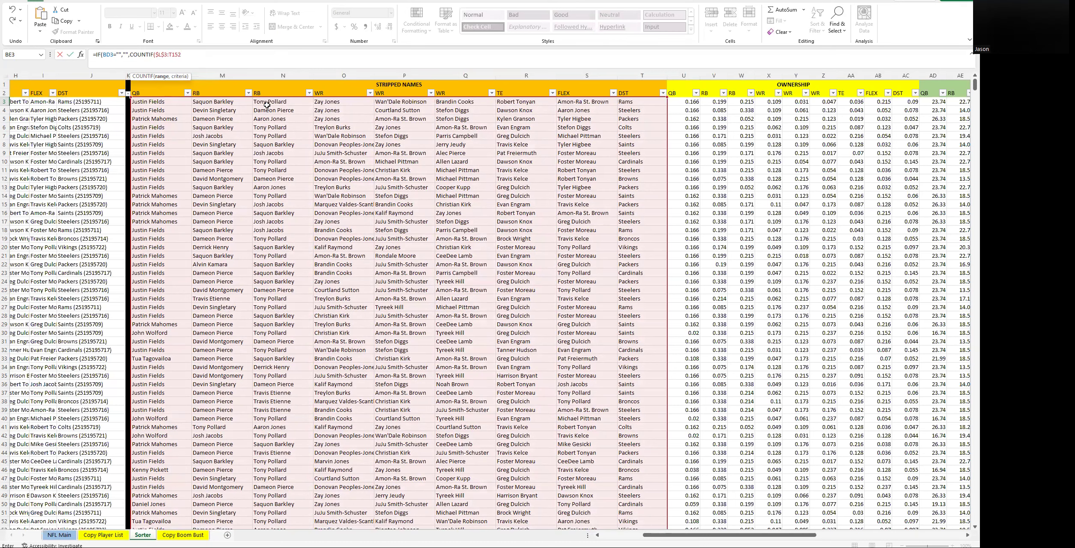
pyautogui.press('F4')
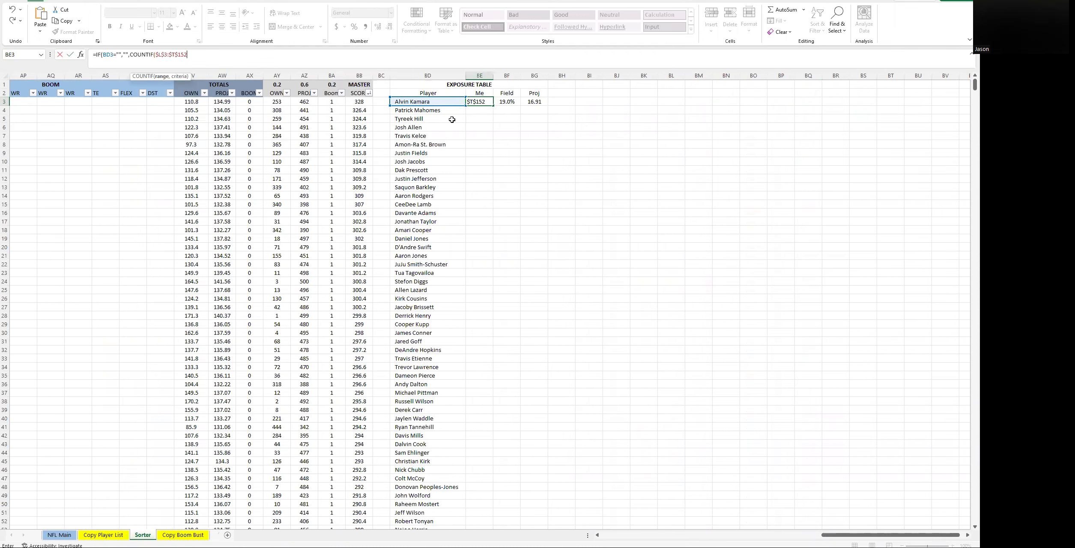
# Finish the Me formula with ,BD3)) so Alvin Kamara's count shows 6
pyautogui.write(',BD3')
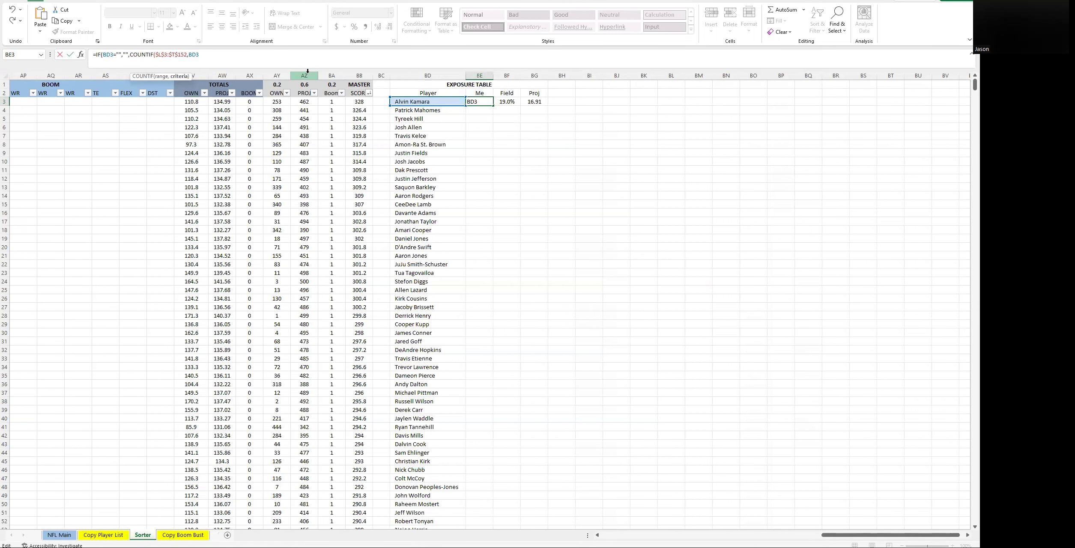
pyautogui.write('))')
pyautogui.press('Return')
# Fill the Me, Field and Proj formulas down the whole player list
pyautogui.press('Up')
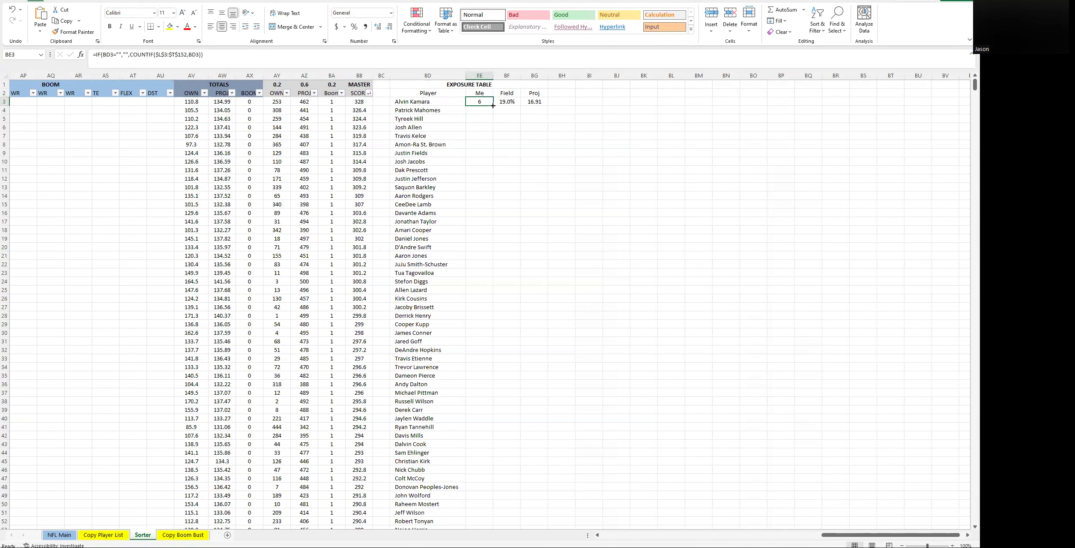
pyautogui.doubleClick(493, 105)
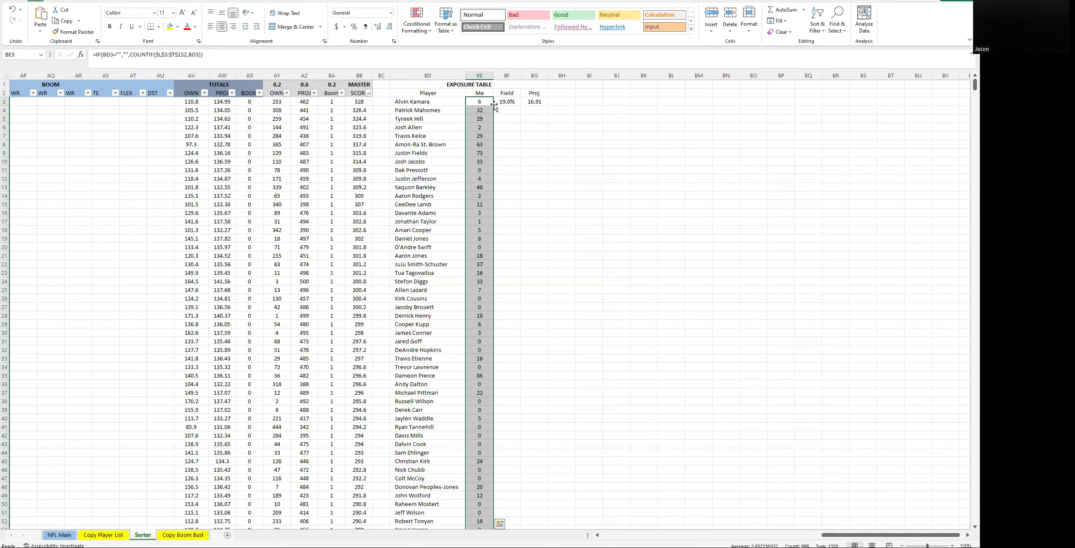
pyautogui.click(504, 101)
pyautogui.doubleClick(521, 105)
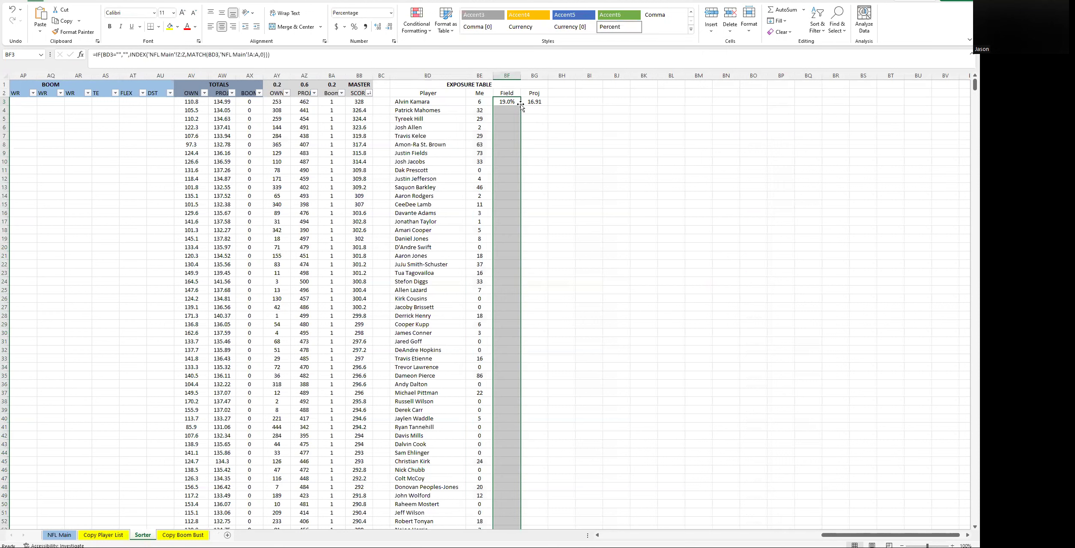
pyautogui.click(541, 102)
pyautogui.doubleClick(549, 105)
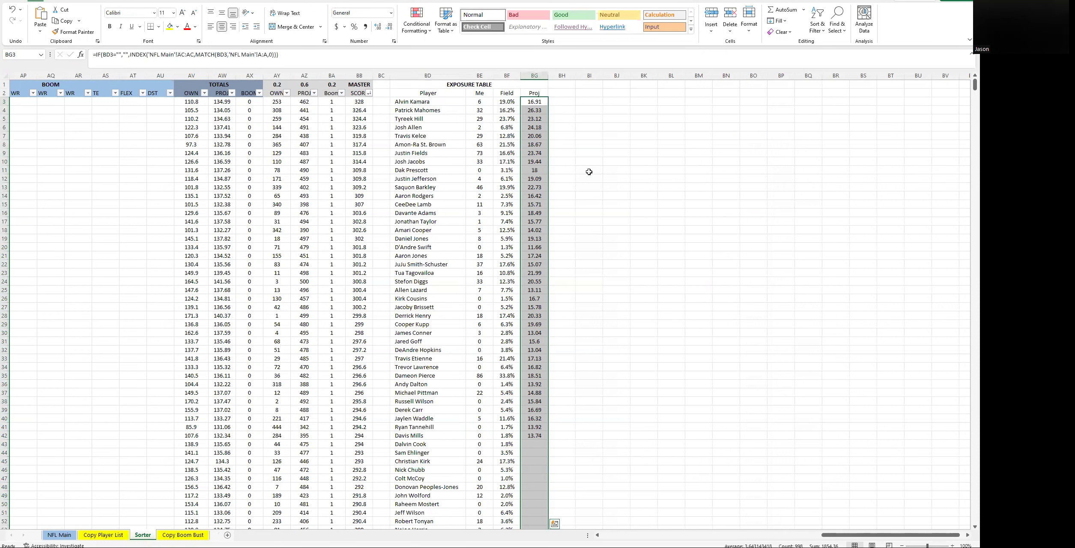
pyautogui.click(507, 144)
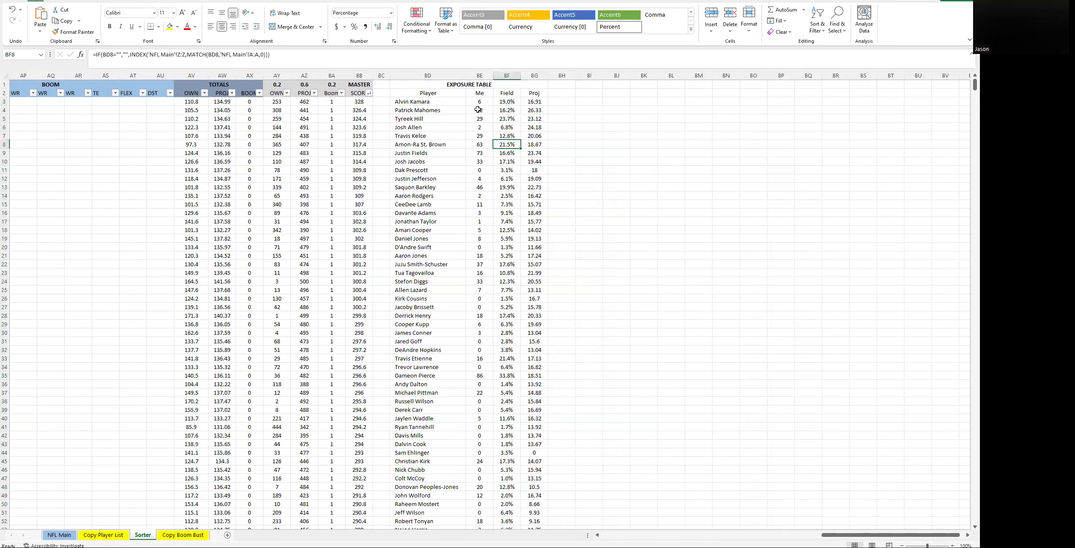
pyautogui.moveTo(412, 92); pyautogui.dragTo(525, 85)
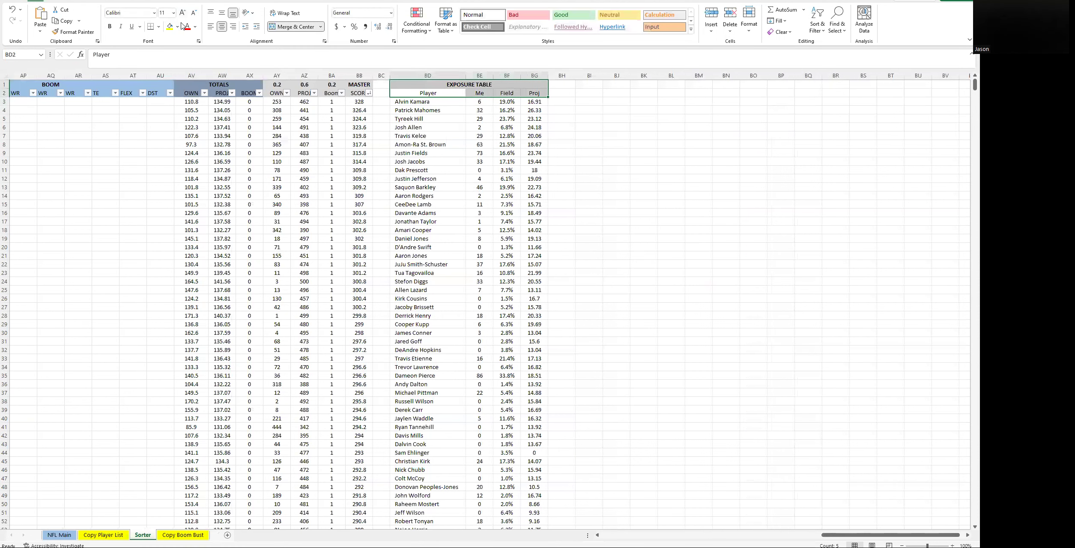
pyautogui.click(177, 27)
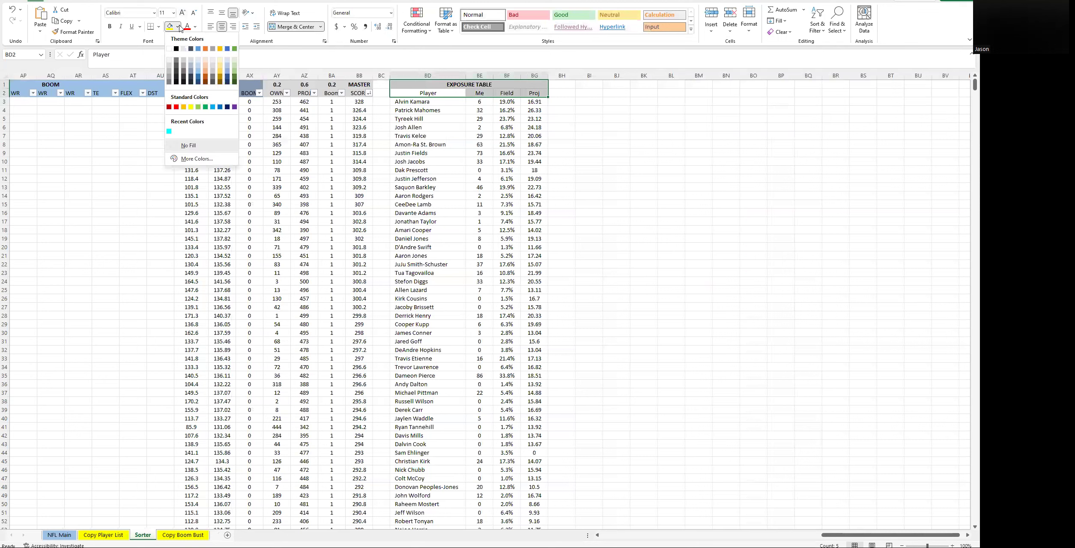
pyautogui.click(220, 107)
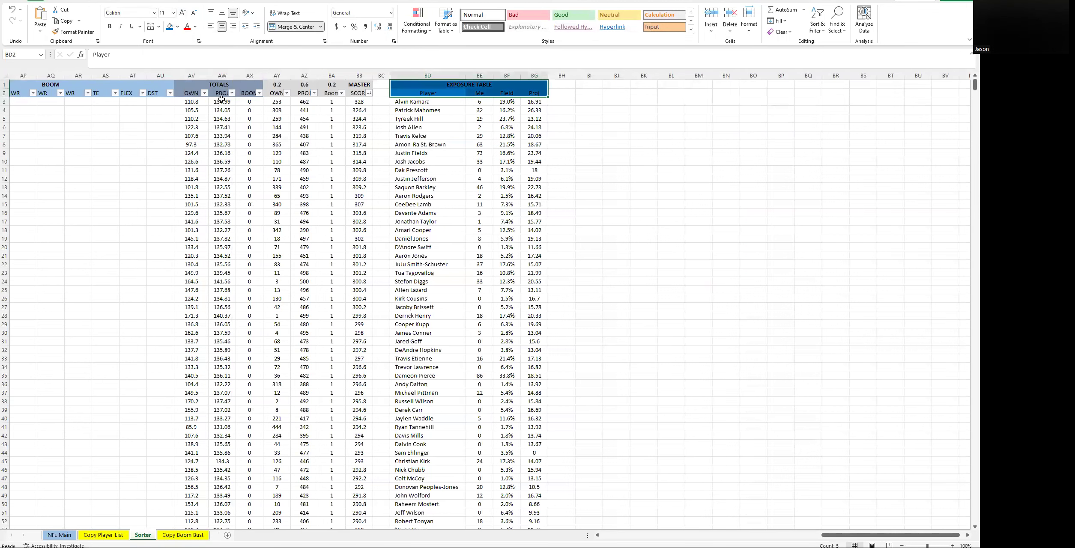
pyautogui.click(176, 28)
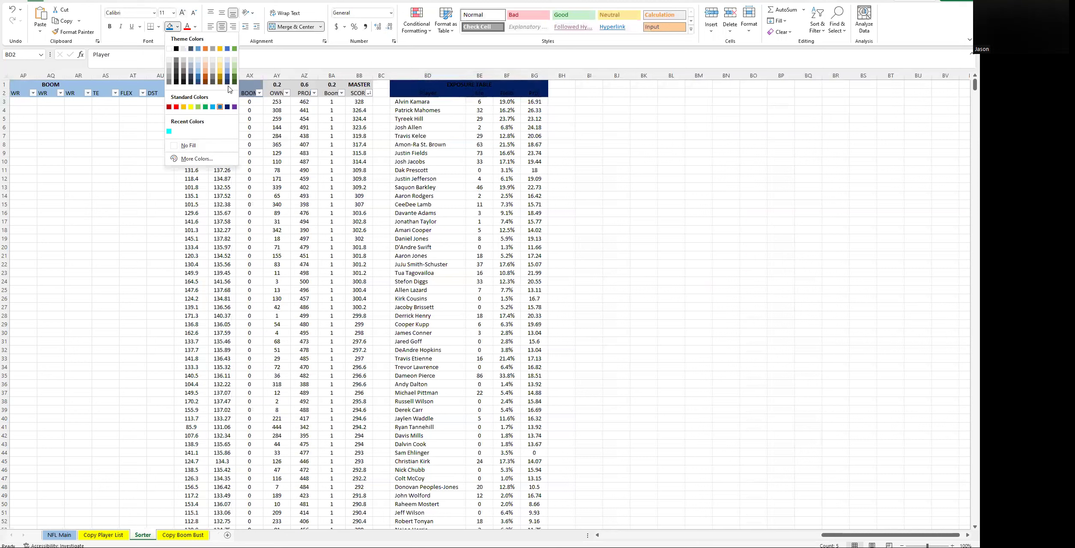
pyautogui.click(195, 26)
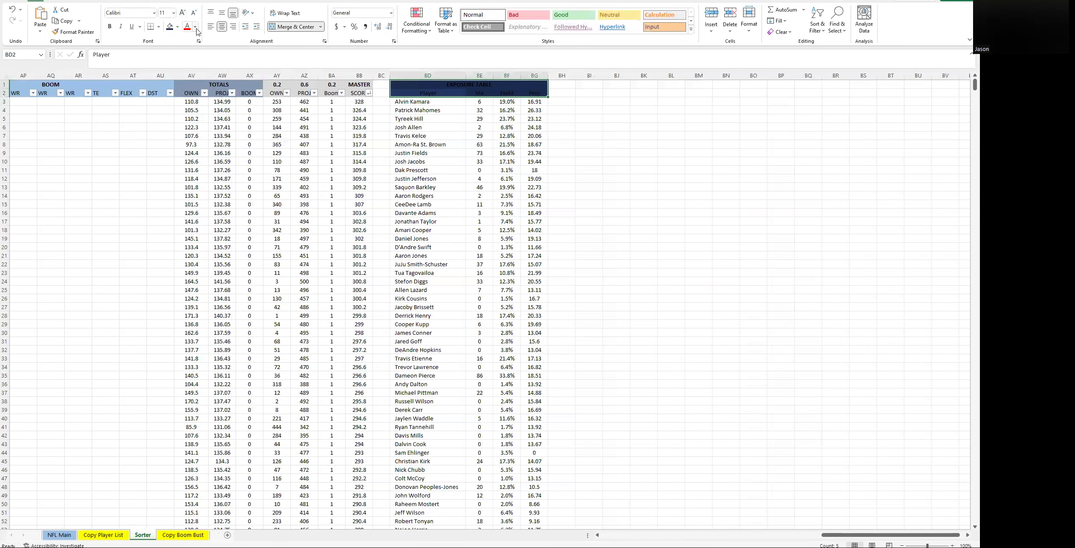
pyautogui.click(195, 27)
pyautogui.click(187, 62)
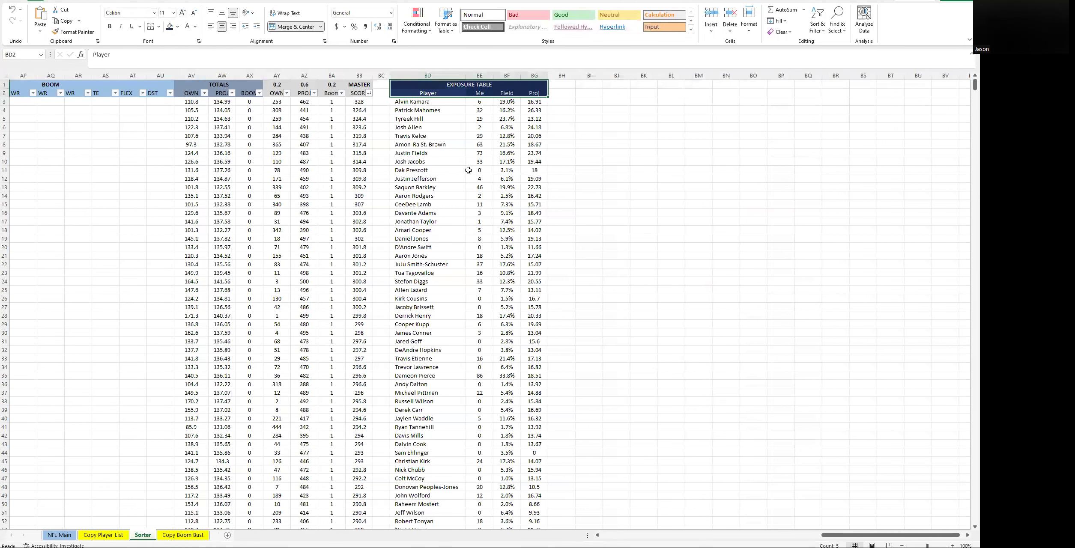
pyautogui.click(537, 161)
pyautogui.click(574, 130)
pyautogui.click(419, 101)
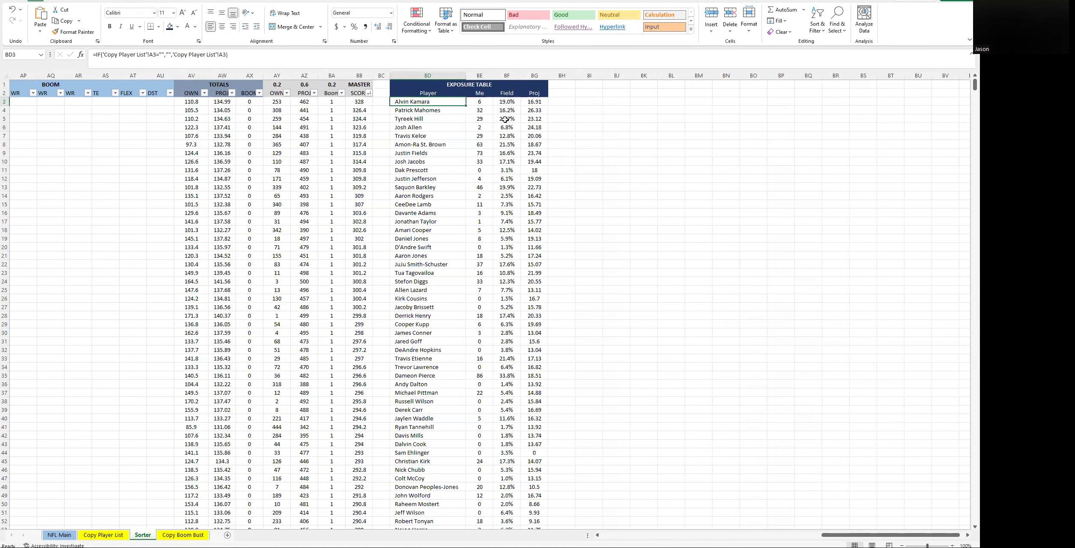
pyautogui.click(563, 111)
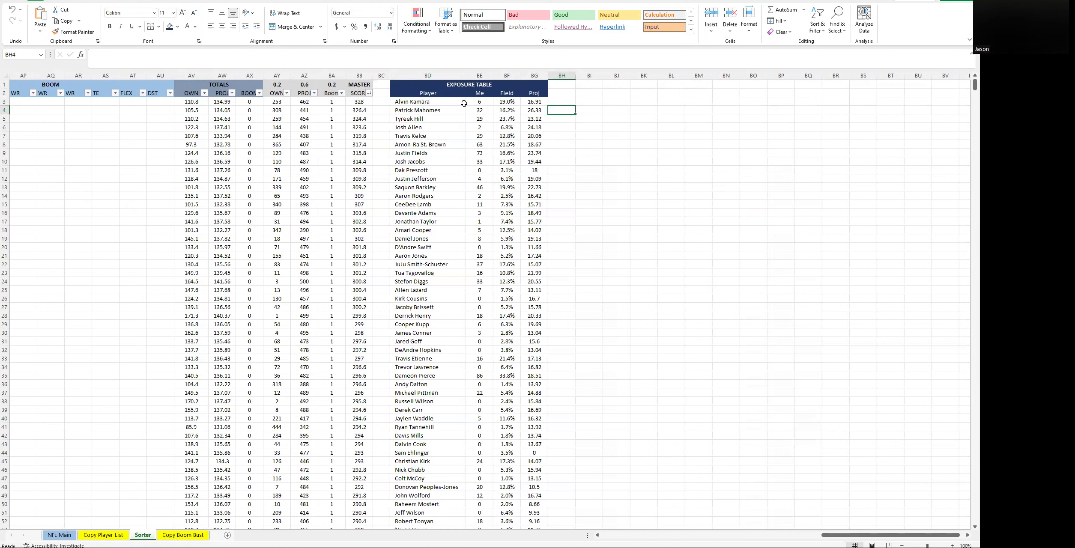
# Narrow the Player column slightly and review Patrick Mahomes' Me and Field formulas
pyautogui.moveTo(466, 76); pyautogui.dragTo(462, 76)
pyautogui.click(478, 110)
pyautogui.press('Right')
pyautogui.press('Left')
pyautogui.press('Right')
pyautogui.press('Right')
pyautogui.press('Down')
pyautogui.press('Down')
pyautogui.press('Down')
pyautogui.press('Down')
pyautogui.press('Down')
pyautogui.press('Down')
pyautogui.press('Down')
pyautogui.press('Down')
pyautogui.press('Down')
pyautogui.press('Down')
pyautogui.press('Down')
pyautogui.press('Down')
pyautogui.press('Down')
pyautogui.press('Down')
pyautogui.press('Down')
pyautogui.press('Down')
pyautogui.press('Down')
pyautogui.press('Down')
pyautogui.press('Down')
pyautogui.press('Down')
pyautogui.press('Down')
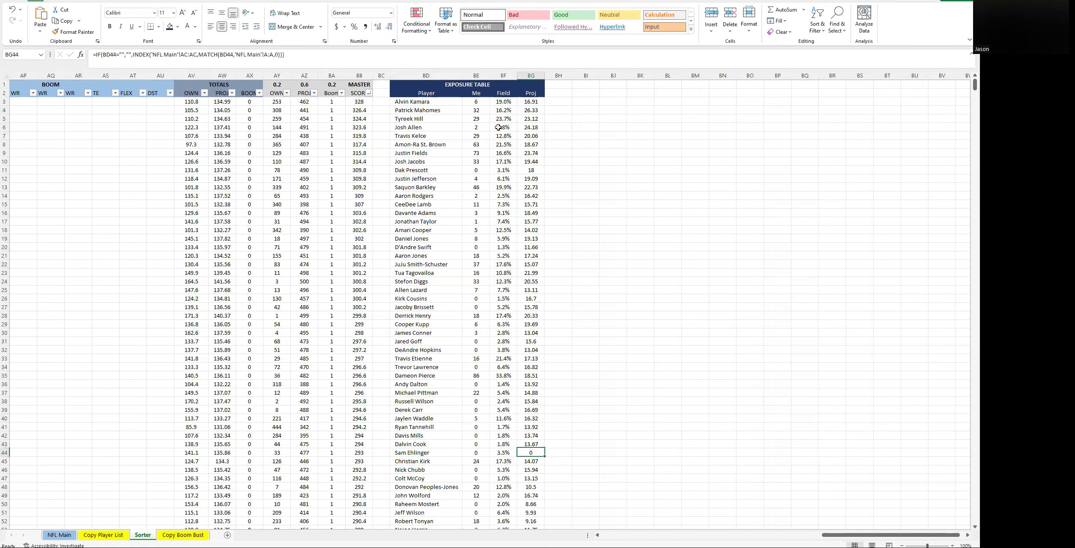
pyautogui.press('Left')
pyautogui.press('Left')
pyautogui.press('Right')
pyautogui.press('Right')
pyautogui.press('Down')
pyautogui.press('Down')
pyautogui.press('Down')
pyautogui.press('Down')
pyautogui.press('Down')
pyautogui.press('Down')
pyautogui.press('Down')
pyautogui.press('Down')
pyautogui.press('Down')
pyautogui.press('Down')
pyautogui.press('Down')
# Scroll through the table and recheck the first Me count formula
pyautogui.scroll(-20, 549, 408)
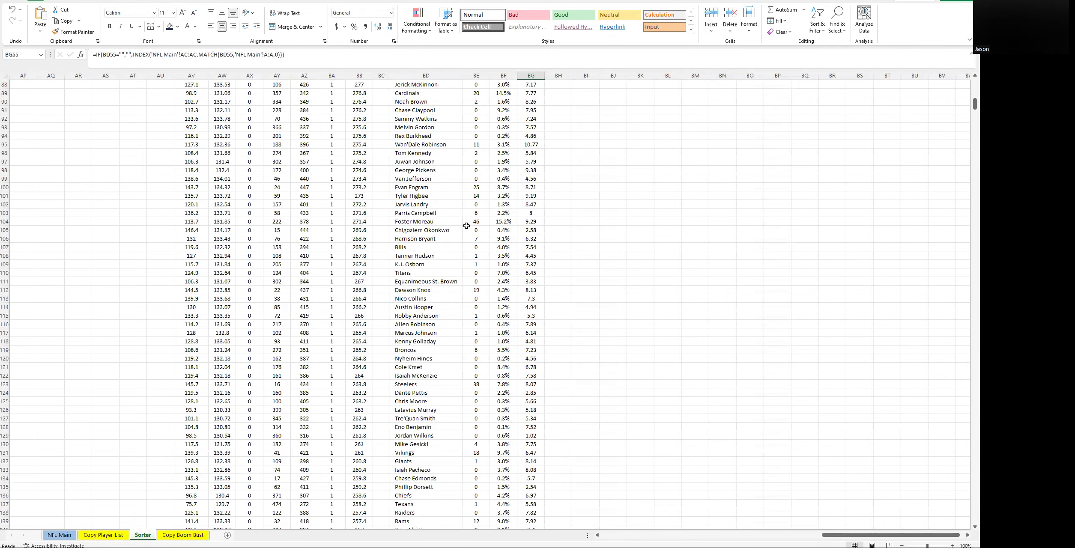
pyautogui.scroll(1, 472, 234)
pyautogui.scroll(9, 510, 296)
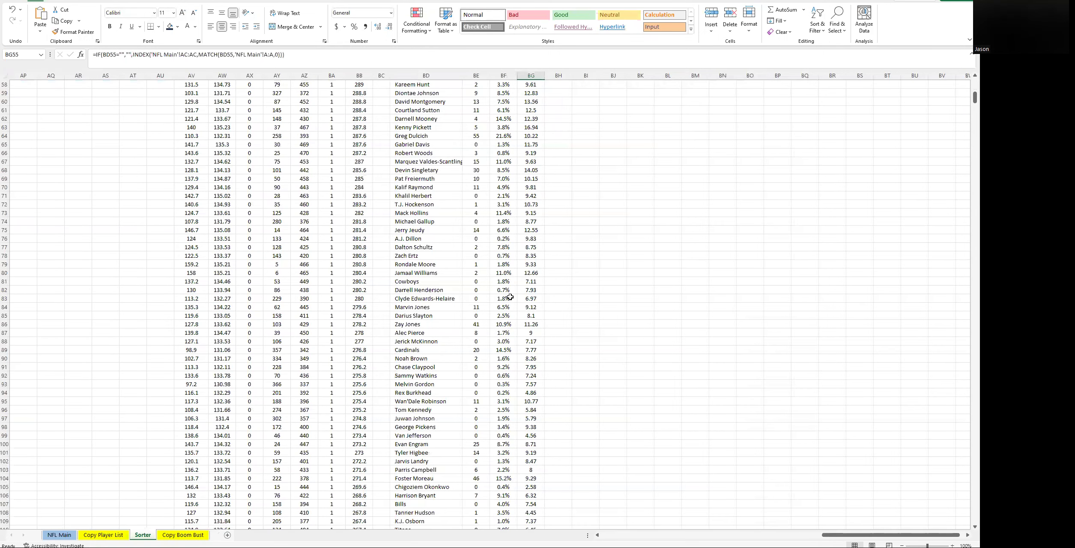
pyautogui.scroll(19, 510, 297)
pyautogui.click(438, 109)
pyautogui.press('Right')
pyautogui.press('Up')
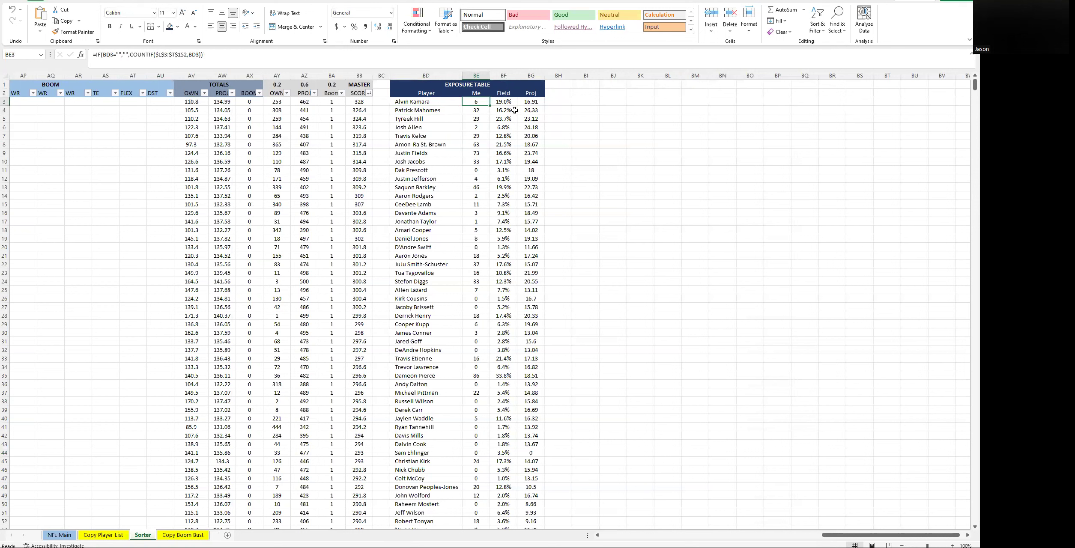
# Insert an empty column between the Me and Field columns
pyautogui.click(503, 76)
pyautogui.rightClick(504, 75)
pyautogui.click(553, 161)
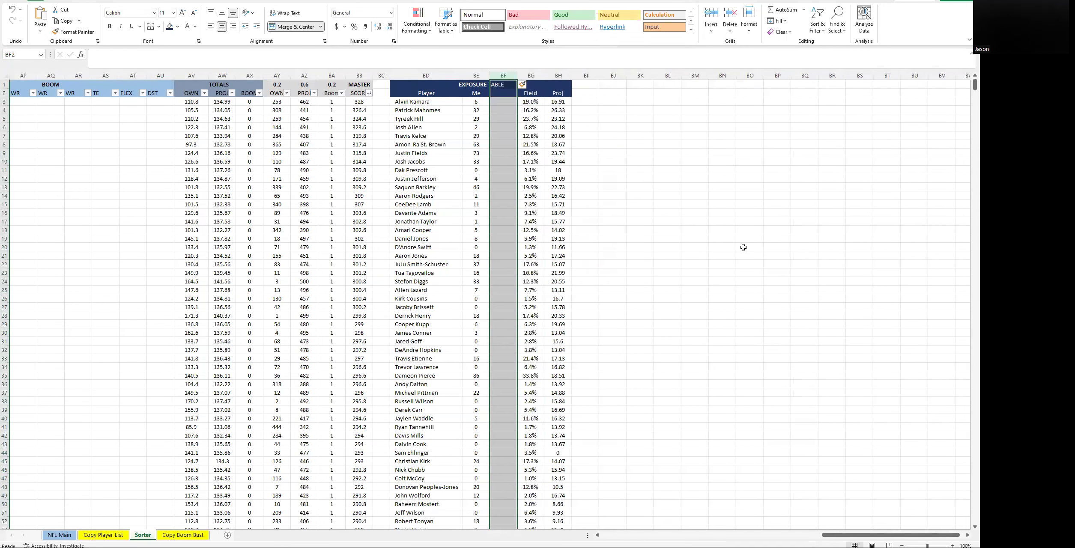
pyautogui.click(510, 93)
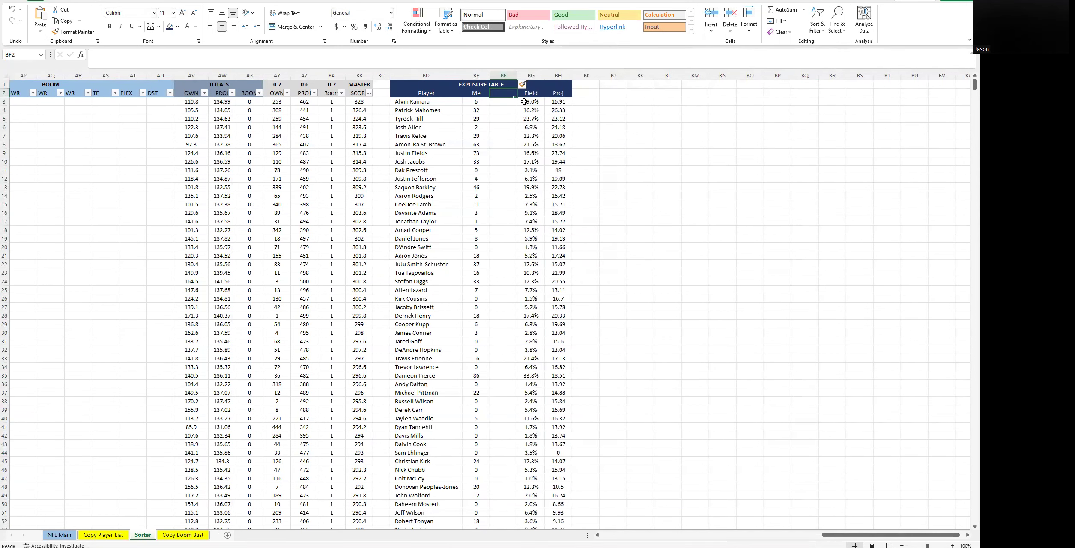
# Label the new column 'Me %' and narrow it slightly
pyautogui.write('Me %')
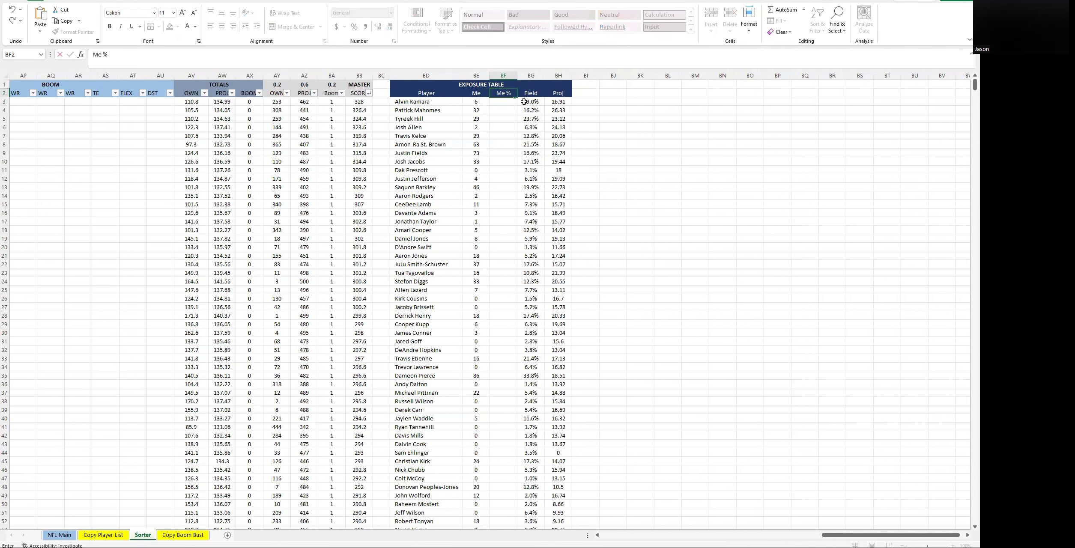
pyautogui.press('Return')
pyautogui.press('Up')
pyautogui.moveTo(516, 75); pyautogui.dragTo(513, 75)
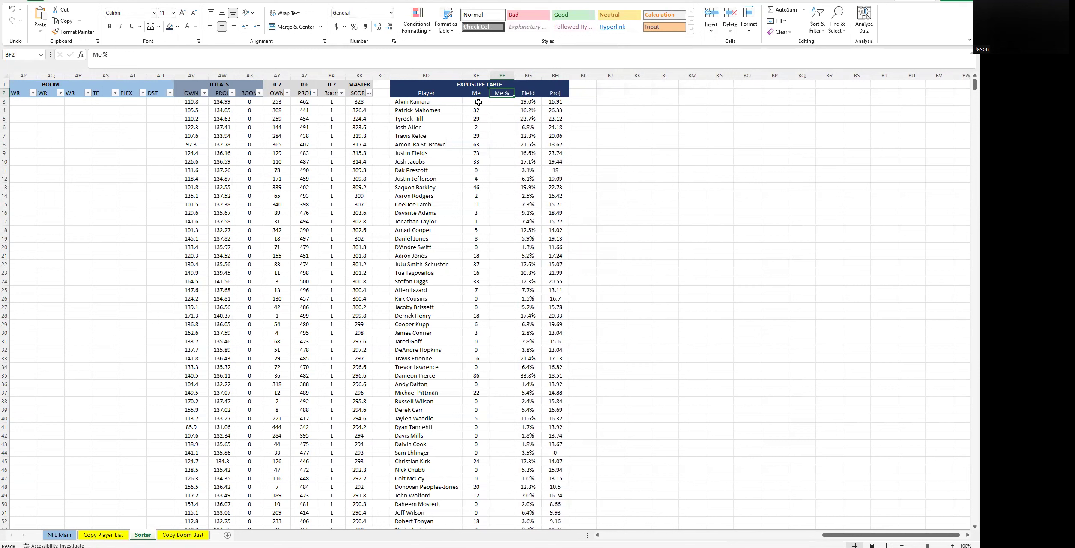
# Enter =IF(BD3="","",BE3/150) as a percentage and fill it down the table
pyautogui.click(501, 101)
pyautogui.write('=IF(')
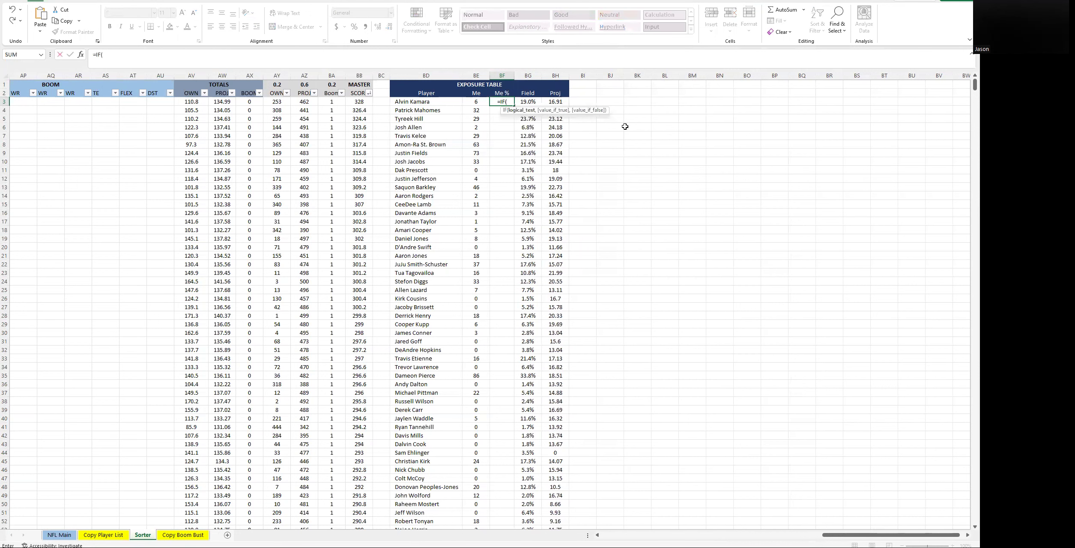
pyautogui.write('BD3=')
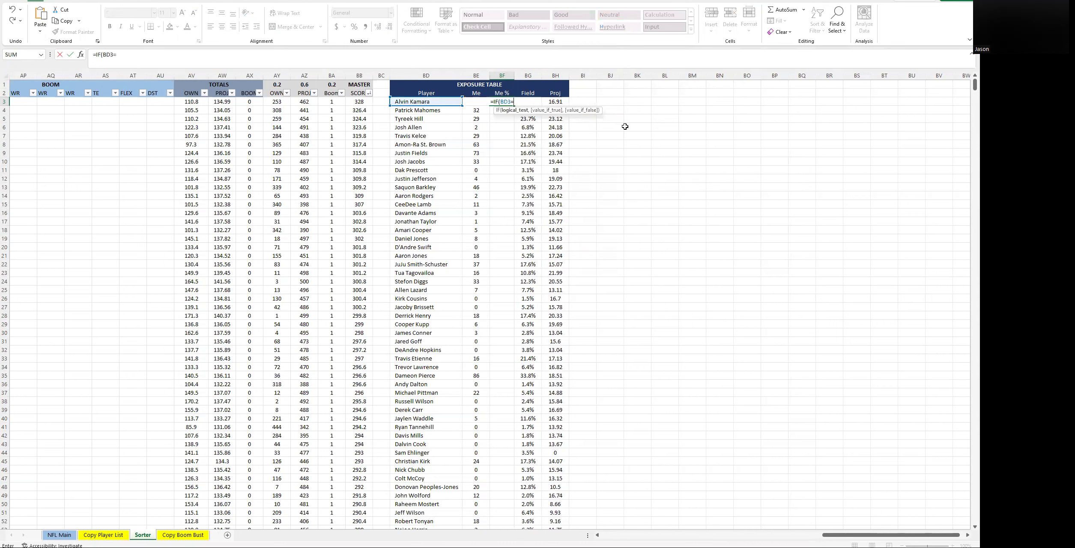
pyautogui.write('"","",')
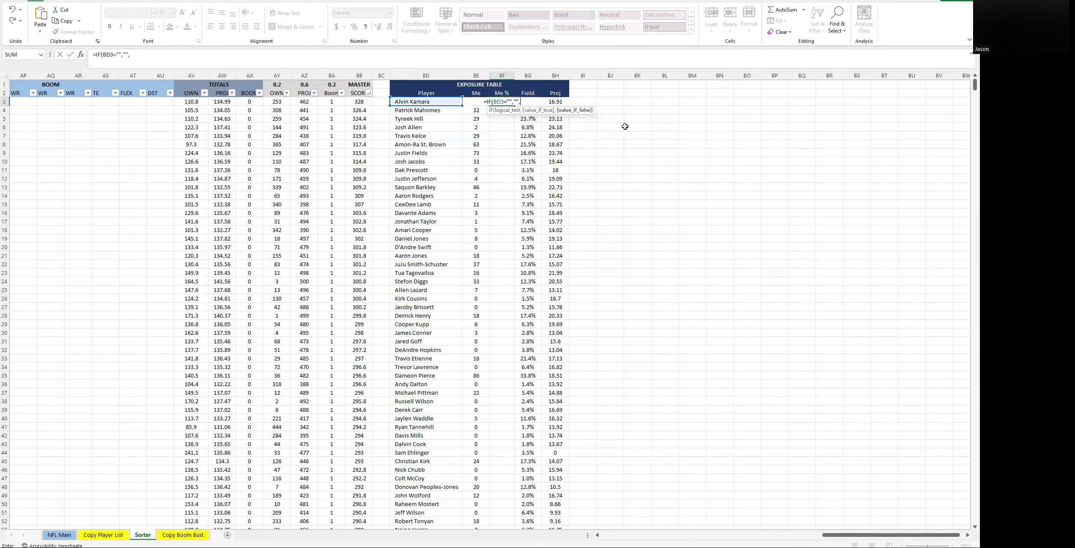
pyautogui.write('BE3')
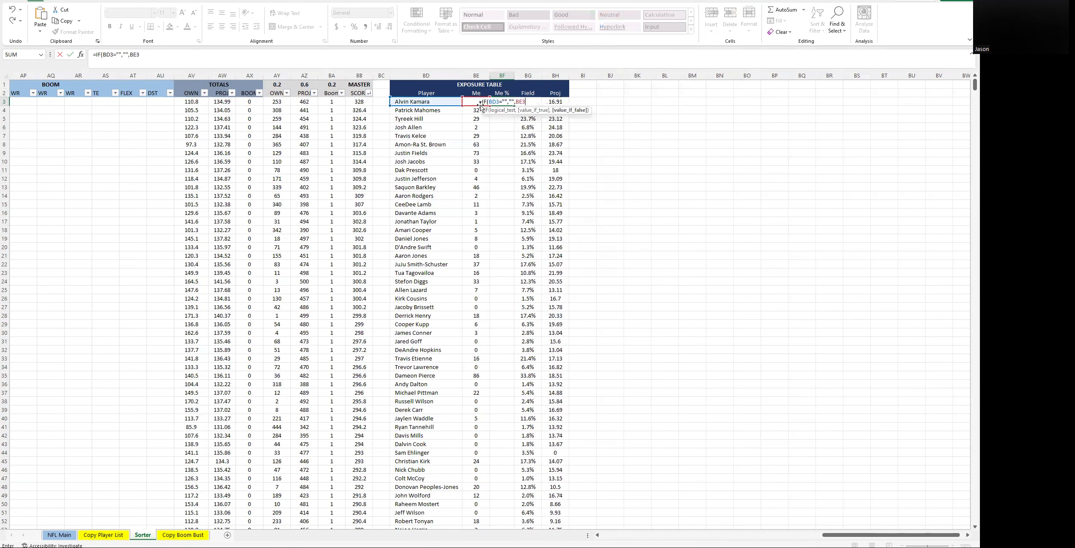
pyautogui.click(184, 56)
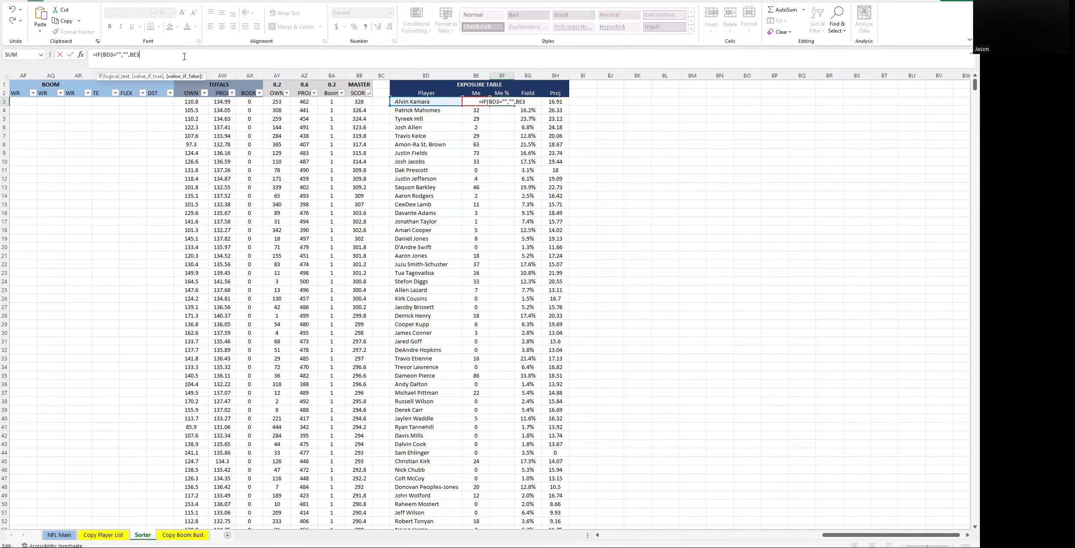
pyautogui.write('/150')
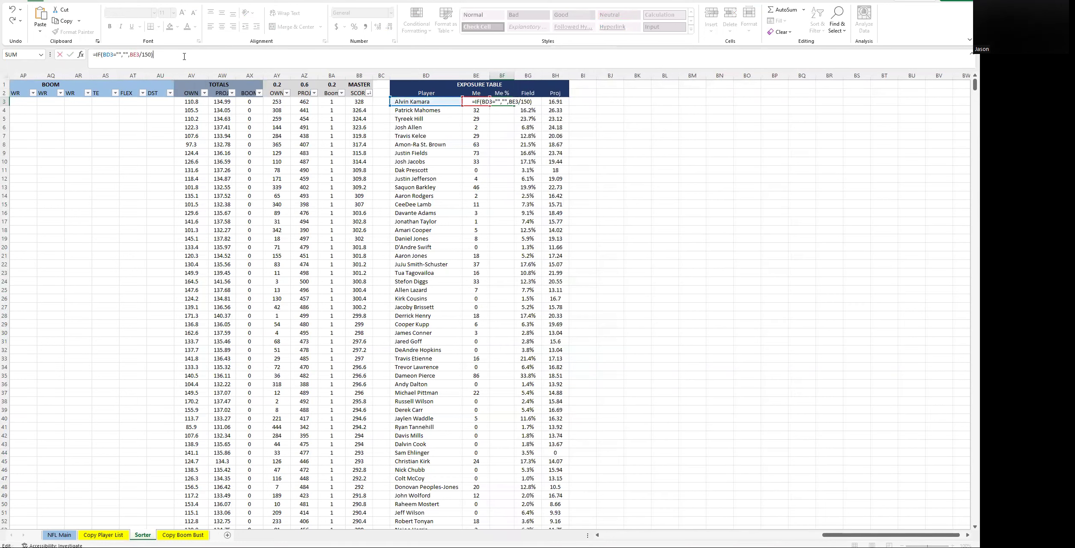
pyautogui.press('Return')
pyautogui.click(503, 102)
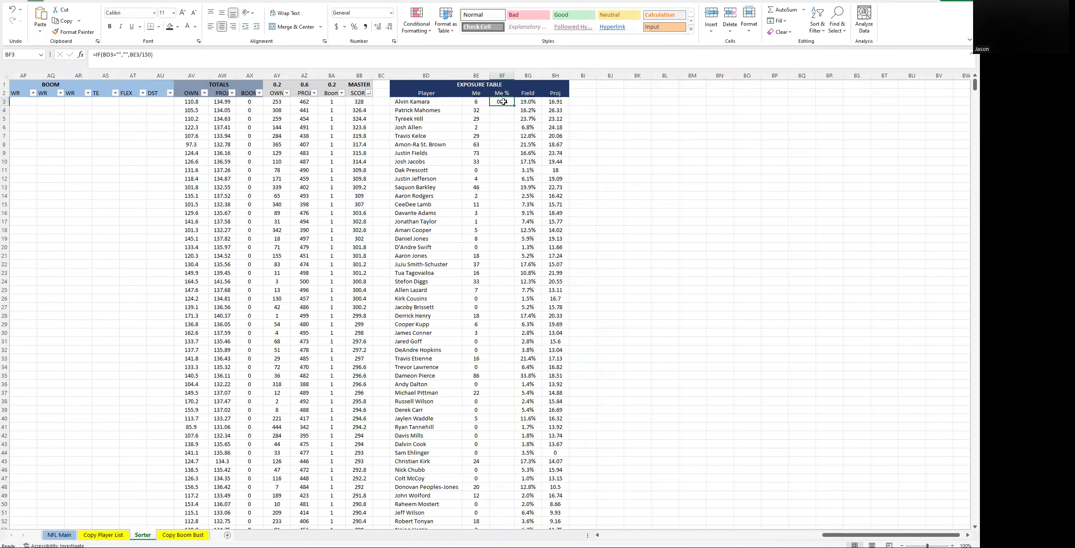
pyautogui.click(353, 27)
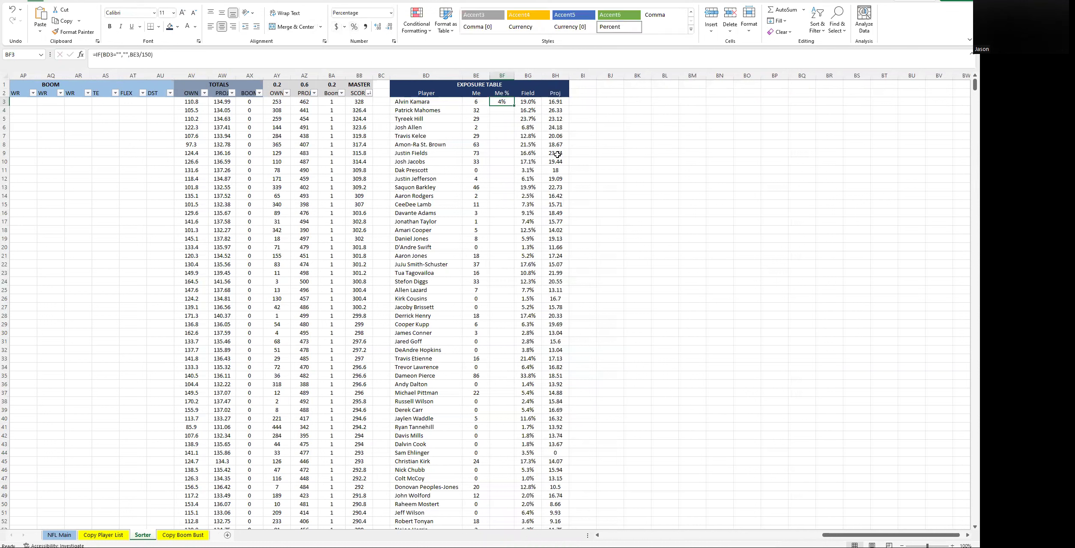
pyautogui.doubleClick(516, 105)
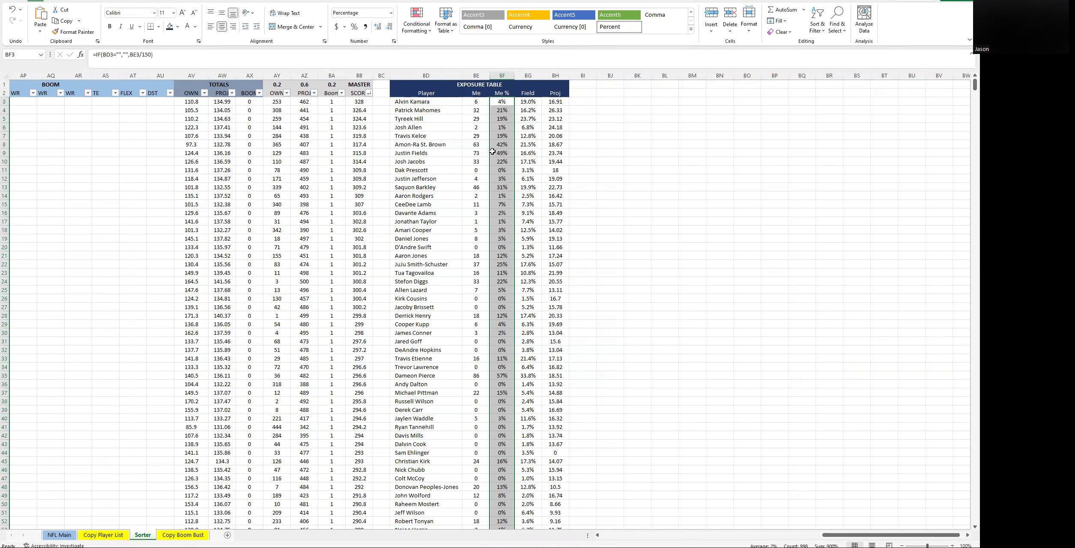
pyautogui.click(503, 130)
pyautogui.click(504, 103)
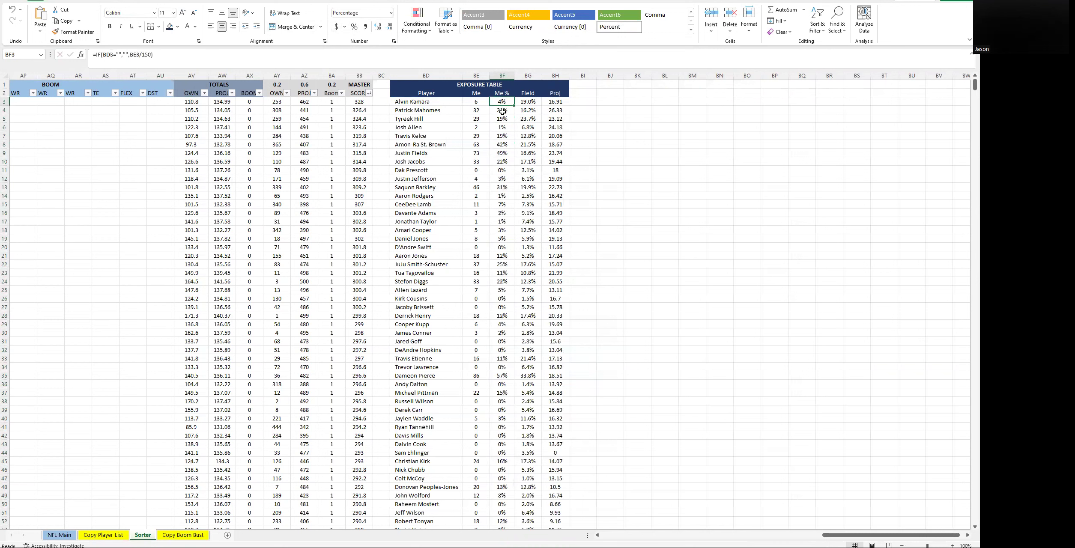
pyautogui.press('Right')
pyautogui.press('Down')
pyautogui.press('Left')
pyautogui.press('Down')
pyautogui.press('Right')
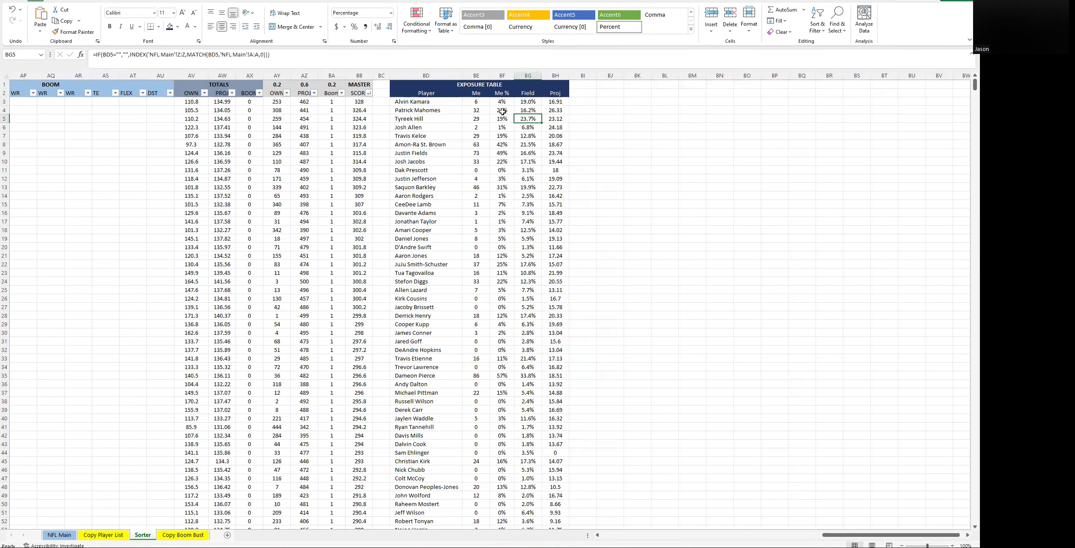
pyautogui.press('Left')
pyautogui.press('Left')
pyautogui.press('Right')
pyautogui.press('Down')
pyautogui.press('Down')
pyautogui.press('Down')
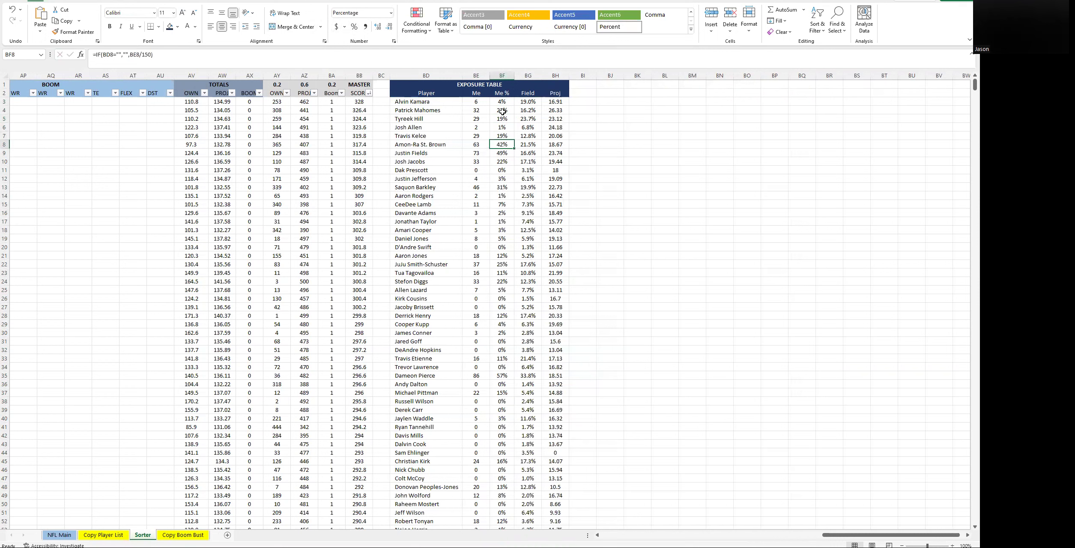
pyautogui.press('Right')
pyautogui.press('Left')
pyautogui.press('Down')
pyautogui.press('Right')
pyautogui.press('Left')
pyautogui.press('Right')
pyautogui.press('Up')
pyautogui.press('Left')
pyautogui.press('Up')
pyautogui.press('Down')
pyautogui.press('Down')
pyautogui.click(501, 187)
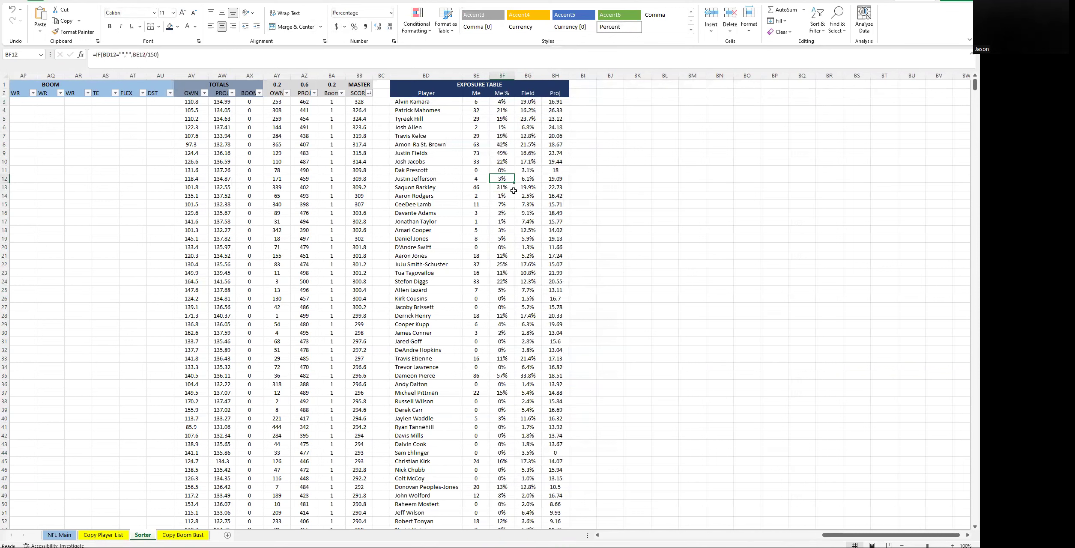
pyautogui.click(585, 169)
pyautogui.click(496, 102)
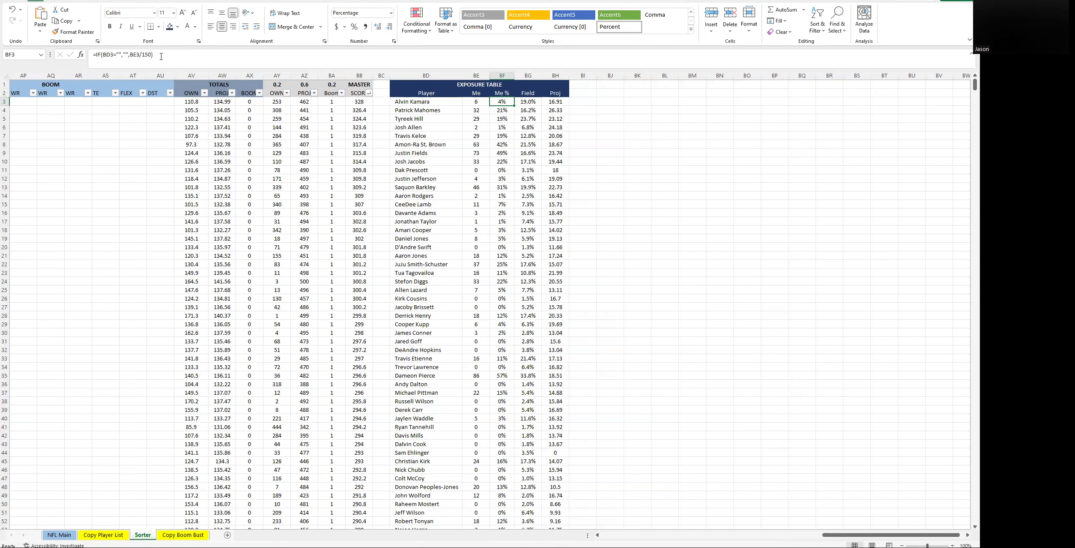
pyautogui.click(476, 103)
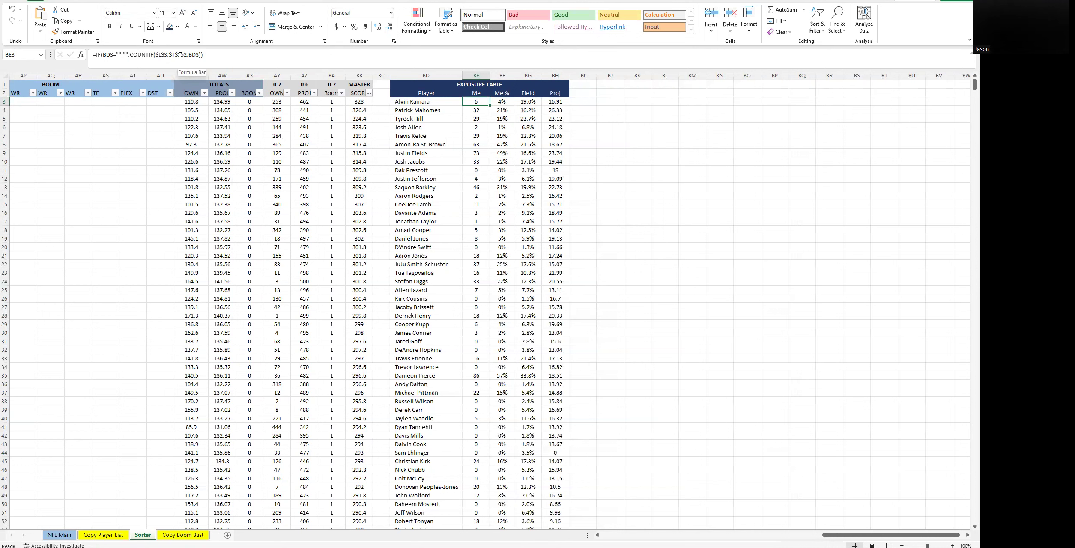
pyautogui.click(502, 102)
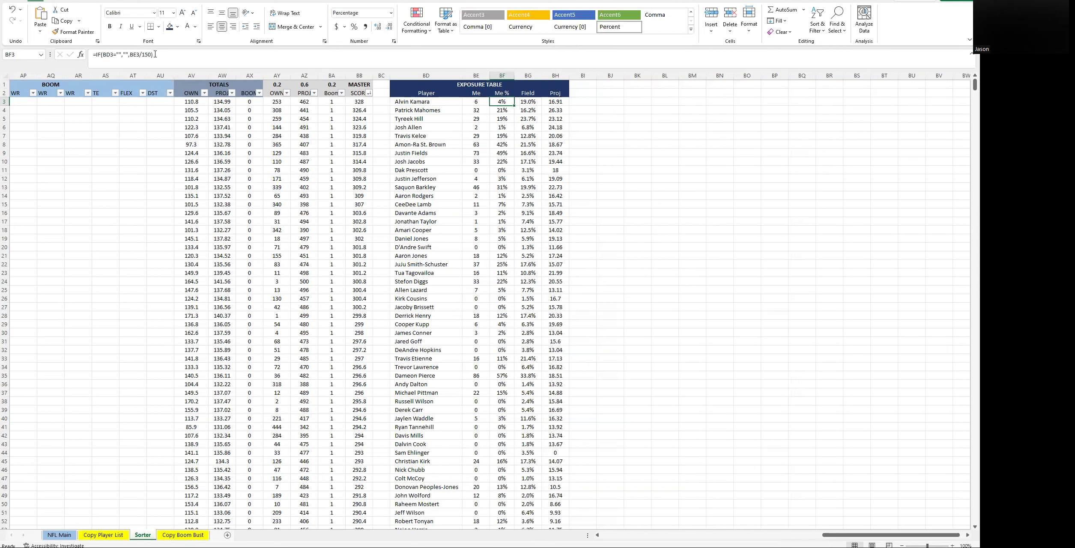
pyautogui.click(450, 143)
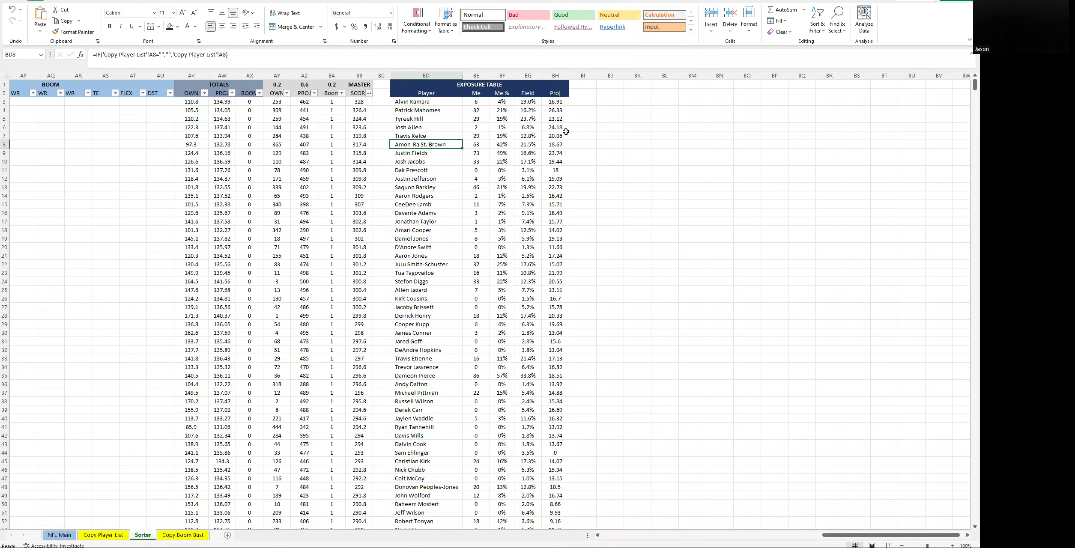
pyautogui.moveTo(524, 75); pyautogui.dragTo(556, 76)
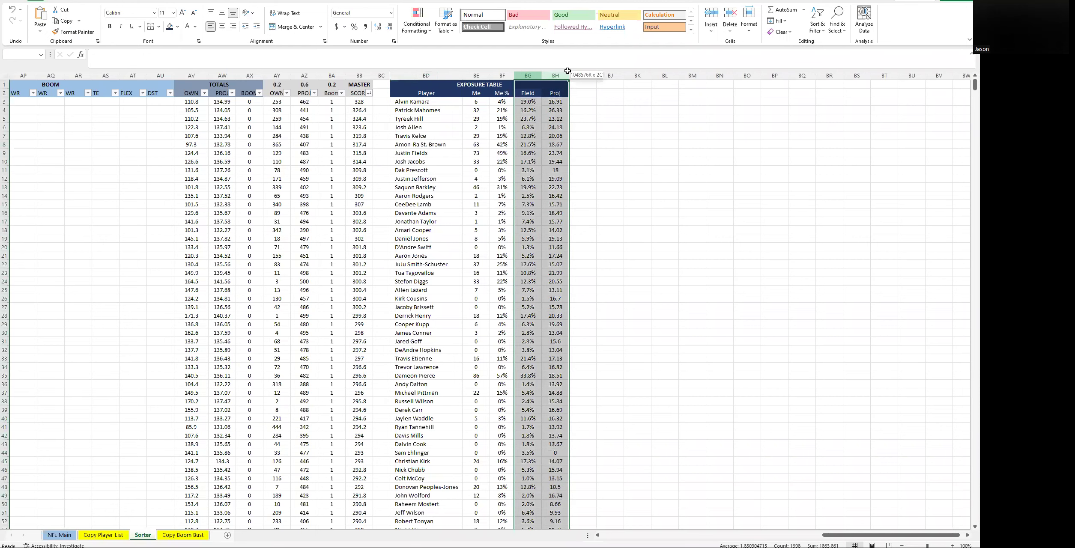
# Insert two columns before Field and paste the Me COUNTIF formula into the first one
pyautogui.rightClick(563, 77)
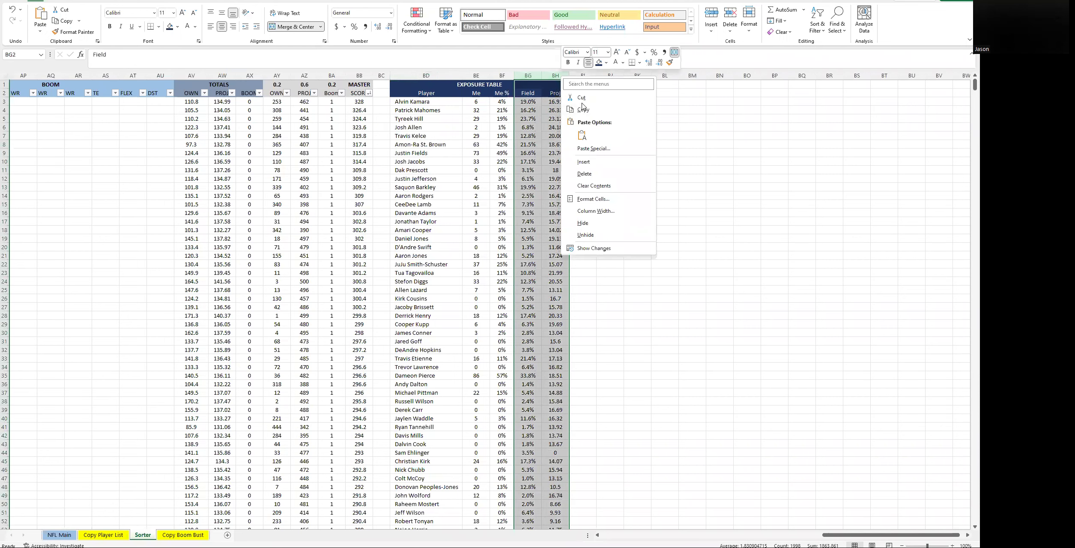
pyautogui.click(586, 162)
pyautogui.click(472, 102)
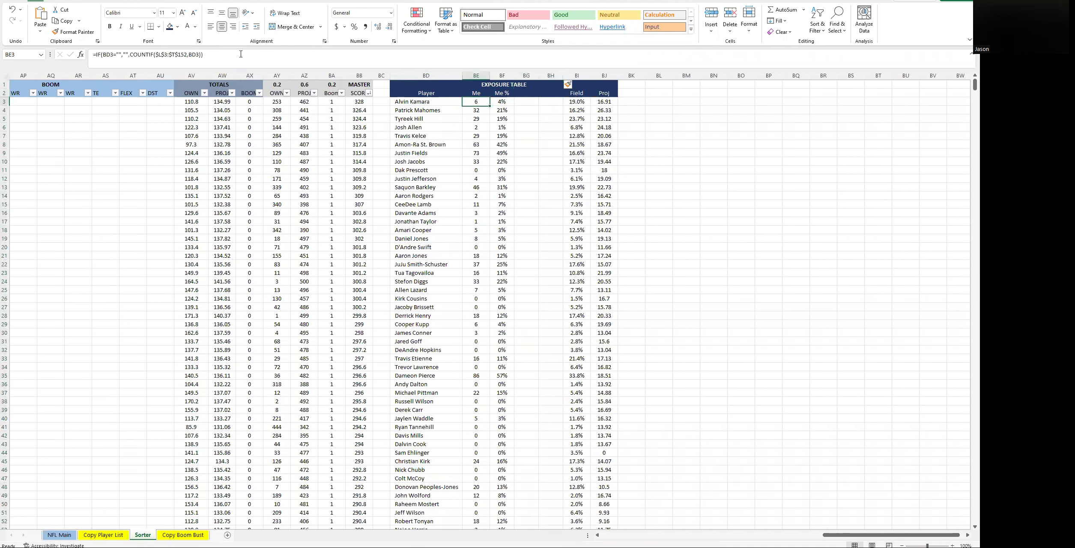
pyautogui.moveTo(206, 55); pyautogui.dragTo(31, 29)
pyautogui.hotkey('ctrl', 'c')
pyautogui.press('Tab')
pyautogui.press('Up')
pyautogui.press('Right')
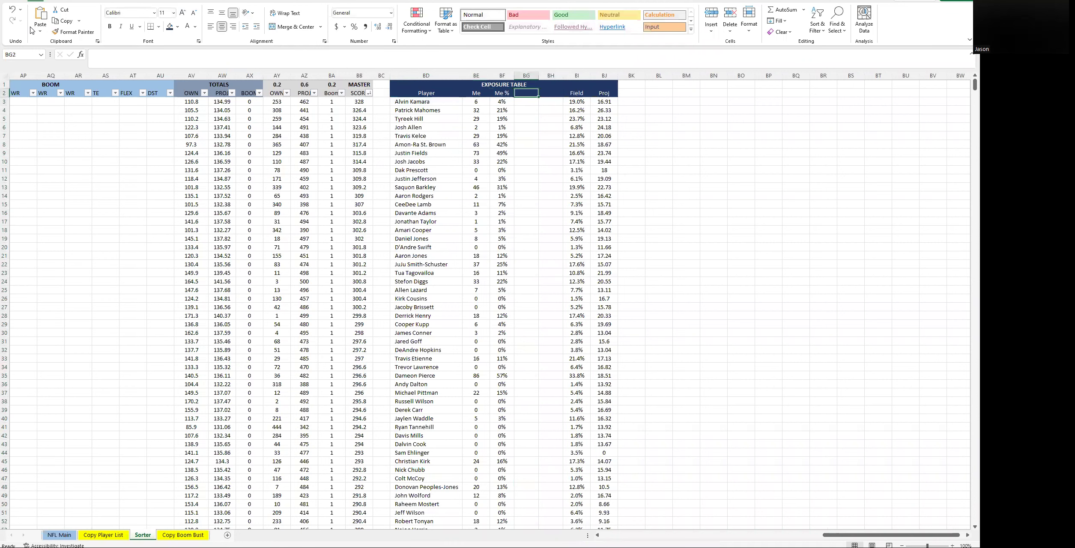
pyautogui.press('F2')
pyautogui.hotkey('ctrl', 'v')
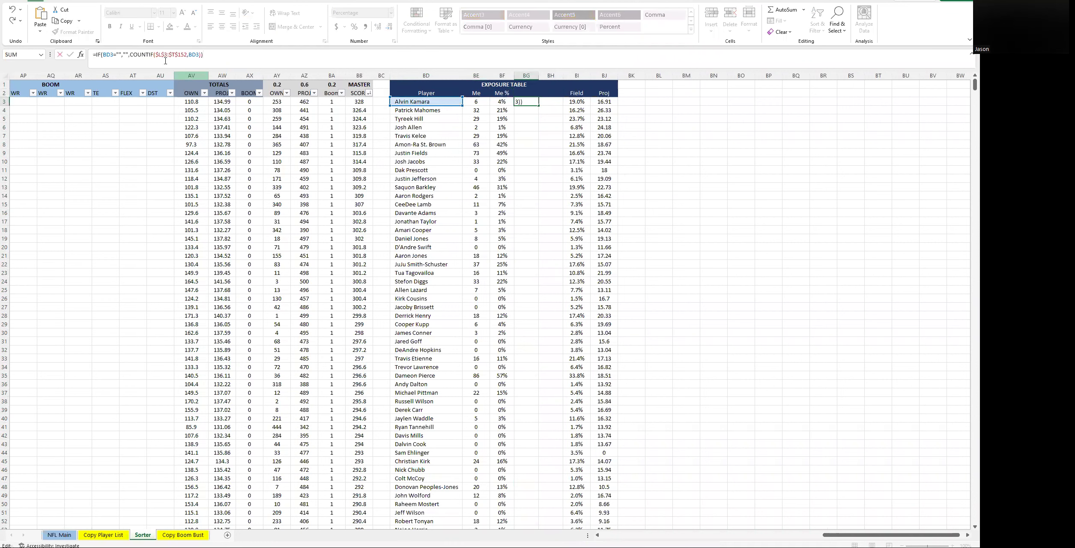
# End the count range at row 22 and format the count as General, showing 1
pyautogui.click(184, 55)
pyautogui.press('BackSpace')
pyautogui.press('BackSpace')
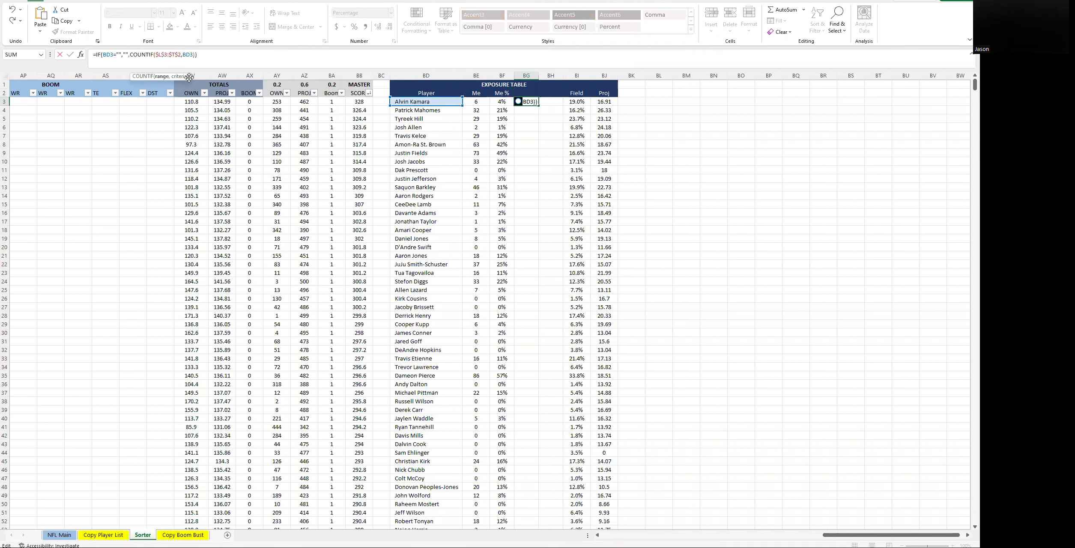
pyautogui.write('2')
pyautogui.press('Return')
pyautogui.press('Up')
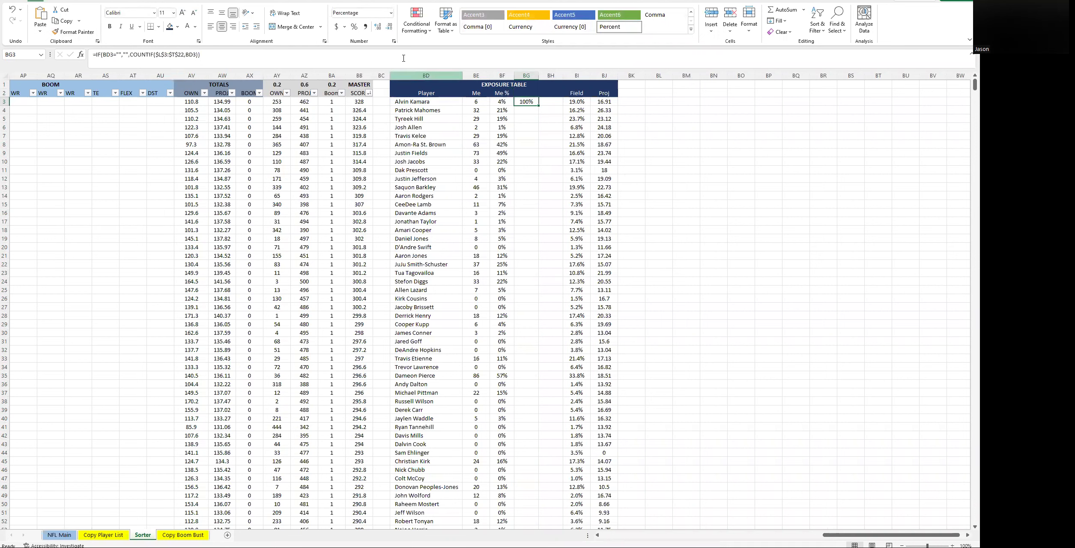
pyautogui.click(391, 17)
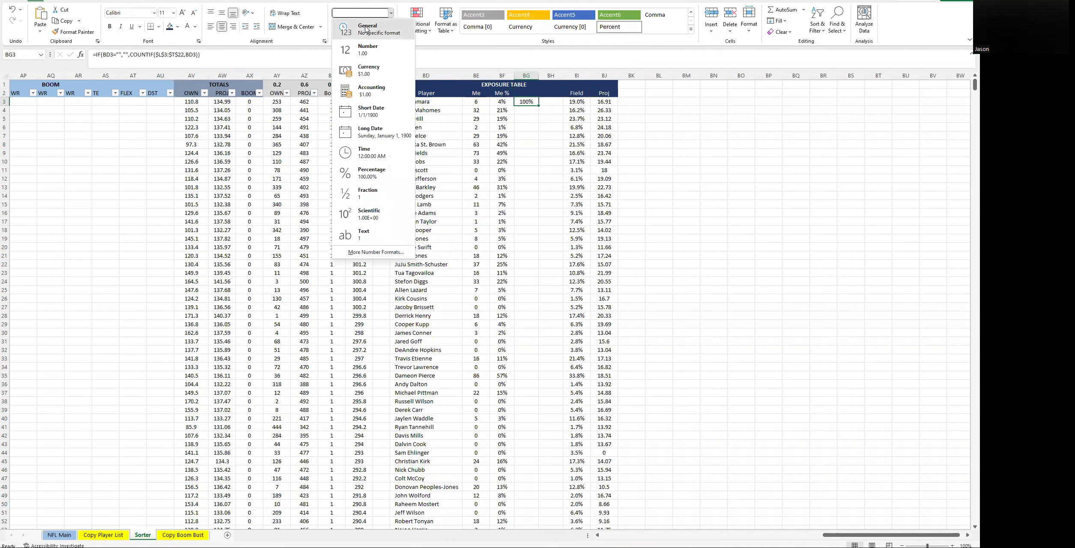
pyautogui.click(363, 29)
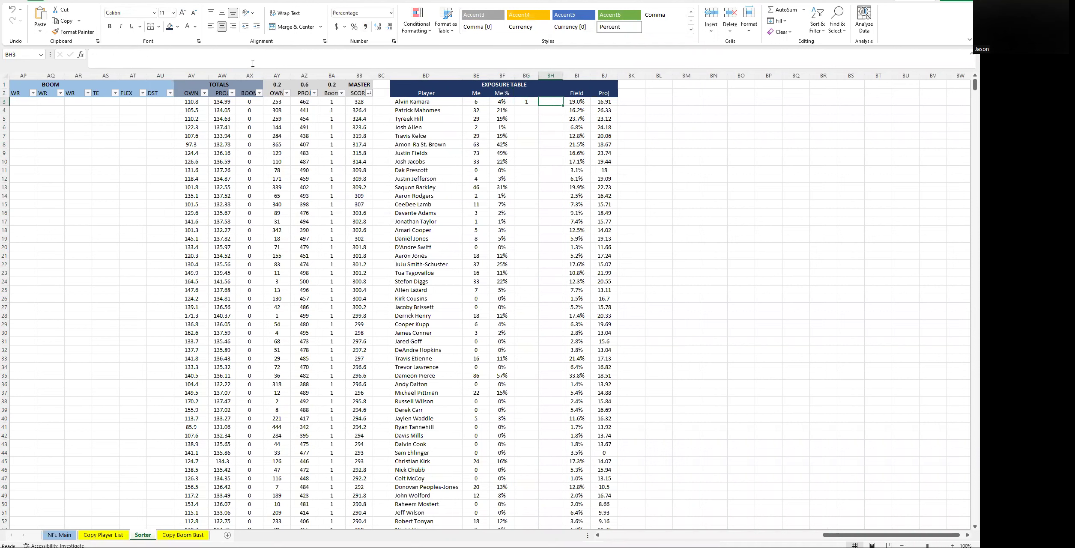
# Enter =IF(BD3="","",BG3/20) in BH3, showing the count out of 20 as 5%
pyautogui.click(498, 103)
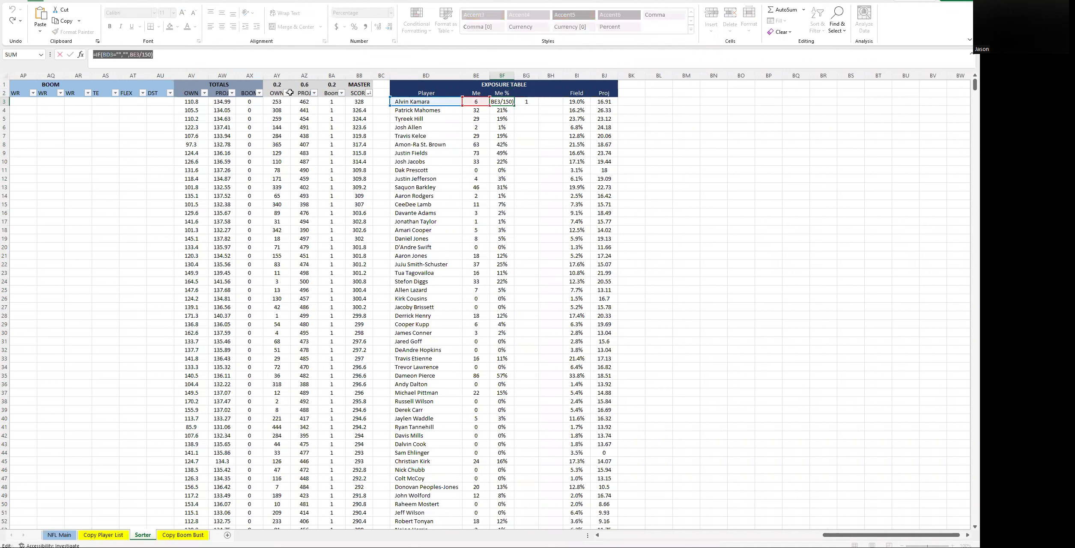
pyautogui.click(549, 103)
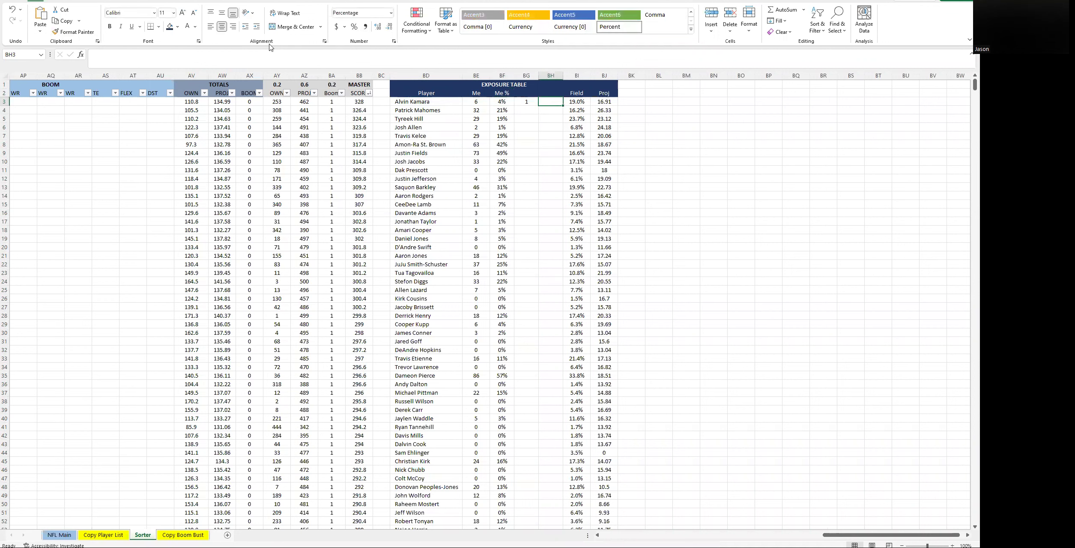
pyautogui.click(246, 53)
pyautogui.hotkey('ctrl', 'v')
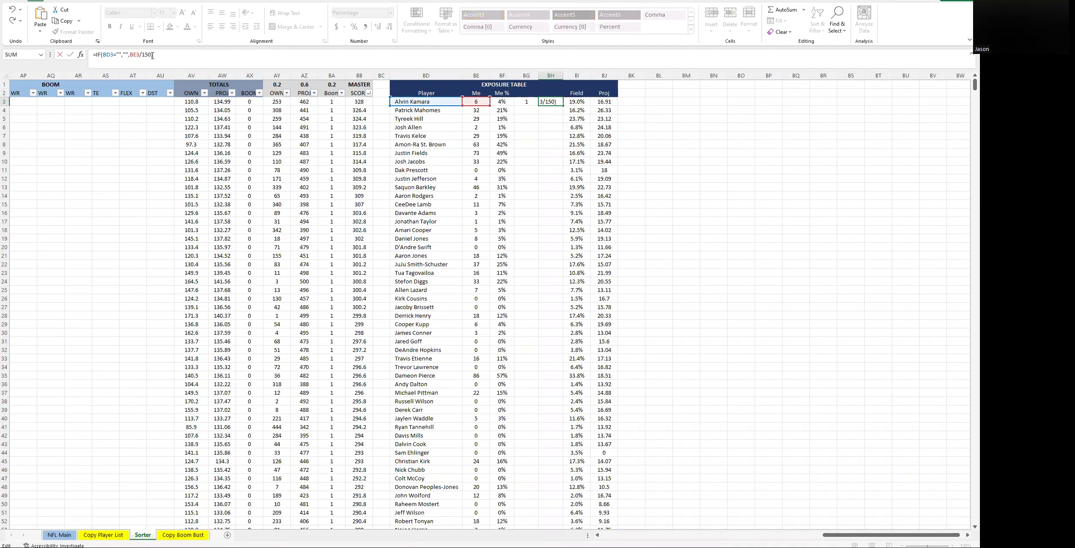
pyautogui.press('BackSpace')
pyautogui.press('BackSpace')
pyautogui.press('BackSpace')
pyautogui.press('BackSpace')
pyautogui.press('BackSpace')
pyautogui.press('BackSpace')
pyautogui.press('BackSpace')
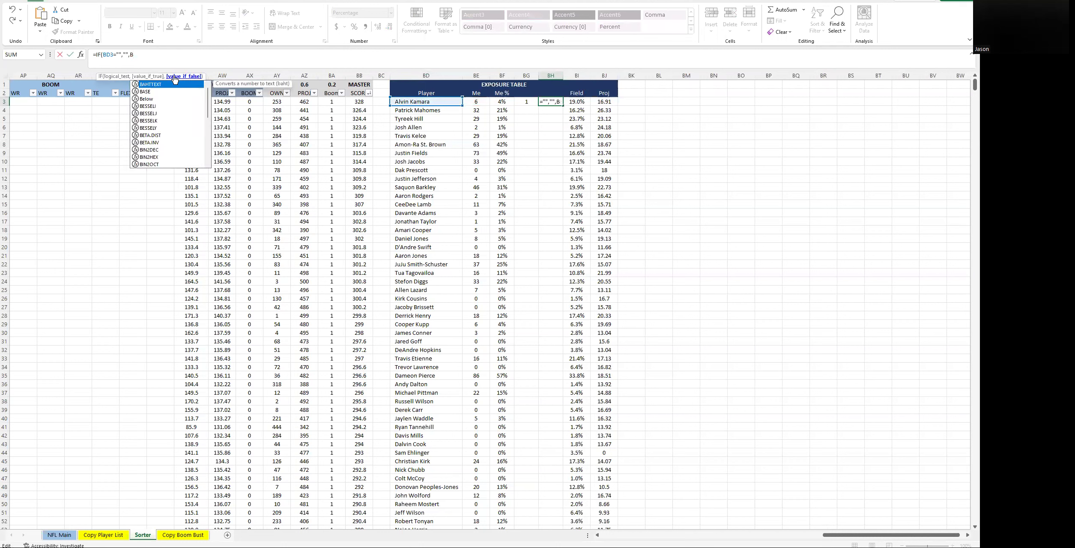
pyautogui.write('G')
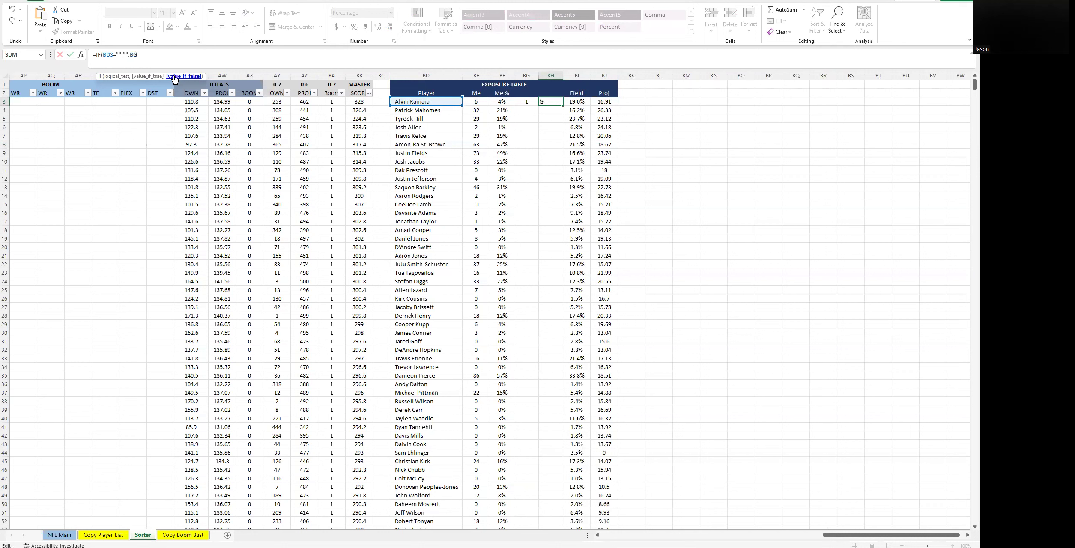
pyautogui.press('BackSpace')
pyautogui.write('20)')
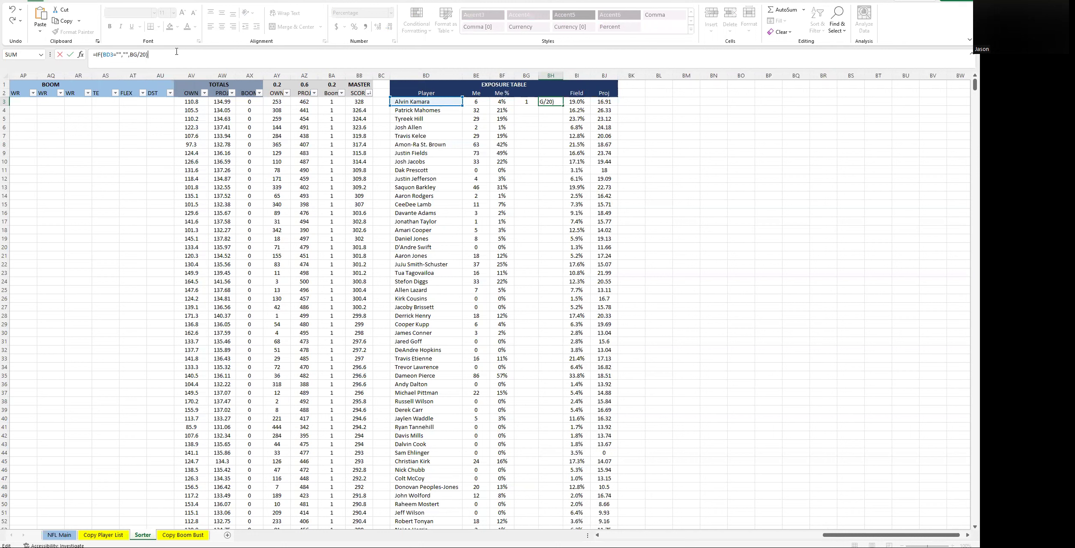
pyautogui.click(137, 56)
pyautogui.write('3')
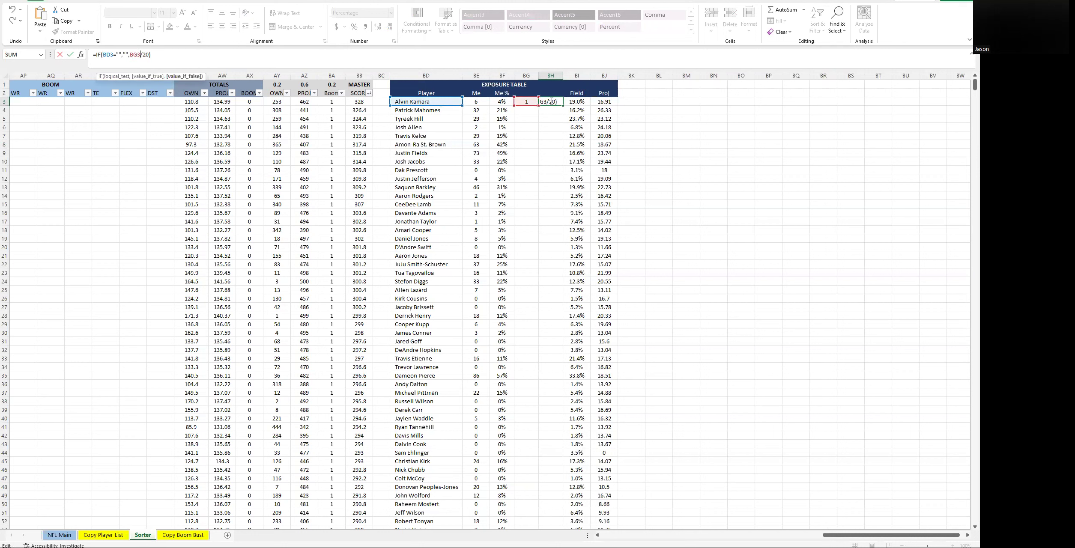
pyautogui.press('Return')
pyautogui.press('Up')
pyautogui.press('Left')
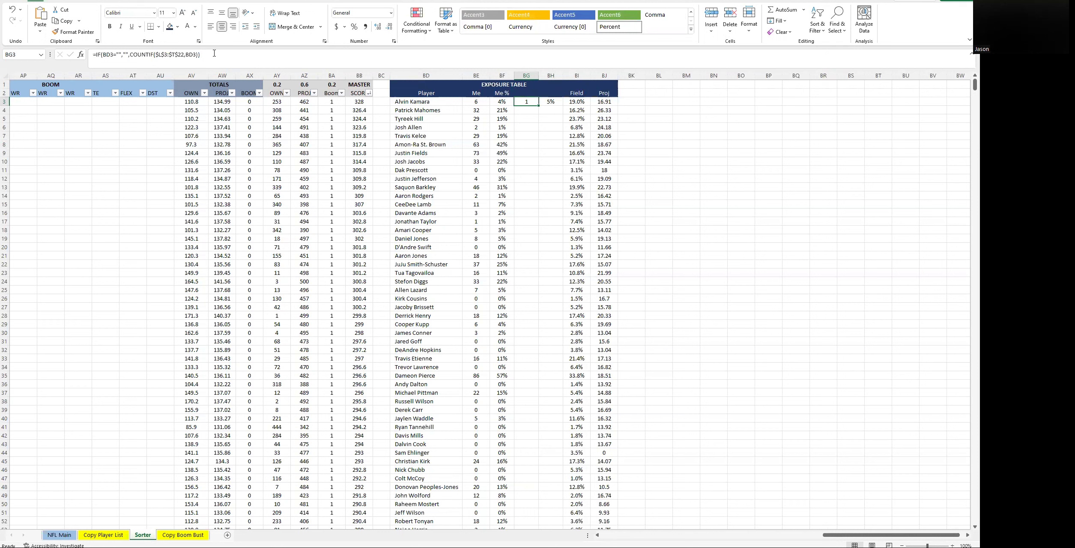
# Enter the headers Me 20 in BG2 and Me 20% in BH2
pyautogui.press('Left')
pyautogui.press('Left')
pyautogui.press('Left')
pyautogui.press('Left')
pyautogui.press('Right')
pyautogui.press('Right')
pyautogui.press('Right')
pyautogui.press('Right')
pyautogui.press('Right')
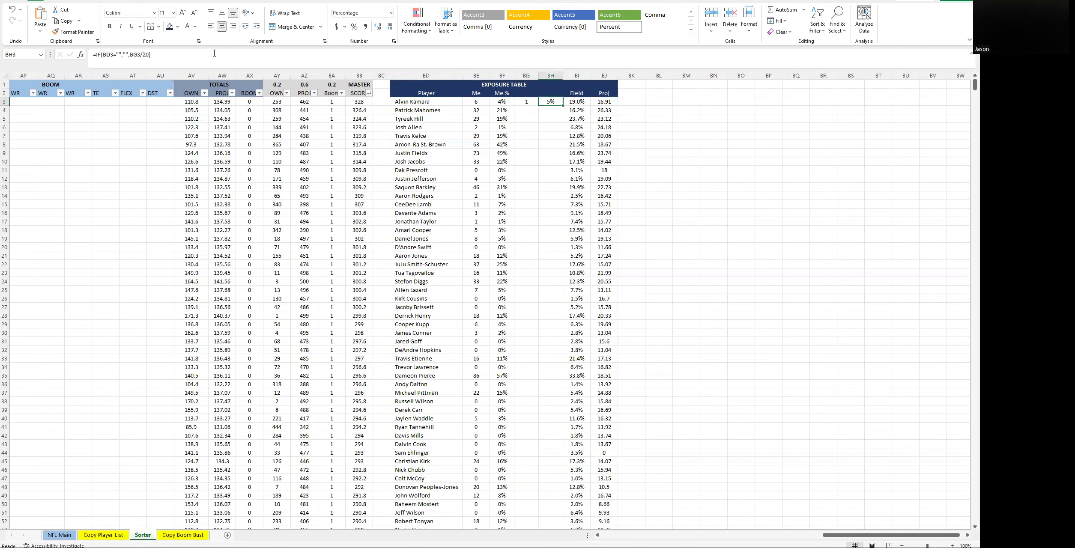
pyautogui.click(527, 101)
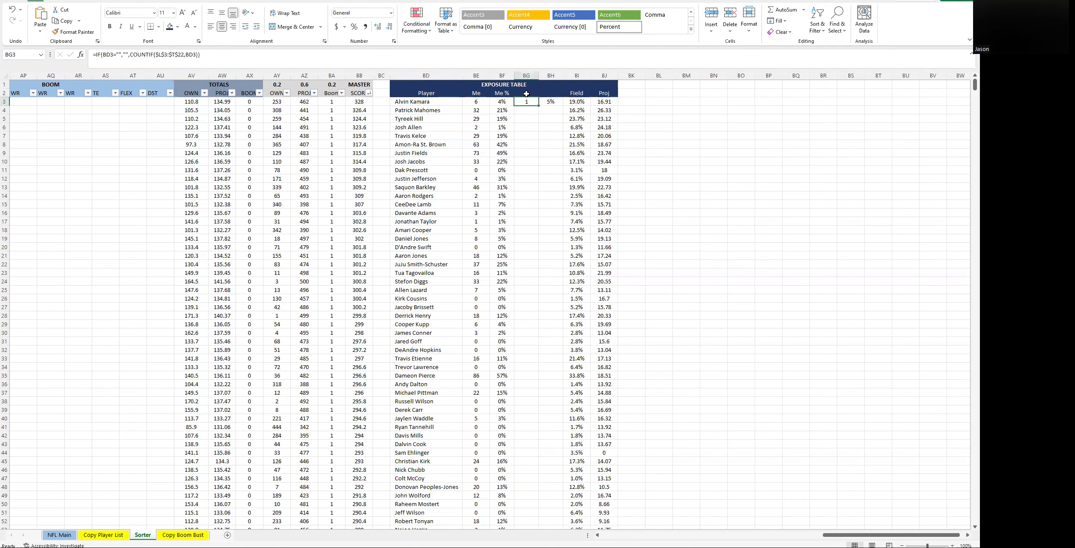
pyautogui.press('Up')
pyautogui.write('Me 20')
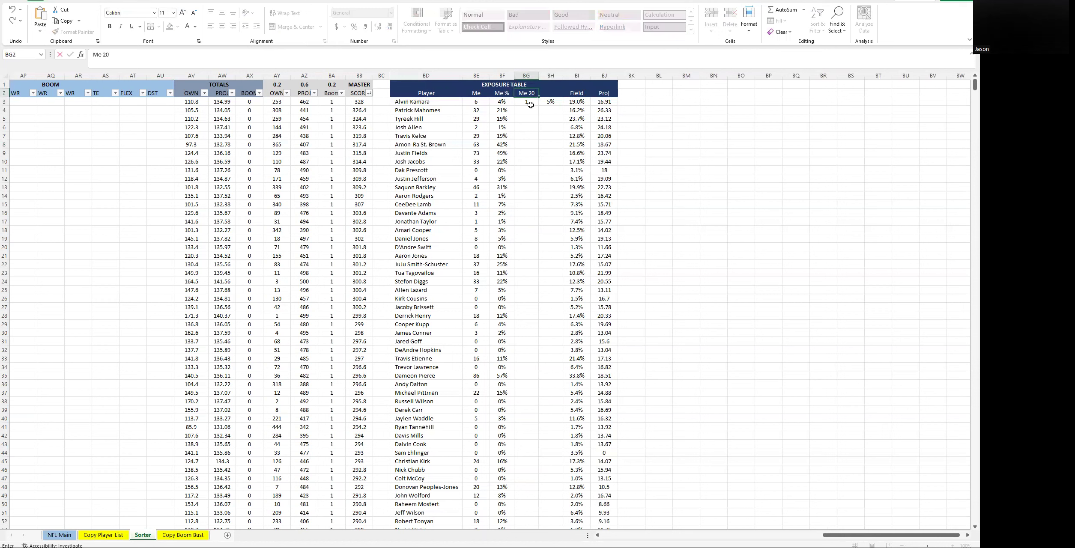
pyautogui.press('Tab')
pyautogui.write('Me')
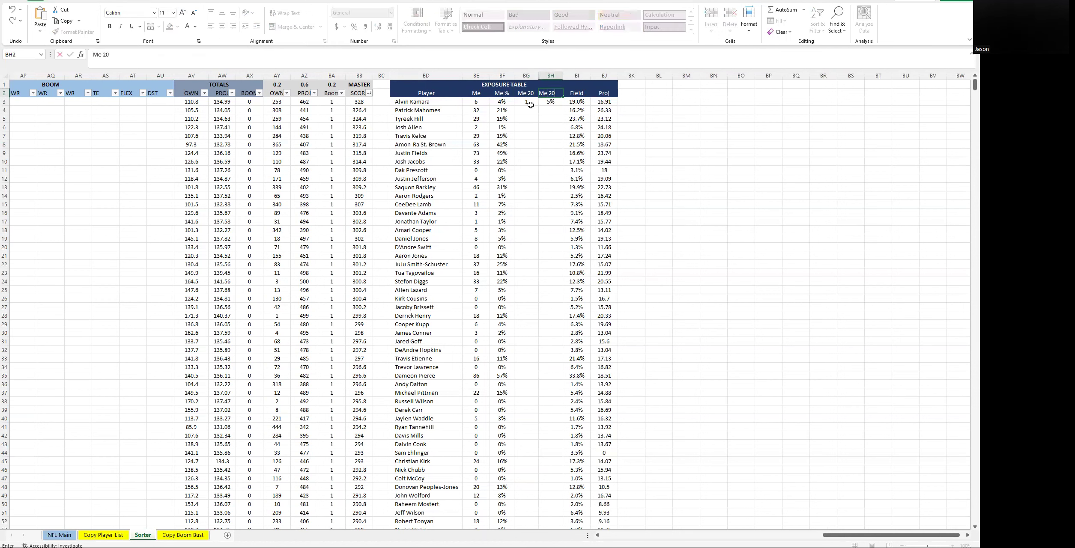
pyautogui.press('Return')
# Fill the BG3:BH3 formulas down the whole exposure table and spot-check the results
pyautogui.moveTo(529, 105); pyautogui.dragTo(565, 105)
pyautogui.doubleClick(565, 107)
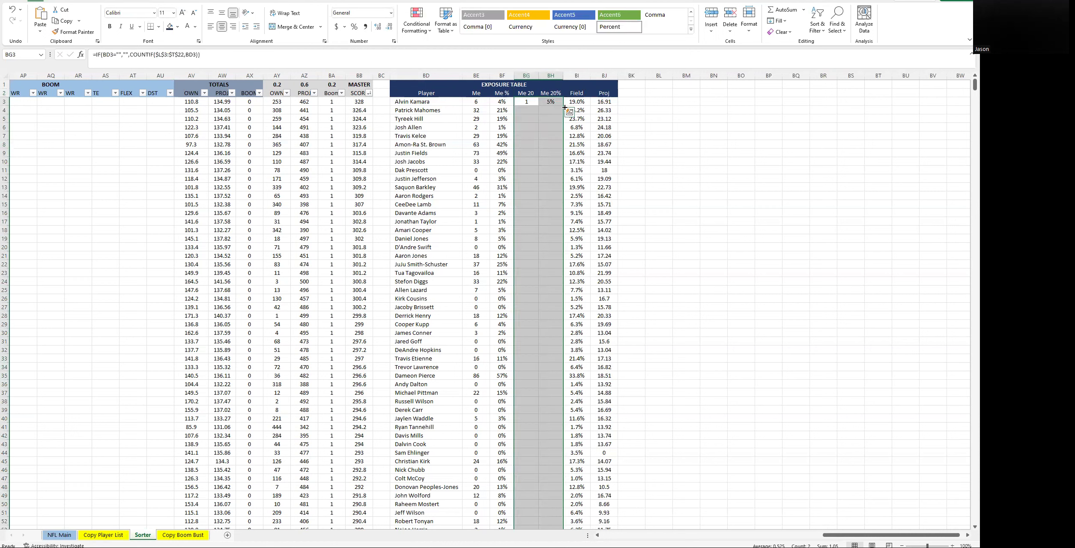
pyautogui.click(509, 240)
pyautogui.click(536, 153)
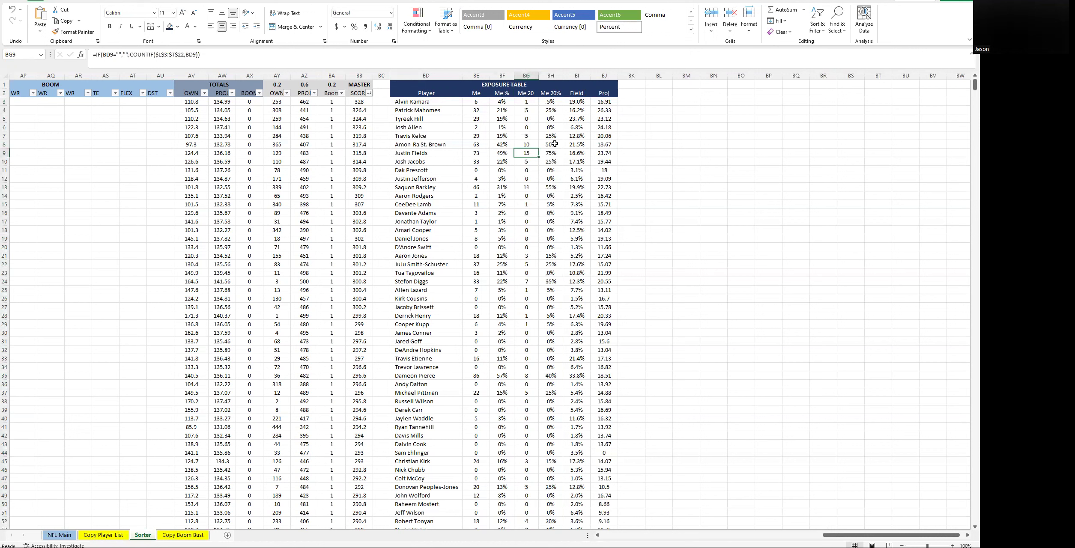
pyautogui.click(545, 111)
pyautogui.click(506, 102)
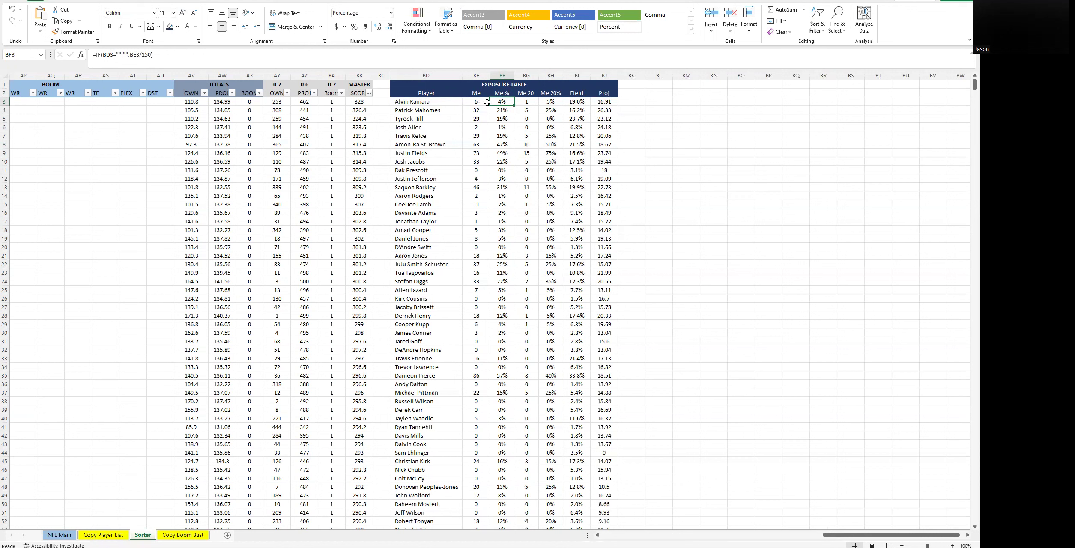
pyautogui.click(631, 96)
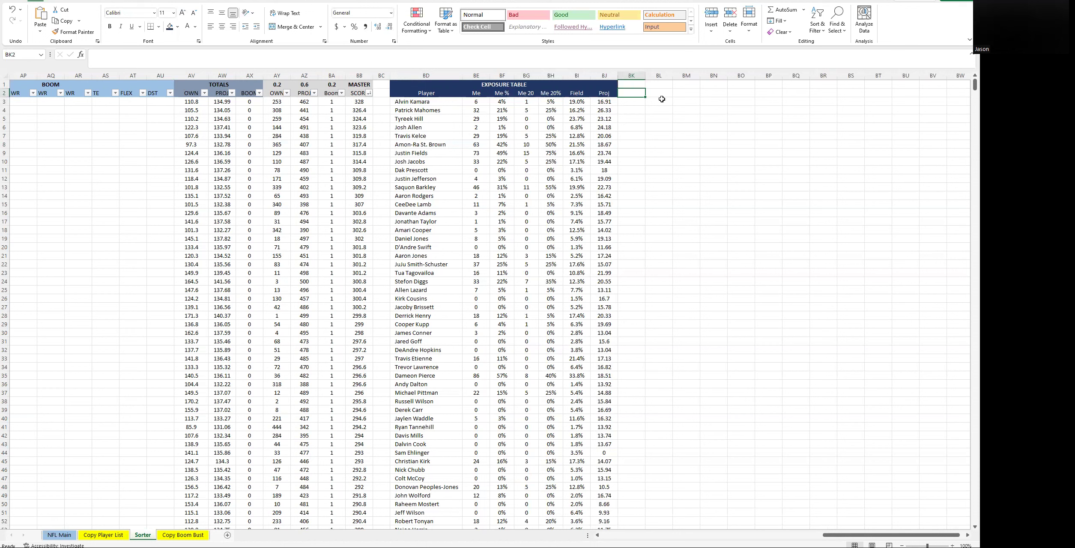
pyautogui.press('Left')
pyautogui.press('Left')
pyautogui.press('Left')
pyautogui.press('Left')
pyautogui.press('Left')
pyautogui.press('Down')
pyautogui.press('Left')
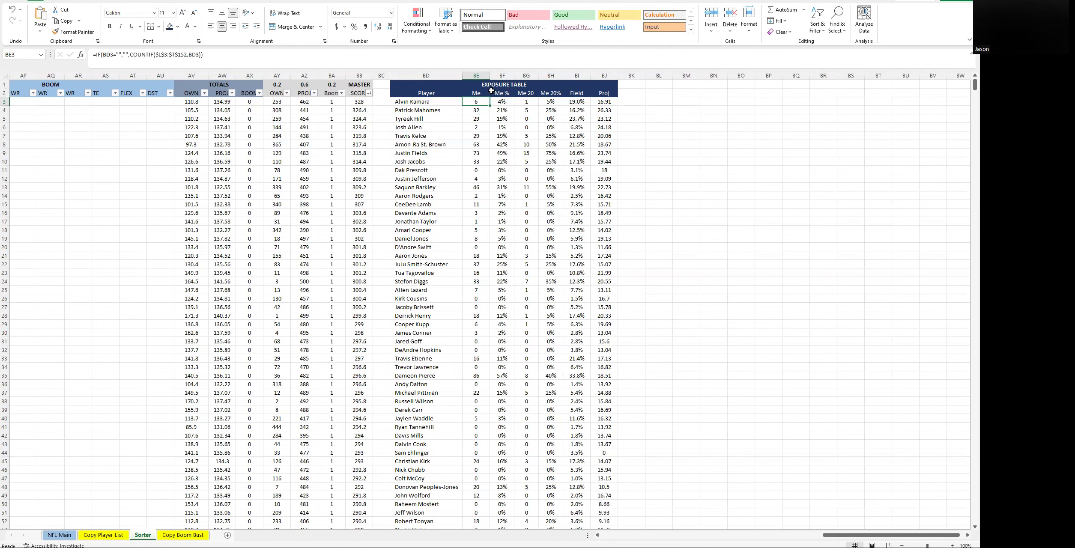
pyautogui.click(637, 109)
pyautogui.click(552, 94)
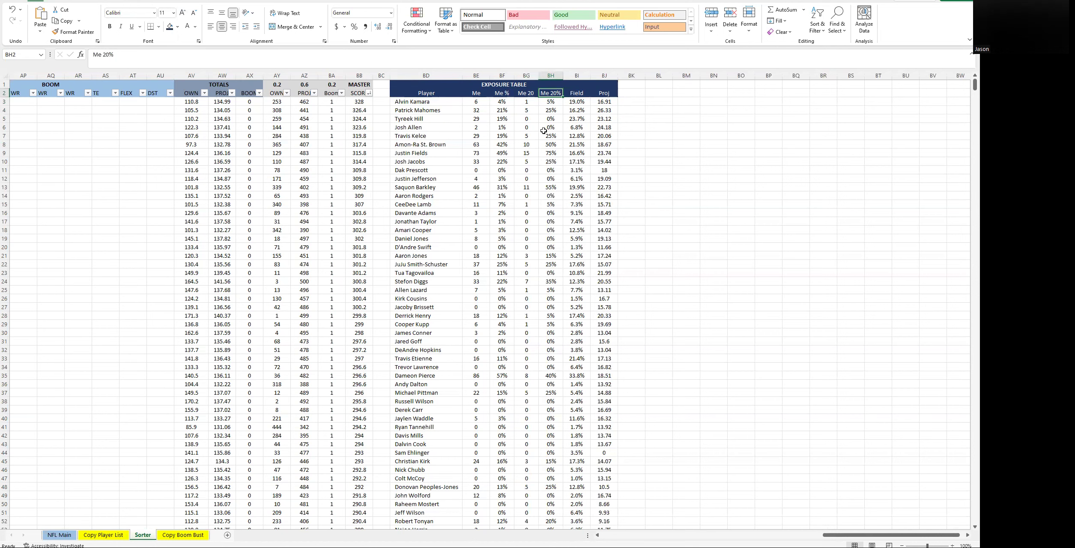
pyautogui.click(642, 198)
pyautogui.moveTo(858, 538); pyautogui.dragTo(751, 538)
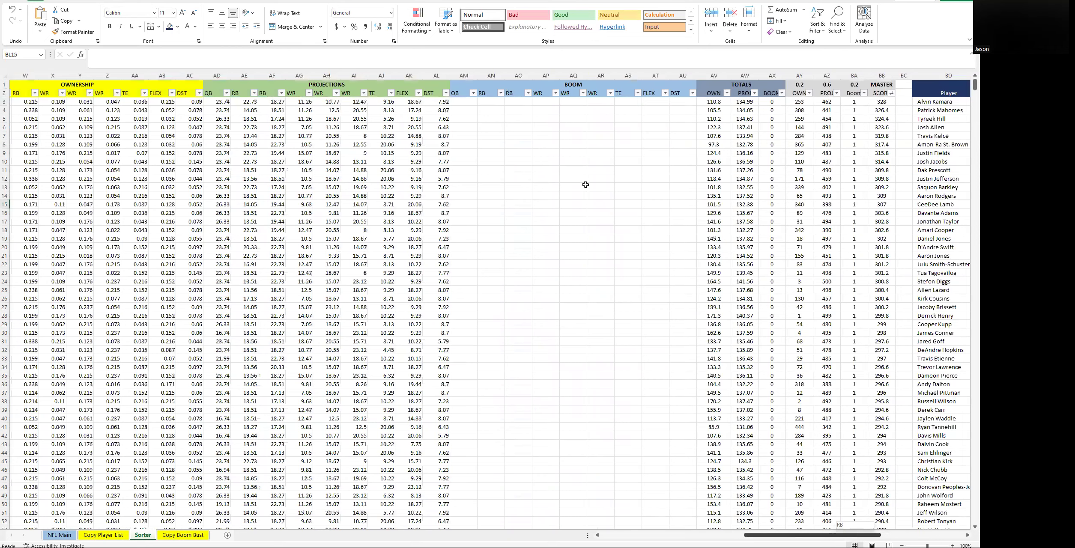
pyautogui.hscroll(5, 586, 184)
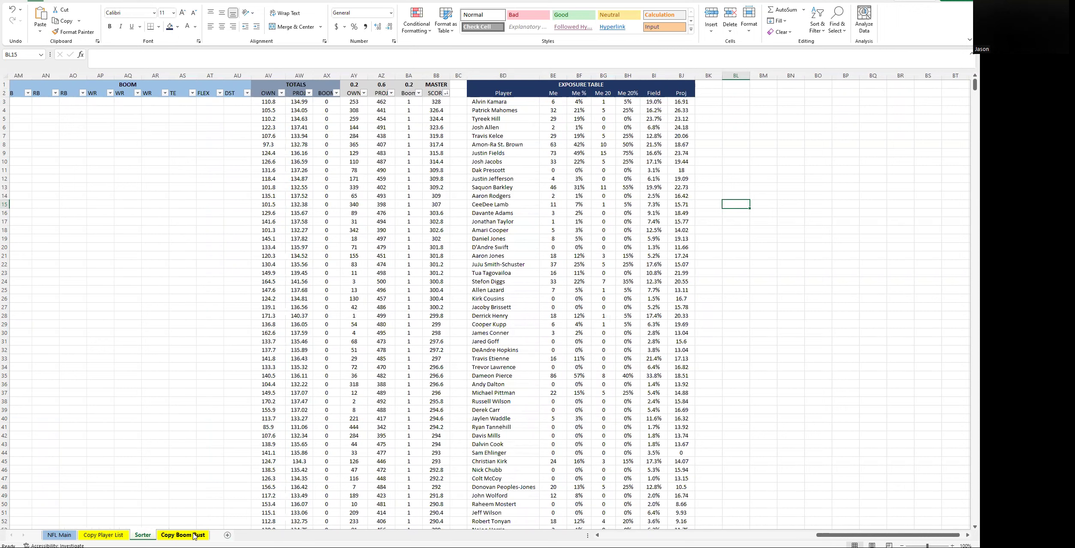
# Clear the Own%, Score and Val data from X3:Z down to the last player on Copy Player List
pyautogui.click(98, 536)
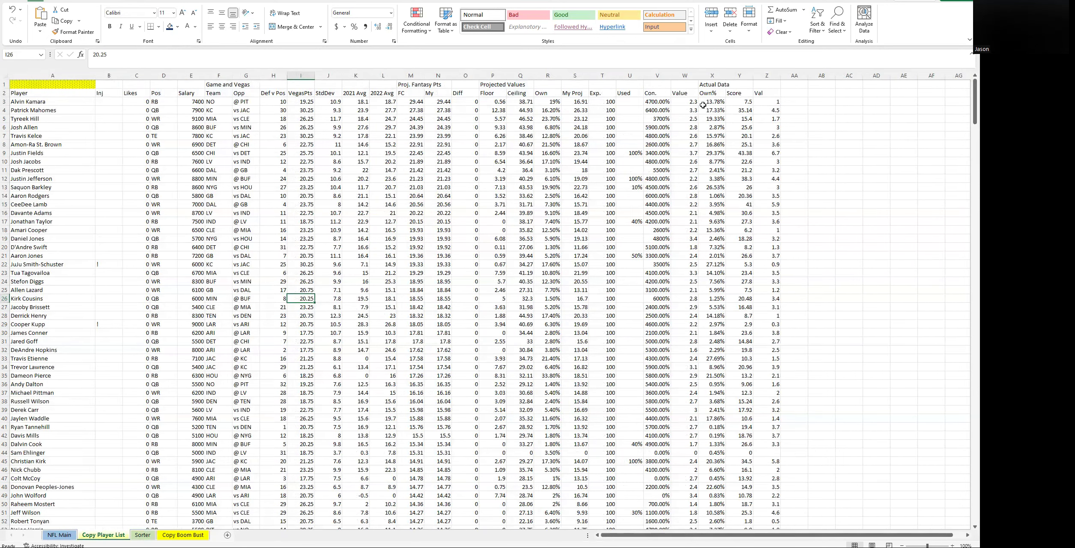
pyautogui.moveTo(713, 102); pyautogui.dragTo(775, 107)
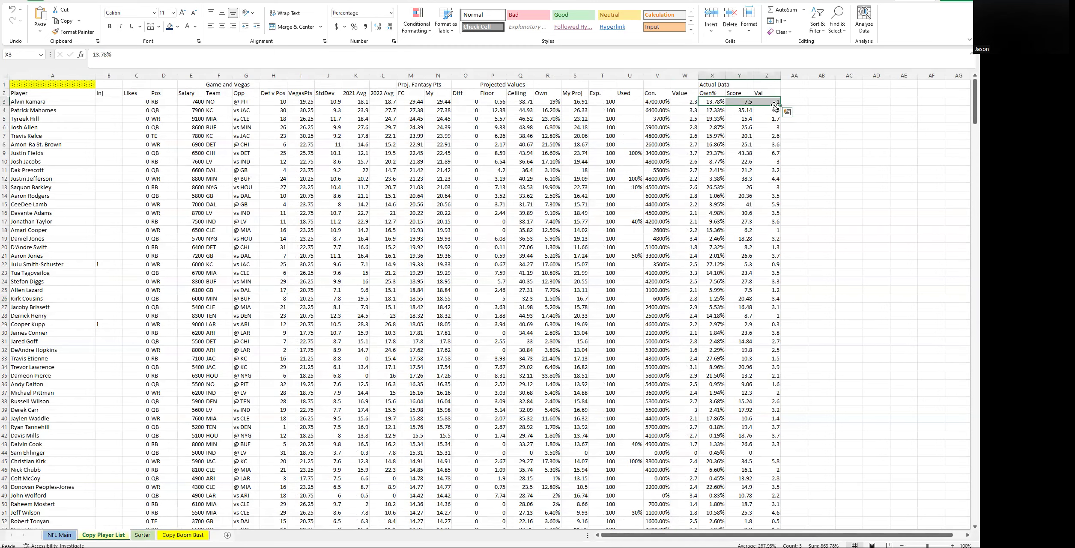
pyautogui.hotkey('ctrl', 'shift', 'Down')
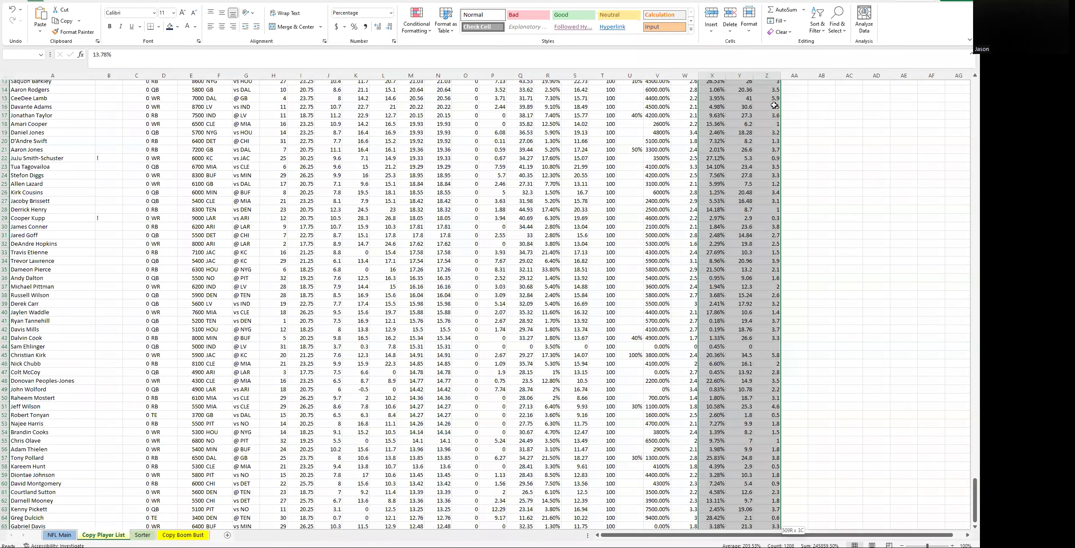
pyautogui.press('Delete')
pyautogui.click(684, 110)
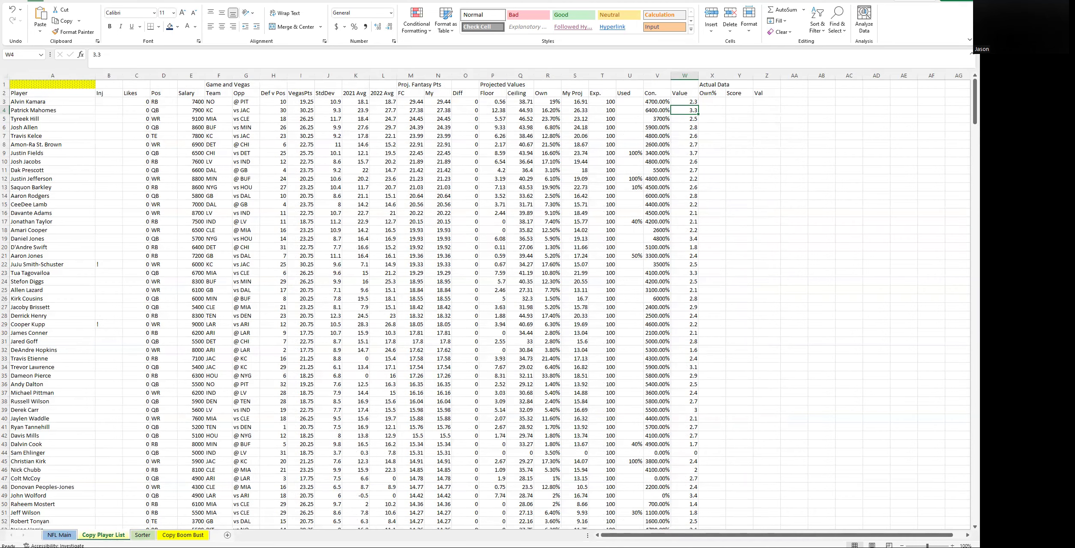
# Add a new blank sheet from the Sorter sheet
pyautogui.click(144, 535)
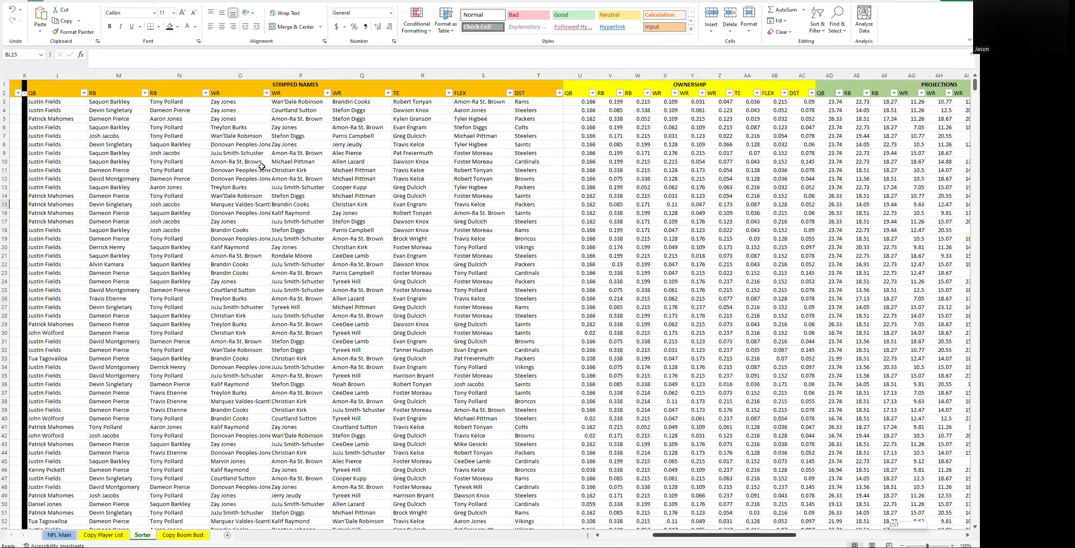
pyautogui.moveTo(724, 535); pyautogui.dragTo(838, 535)
pyautogui.moveTo(822, 535); pyautogui.dragTo(656, 535)
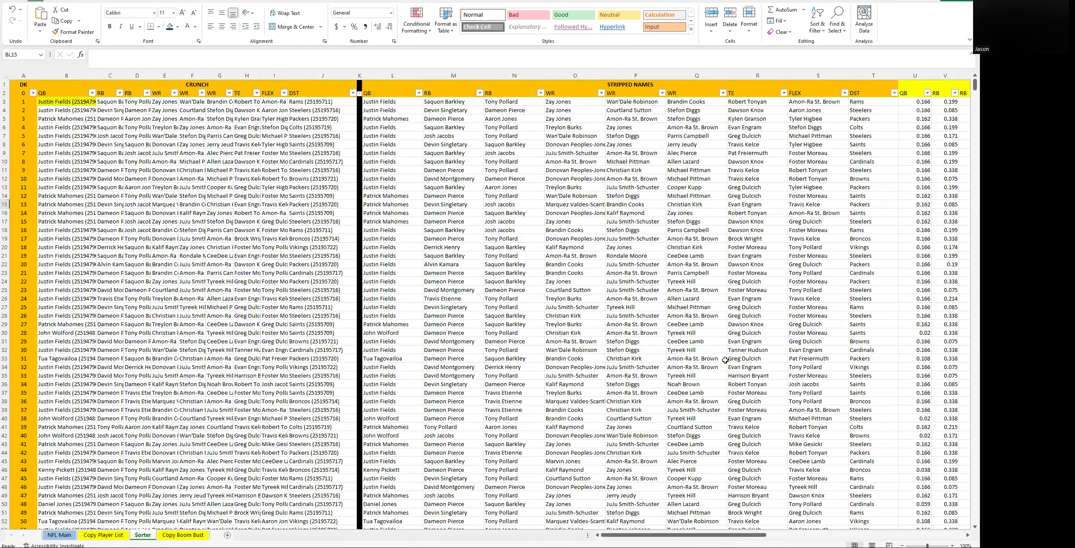
pyautogui.hscroll(10, 768, 375)
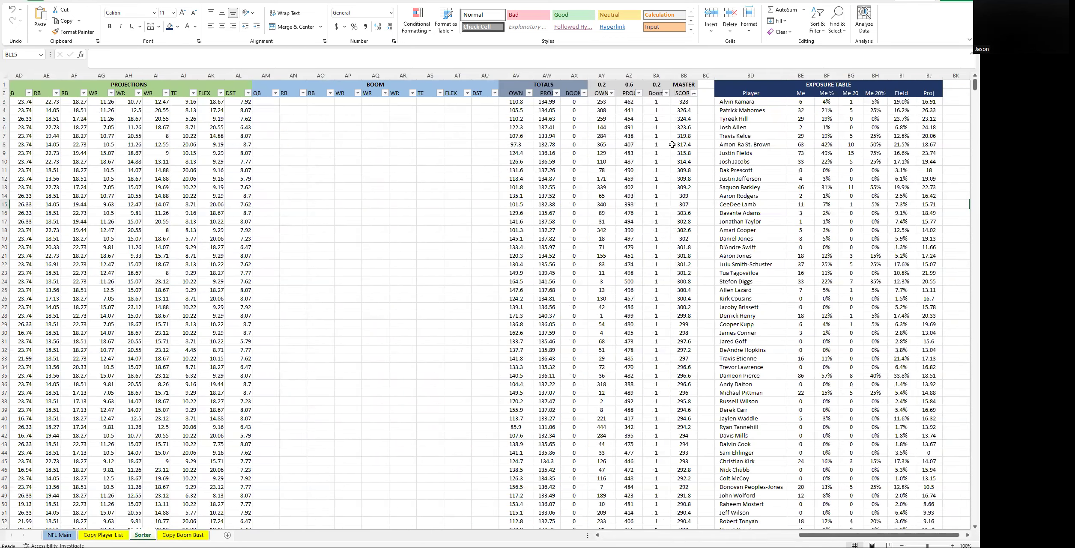
pyautogui.click(227, 535)
# Move Sheet1 last and give it the yellow A1 header from Copy Boom Bust, emptied, with column A widened
pyautogui.moveTo(177, 537); pyautogui.dragTo(232, 537)
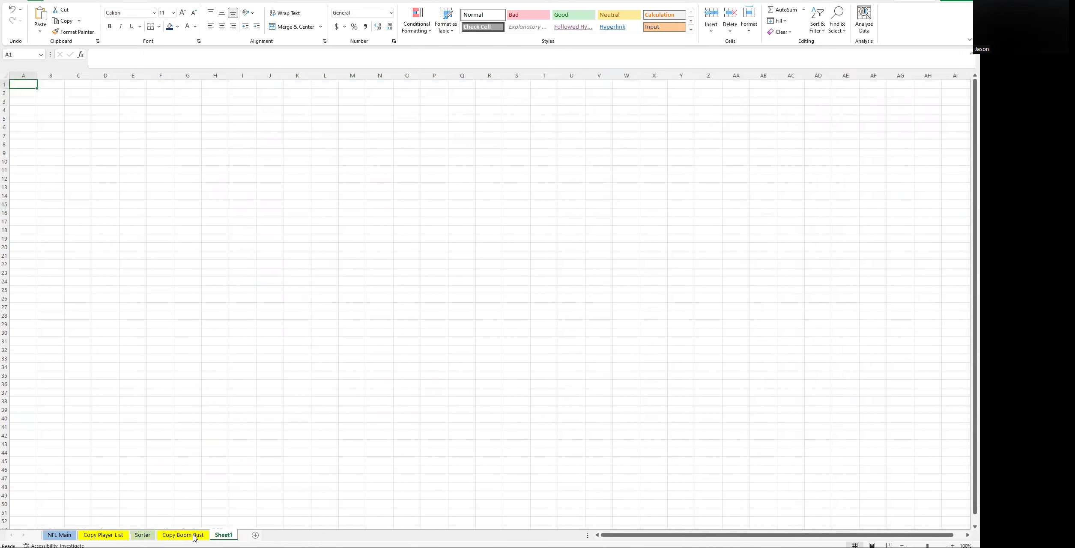
pyautogui.click(194, 539)
pyautogui.click(71, 86)
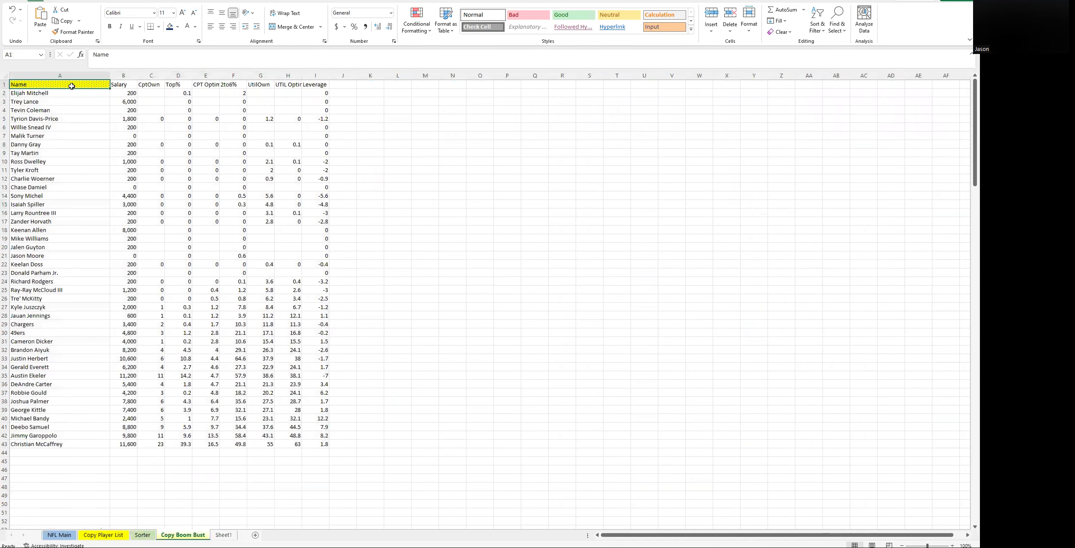
pyautogui.hotkey('ctrl', 'c')
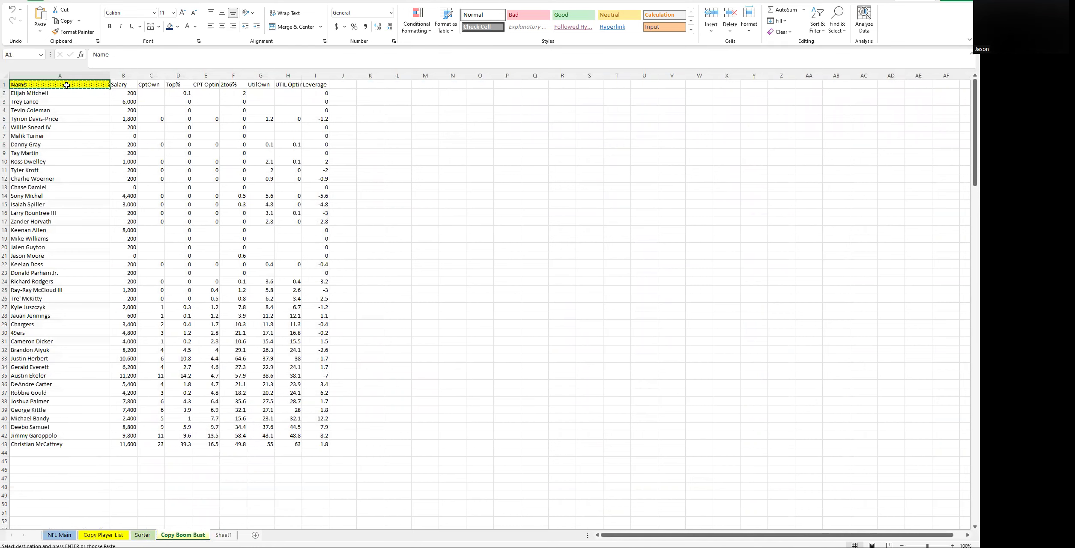
pyautogui.click(218, 535)
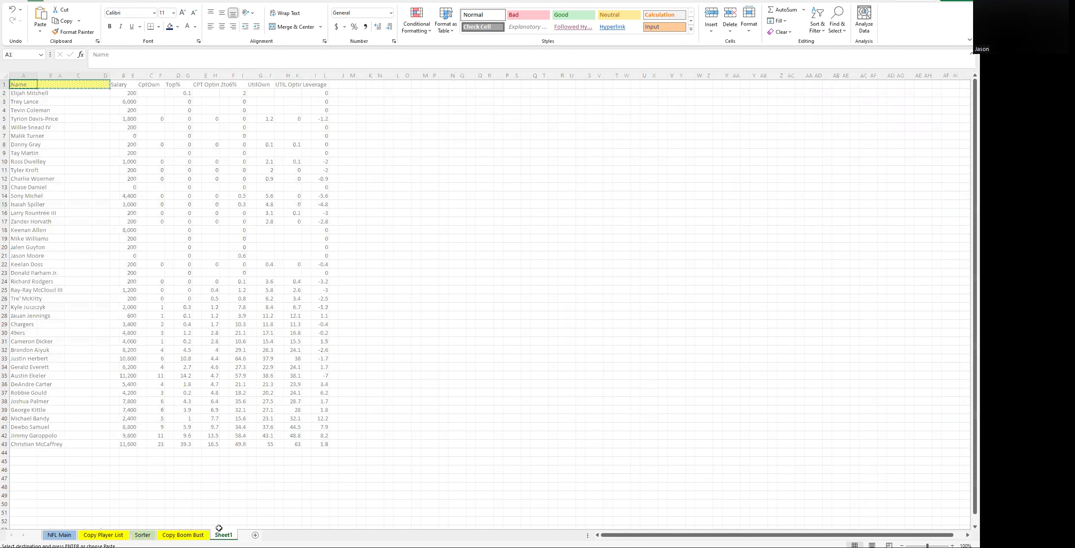
pyautogui.click(45, 92)
pyautogui.moveTo(37, 76); pyautogui.dragTo(75, 76)
pyautogui.press('Delete')
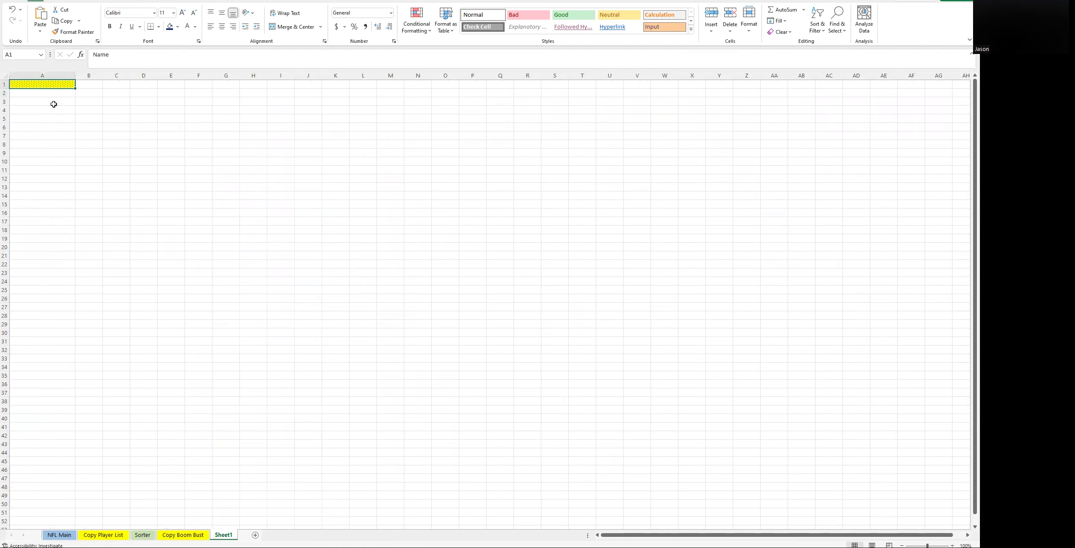
pyautogui.press('Down')
# Colour the Sheet1 tab and rename the sheet to Actuals
pyautogui.rightClick(232, 535)
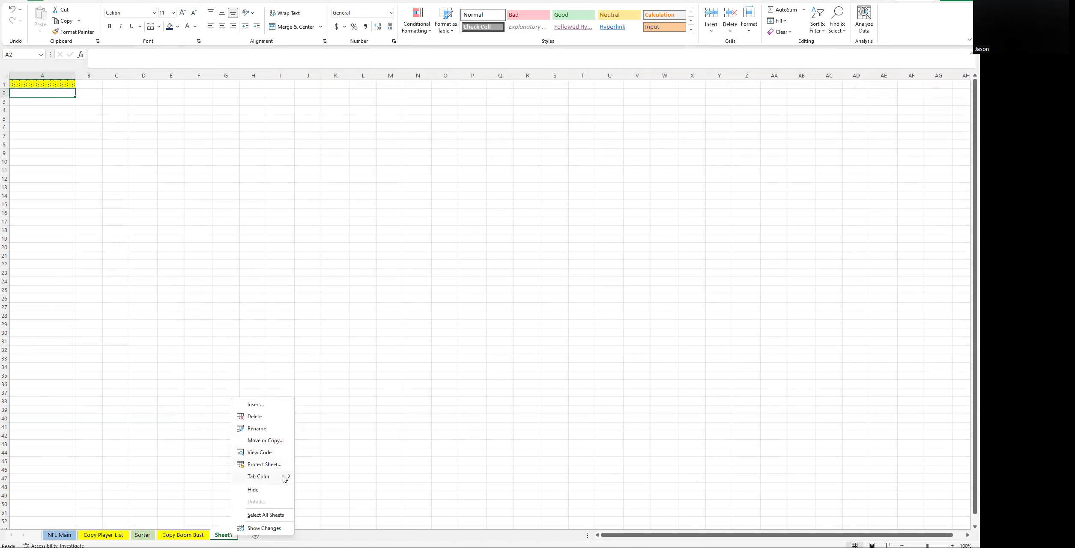
pyautogui.moveTo(285, 479)
pyautogui.click(315, 488)
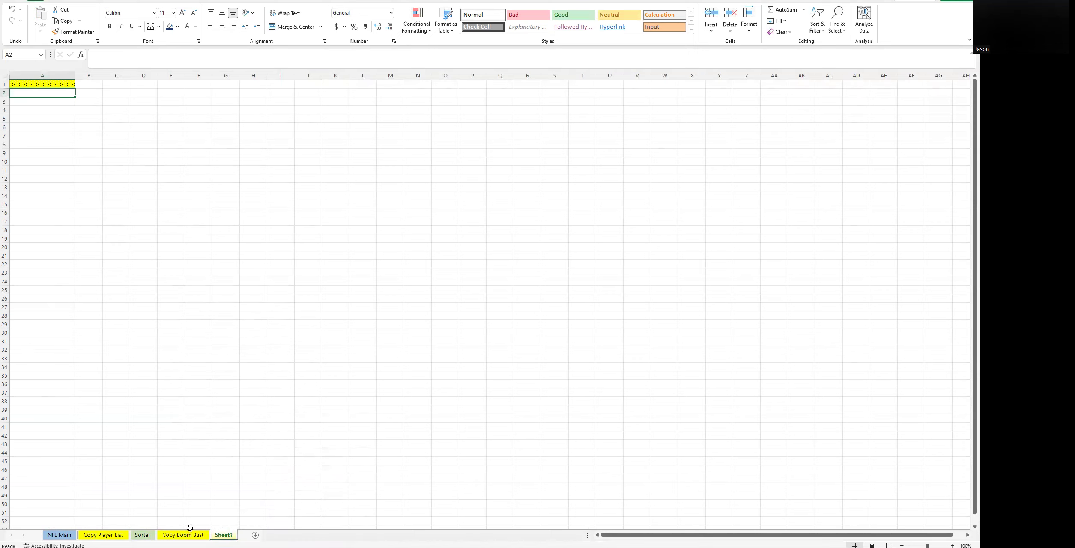
pyautogui.rightClick(223, 538)
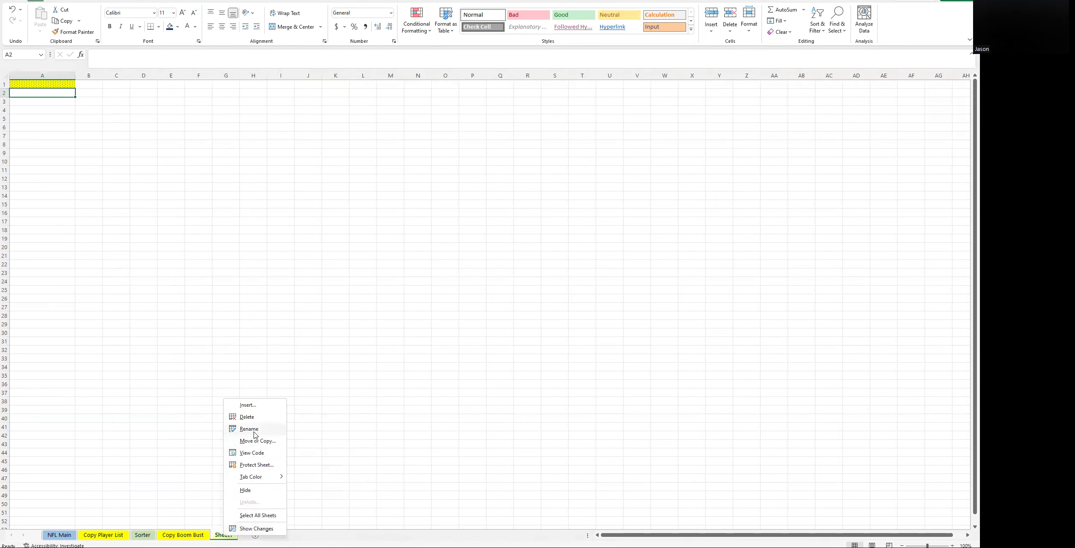
pyautogui.click(253, 429)
pyautogui.write('Actuals')
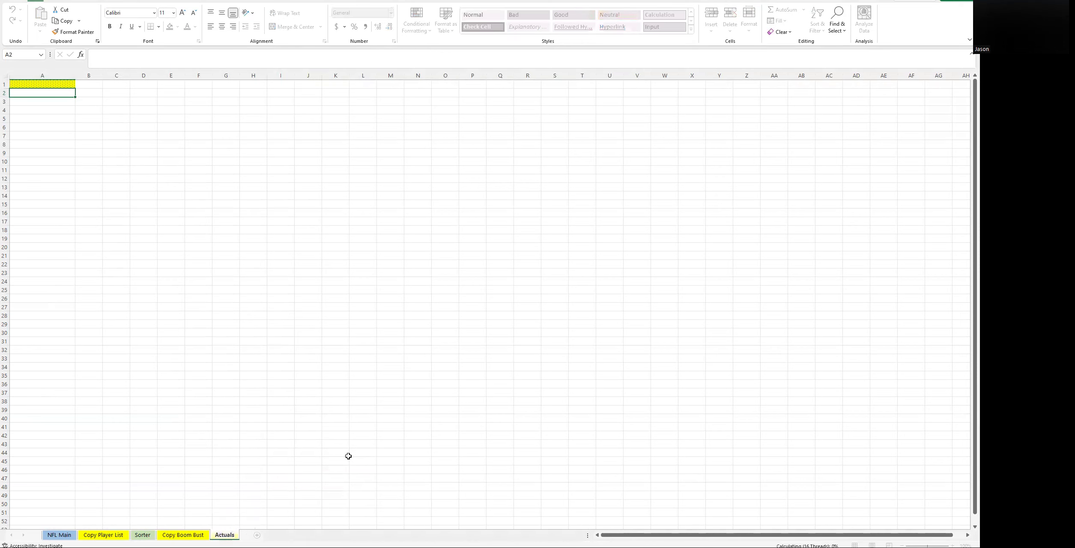
pyautogui.press('Return')
pyautogui.click(280, 487)
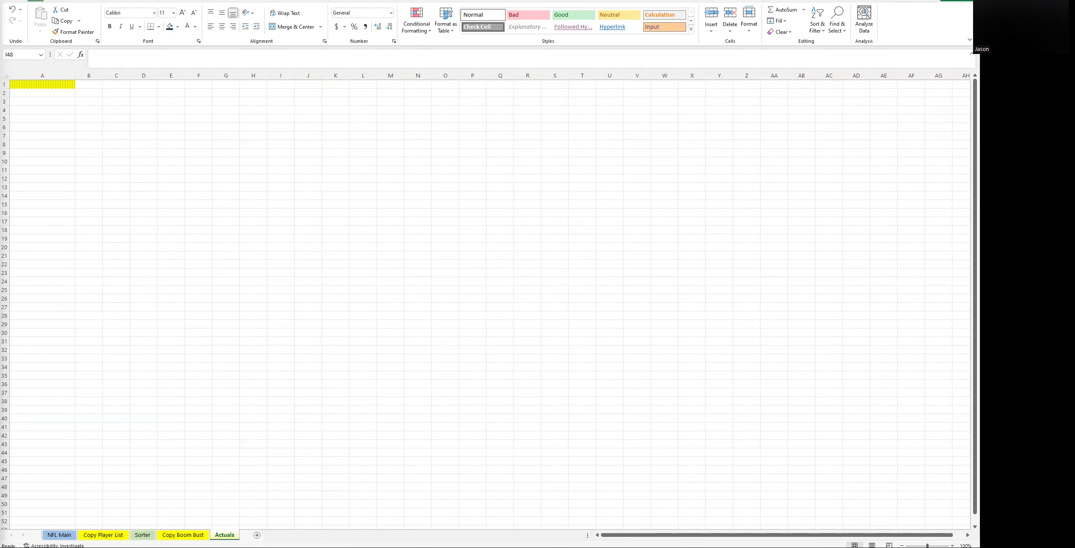
# Paste the player table into Actuals at A1, confirming Own% and Score values like 17.33% and 35.14
pyautogui.click(160, 241)
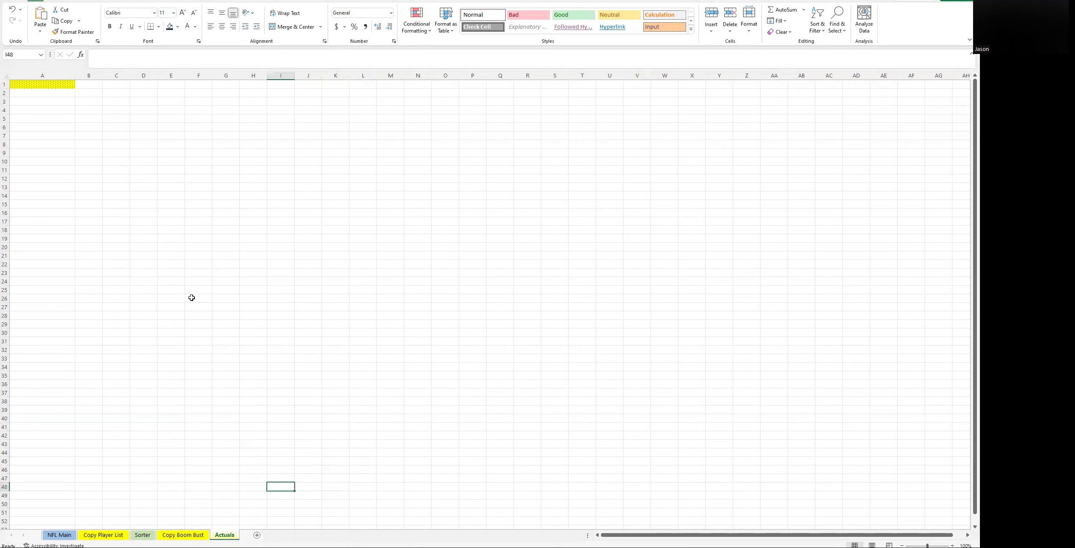
pyautogui.click(45, 83)
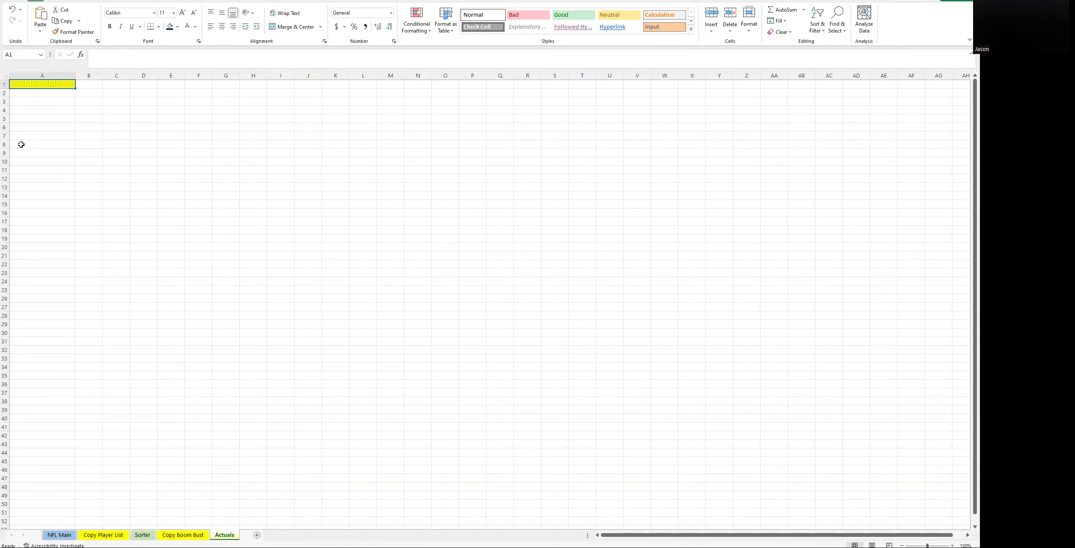
pyautogui.hotkey('ctrl', 'v')
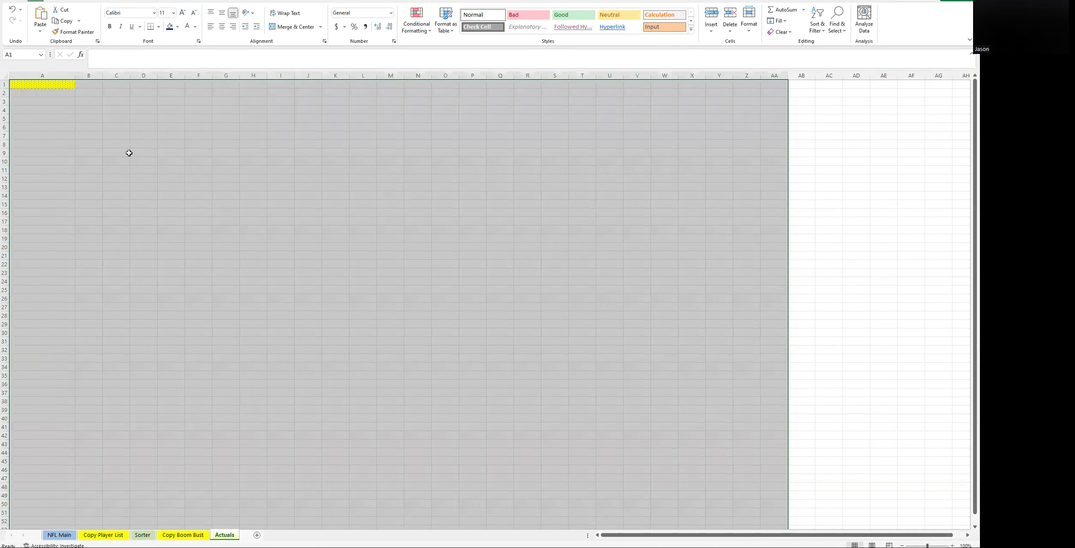
pyautogui.click(274, 340)
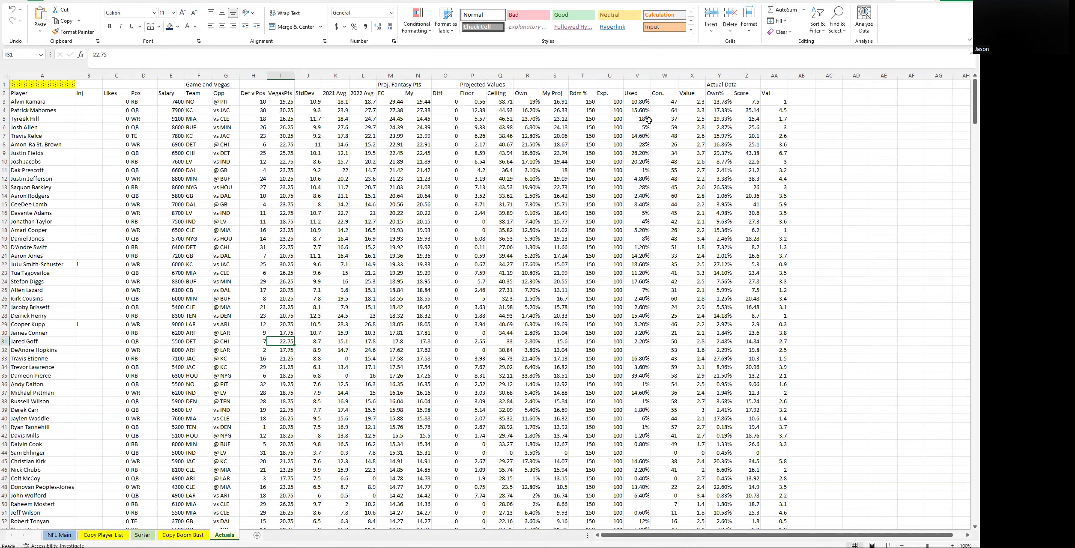
pyautogui.click(750, 111)
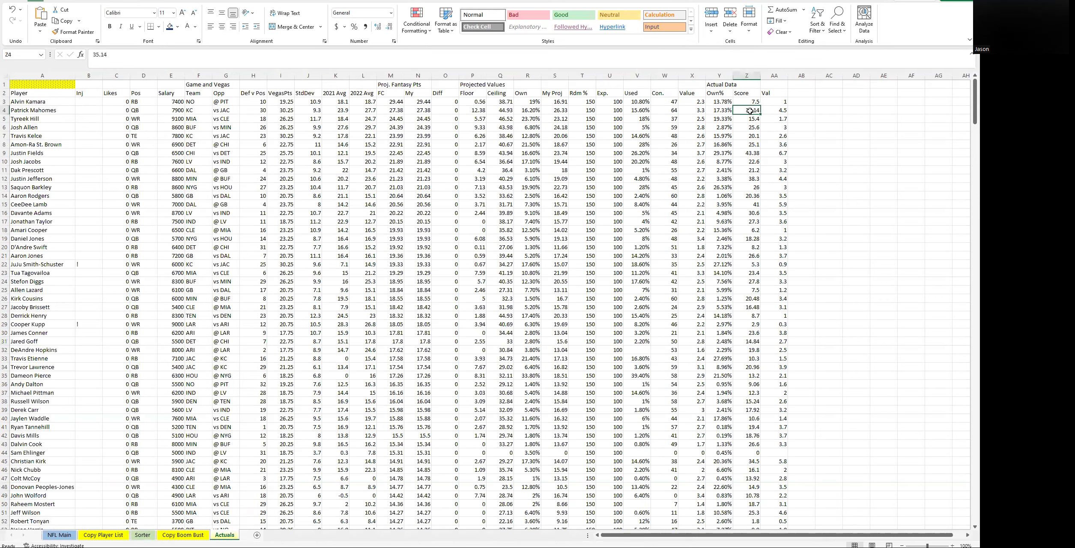
pyautogui.click(712, 212)
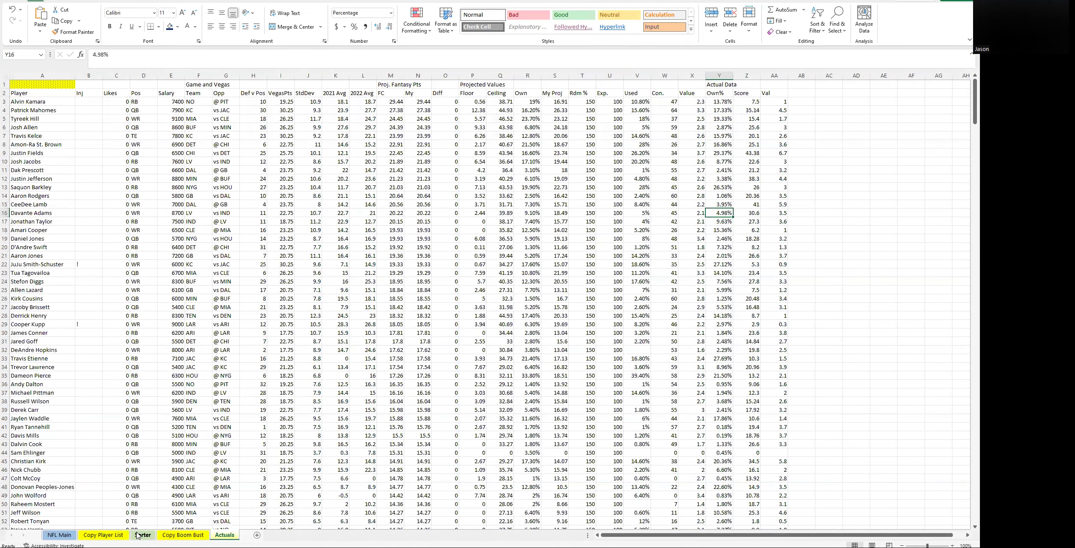
pyautogui.click(59, 535)
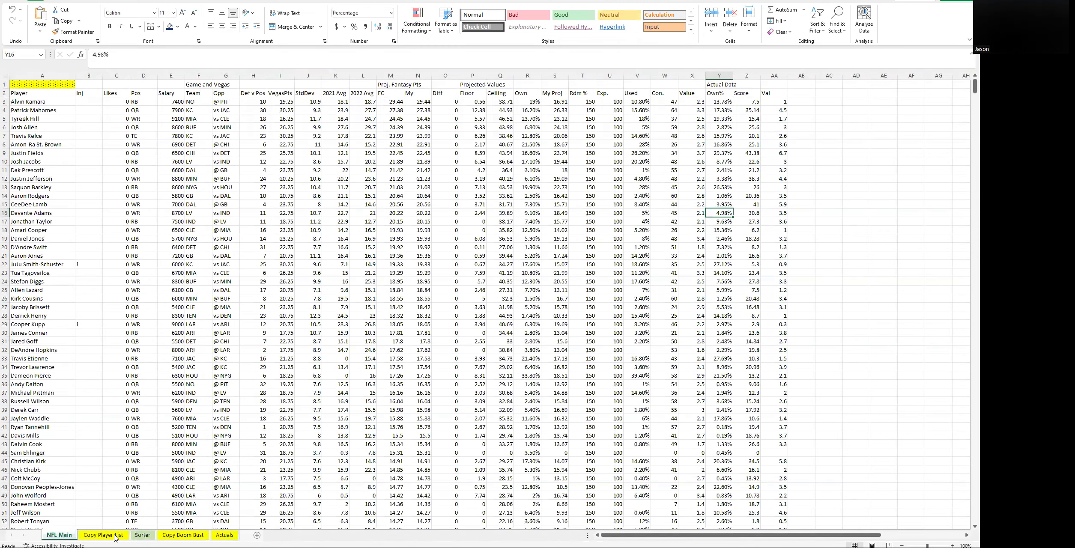
# Type the heading Actuals into AQ2 on NFL Main
pyautogui.moveTo(604, 538); pyautogui.dragTo(957, 536)
pyautogui.hscroll(5, 231, 285)
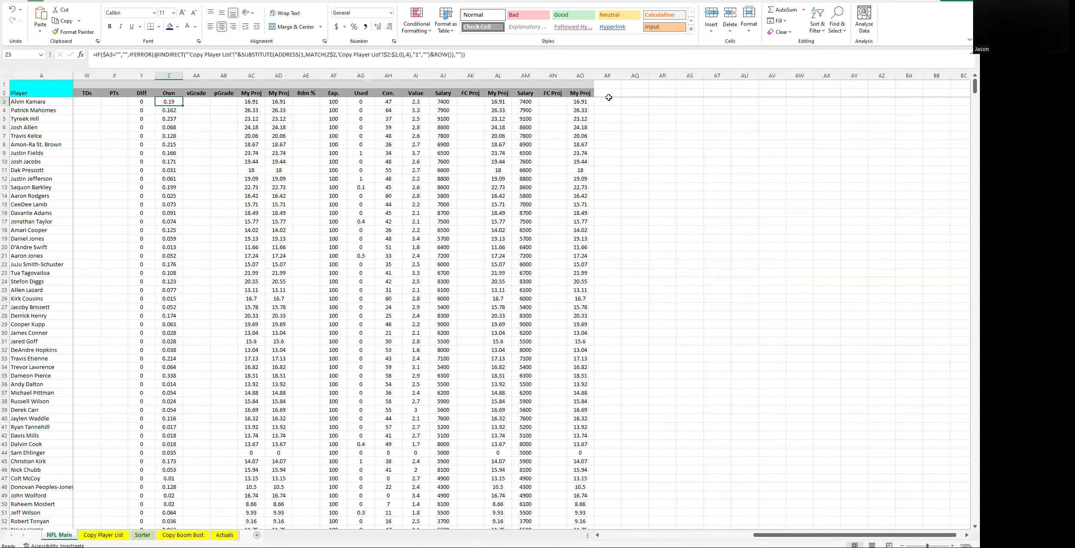
pyautogui.click(635, 92)
pyautogui.write('Actuals')
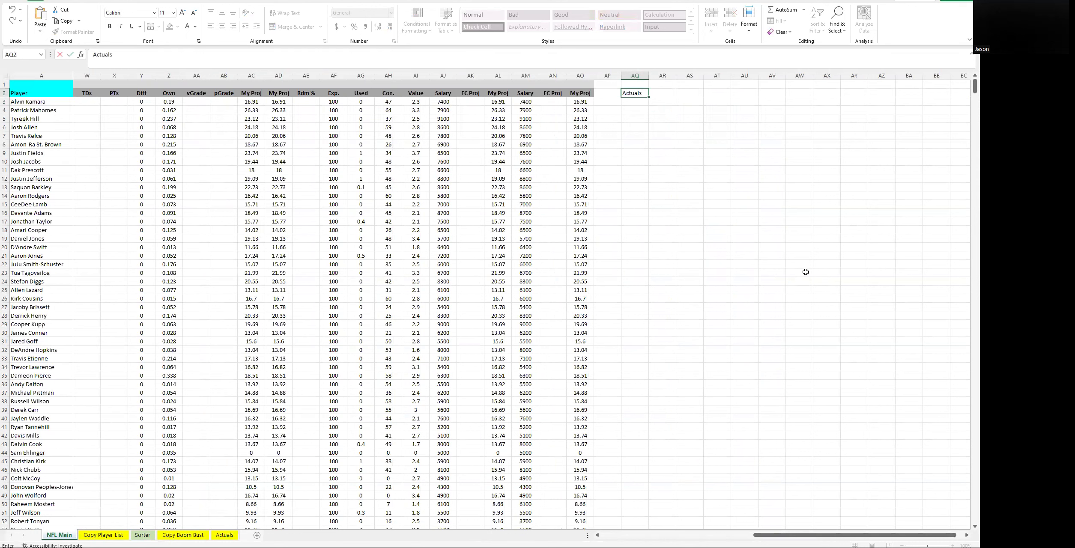
pyautogui.press('Return')
pyautogui.press('Up')
pyautogui.press('Up')
pyautogui.press('Left')
pyautogui.press('Left')
pyautogui.press('Right')
pyautogui.press('Right')
pyautogui.press('Down')
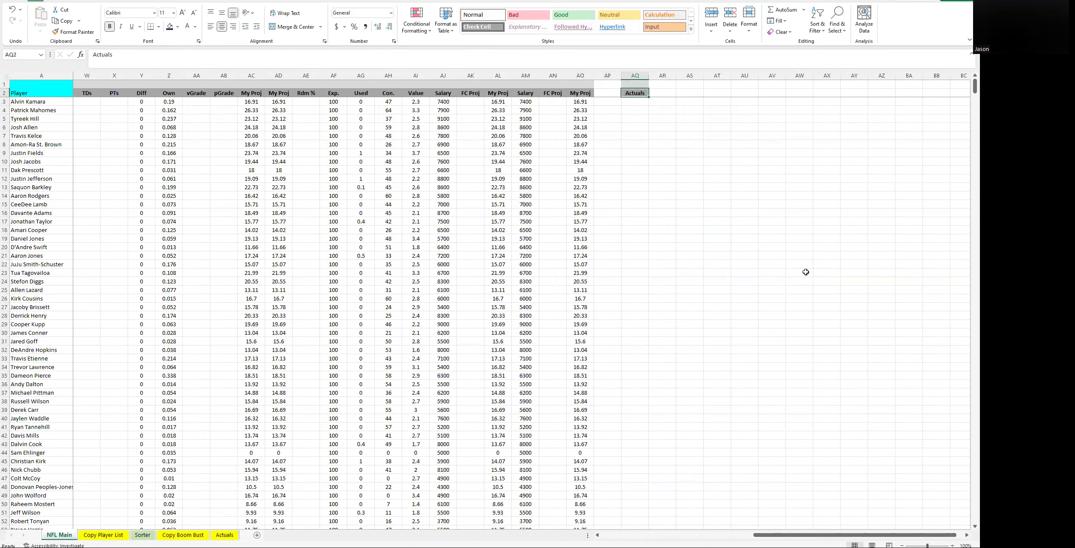
pyautogui.press('Down')
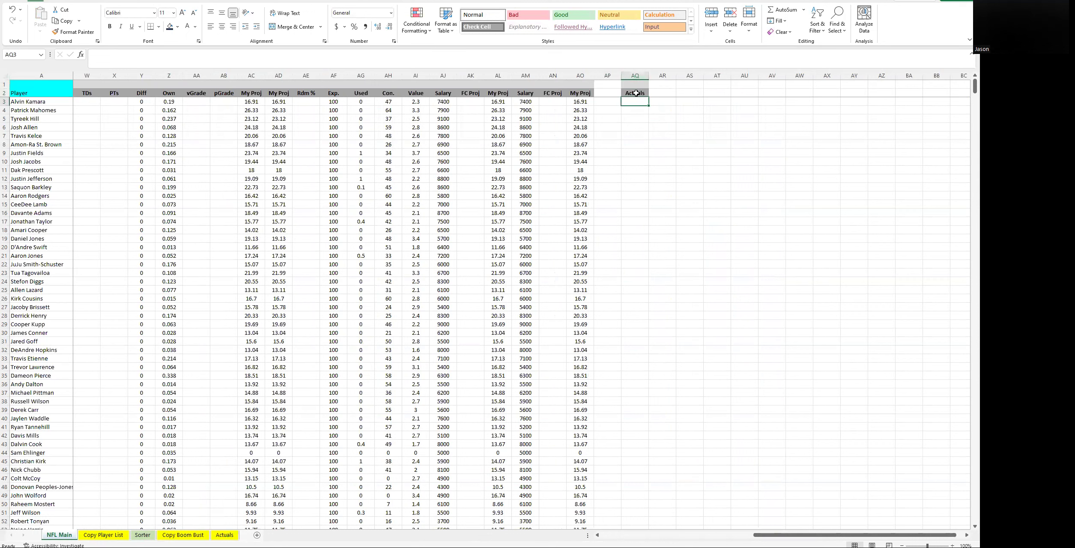
# Start the AQ3 lookup formula =IF(A3="","",INDEX( after checking the AO3 formula and Actuals layout
pyautogui.click(586, 101)
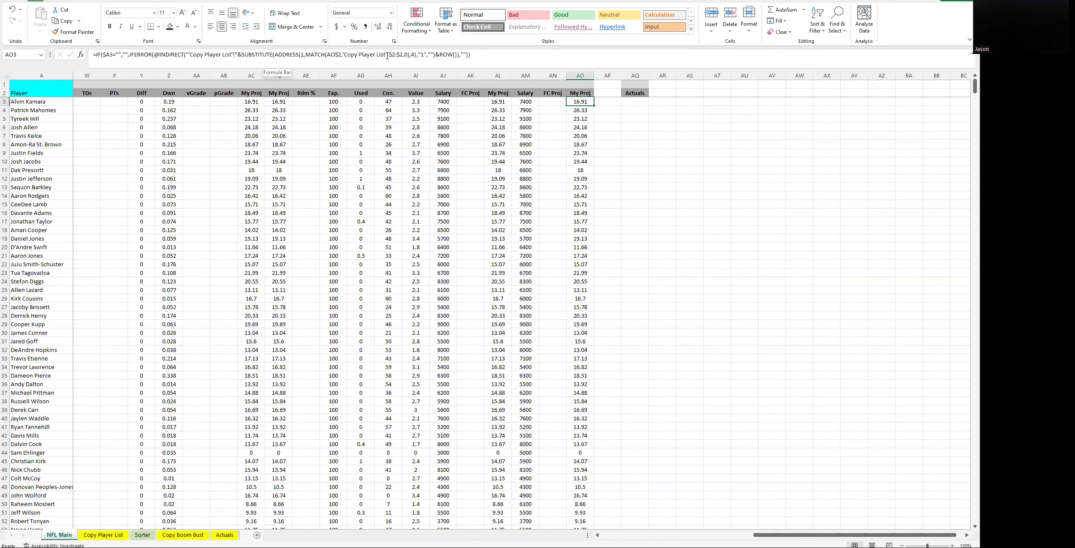
pyautogui.click(608, 118)
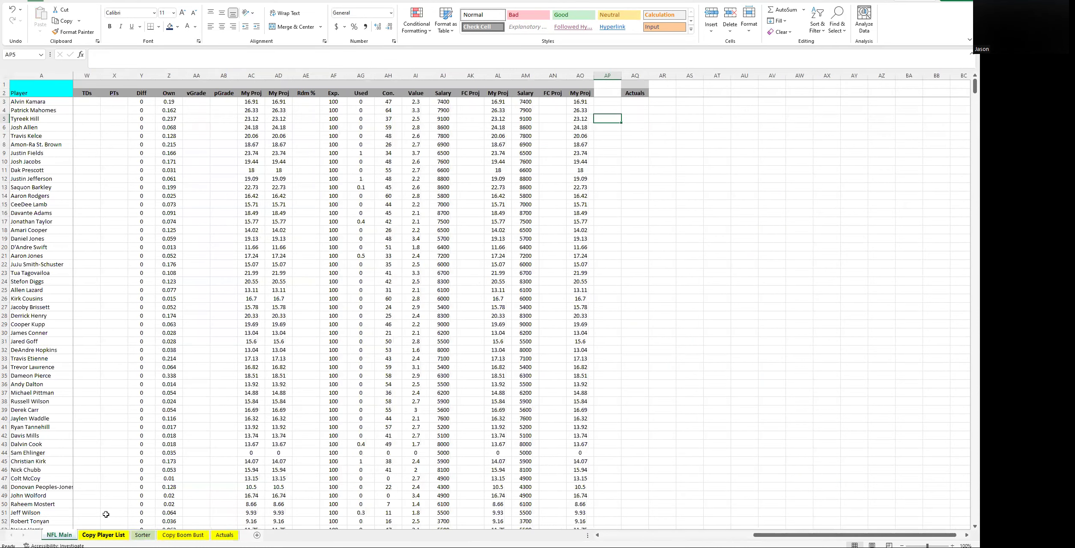
pyautogui.hotkey('ctrl', 'pagedown')
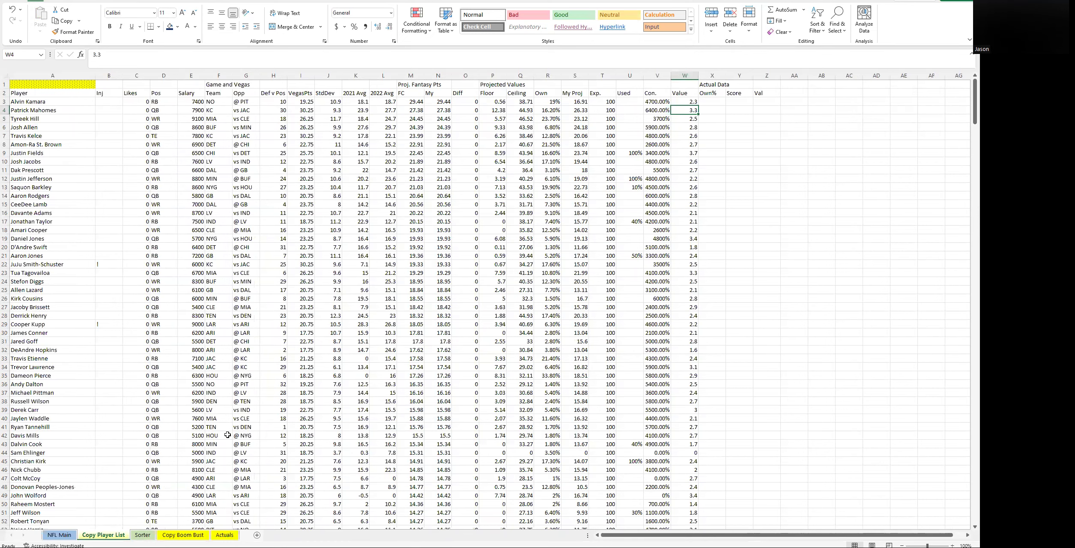
pyautogui.click(56, 534)
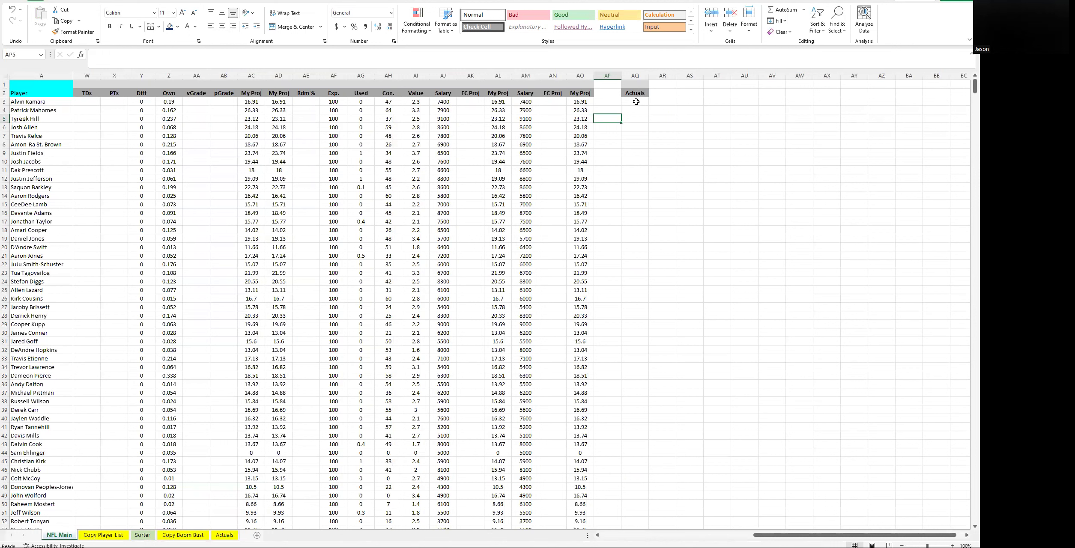
pyautogui.click(625, 103)
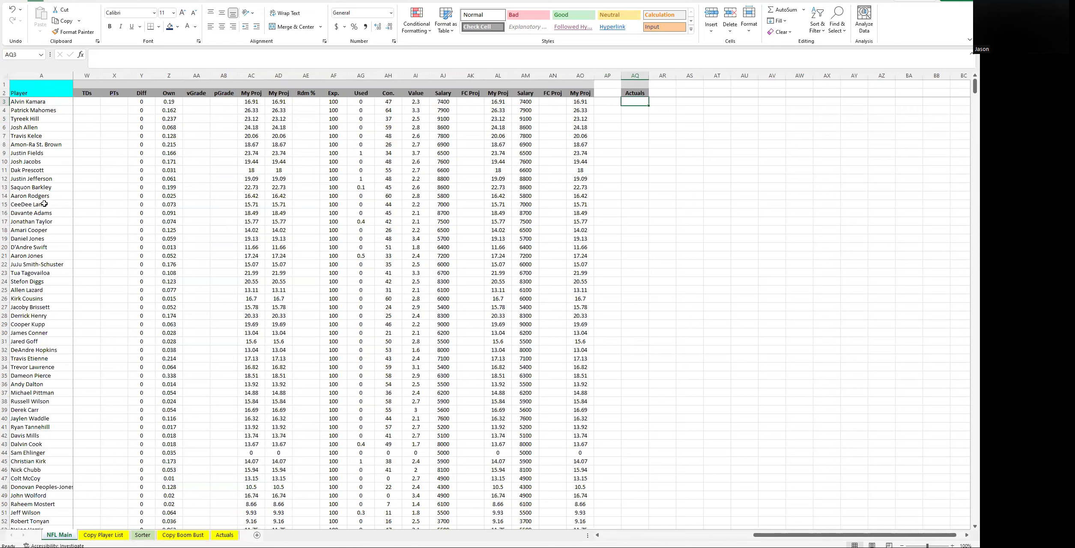
pyautogui.click(225, 535)
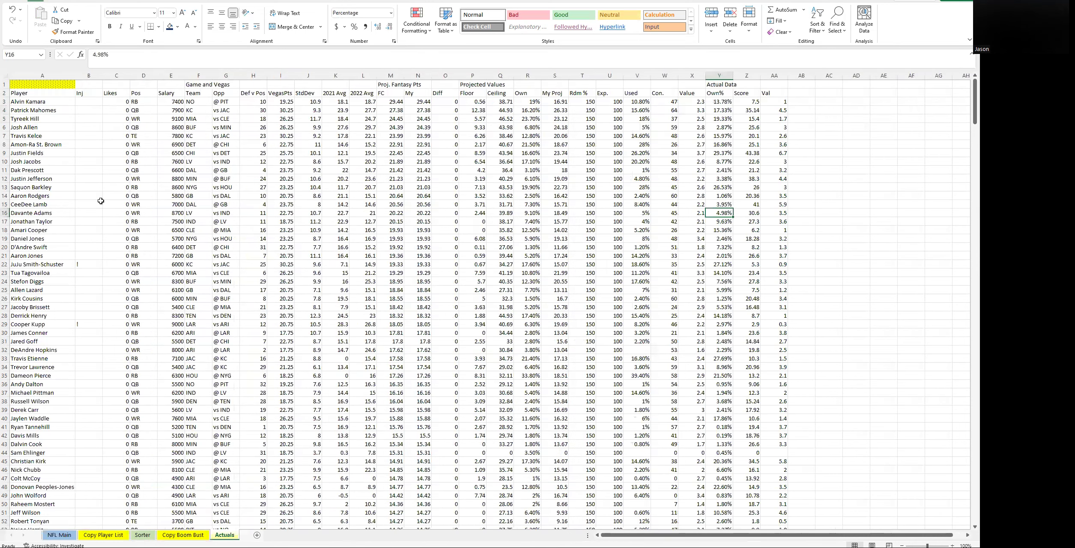
pyautogui.click(55, 535)
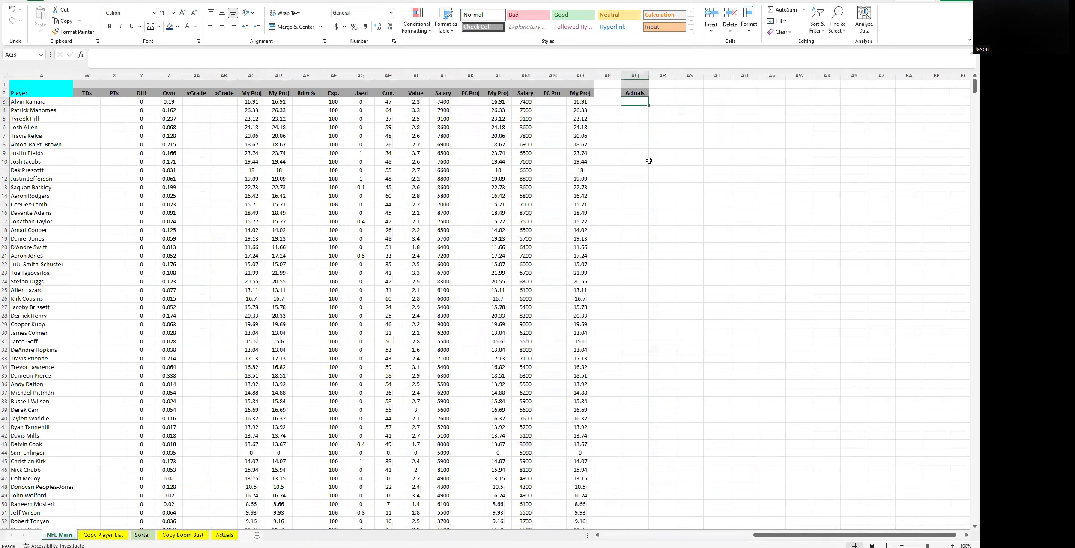
pyautogui.click(310, 61)
pyautogui.write('=')
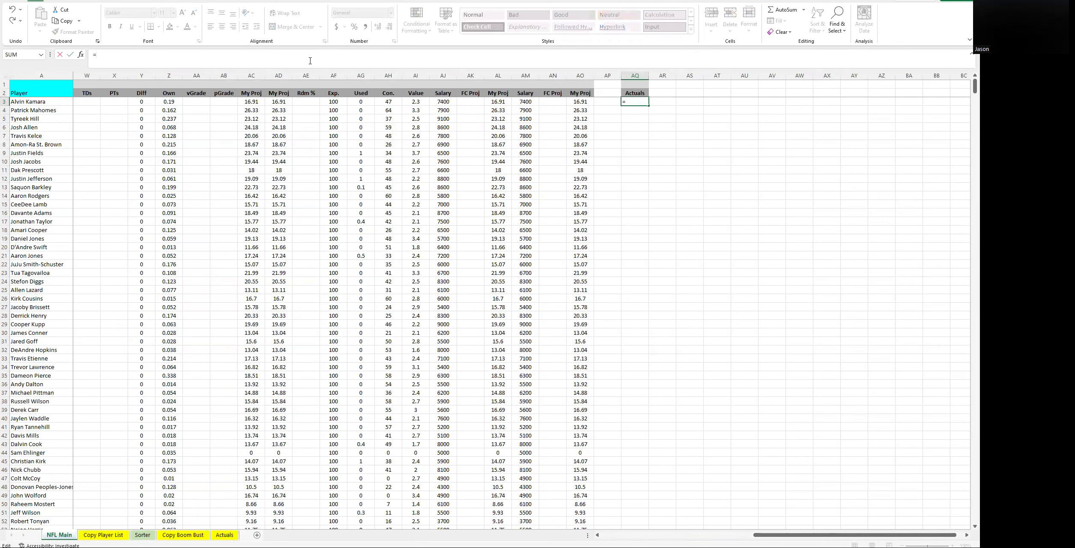
pyautogui.write('IF(A')
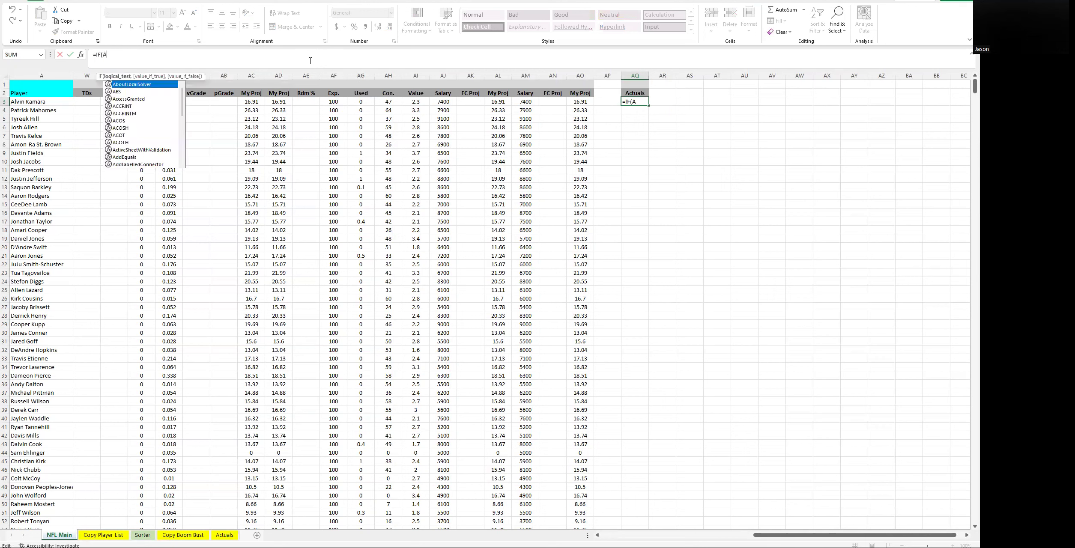
pyautogui.write('3="","",')
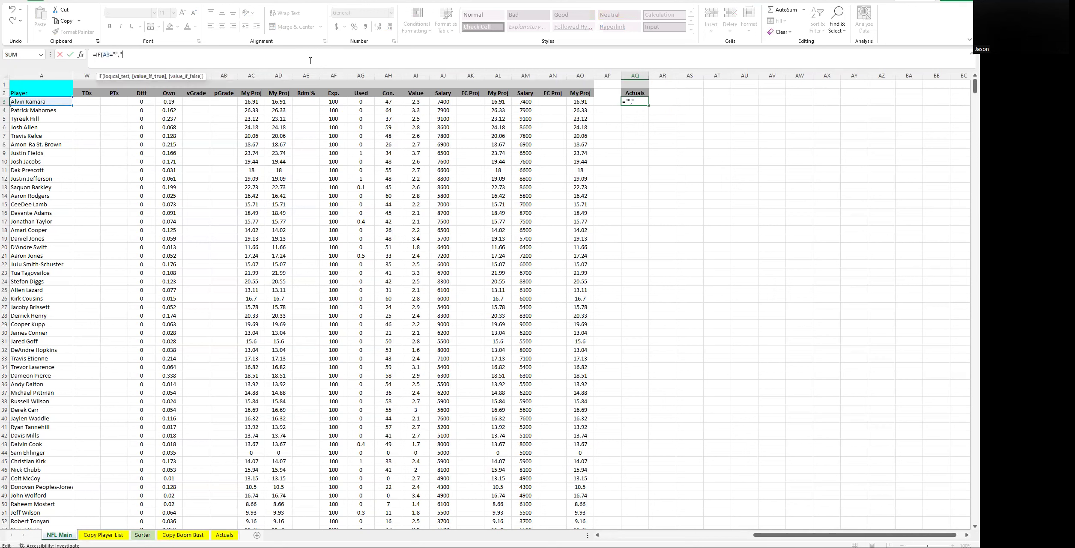
pyautogui.write('INDEX(')
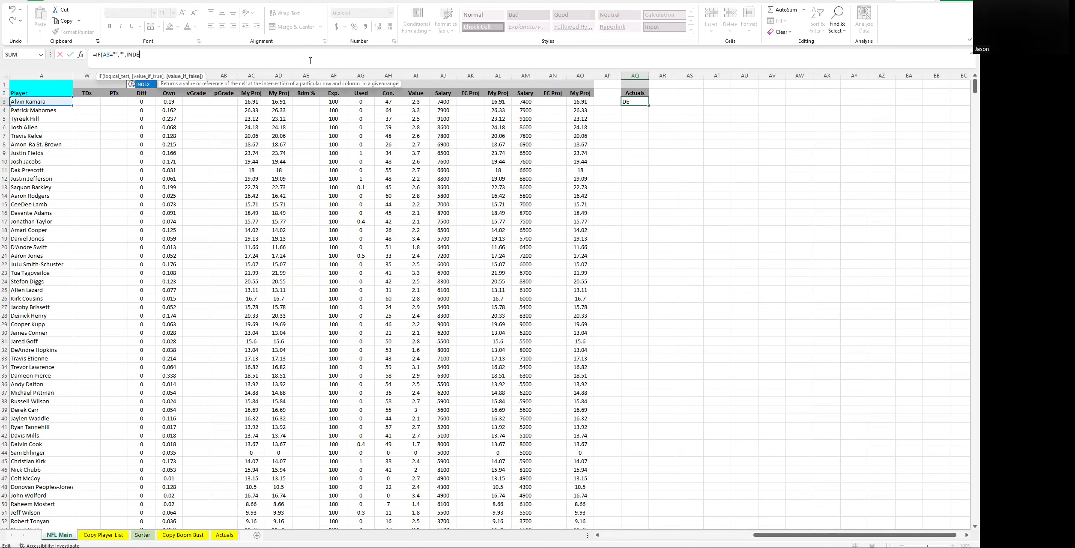
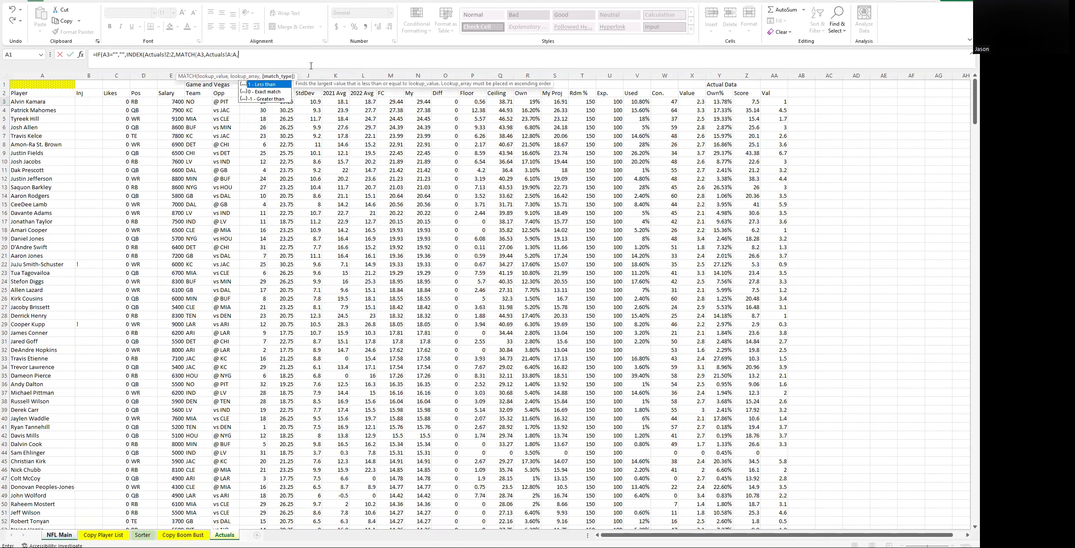
# Complete the AQ3 INDEX/MATCH Actuals formula and center column AQ
pyautogui.write('0))')
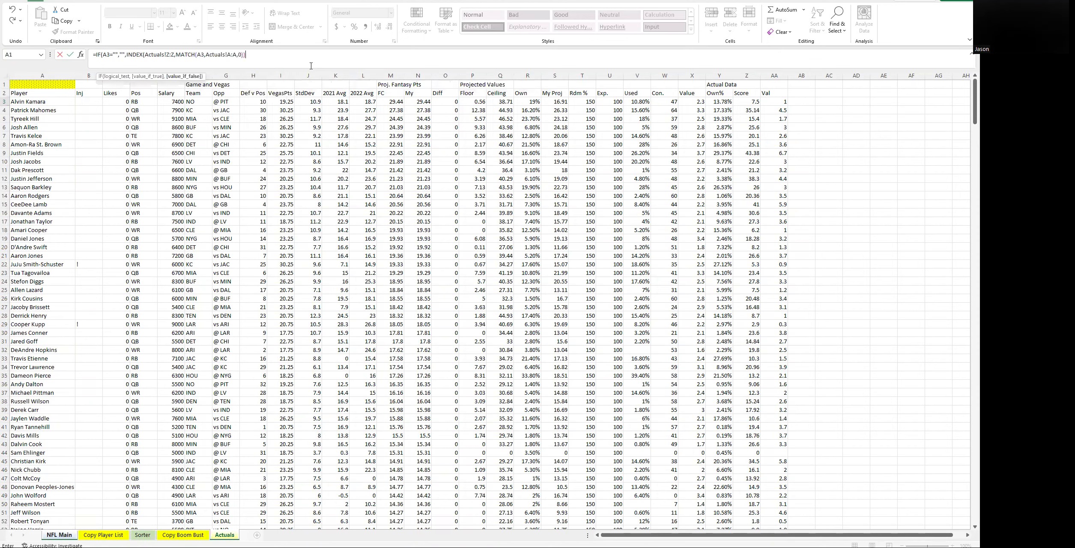
pyautogui.write(')')
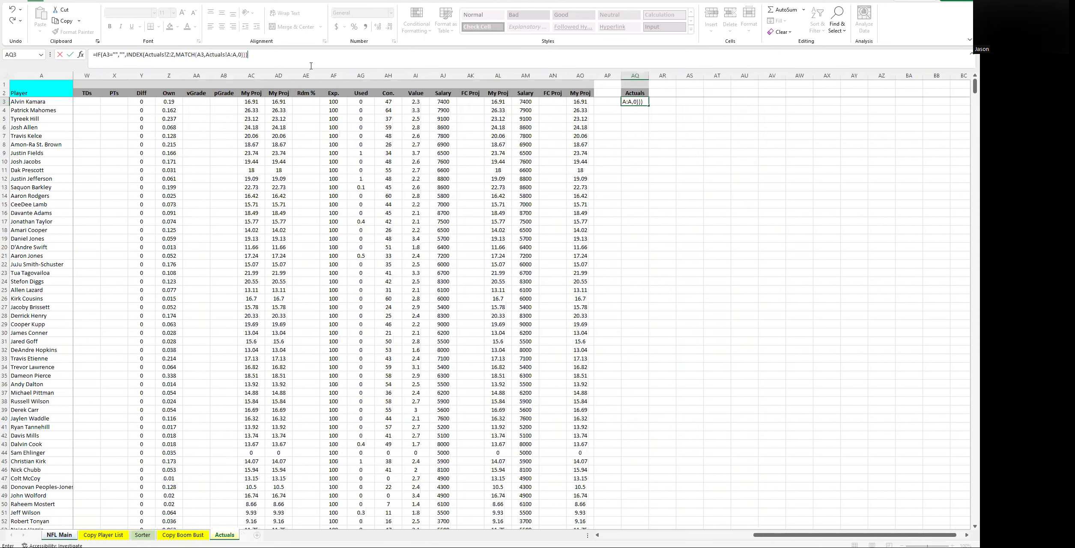
pyautogui.press('Return')
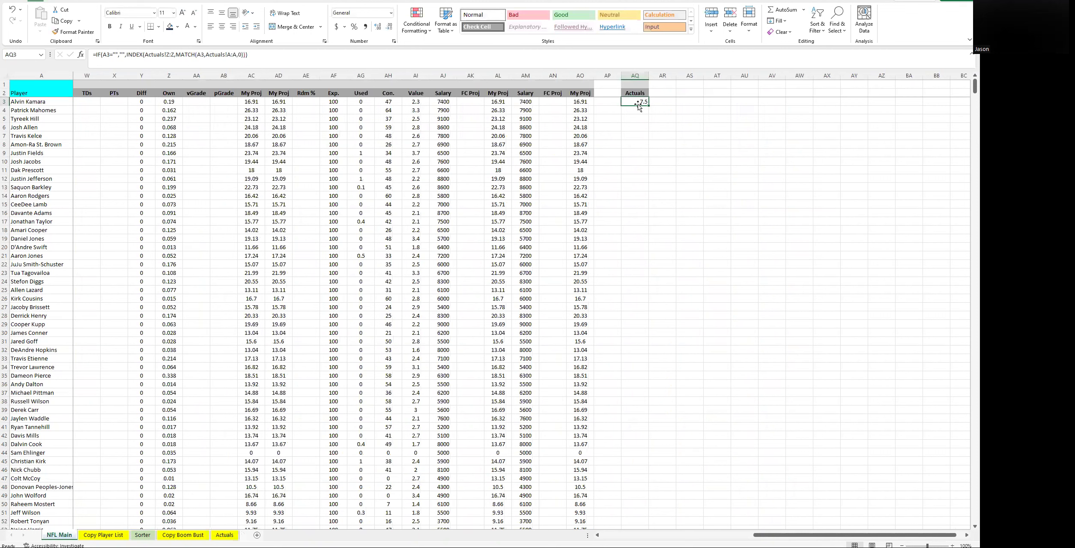
pyautogui.click(632, 76)
pyautogui.click(222, 27)
pyautogui.click(634, 102)
pyautogui.click(665, 126)
pyautogui.click(640, 103)
# Put a helper 1 in AP3 and fill the Actuals formula down for every player
pyautogui.click(606, 101)
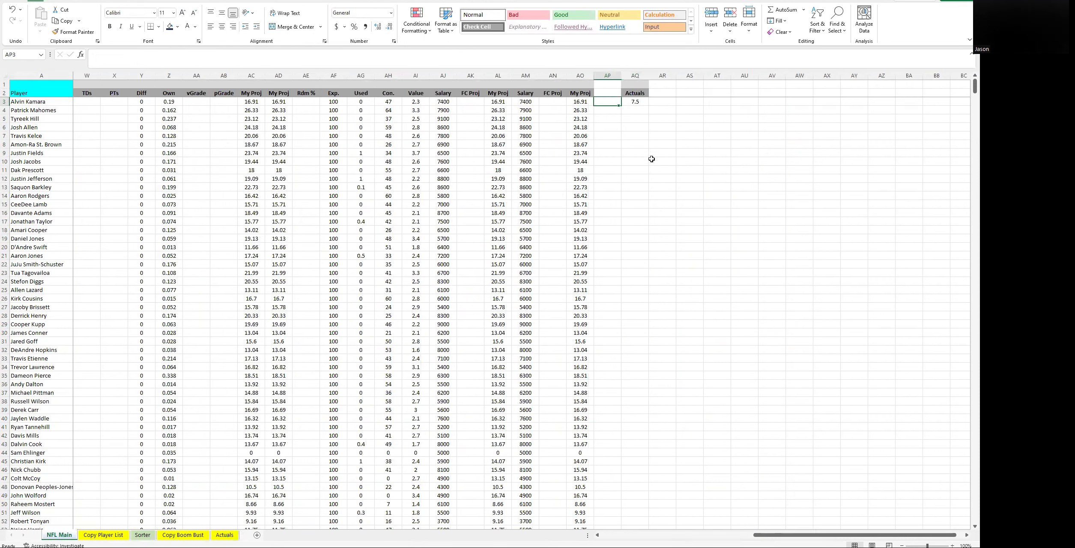
pyautogui.write('1')
pyautogui.press('Return')
pyautogui.press('Up')
pyautogui.hotkey('shift', 'Right')
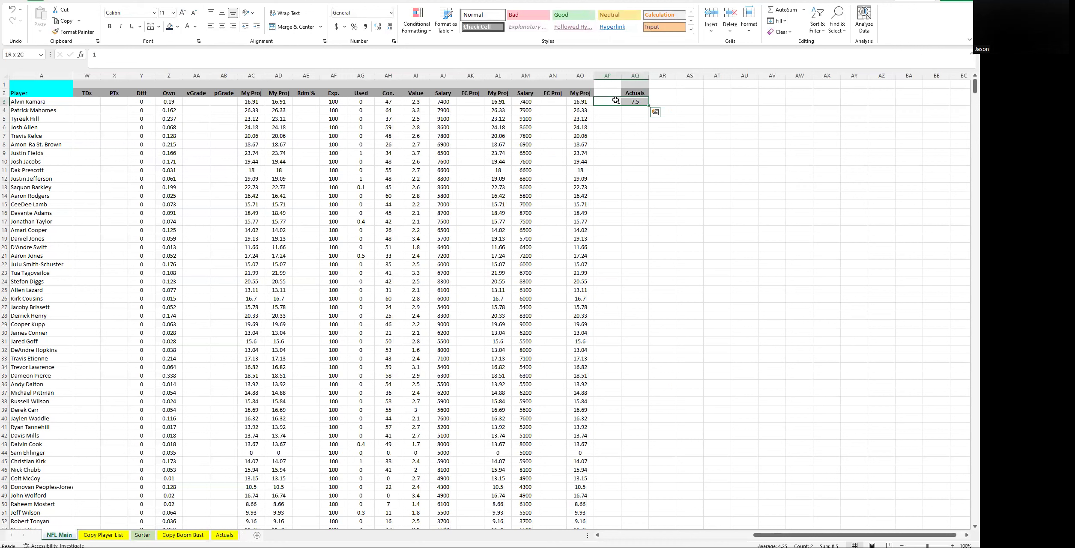
pyautogui.doubleClick(650, 106)
# Clear the helper values from column AP
pyautogui.click(610, 102)
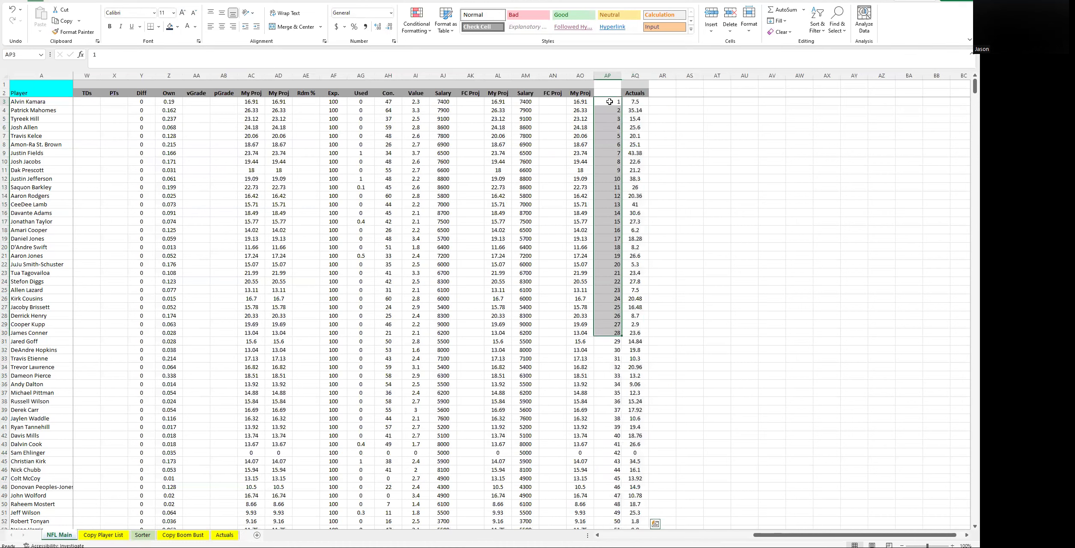
pyautogui.hotkey('ctrl', 'shift', 'Down')
pyautogui.press('Delete')
pyautogui.press('Up')
pyautogui.press('Left')
pyautogui.press('Down')
pyautogui.press('Left')
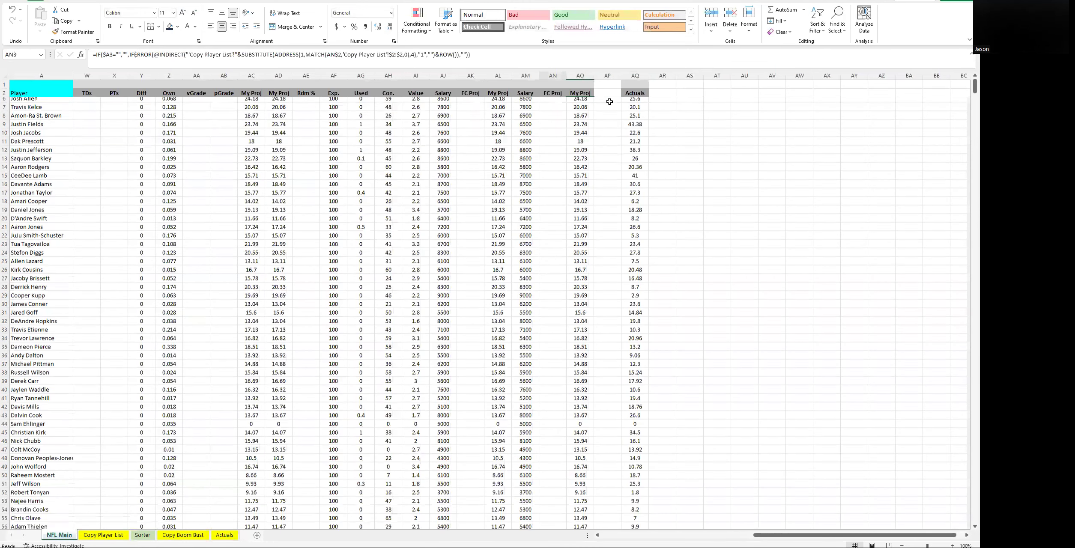
pyautogui.click(677, 142)
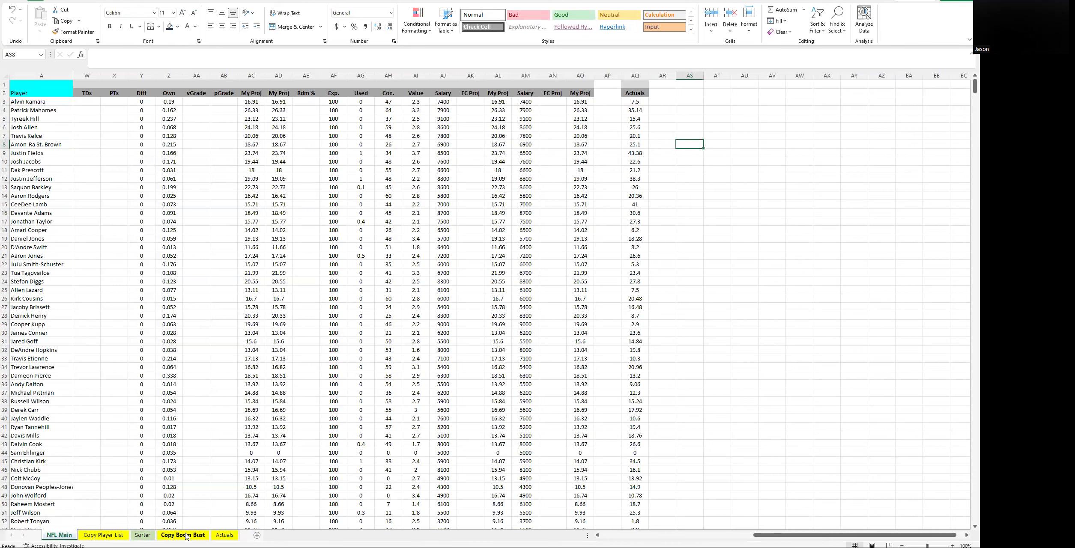
# Switch to the Sorter sheet and inspect the BOOM headings up to where TOTALS begins at column AV
pyautogui.click(151, 533)
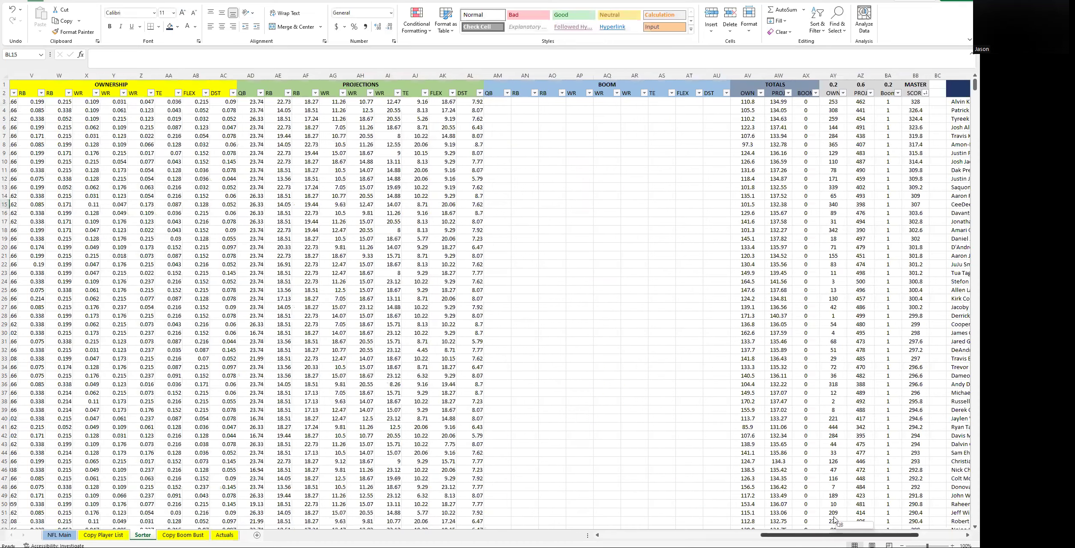
pyautogui.hscroll(3, 487, 93)
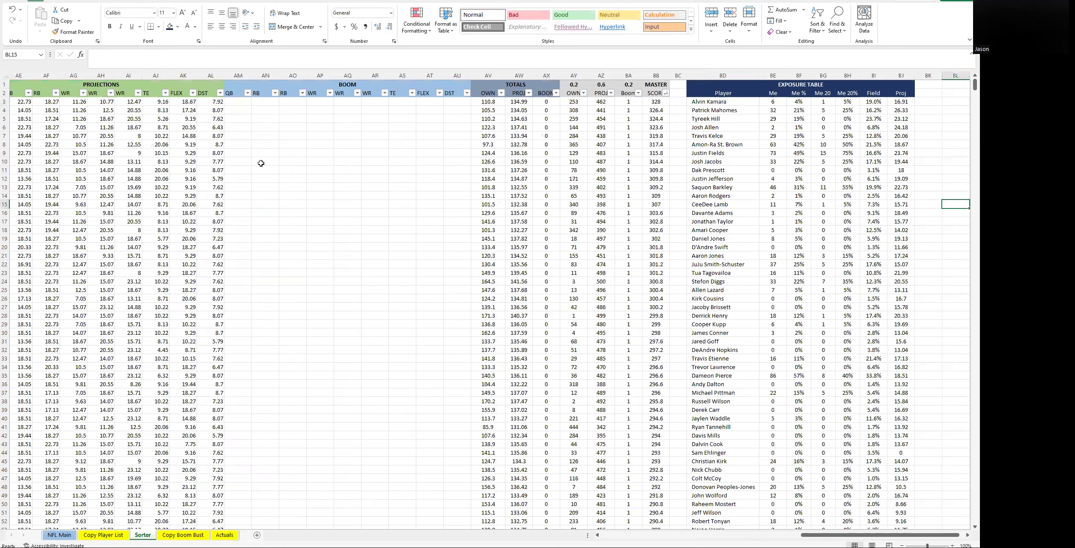
pyautogui.click(244, 93)
pyautogui.press('Left')
pyautogui.press('Left')
pyautogui.press('Left')
pyautogui.press('Left')
pyautogui.press('Left')
pyautogui.press('Left')
pyautogui.press('Left')
pyautogui.press('Left')
pyautogui.press('Left')
pyautogui.press('Left')
pyautogui.press('Left')
pyautogui.press('Left')
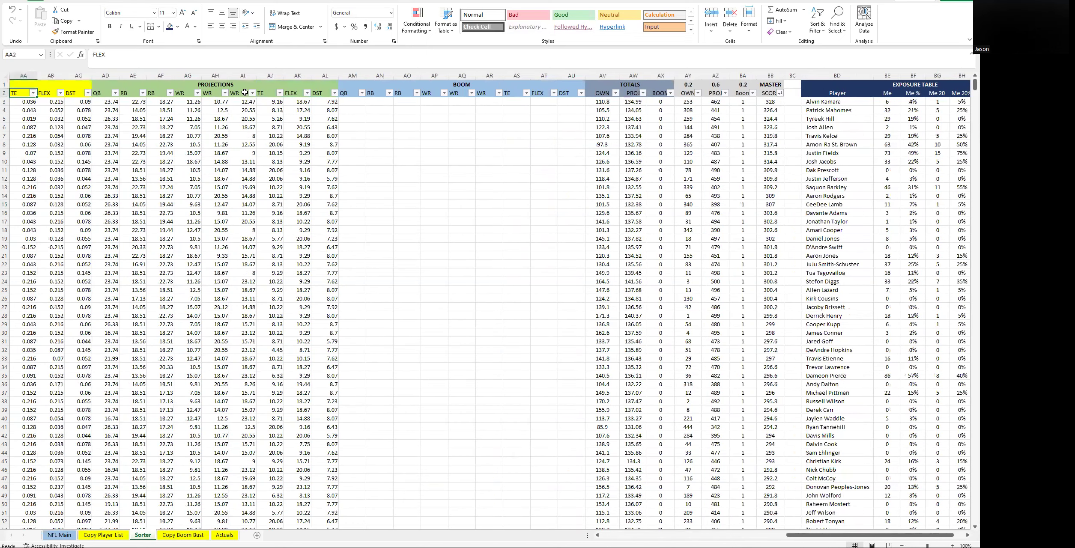
pyautogui.press('Left')
pyautogui.press('Left')
pyautogui.press('Left')
pyautogui.press('Left')
pyautogui.press('Left')
pyautogui.press('Left')
pyautogui.press('Left')
pyautogui.press('Left')
pyautogui.press('Left')
pyautogui.press('Left')
pyautogui.press('Left')
pyautogui.press('Left')
pyautogui.press('Left')
pyautogui.press('Left')
pyautogui.press('Left')
pyautogui.press('Left')
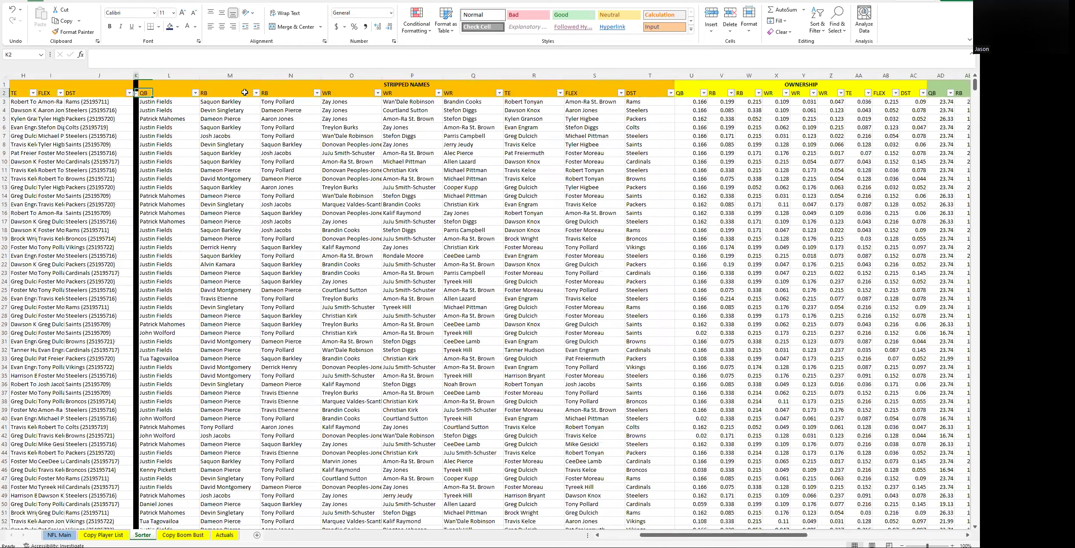
pyautogui.press('Left')
pyautogui.press('Left')
pyautogui.press('Left')
pyautogui.press('Left')
pyautogui.press('Left')
pyautogui.press('Left')
pyautogui.press('Left')
pyautogui.press('Left')
pyautogui.press('Left')
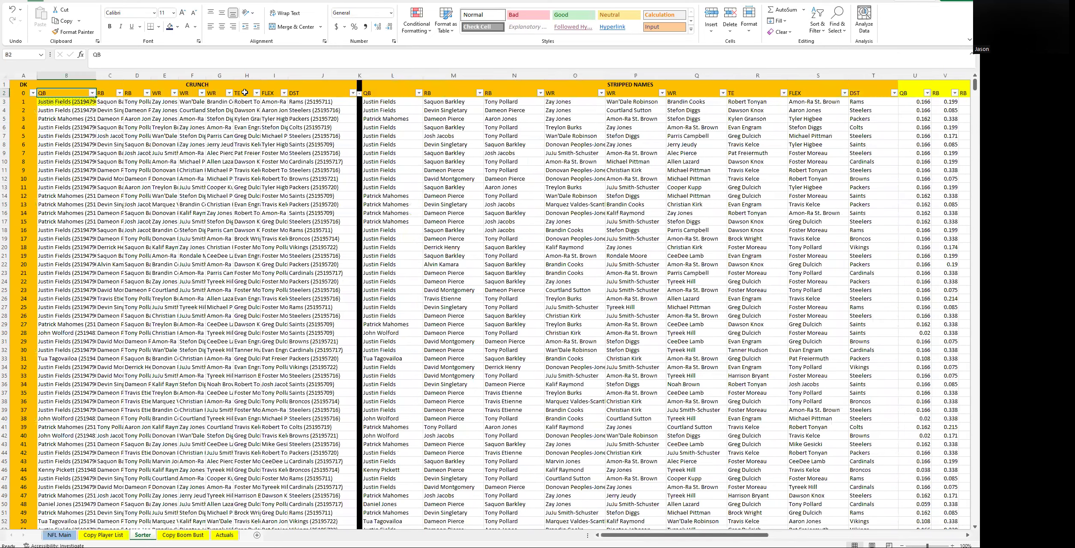
pyautogui.press('Right')
pyautogui.press('Right')
pyautogui.press('Right')
pyautogui.press('Right')
pyautogui.press('Right')
pyautogui.press('Right')
pyautogui.press('Right')
pyautogui.press('Right')
pyautogui.press('Right')
pyautogui.press('Right')
pyautogui.press('Right')
pyautogui.press('Right')
pyautogui.press('Right')
pyautogui.press('Right')
pyautogui.press('Right')
pyautogui.press('Right')
pyautogui.press('Right')
pyautogui.press('Right')
pyautogui.press('Right')
pyautogui.press('Right')
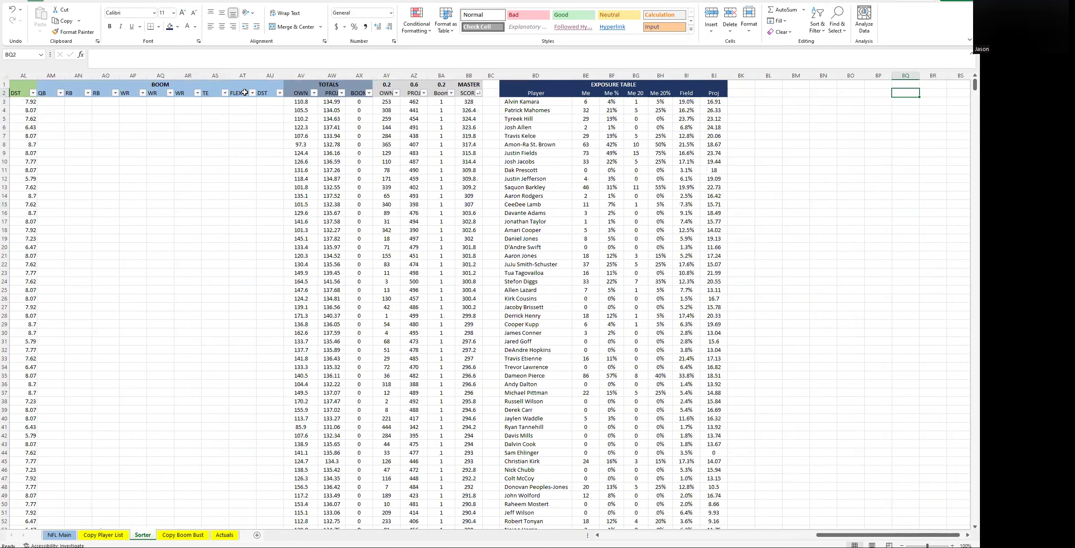
pyautogui.press('Left')
pyautogui.press('Left')
pyautogui.press('Left')
pyautogui.press('Left')
pyautogui.press('Left')
pyautogui.press('Left')
pyautogui.press('Left')
pyautogui.press('Left')
pyautogui.press('Left')
pyautogui.press('Left')
pyautogui.press('Left')
pyautogui.press('Left')
pyautogui.press('Left')
pyautogui.press('Left')
pyautogui.press('Left')
pyautogui.press('Left')
pyautogui.press('Left')
pyautogui.press('Left')
pyautogui.press('Left')
pyautogui.press('Left')
pyautogui.press('Right')
pyautogui.press('Right')
pyautogui.press('Right')
pyautogui.press('Right')
pyautogui.press('Right')
pyautogui.press('Right')
pyautogui.press('Right')
pyautogui.press('Right')
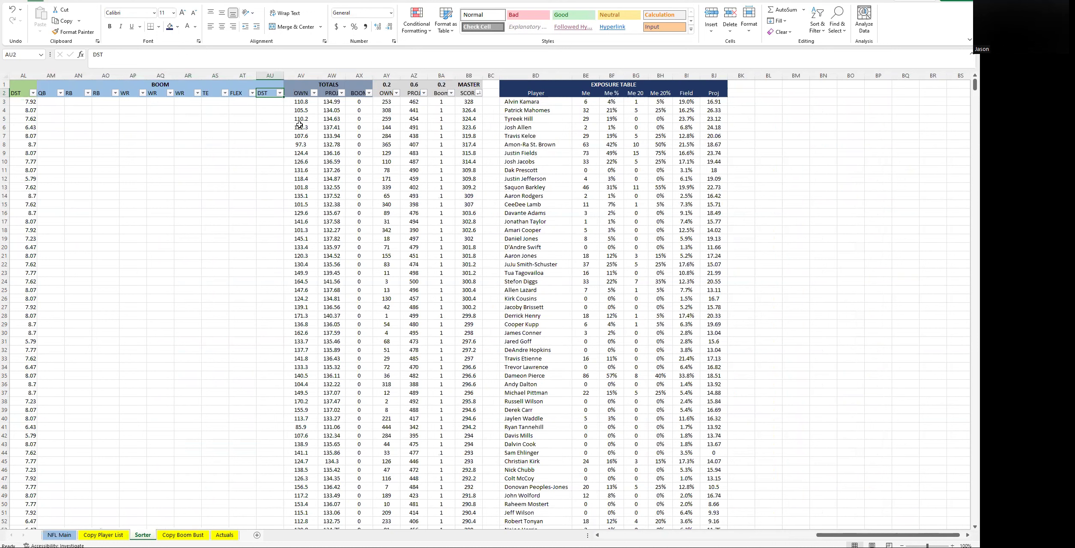
pyautogui.click(293, 77)
# Insert five blank columns at AV:AZ before TOTALS
pyautogui.moveTo(294, 76); pyautogui.dragTo(488, 76)
pyautogui.rightClick(509, 76)
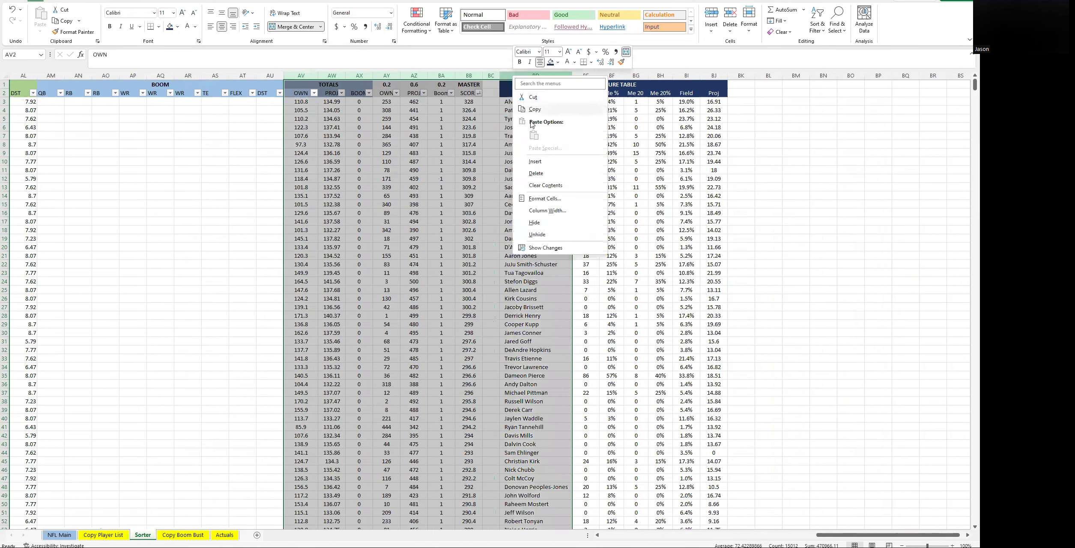
pyautogui.click(541, 162)
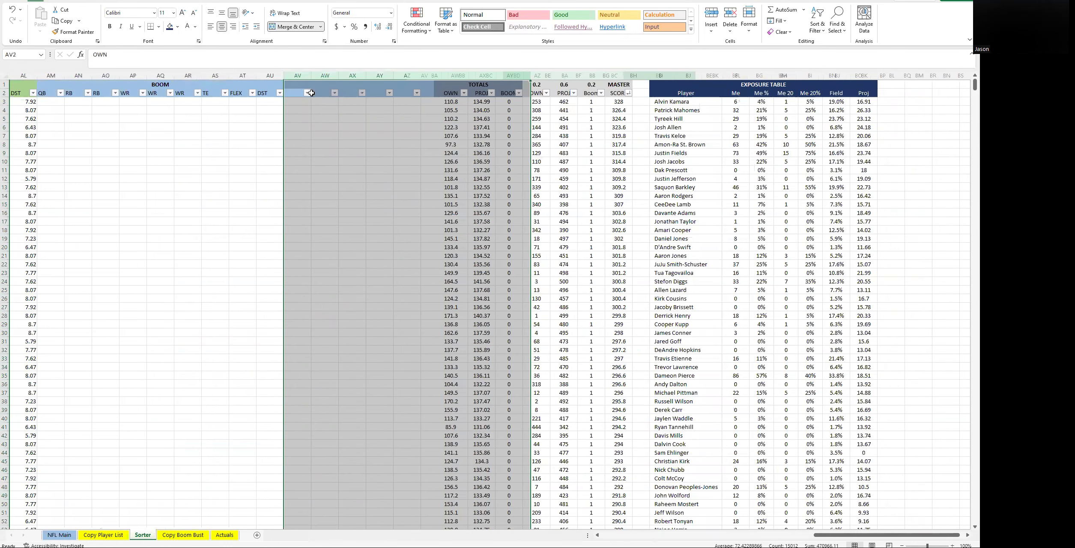
pyautogui.click(371, 128)
# Copy the BOOM header block into AV1 and retitle it ACTUALS
pyautogui.click(52, 81)
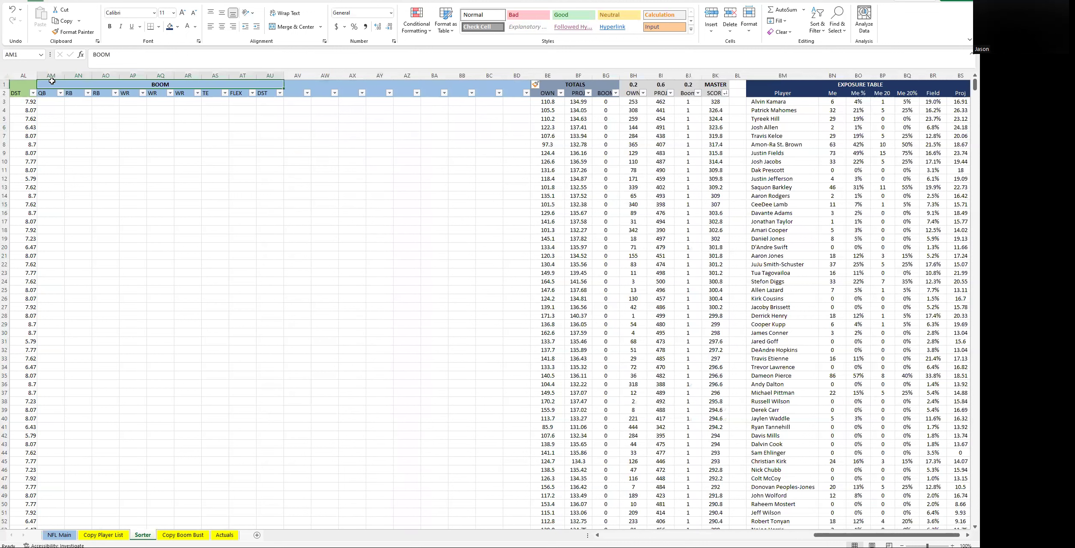
pyautogui.moveTo(51, 81); pyautogui.dragTo(57, 91)
pyautogui.hotkey('ctrl', 'c')
pyautogui.click(298, 84)
pyautogui.hotkey('ctrl', 'v')
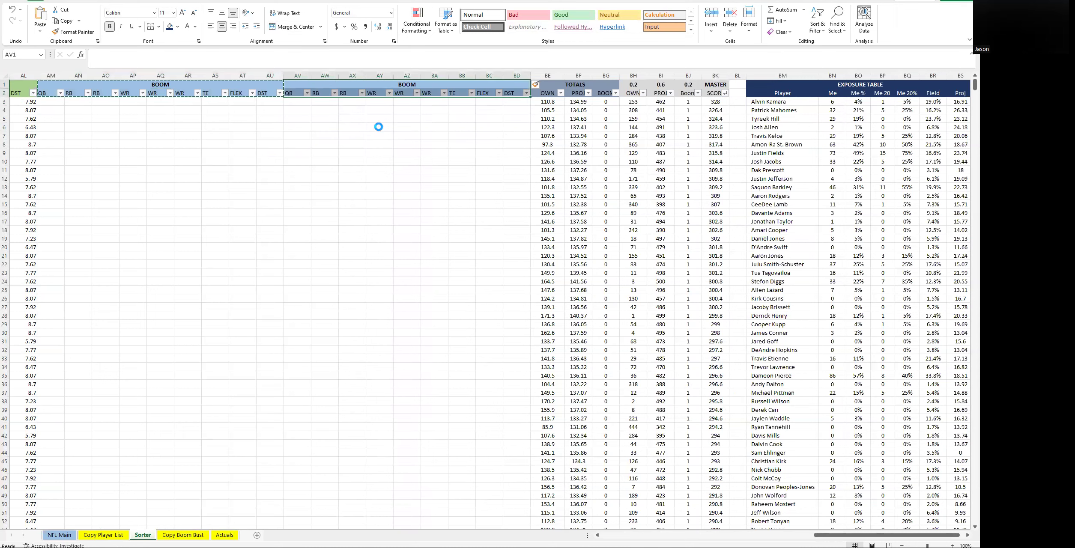
pyautogui.click(389, 163)
pyautogui.press('Up')
pyautogui.press('Up')
pyautogui.press('Up')
pyautogui.press('Up')
pyautogui.press('Up')
pyautogui.press('Up')
pyautogui.press('Up')
pyautogui.press('Up')
pyautogui.press('Up')
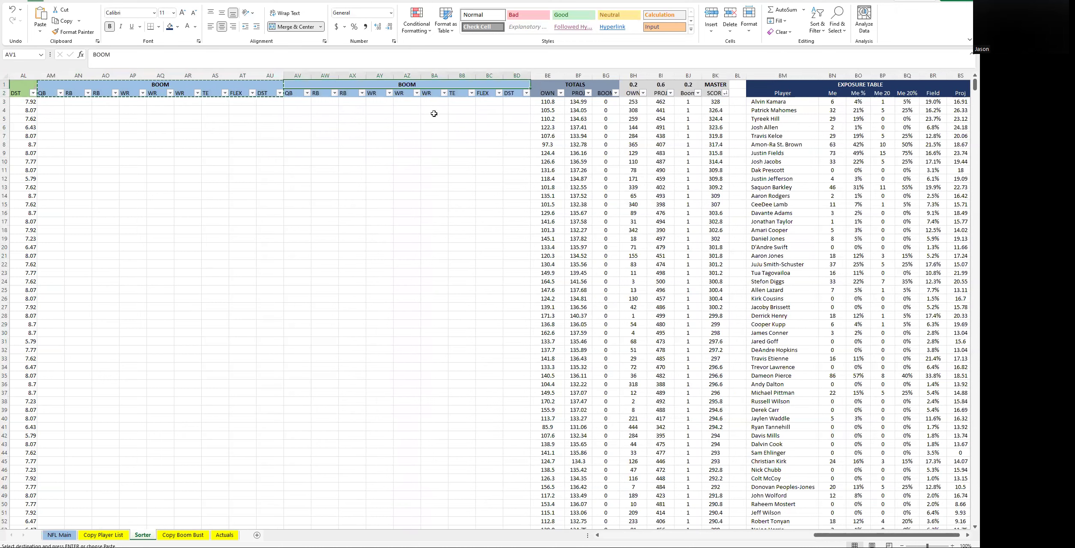
pyautogui.write('AC')
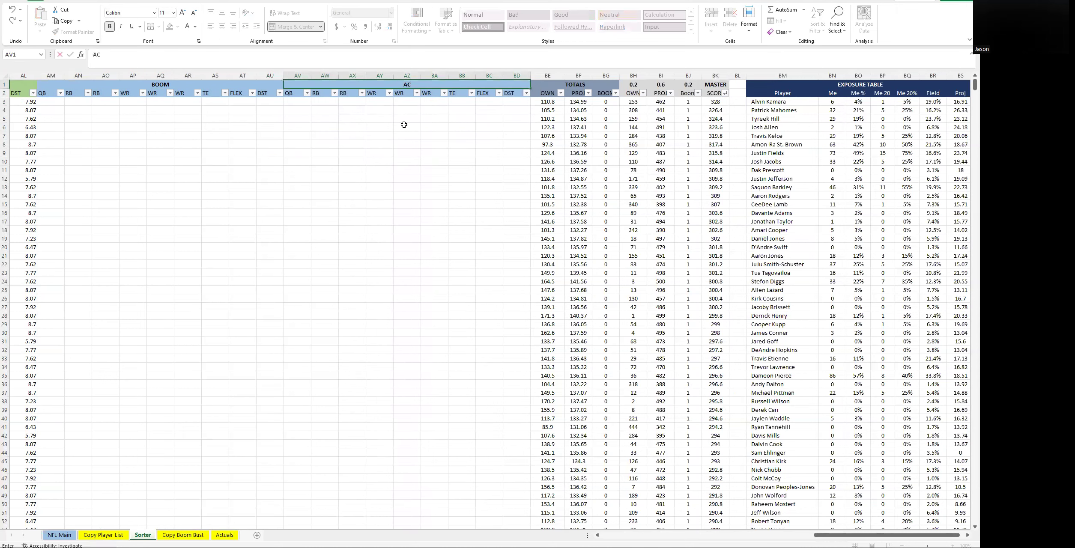
pyautogui.write('TUALS')
pyautogui.press('Return')
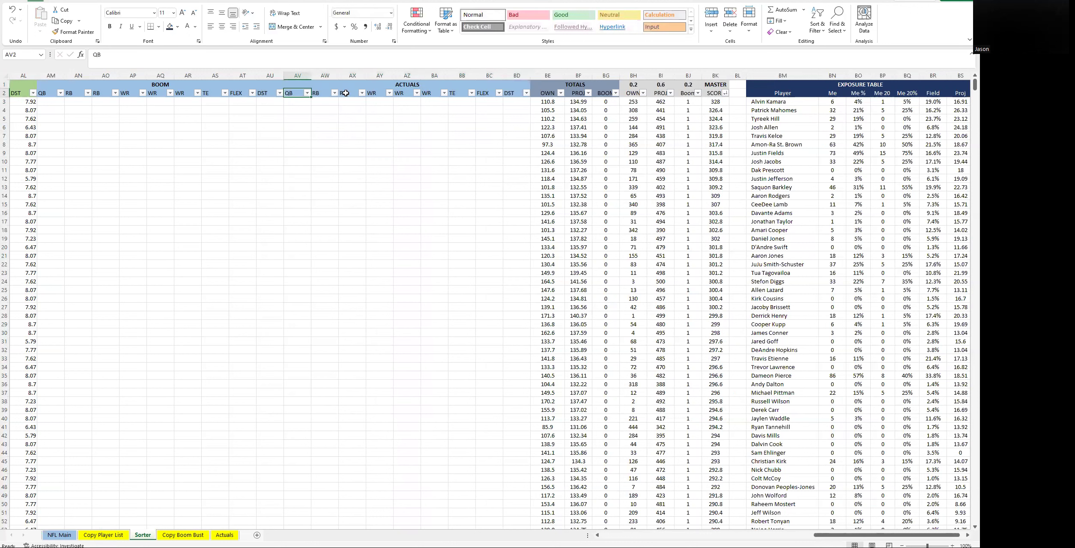
# Fill the ACTUALS header and its position headings orange
pyautogui.moveTo(345, 84); pyautogui.dragTo(346, 94)
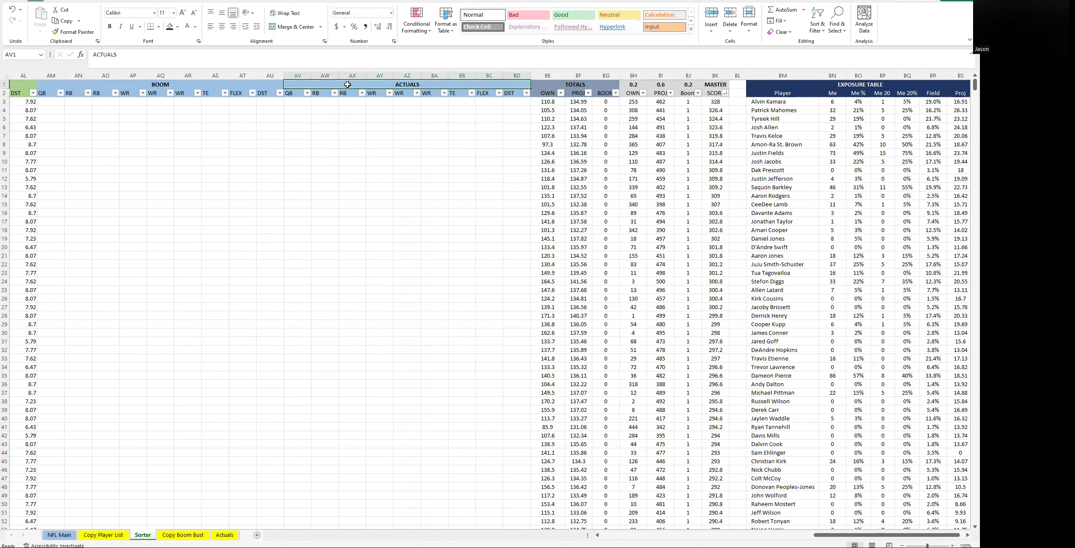
pyautogui.click(177, 27)
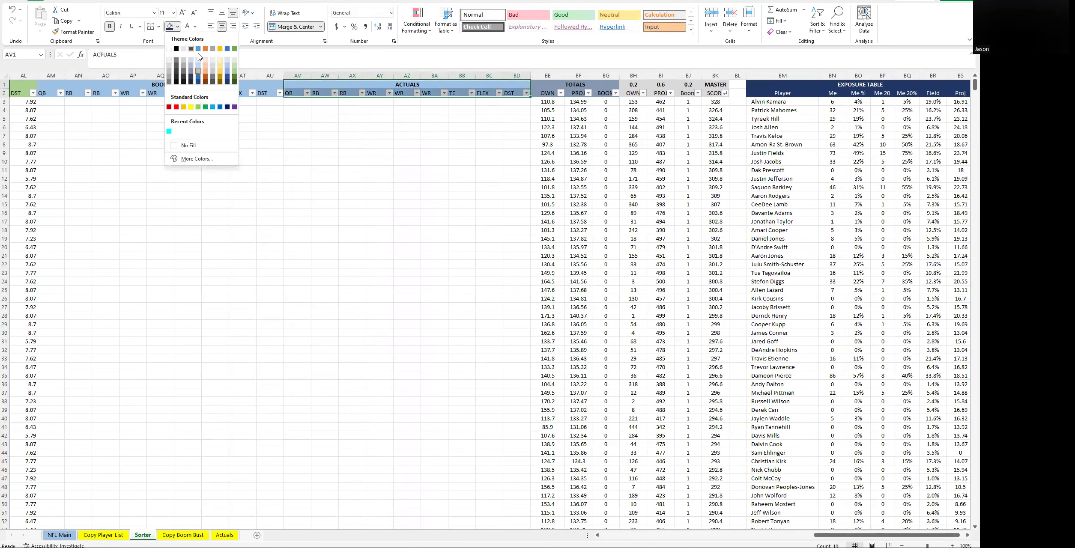
pyautogui.click(206, 80)
pyautogui.click(430, 184)
pyautogui.click(446, 153)
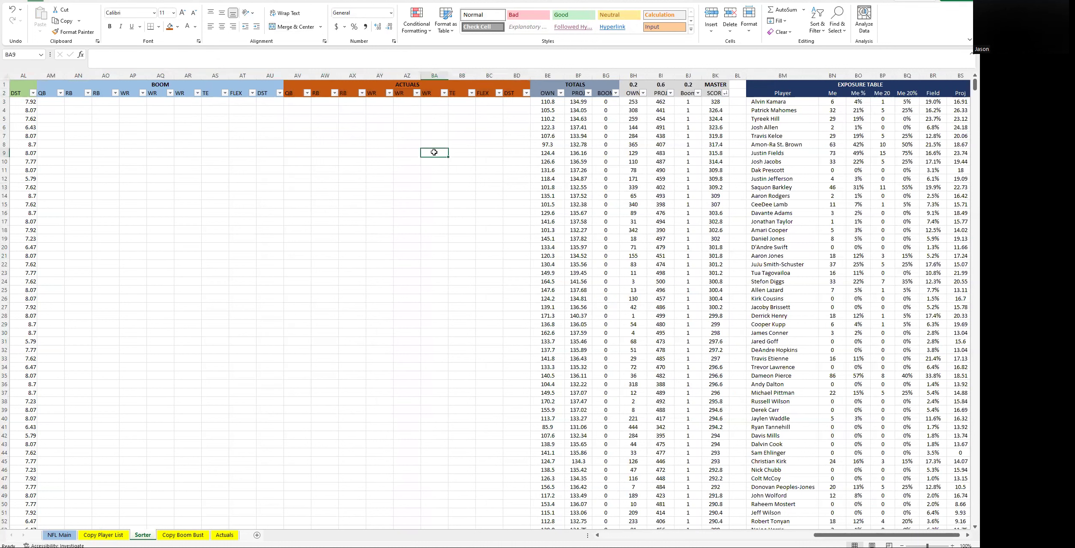
pyautogui.click(361, 118)
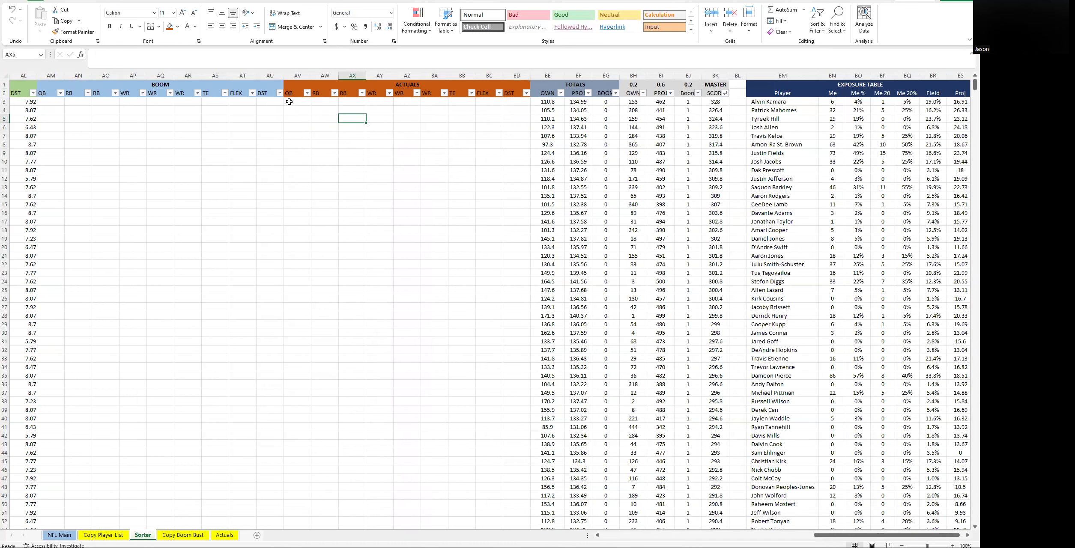
# Review the existing lookup formula and paste it into AV3
pyautogui.moveTo(826, 536); pyautogui.dragTo(818, 538)
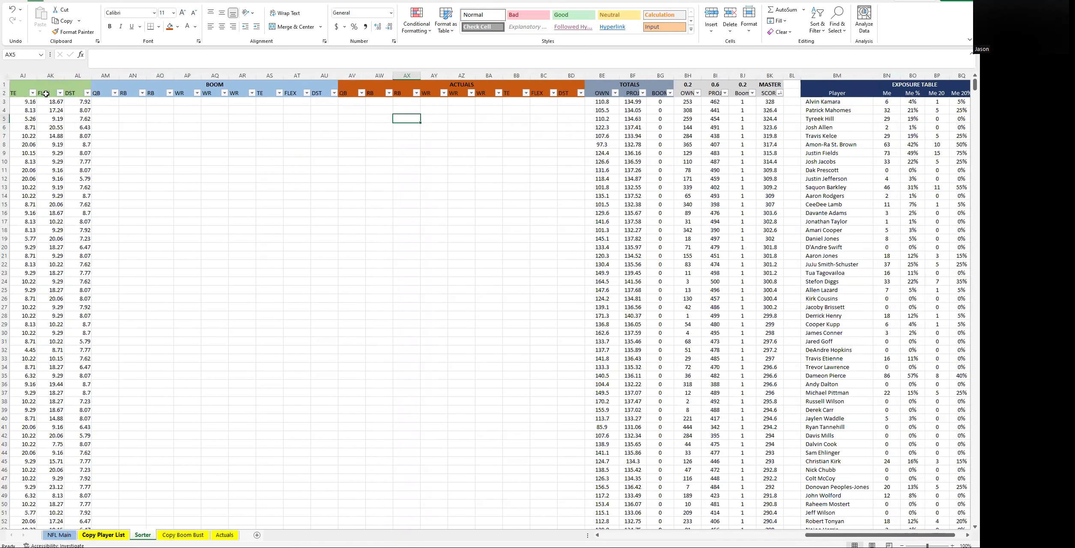
pyautogui.hotkey('ctrl', 'pageup')
pyautogui.hotkey('ctrl', 'pageup')
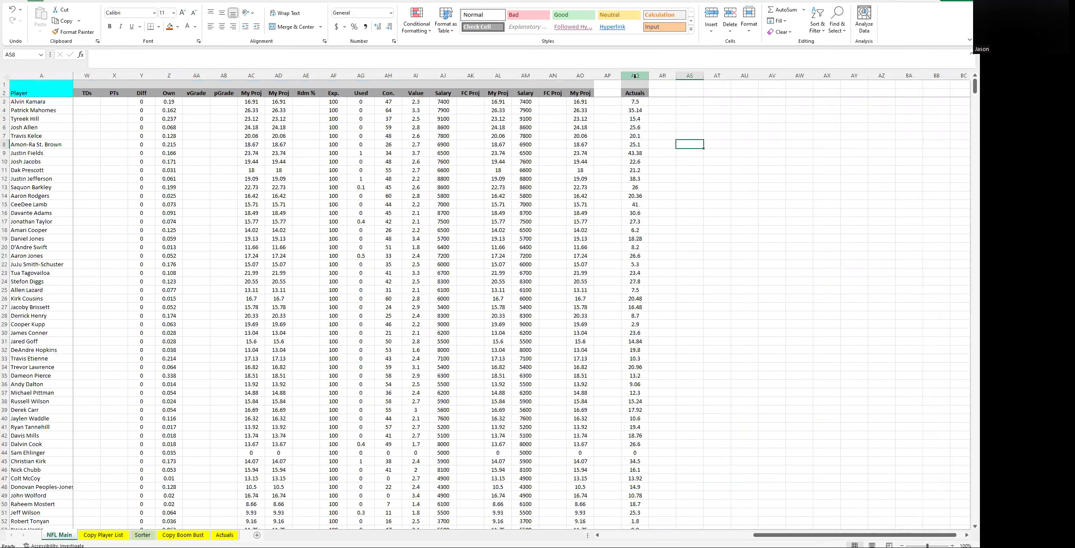
pyautogui.click(138, 534)
pyautogui.moveTo(846, 536); pyautogui.dragTo(801, 535)
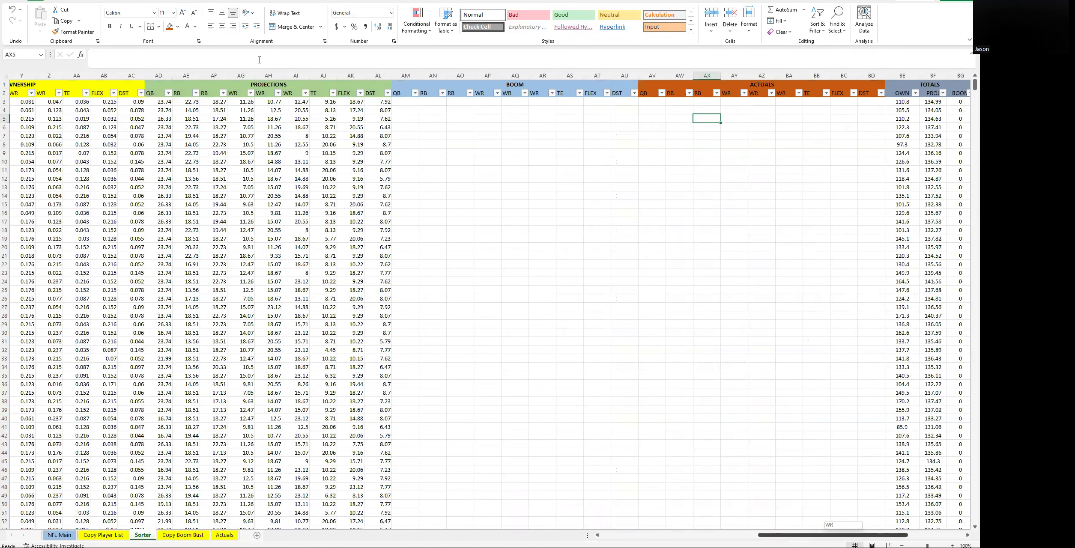
pyautogui.click(160, 101)
pyautogui.moveTo(319, 55); pyautogui.dragTo(81, 45)
pyautogui.hotkey('ctrl', 'c')
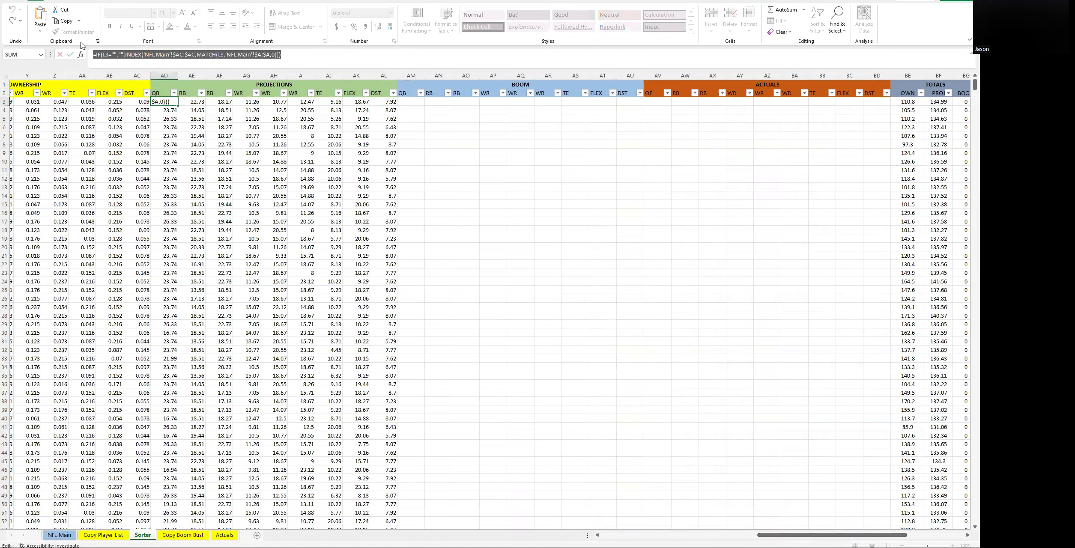
pyautogui.press('Tab')
pyautogui.press('Tab')
pyautogui.press('Tab')
pyautogui.press('Tab')
pyautogui.press('Tab')
pyautogui.press('Tab')
pyautogui.press('Tab')
pyautogui.press('Tab')
pyautogui.press('Tab')
pyautogui.press('Tab')
pyautogui.press('Tab')
pyautogui.press('Tab')
pyautogui.press('Tab')
pyautogui.press('Tab')
pyautogui.press('Tab')
pyautogui.press('Tab')
pyautogui.press('Tab')
pyautogui.press('Tab')
pyautogui.press('Tab')
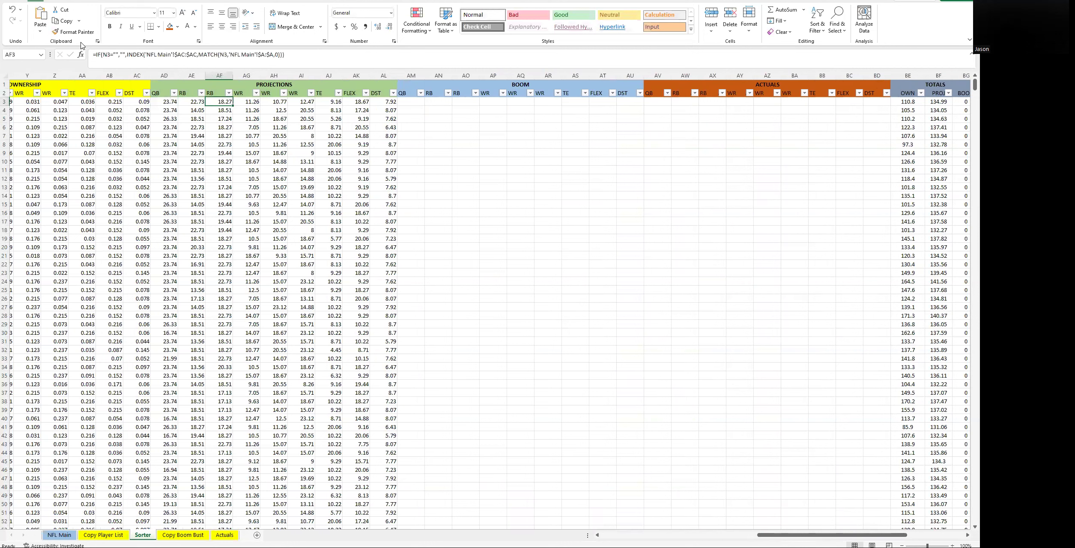
pyautogui.hotkey('shift', 'Tab')
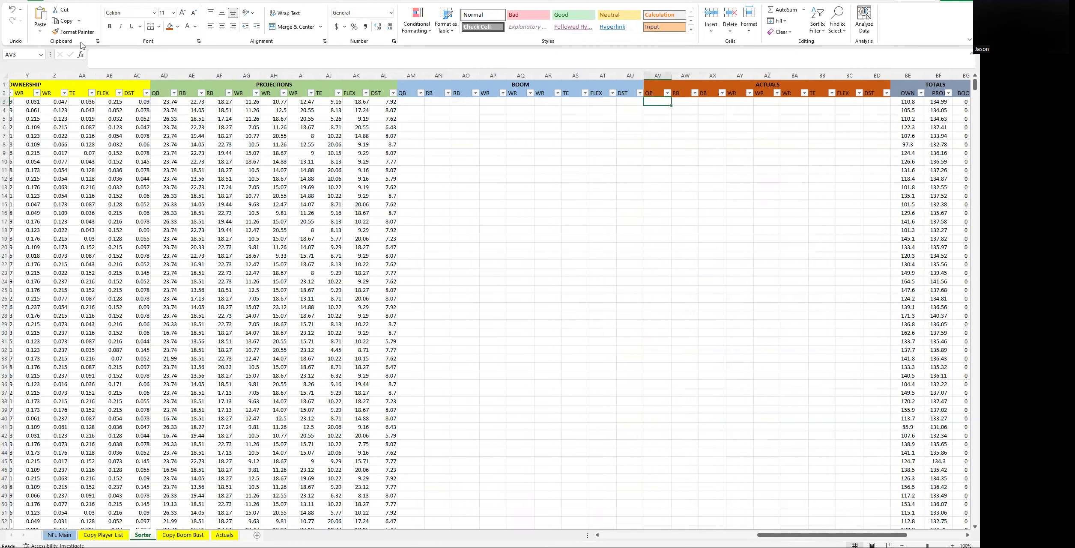
pyautogui.press('F2')
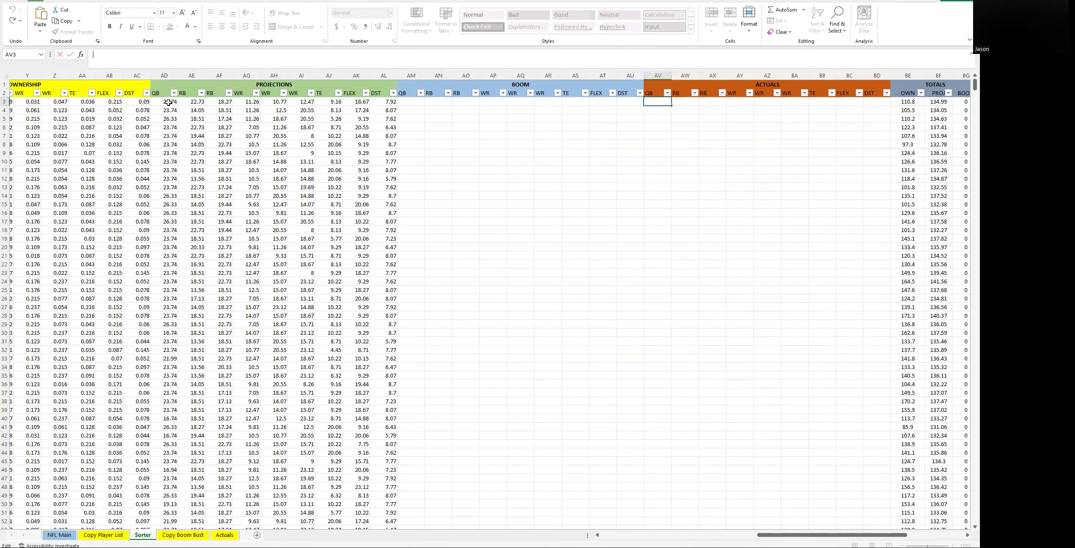
pyautogui.hotkey('ctrl', 'v')
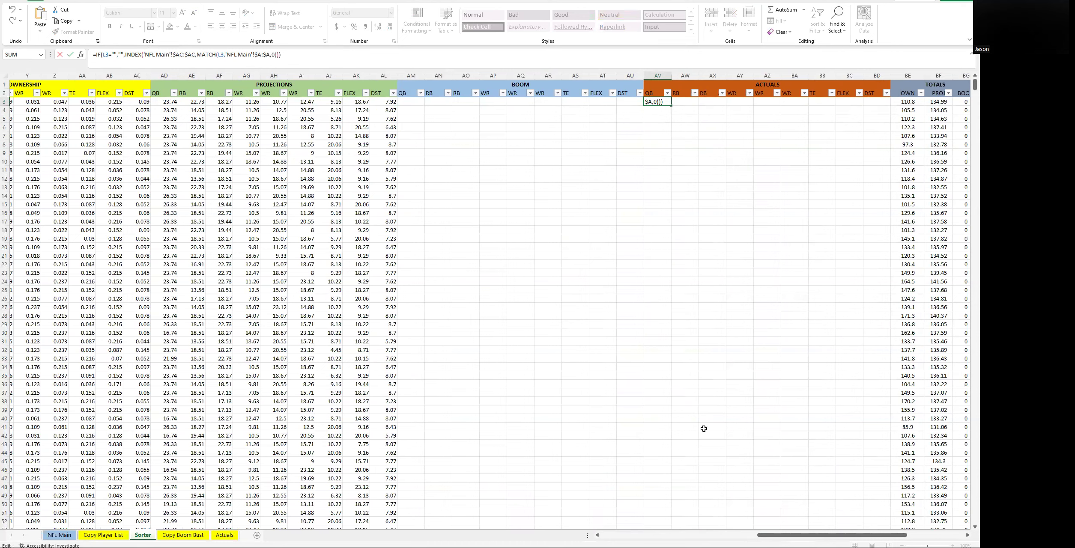
# Change AV3's INDEX range to 'NFL Main'!$AQ:$AQ
pyautogui.moveTo(790, 538); pyautogui.dragTo(718, 534)
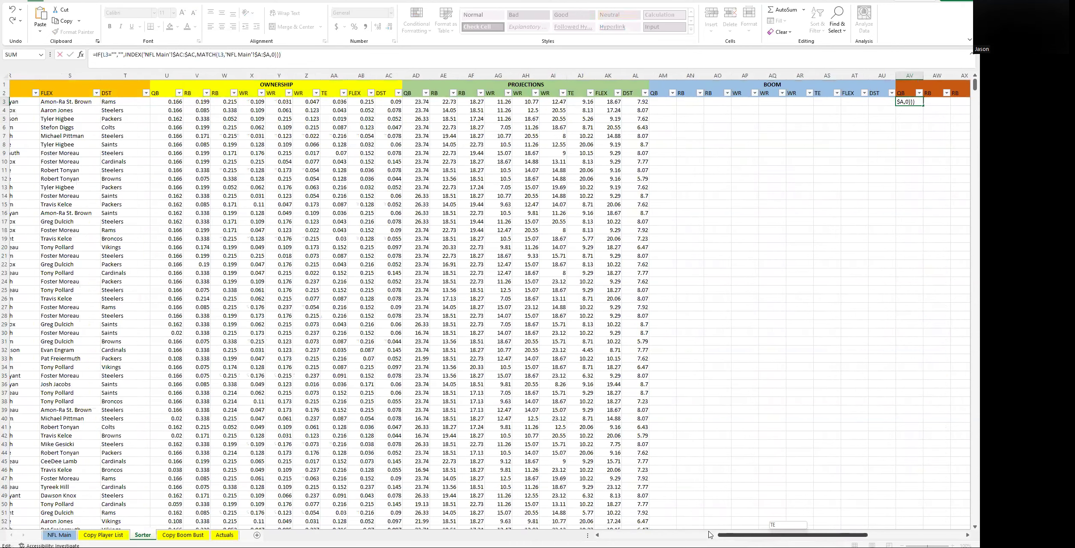
pyautogui.click(687, 536)
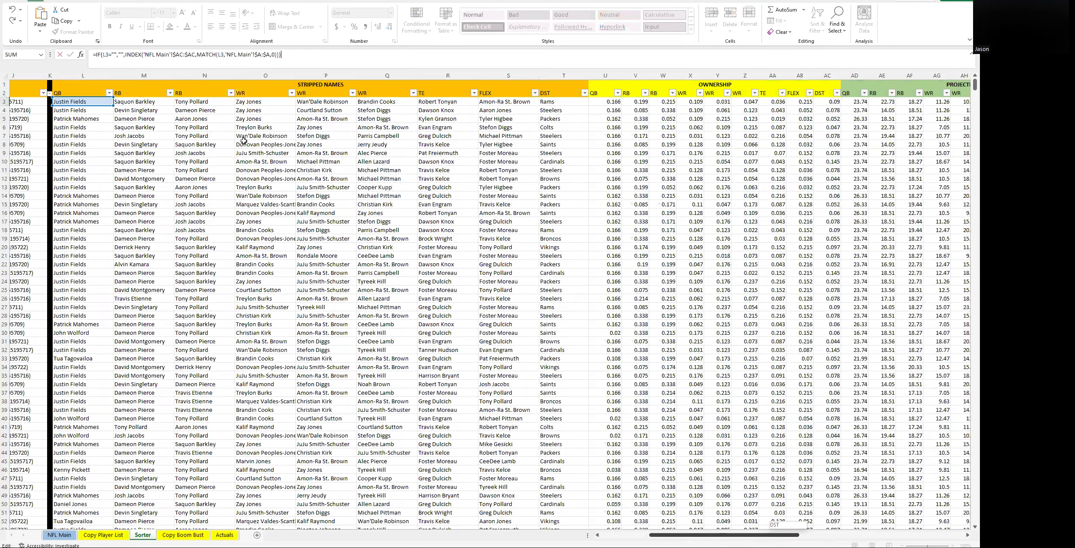
pyautogui.click(184, 69)
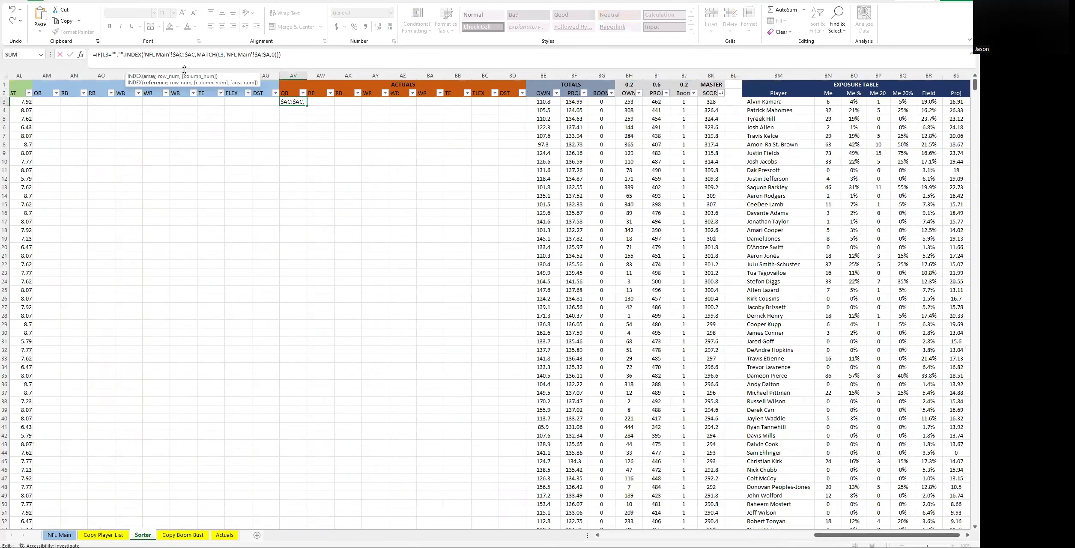
pyautogui.press('BackSpace')
pyautogui.press('BackSpace')
pyautogui.press('BackSpace')
pyautogui.press('BackSpace')
pyautogui.press('BackSpace')
pyautogui.write('Q:$AQ')
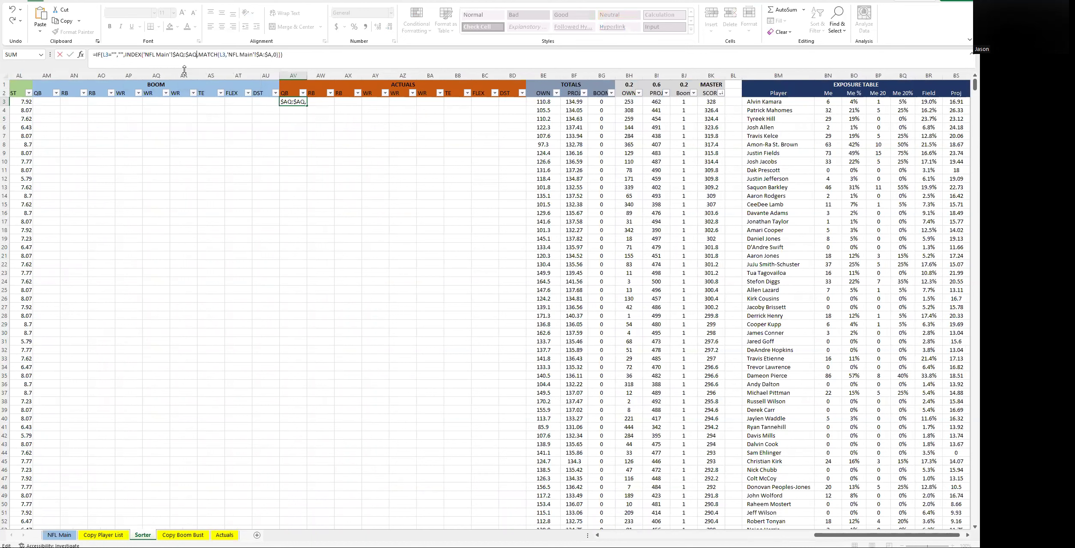
pyautogui.press('Escape')
pyautogui.hotkey('ctrl', 'c')
pyautogui.press('Escape')
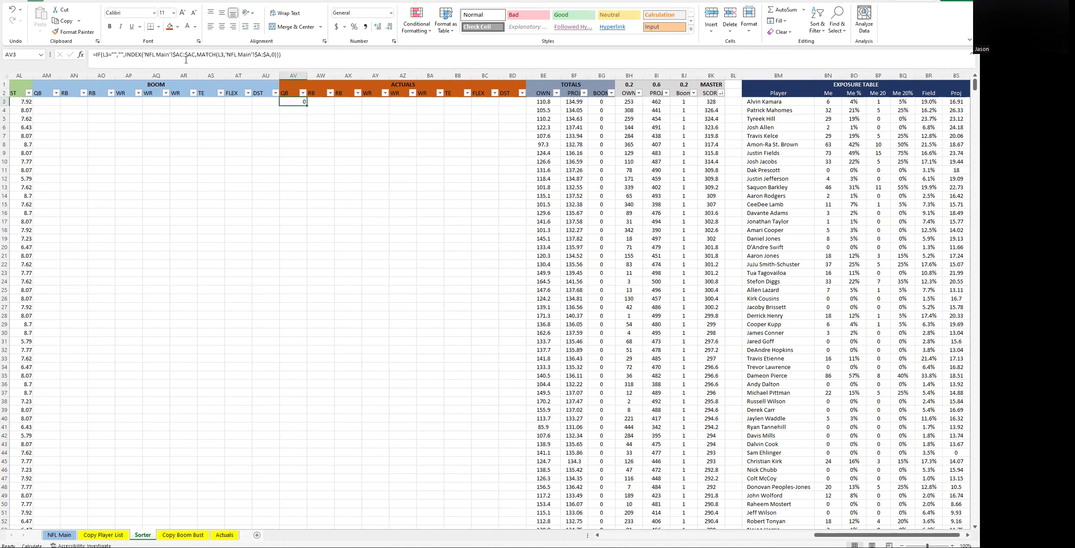
pyautogui.click(186, 59)
pyautogui.press('BackSpace')
pyautogui.press('BackSpace')
pyautogui.write('Q:')
pyautogui.press('BackSpace')
pyautogui.write('Q')
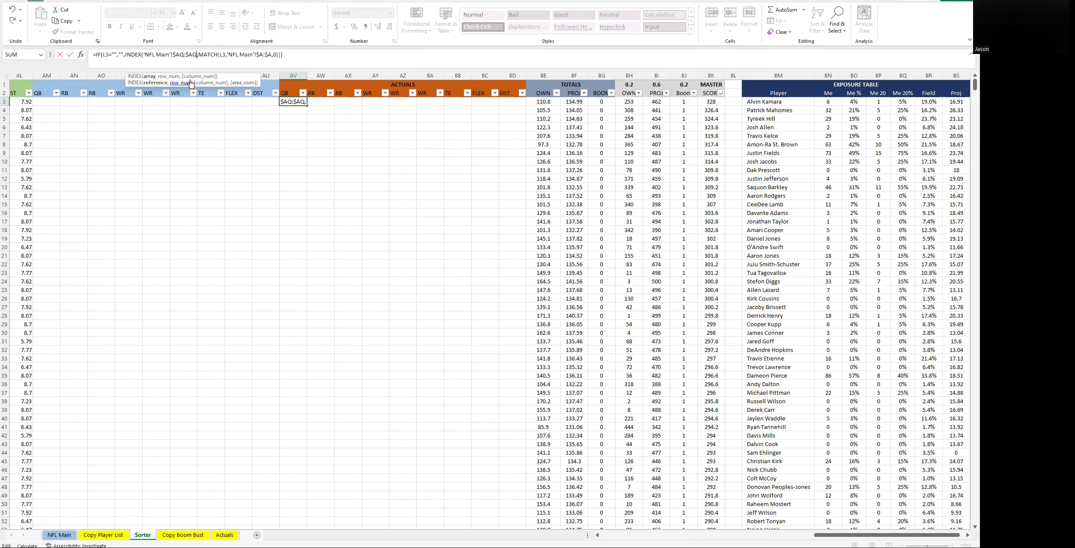
pyautogui.press('Return')
# Copy AV3 across to BD3 and fill the ACTUALS formulas down, starting 43.38
pyautogui.press('Up')
pyautogui.hotkey('ctrl', 'c')
pyautogui.hotkey('shift', 'Right')
pyautogui.hotkey('shift', 'Right')
pyautogui.hotkey('shift', 'Right')
pyautogui.hotkey('shift', 'Right')
pyautogui.hotkey('shift', 'Right')
pyautogui.hotkey('shift', 'Right')
pyautogui.hotkey('shift', 'Right')
pyautogui.hotkey('shift', 'Right')
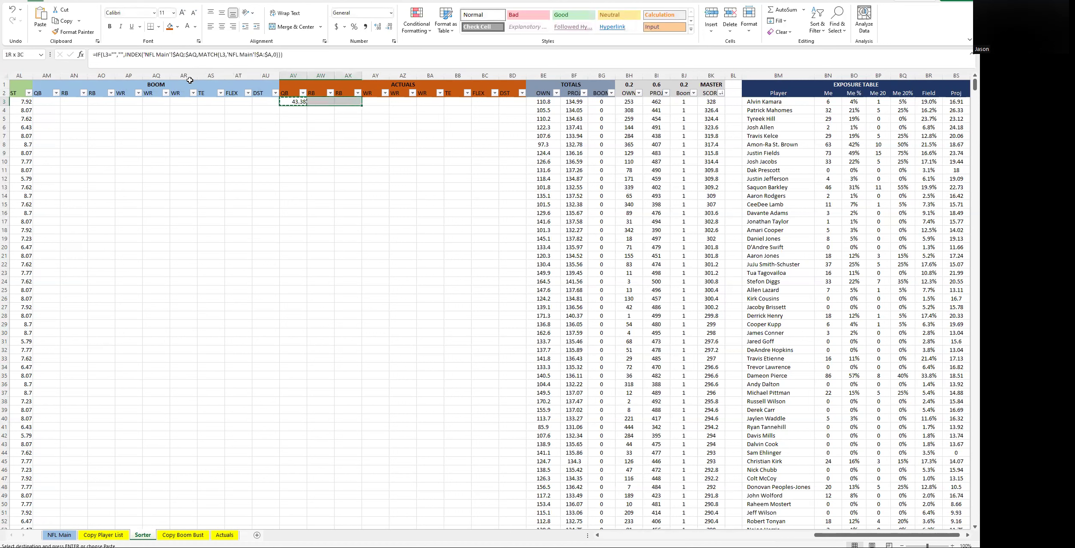
pyautogui.hotkey('ctrl', 'v')
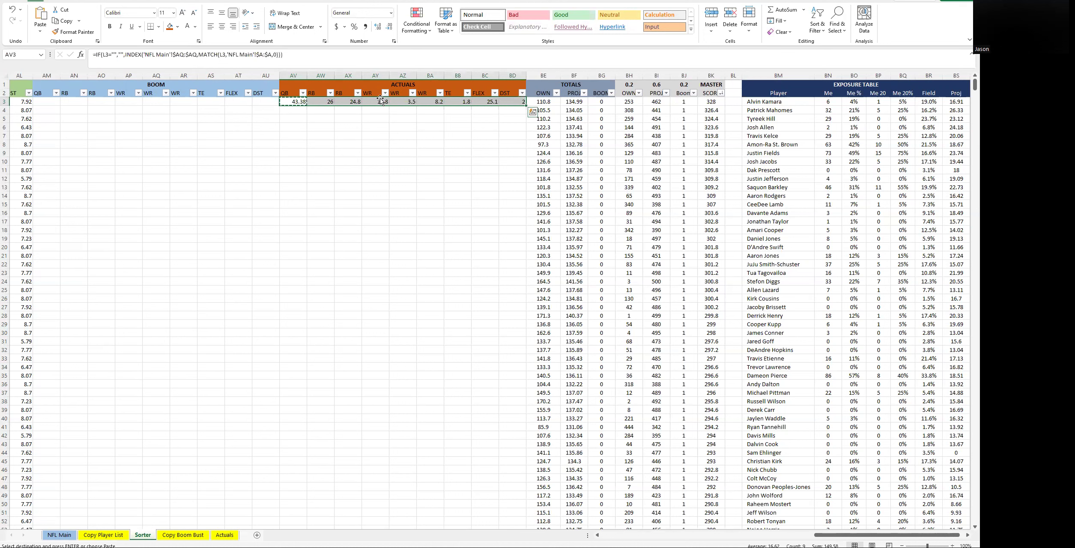
pyautogui.doubleClick(526, 107)
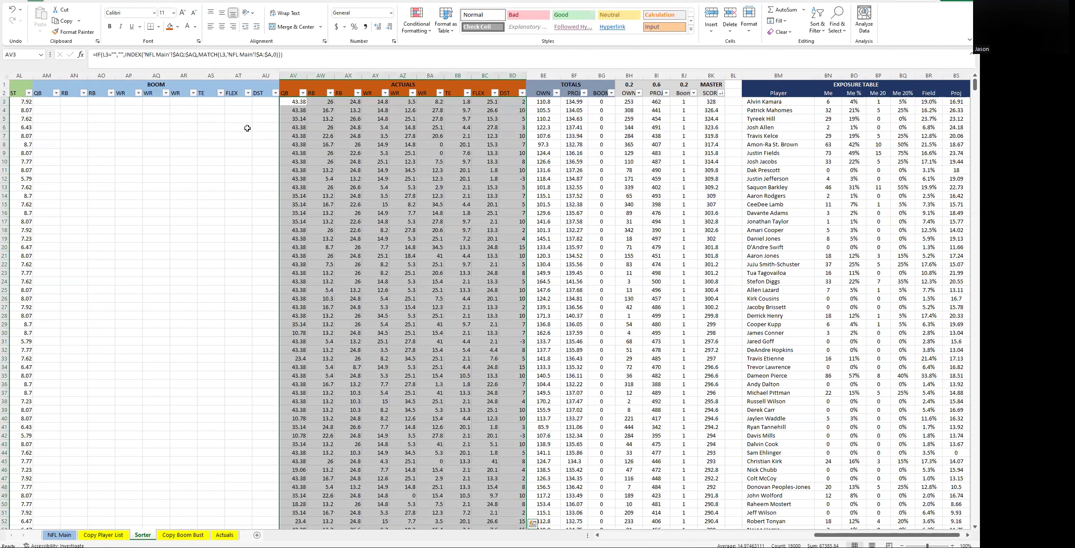
pyautogui.click(260, 101)
pyautogui.press('Down')
pyautogui.press('Down')
pyautogui.press('Up')
pyautogui.press('Up')
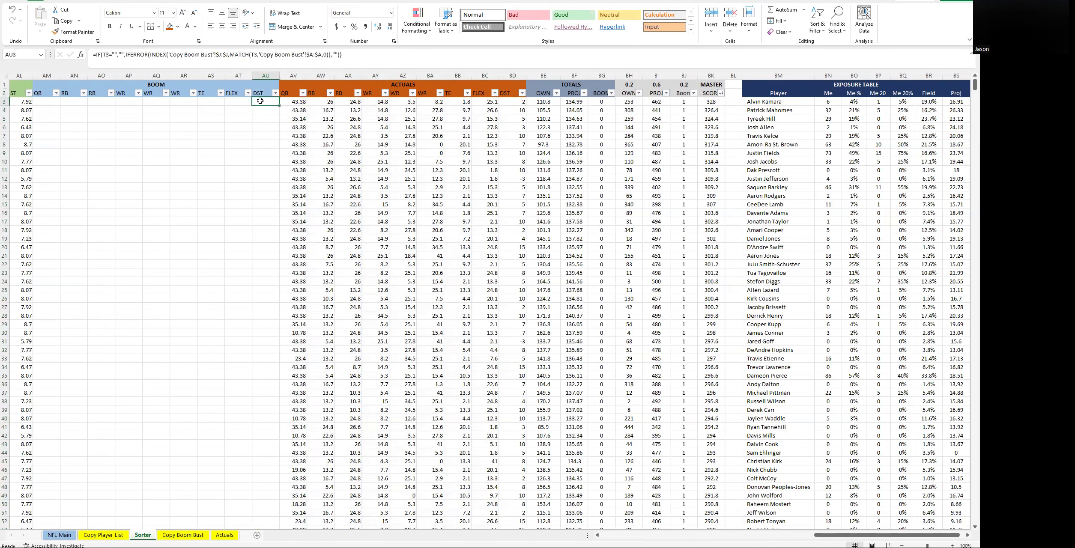
pyautogui.press('Left')
pyautogui.press('Left')
pyautogui.press('Left')
pyautogui.press('Left')
pyautogui.press('Left')
pyautogui.press('Left')
pyautogui.press('Left')
pyautogui.press('Left')
pyautogui.press('Left')
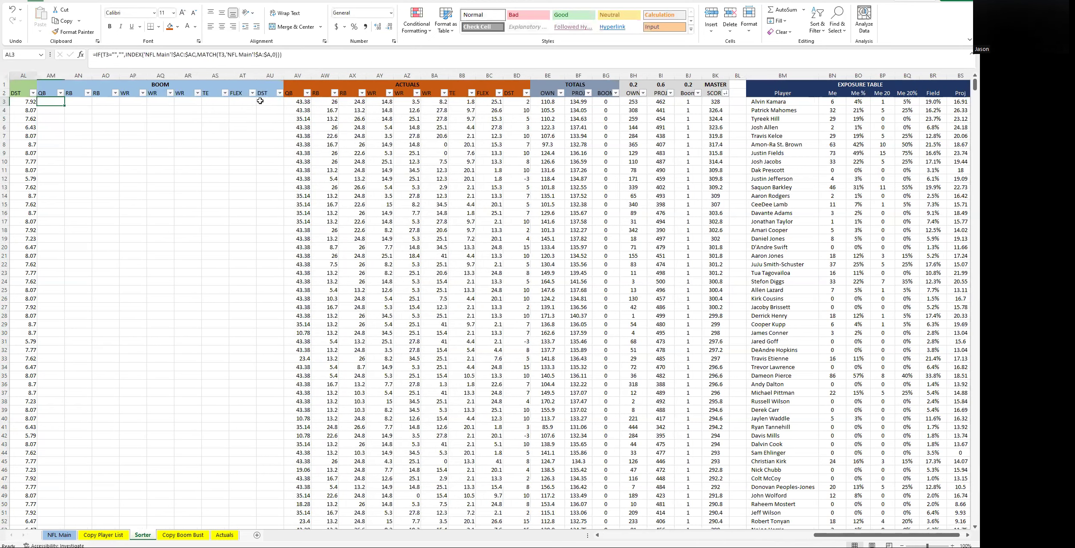
# Check the BOOM formulas near AM3, then compare with the Copy Boom Bust sheet, ending there
pyautogui.press('Right')
pyautogui.press('Right')
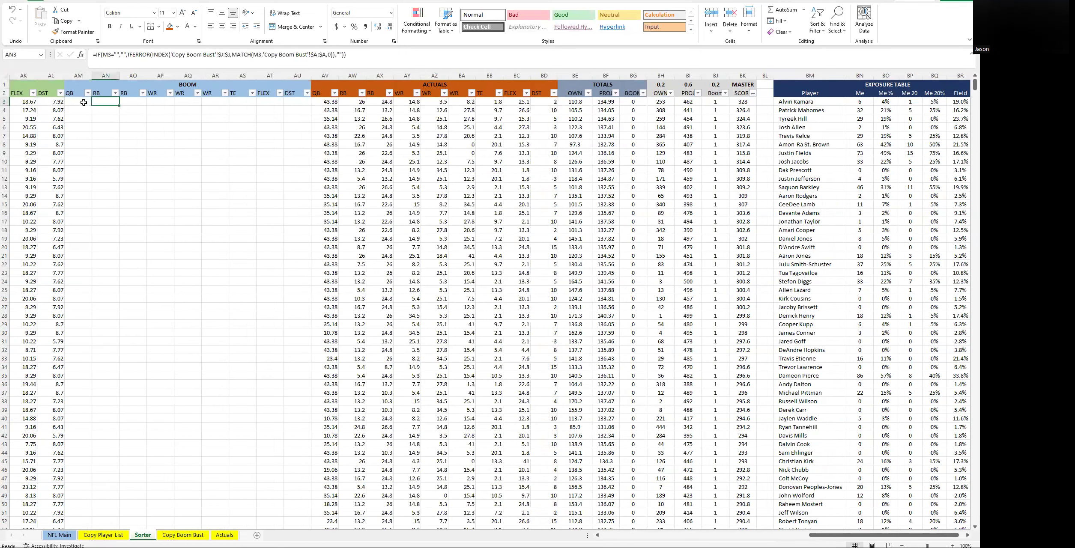
pyautogui.click(82, 103)
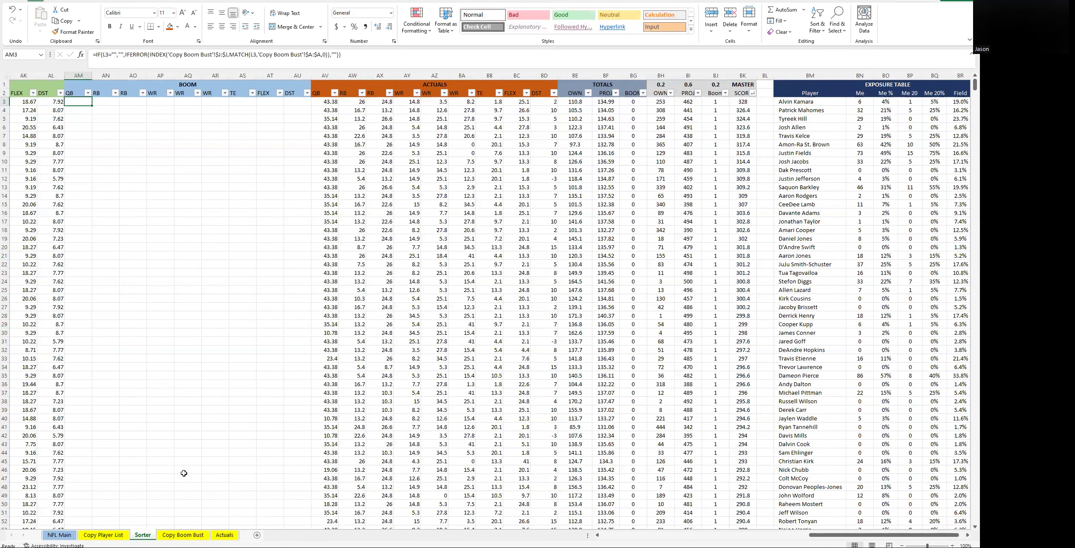
pyautogui.click(172, 536)
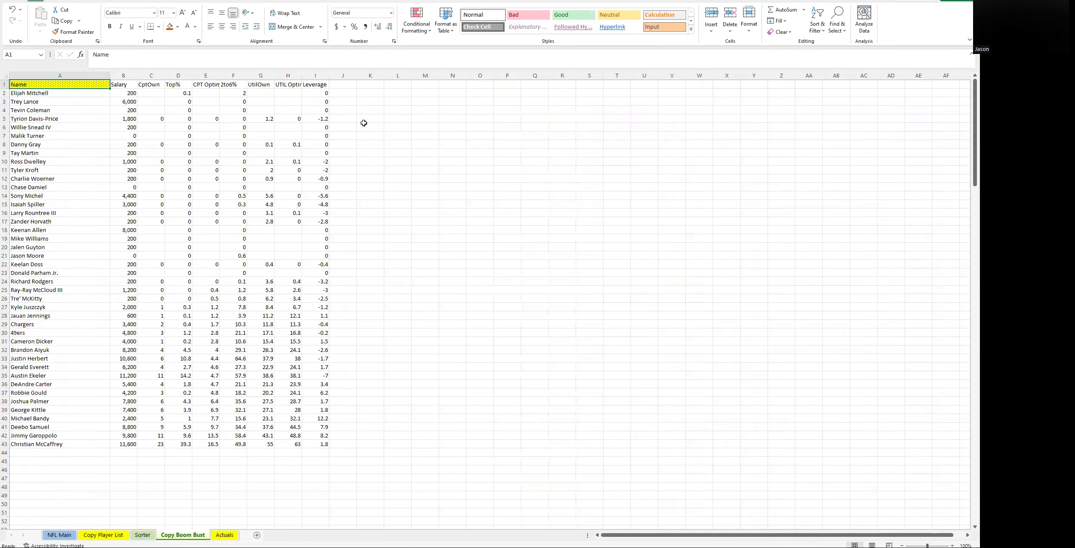
pyautogui.click(142, 536)
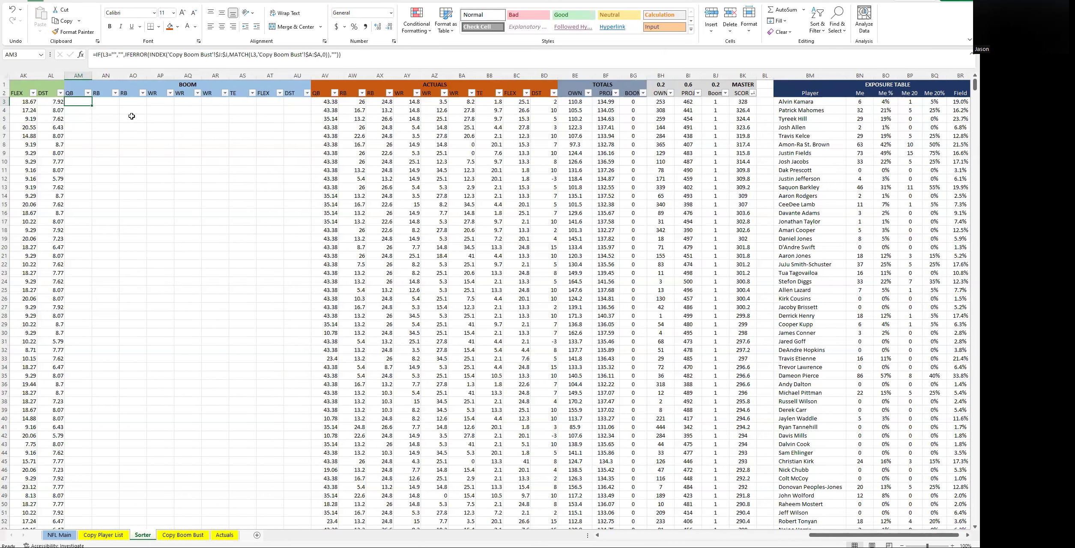
pyautogui.click(182, 535)
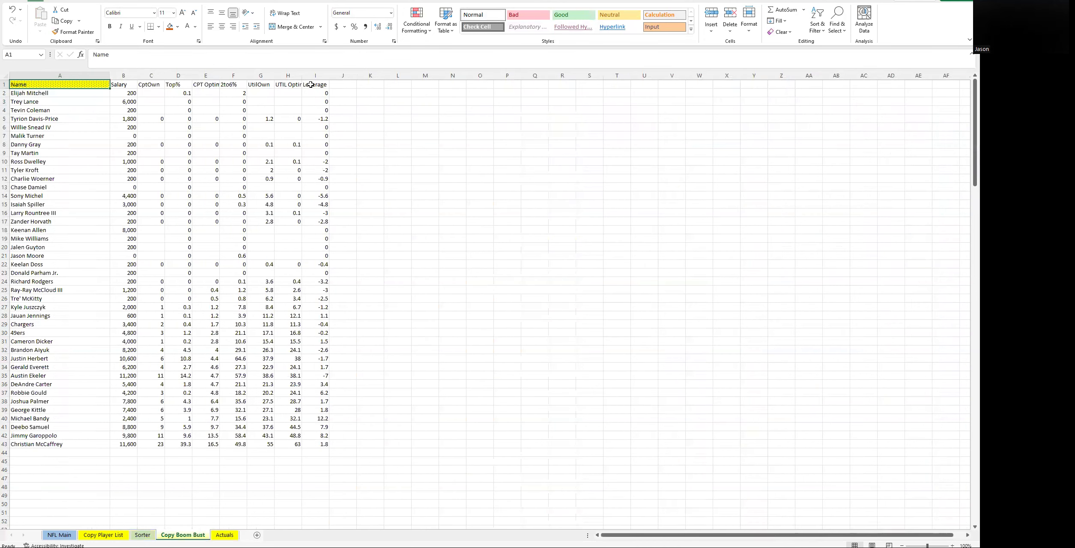
pyautogui.click(142, 534)
pyautogui.click(183, 535)
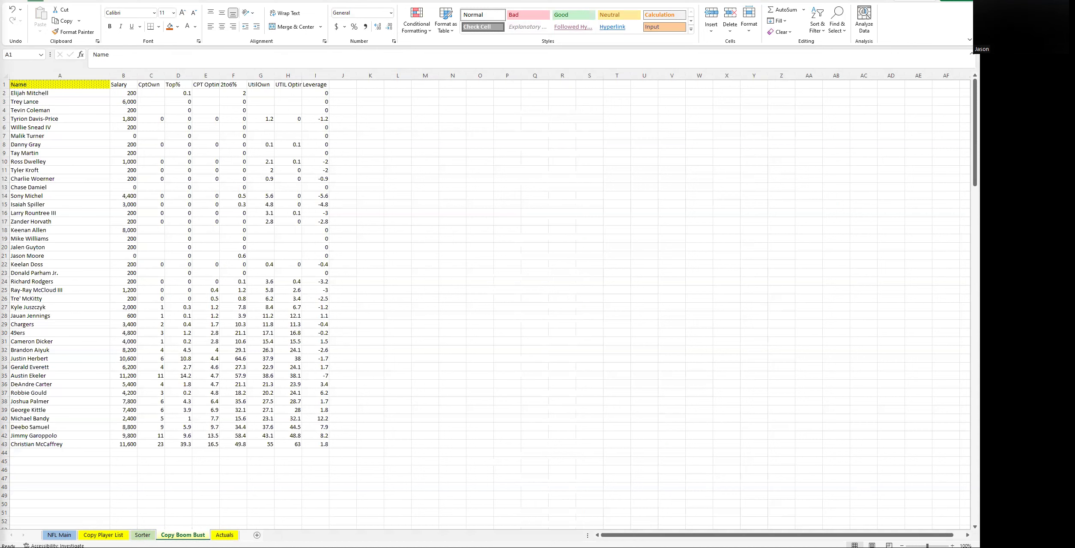
# Paste the new player data at A1, clear the leftover old rows, and return to Sorter
pyautogui.hotkey('ctrl', 'c')
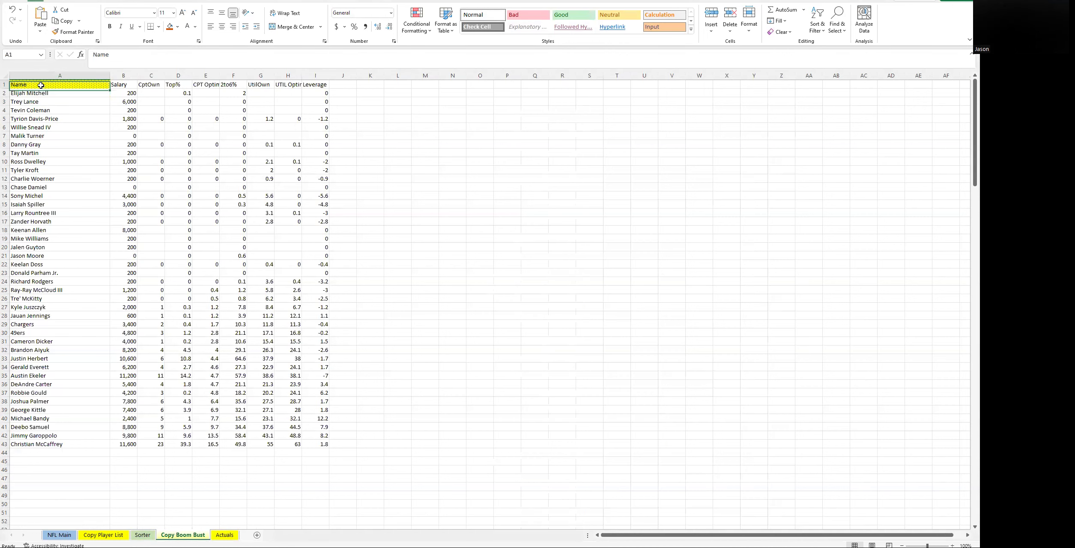
pyautogui.hotkey('ctrl', 'v')
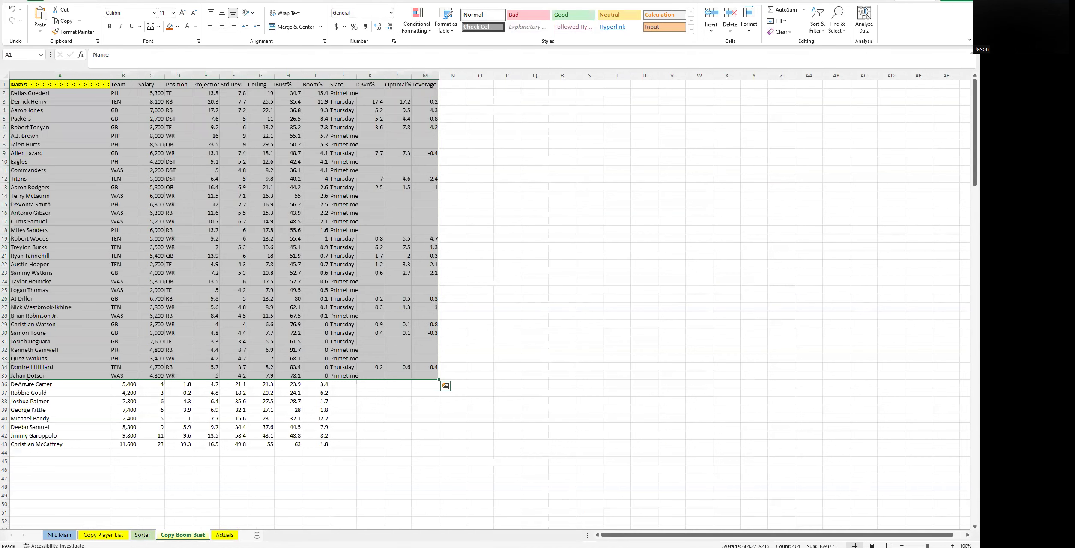
pyautogui.moveTo(28, 384); pyautogui.dragTo(458, 538)
pyautogui.press('Delete')
pyautogui.scroll(-1, 458, 527)
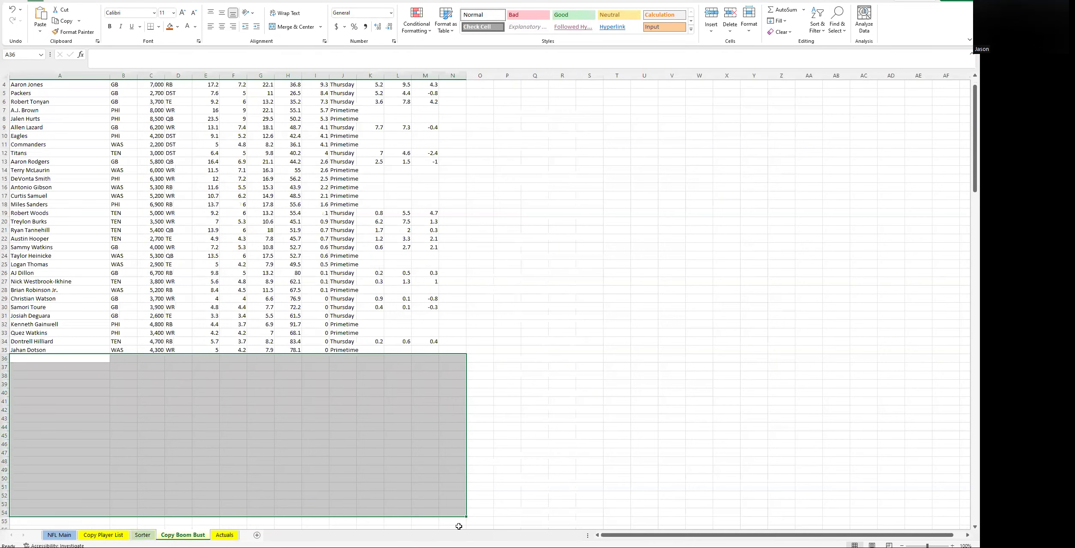
pyautogui.scroll(2, 458, 527)
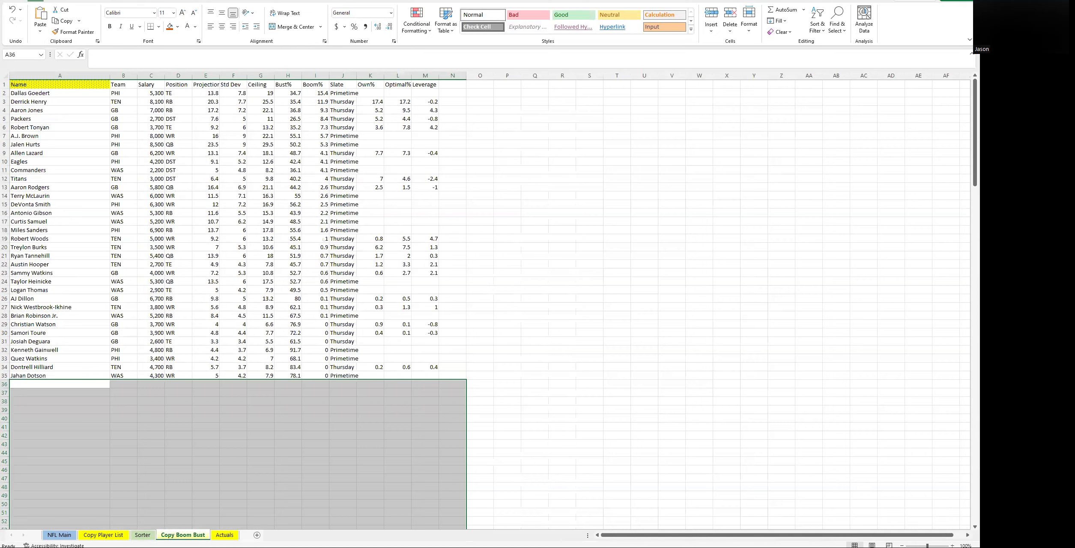
pyautogui.click(145, 536)
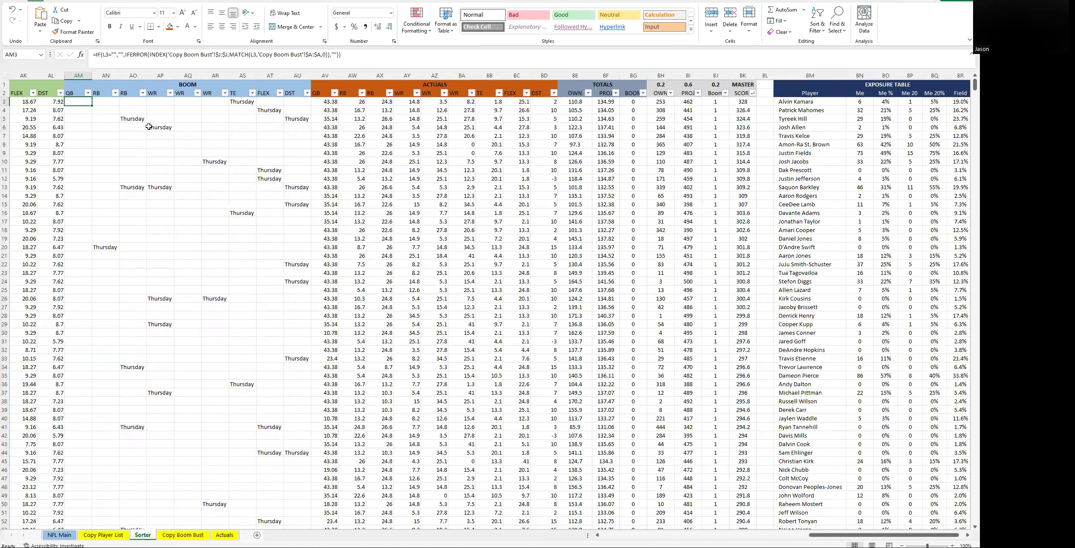
# Correct the AM3 lookup range from $I:$J to $I:$I
pyautogui.click(220, 53)
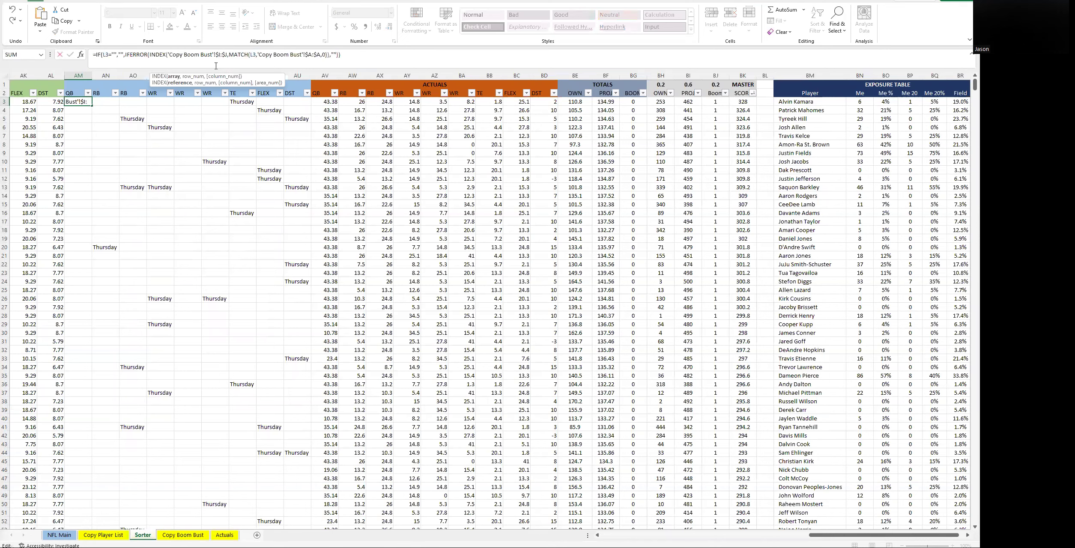
pyautogui.press('BackSpace')
pyautogui.write('I')
pyautogui.press('Return')
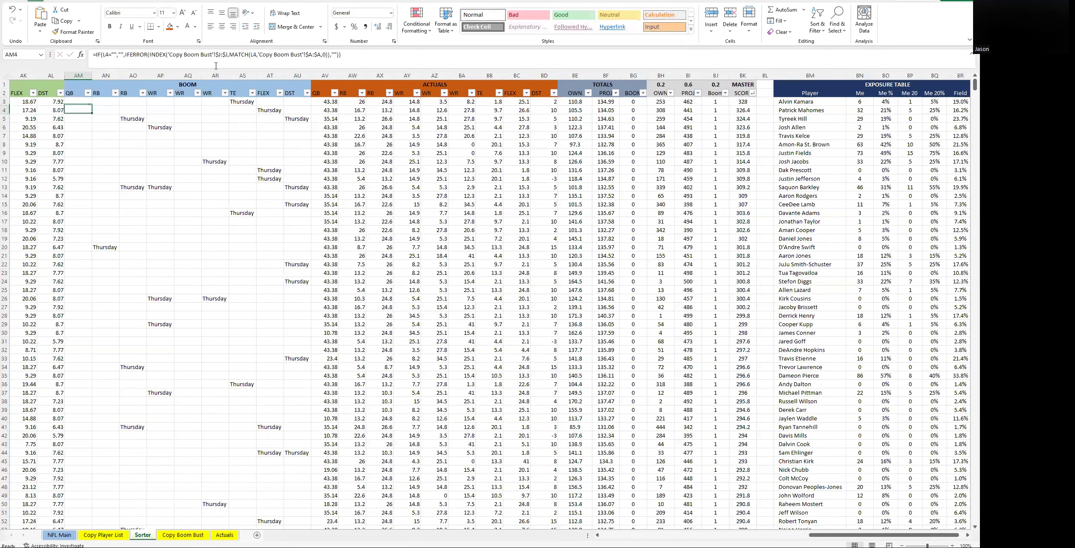
pyautogui.press('Up')
# Copy the AM3 formula across AM3:AU3 and fill it down the whole list
pyautogui.hotkey('ctrl', 'c')
pyautogui.hotkey('shift', 'Right')
pyautogui.hotkey('shift', 'Right')
pyautogui.hotkey('shift', 'Right')
pyautogui.hotkey('shift', 'Right')
pyautogui.hotkey('shift', 'Right')
pyautogui.hotkey('shift', 'Right')
pyautogui.hotkey('shift', 'Right')
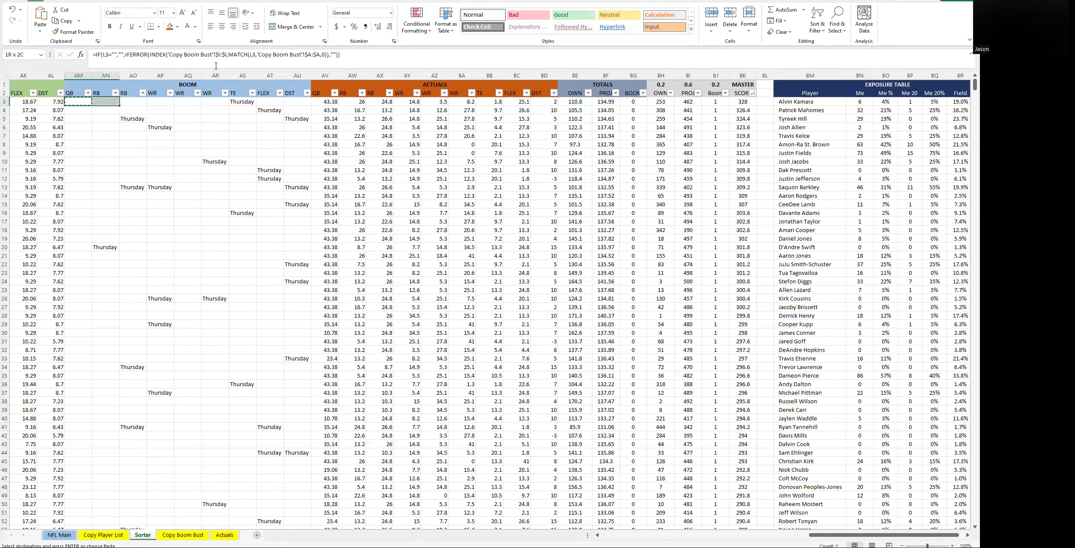
pyautogui.hotkey('shift', 'Right')
pyautogui.hotkey('ctrl', 'v')
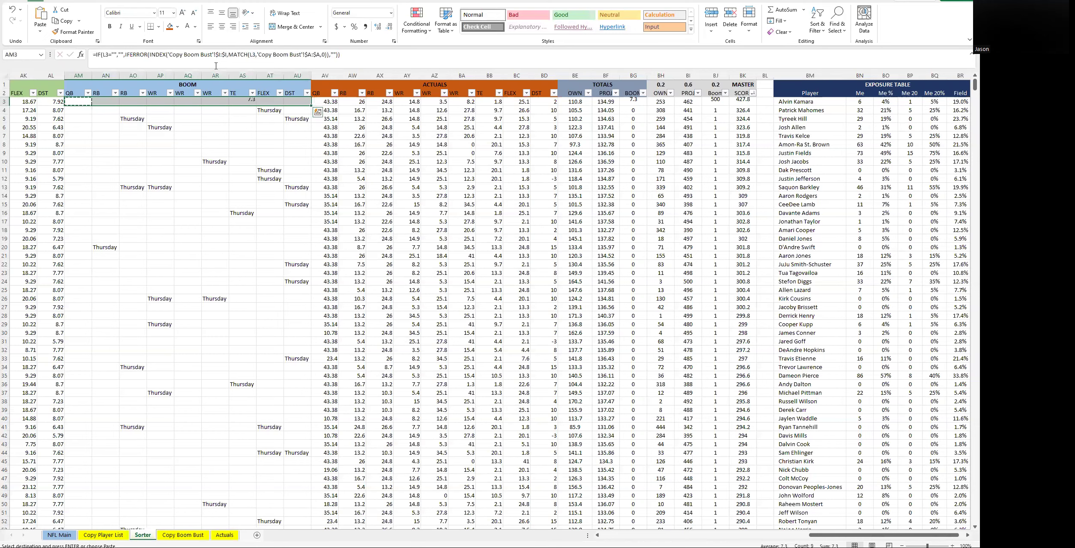
pyautogui.doubleClick(313, 105)
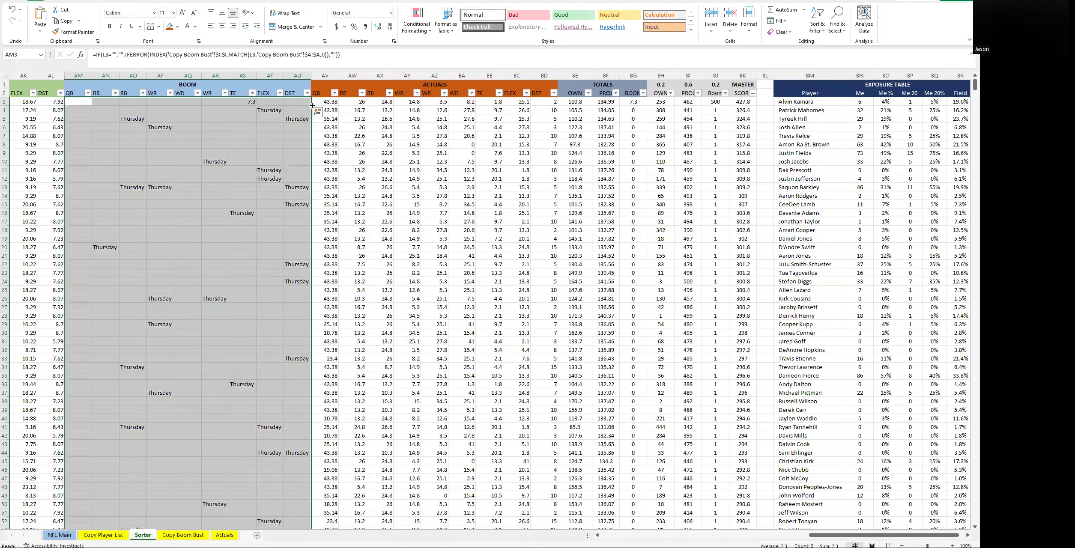
pyautogui.click(133, 109)
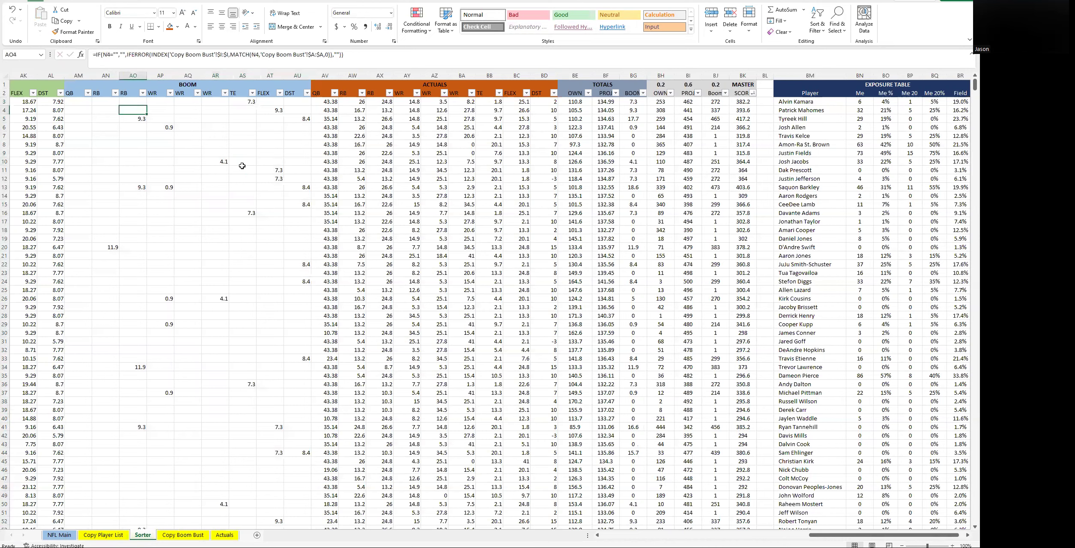
pyautogui.click(182, 176)
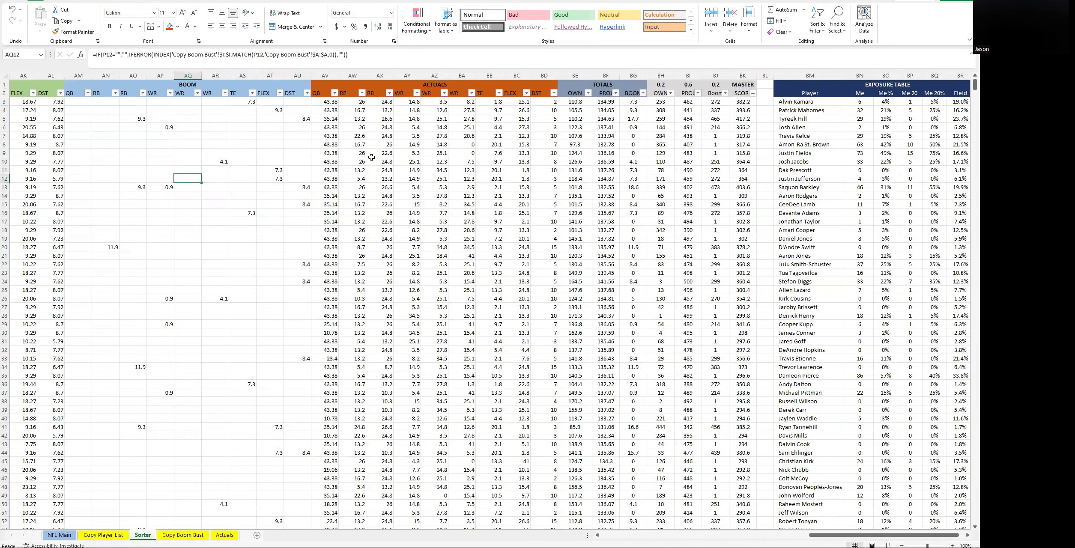
pyautogui.click(408, 119)
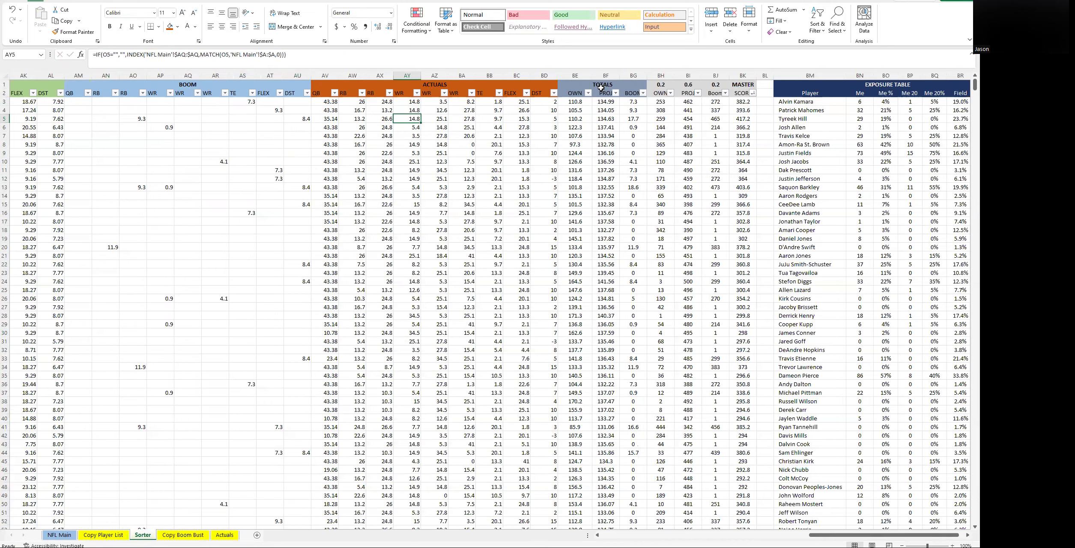
# Insert a column at BH with an orange header titled Actual
pyautogui.click(655, 74)
pyautogui.rightClick(655, 74)
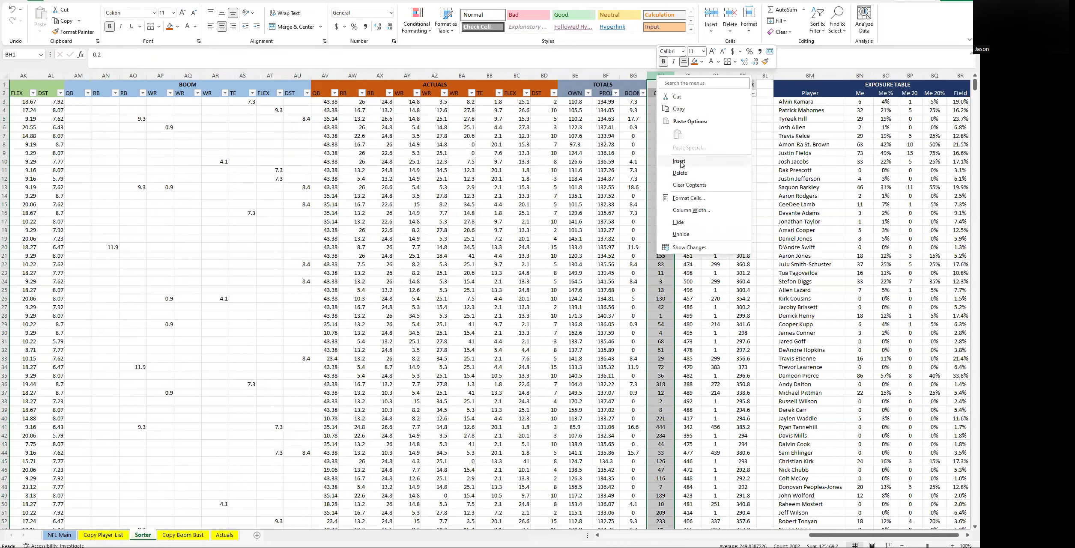
pyautogui.click(681, 162)
pyautogui.moveTo(651, 85); pyautogui.dragTo(652, 92)
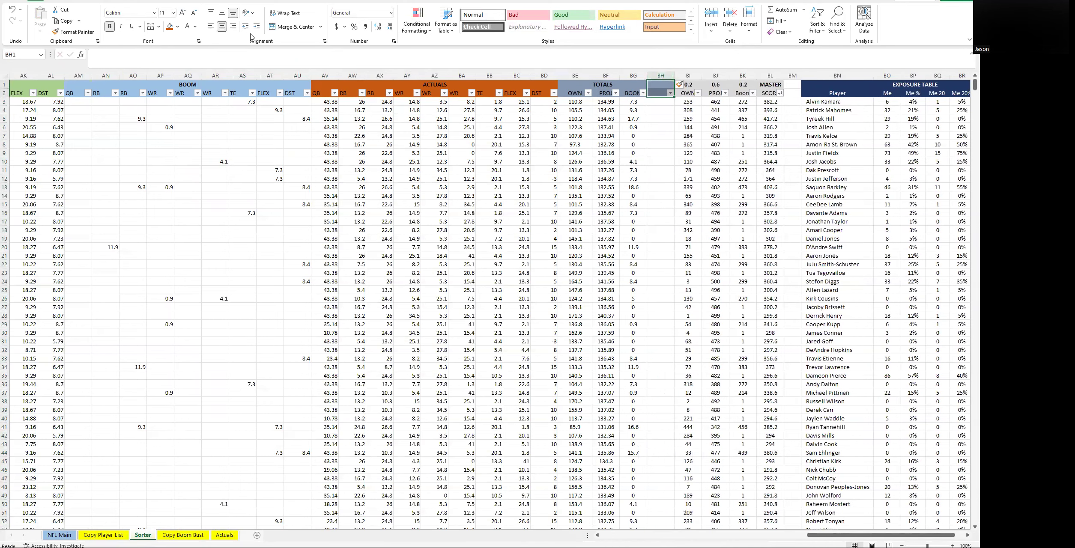
pyautogui.click(169, 26)
pyautogui.click(658, 93)
pyautogui.write('Actual')
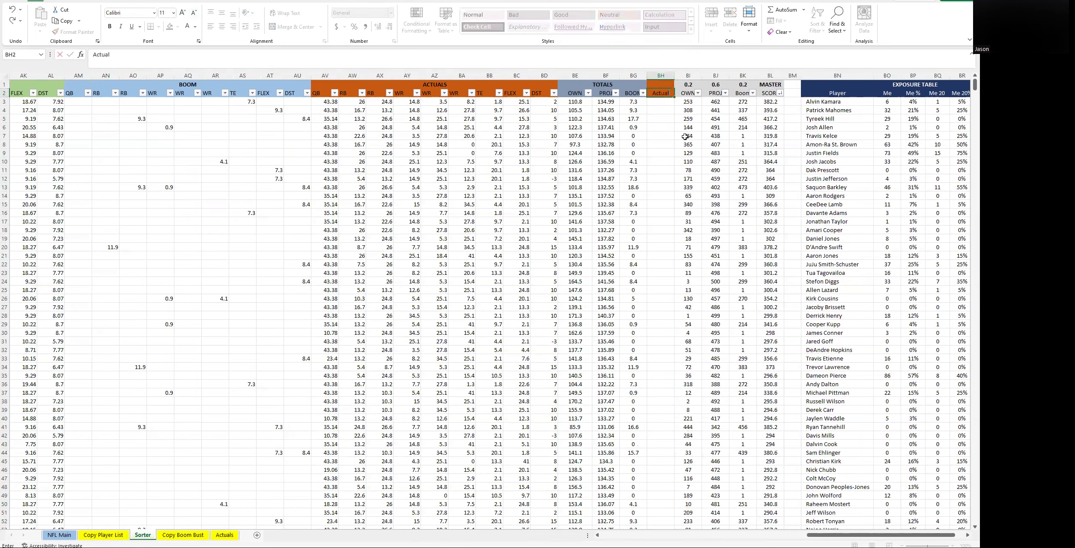
pyautogui.press('Return')
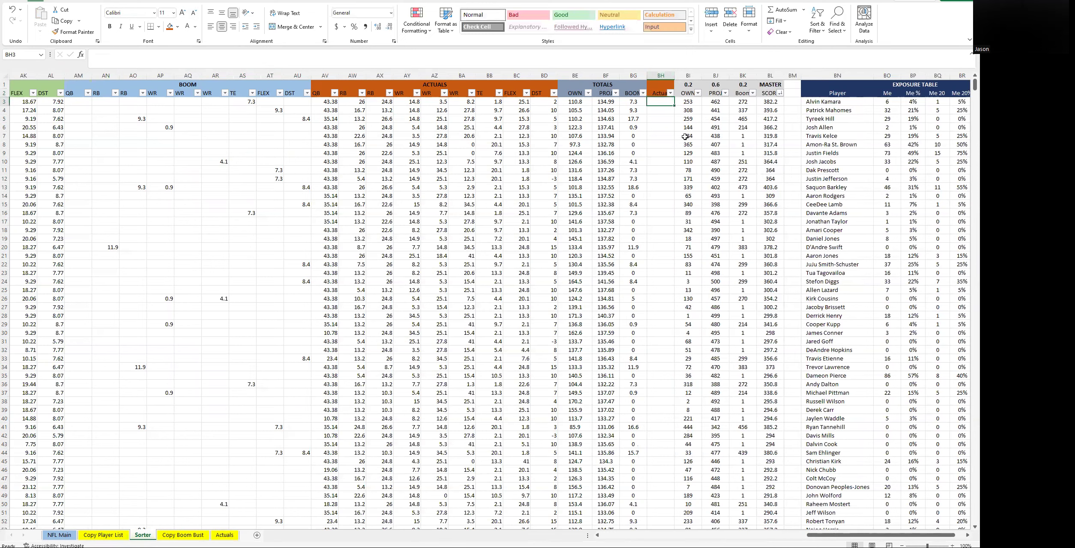
# Copy the BG3 SUM formula into BH3
pyautogui.press('Left')
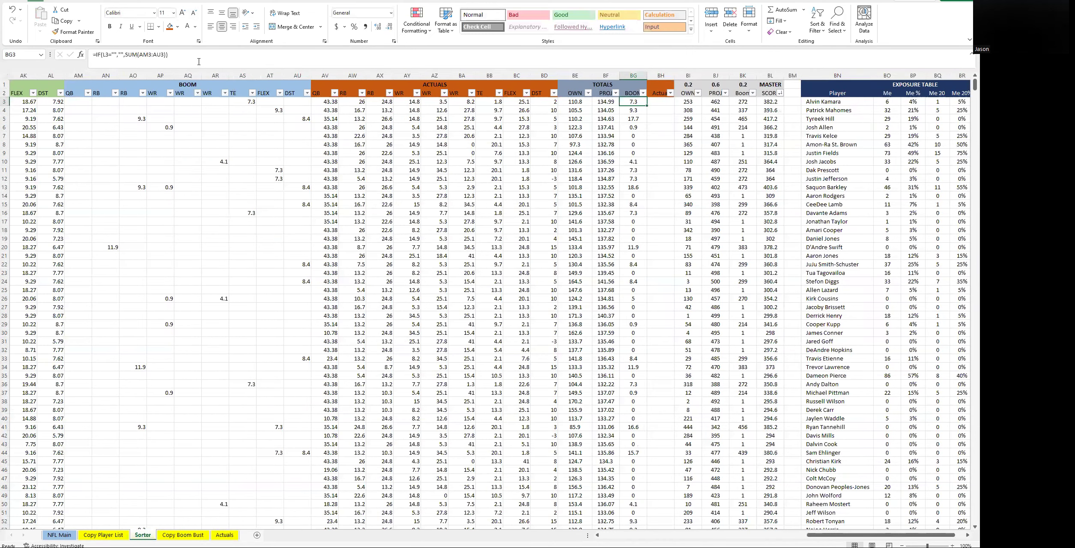
pyautogui.click(199, 61)
pyautogui.hotkey('ctrl', 'c')
pyautogui.press('Return')
pyautogui.press('Right')
pyautogui.press('Up')
pyautogui.press('F2')
pyautogui.hotkey('ctrl', 'v')
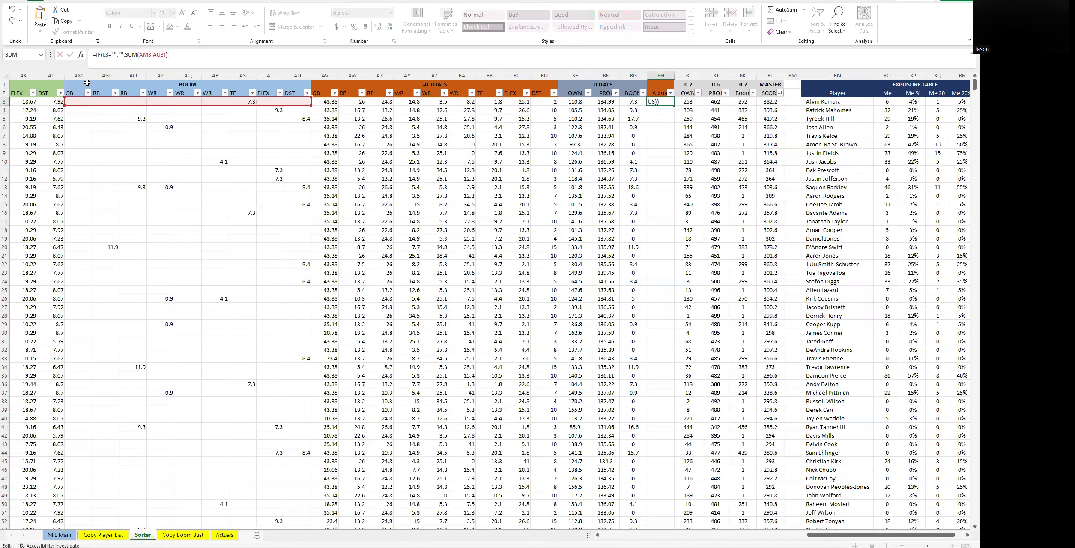
# Make BH3 sum AV3:BD3 and fill it down column BH
pyautogui.click(148, 54)
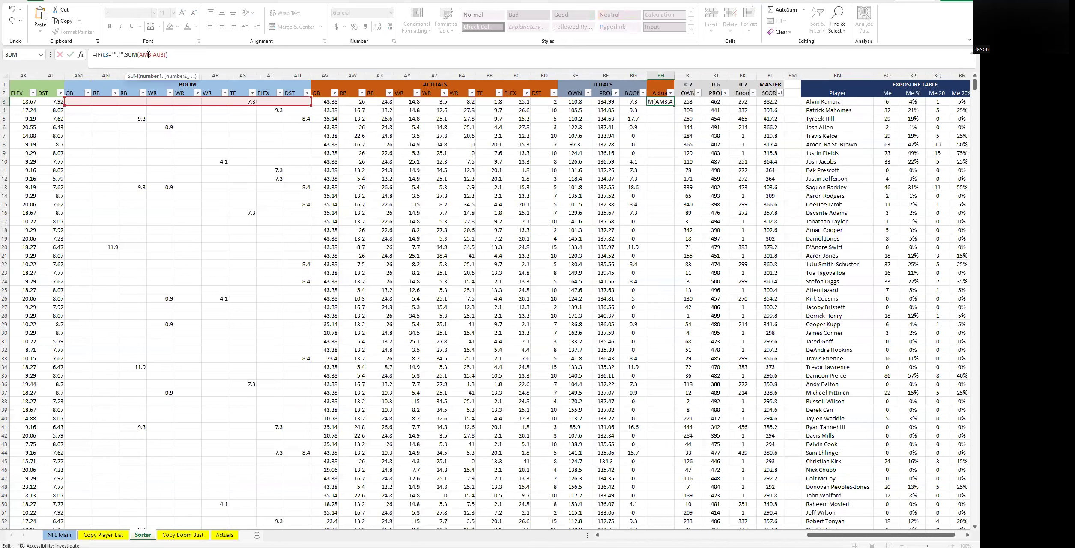
pyautogui.press('BackSpace')
pyautogui.press('BackSpace')
pyautogui.write('AV')
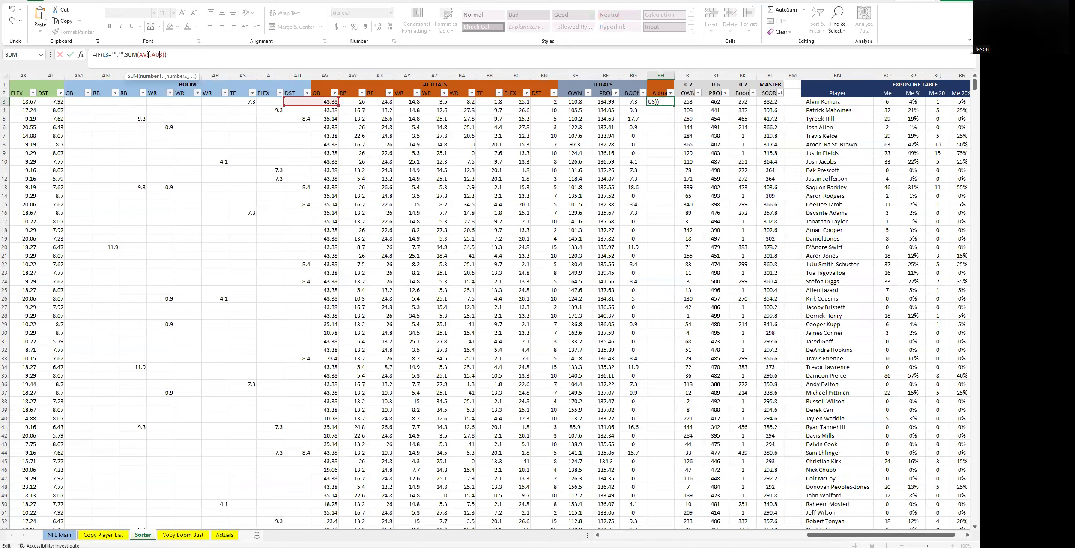
pyautogui.press('BackSpace')
pyautogui.press('BackSpace')
pyautogui.press('BackSpace')
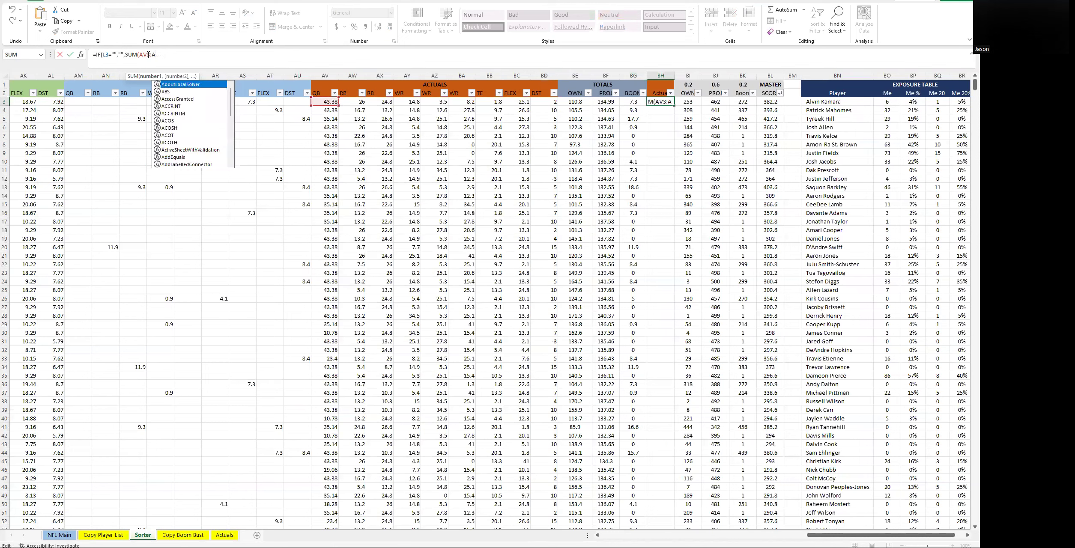
pyautogui.press('BackSpace')
pyautogui.write('BD')
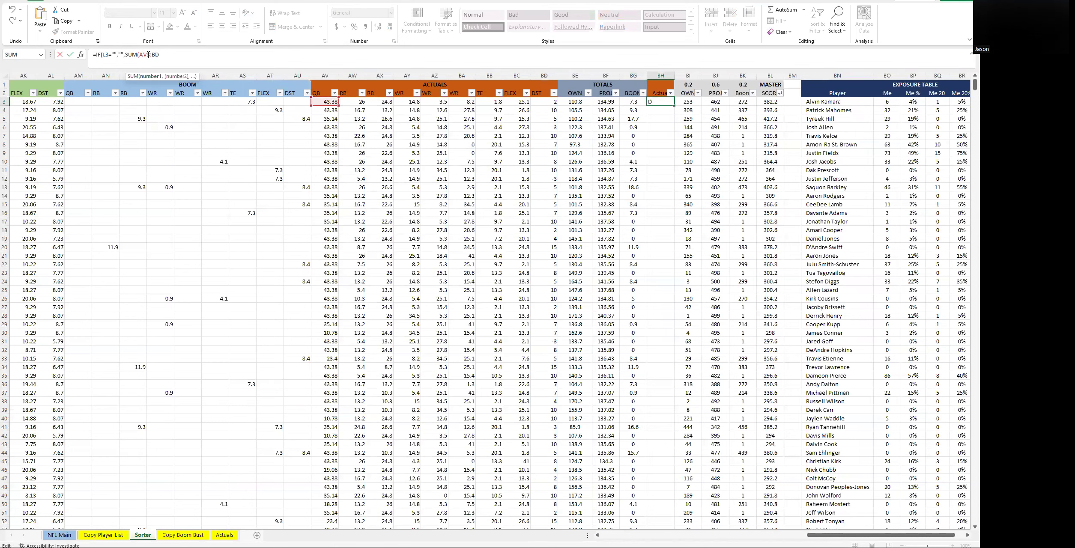
pyautogui.write('3')
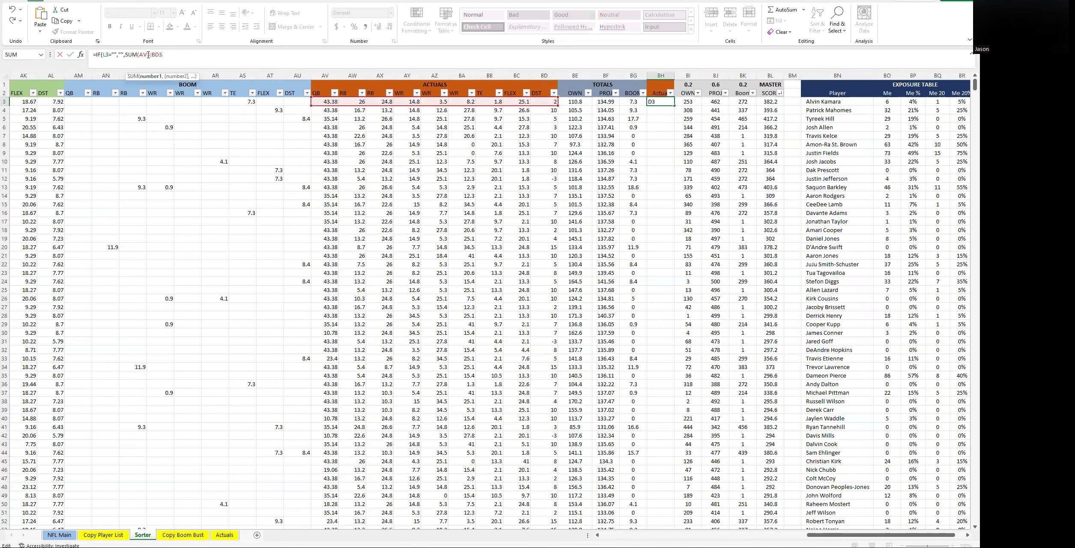
pyautogui.write(')')
pyautogui.press('Return')
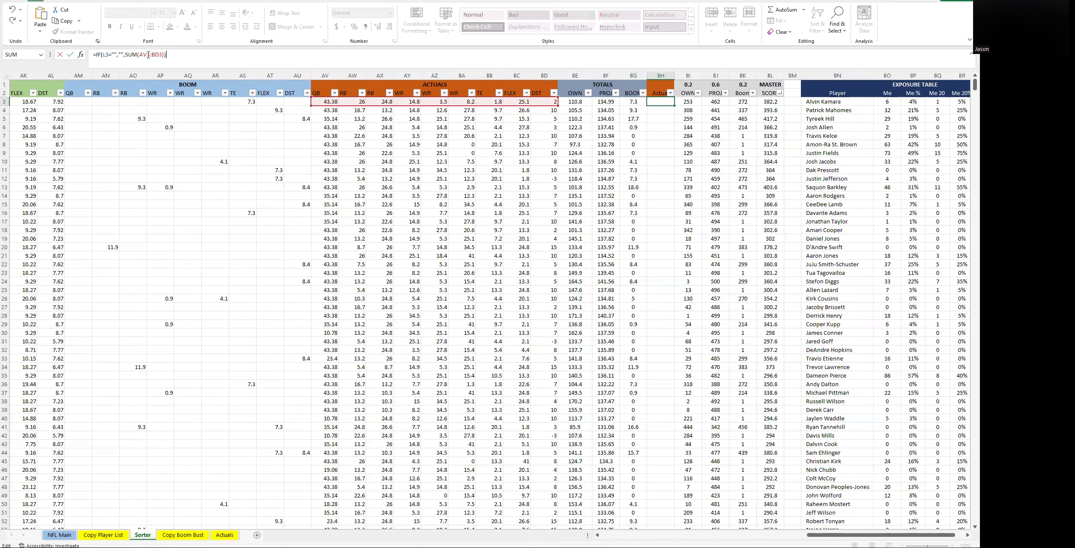
pyautogui.click(665, 103)
pyautogui.doubleClick(674, 106)
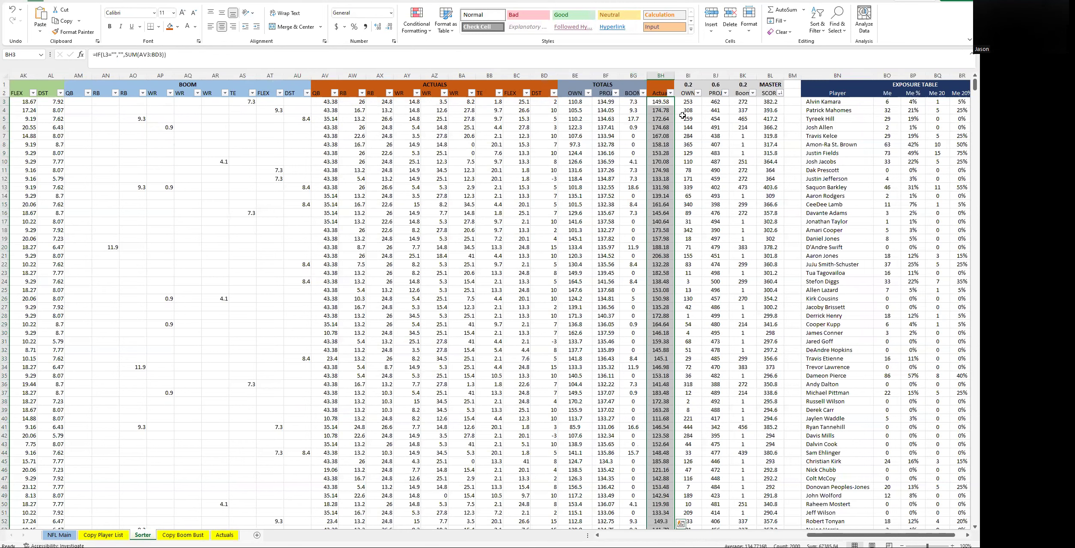
pyautogui.click(660, 103)
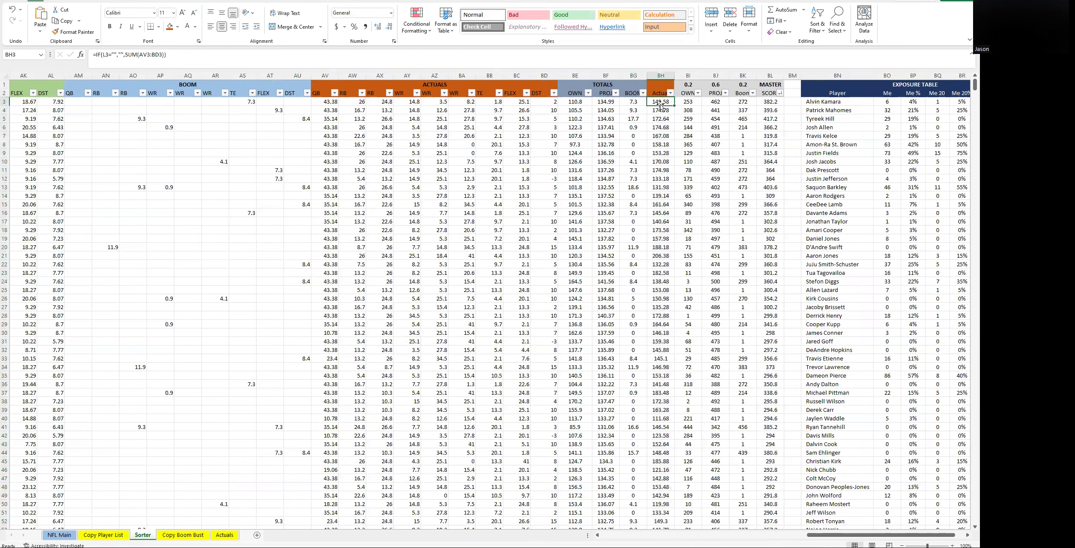
pyautogui.press('Right')
pyautogui.press('Right')
pyautogui.press('Right')
pyautogui.press('Right')
# Review the Actual formula in BH5, then merge and centre TOTALS over BE1:BH1
pyautogui.press('Left')
pyautogui.press('Left')
pyautogui.press('Left')
pyautogui.press('Left')
pyautogui.click(666, 120)
pyautogui.click(660, 100)
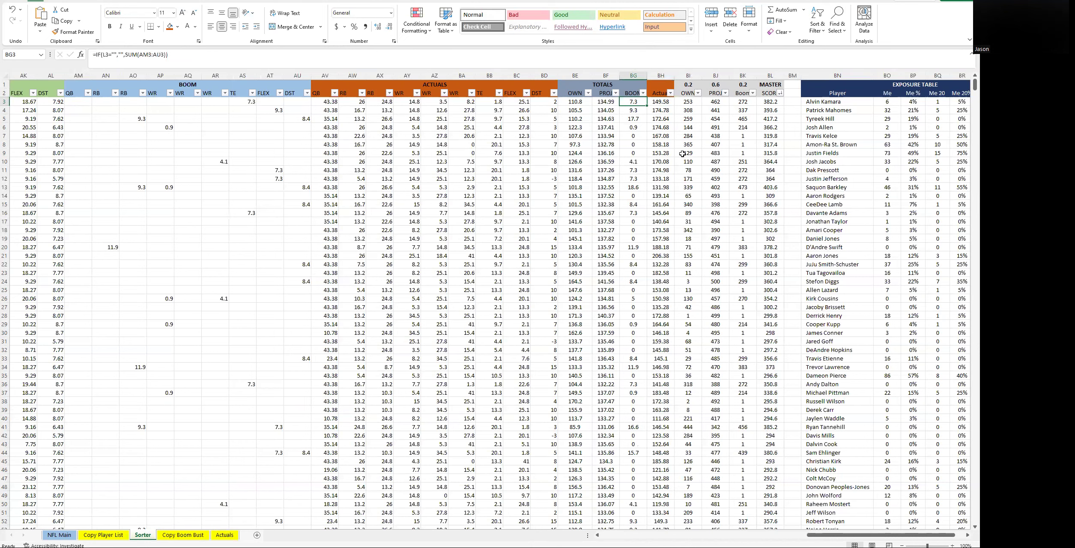
pyautogui.press('Up')
pyautogui.press('Up')
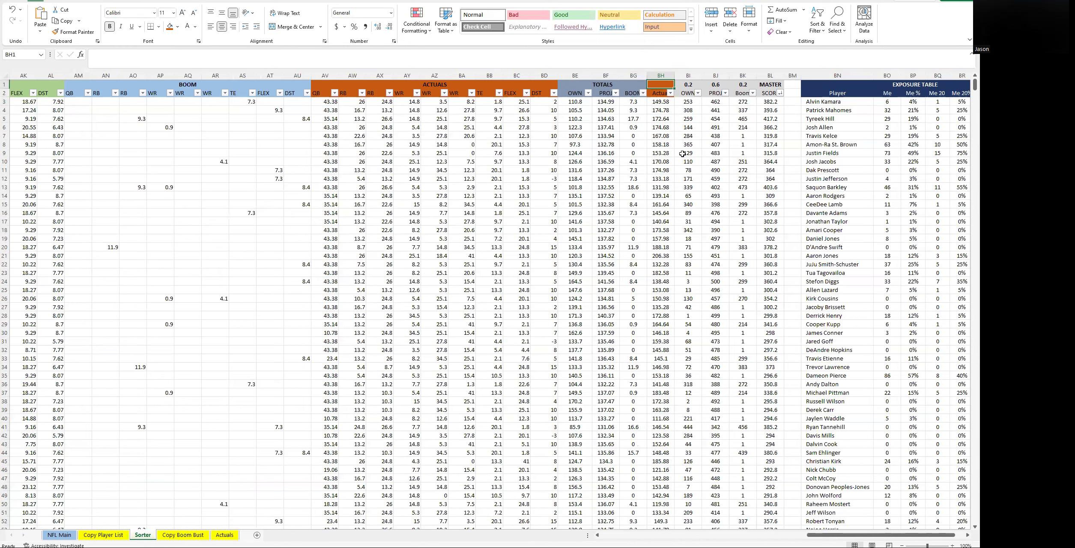
pyautogui.hotkey('shift', 'Left')
pyautogui.click(287, 27)
# Verify the SUM formula in BG12 and the Actual formula in BH5
pyautogui.click(629, 177)
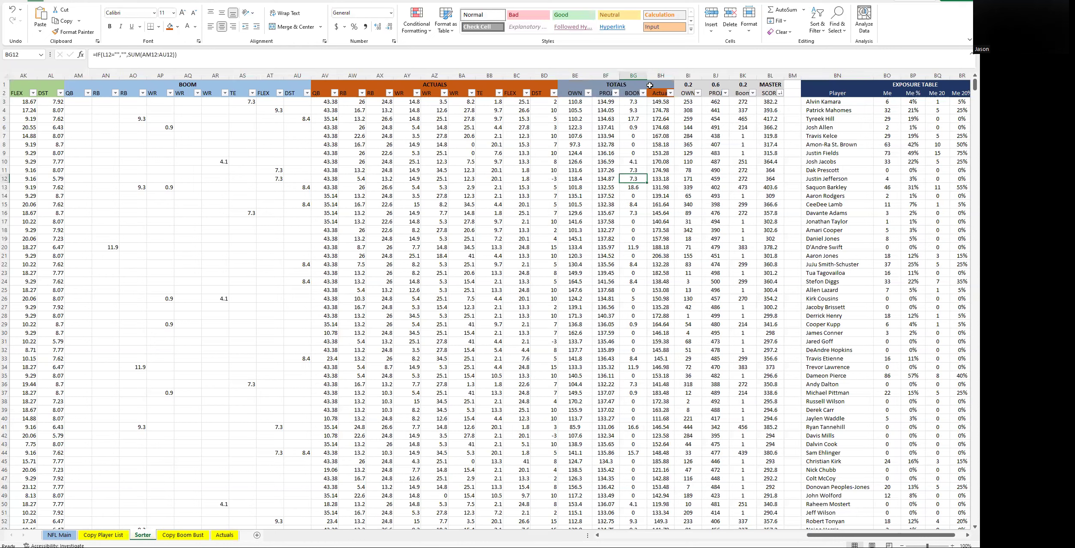
pyautogui.click(669, 118)
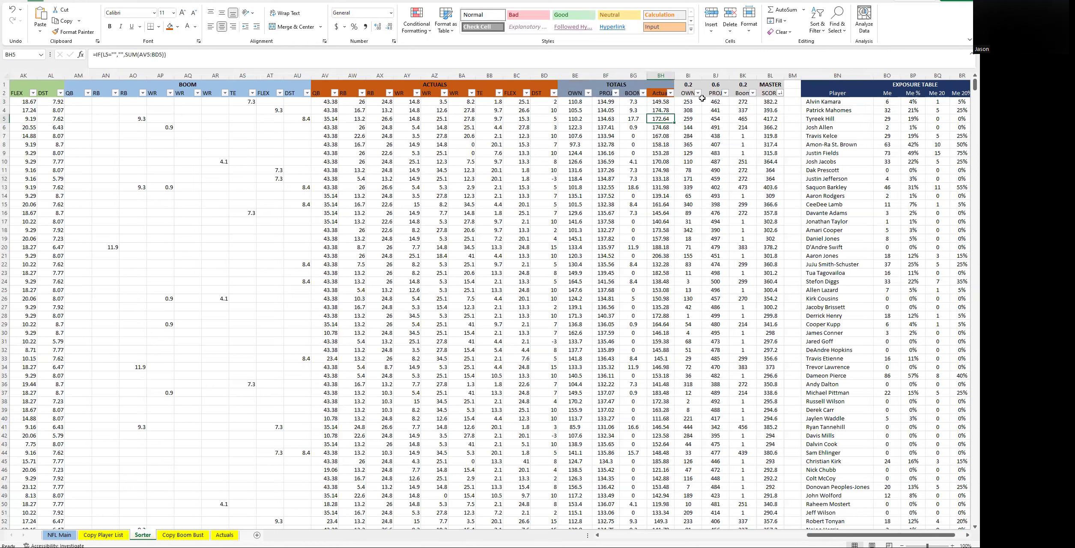
pyautogui.click(661, 84)
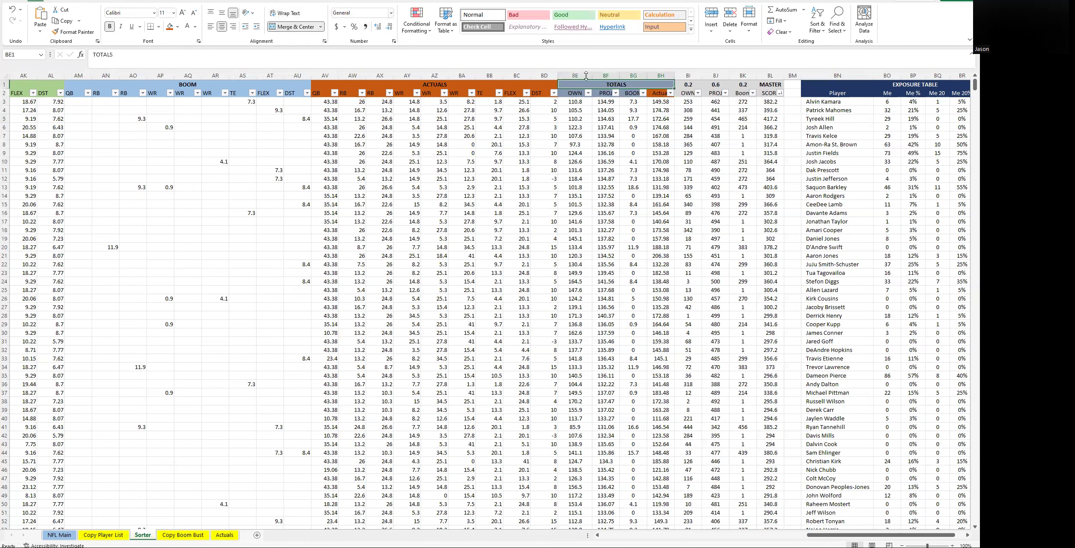
pyautogui.click(662, 119)
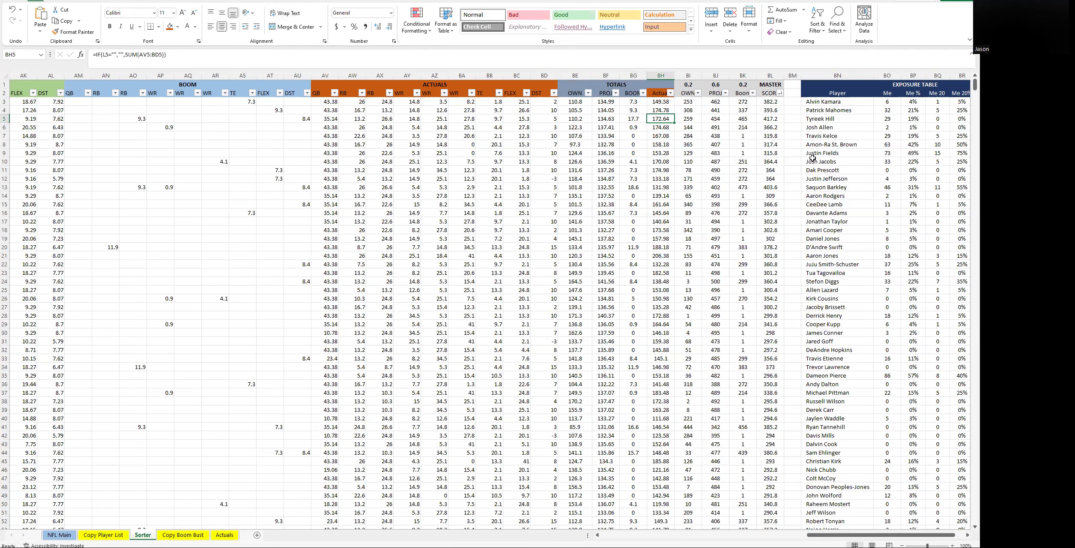
# Insert four blank columns, BN to BQ, in front of the Exposure Table
pyautogui.moveTo(874, 535); pyautogui.dragTo(893, 535)
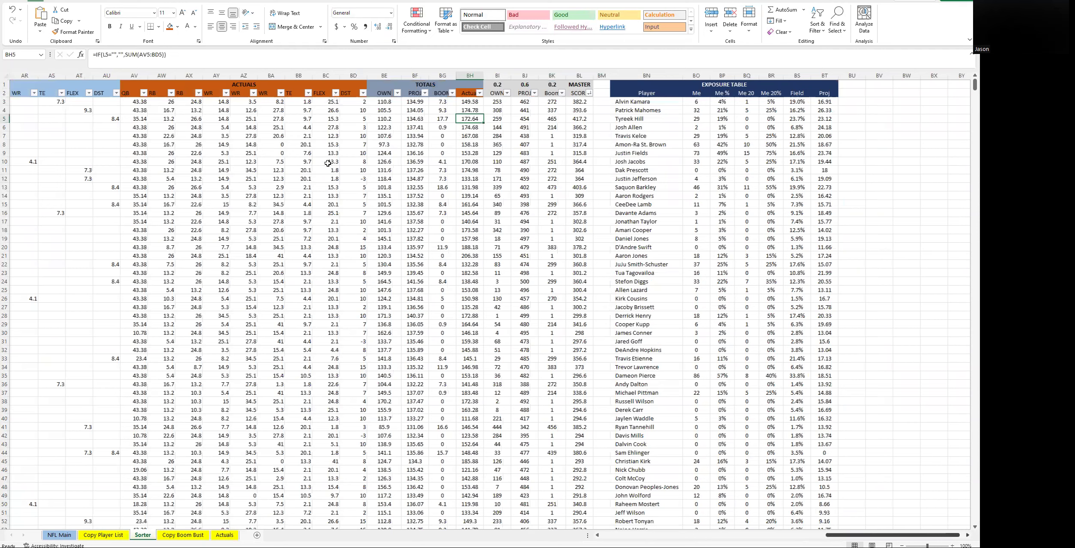
pyautogui.hscroll(2, 328, 163)
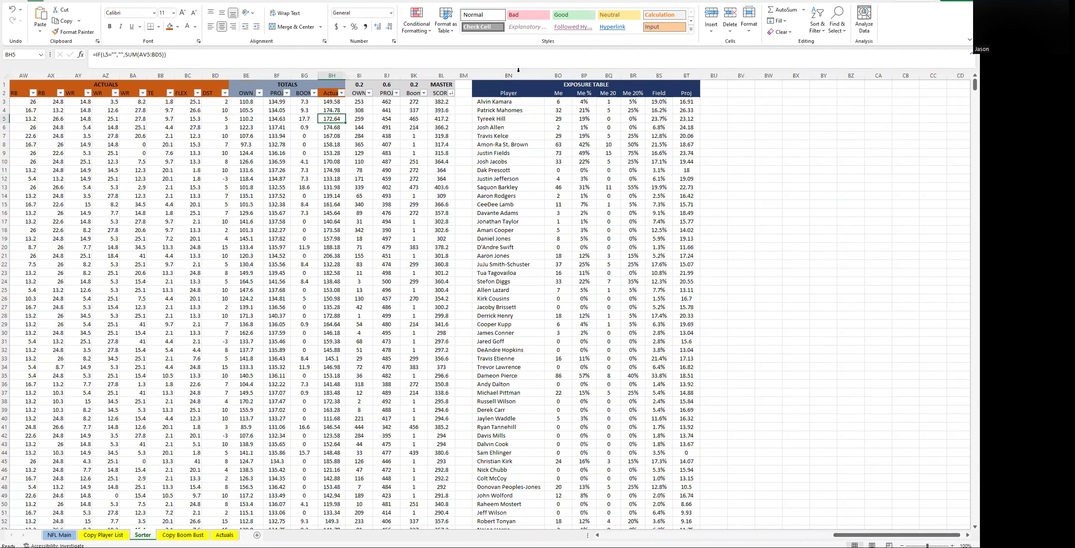
pyautogui.moveTo(486, 71); pyautogui.dragTo(598, 68)
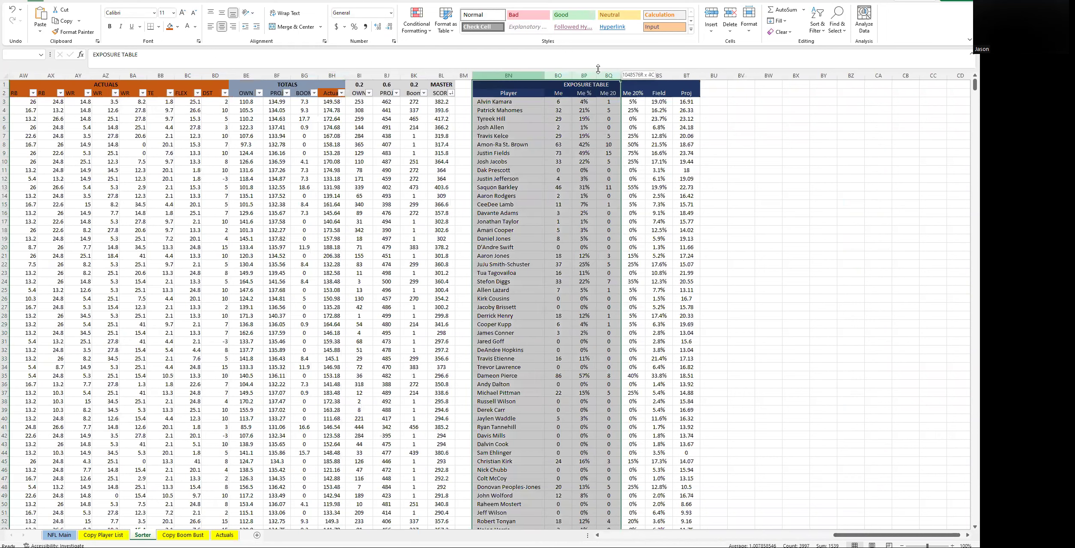
pyautogui.rightClick(607, 76)
pyautogui.click(637, 165)
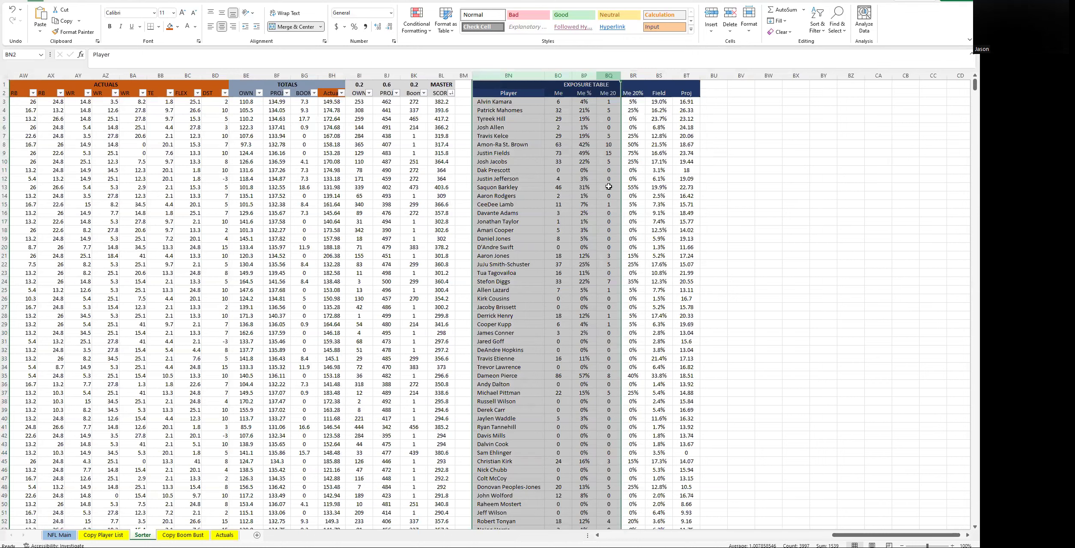
# Adjust the width of the new columns BN through BQ
pyautogui.moveTo(541, 75); pyautogui.dragTo(563, 75)
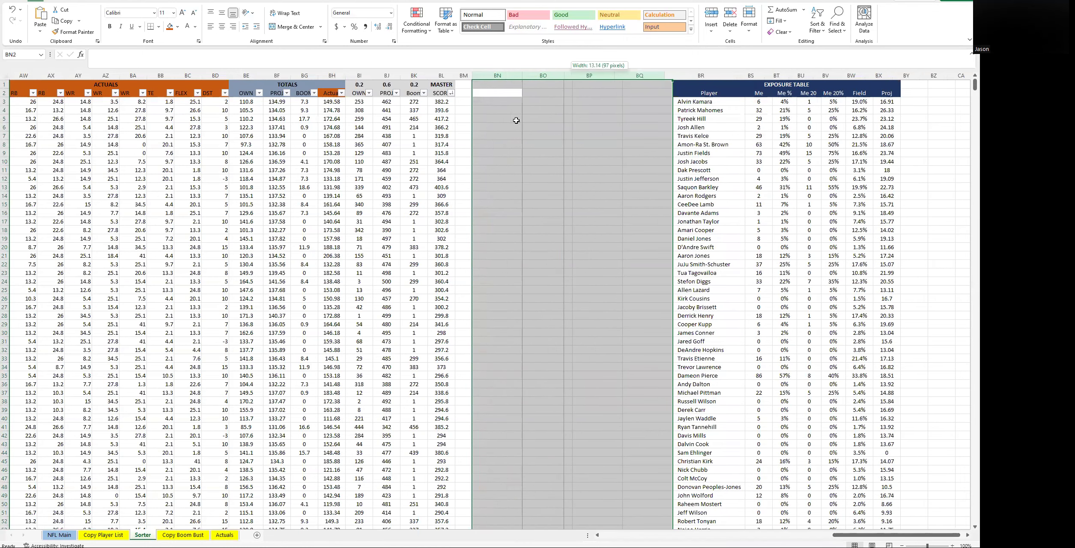
pyautogui.click(516, 119)
pyautogui.click(492, 93)
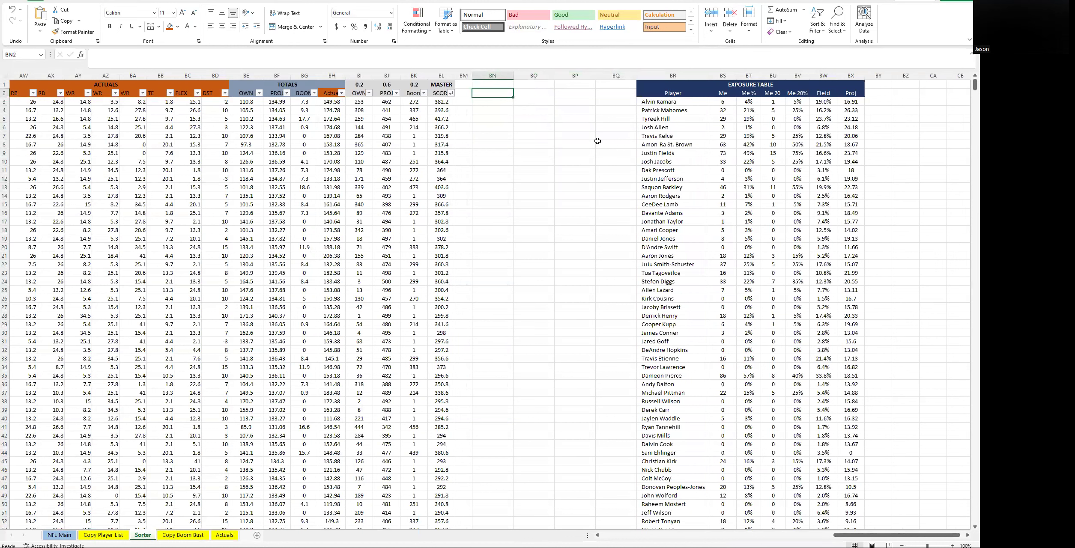
# Enter the headers Score in BN2 and Place in BO2
pyautogui.write('Sc')
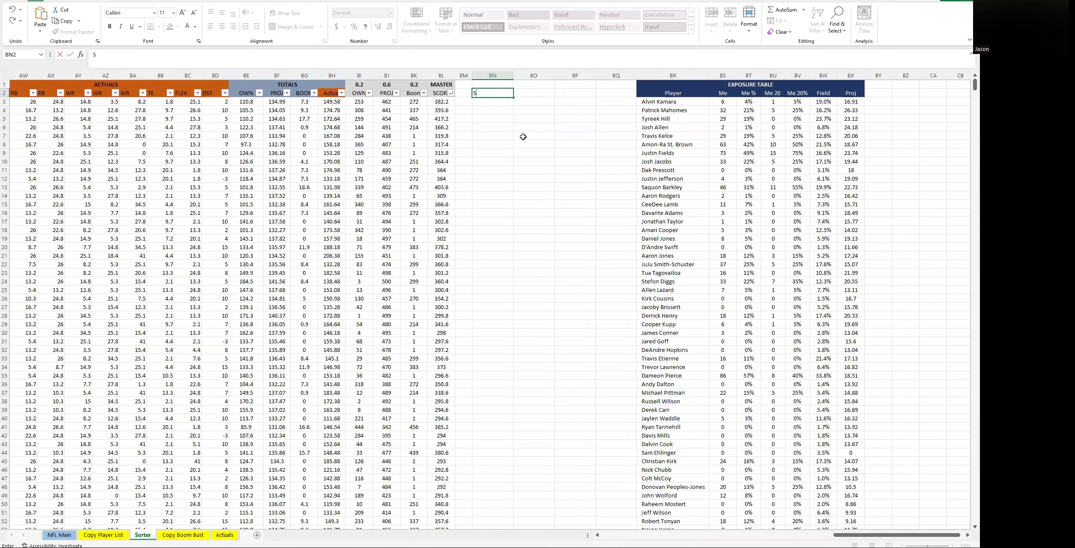
pyautogui.write('core')
pyautogui.press('Tab')
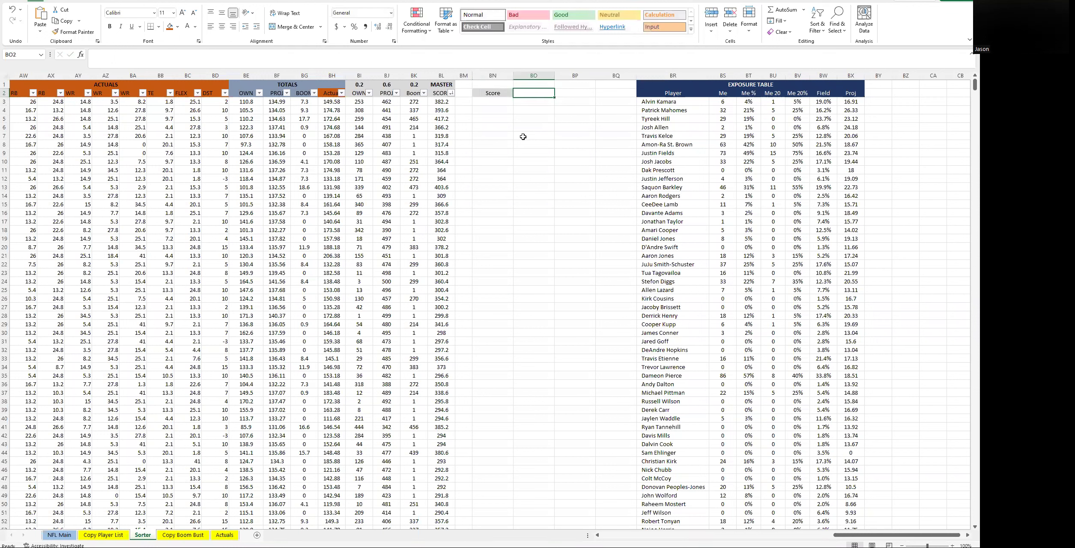
pyautogui.write('Place')
pyautogui.press('Return')
pyautogui.press('Up')
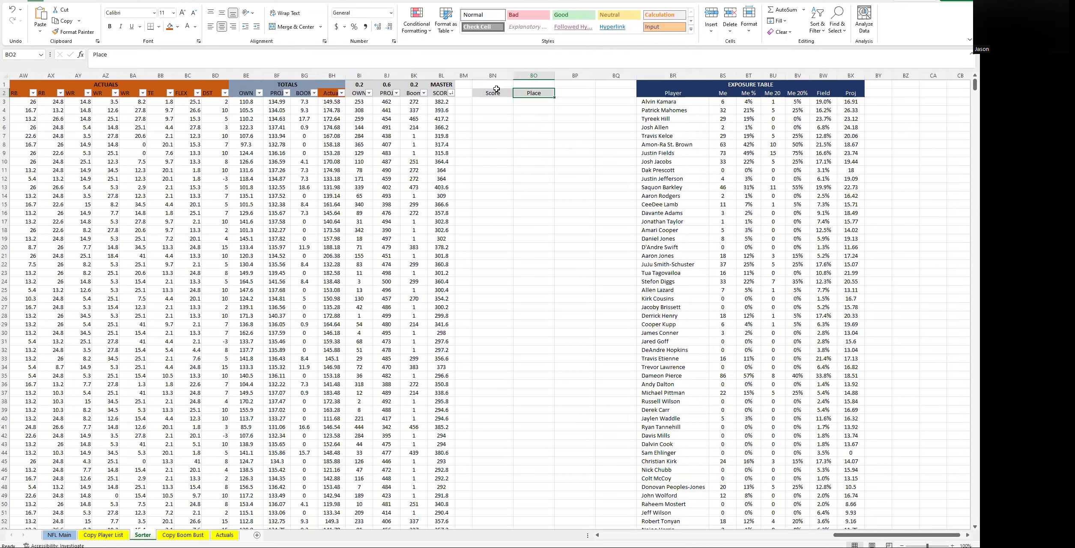
# Give the Score and Place headers a dark blue fill with white text
pyautogui.moveTo(493, 95); pyautogui.dragTo(534, 95)
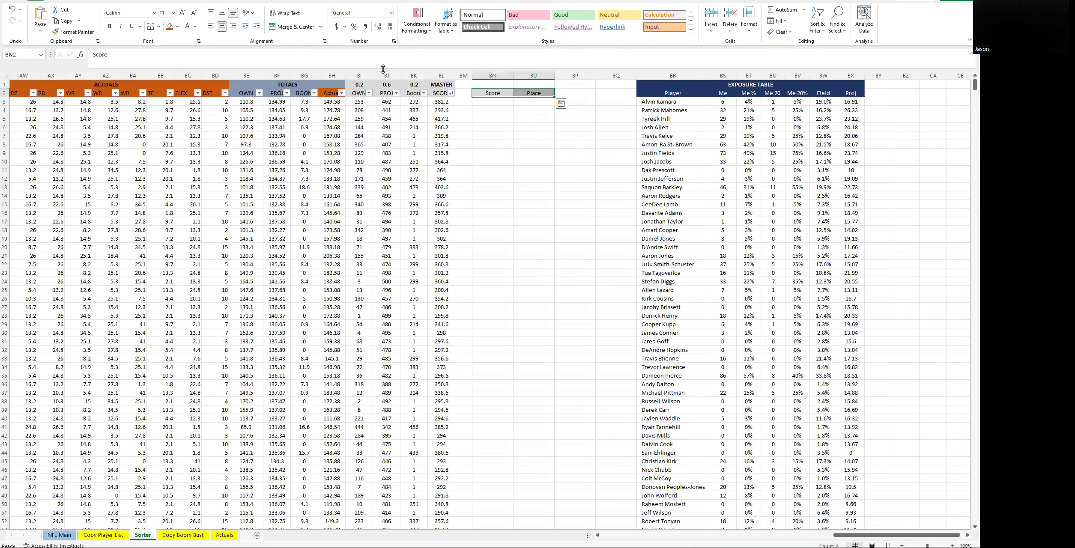
pyautogui.click(177, 27)
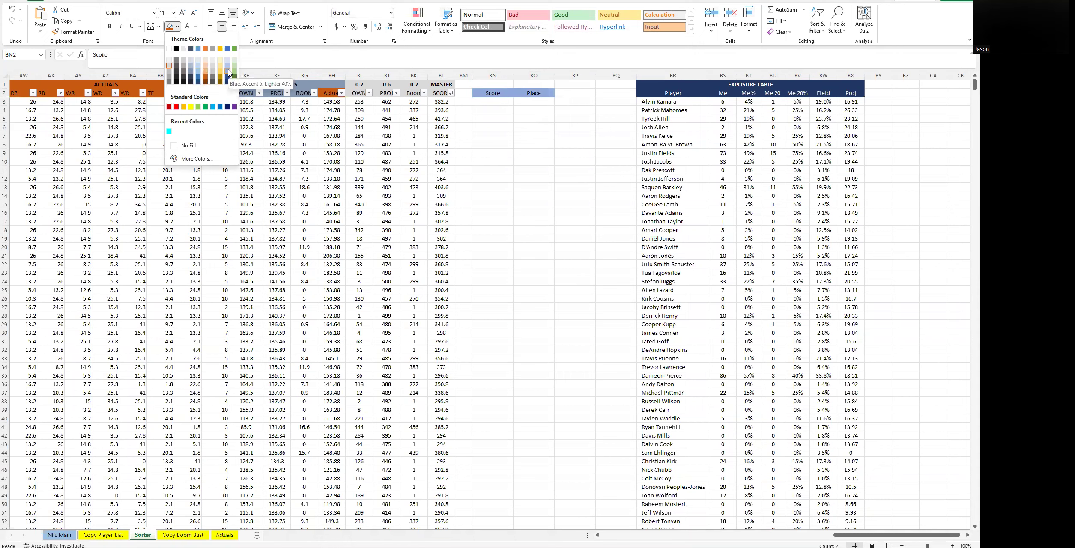
pyautogui.click(227, 76)
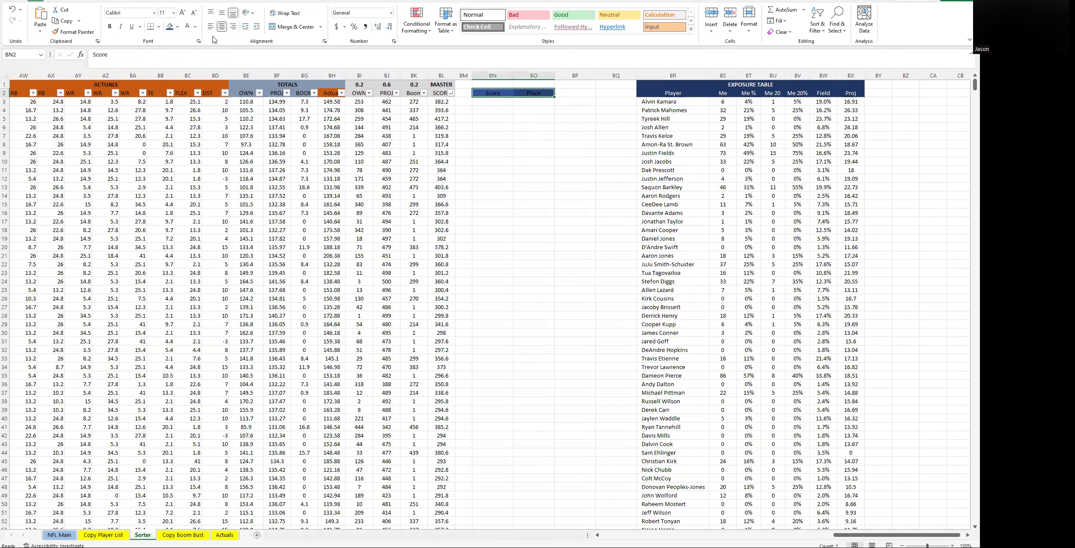
pyautogui.click(187, 26)
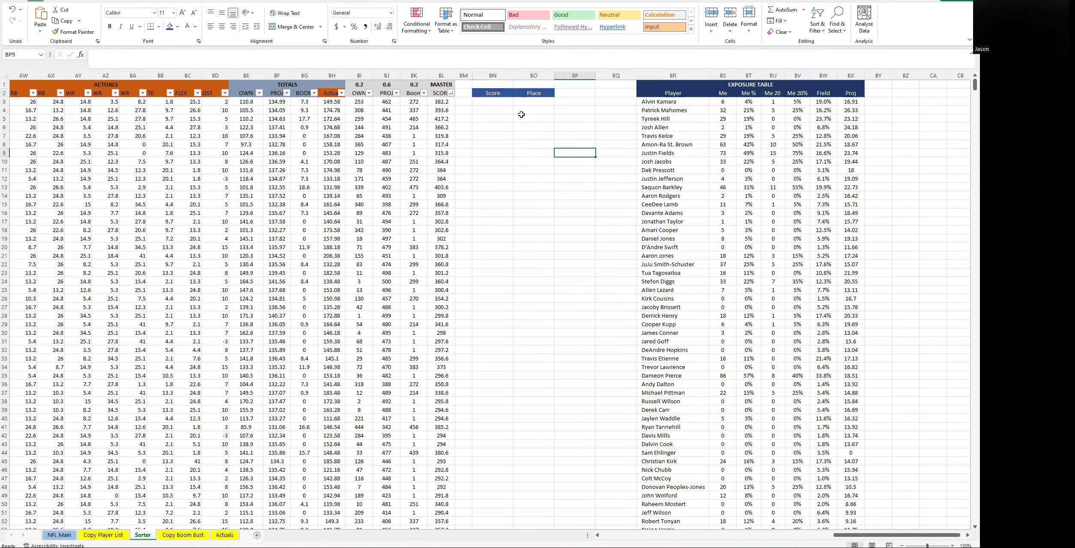
pyautogui.click(500, 102)
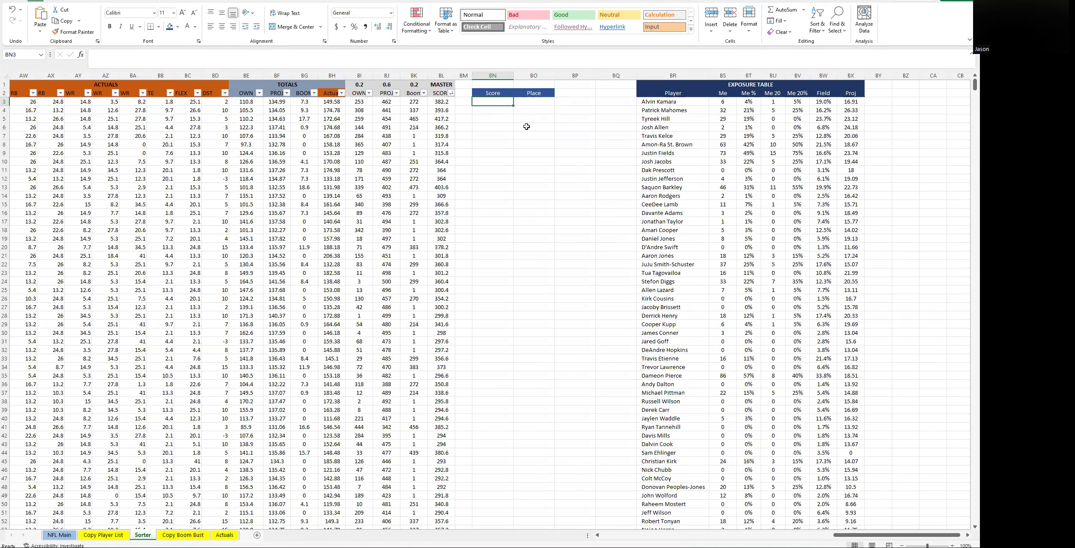
pyautogui.click(496, 76)
# Move the Score and Place headers one column right into BO2:BP2
pyautogui.rightClick(496, 77)
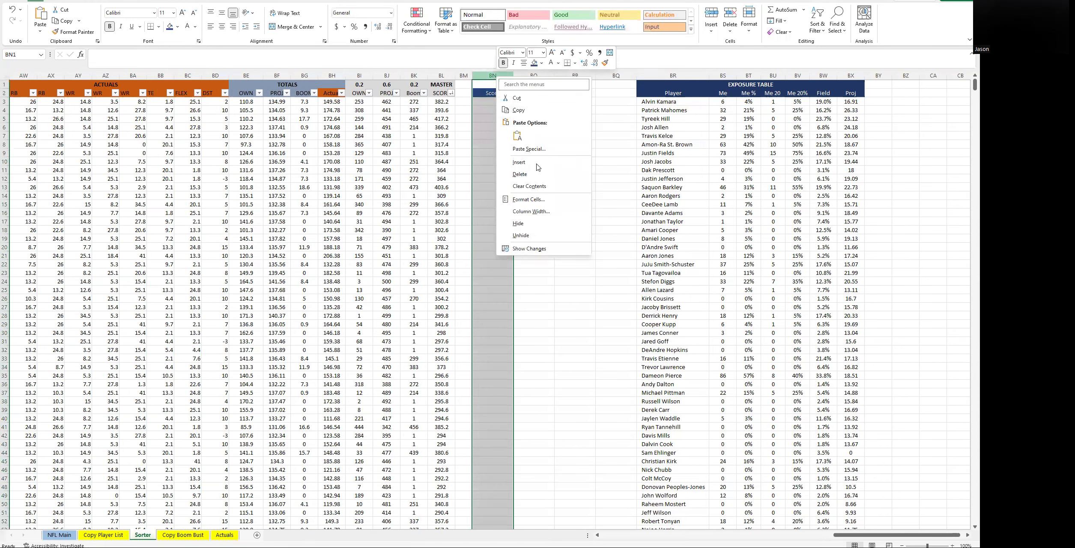
pyautogui.click(481, 139)
pyautogui.moveTo(497, 94); pyautogui.dragTo(574, 94)
pyautogui.click(535, 135)
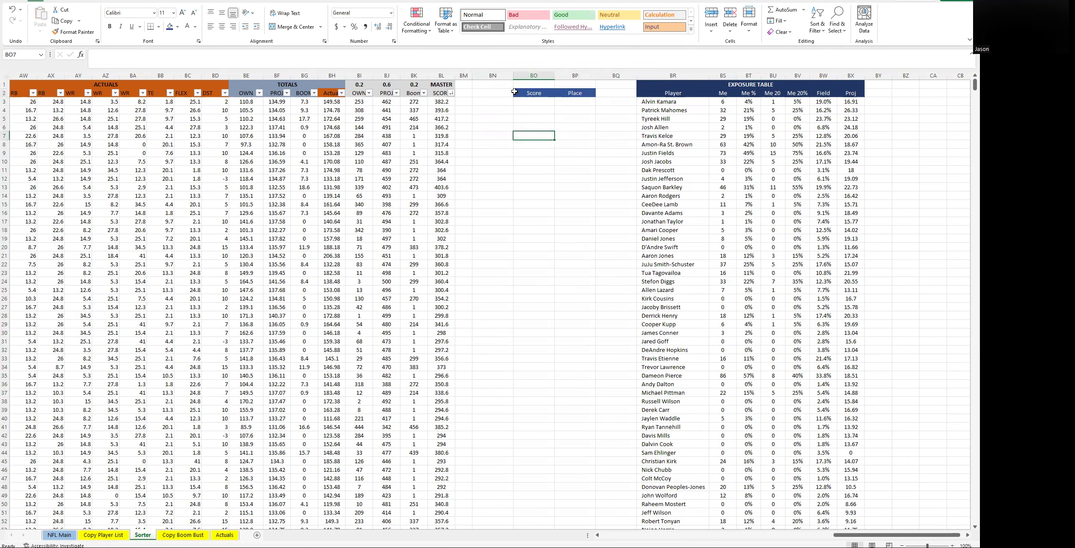
pyautogui.click(507, 92)
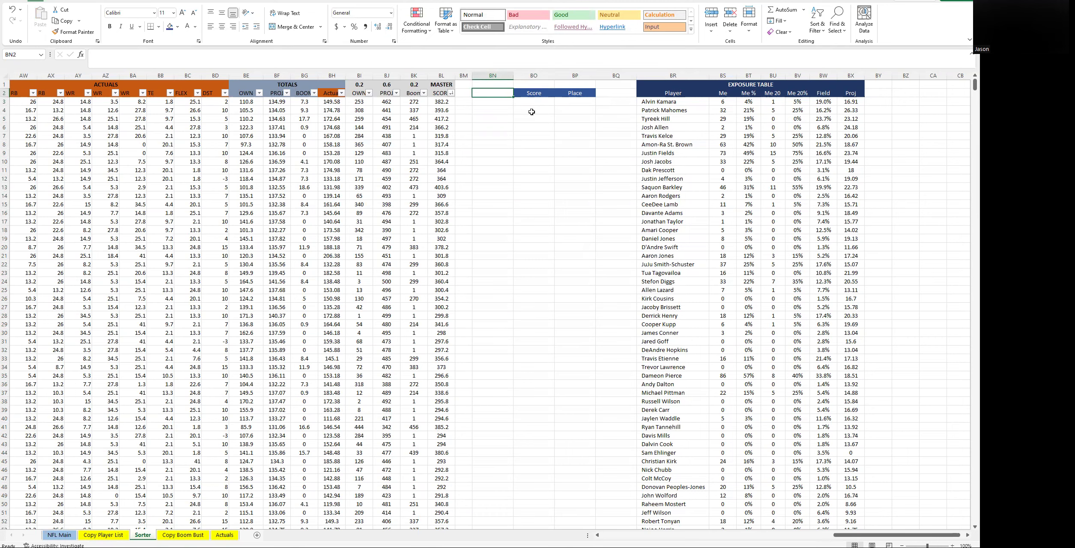
# Enter the ranks 1, 2 and 3 in BN3:BN5
pyautogui.press('Down')
pyautogui.write('1')
pyautogui.press('Return')
pyautogui.write('2')
pyautogui.press('Return')
pyautogui.write('3')
pyautogui.press('Return')
# Centre the rank numbers in column BN and make the column narrower
pyautogui.moveTo(513, 75); pyautogui.dragTo(493, 77)
pyautogui.click(483, 76)
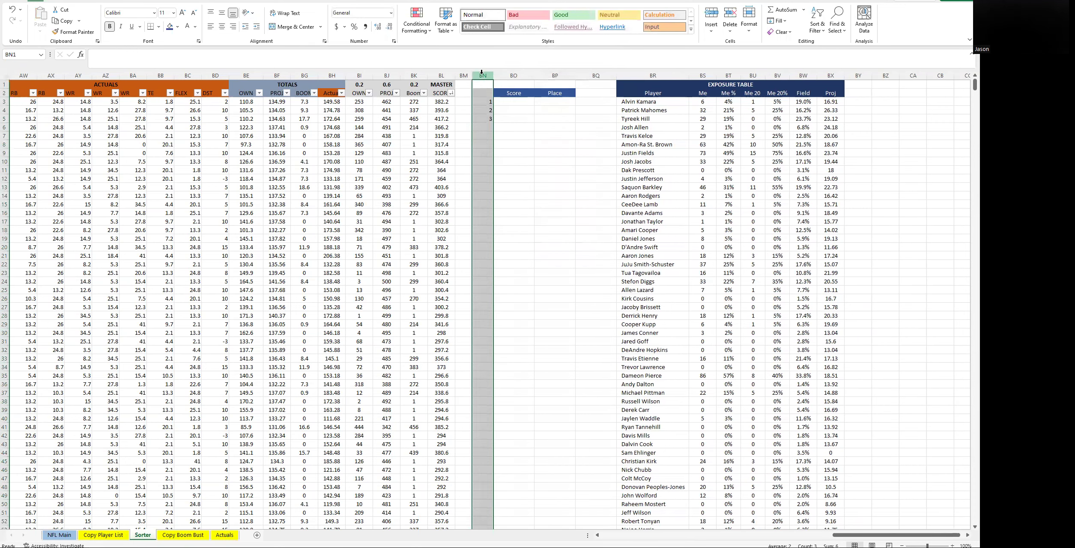
pyautogui.click(222, 26)
pyautogui.click(506, 110)
pyautogui.click(484, 127)
pyautogui.click(499, 154)
pyautogui.moveTo(493, 76); pyautogui.dragTo(491, 76)
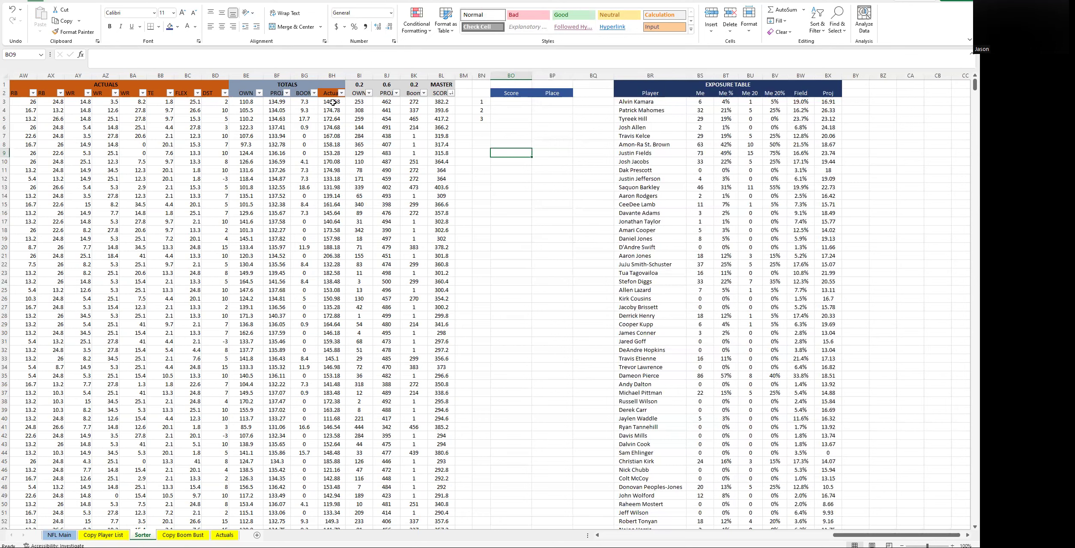
pyautogui.click(508, 102)
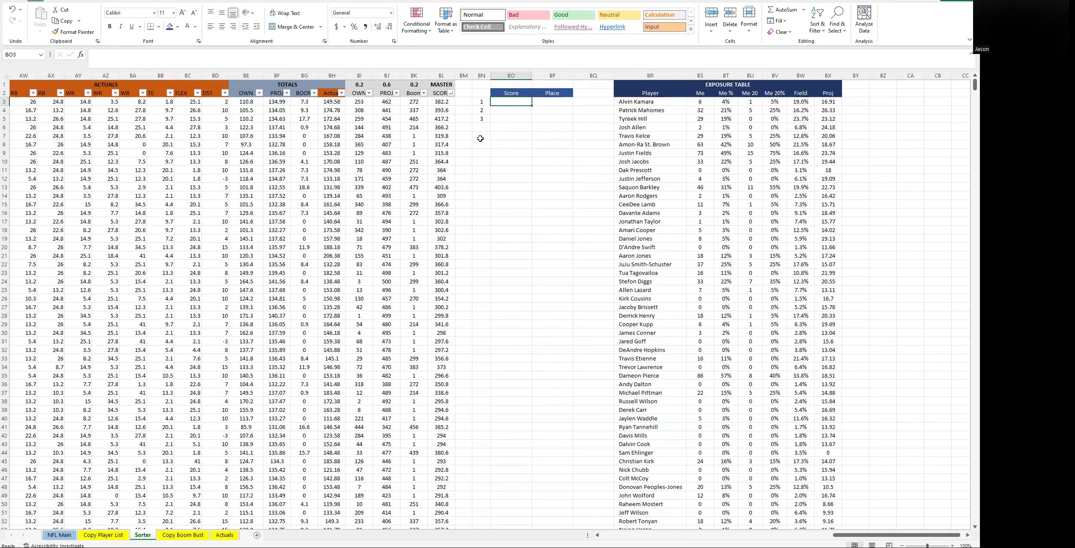
# Enter =LARGE(BH:BH,BN3) in BO3 to get the top Actual score, 206.38
pyautogui.write('=LARGE(')
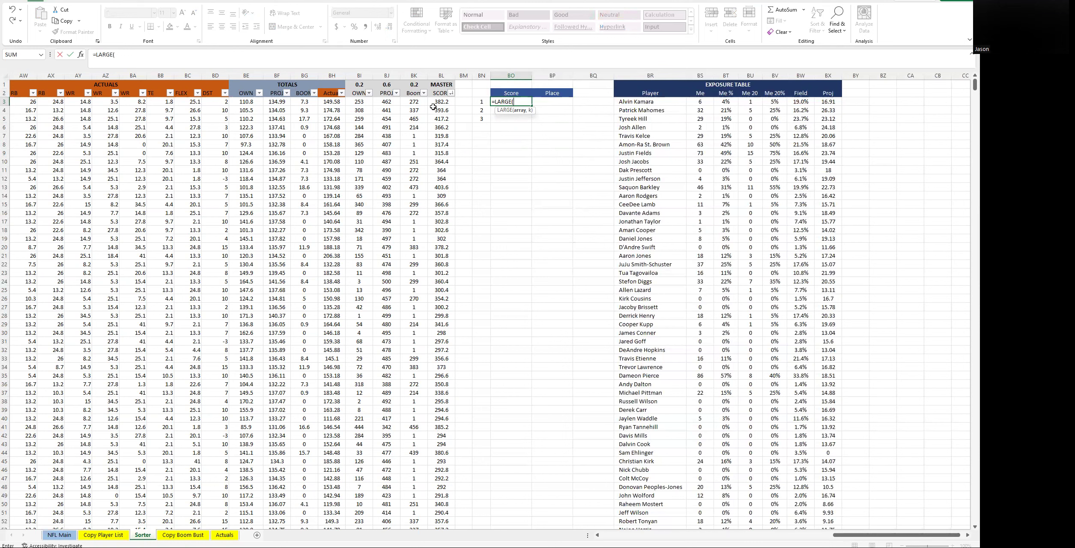
pyautogui.moveTo(332, 75); pyautogui.dragTo(246, 75)
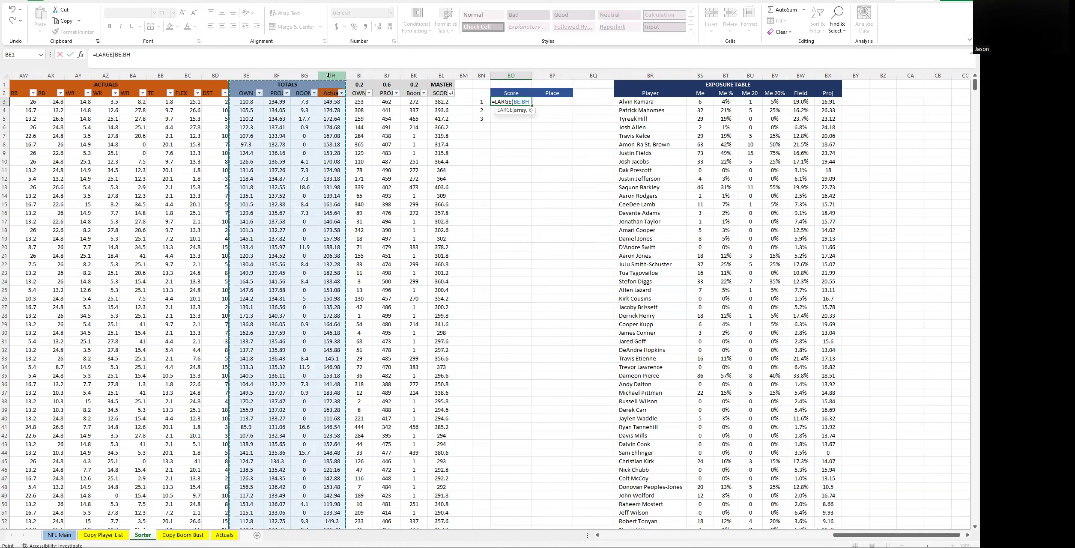
pyautogui.click(121, 59)
pyautogui.press('BackSpace')
pyautogui.write('H')
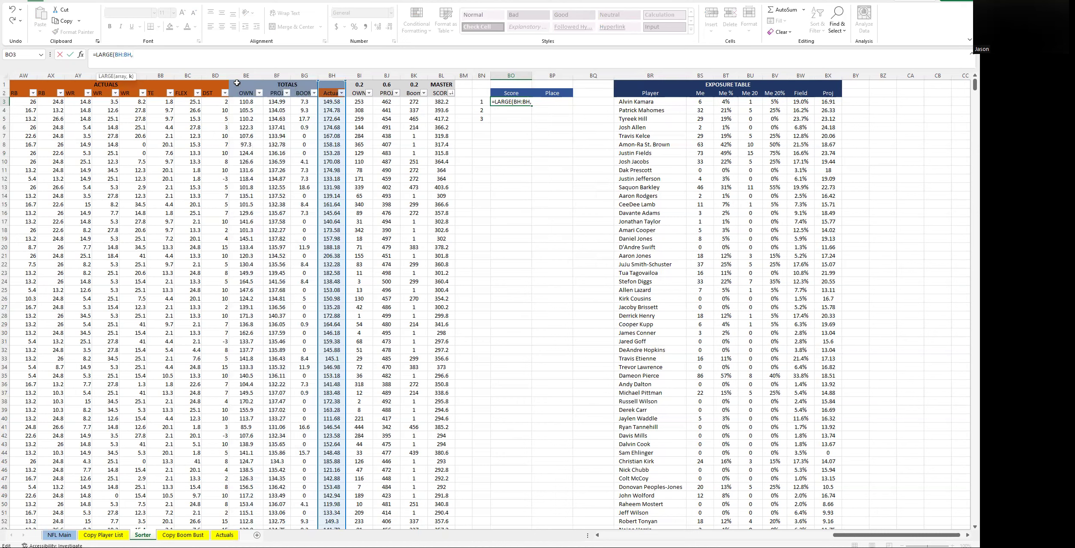
pyautogui.write('BN3)')
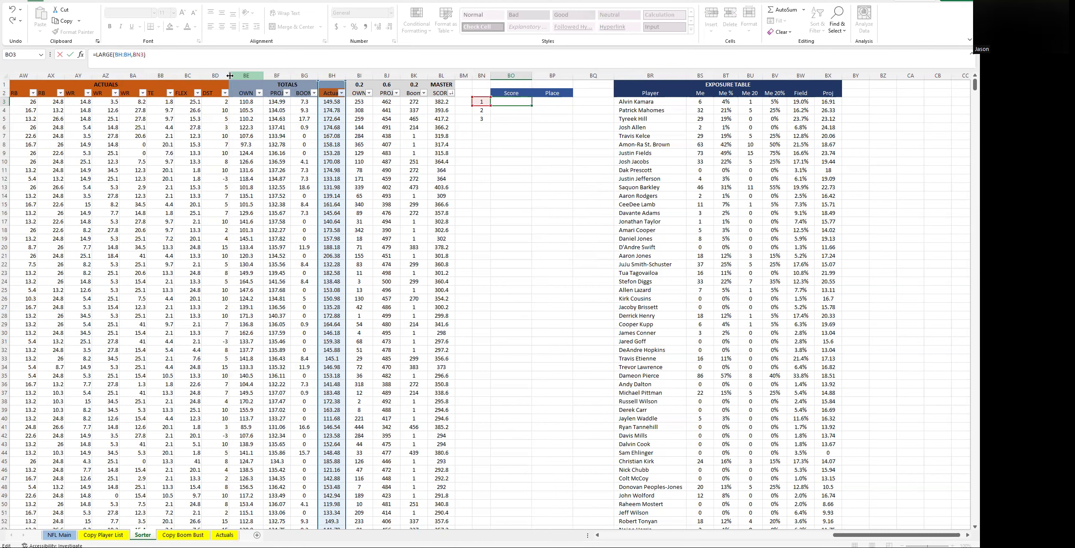
pyautogui.hotkey('ctrl', 'Return')
# Copy the LARGE formula into BO4 and BO5, giving 194.76 and 189.18
pyautogui.hotkey('ctrl', 'c')
pyautogui.press('Down')
pyautogui.hotkey('ctrl', 'v')
pyautogui.press('Down')
pyautogui.hotkey('ctrl', 'v')
pyautogui.press('Up')
pyautogui.press('Up')
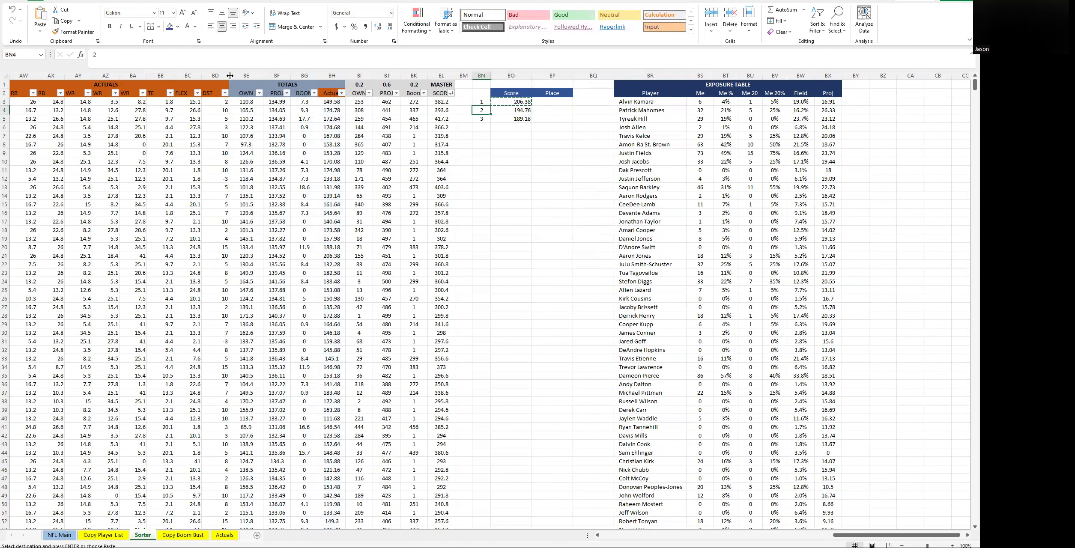
pyautogui.press('Down')
pyautogui.press('Down')
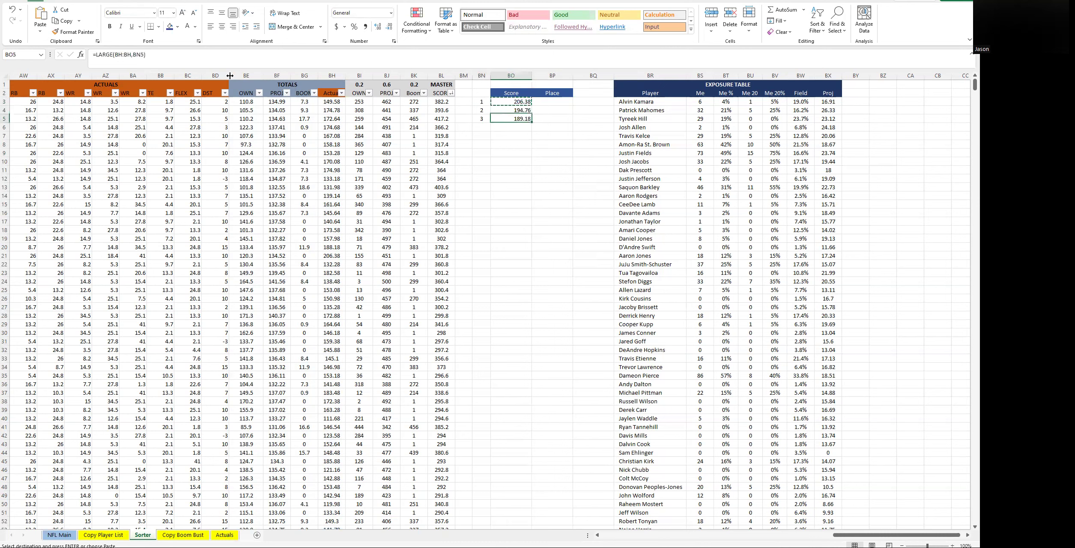
pyautogui.press('Escape')
pyautogui.press('Up')
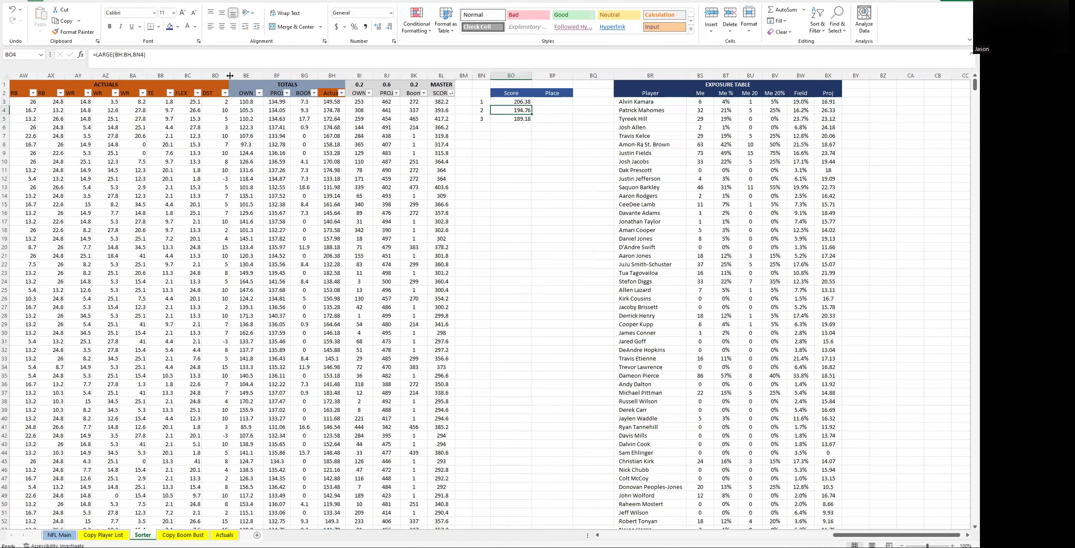
pyautogui.moveTo(511, 75); pyautogui.dragTo(553, 76)
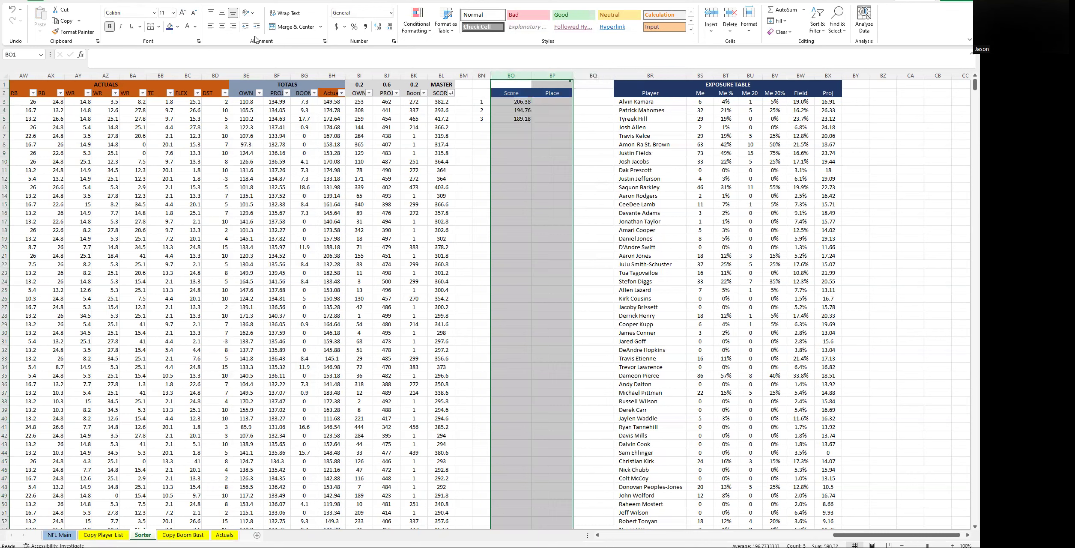
# Centre columns BO:BP and make BO1:BP1 a bold, merged title cell
pyautogui.click(222, 26)
pyautogui.click(510, 144)
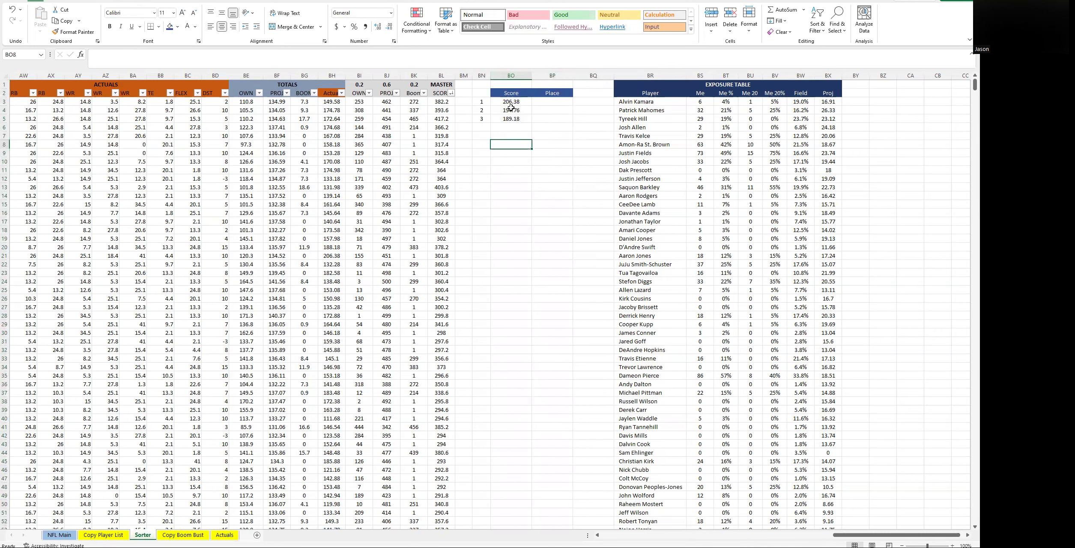
pyautogui.click(512, 92)
pyautogui.click(511, 84)
pyautogui.moveTo(511, 84); pyautogui.dragTo(554, 84)
pyautogui.hotkey('ctrl', 'b')
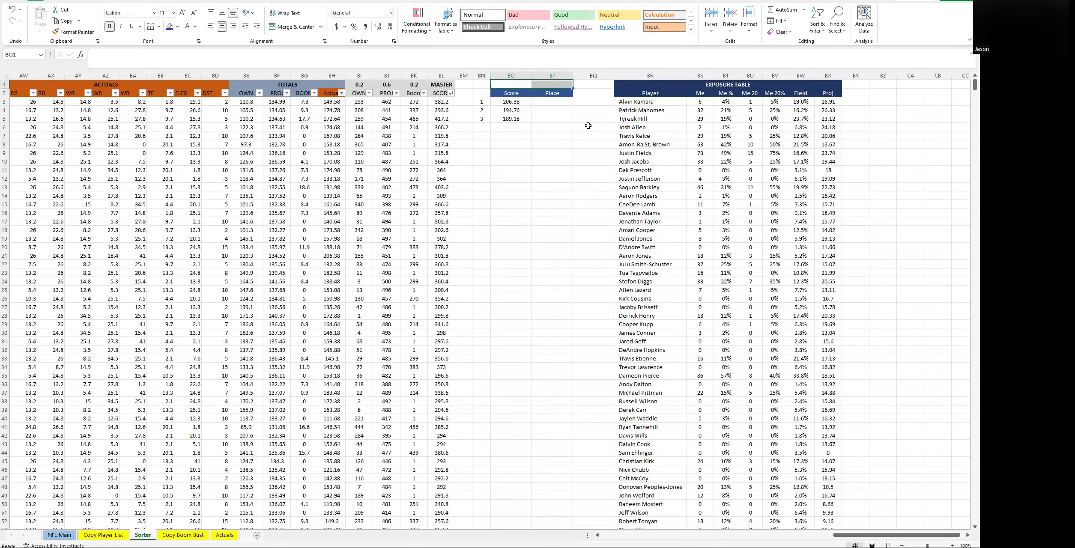
pyautogui.click(306, 28)
pyautogui.write('E')
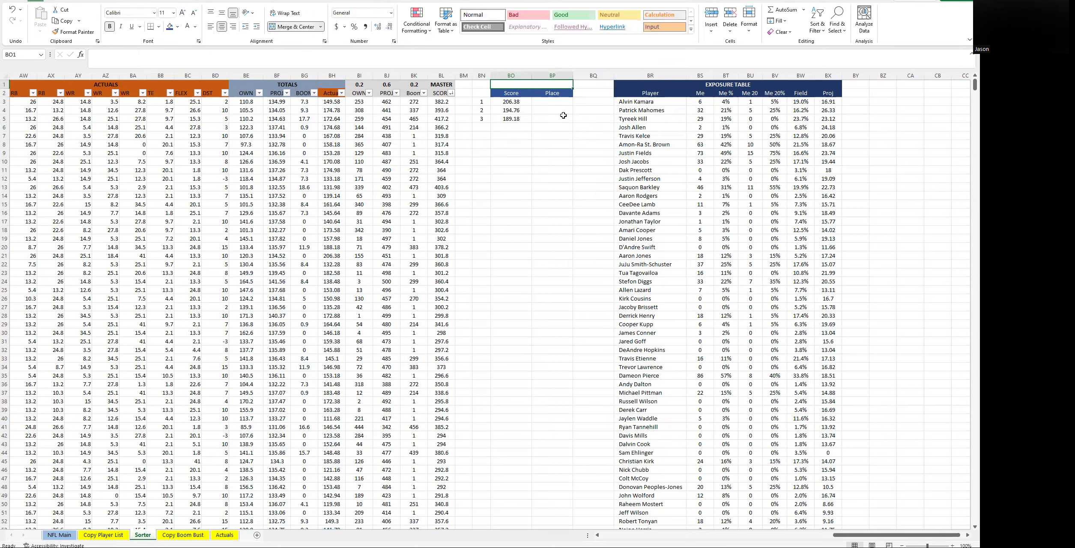
pyautogui.click(627, 86)
# Give the title cell the exposure-table header style, a dark blue fill and the text REVIEW
pyautogui.click(518, 91)
pyautogui.click(621, 94)
pyautogui.hotkey('ctrl', 'c')
pyautogui.click(531, 85)
pyautogui.hotkey('ctrl', 'v')
pyautogui.press('Escape')
pyautogui.click(170, 26)
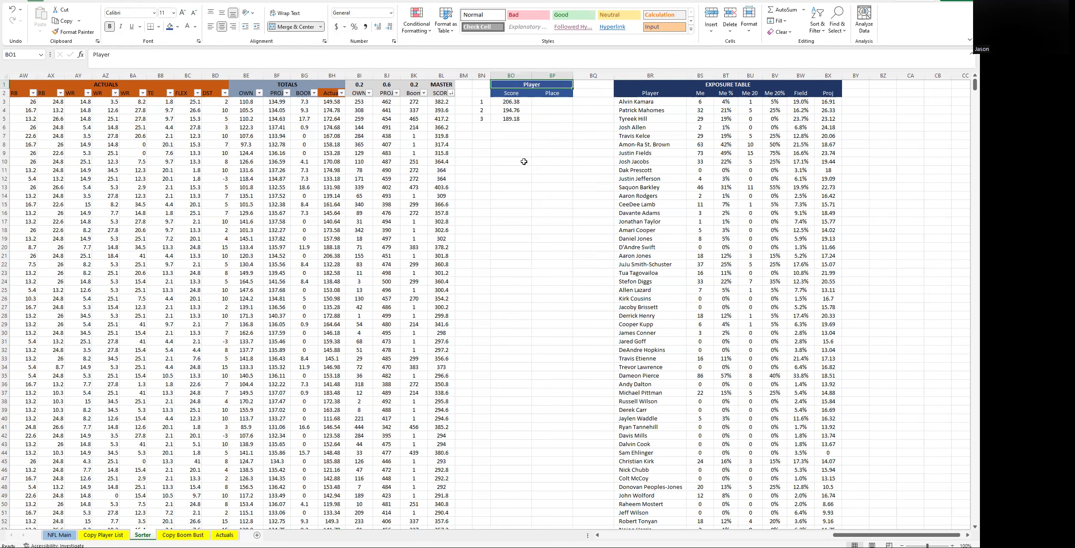
pyautogui.write('R')
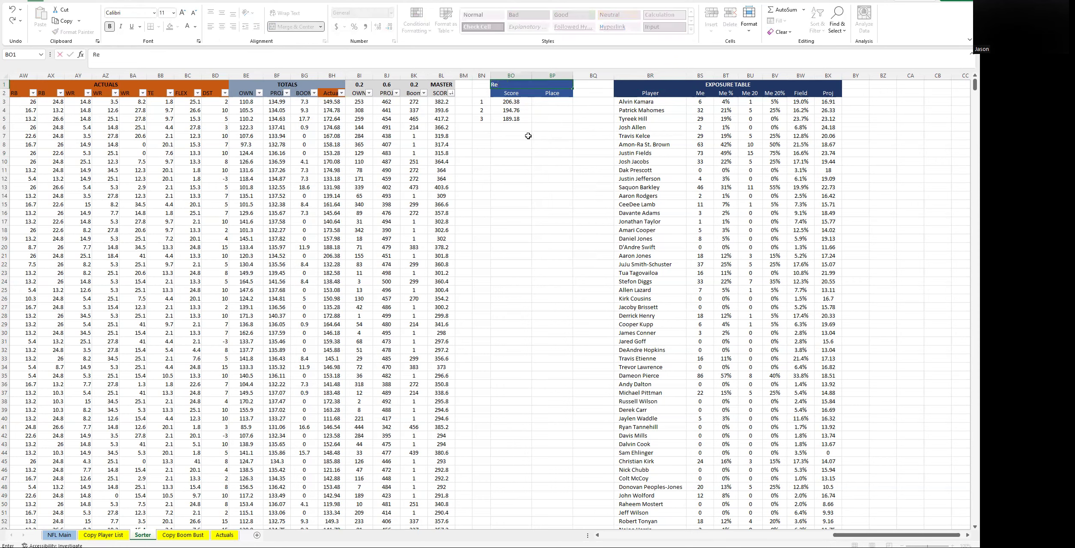
pyautogui.write('EVIEW')
pyautogui.press('Return')
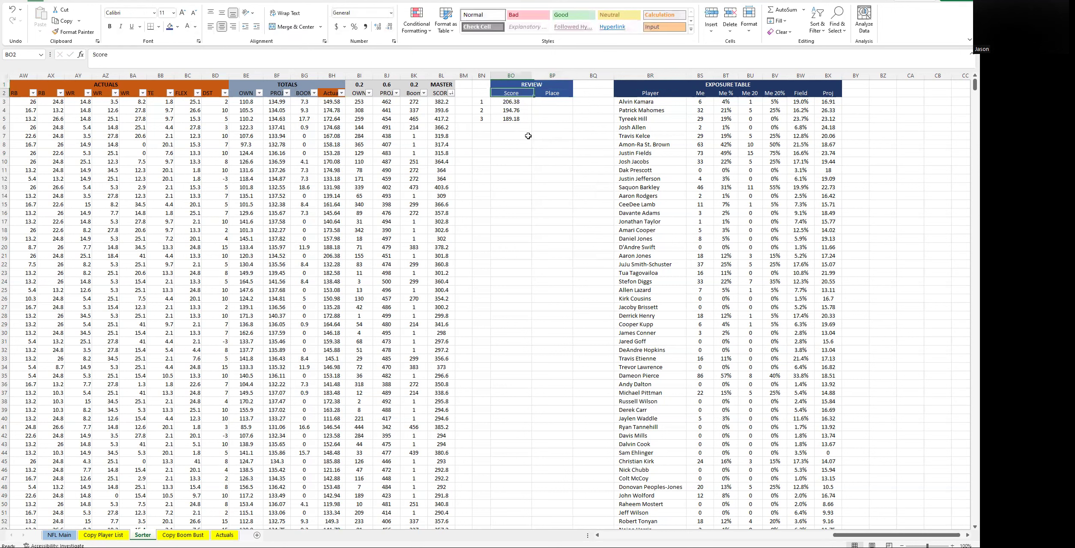
pyautogui.click(538, 212)
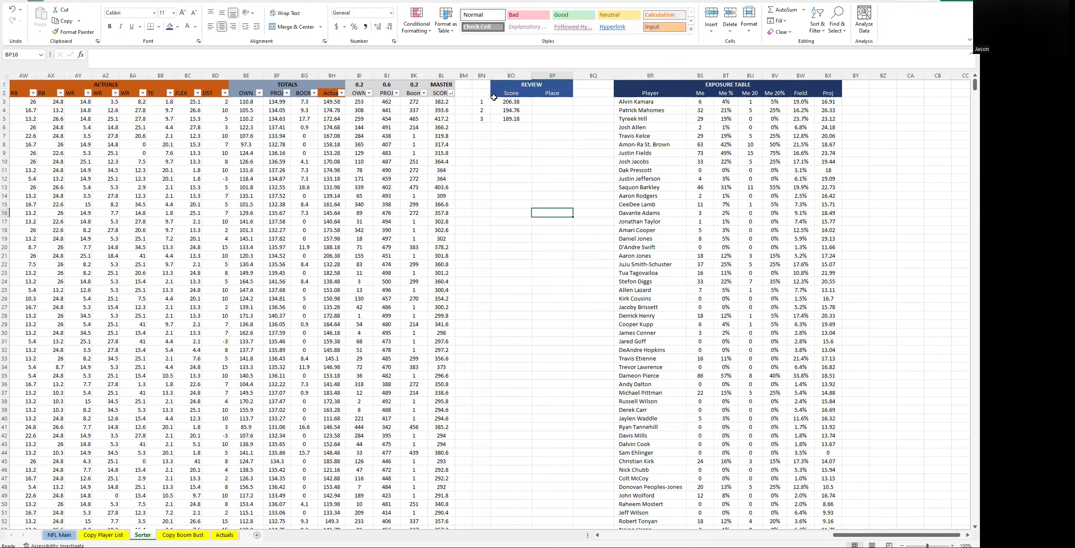
# Centre REVIEW across BN1:BP1 and add a styled # header in BN2
pyautogui.moveTo(481, 84); pyautogui.dragTo(552, 93)
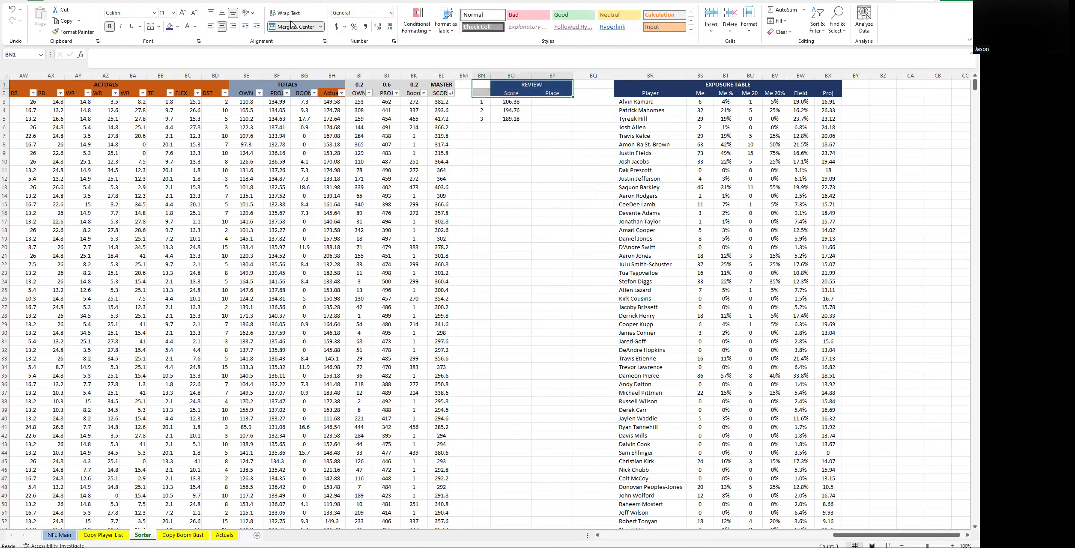
pyautogui.click(523, 88)
pyautogui.moveTo(482, 84); pyautogui.dragTo(553, 84)
pyautogui.click(298, 27)
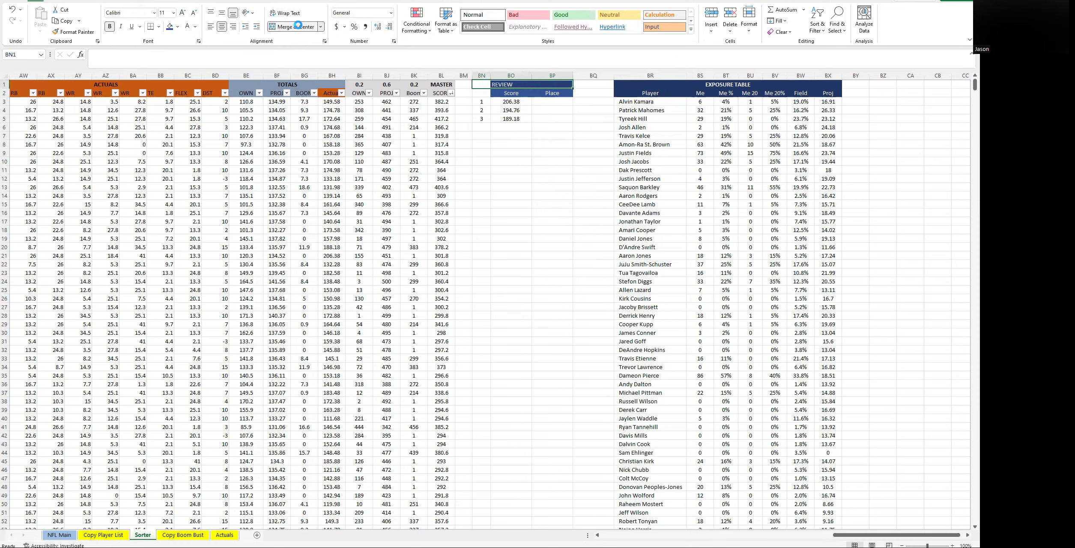
pyautogui.click(493, 93)
pyautogui.hotkey('ctrl', 'c')
pyautogui.press('Left')
pyautogui.hotkey('ctrl', 'v')
pyautogui.press('Escape')
pyautogui.press('Delete')
pyautogui.write('#')
pyautogui.press('Tab')
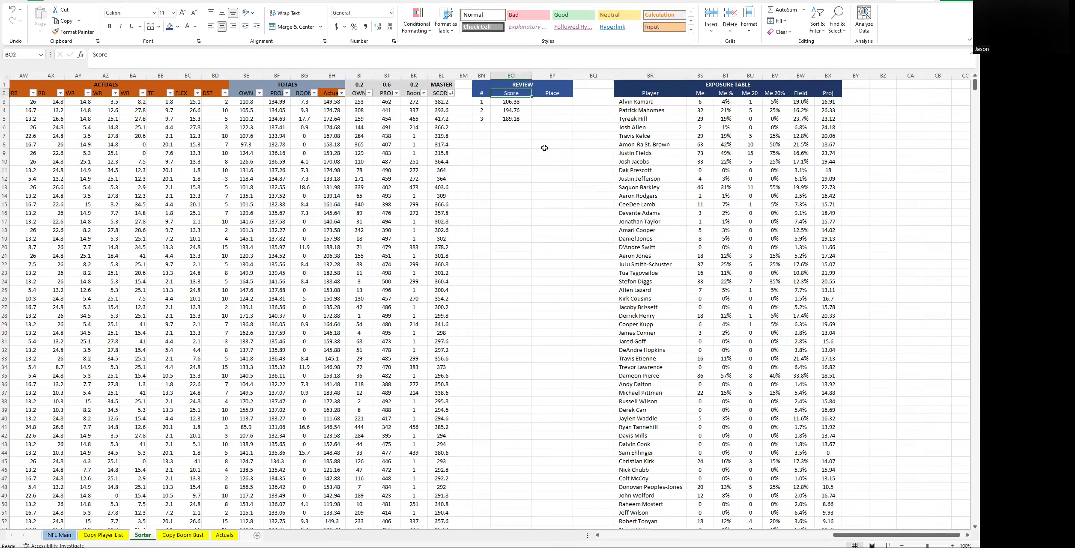
# Narrow column BQ and give BN3:BP5 All Borders plus a Thick Outside Border
pyautogui.click(511, 128)
pyautogui.moveTo(616, 75); pyautogui.dragTo(596, 76)
pyautogui.click(514, 144)
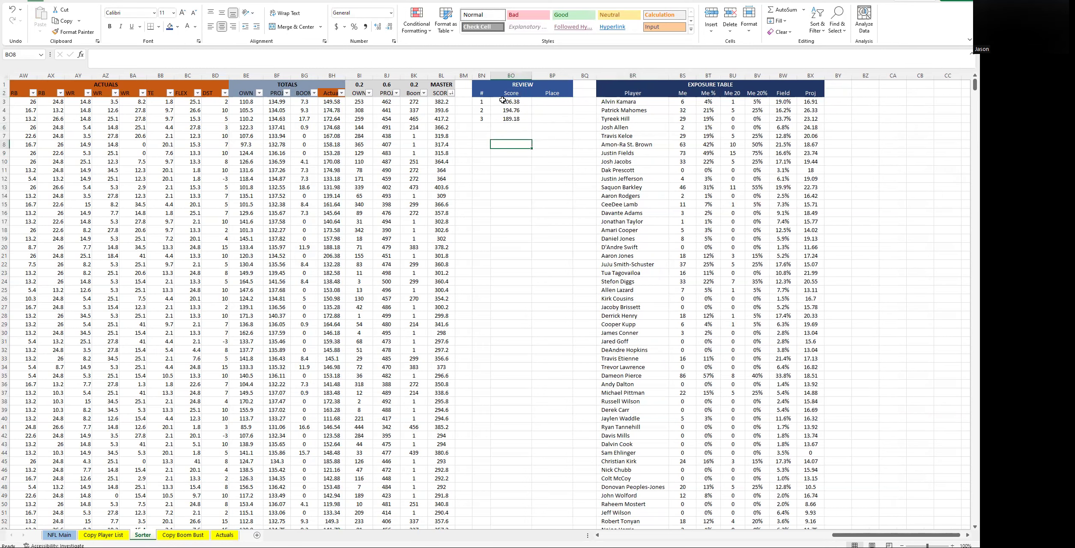
pyautogui.moveTo(480, 101); pyautogui.dragTo(568, 123)
pyautogui.click(158, 27)
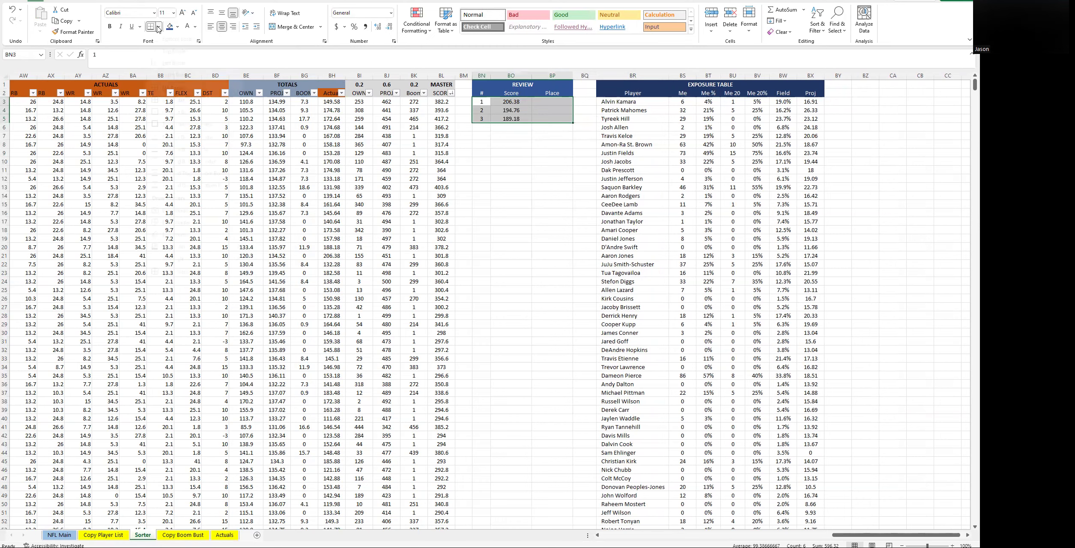
pyautogui.click(161, 111)
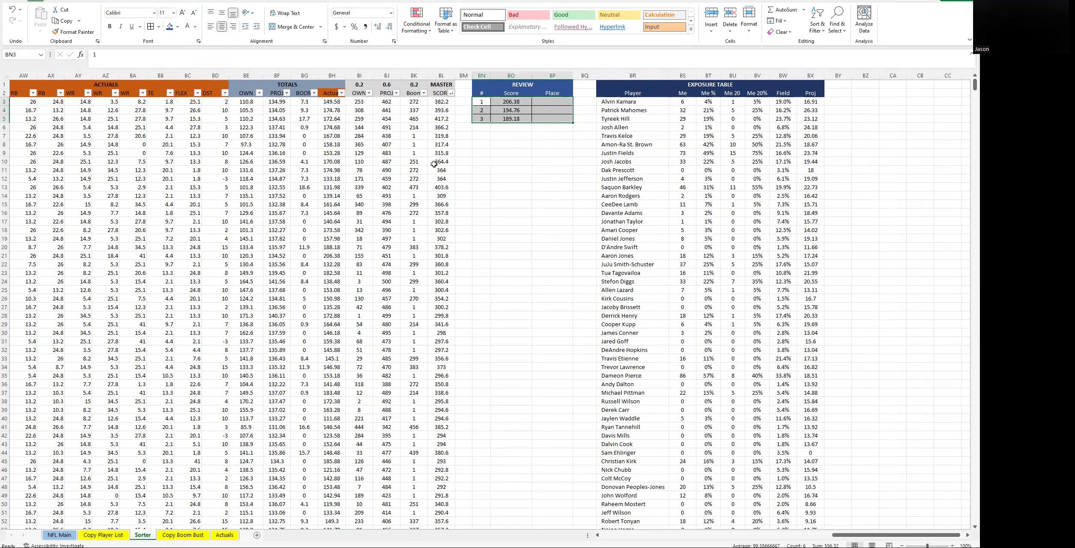
pyautogui.click(158, 27)
pyautogui.click(180, 128)
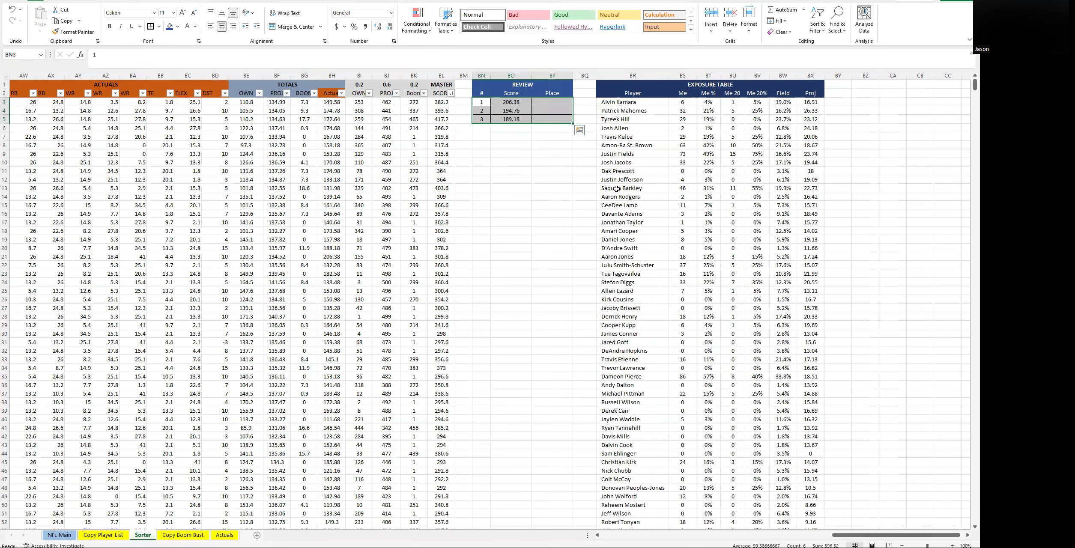
pyautogui.click(543, 178)
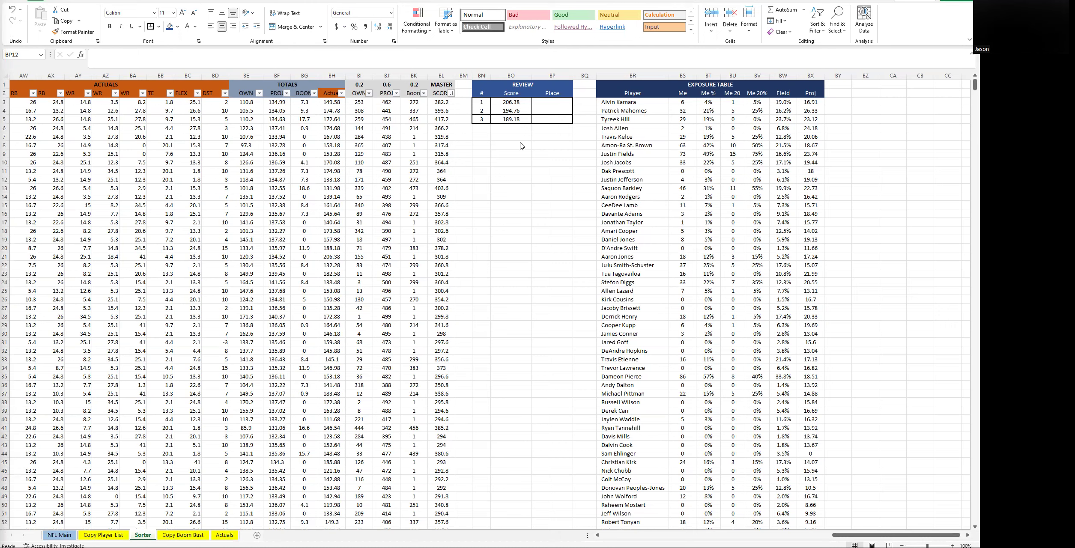
# Enter the top score 251.48 in BO7 below the REVIEW table
pyautogui.click(505, 138)
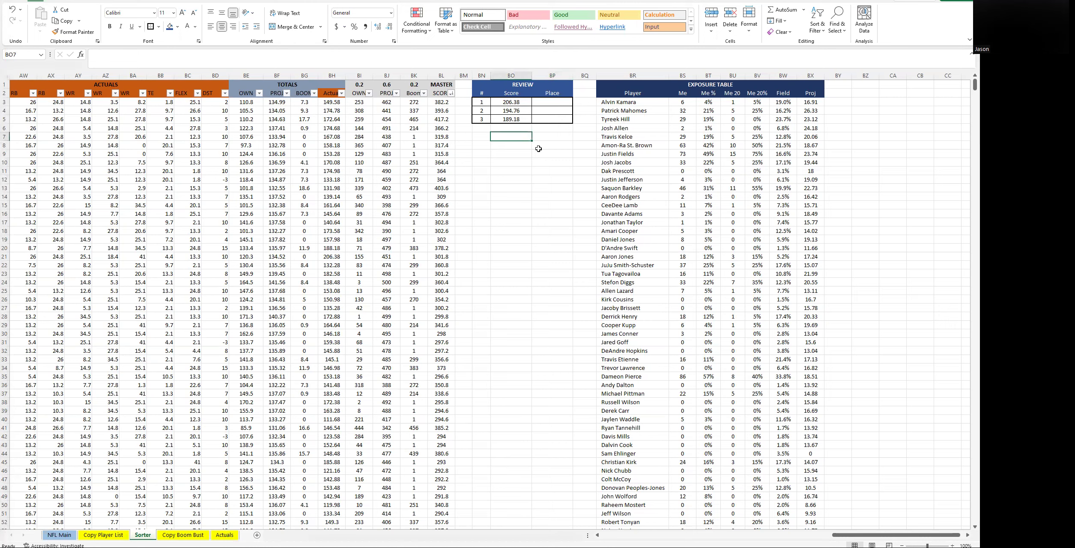
pyautogui.press('Right')
pyautogui.press('Left')
pyautogui.write('2')
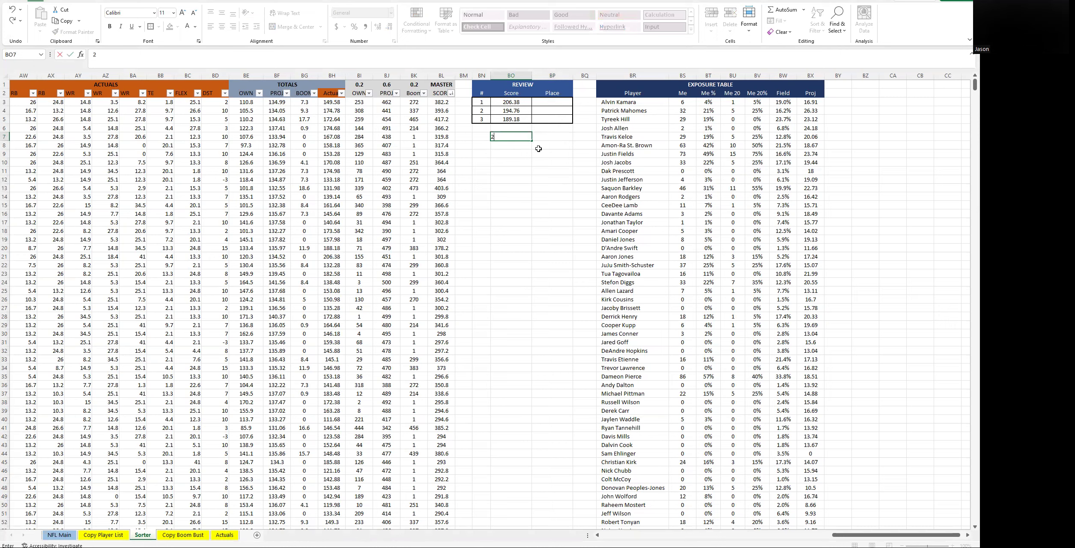
pyautogui.write('51.48')
pyautogui.hotkey('ctrl', 'Return')
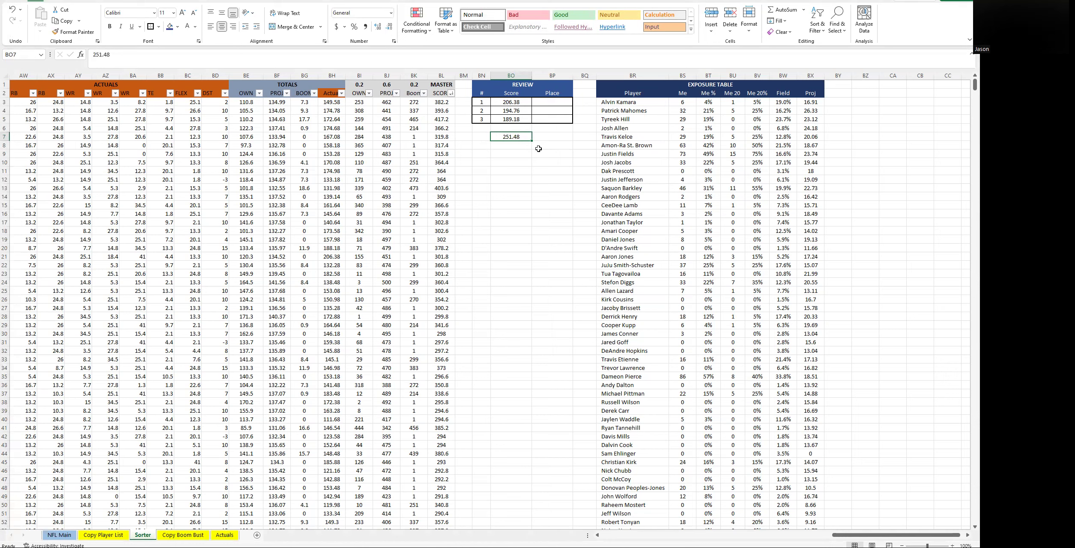
# Label BN7 as Top and begin typing the cut label in BN8
pyautogui.press('Return')
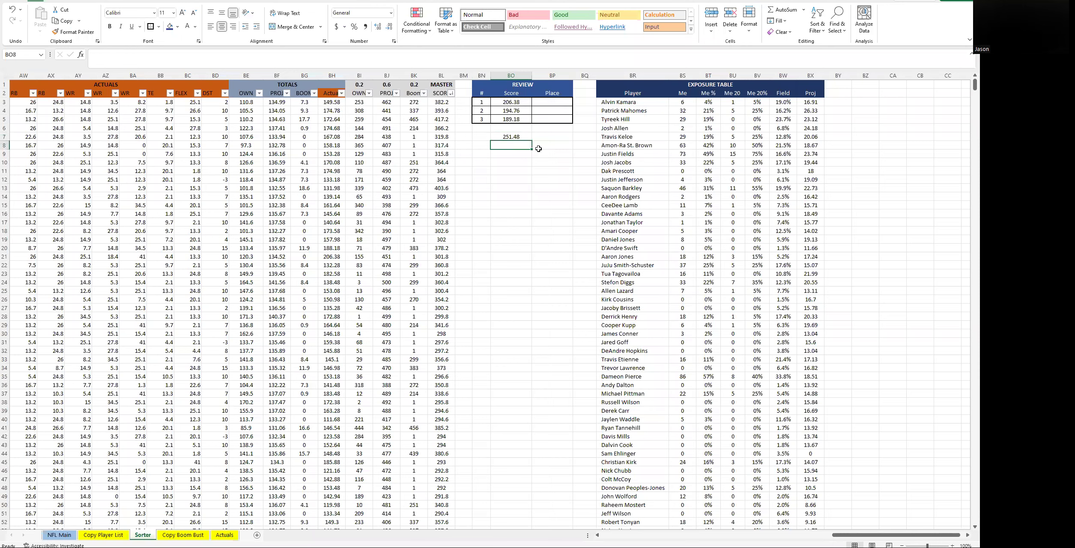
pyautogui.press('Up')
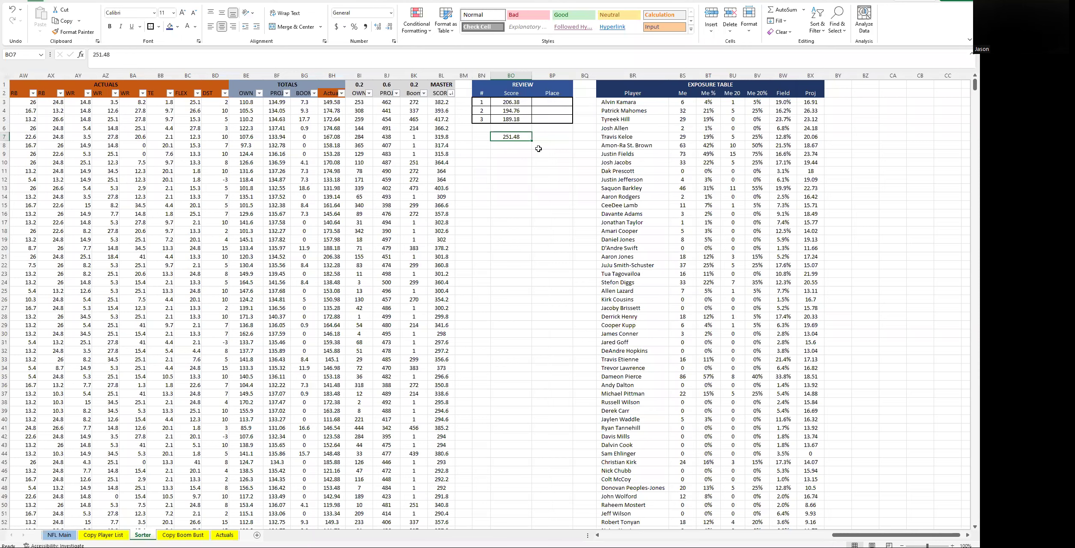
pyautogui.press('Left')
pyautogui.write('Top')
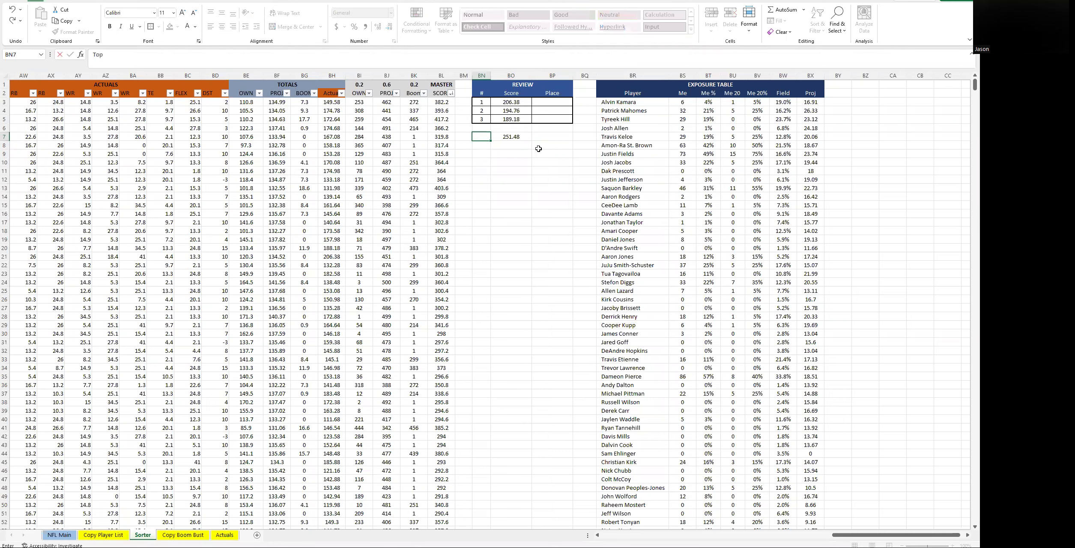
pyautogui.press('Return')
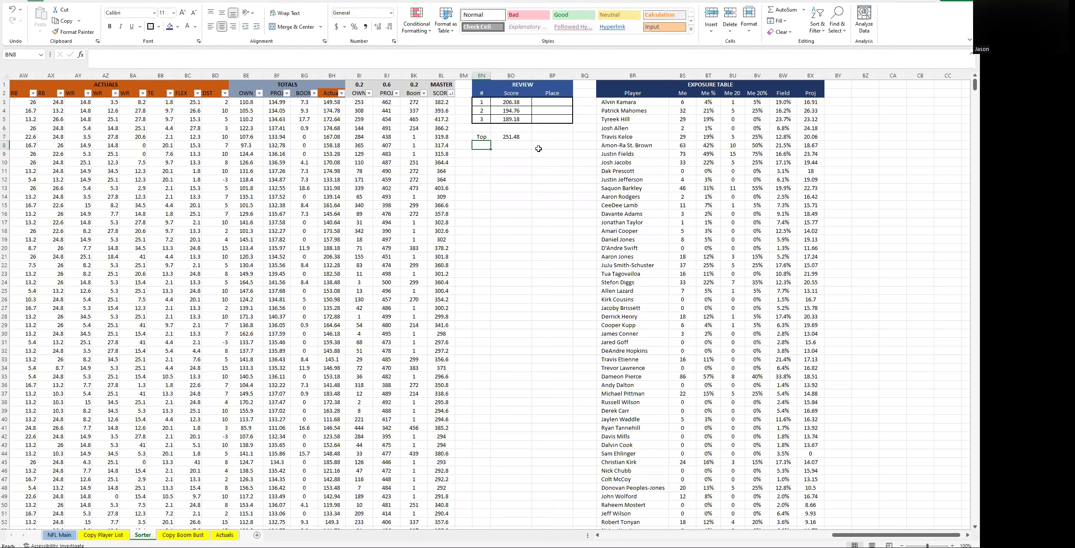
pyautogui.write('CUttl;')
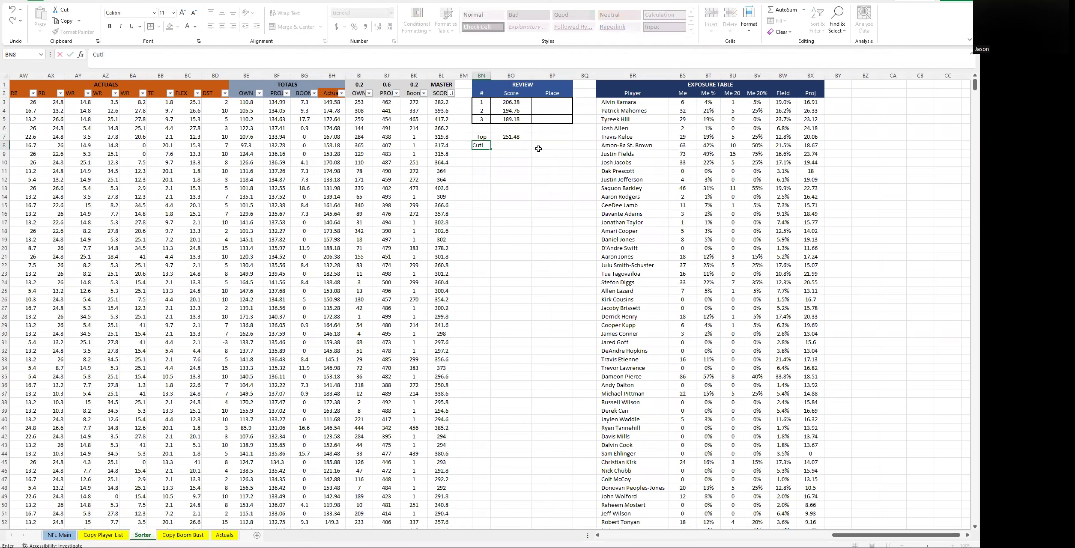
# Commit the Cutl label in BN8 and enter the cut score 148.98 in BO8
pyautogui.press('Tab')
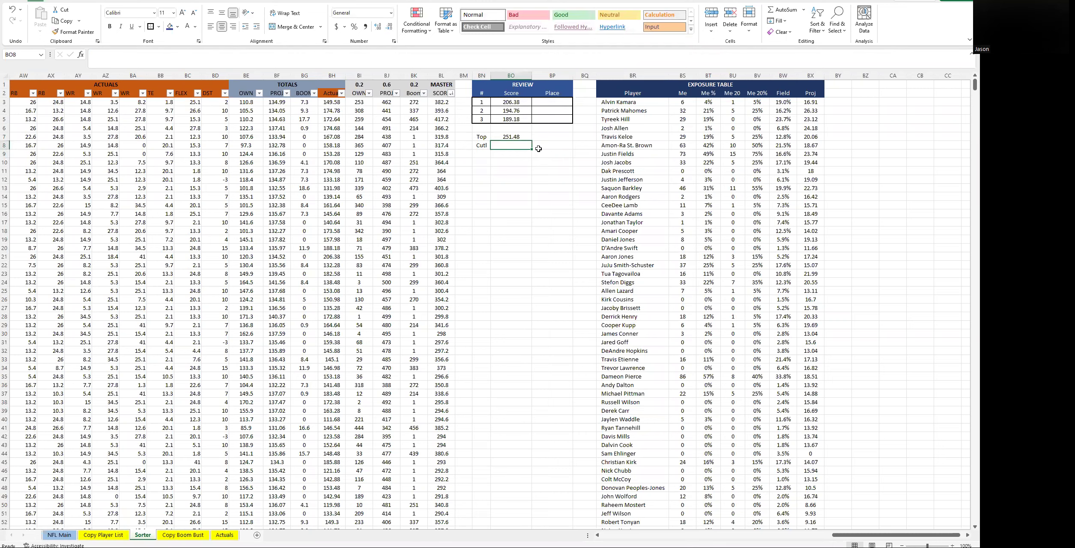
pyautogui.write('148.98')
pyautogui.press('Return')
pyautogui.press('Up')
pyautogui.press('Up')
pyautogui.press('Up')
pyautogui.press('Up')
pyautogui.press('Up')
pyautogui.press('Up')
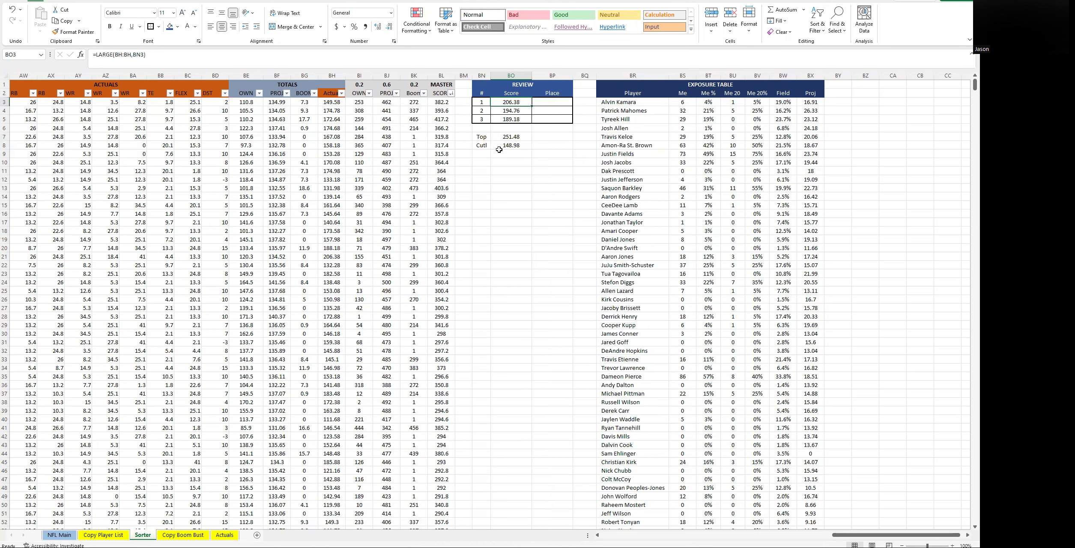
pyautogui.click(499, 170)
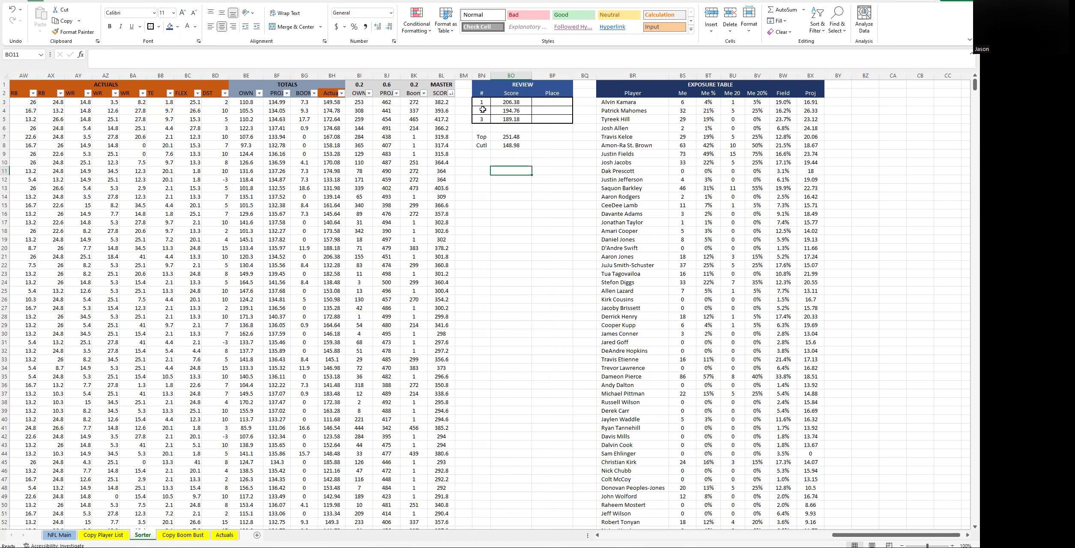
# Locate 206.38 in BH21 of the Actual column, then start =MATCH(BO3,BH:BH,0) in BP3
pyautogui.click(341, 103)
pyautogui.press('Down')
pyautogui.press('Down')
pyautogui.press('Down')
pyautogui.press('Down')
pyautogui.press('Down')
pyautogui.press('Down')
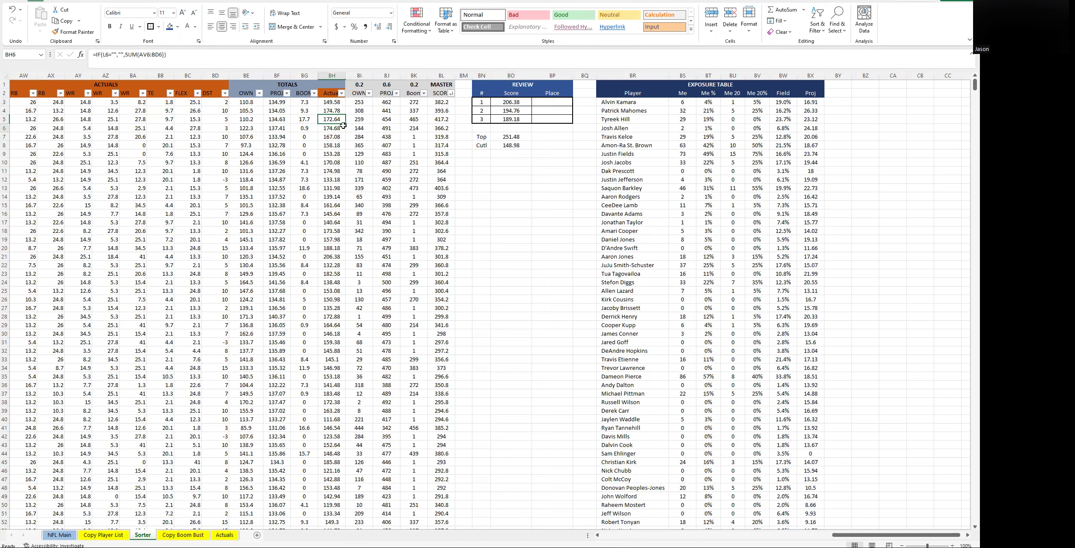
pyautogui.press('Up')
pyautogui.press('Up')
pyautogui.press('Up')
pyautogui.press('Up')
pyautogui.press('Down')
pyautogui.press('Down')
pyautogui.press('Down')
pyautogui.press('Down')
pyautogui.press('Down')
pyautogui.press('Down')
pyautogui.press('Down')
pyautogui.press('Down')
pyautogui.press('Down')
pyautogui.press('Down')
pyautogui.press('Down')
pyautogui.press('Down')
pyautogui.press('Down')
pyautogui.press('Down')
pyautogui.press('Down')
pyautogui.press('Down')
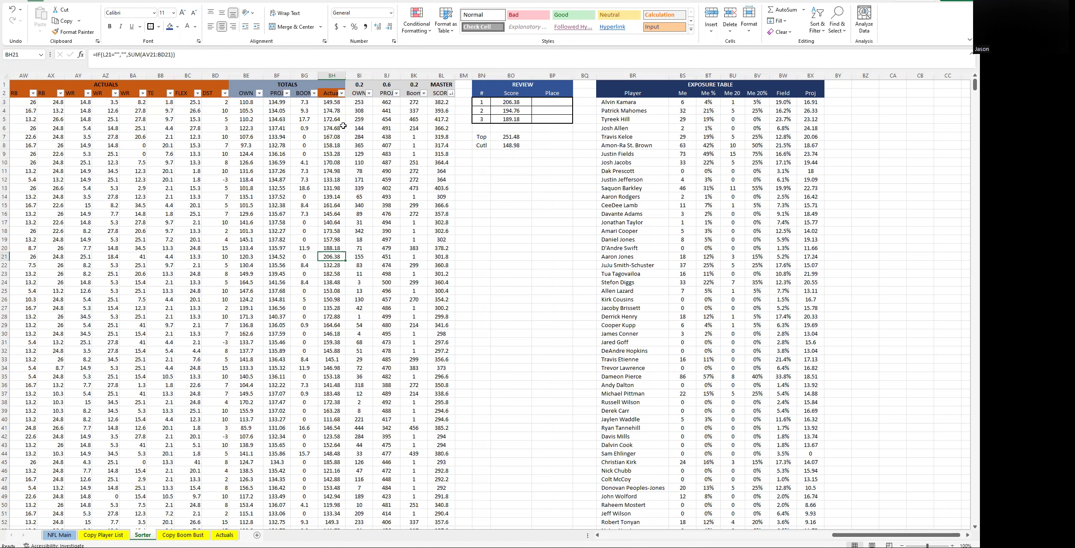
pyautogui.press('Up')
pyautogui.scroll(-1, 364, 295)
pyautogui.scroll(1, 484, 175)
pyautogui.click(552, 102)
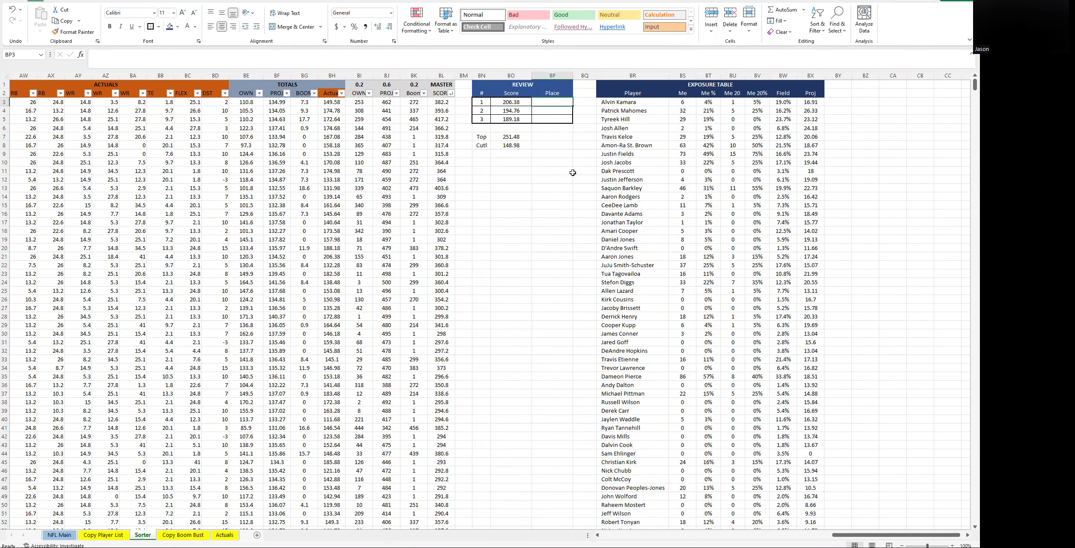
pyautogui.write('=')
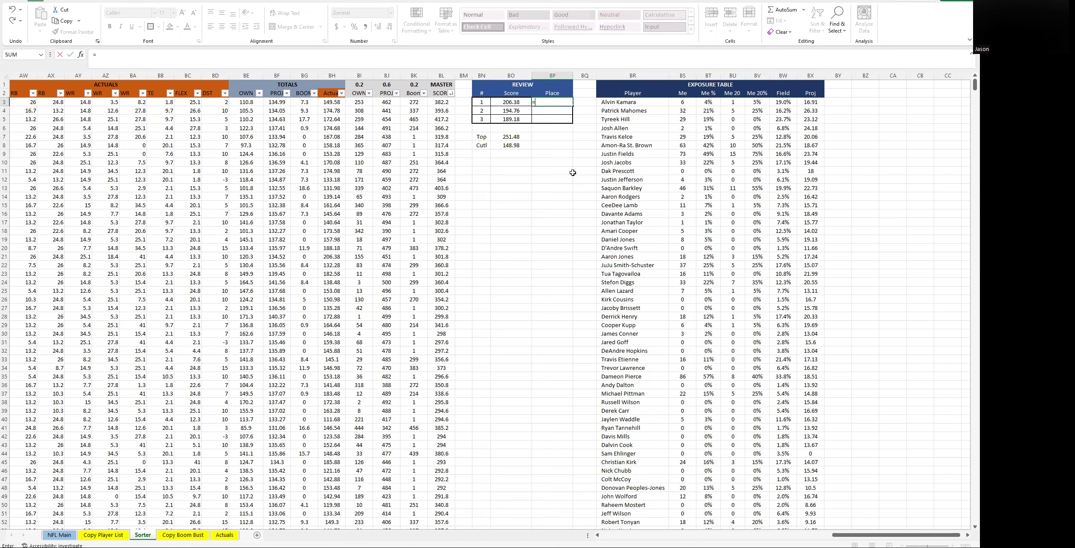
pyautogui.write('MATCH(')
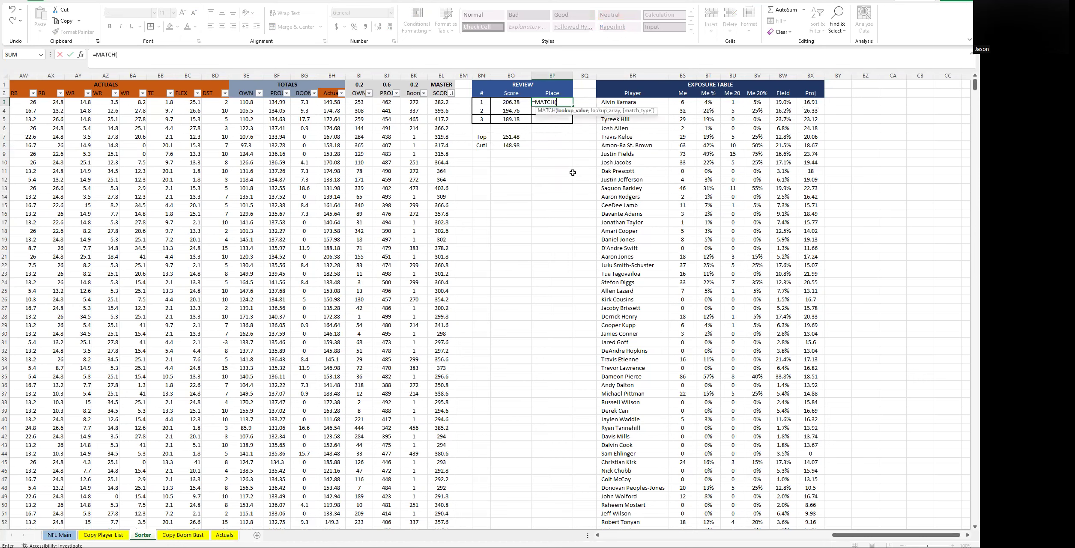
pyautogui.write('BO3,')
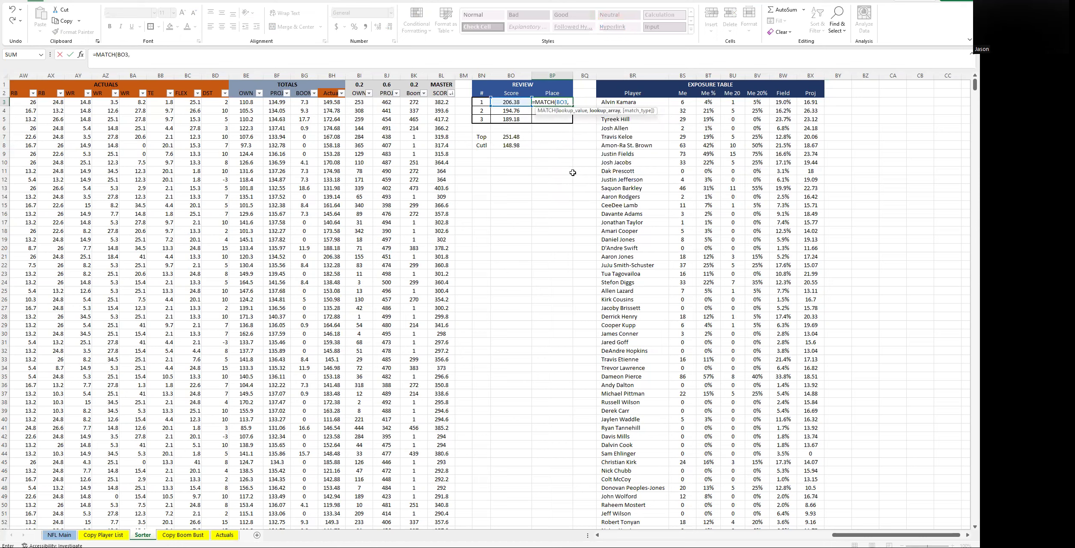
pyautogui.write('BH')
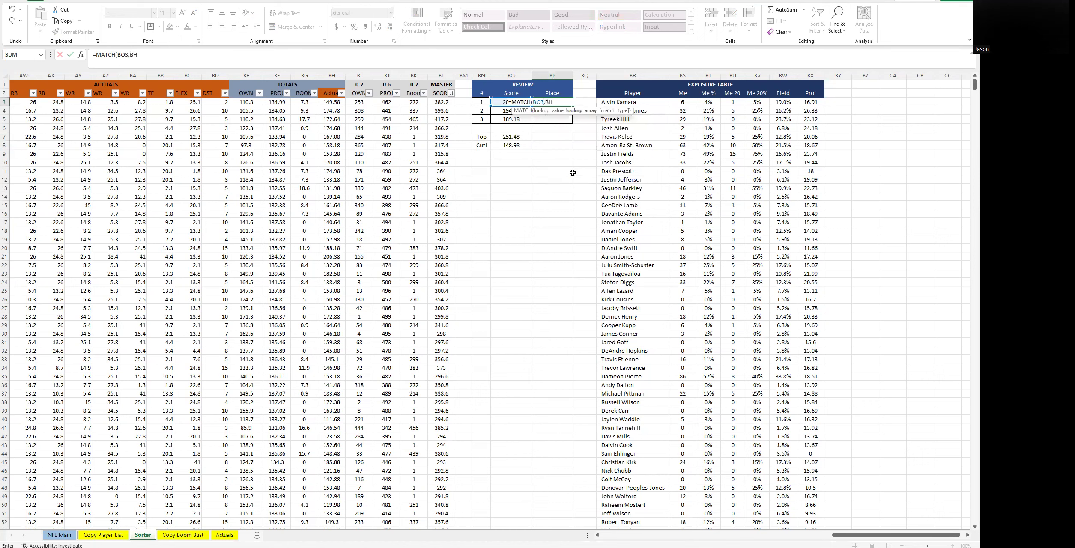
pyautogui.write(':BH')
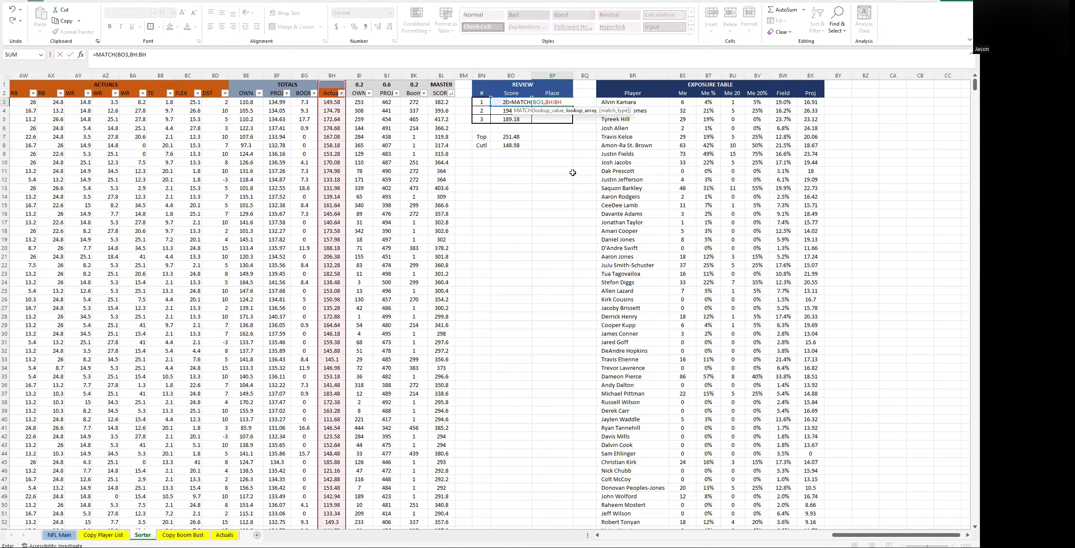
pyautogui.write(',')
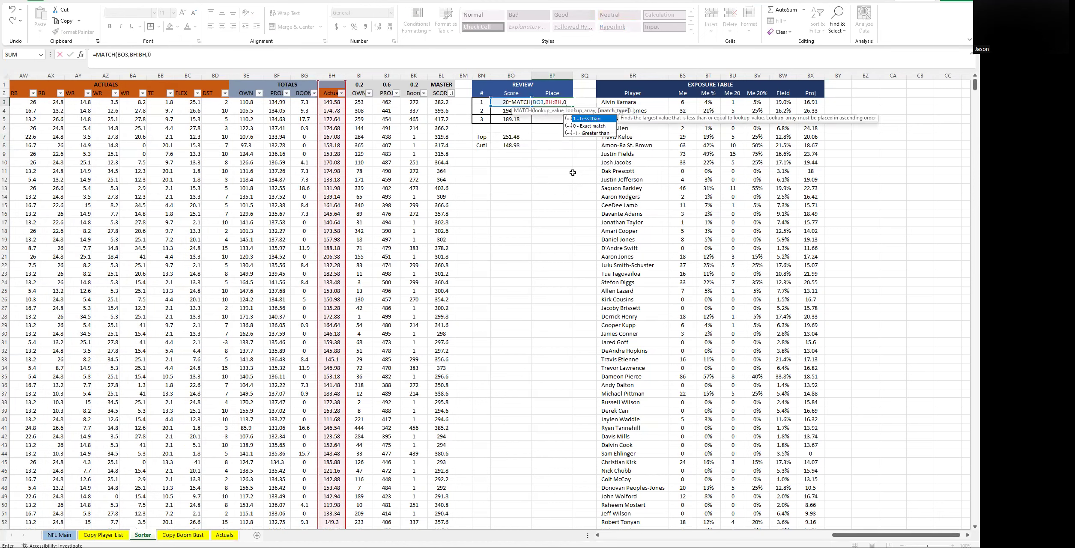
pyautogui.write('0))')
# Fix the Place MATCH formula's extra parenthesis so the first Place shows 21 for 206.38
pyautogui.press('Return')
pyautogui.press('Return')
pyautogui.press('BackSpace')
pyautogui.press('Return')
pyautogui.press('Up')
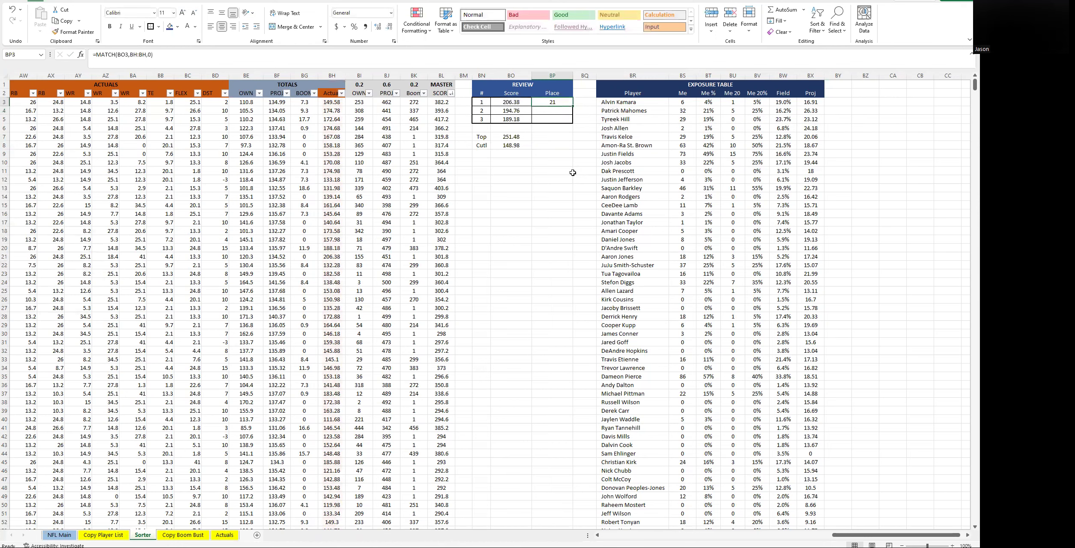
pyautogui.press('Down')
pyautogui.press('Up')
pyautogui.click(330, 257)
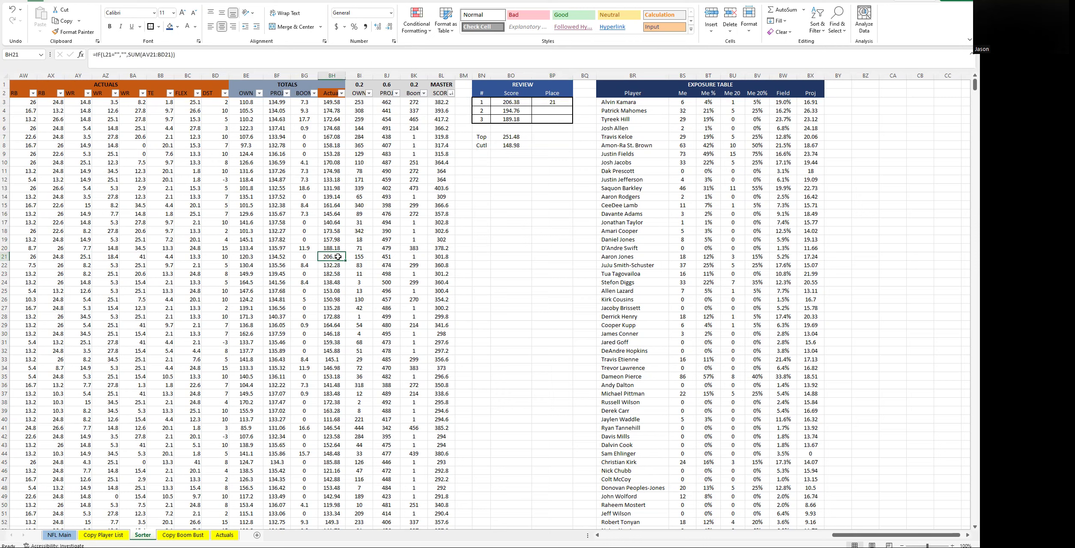
# Check the Actual formulas =IF(L5="","",SUM(AV5:BD5)) and select the Actual scores BH3:BH21
pyautogui.click(334, 102)
pyautogui.press('Down')
pyautogui.press('Down')
pyautogui.press('Down')
pyautogui.press('Down')
pyautogui.press('Down')
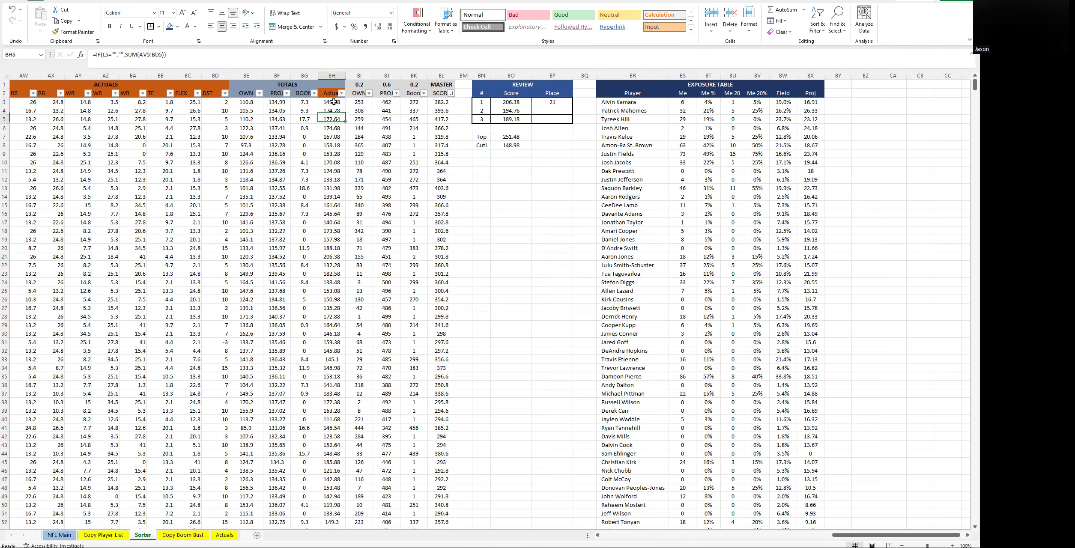
pyautogui.press('Down')
pyautogui.press('Down')
pyautogui.press('Down')
pyautogui.press('Down')
pyautogui.press('Down')
pyautogui.press('Down')
pyautogui.press('Down')
pyautogui.press('Down')
pyautogui.press('Down')
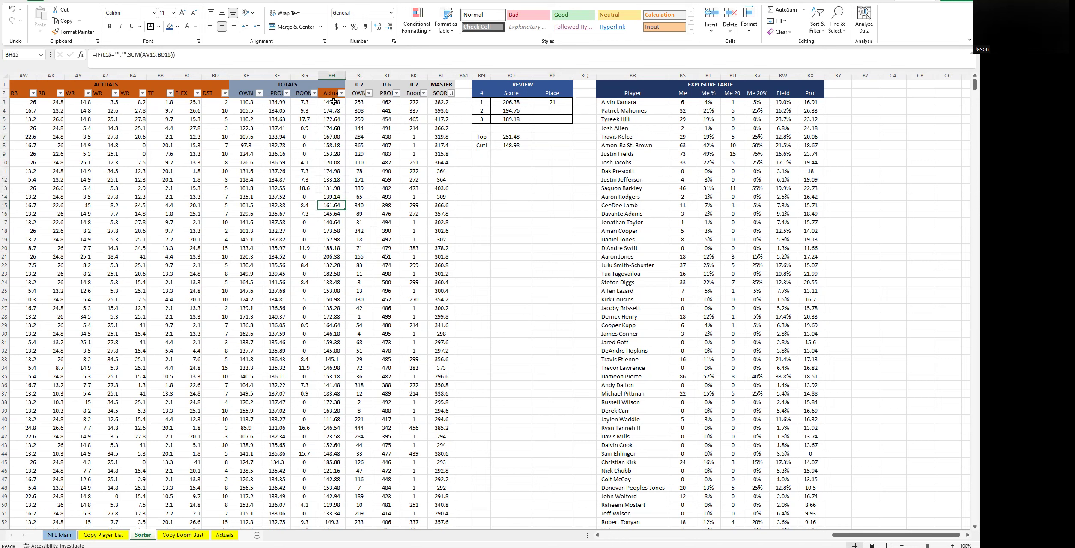
pyautogui.press('Down')
pyautogui.press('Down')
pyautogui.press('Down')
pyautogui.press('Down')
pyautogui.press('Up')
pyautogui.press('Up')
pyautogui.press('Up')
pyautogui.press('Up')
pyautogui.press('Up')
pyautogui.press('Up')
pyautogui.press('Up')
pyautogui.press('Up')
pyautogui.press('Up')
pyautogui.press('Up')
pyautogui.press('Up')
pyautogui.press('Up')
pyautogui.press('Up')
pyautogui.press('Up')
pyautogui.press('Up')
pyautogui.press('Up')
pyautogui.press('Up')
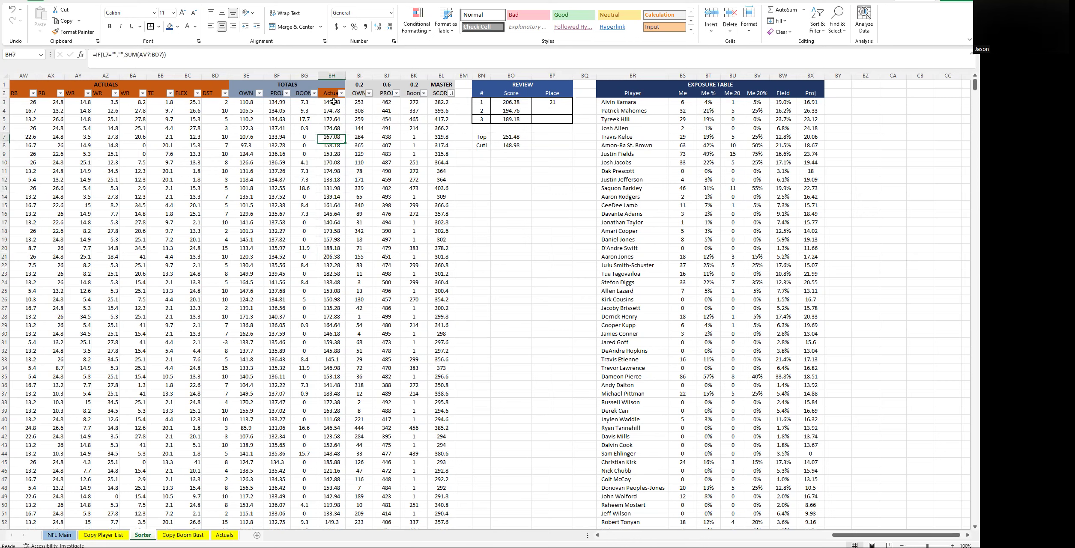
pyautogui.press('Up')
pyautogui.hotkey('shift', 'Down')
pyautogui.hotkey('shift', 'Down')
pyautogui.hotkey('shift', 'Down')
pyautogui.hotkey('shift', 'Down')
pyautogui.hotkey('shift', 'Down')
pyautogui.hotkey('shift', 'Down')
pyautogui.hotkey('shift', 'Down')
pyautogui.hotkey('shift', 'Down')
pyautogui.hotkey('shift', 'Down')
pyautogui.hotkey('shift', 'Down')
pyautogui.hotkey('shift', 'Down')
pyautogui.hotkey('shift', 'Down')
pyautogui.hotkey('shift', 'Down')
pyautogui.hotkey('shift', 'Down')
pyautogui.hotkey('shift', 'Down')
pyautogui.hotkey('shift', 'Down')
pyautogui.hotkey('shift', 'Down')
pyautogui.hotkey('shift', 'Down')
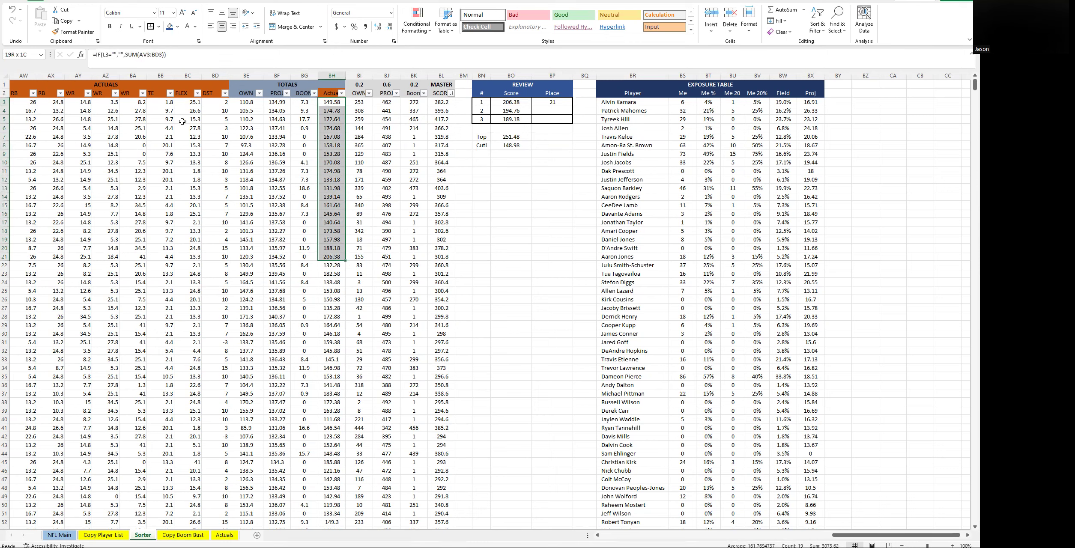
# Change the first Place formula to =MATCH(BO3,BH:BH,0)-2
pyautogui.click(554, 103)
pyautogui.click(163, 55)
pyautogui.write('-2')
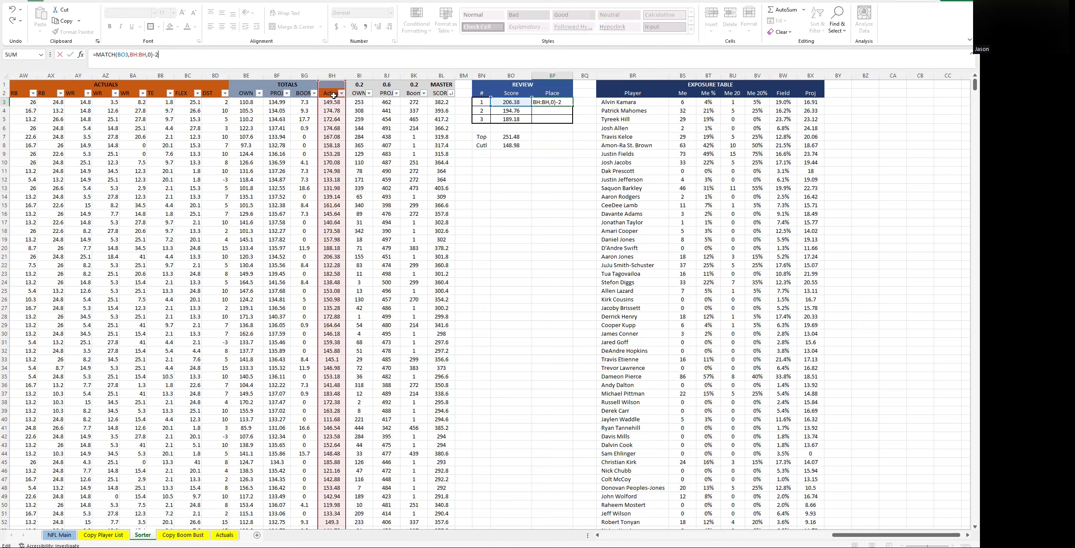
pyautogui.click(562, 107)
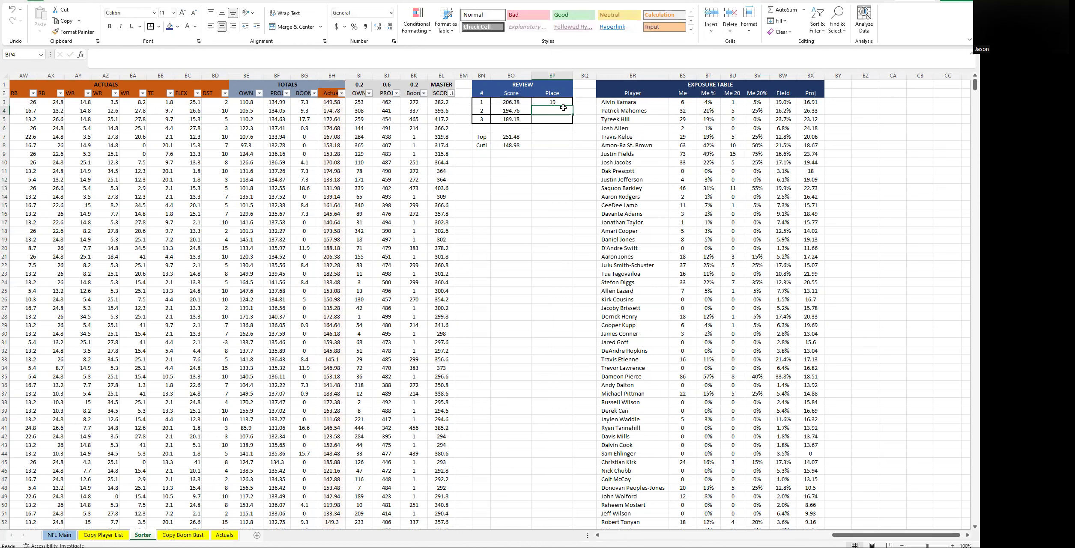
pyautogui.press('Up')
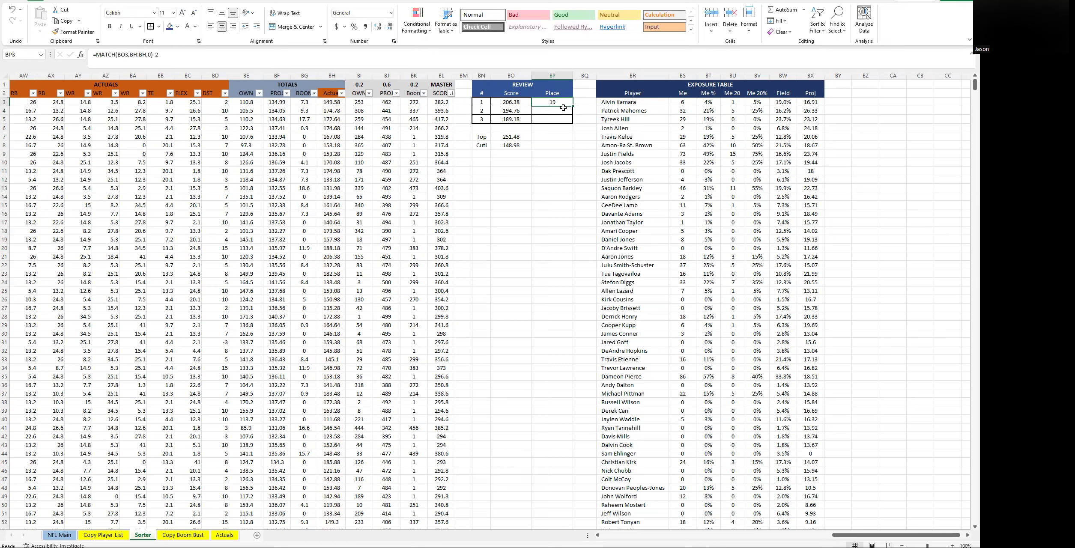
# Copy the Place formula into the second and third Place cells, giving 455 and 333
pyautogui.hotkey('ctrl', 'c')
pyautogui.press('Down')
pyautogui.hotkey('ctrl', 'v')
pyautogui.press('Down')
pyautogui.hotkey('ctrl', 'v')
pyautogui.press('Down')
pyautogui.press('Escape')
pyautogui.press('Up')
pyautogui.press('Up')
pyautogui.press('Up')
pyautogui.press('Down')
pyautogui.press('Down')
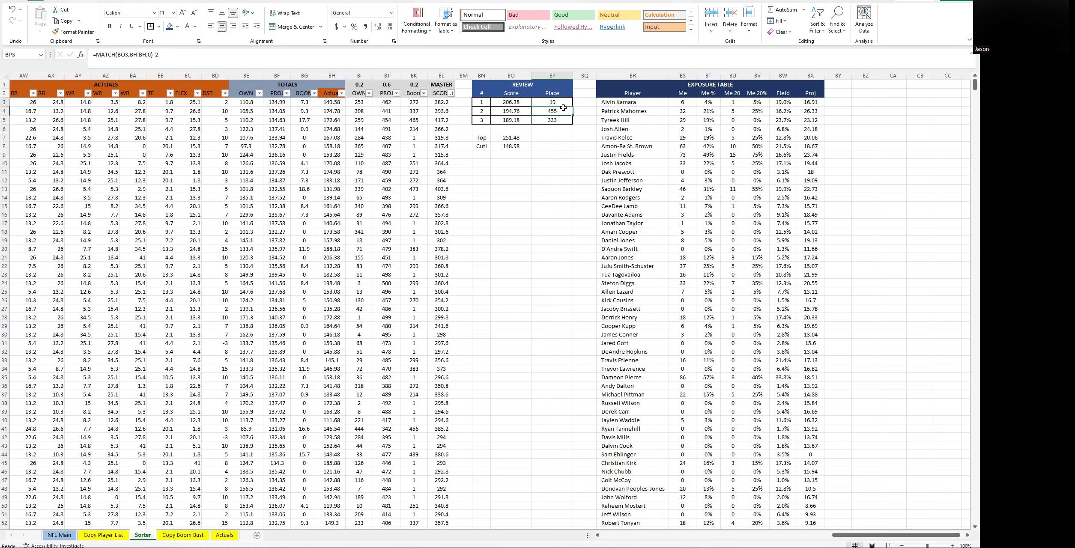
# Review the REVIEW table's Score and Place formulas row by row
pyautogui.click(564, 246)
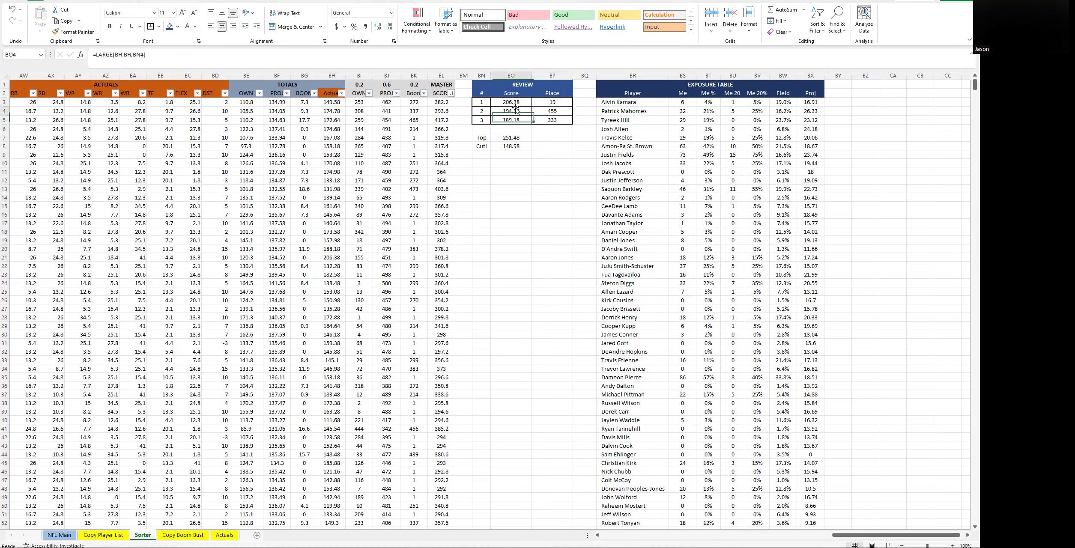
pyautogui.click(551, 103)
pyautogui.press('Left')
pyautogui.press('Right')
pyautogui.press('Down')
pyautogui.press('Left')
pyautogui.press('Down')
pyautogui.press('Right')
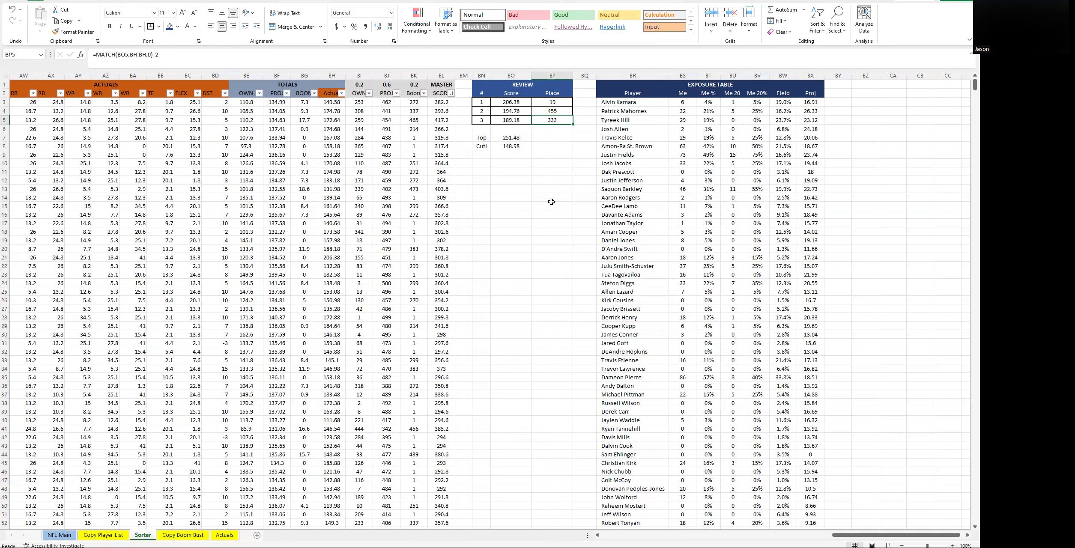
pyautogui.press('Down')
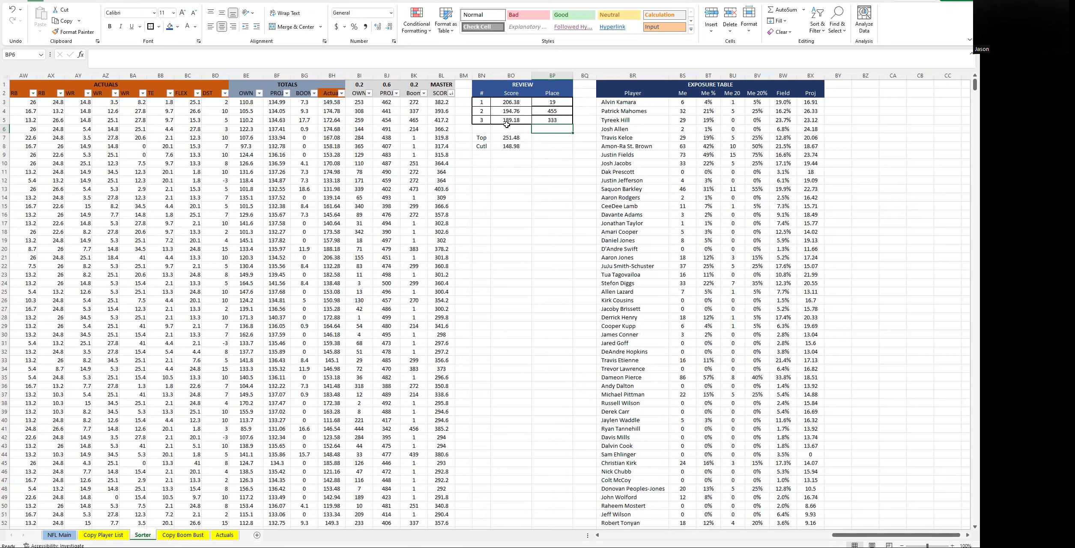
pyautogui.click(531, 207)
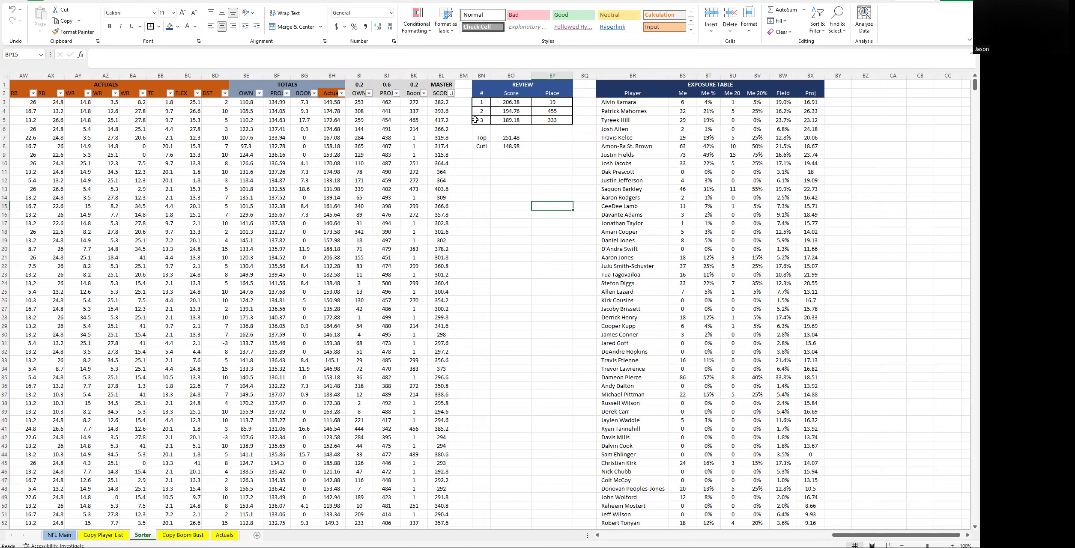
pyautogui.moveTo(568, 122); pyautogui.dragTo(480, 103)
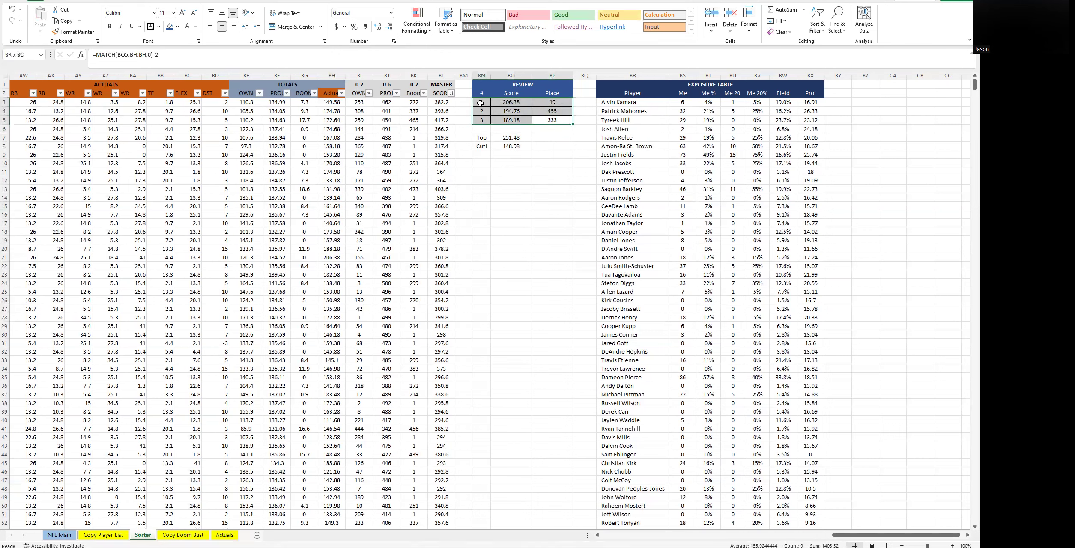
pyautogui.click(481, 154)
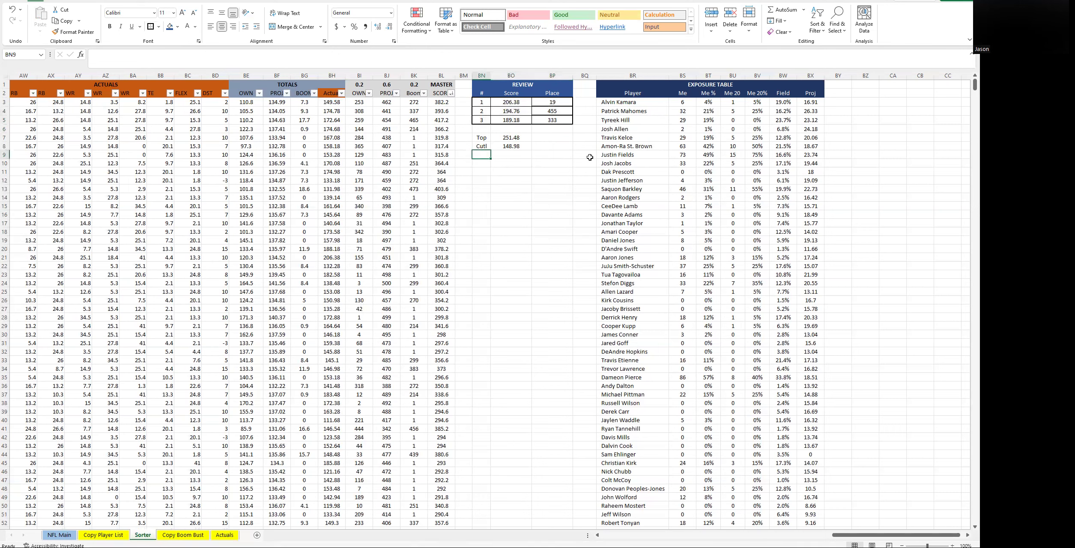
pyautogui.click(538, 223)
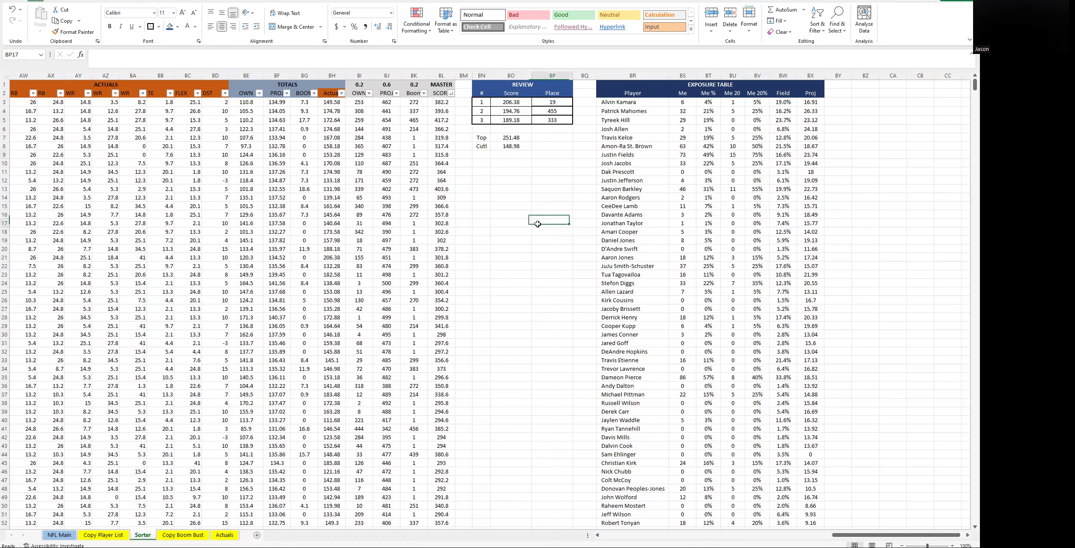
pyautogui.press('Up')
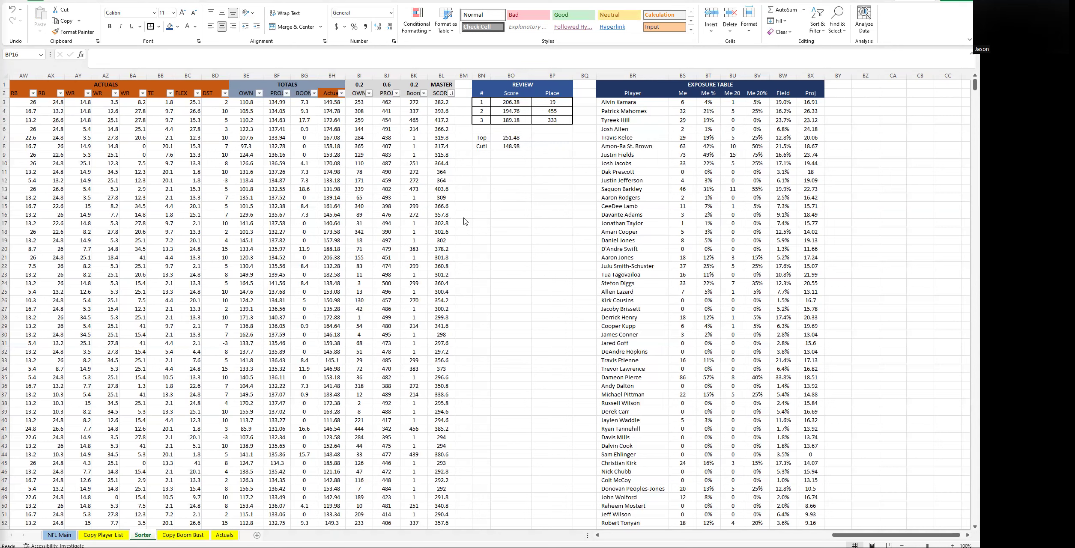
# Check the 148.98 Cut score and first Score formula, then scroll back to column A
pyautogui.click(529, 146)
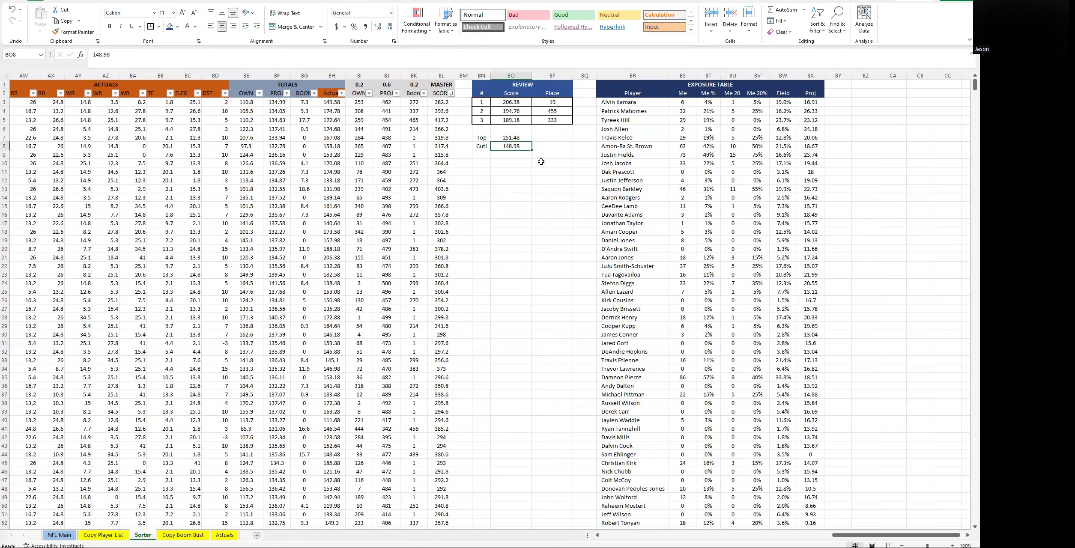
pyautogui.press('Up')
pyautogui.press('Up')
pyautogui.press('Up')
pyautogui.press('Up')
pyautogui.press('Up')
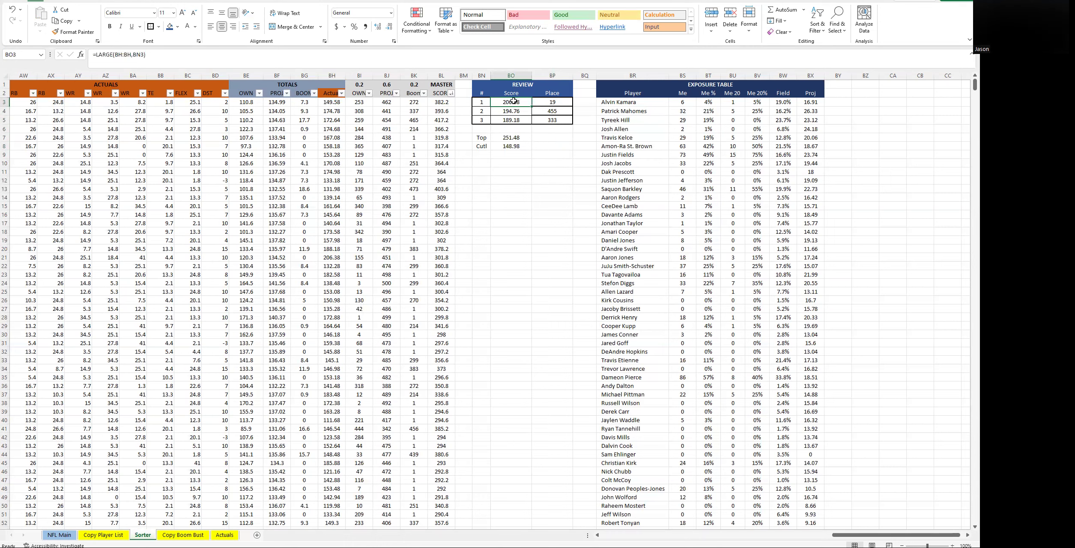
pyautogui.click(462, 222)
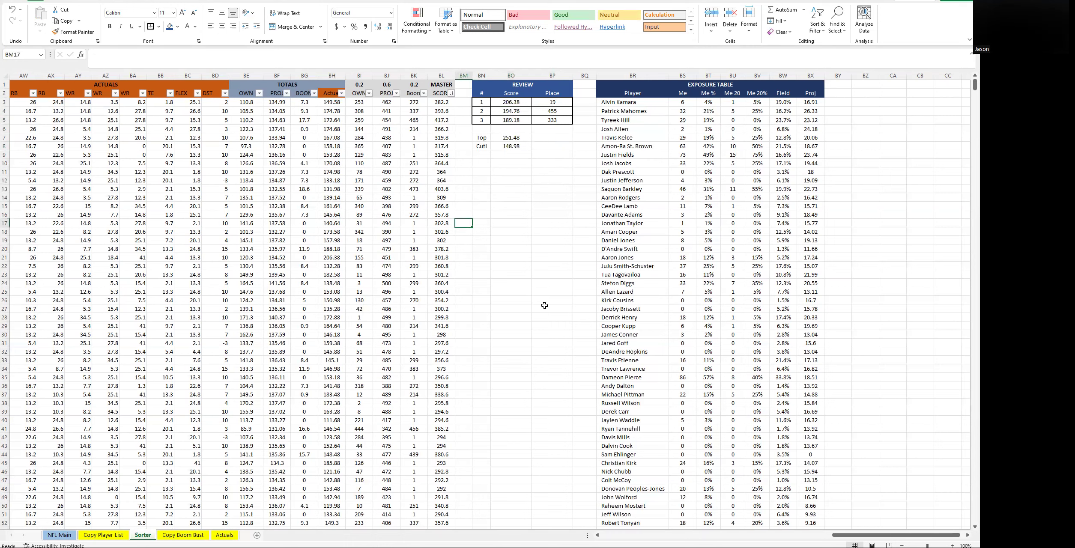
pyautogui.moveTo(846, 533); pyautogui.dragTo(563, 534)
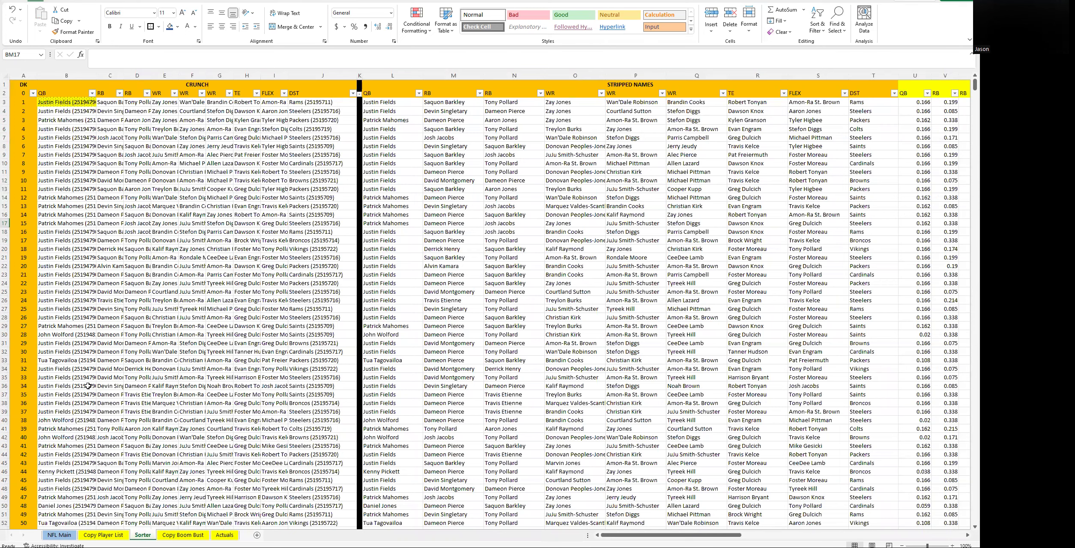
# Compare the column B lineup entries, then clear the player entries in row 13
pyautogui.click(60, 338)
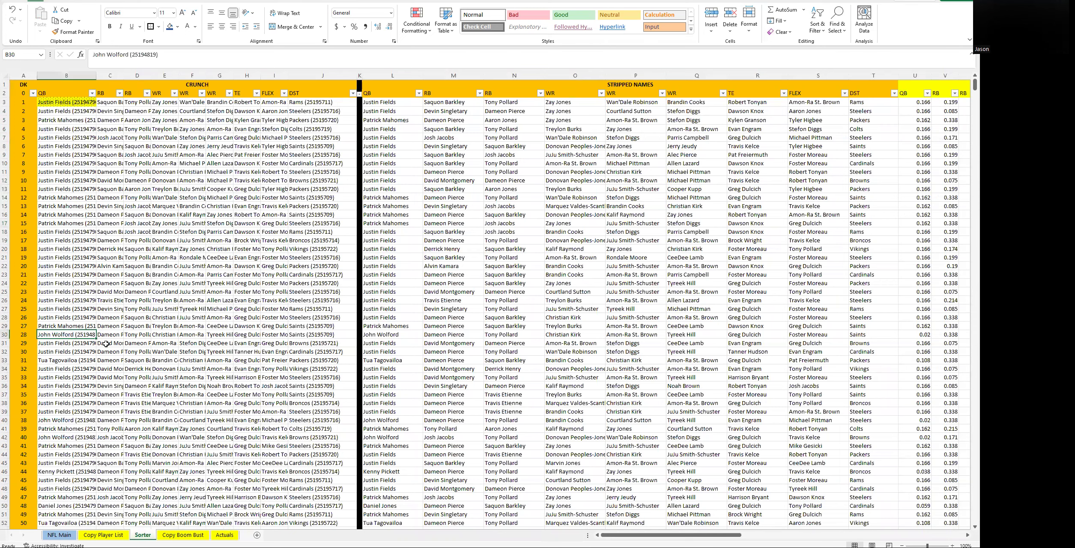
pyautogui.press('Up')
pyautogui.press('Up')
pyautogui.press('Up')
pyautogui.press('Up')
pyautogui.press('Up')
pyautogui.press('Up')
pyautogui.press('Up')
pyautogui.press('Up')
pyautogui.press('Up')
pyautogui.press('Up')
pyautogui.press('Up')
pyautogui.press('Up')
pyautogui.press('Up')
pyautogui.press('Up')
pyautogui.press('Up')
pyautogui.press('Up')
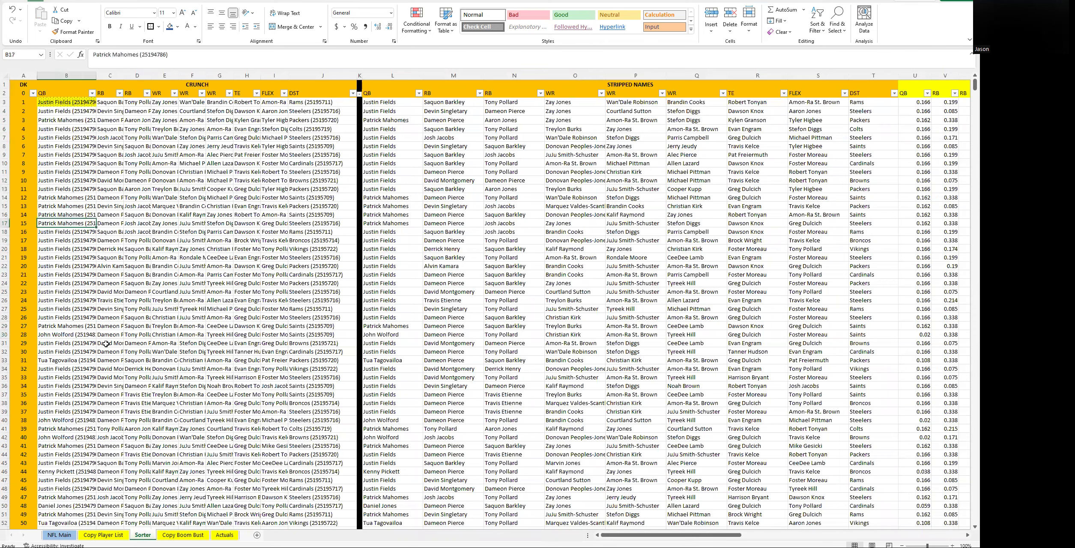
pyautogui.press('Down')
pyautogui.press('Up')
pyautogui.press('Up')
pyautogui.press('Down')
pyautogui.press('Down')
pyautogui.press('Up')
pyautogui.press('Up')
pyautogui.press('Up')
pyautogui.press('Up')
pyautogui.press('Up')
pyautogui.press('Up')
pyautogui.press('Up')
pyautogui.press('Up')
pyautogui.press('Up')
pyautogui.press('Up')
pyautogui.press('Up')
pyautogui.press('Down')
pyautogui.press('Down')
pyautogui.press('Down')
pyautogui.press('Down')
pyautogui.press('Down')
pyautogui.press('Down')
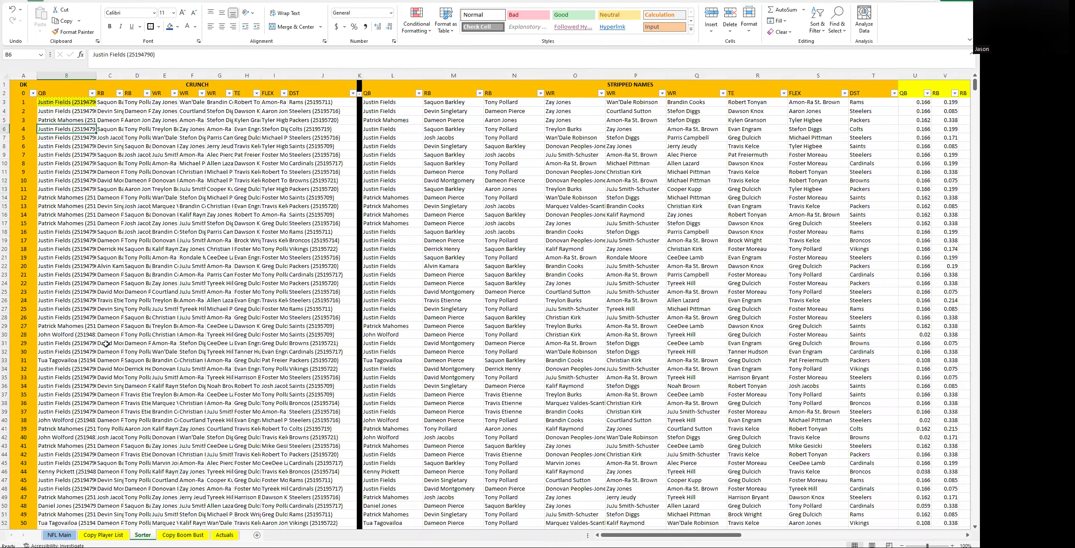
pyautogui.press('Down')
pyautogui.press('Down')
pyautogui.press('Down')
pyautogui.press('Right')
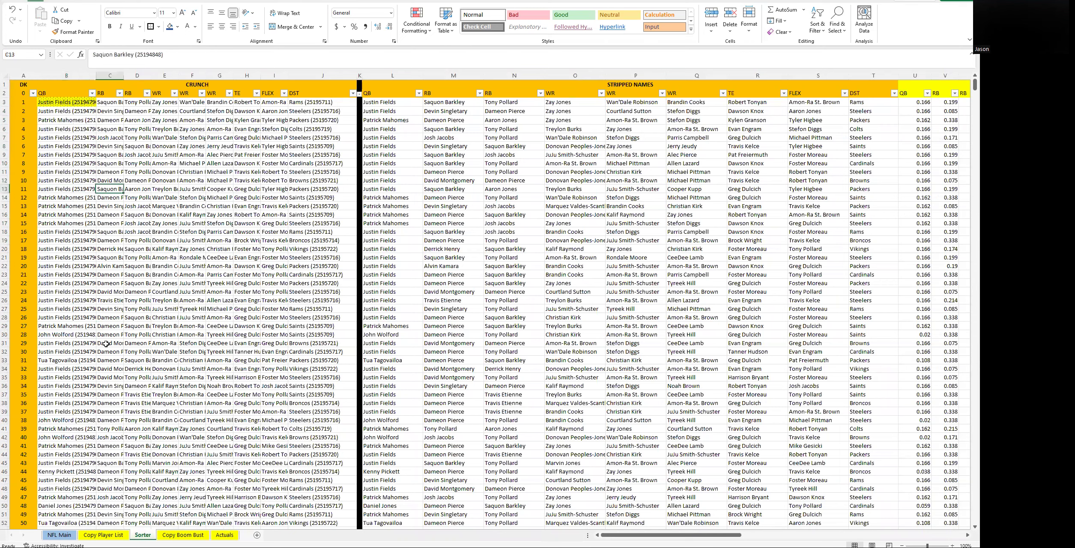
pyautogui.hotkey('shift', 'Right')
pyautogui.press('Delete')
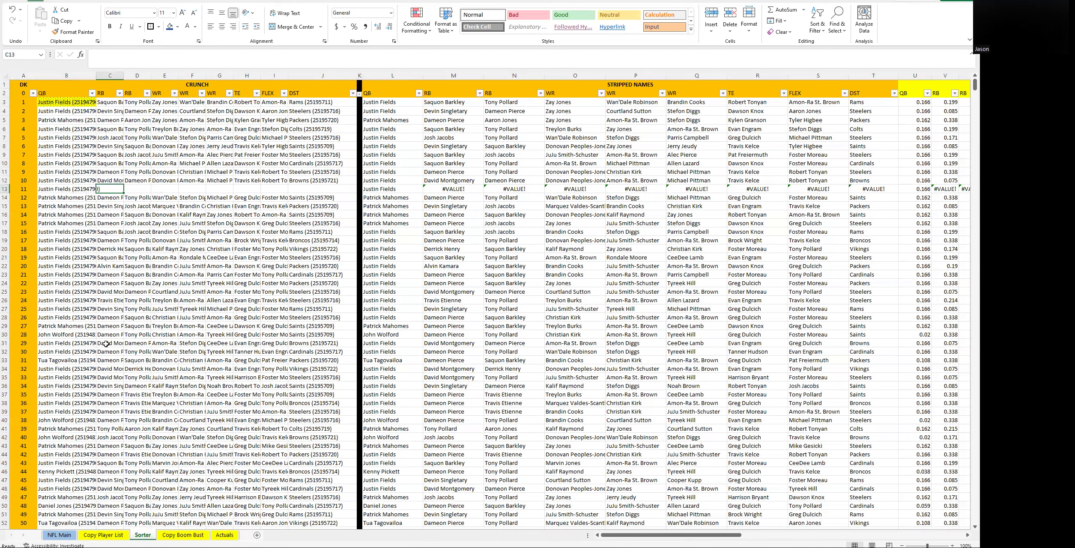
# Re-enter the two running backs in C13 and D13, the second being Saquon Barkley
pyautogui.write('Ja')
pyautogui.press('BackSpace')
pyautogui.write('.')
pyautogui.write('mes Conner (25194874')
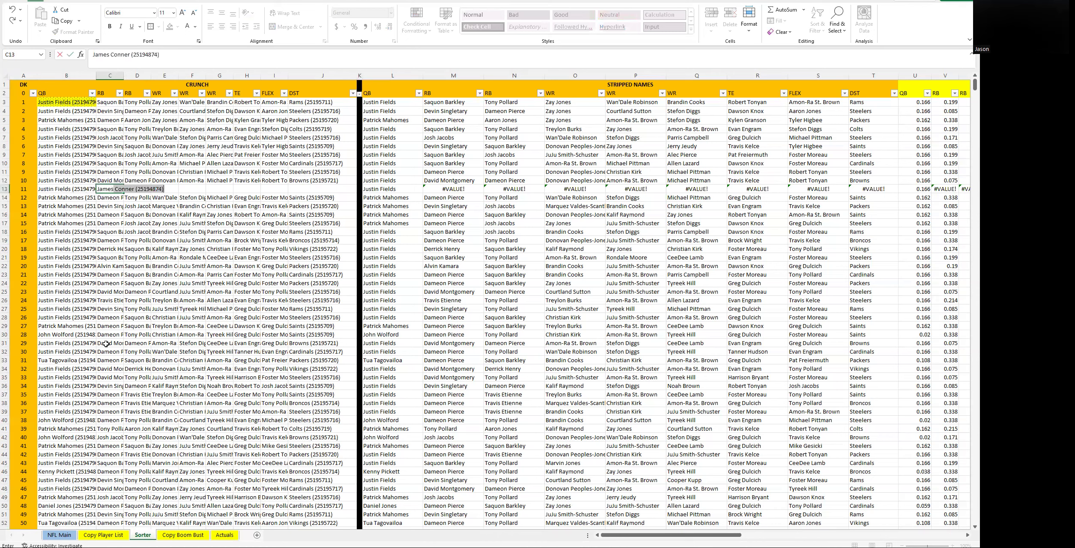
pyautogui.hotkey('ctrl', 'Return')
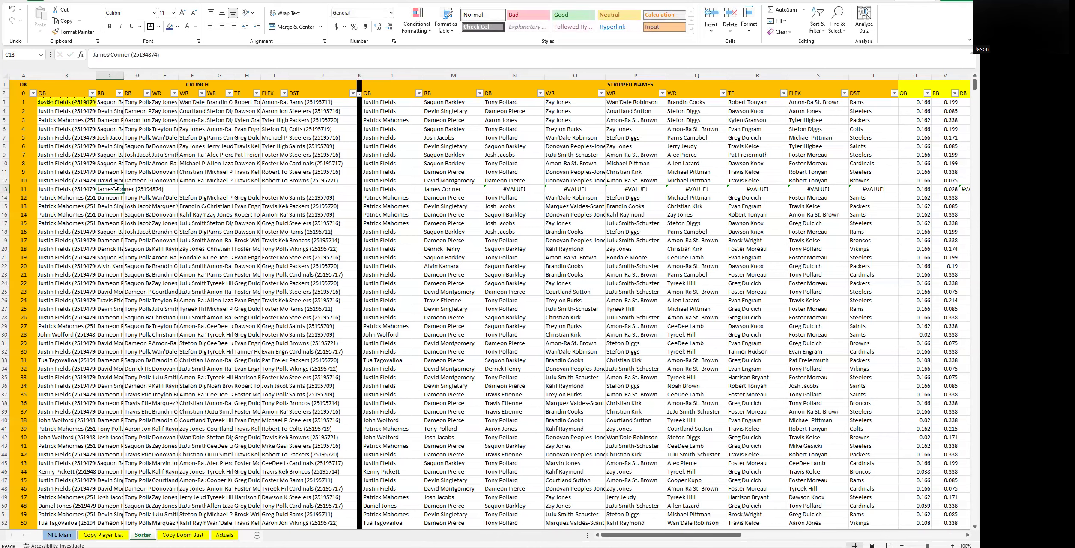
pyautogui.click(137, 187)
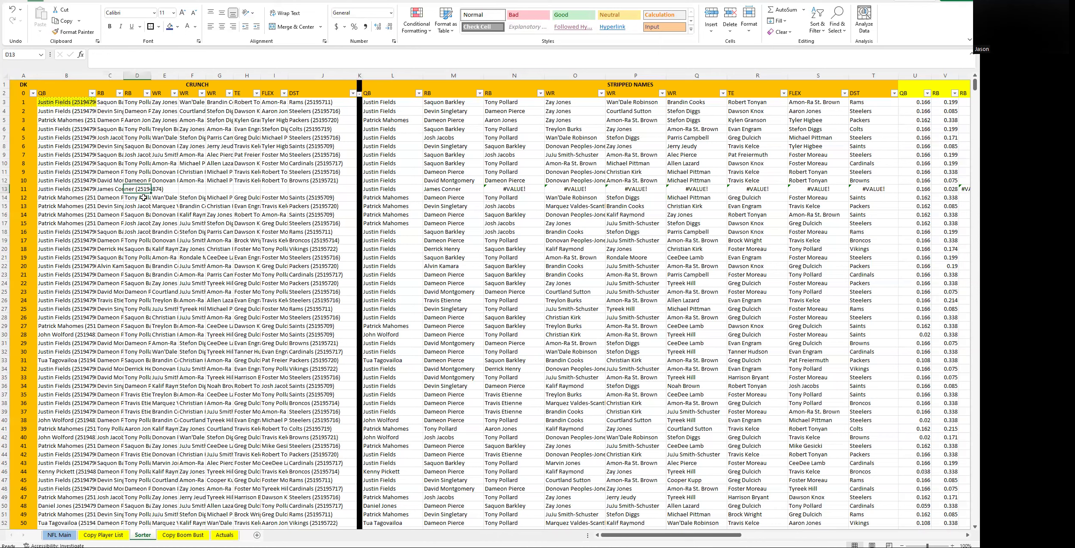
pyautogui.write('Se')
pyautogui.write('Saquon Barkley (25194848)')
pyautogui.press('Return')
pyautogui.press('Up')
pyautogui.press('Right')
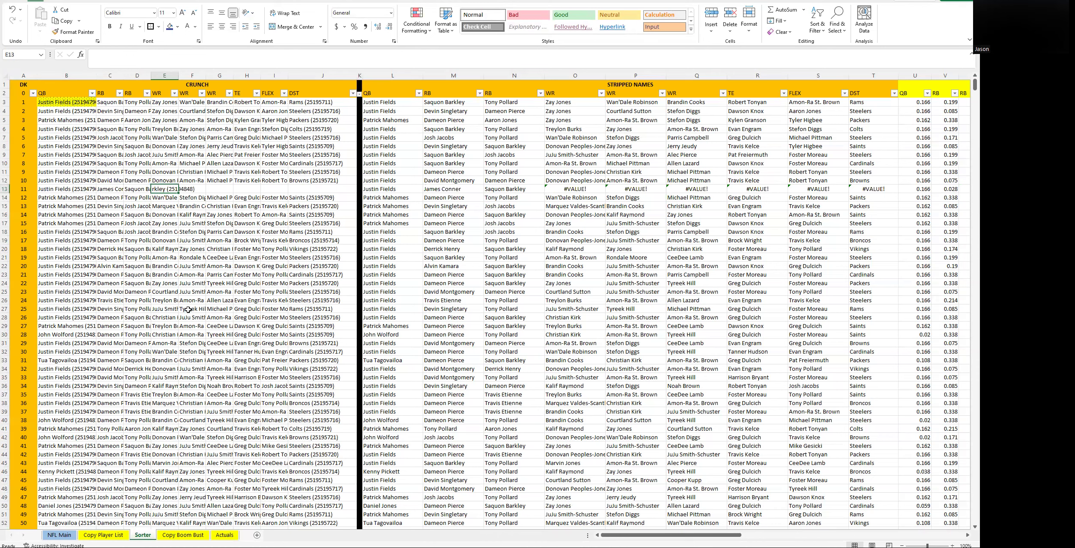
# Widen column E so names show fully and attempt a Christian entry in E13
pyautogui.moveTo(178, 75); pyautogui.dragTo(177, 75)
pyautogui.moveTo(185, 75); pyautogui.dragTo(204, 75)
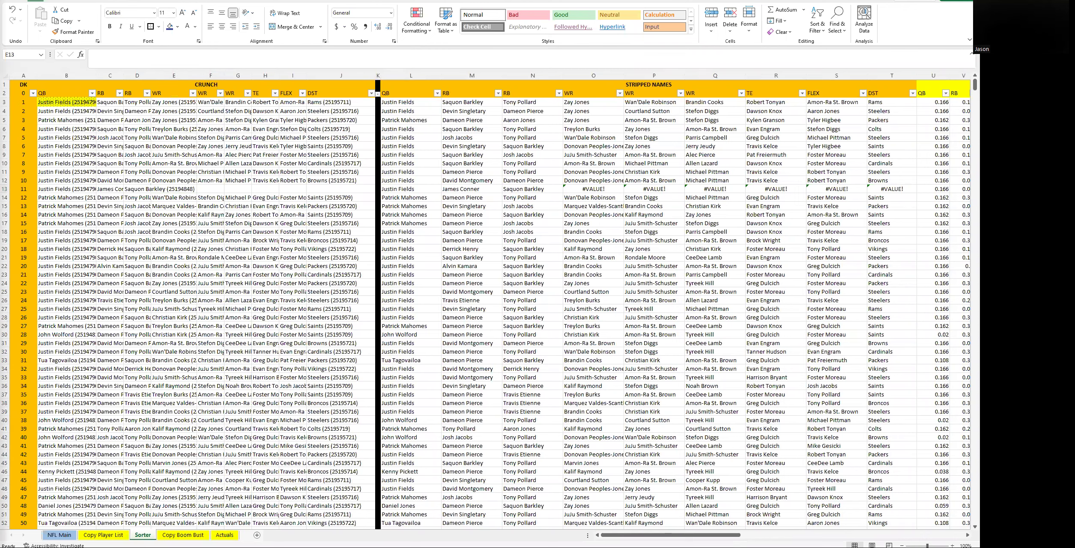
pyautogui.click(171, 189)
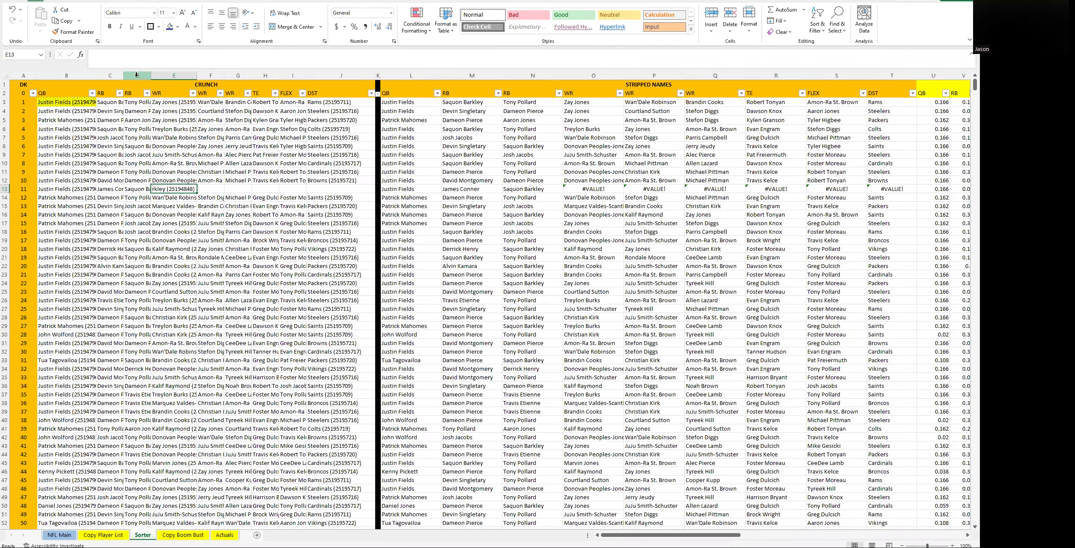
pyautogui.write('C')
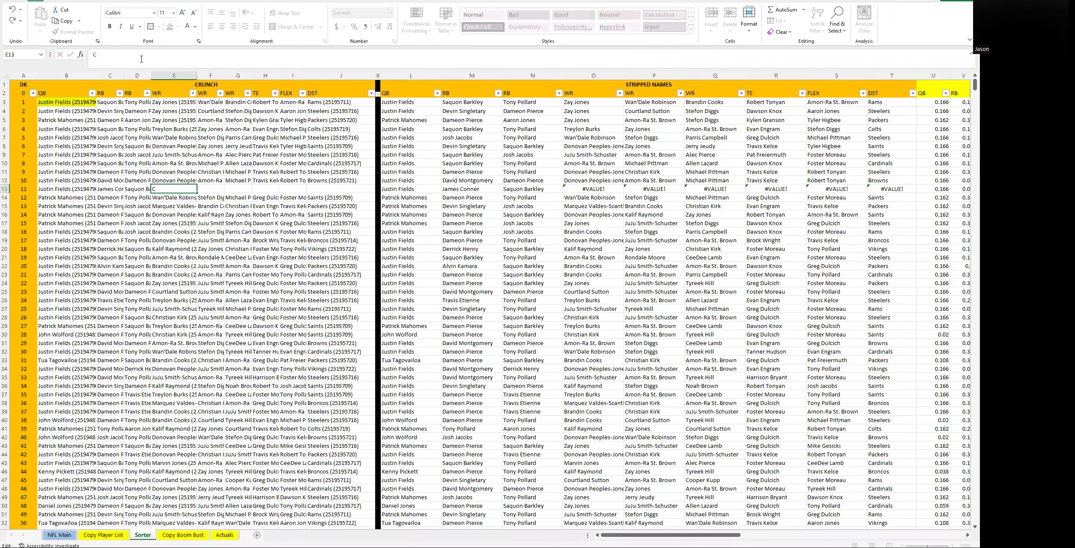
pyautogui.write('hrist')
pyautogui.press('Return')
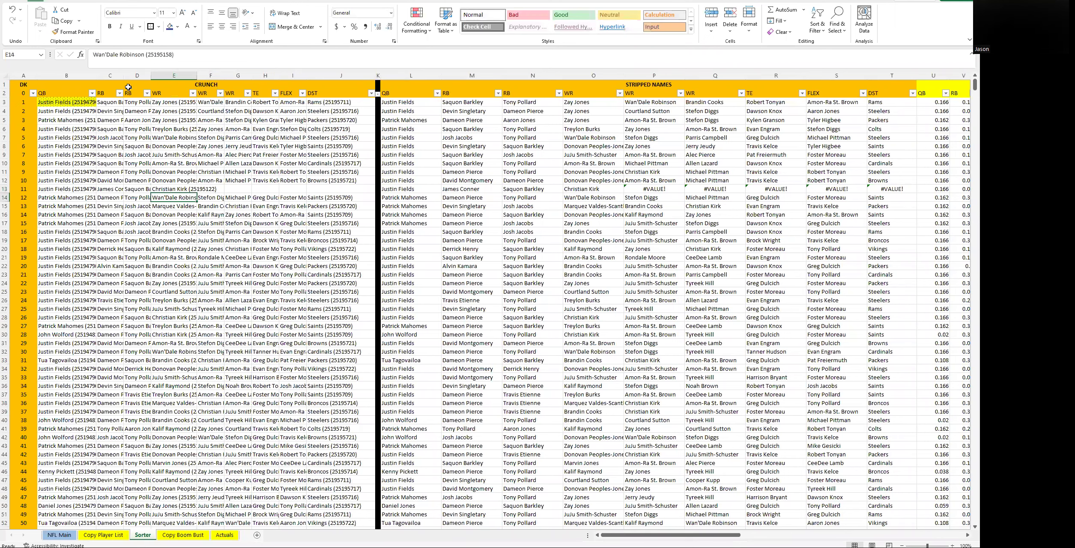
pyautogui.press('Up')
pyautogui.write('Christian')
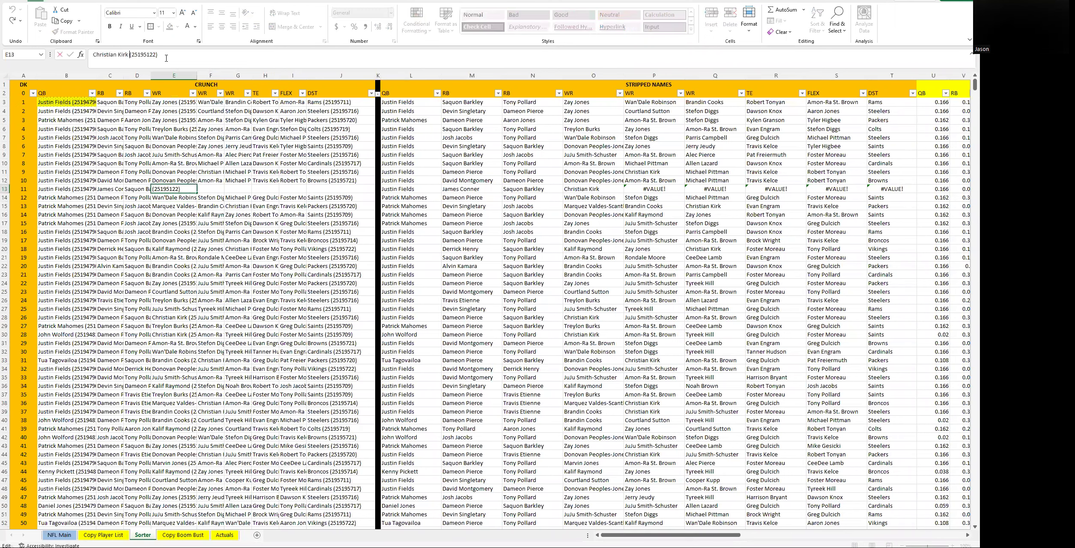
pyautogui.press('Delete')
pyautogui.write('Wat')
pyautogui.press('Escape')
# Clear the old player entry in E13
pyautogui.press('Down')
pyautogui.press('Right')
pyautogui.press('Up')
pyautogui.press('Left')
pyautogui.press('Delete')
pyautogui.press('Right')
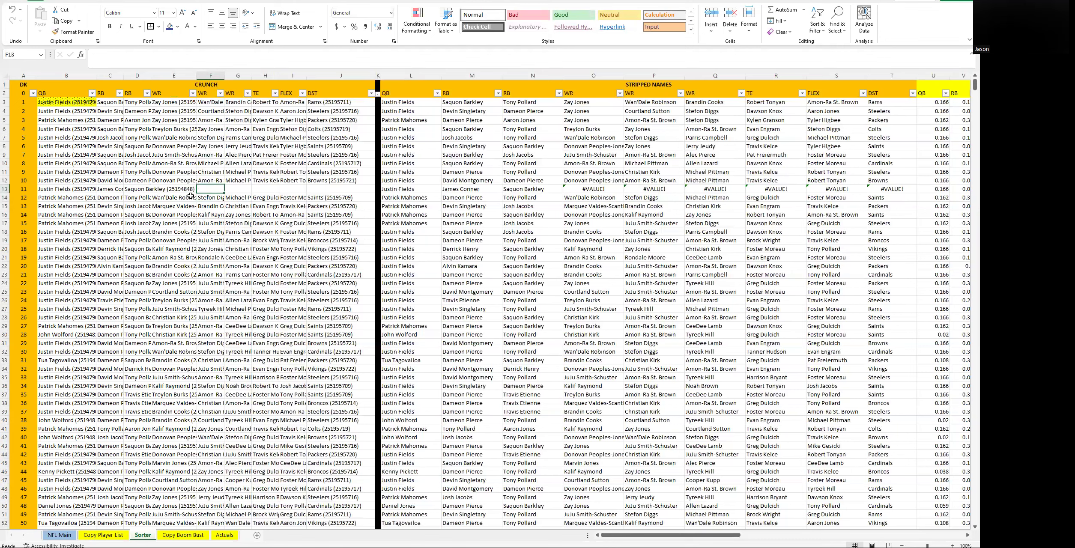
# Fill F13:J13 with Amon-Ra St. Brown, Christian Kirk, Cole Kmet, Tony Pollard and Vikings
pyautogui.write('A')
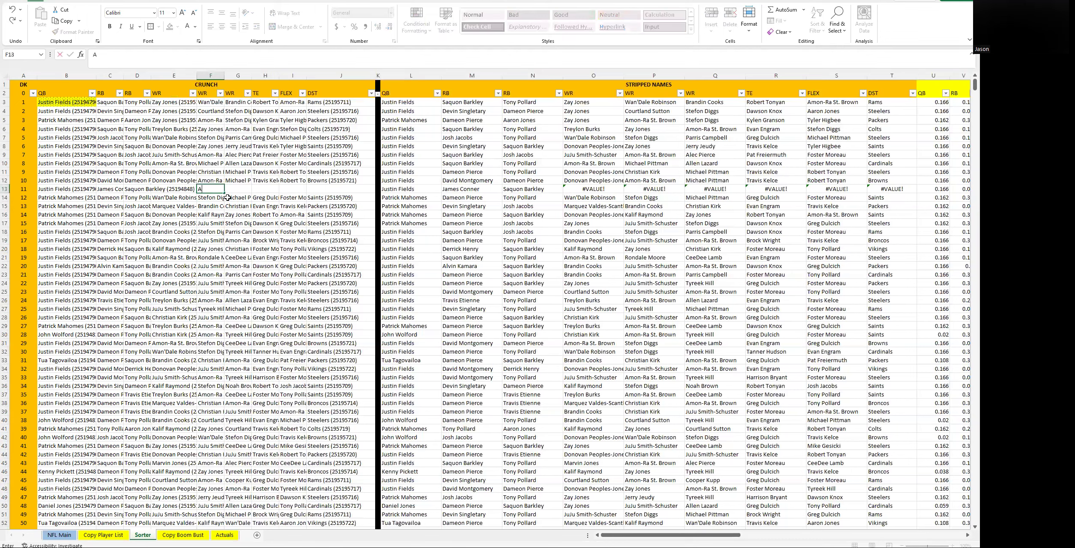
pyautogui.write('mon-Ra St. Brown (25195108')
pyautogui.press('Tab')
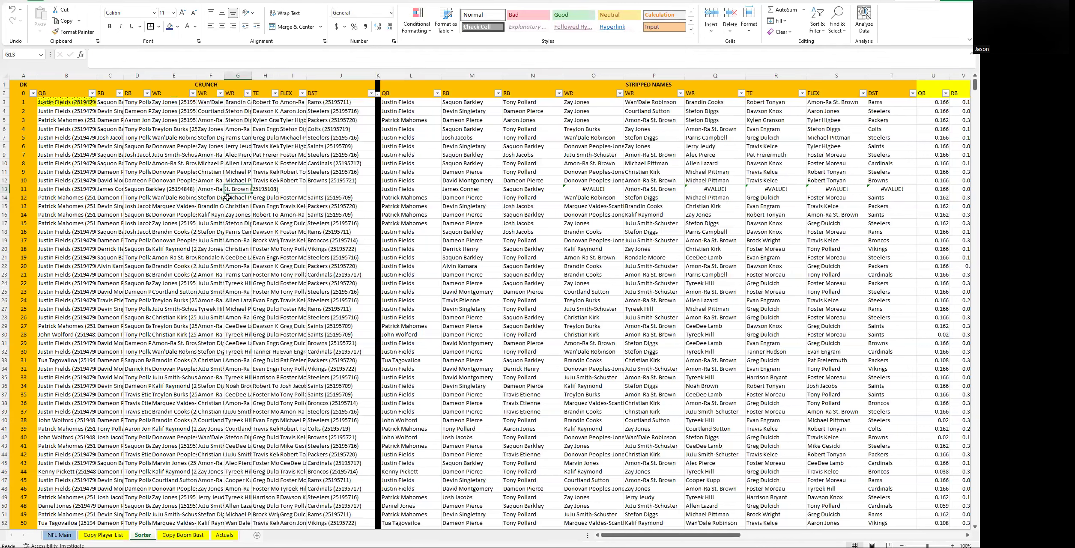
pyautogui.write('Christian Kirk (25195122')
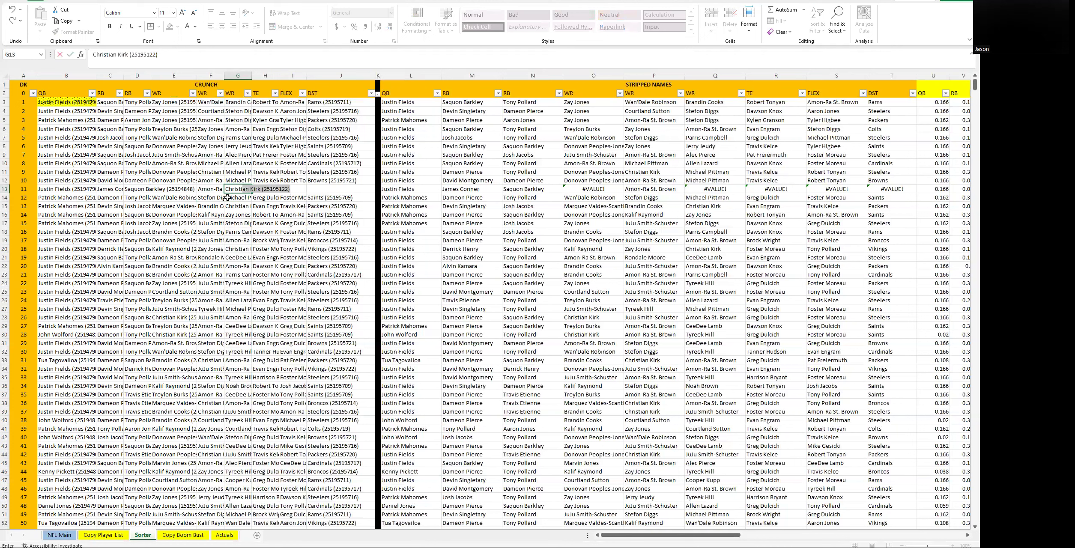
pyautogui.press('Tab')
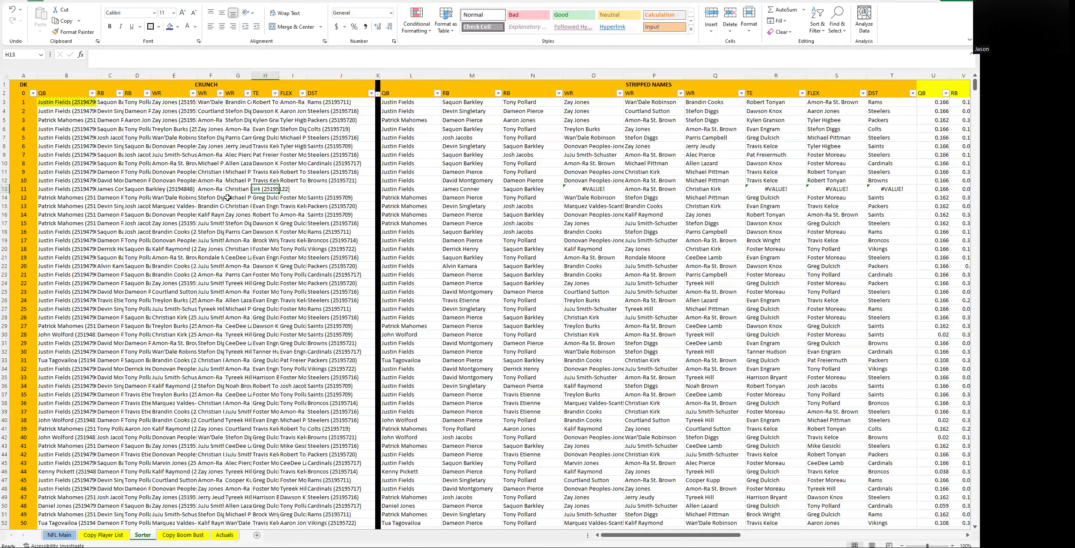
pyautogui.write('Cole Kmet (25195502')
pyautogui.press('Tab')
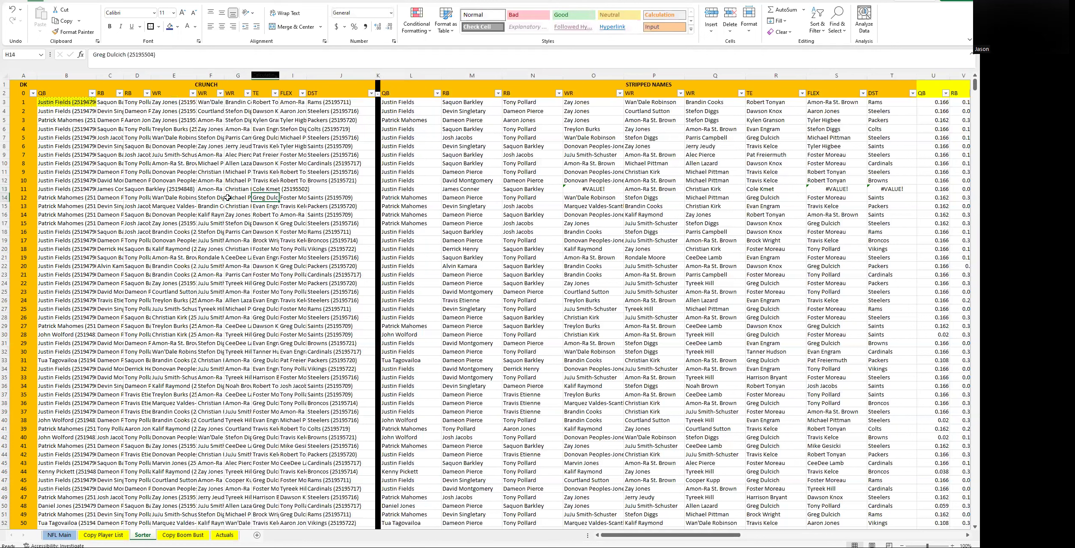
pyautogui.write('Tony Pollard (25194868')
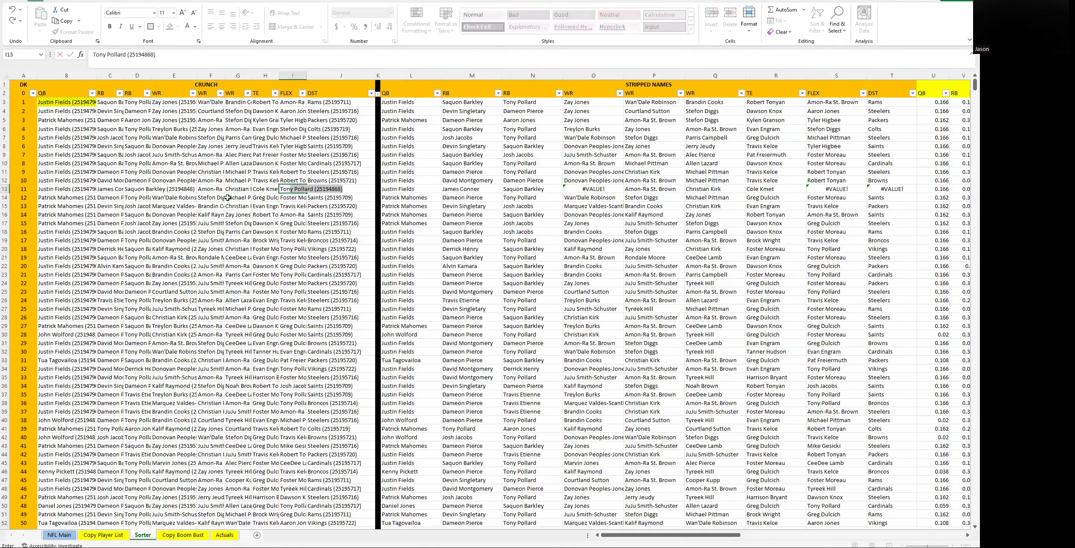
pyautogui.press('Tab')
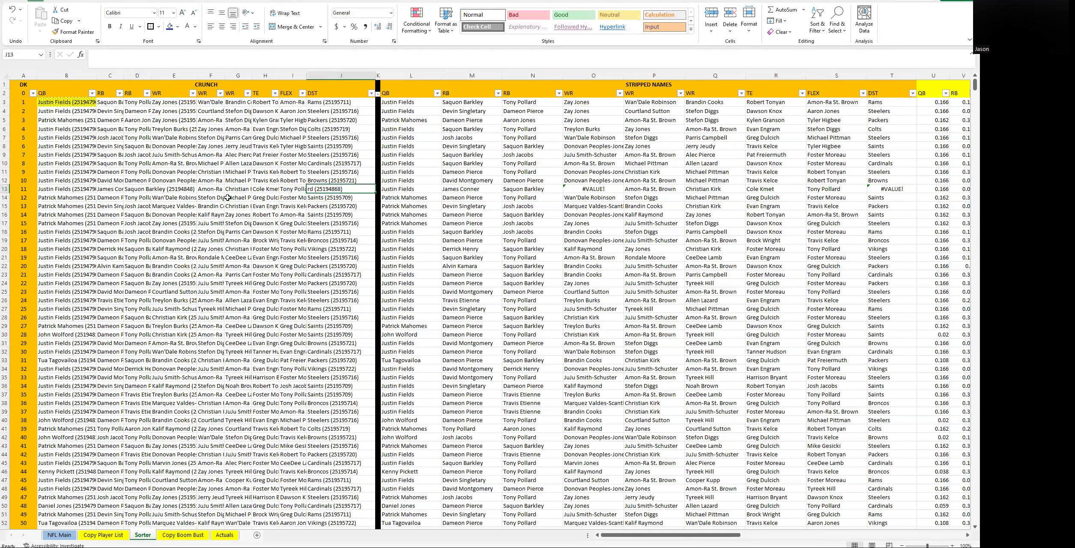
pyautogui.write('Vi')
pyautogui.press('Left')
pyautogui.press('Left')
pyautogui.press('Left')
pyautogui.press('Left')
pyautogui.press('Left')
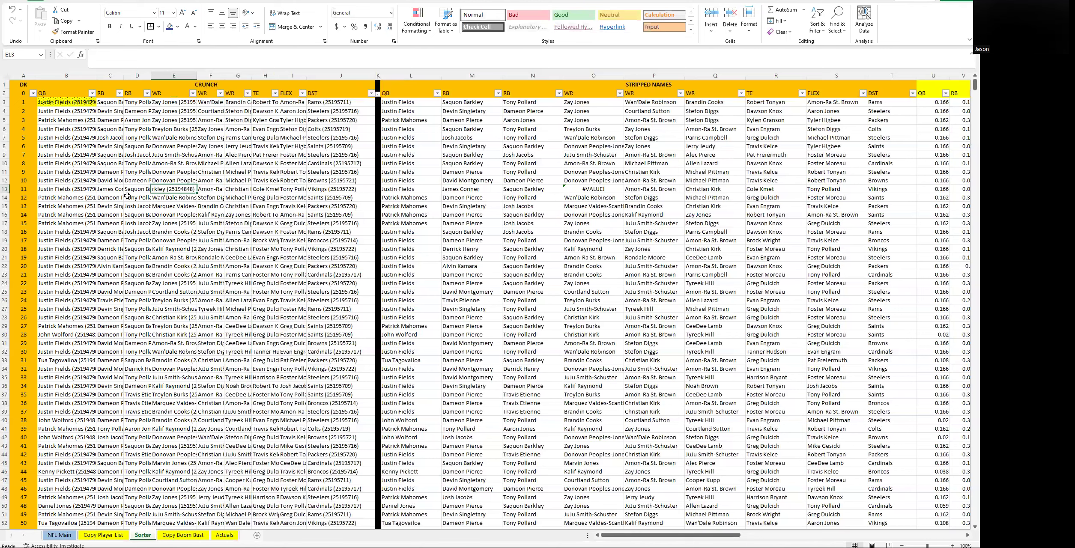
pyautogui.click(128, 60)
pyautogui.write('Christian Watson')
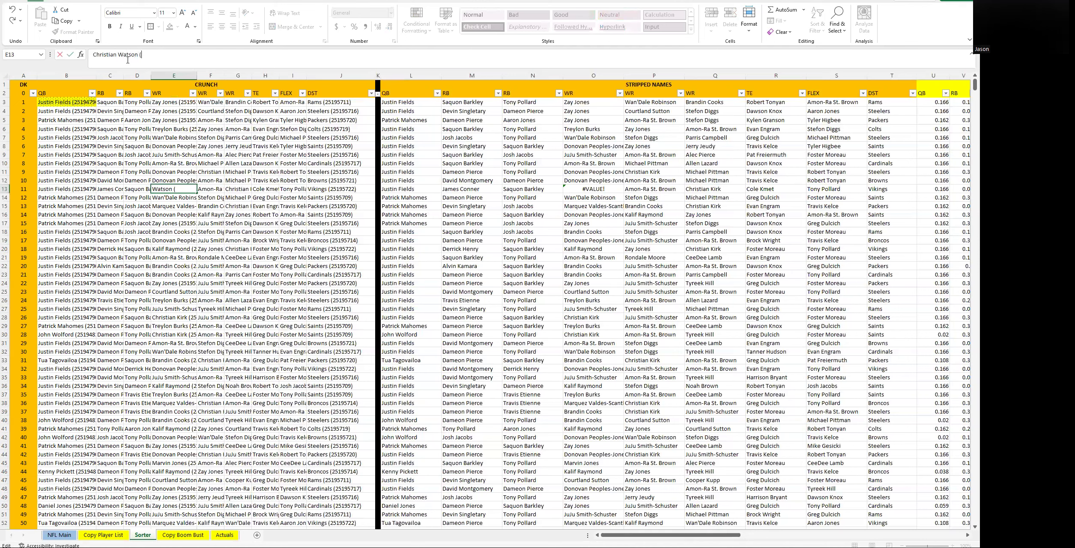
pyautogui.write(' (251565')
pyautogui.press('Tab')
pyautogui.press('Right')
pyautogui.press('Right')
pyautogui.press('Right')
pyautogui.press('Right')
pyautogui.press('Right')
pyautogui.press('Right')
pyautogui.press('Right')
pyautogui.press('Right')
pyautogui.press('Right')
pyautogui.press('Right')
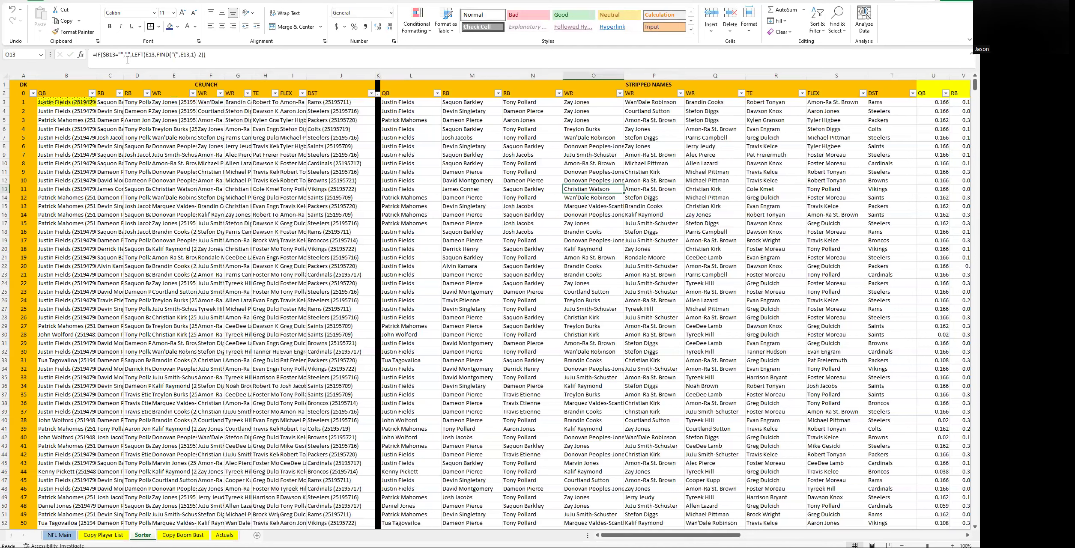
pyautogui.press('Right')
pyautogui.press('Right')
pyautogui.press('Right')
pyautogui.press('Right')
pyautogui.press('Right')
pyautogui.press('Right')
pyautogui.press('Right')
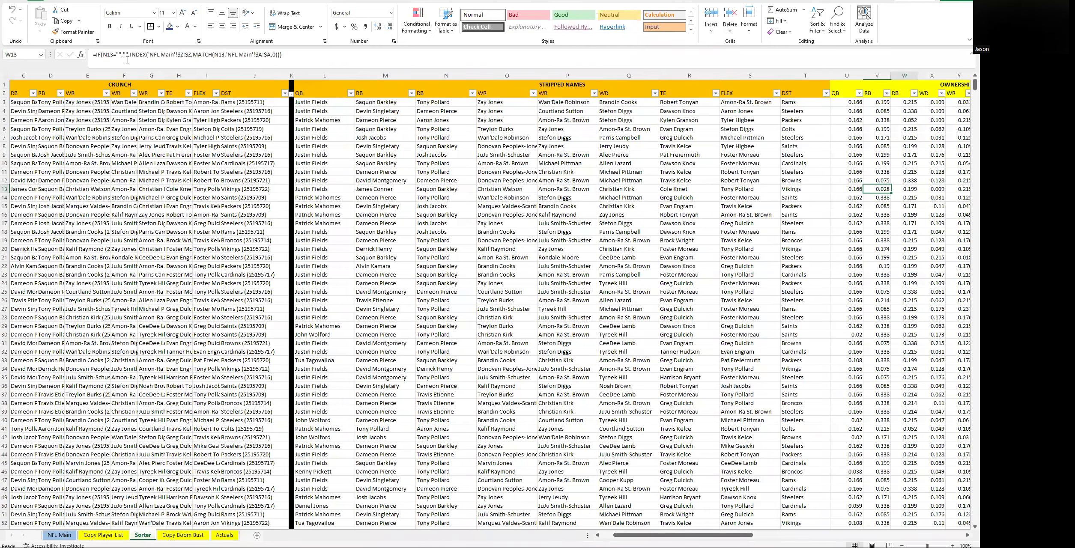
# Sort the Sorter lineups by MASTER SCORE from largest to smallest
pyautogui.press('Right')
pyautogui.press('Right')
pyautogui.press('Right')
pyautogui.press('Right')
pyautogui.press('Right')
pyautogui.press('Right')
pyautogui.press('Right')
pyautogui.press('Right')
pyautogui.press('Right')
pyautogui.press('Right')
pyautogui.press('Right')
pyautogui.press('Right')
pyautogui.press('Right')
pyautogui.press('Right')
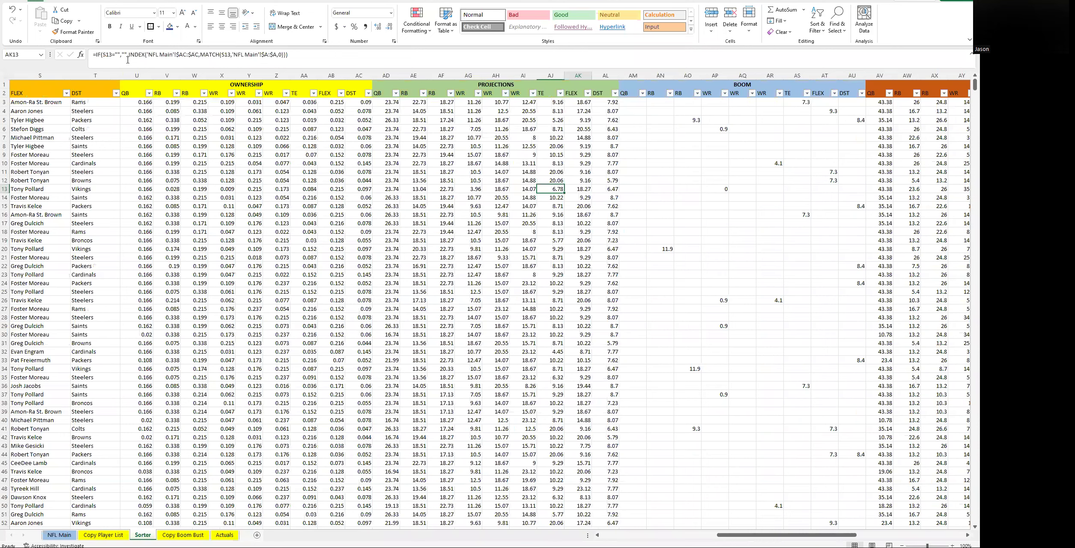
pyautogui.press('Right')
pyautogui.press('Right')
pyautogui.press('Right')
pyautogui.press('Right')
pyautogui.press('Right')
pyautogui.press('Right')
pyautogui.press('Right')
pyautogui.press('Right')
pyautogui.press('Right')
pyautogui.press('Right')
pyautogui.press('Right')
pyautogui.press('Right')
pyautogui.press('Right')
pyautogui.press('Right')
pyautogui.press('Right')
pyautogui.press('Right')
pyautogui.press('Right')
pyautogui.press('Right')
pyautogui.press('Right')
pyautogui.press('Right')
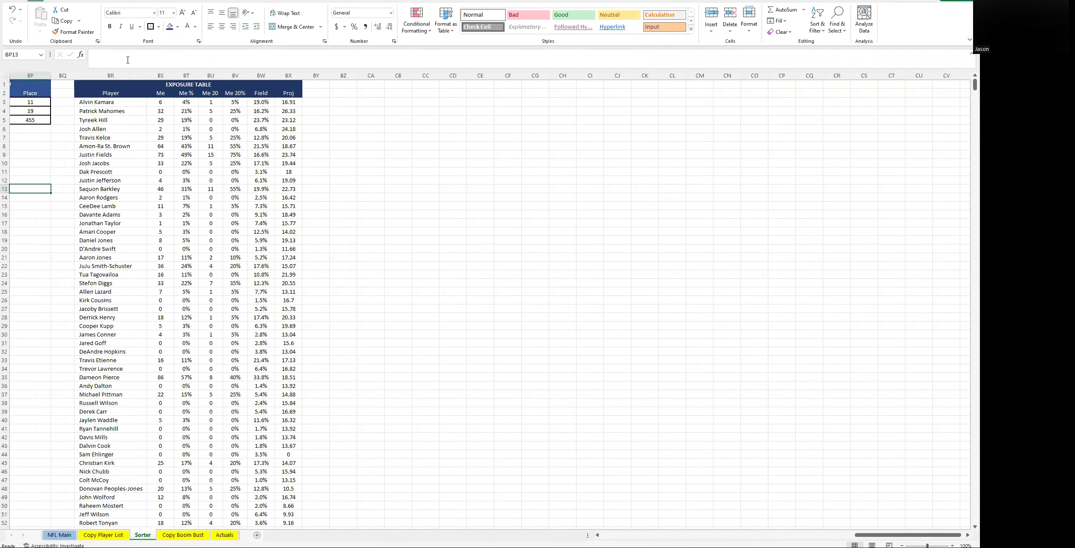
pyautogui.press('Left')
pyautogui.press('Left')
pyautogui.press('Left')
pyautogui.press('Left')
pyautogui.press('Left')
pyautogui.press('Left')
pyautogui.press('Left')
pyautogui.press('Left')
pyautogui.press('Left')
pyautogui.press('Left')
pyautogui.press('Left')
pyautogui.press('Left')
pyautogui.press('Left')
pyautogui.press('Left')
pyautogui.press('Left')
pyautogui.press('Left')
pyautogui.press('Left')
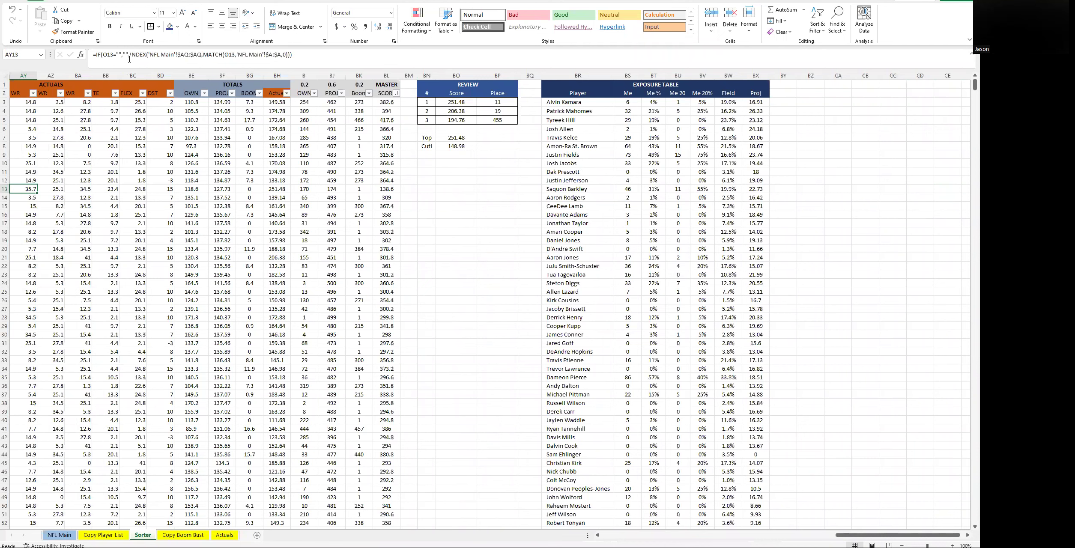
pyautogui.press('Left')
pyautogui.press('Left')
pyautogui.press('Left')
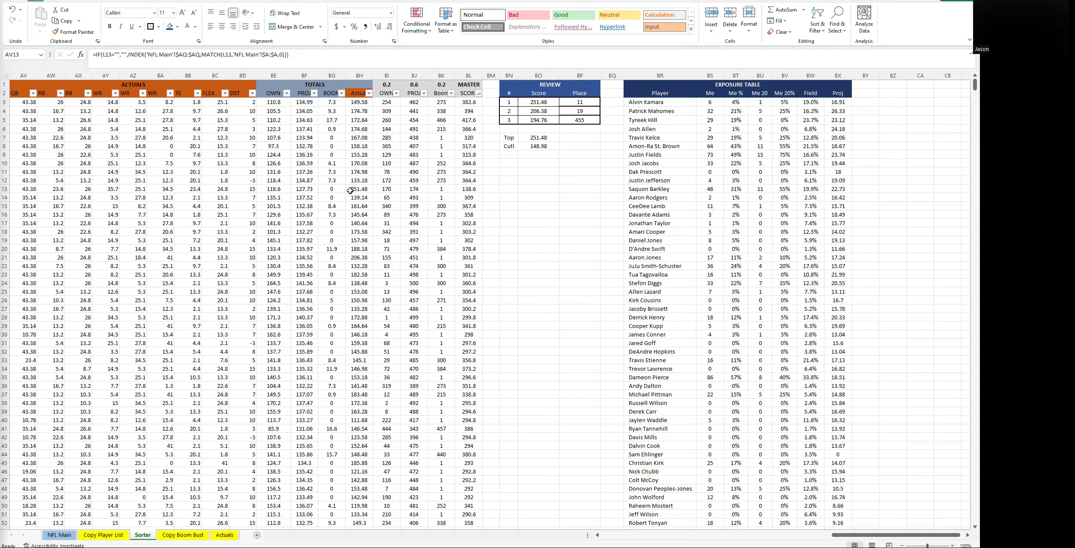
pyautogui.click(479, 94)
pyautogui.click(429, 115)
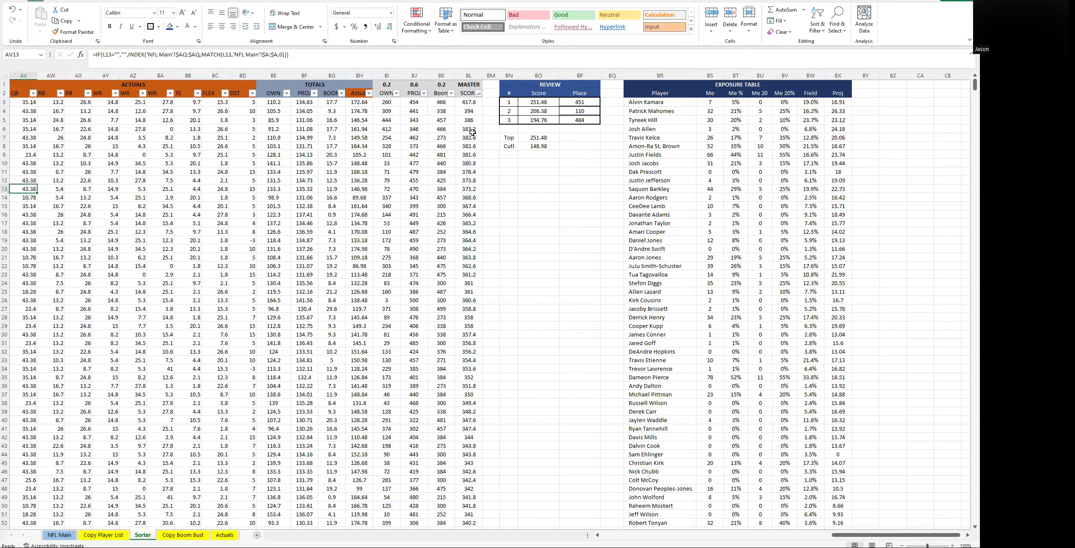
pyautogui.click(546, 102)
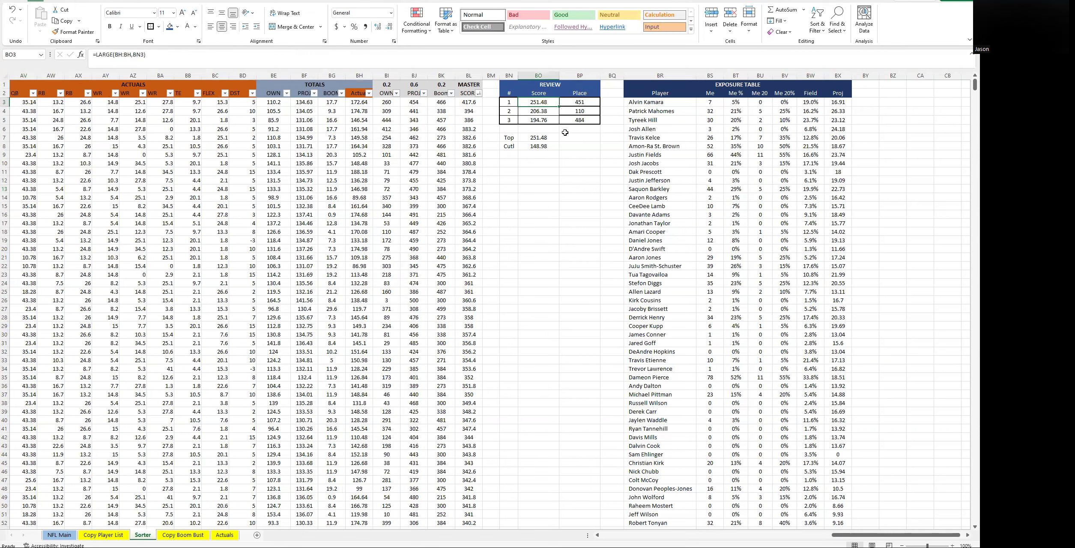
pyautogui.press('Right')
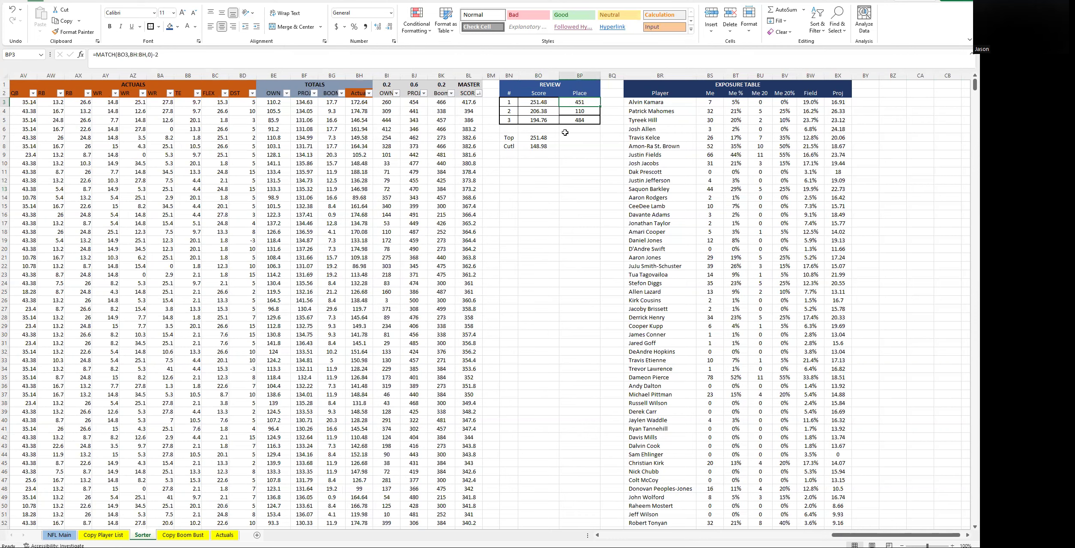
pyautogui.press('Down')
pyautogui.press('Left')
pyautogui.press('Right')
pyautogui.press('Left')
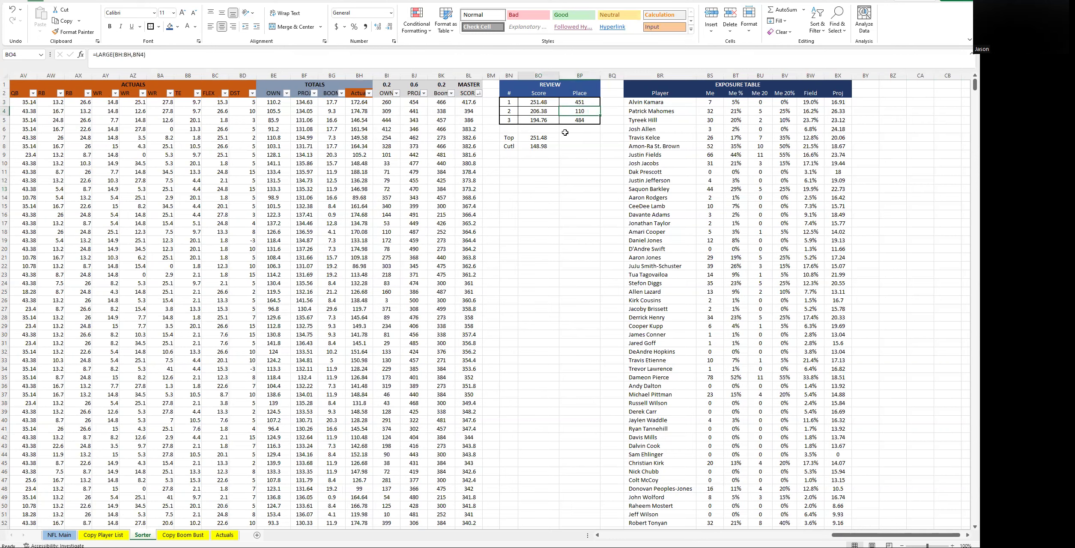
pyautogui.press('Right')
pyautogui.press('Left')
pyautogui.press('Right')
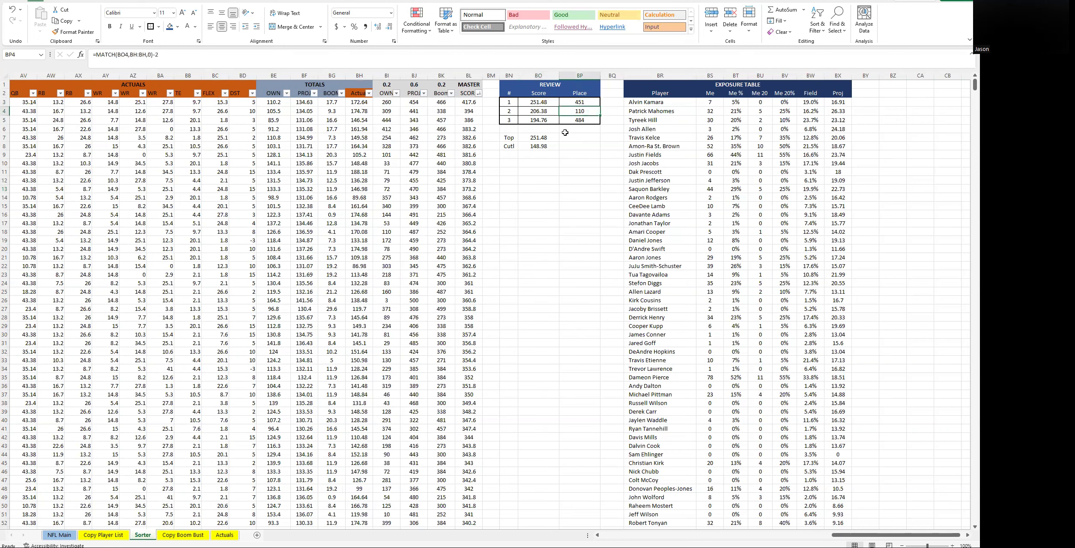
pyautogui.press('Left')
pyautogui.press('Left')
pyautogui.press('Right')
pyautogui.press('Right')
pyautogui.press('Left')
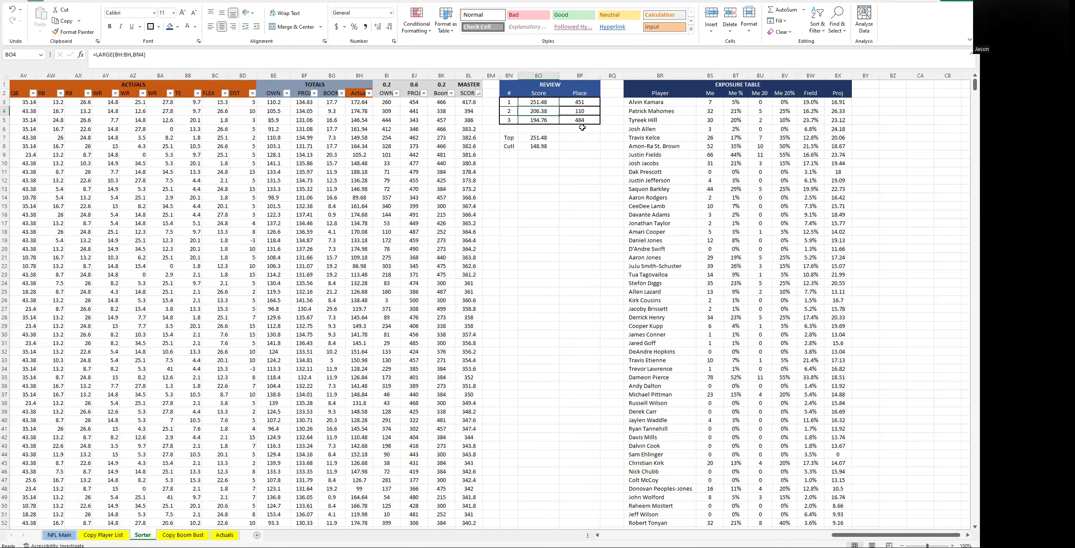
pyautogui.press('Right')
pyautogui.press('Left')
pyautogui.press('Right')
pyautogui.press('Up')
pyautogui.press('Left')
pyautogui.press('Right')
pyautogui.press('Left')
pyautogui.click(392, 83)
pyautogui.press('Right')
pyautogui.press('Left')
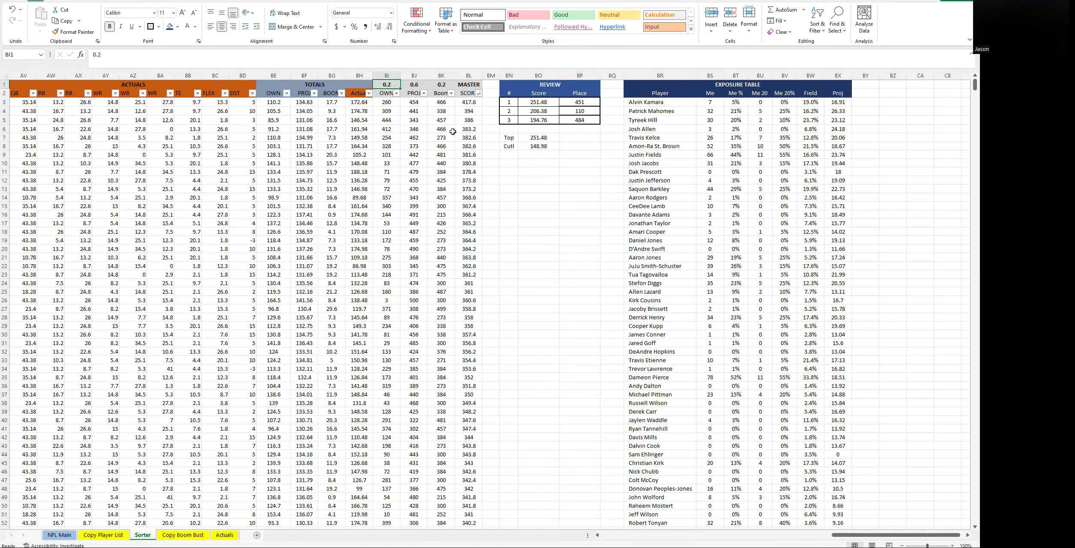
# Try an OWN weight of 0.4 and Boom weight of 0, re-sorting by MASTER SCORE
pyautogui.write('0.4')
pyautogui.press('Tab')
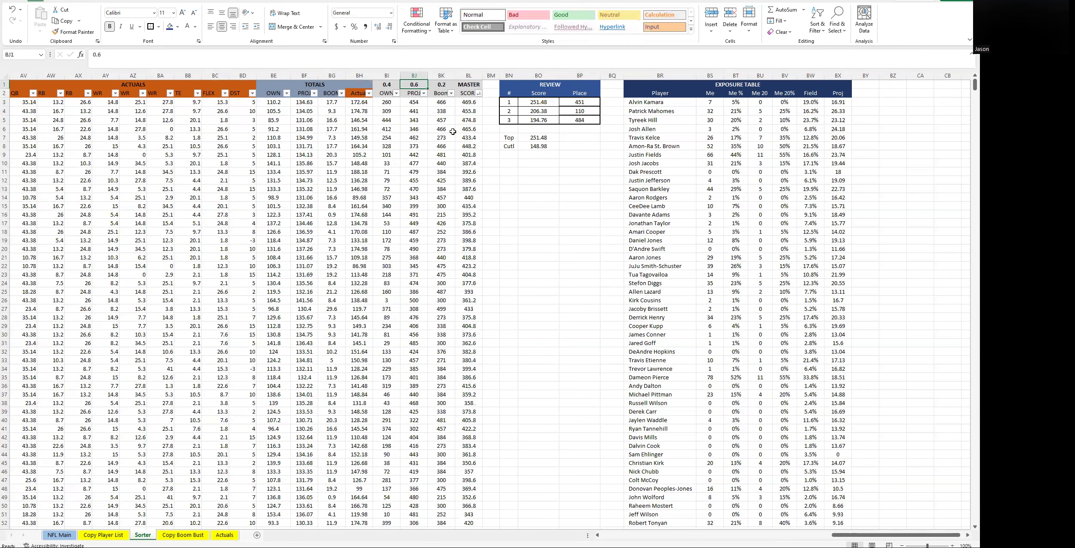
pyautogui.press('Tab')
pyautogui.write('0')
pyautogui.press('Return')
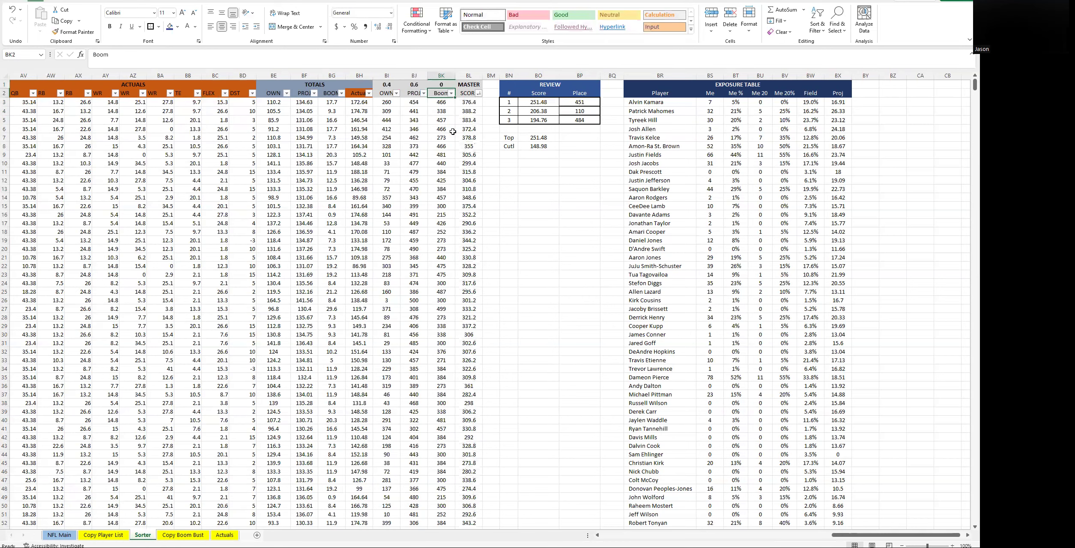
pyautogui.click(478, 93)
pyautogui.click(544, 137)
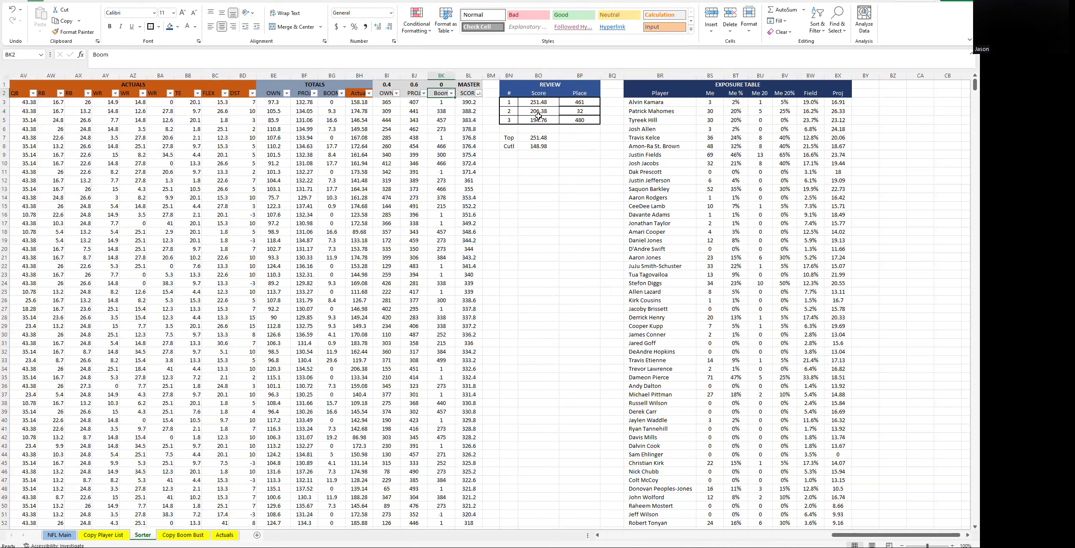
# Try OWN weight 0 and PROJ weight 1, re-sorting by MASTER SCORE largest first
pyautogui.click(385, 84)
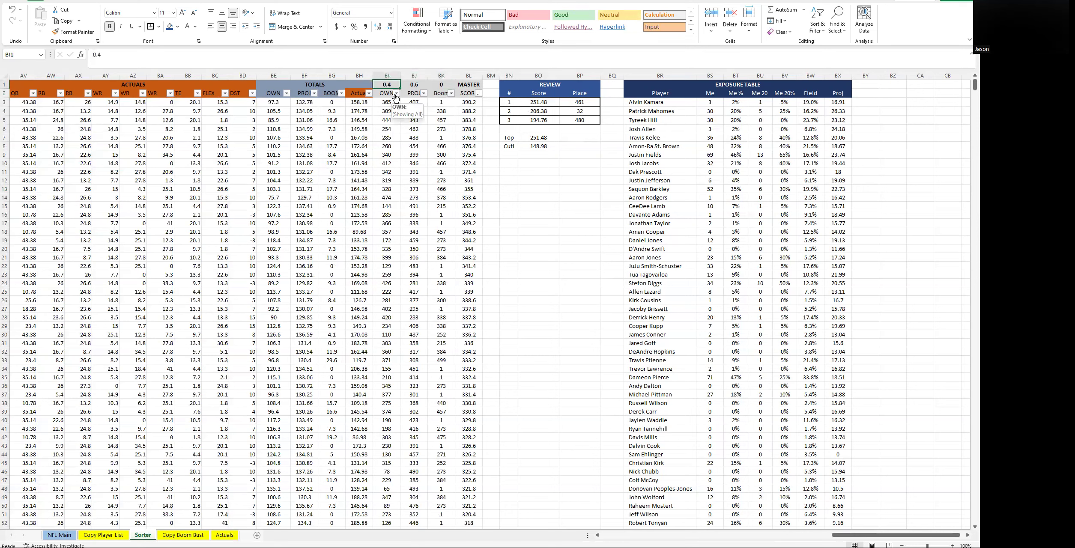
pyautogui.write('0')
pyautogui.press('Tab')
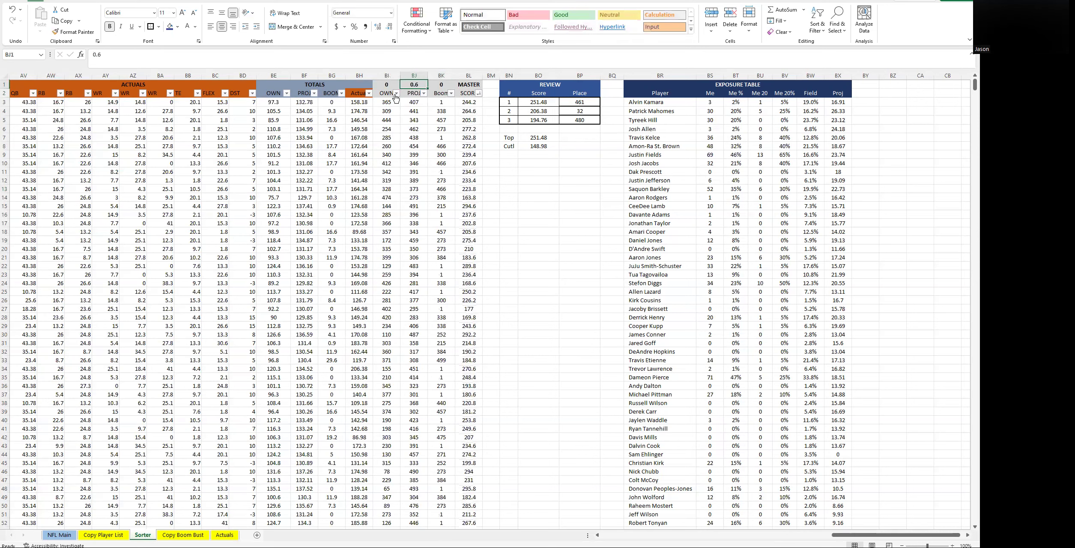
pyautogui.write('1')
pyautogui.press('Return')
pyautogui.click(478, 94)
pyautogui.click(462, 116)
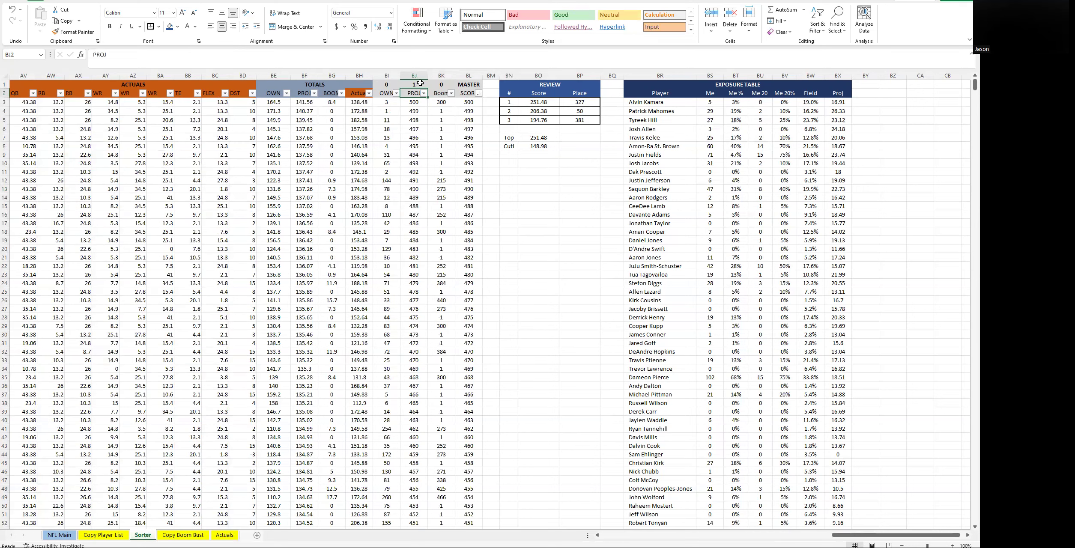
# Settle on PROJ weight 0.9 and OWN weight 0.1, and re-sort by MASTER SCORE
pyautogui.click(385, 86)
pyautogui.press('Right')
pyautogui.write('0.9')
pyautogui.press('Left')
pyautogui.write('0.1')
pyautogui.press('Return')
pyautogui.click(479, 94)
pyautogui.click(459, 116)
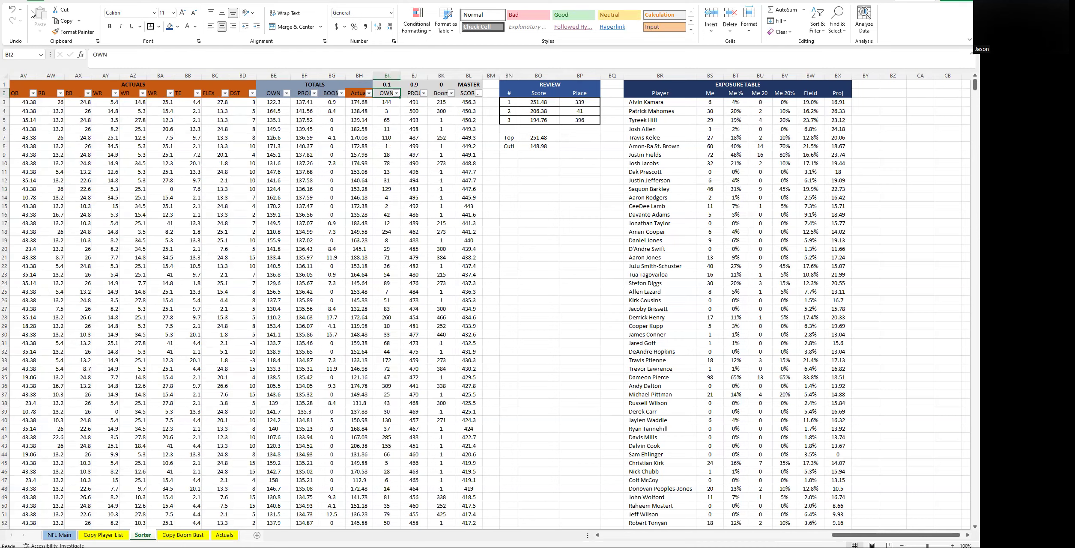
pyautogui.click(13, 10)
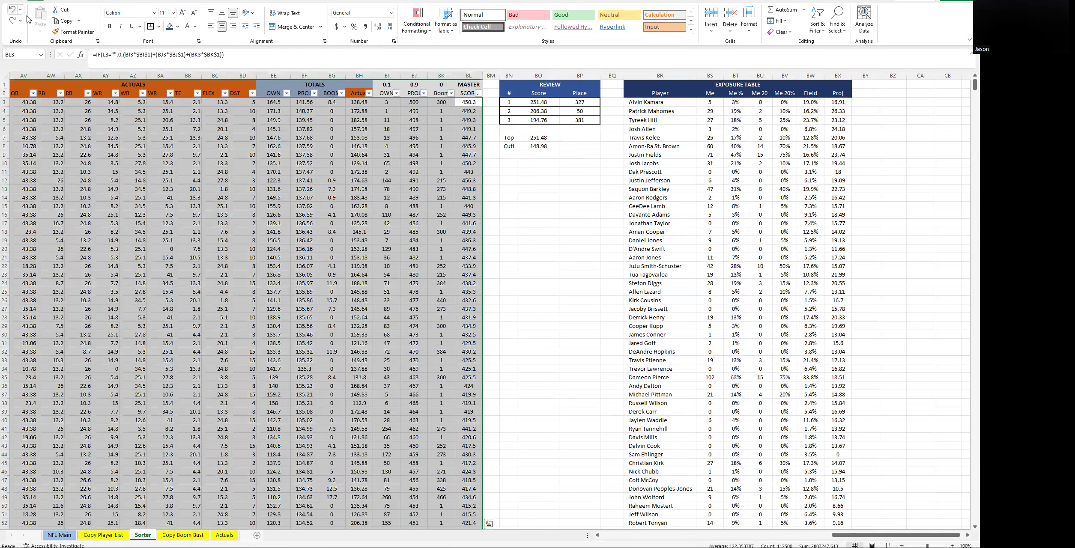
pyautogui.click(12, 20)
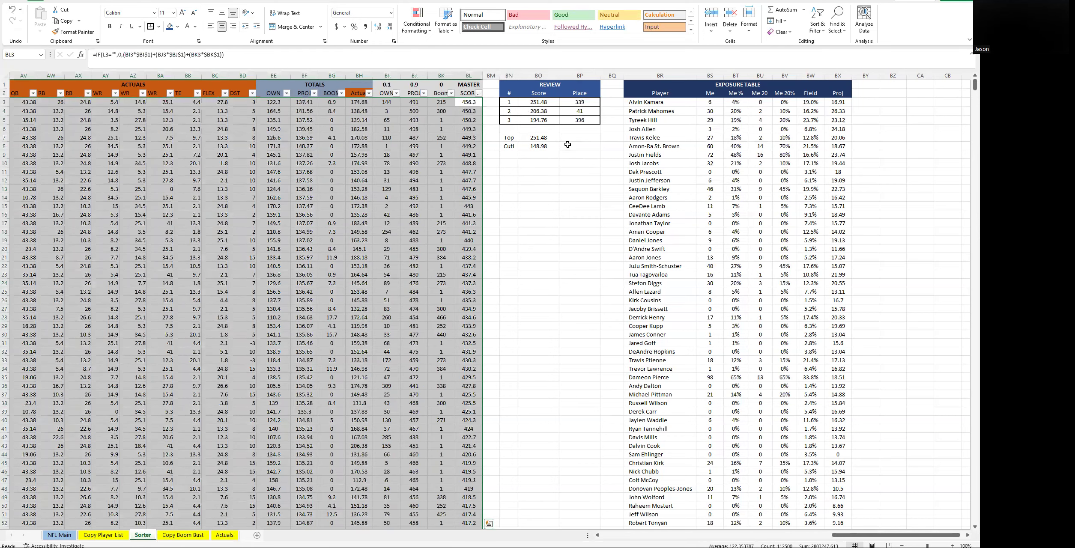
pyautogui.click(569, 162)
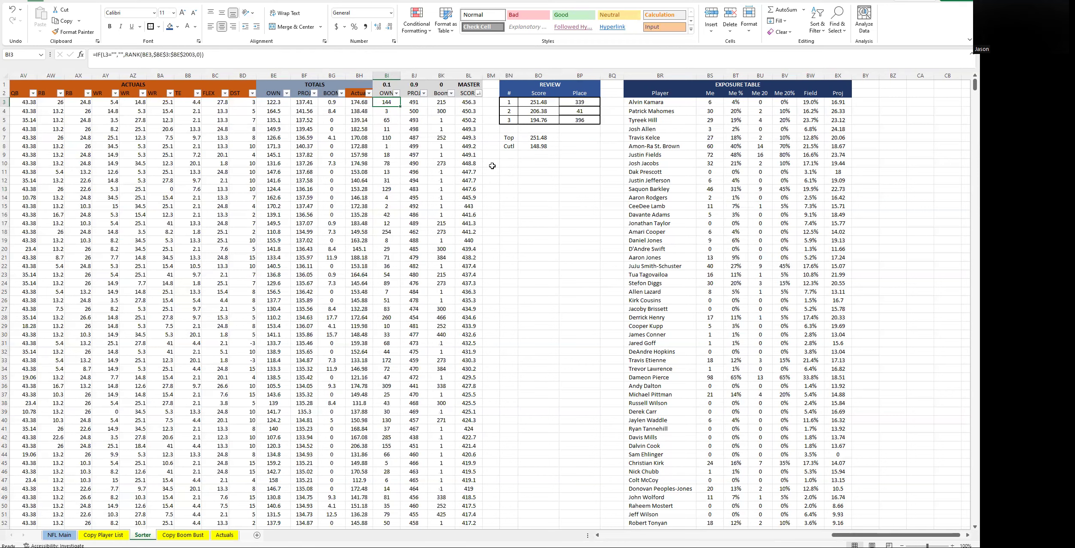
# Set the OWN weight in BI1 to 0.4 and the PROJ weight in BJ1 to 0.6
pyautogui.press('Right')
pyautogui.press('Up')
pyautogui.press('Left')
pyautogui.press('Down')
pyautogui.press('Up')
pyautogui.press('Up')
pyautogui.press('Right')
pyautogui.press('Right')
pyautogui.press('Right')
pyautogui.press('Right')
pyautogui.press('Right')
pyautogui.press('Right')
pyautogui.press('Right')
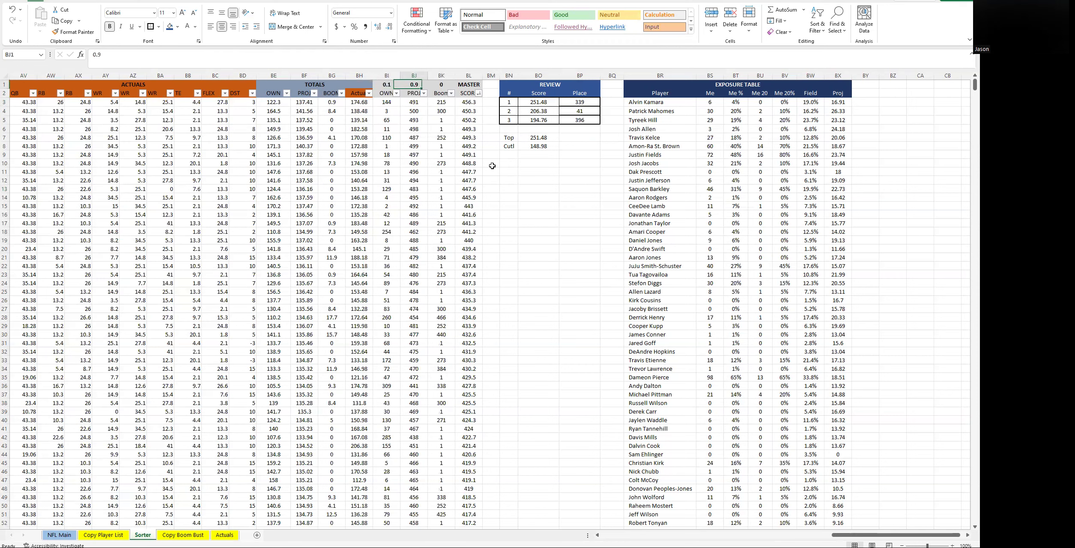
pyautogui.press('Left')
pyautogui.press('Left')
pyautogui.press('Left')
pyautogui.press('Left')
pyautogui.press('Left')
pyautogui.press('Left')
pyautogui.press('Left')
pyautogui.press('Left')
pyautogui.press('Left')
pyautogui.press('Right')
pyautogui.press('Right')
pyautogui.press('Right')
pyautogui.press('Right')
pyautogui.press('Right')
pyautogui.press('Right')
pyautogui.press('Down')
pyautogui.press('Right')
pyautogui.press('Right')
pyautogui.press('Right')
pyautogui.press('Down')
pyautogui.press('Left')
pyautogui.press('Left')
pyautogui.press('Left')
pyautogui.press('Up')
pyautogui.press('Left')
pyautogui.press('Left')
pyautogui.press('Up')
pyautogui.press('Left')
pyautogui.press('Left')
pyautogui.press('Right')
pyautogui.press('Right')
pyautogui.press('Left')
pyautogui.press('Left')
pyautogui.press('Right')
pyautogui.press('Right')
pyautogui.press('Left')
pyautogui.press('Right')
pyautogui.press('Left')
pyautogui.press('Left')
pyautogui.write('.4')
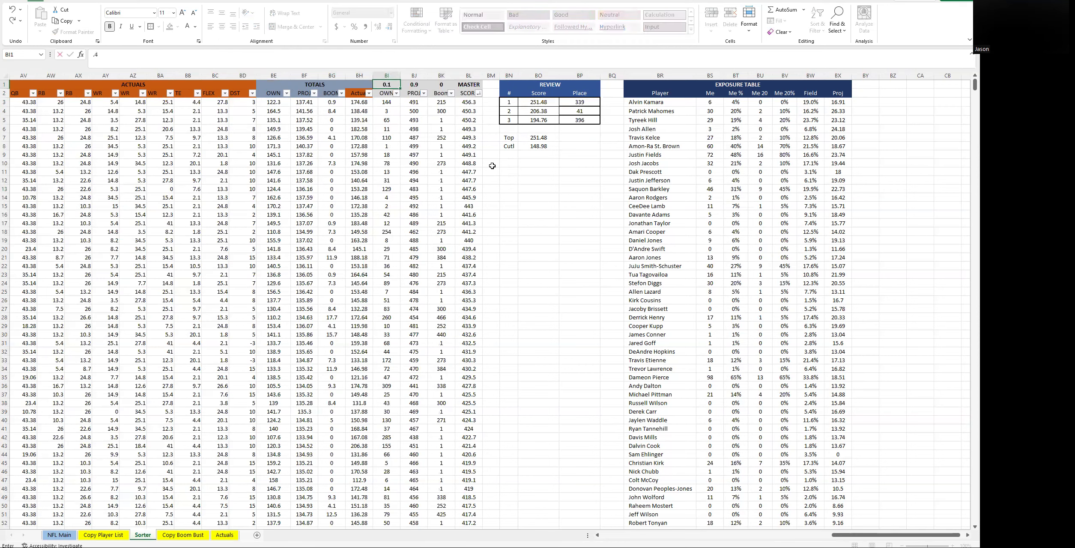
pyautogui.press('Tab')
pyautogui.write('.')
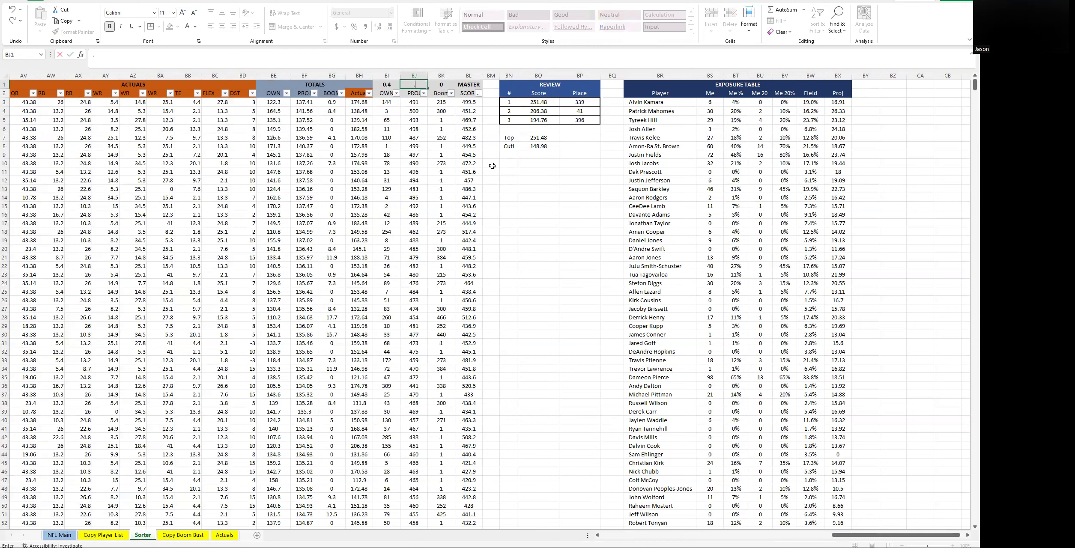
pyautogui.press('Return')
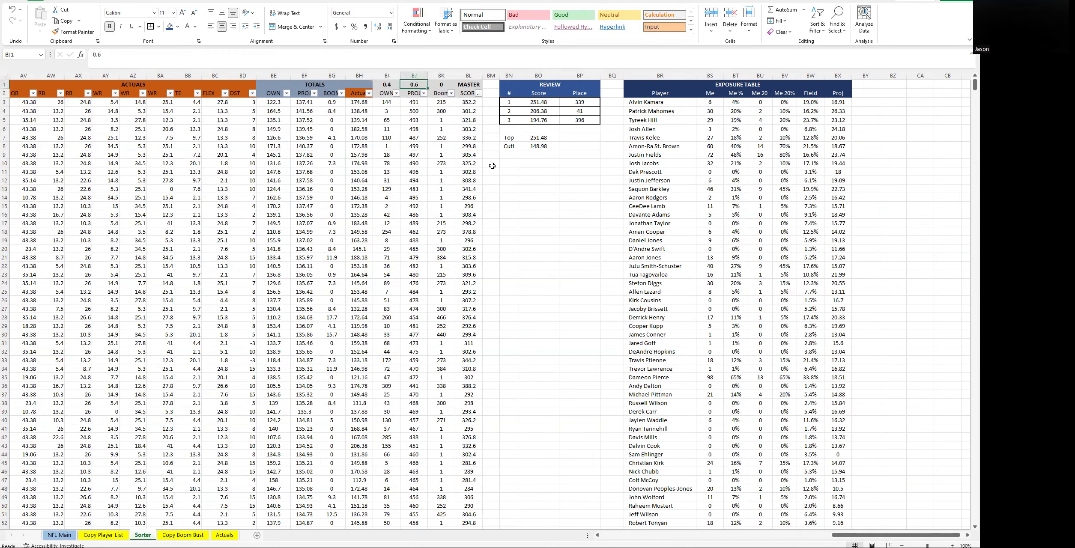
# Check the recalculated REVIEW places' MATCH formulas and the top scores' LARGE formulas
pyautogui.press('Up')
pyautogui.press('Left')
pyautogui.press('Right')
pyautogui.press('Right')
pyautogui.press('Right')
pyautogui.press('Right')
pyautogui.press('Right')
pyautogui.press('Down')
pyautogui.press('Down')
pyautogui.press('Right')
pyautogui.press('Right')
pyautogui.press('Down')
pyautogui.press('Down')
pyautogui.press('Up')
pyautogui.press('Up')
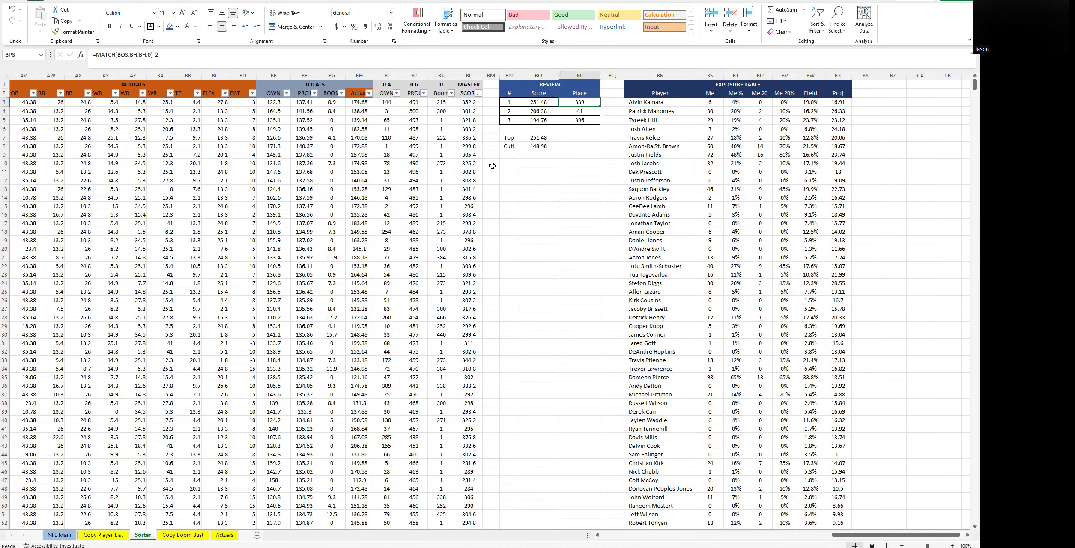
pyautogui.press('Left')
pyautogui.press('Up')
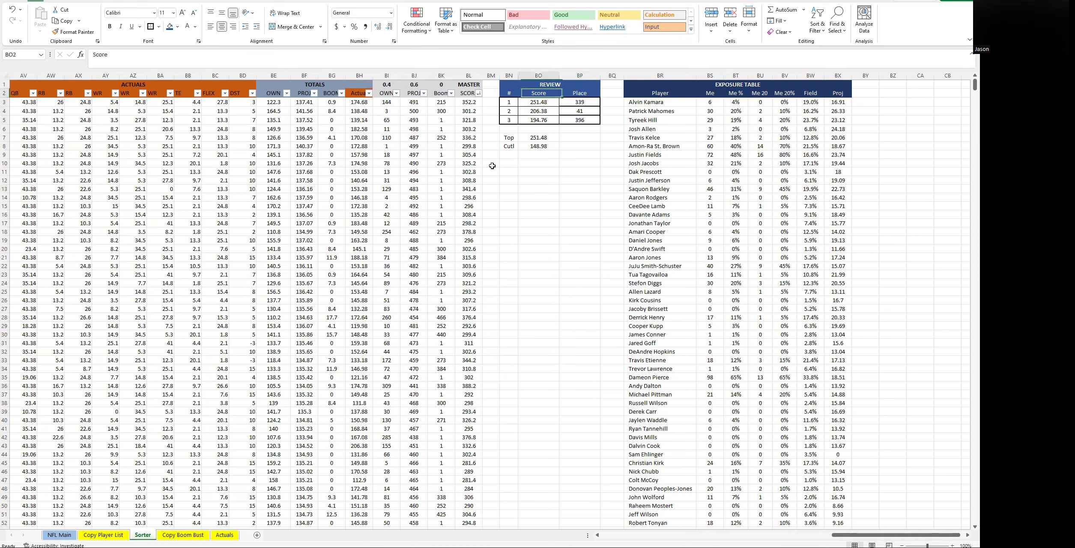
pyautogui.press('Left')
pyautogui.press('Left')
pyautogui.press('Left')
pyautogui.press('Left')
pyautogui.press('Left')
pyautogui.press('Left')
pyautogui.press('Up')
pyautogui.press('Right')
pyautogui.press('Right')
pyautogui.press('Right')
pyautogui.press('Right')
pyautogui.press('Right')
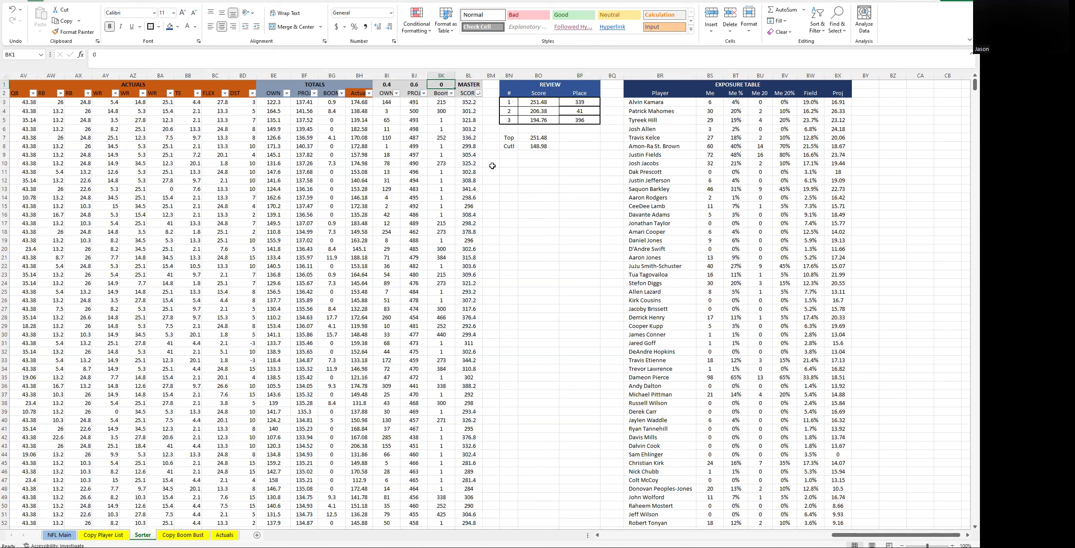
pyautogui.press('Down')
pyautogui.press('Right')
pyautogui.press('Down')
pyautogui.press('Right')
pyautogui.press('Down')
pyautogui.press('Down')
# Select the three REVIEW score rows BN3:BP5 and open the Borders dropdown
pyautogui.hotkey('shift', 'Left')
pyautogui.hotkey('shift', 'Left')
pyautogui.hotkey('shift', 'Up')
pyautogui.hotkey('shift', 'Up')
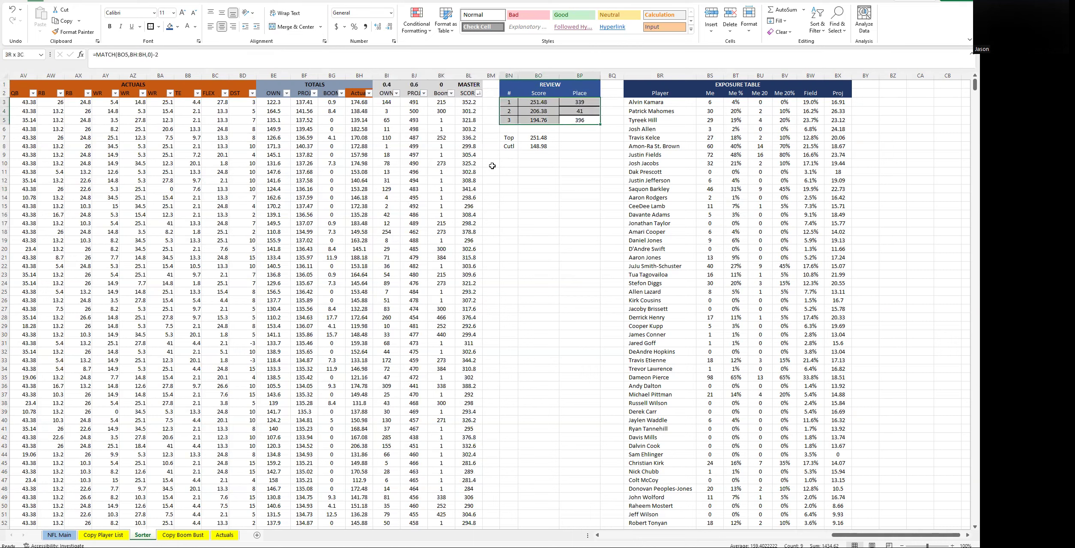
pyautogui.click(159, 27)
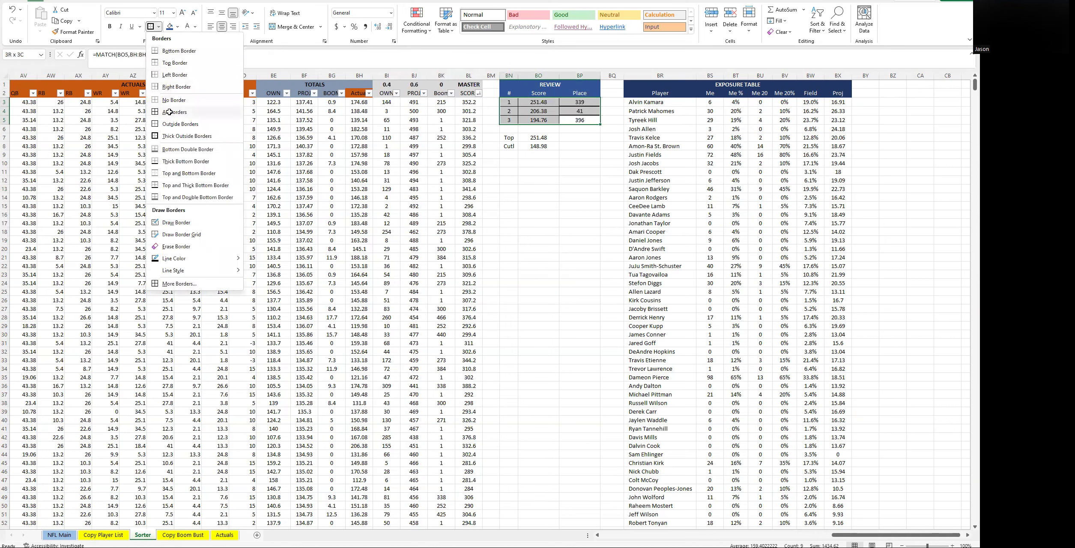
# Give BN3:BP5 All Borders plus a Thick Outside Border
pyautogui.click(169, 111)
pyautogui.click(158, 26)
pyautogui.click(180, 136)
# Select cell BO6 just below the REVIEW table for a new score
pyautogui.moveTo(540, 194); pyautogui.dragTo(552, 189)
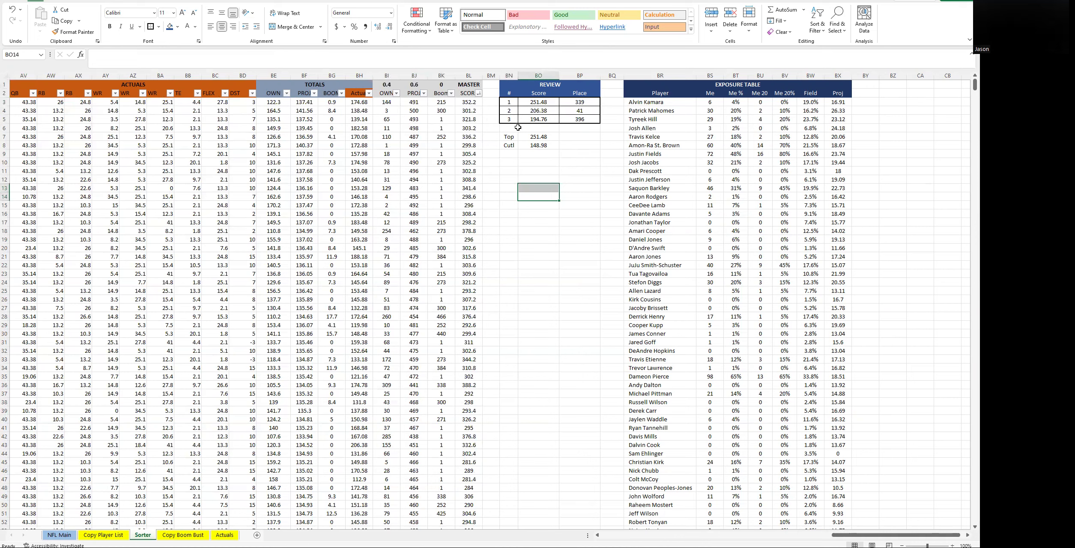
pyautogui.moveTo(509, 137); pyautogui.dragTo(571, 143)
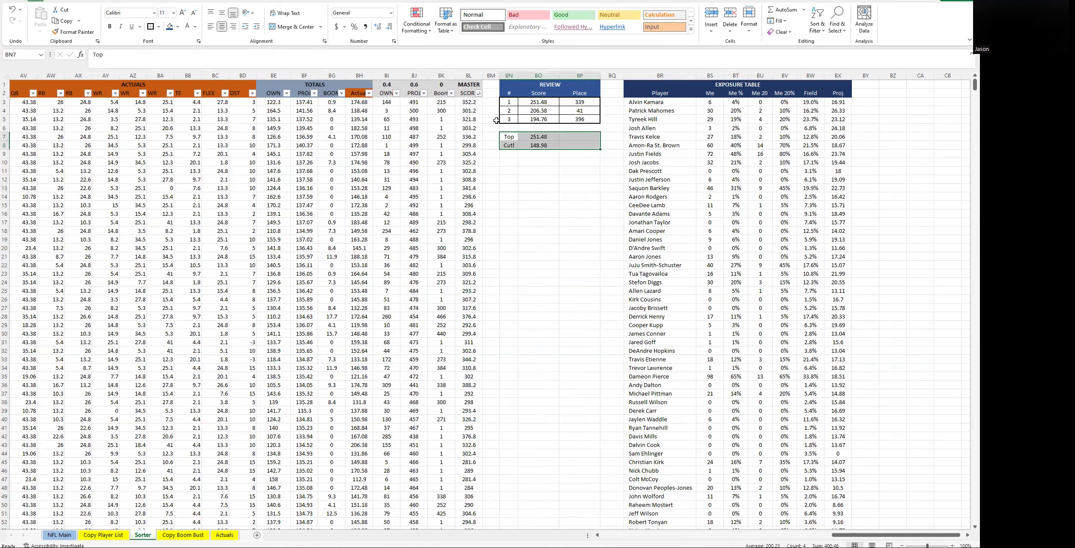
pyautogui.click(512, 126)
pyautogui.click(534, 126)
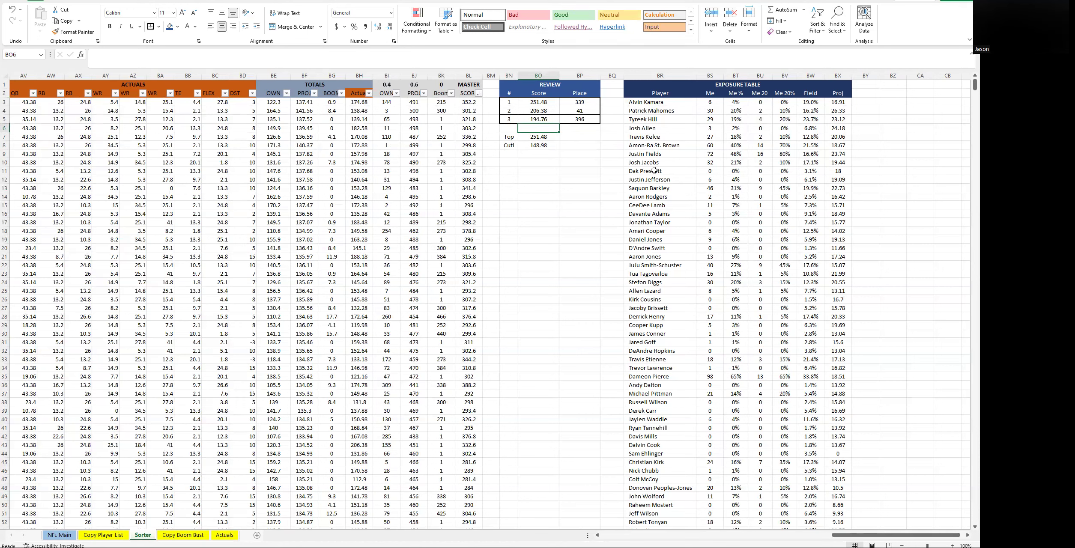
# Enter =LARGE($BH$3:$BH$152,1) in BO6, which returns 206.38
pyautogui.write('=')
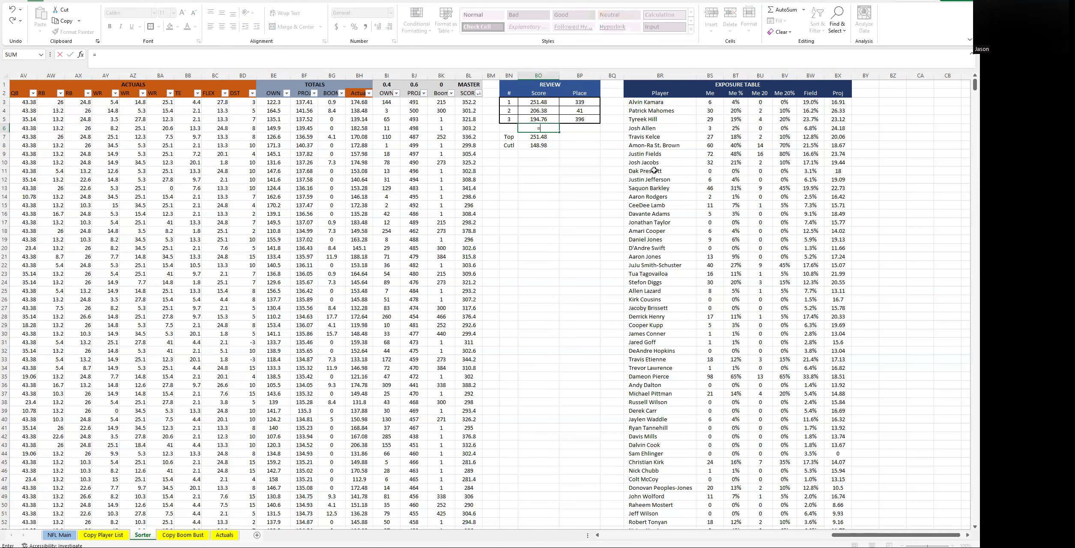
pyautogui.write('LARGE')
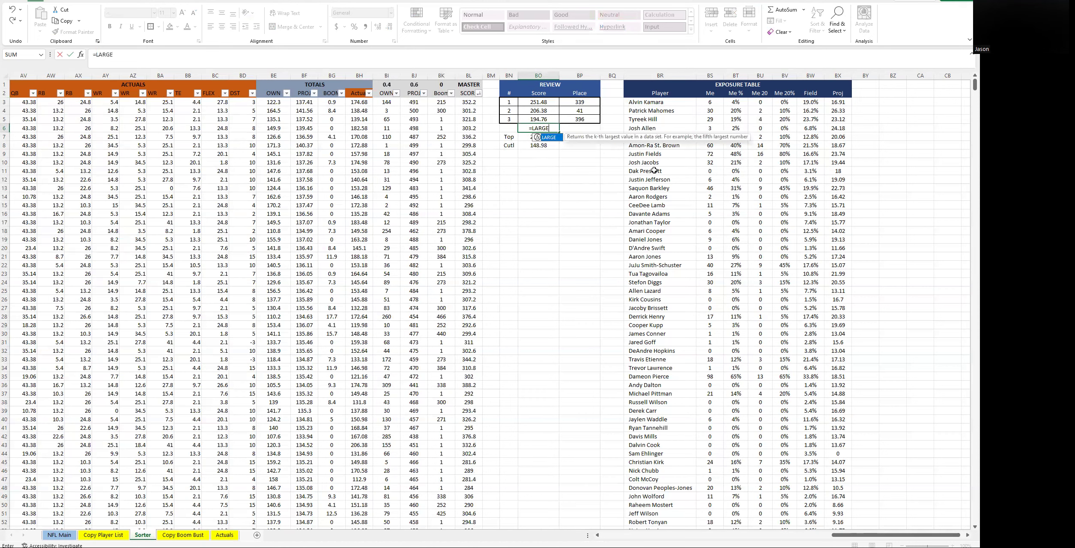
pyautogui.write('(')
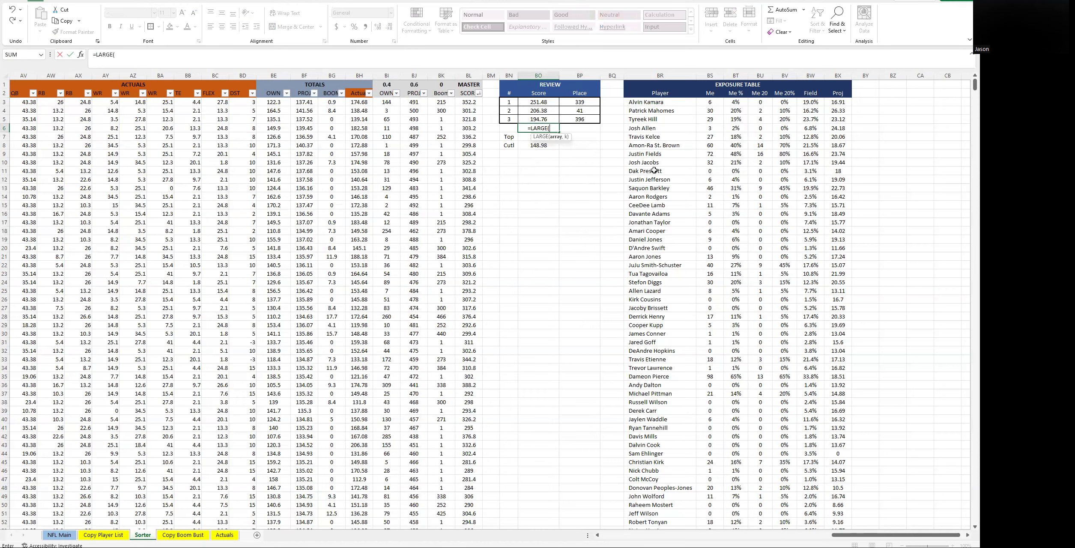
pyautogui.write('BH3')
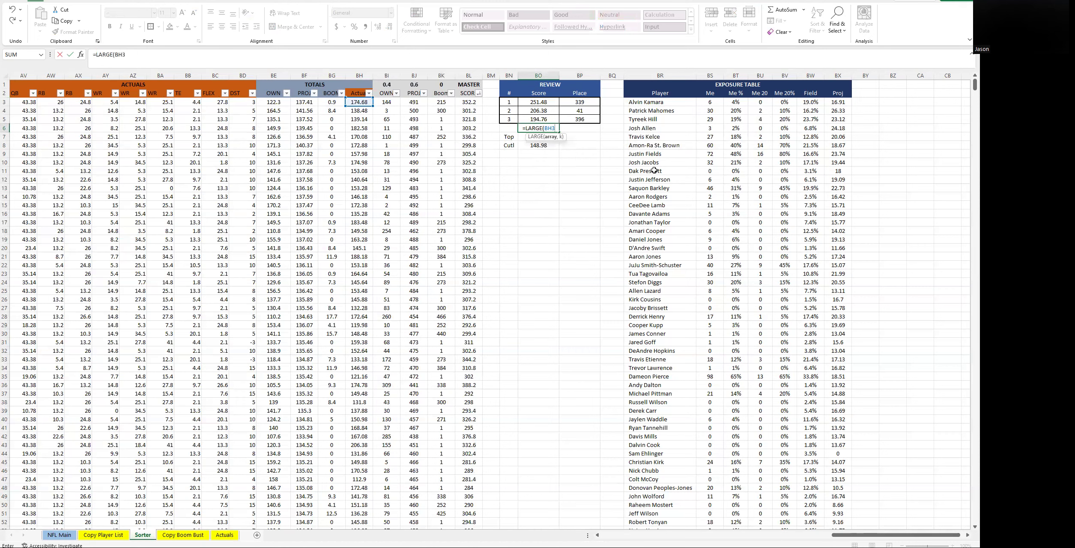
pyautogui.press('F4')
pyautogui.write(':BH')
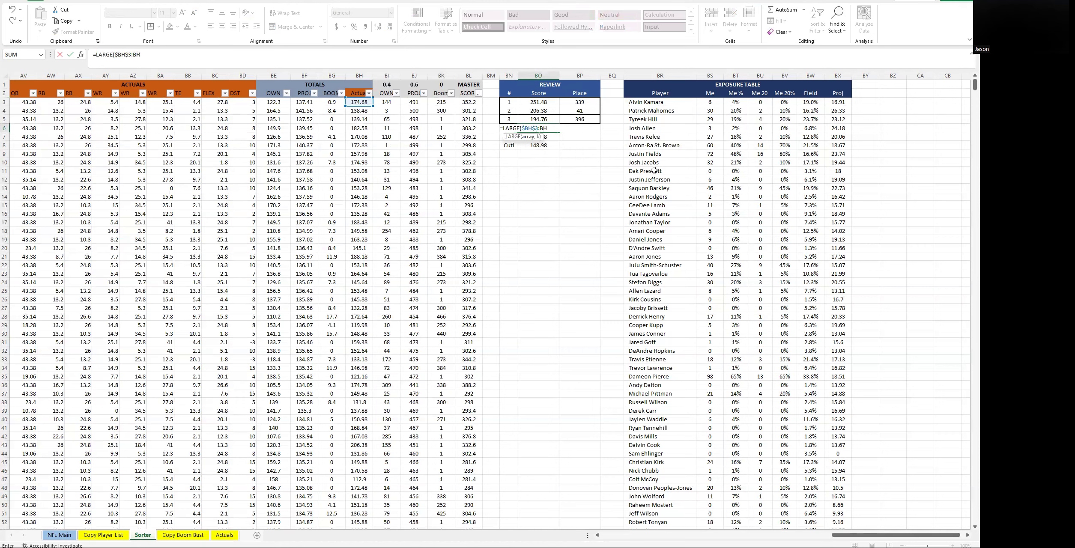
pyautogui.write('152')
pyautogui.press('F4')
pyautogui.write(',')
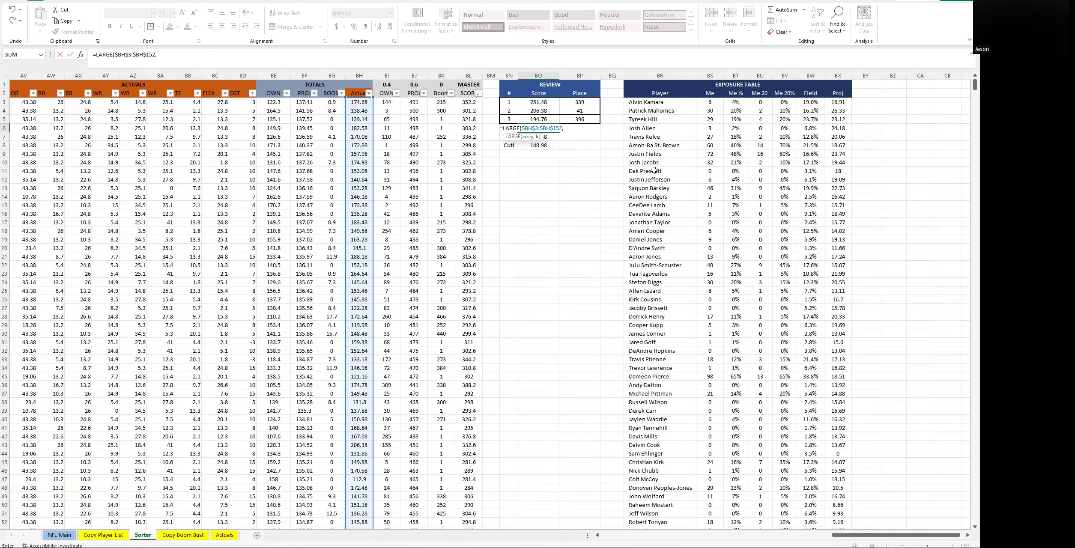
pyautogui.write('1')
pyautogui.press('Return')
# Compare the neighbouring review score formulas, then select BN6 for the row label
pyautogui.press('Up')
pyautogui.press('Up')
pyautogui.press('Up')
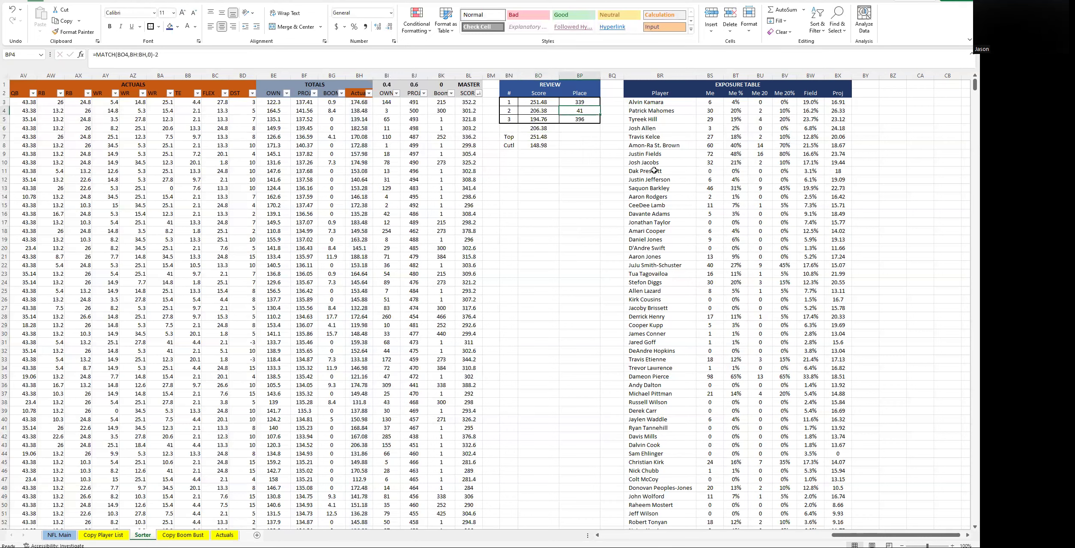
pyautogui.press('Down')
pyautogui.press('Up')
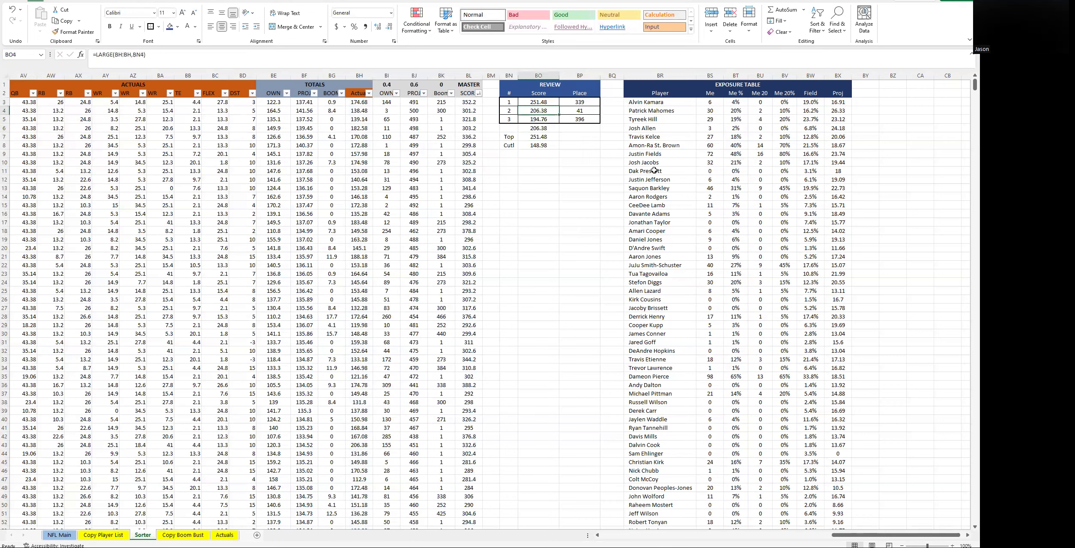
pyautogui.click(542, 131)
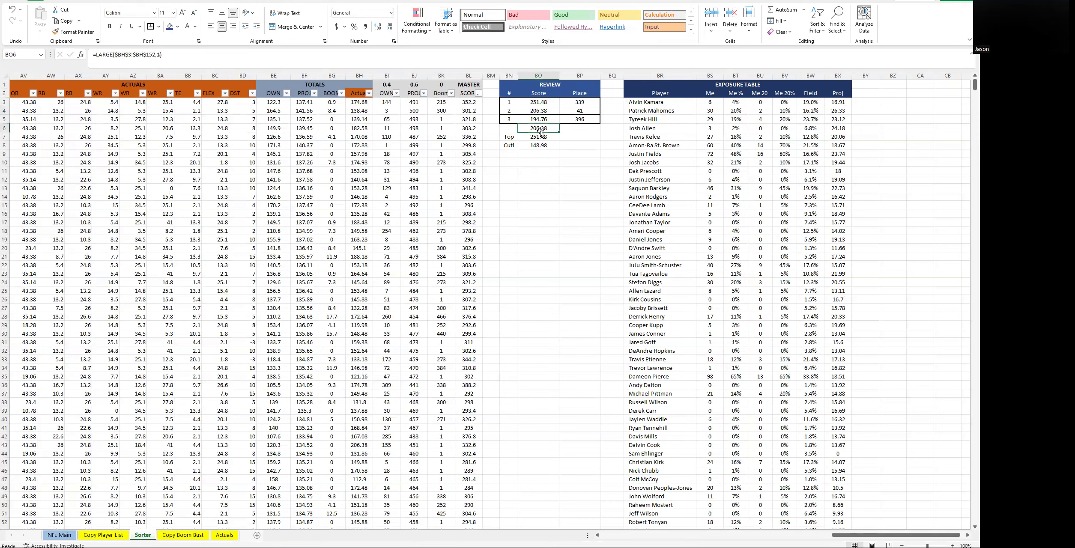
pyautogui.click(505, 128)
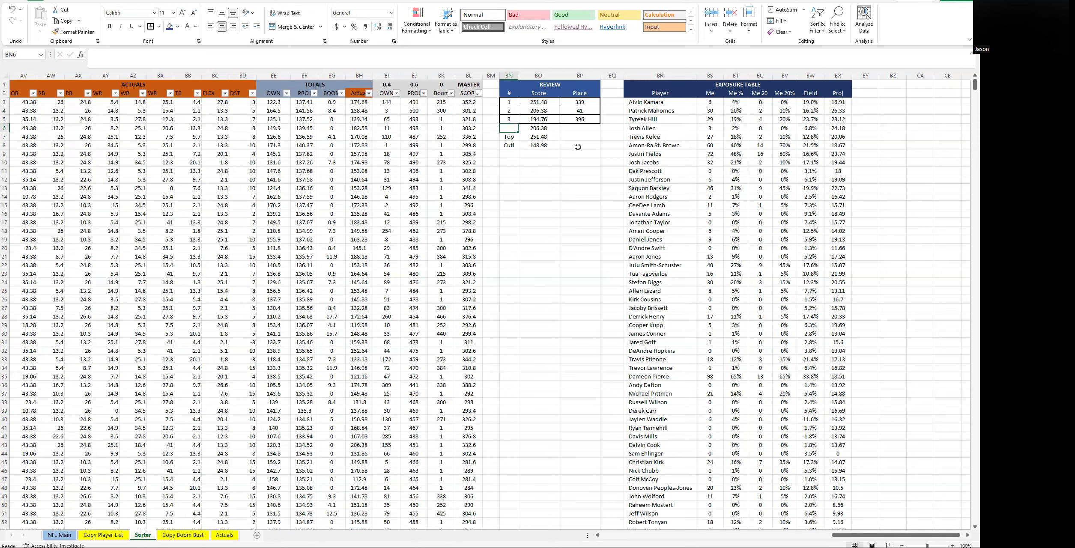
# Label BN6 'L-150' and select the L-150 row BN6:BP6
pyautogui.write('Li150')
pyautogui.press('BackSpace')
pyautogui.press('BackSpace')
pyautogui.press('BackSpace')
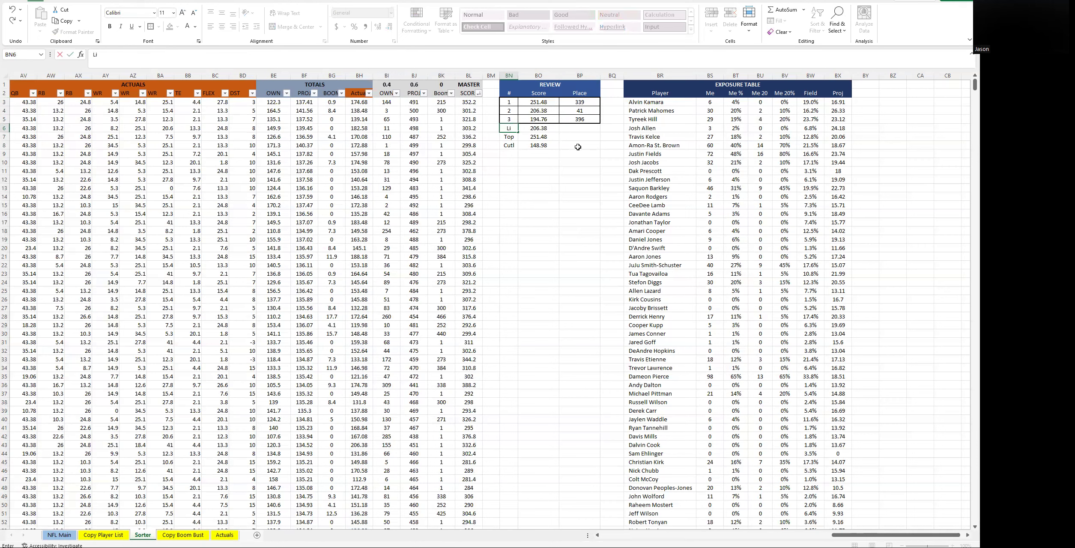
pyautogui.write('150')
pyautogui.hotkey('shift', 'Right')
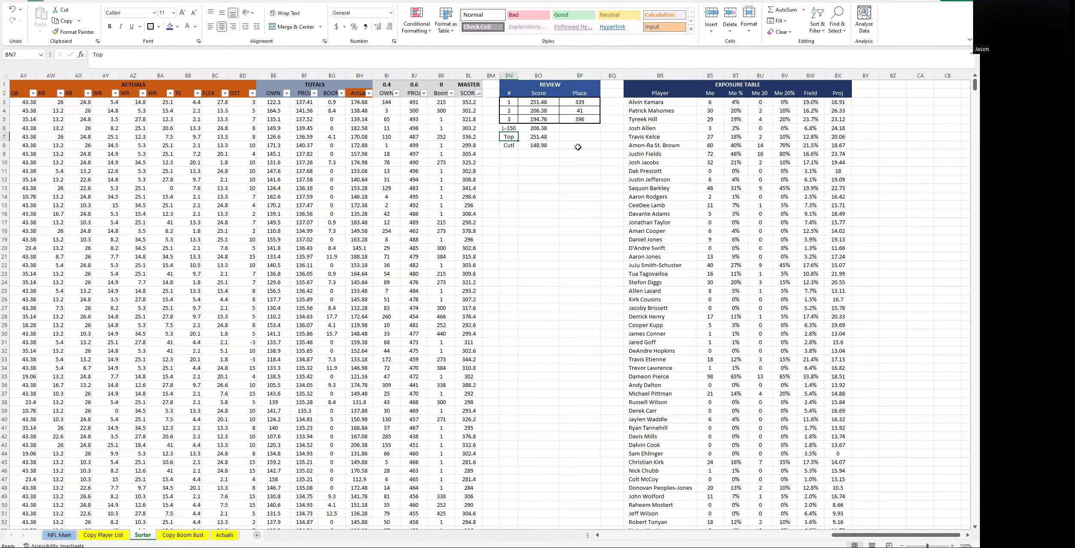
pyautogui.hotkey('shift', 'Right')
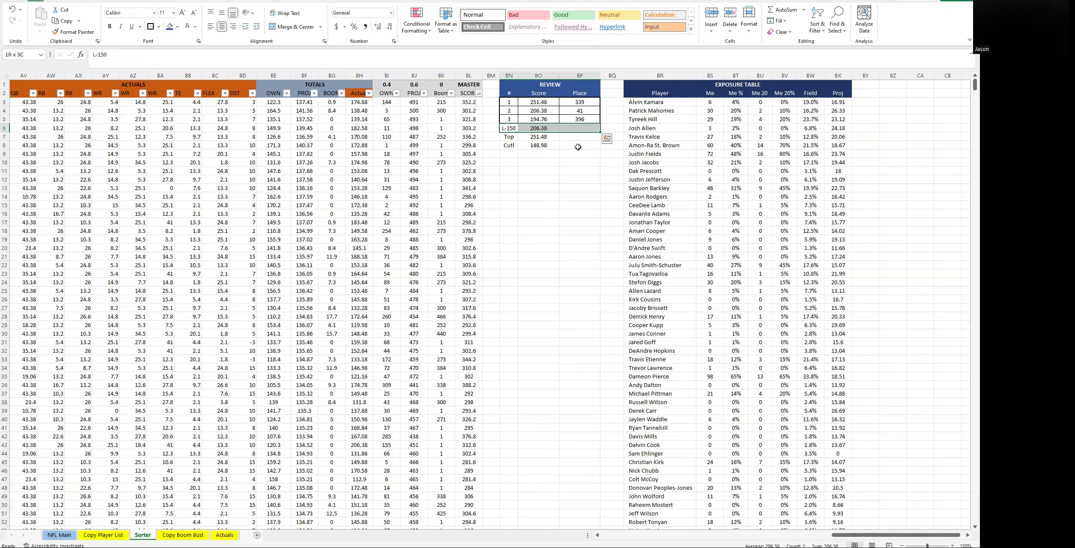
# Give the L-150 row All Borders, undo the trial thick outline, and select BN3:BP6
pyautogui.click(158, 27)
pyautogui.click(164, 113)
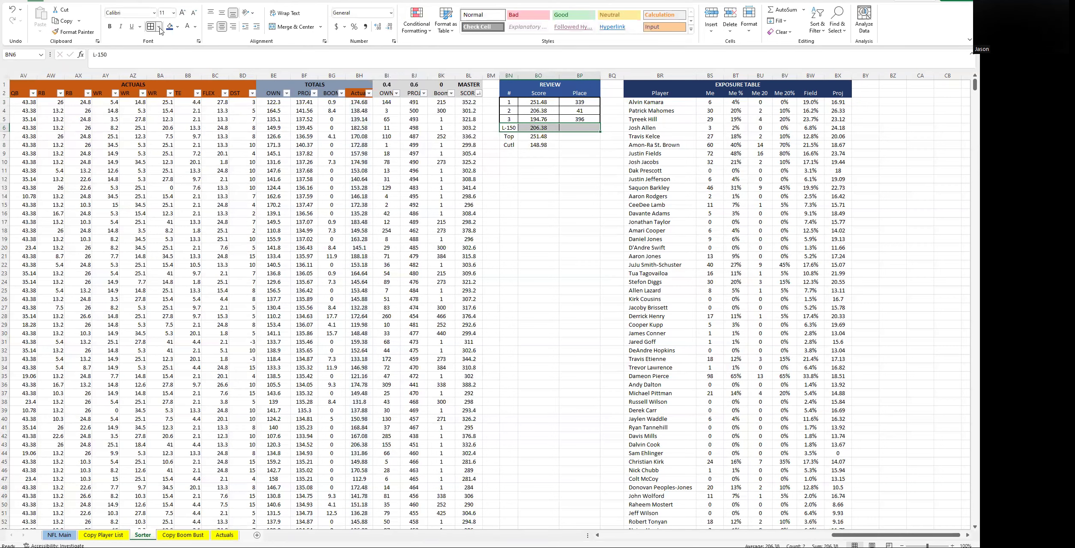
pyautogui.click(159, 26)
pyautogui.click(168, 136)
pyautogui.click(538, 214)
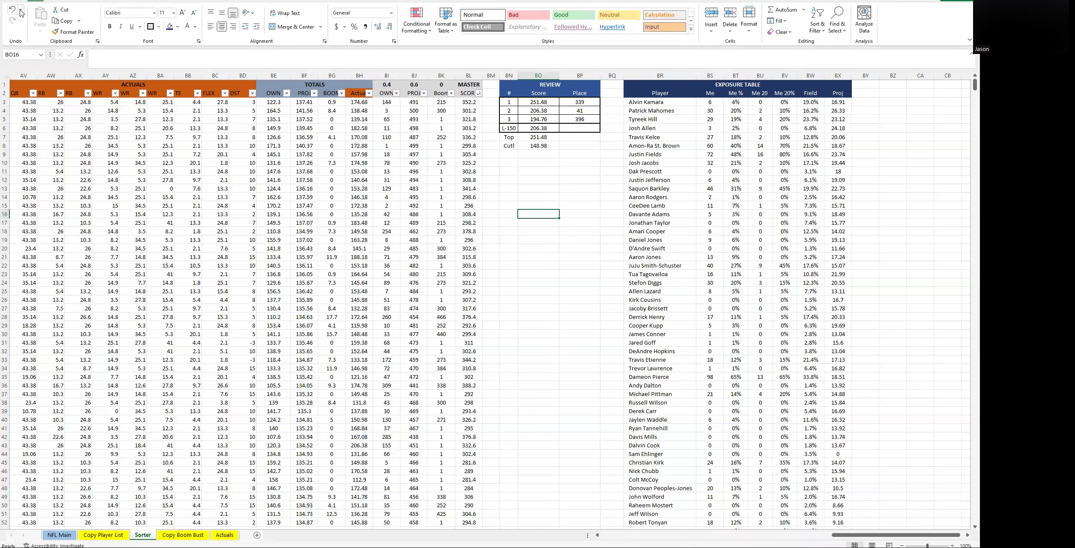
pyautogui.hotkey('ctrl', 'z')
pyautogui.moveTo(593, 126); pyautogui.dragTo(504, 103)
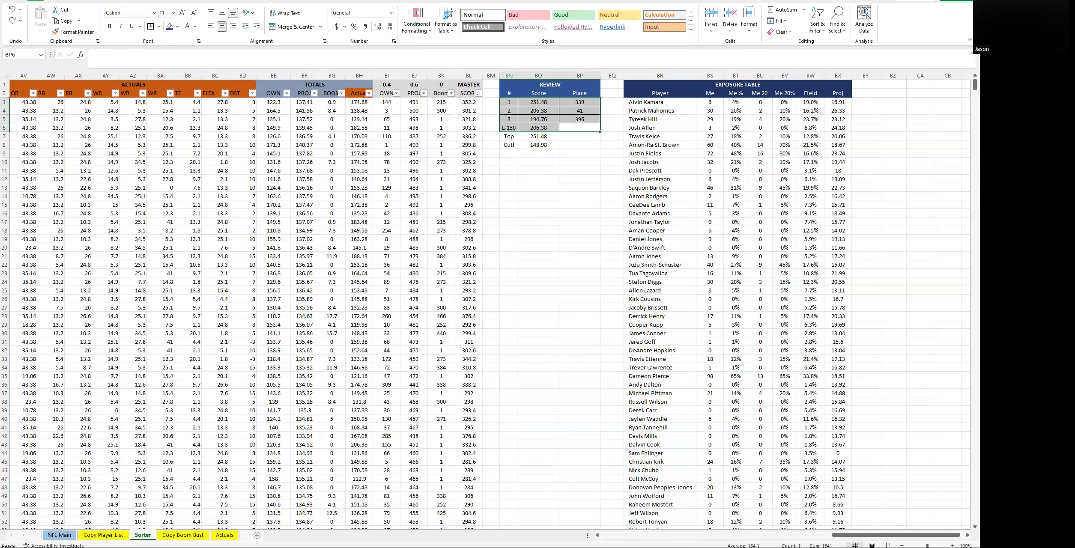
# Add a thick bottom border to BN3:BP6 and set weights BI1 to 1, BJ1 to 0
pyautogui.click(151, 27)
pyautogui.click(576, 185)
pyautogui.click(392, 84)
pyautogui.press('Right')
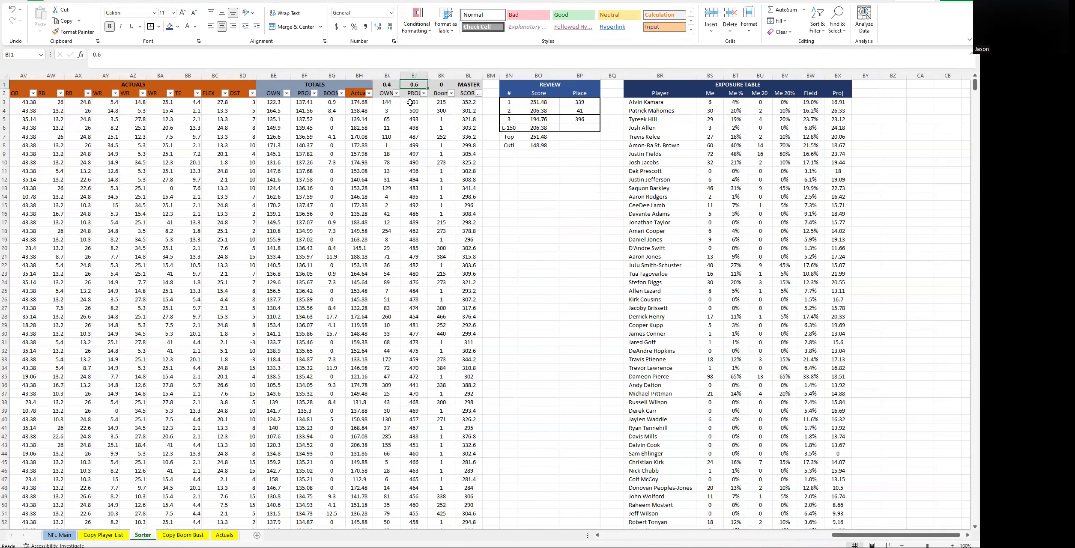
pyautogui.press('Left')
pyautogui.write('1')
pyautogui.press('Return')
pyautogui.press('Up')
pyautogui.press('Right')
pyautogui.write('0')
pyautogui.press('Return')
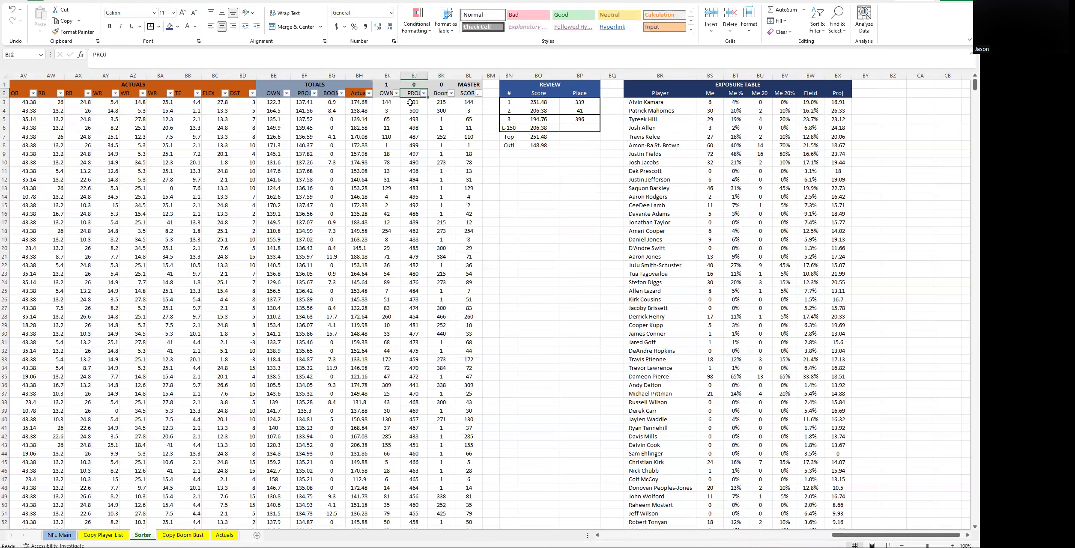
# Sort the table by SCORE largest to smallest and inspect the updated REVIEW scores
pyautogui.click(478, 93)
pyautogui.click(461, 115)
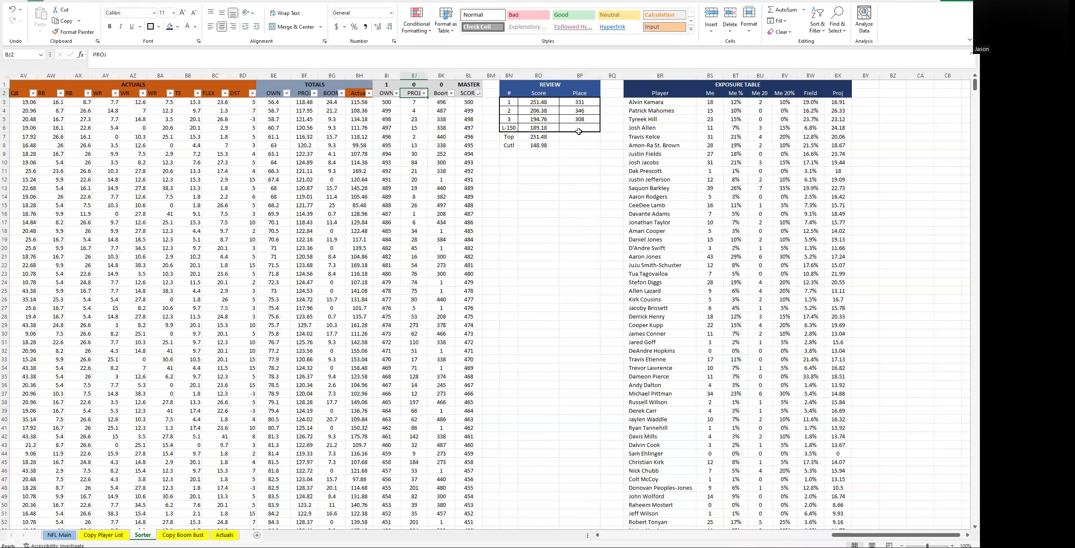
pyautogui.moveTo(574, 106); pyautogui.dragTo(576, 121)
pyautogui.click(542, 111)
pyautogui.press('Down')
pyautogui.press('Down')
pyautogui.press('Down')
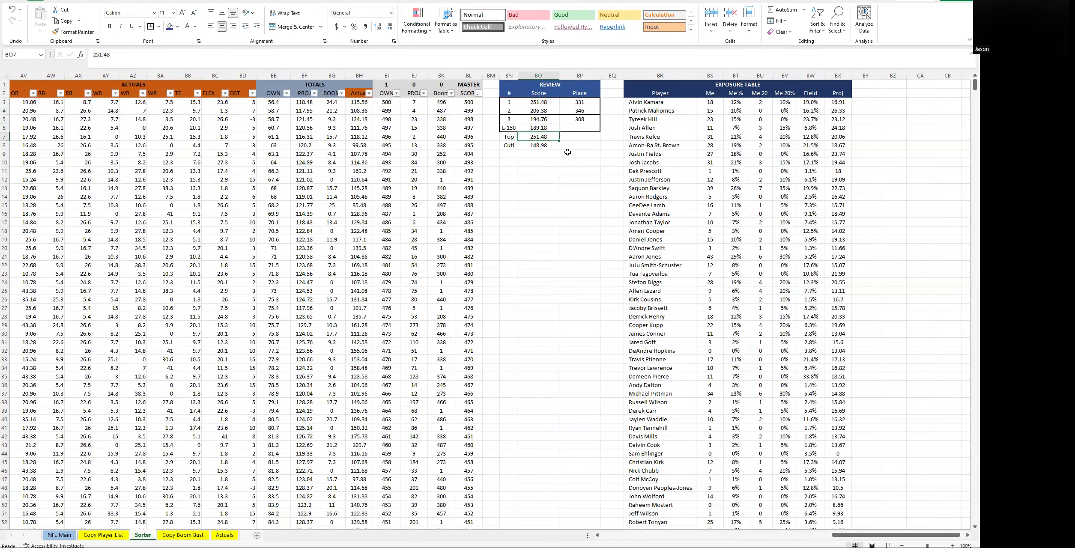
pyautogui.press('Up')
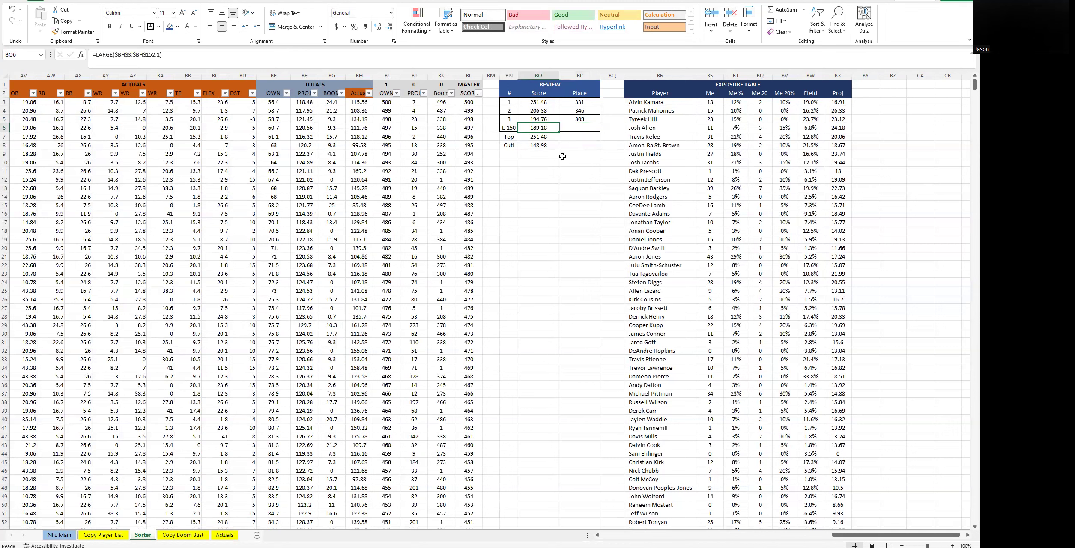
pyautogui.press('Down')
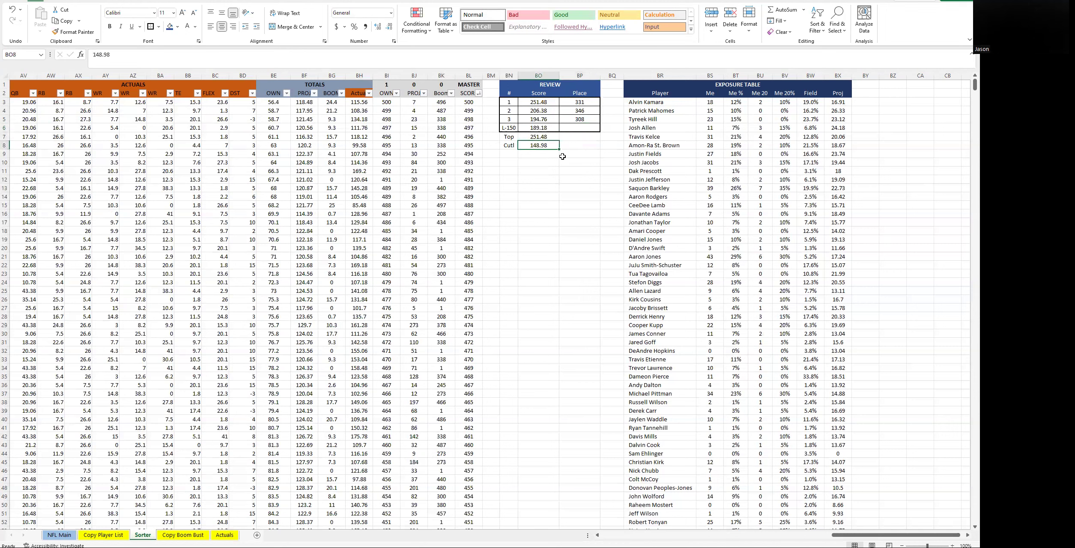
pyautogui.press('Up')
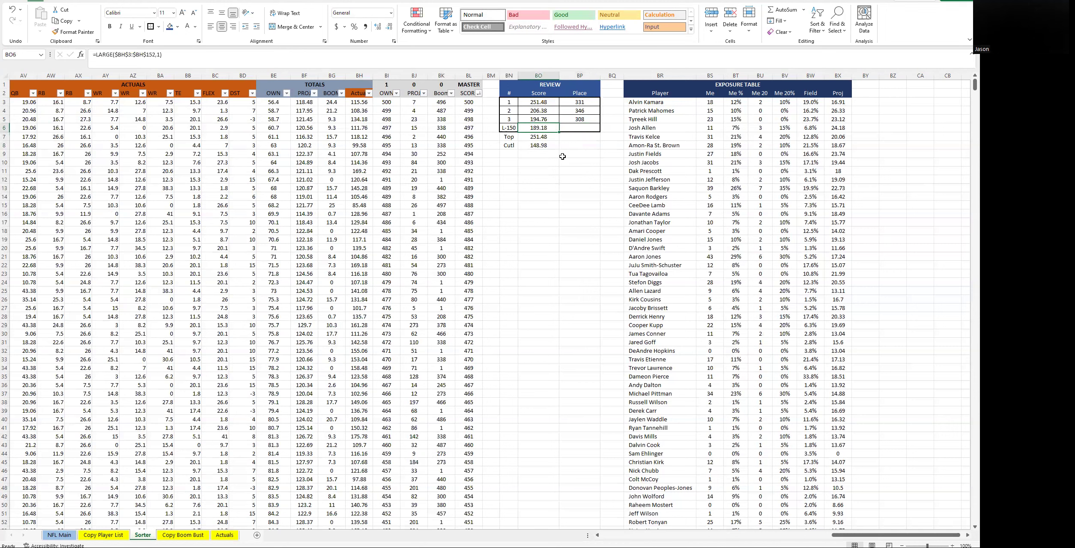
pyautogui.press('Down')
pyautogui.press('Down')
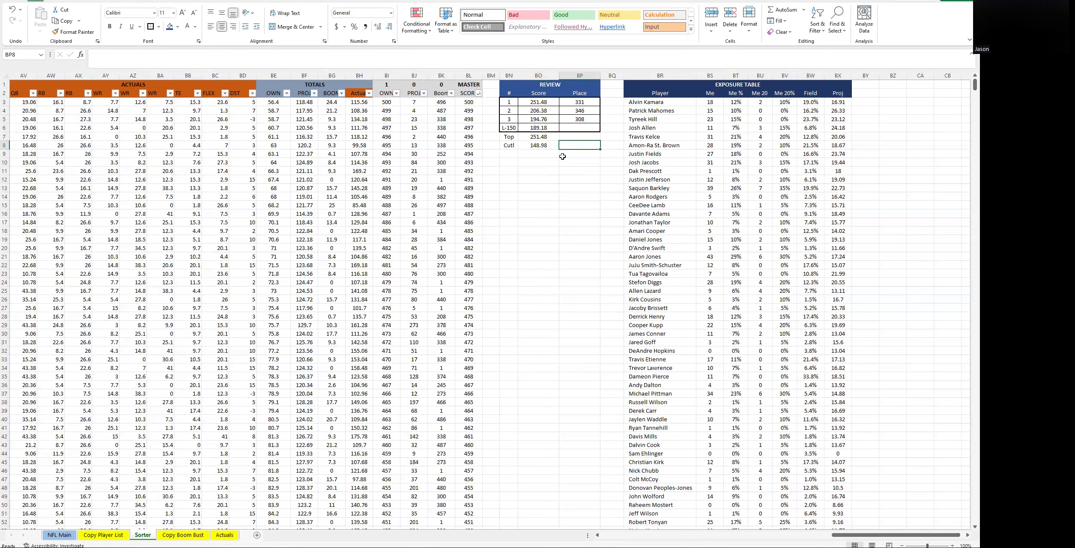
pyautogui.press('Left')
pyautogui.press('Right')
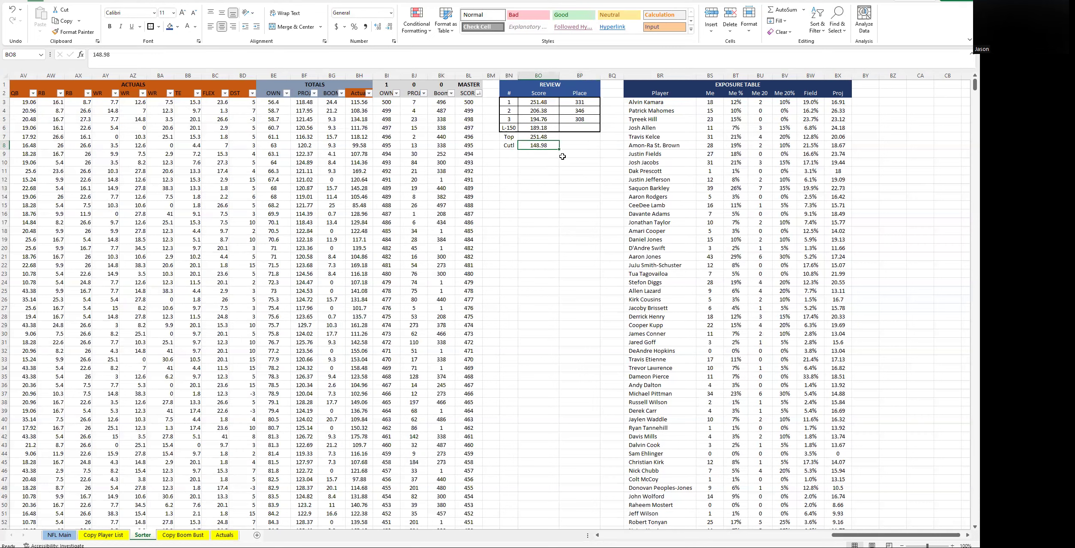
pyautogui.press('Left')
pyautogui.press('Left')
pyautogui.press('Left')
pyautogui.press('Left')
pyautogui.press('Left')
pyautogui.press('Left')
pyautogui.press('Left')
pyautogui.press('Up')
pyautogui.press('Up')
pyautogui.press('Up')
pyautogui.press('Up')
pyautogui.press('Up')
pyautogui.press('Up')
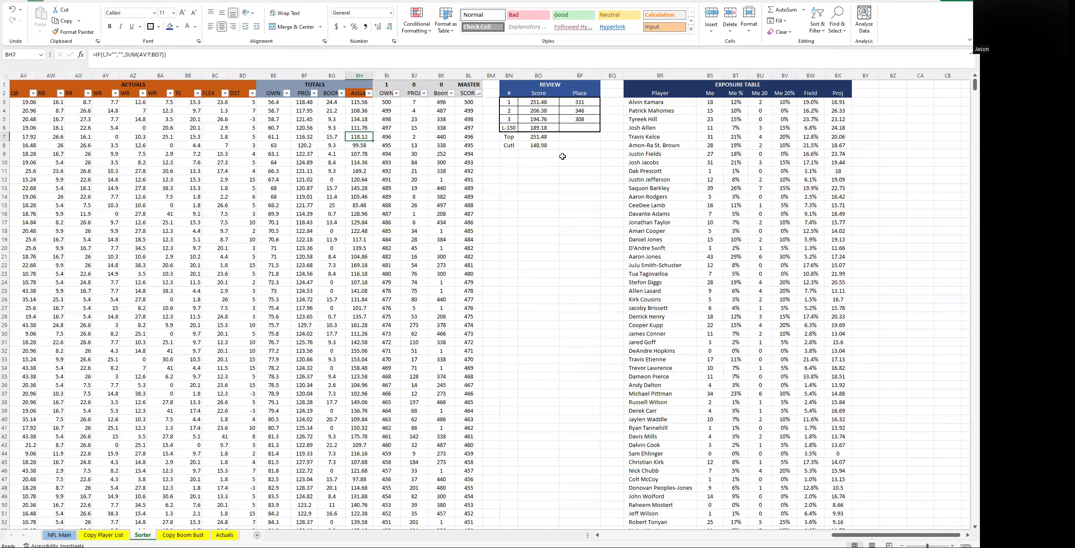
pyautogui.press('Down')
pyautogui.press('Right')
pyautogui.press('Right')
pyautogui.press('Right')
pyautogui.press('Right')
pyautogui.press('Right')
pyautogui.press('Right')
pyautogui.press('Right')
pyautogui.press('Right')
pyautogui.press('Right')
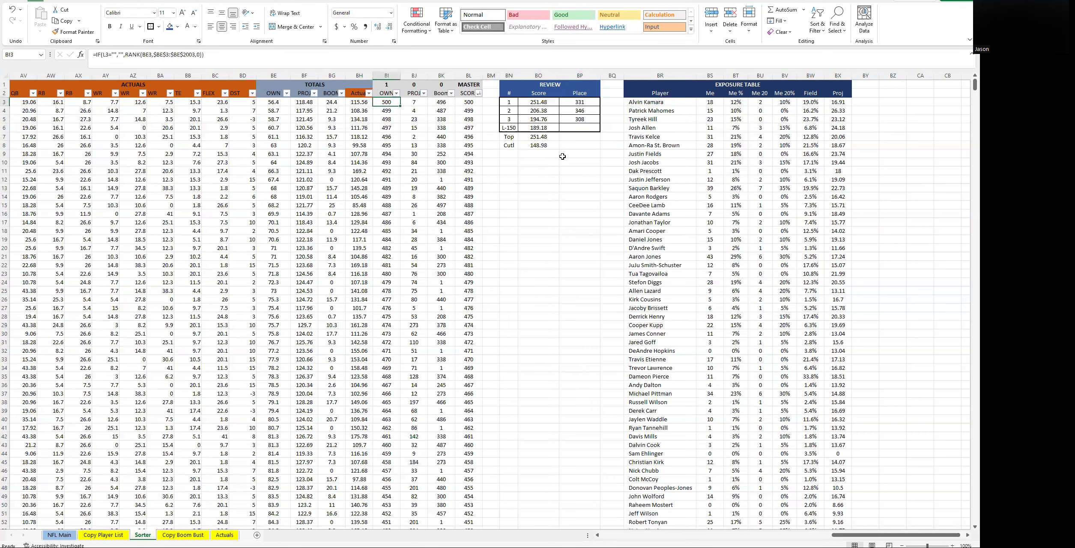
pyautogui.press('Left')
pyautogui.press('Left')
pyautogui.press('Down')
pyautogui.press('Down')
pyautogui.press('Down')
pyautogui.press('Down')
pyautogui.press('Down')
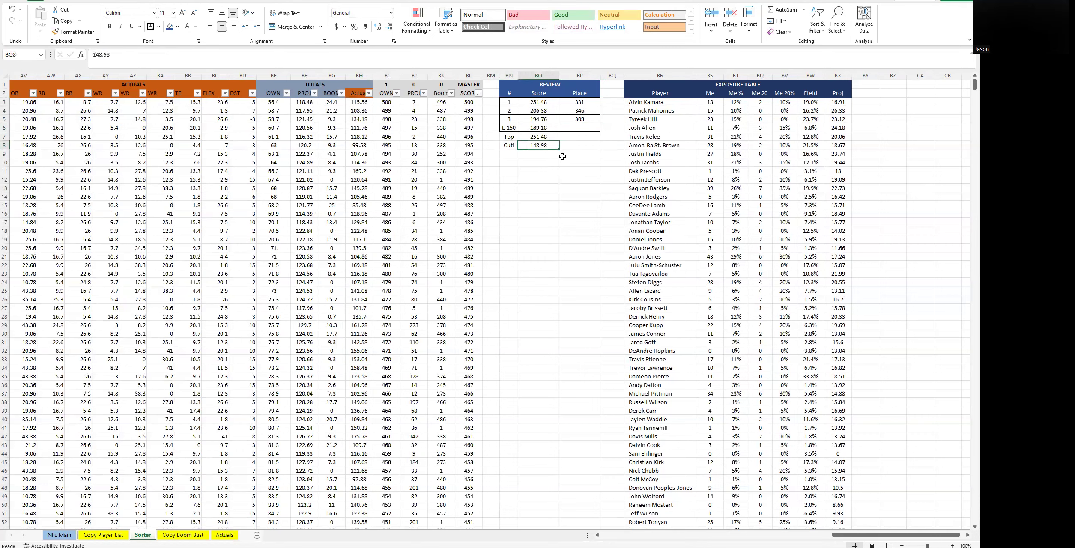
pyautogui.press('Right')
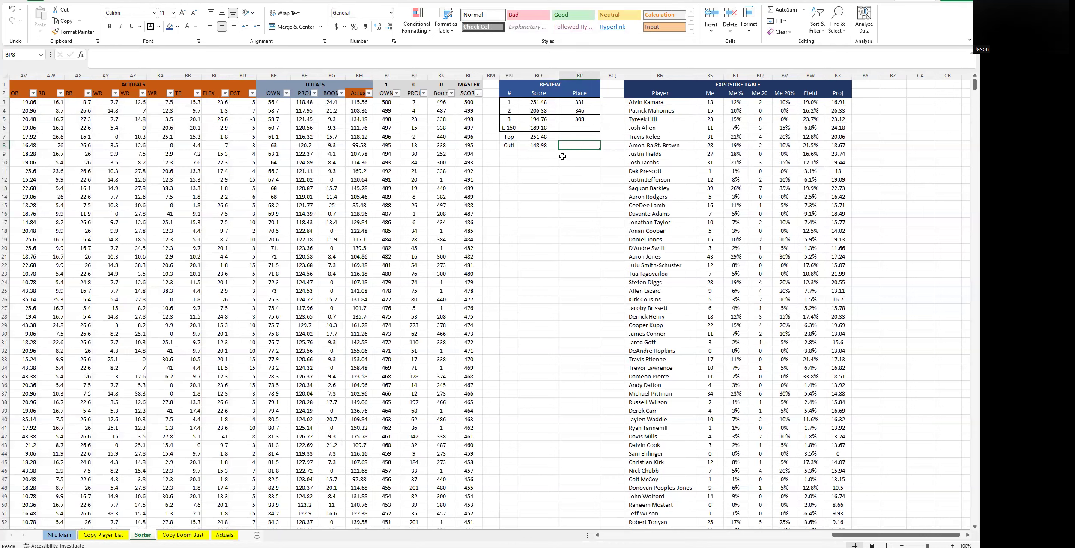
pyautogui.press('Up')
pyautogui.press('Left')
pyautogui.press('Down')
pyautogui.press('Up')
pyautogui.press('Up')
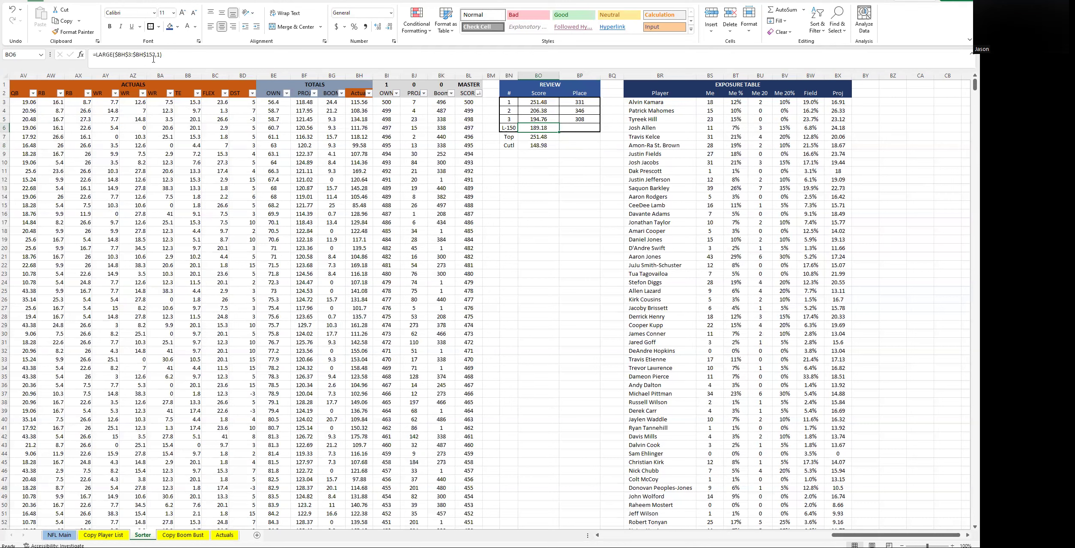
pyautogui.click(565, 146)
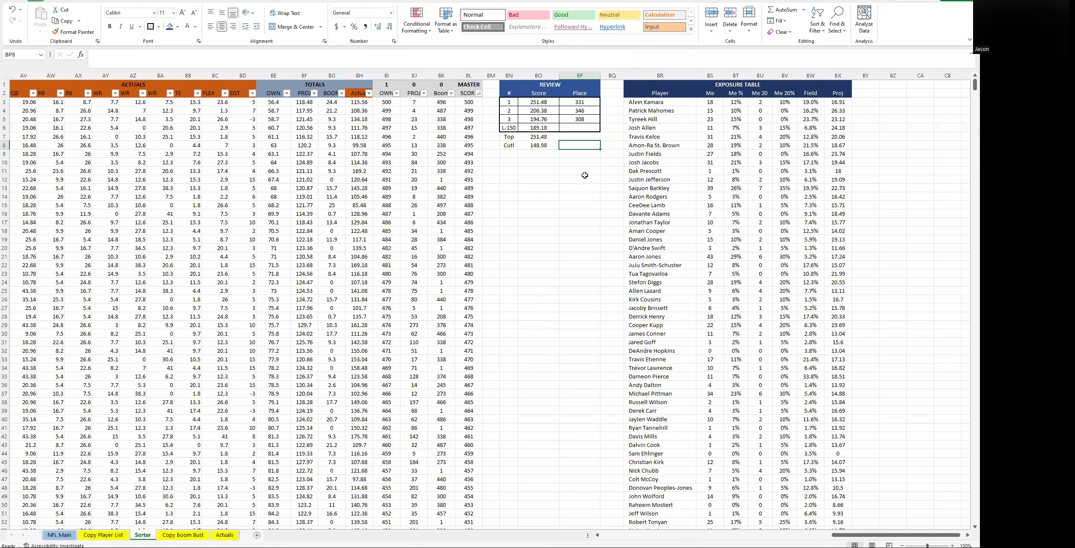
# Start the Cutl place formula in BP8 as =COUNTIF($BH$3:$BH$152, awaiting its criteria
pyautogui.write('=COUNTIF(')
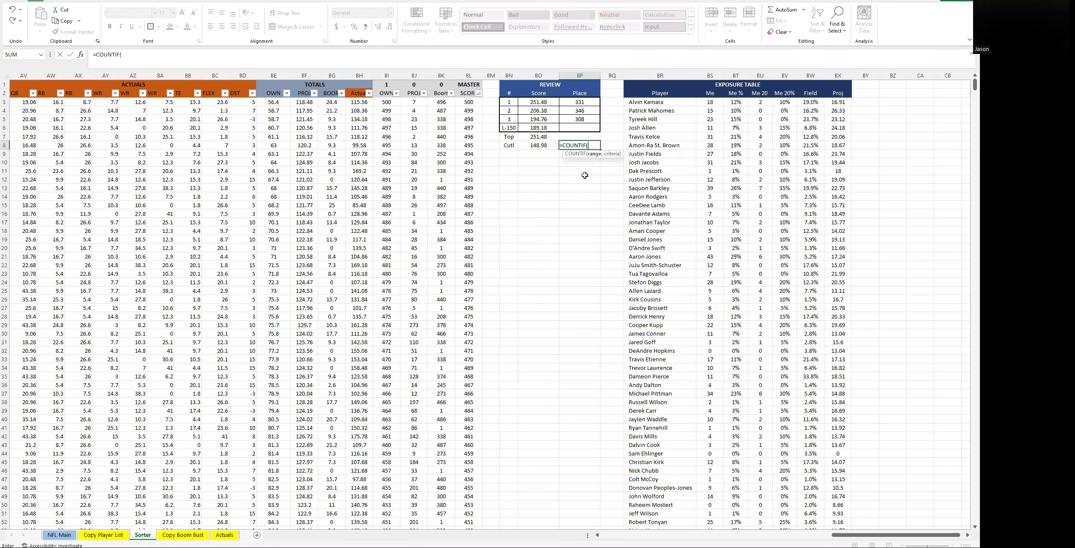
pyautogui.write('$B')
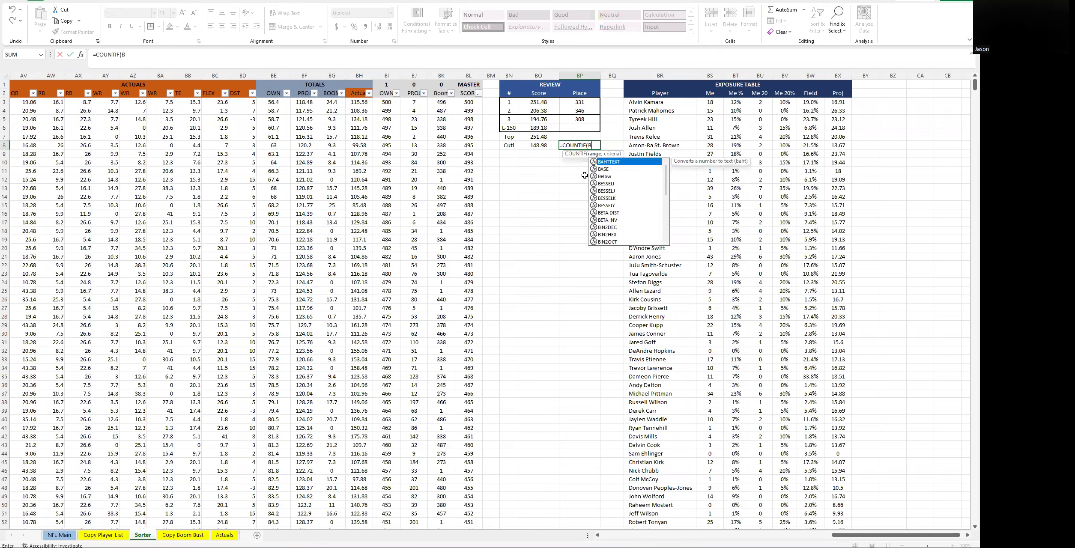
pyautogui.write('H$3')
pyautogui.press('F4')
pyautogui.write(':BH1')
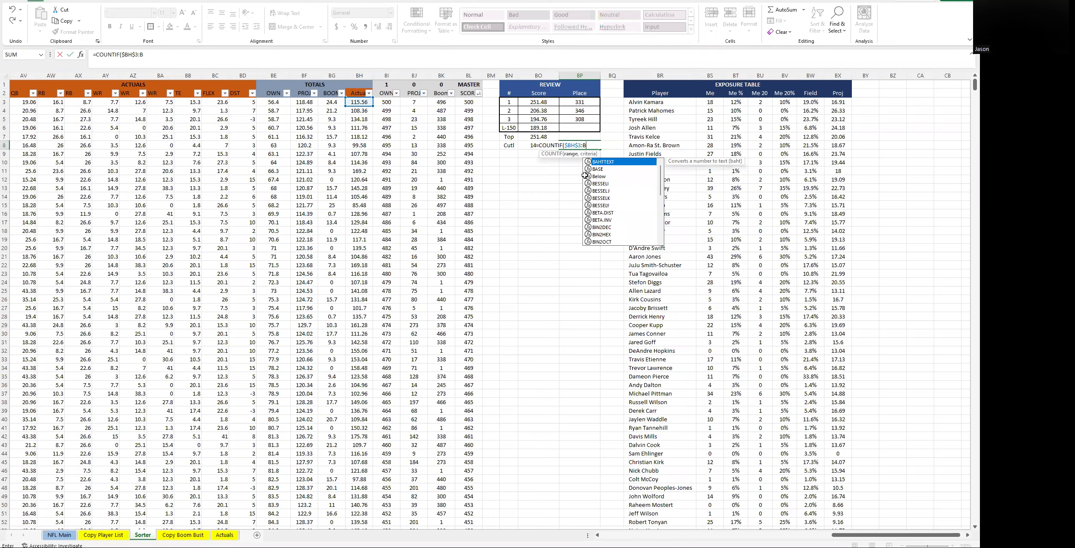
pyautogui.write('52')
pyautogui.press('F4')
pyautogui.press('BackSpace')
pyautogui.press('F4')
pyautogui.press('BackSpace')
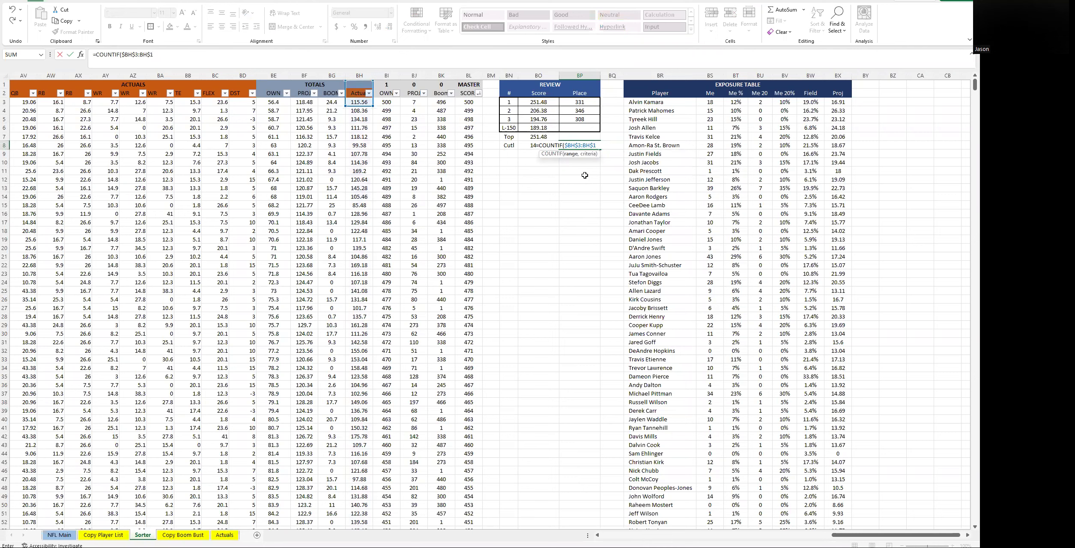
pyautogui.write('52')
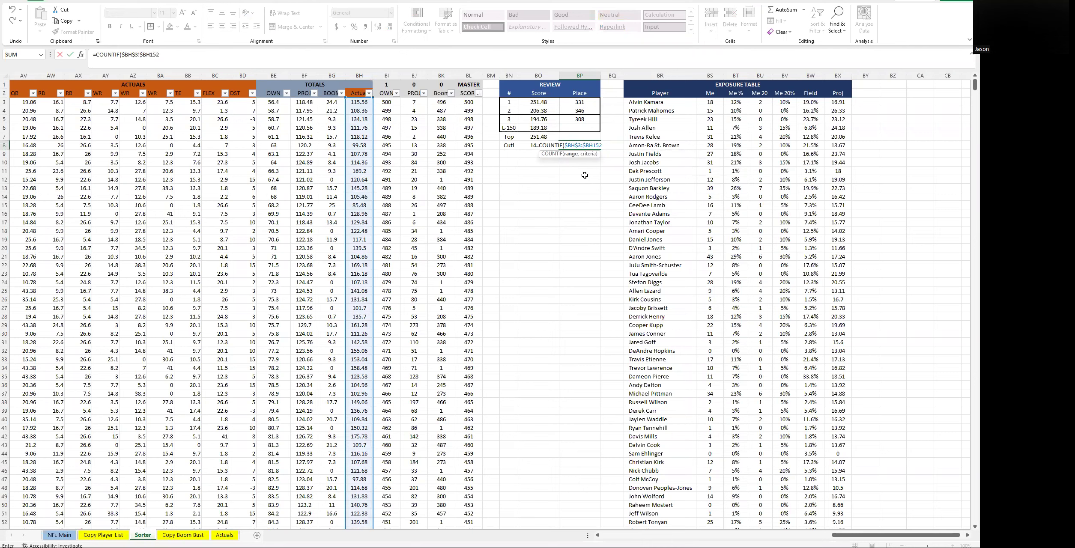
pyautogui.click(185, 50)
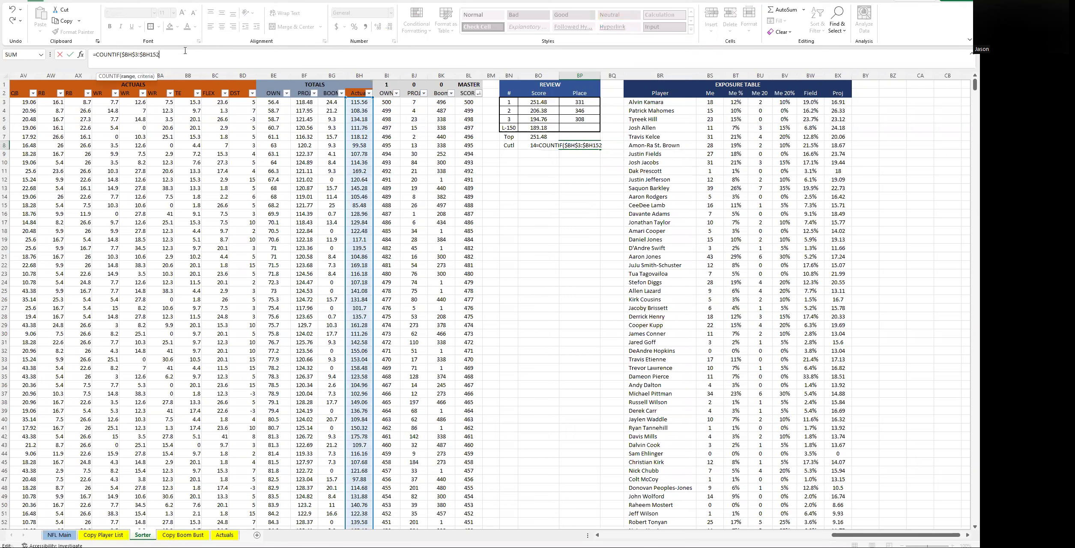
pyautogui.write(',">="&BO7')
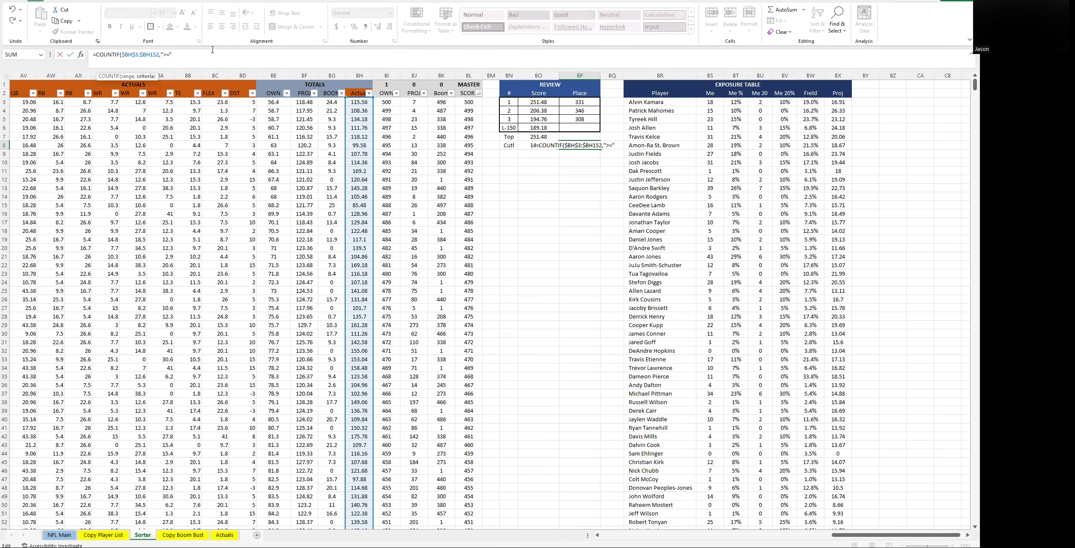
# Finish the Cutl count formula with ">="&BO7 and check the Top score's LARGE formula
pyautogui.write('&BO')
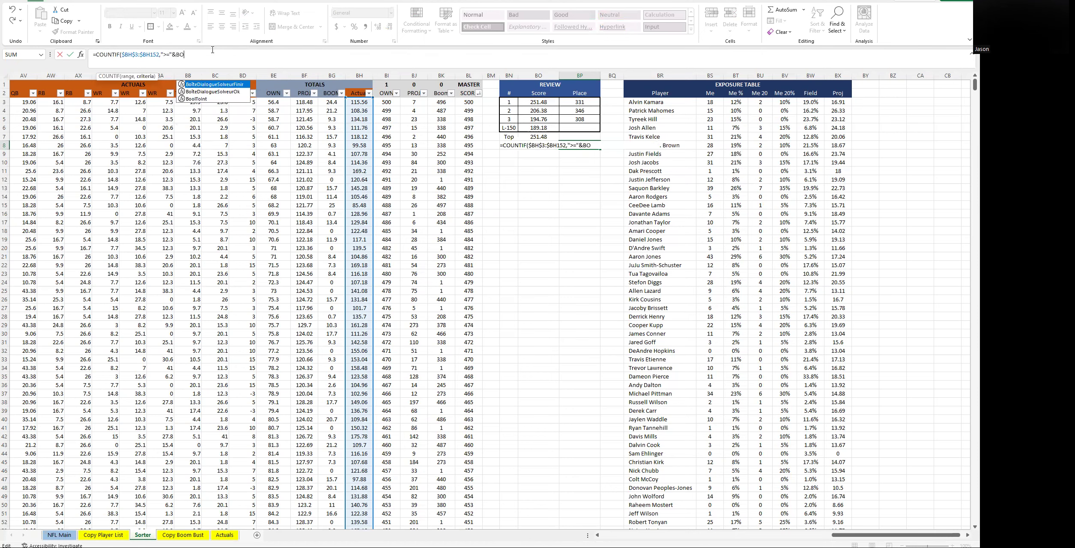
pyautogui.write('7')
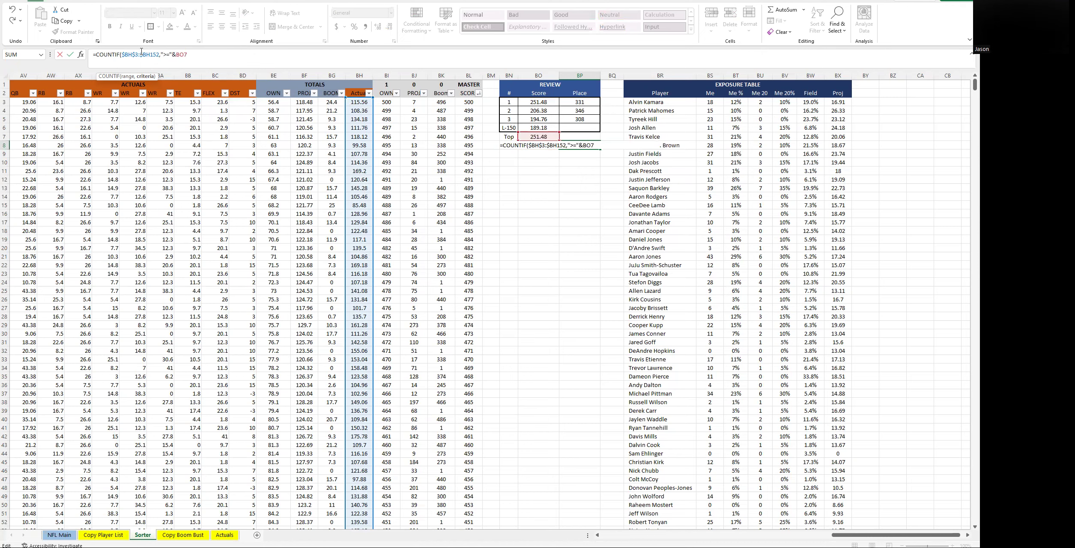
pyautogui.press('Return')
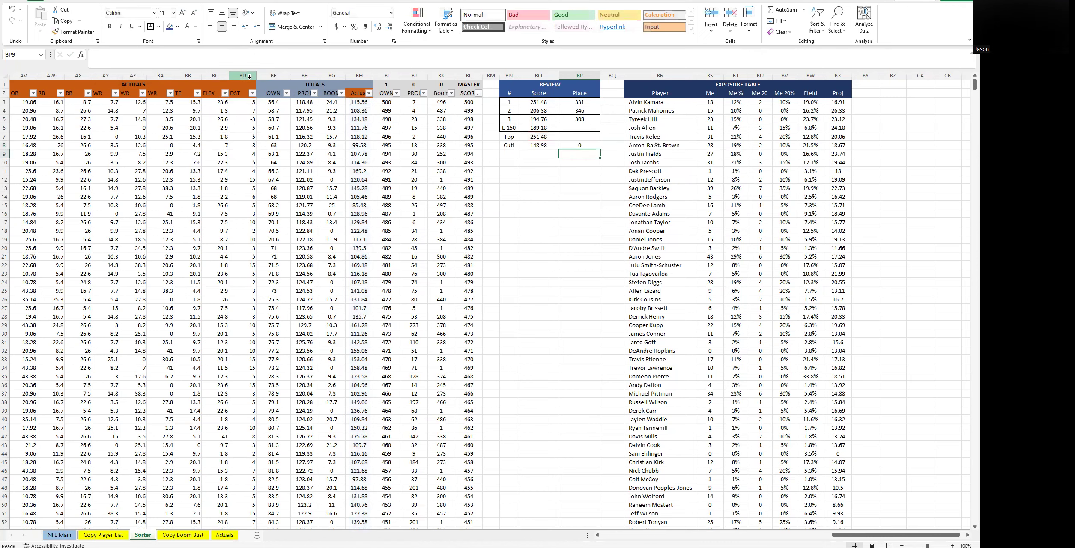
pyautogui.press('Up')
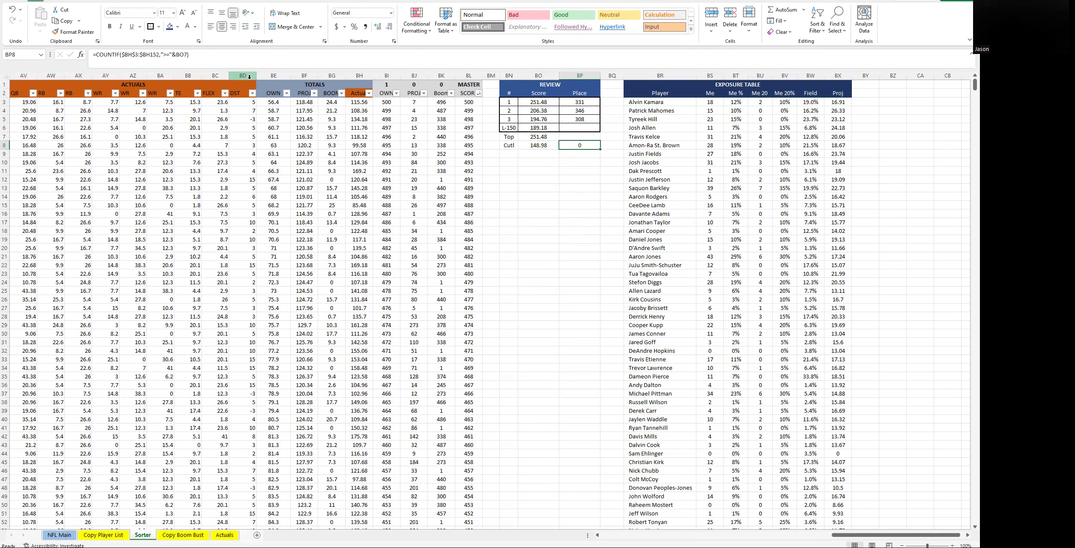
pyautogui.press('Up')
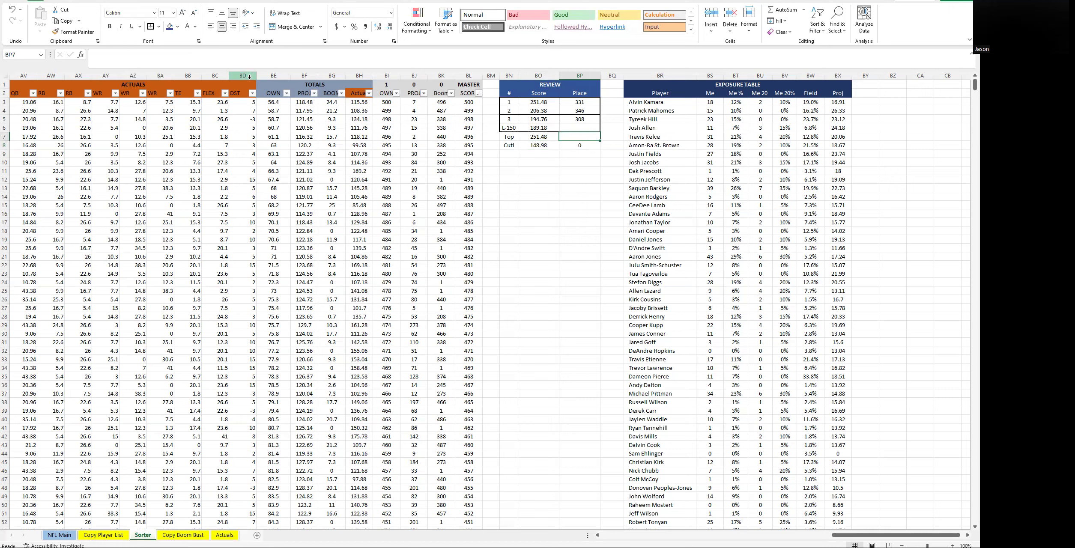
pyautogui.press('Left')
pyautogui.press('Up')
pyautogui.press('Down')
pyautogui.press('Up')
pyautogui.press('Down')
pyautogui.press('Down')
pyautogui.press('Right')
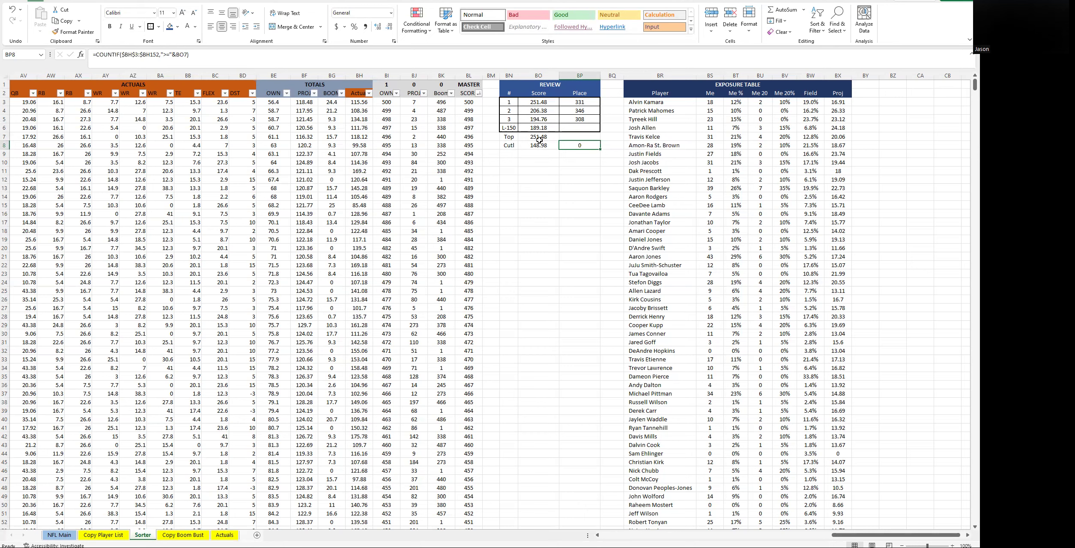
# Change the count formula's criteria to BO8 so Cutl's Place shows 38
pyautogui.click(193, 56)
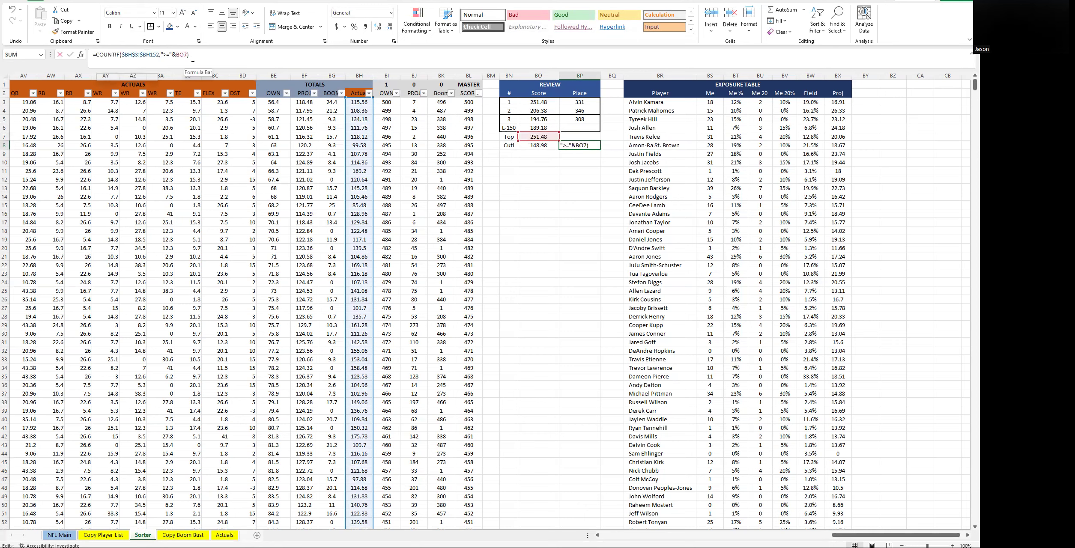
pyautogui.press('BackSpace')
pyautogui.write('8')
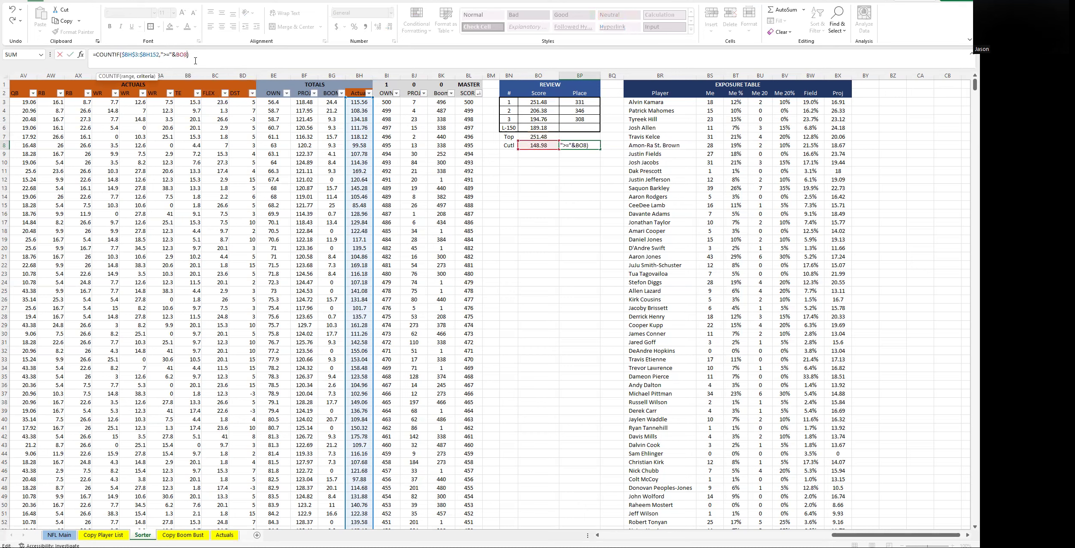
pyautogui.press('Return')
pyautogui.press('Up')
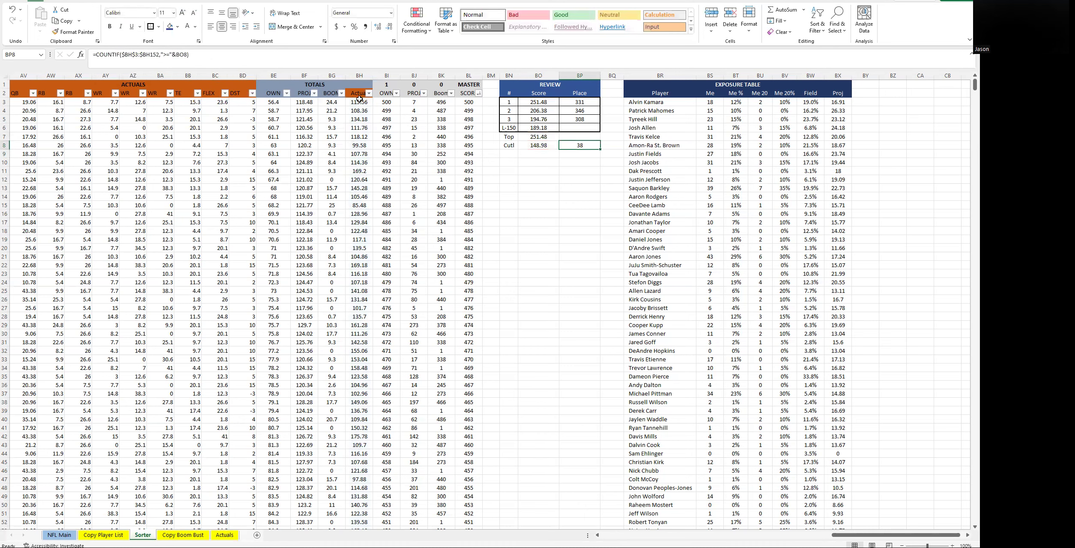
# Apply All Borders to the review block BN3:BP8
pyautogui.click(509, 154)
pyautogui.moveTo(510, 138); pyautogui.dragTo(580, 146)
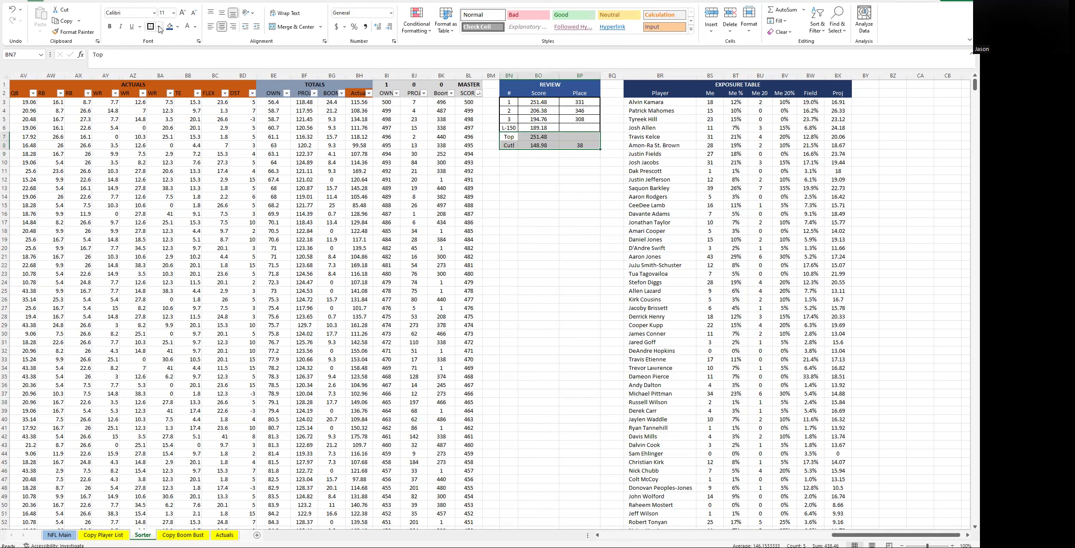
pyautogui.click(565, 177)
pyautogui.moveTo(584, 146); pyautogui.dragTo(514, 102)
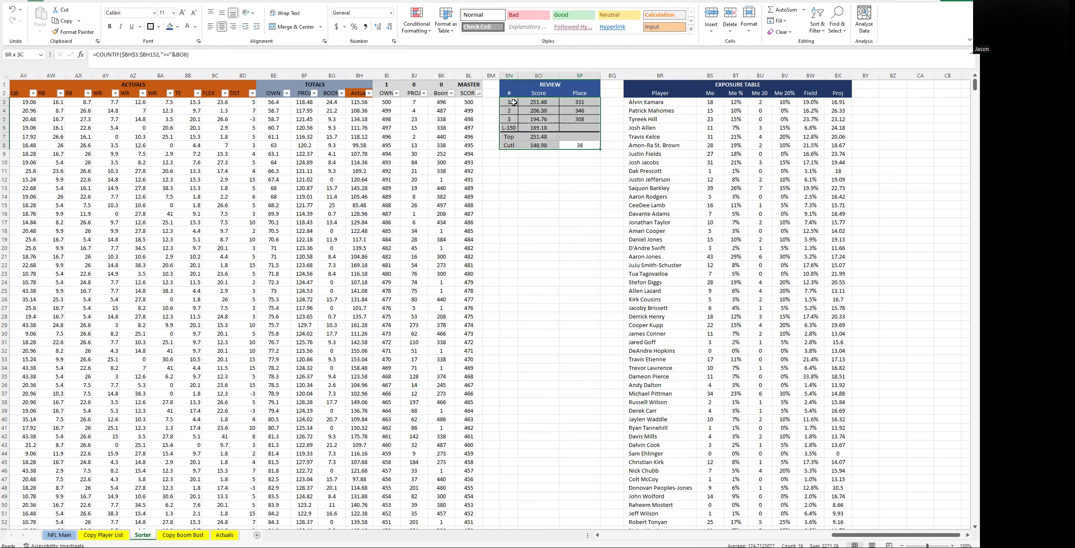
pyautogui.click(159, 26)
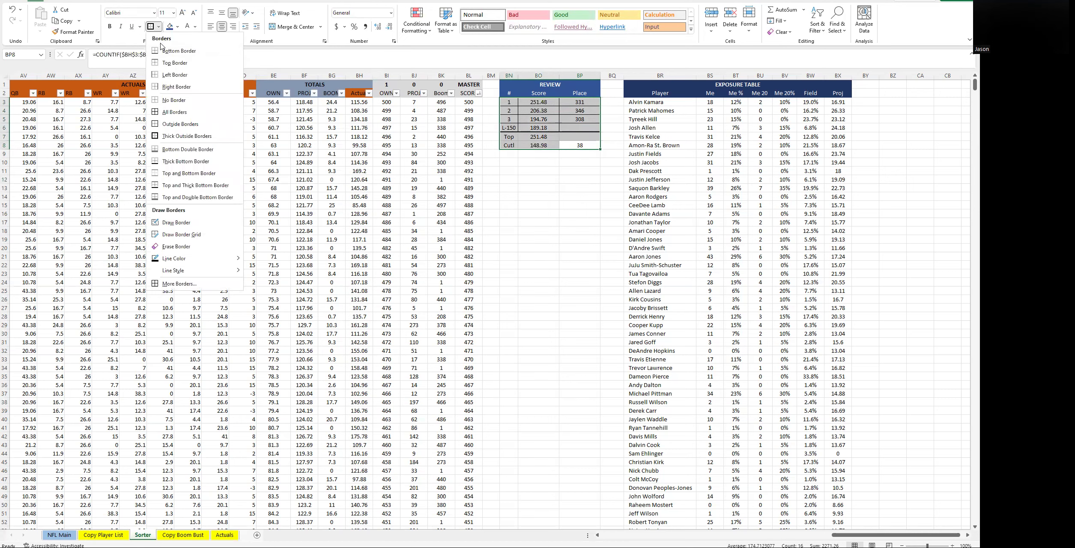
pyautogui.click(174, 112)
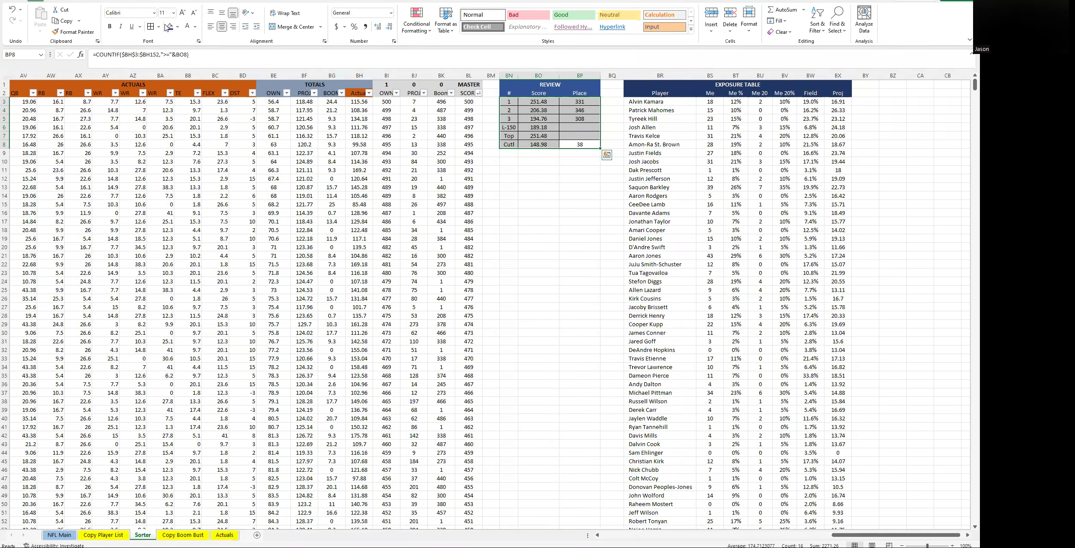
pyautogui.click(159, 27)
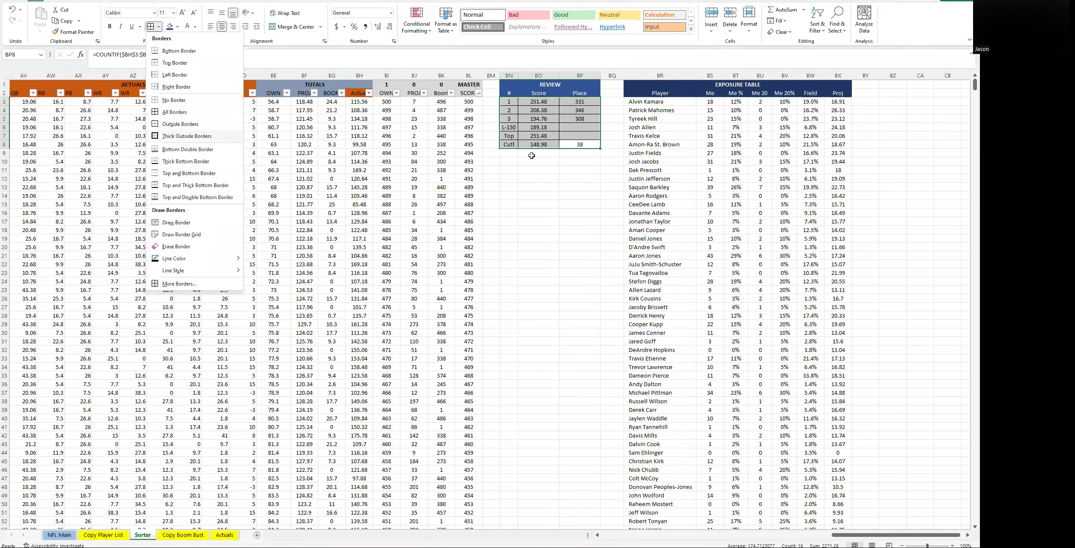
pyautogui.click(532, 156)
pyautogui.click(571, 170)
pyautogui.click(553, 170)
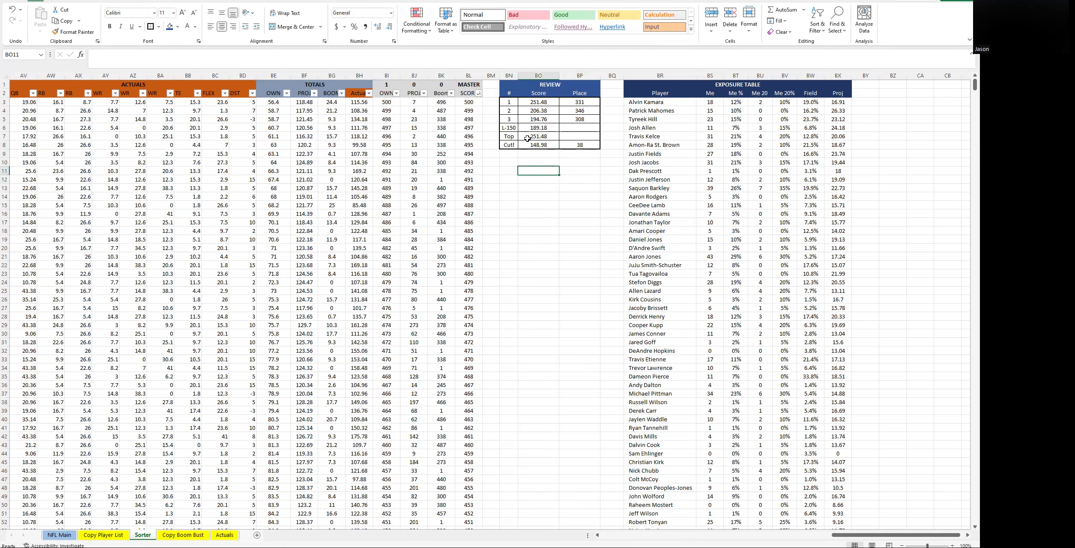
# Move the Top and Cutl labels and scores down to rows 10–11
pyautogui.moveTo(509, 135); pyautogui.dragTo(528, 144)
pyautogui.hotkey('ctrl', 'c')
pyautogui.click(512, 171)
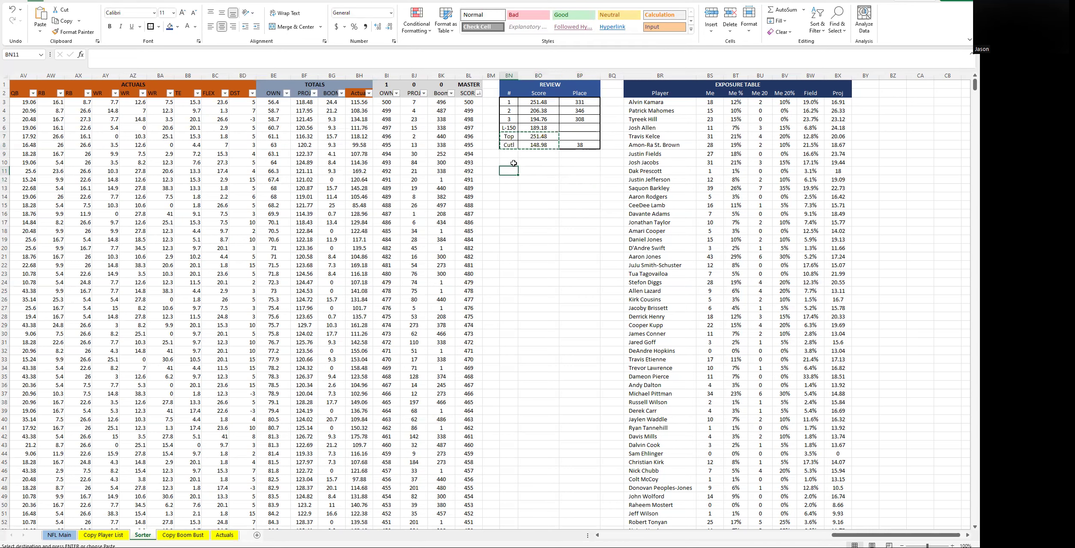
pyautogui.moveTo(508, 162); pyautogui.dragTo(539, 171)
pyautogui.press('Return')
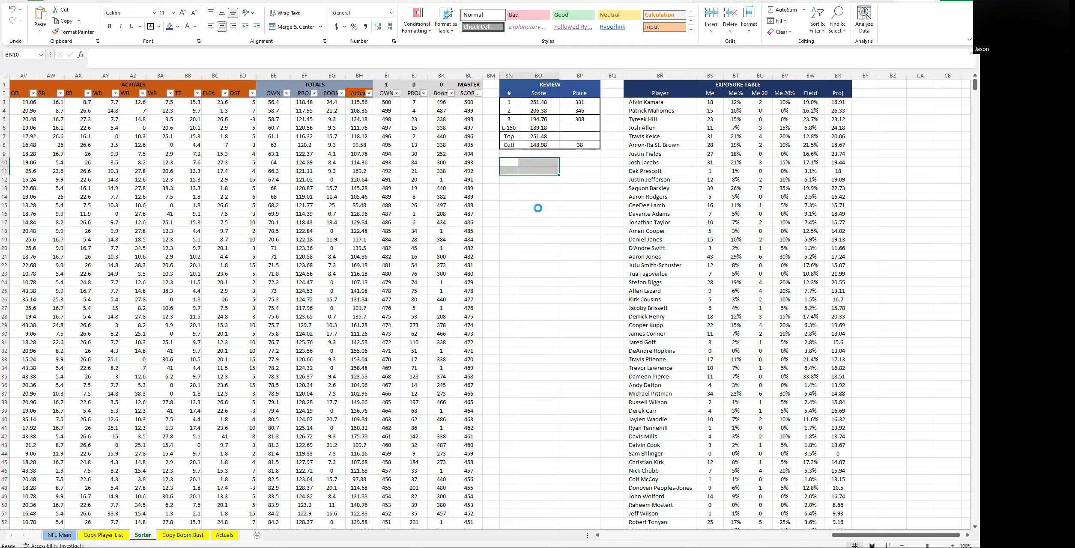
pyautogui.click(539, 213)
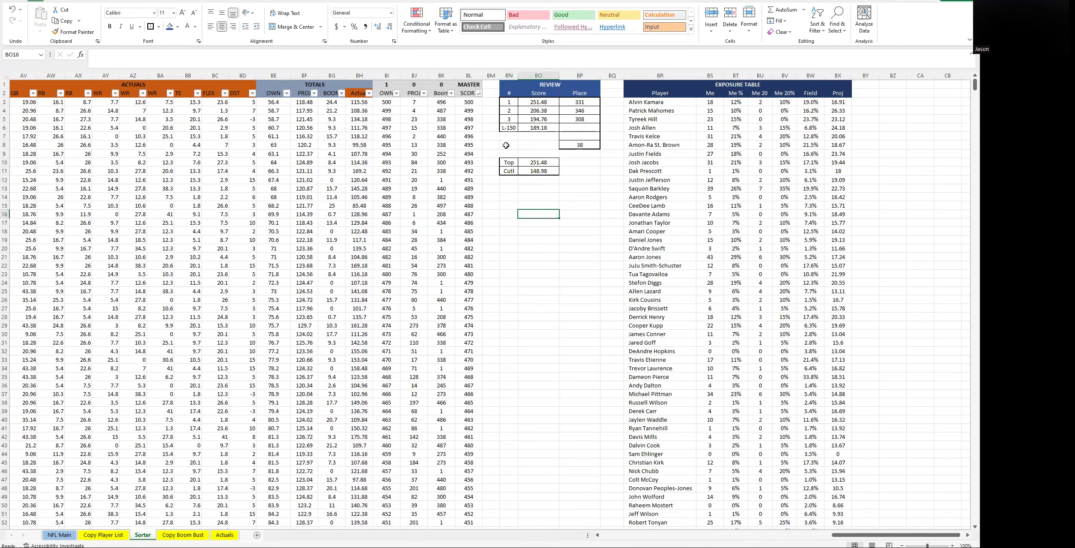
# Copy the count of 38 under the L-150 score and start =BO7/150 beside it
pyautogui.click(578, 146)
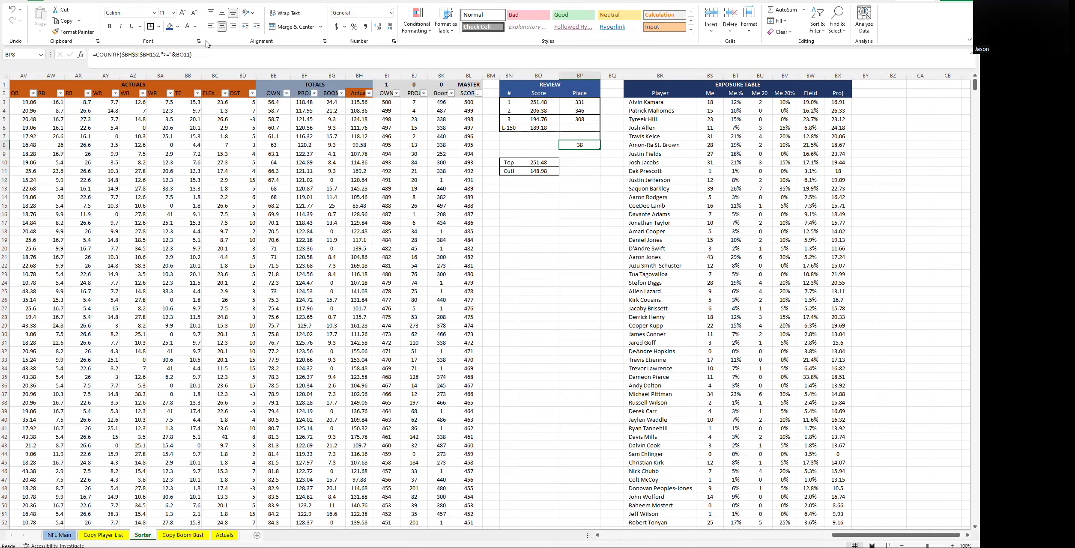
pyautogui.click(590, 162)
pyautogui.click(584, 146)
pyautogui.hotkey('ctrl', 'c')
pyautogui.click(541, 135)
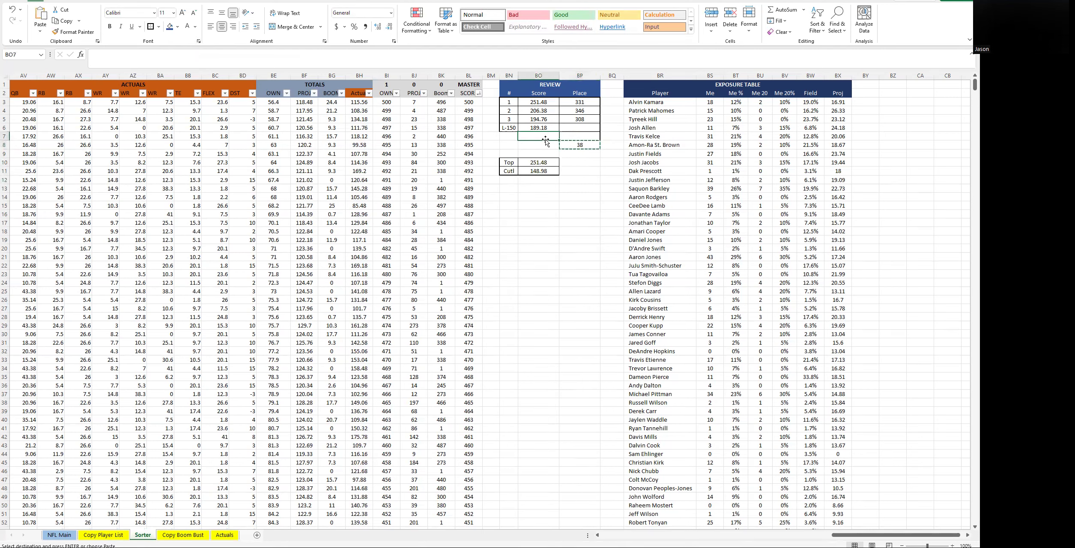
pyautogui.press('Return')
pyautogui.press('Return')
pyautogui.click(579, 136)
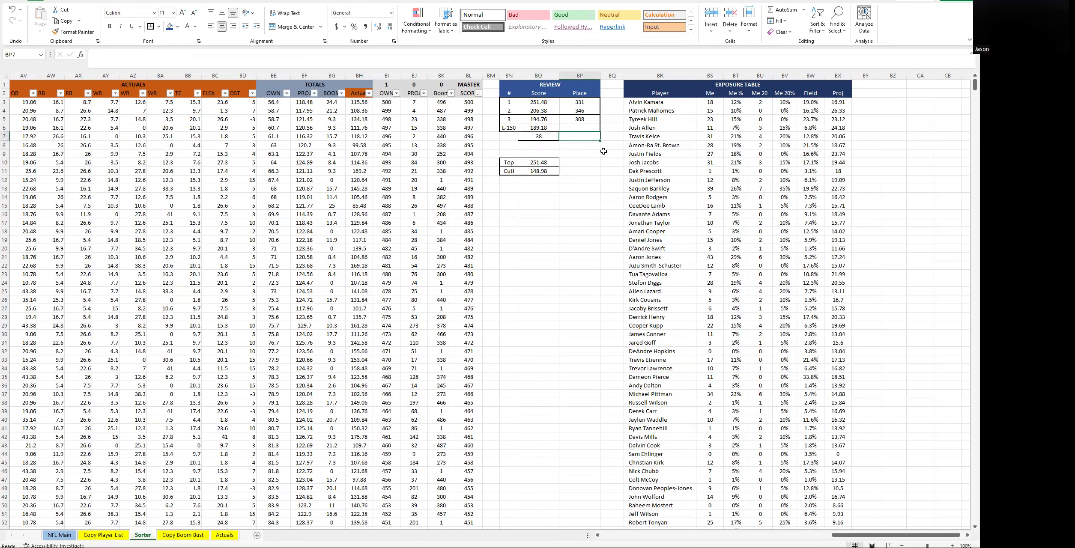
pyautogui.write('=BO')
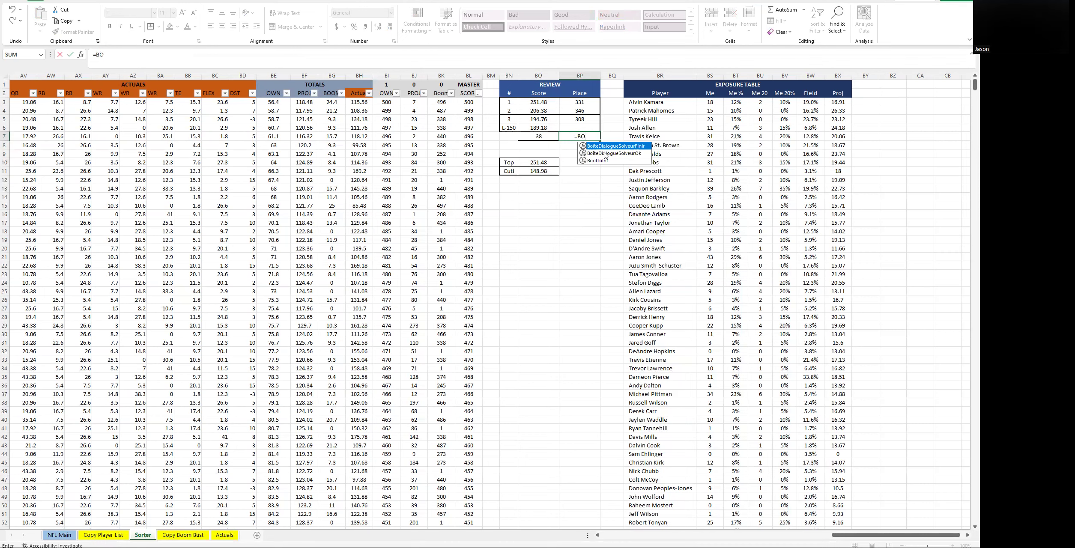
pyautogui.write('7/150')
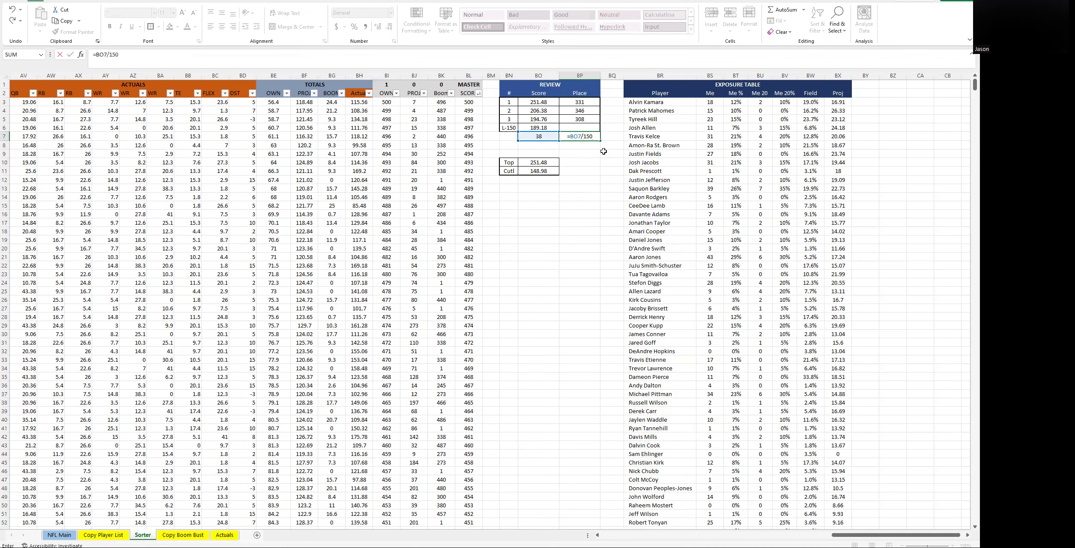
# Show the =BO7/150 result as a percentage and label that row AC
pyautogui.press('Return')
pyautogui.press('Up')
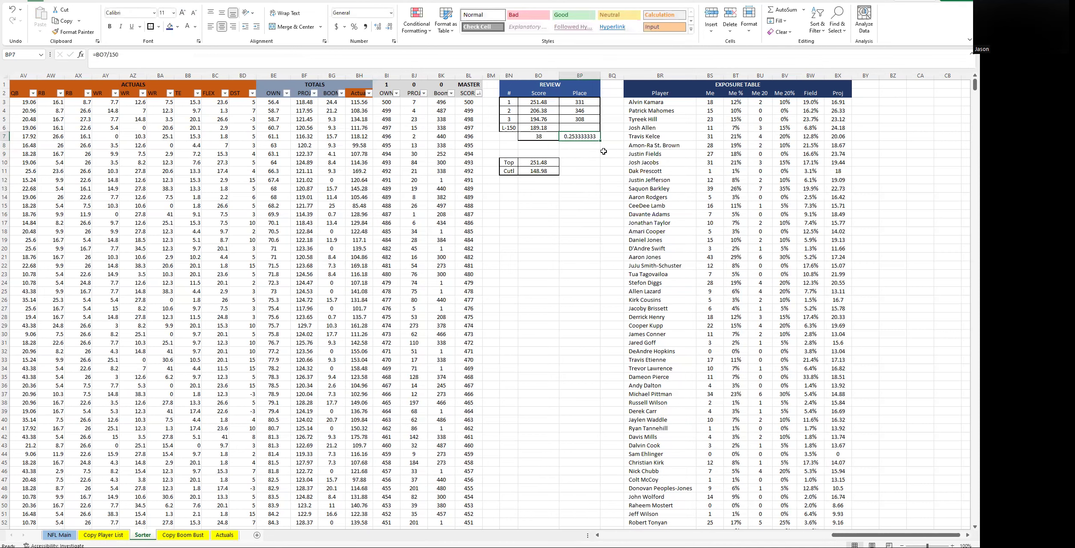
pyautogui.click(354, 27)
pyautogui.press('Left')
pyautogui.press('Left')
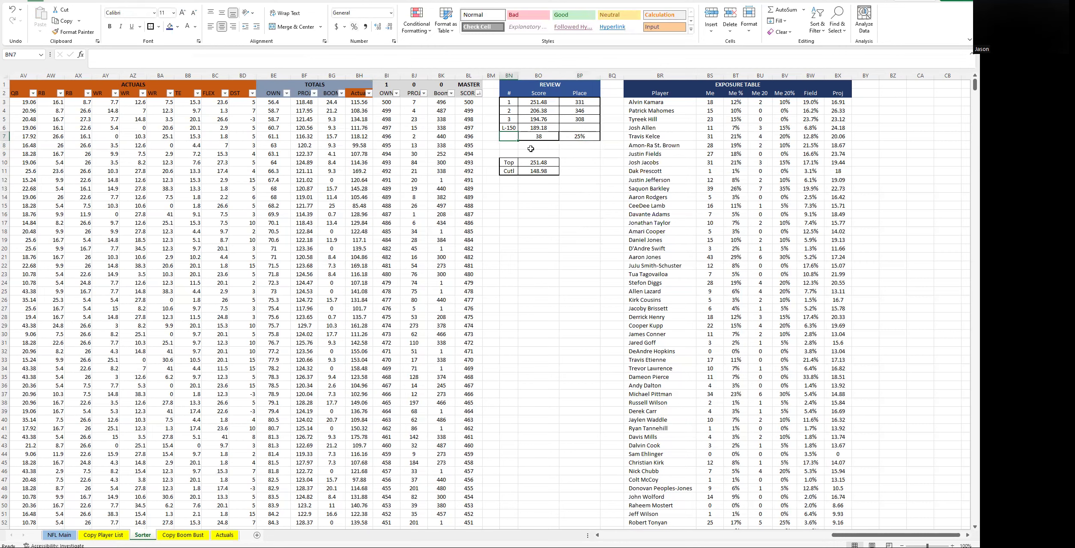
pyautogui.write('AC')
pyautogui.press('Return')
# Give the review box through the AC row All Borders plus a Thick Outside Border
pyautogui.press('Up')
pyautogui.press('Right')
pyautogui.press('Down')
pyautogui.press('Up')
pyautogui.press('Right')
pyautogui.hotkey('shift', 'Left')
pyautogui.hotkey('shift', 'Left')
pyautogui.hotkey('shift', 'Up')
pyautogui.hotkey('shift', 'Up')
pyautogui.hotkey('shift', 'Up')
pyautogui.hotkey('shift', 'Up')
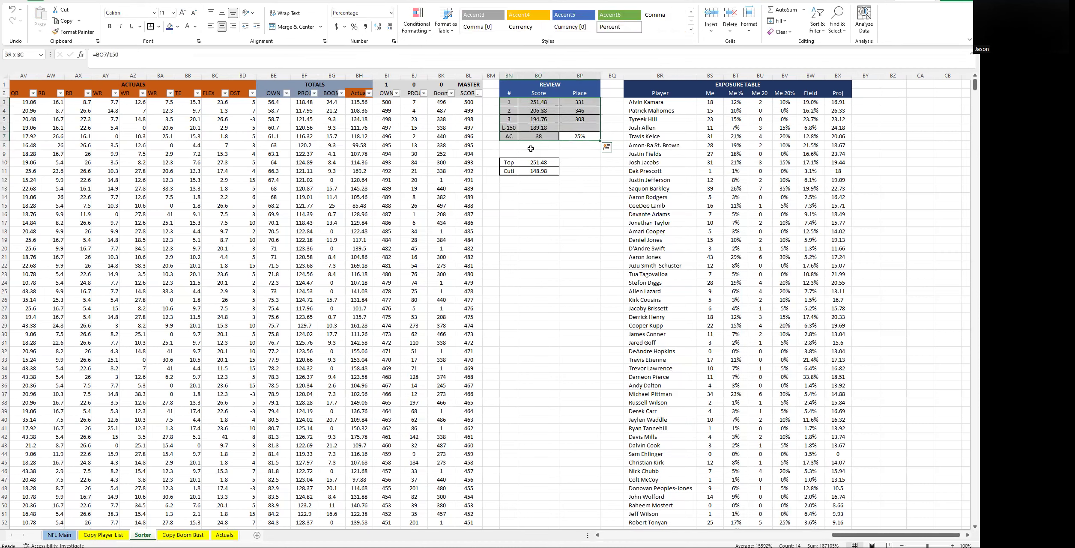
pyautogui.click(159, 27)
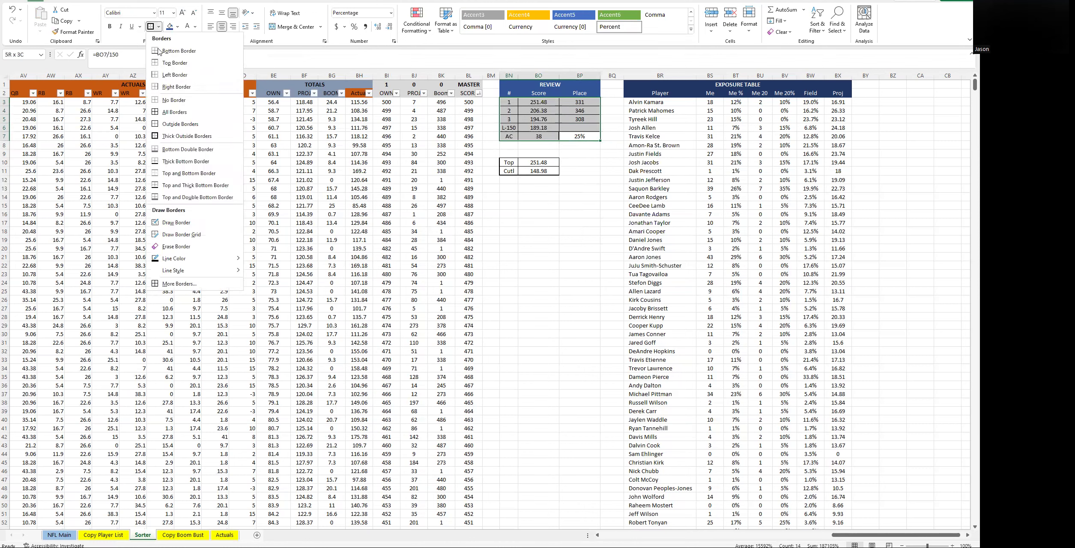
pyautogui.click(167, 111)
pyautogui.click(158, 27)
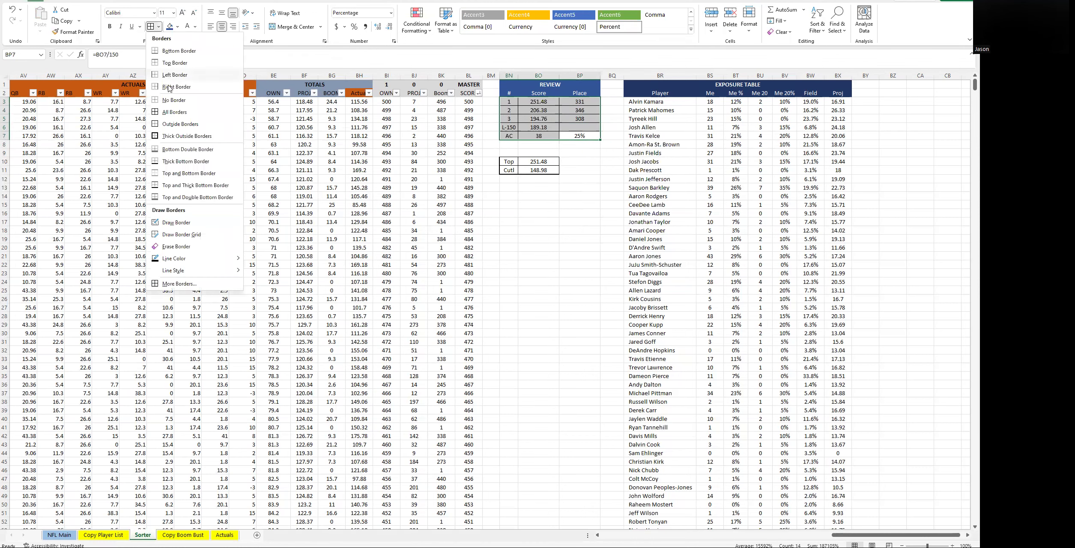
pyautogui.click(185, 136)
pyautogui.click(544, 110)
# Review the L-150 score formula and the AC row's count and percentage formulas
pyautogui.press('Up')
pyautogui.press('Left')
pyautogui.press('Down')
pyautogui.press('Down')
pyautogui.press('Down')
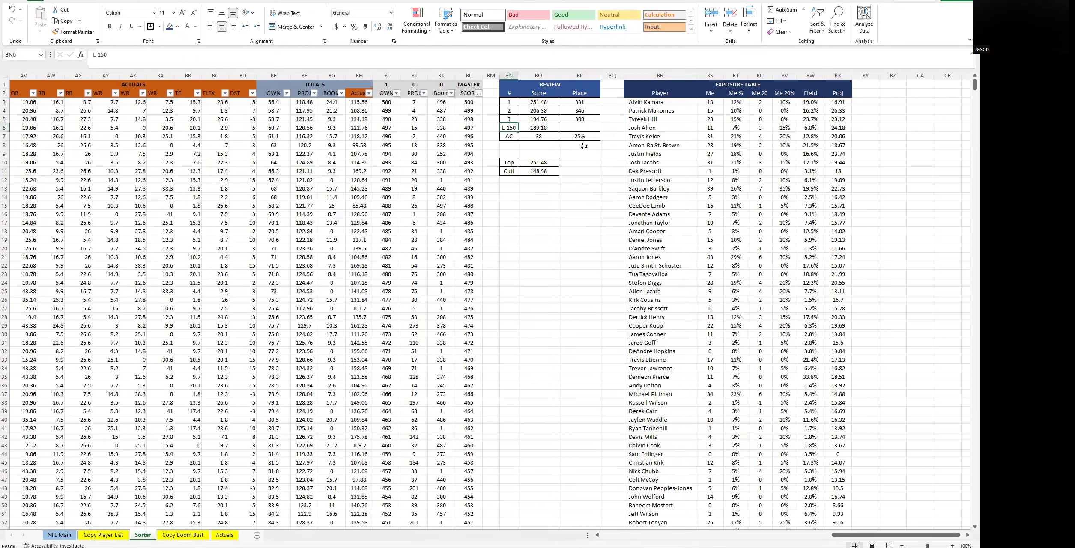
pyautogui.press('Right')
pyautogui.press('Left')
pyautogui.press('Right')
pyautogui.press('Left')
pyautogui.press('Right')
pyautogui.press('Left')
pyautogui.press('Right')
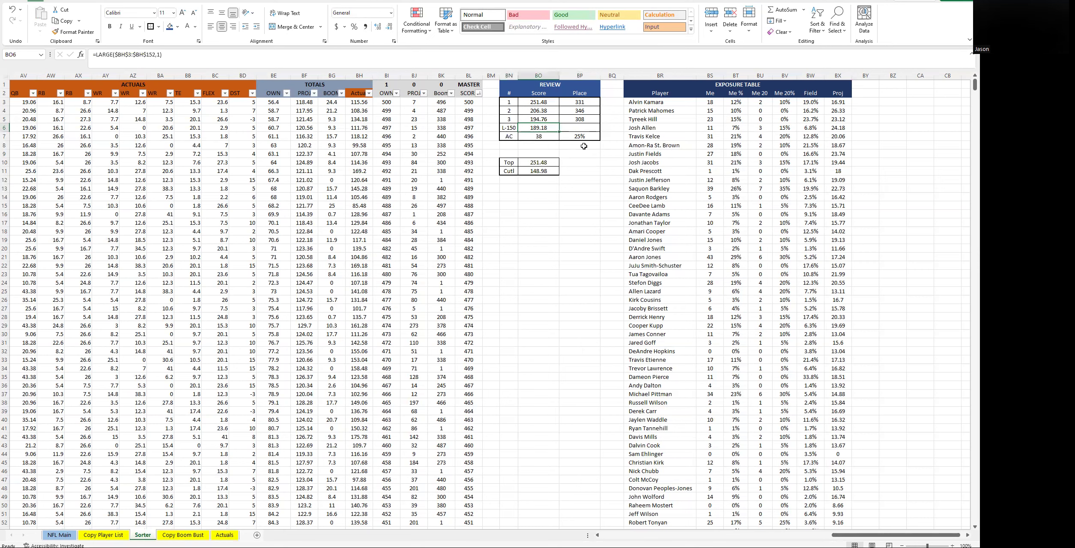
pyautogui.press('Left')
pyautogui.press('Right')
pyautogui.press('Down')
pyautogui.press('Left')
pyautogui.press('Right')
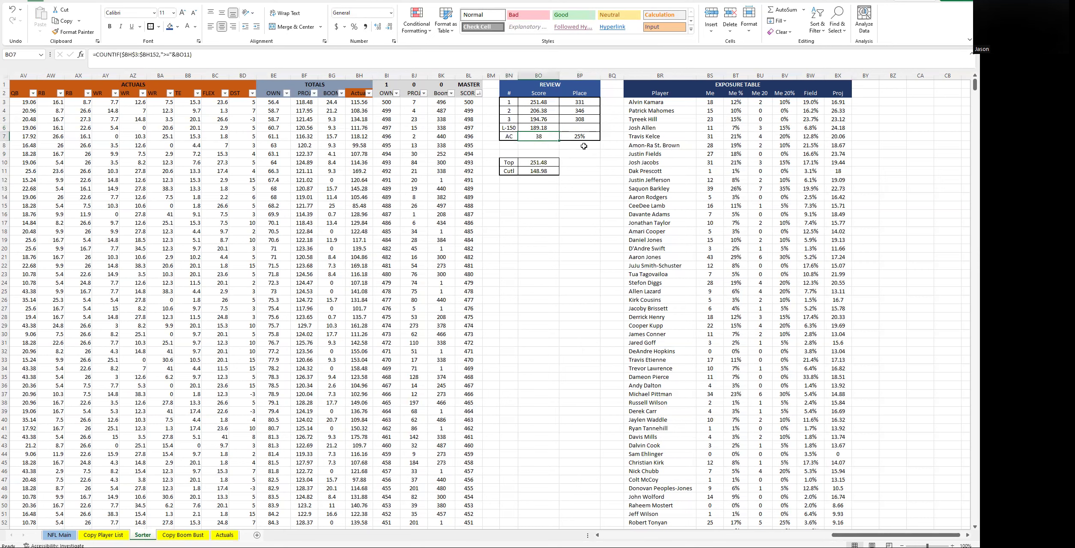
pyautogui.press('Right')
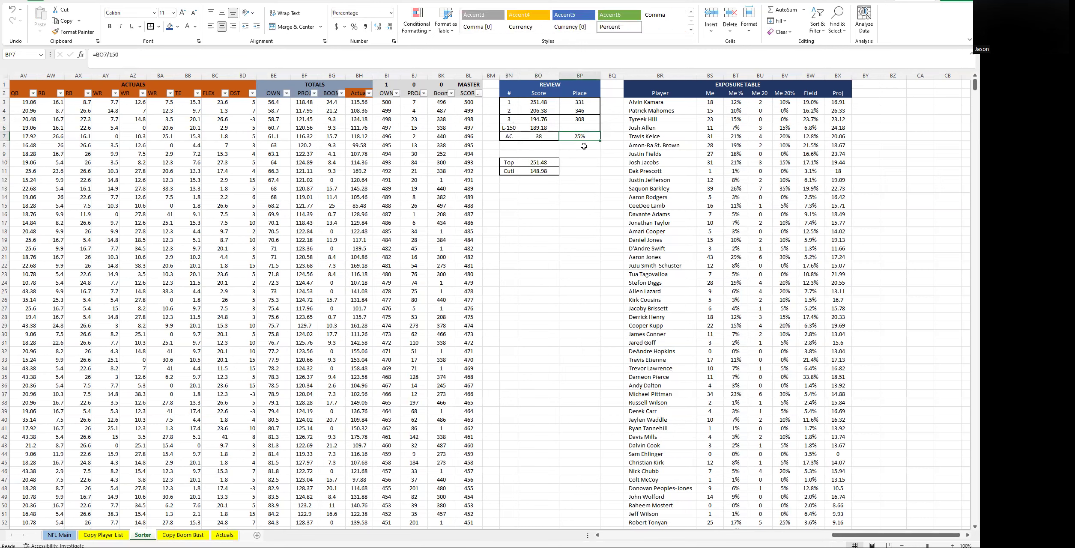
pyautogui.press('Left')
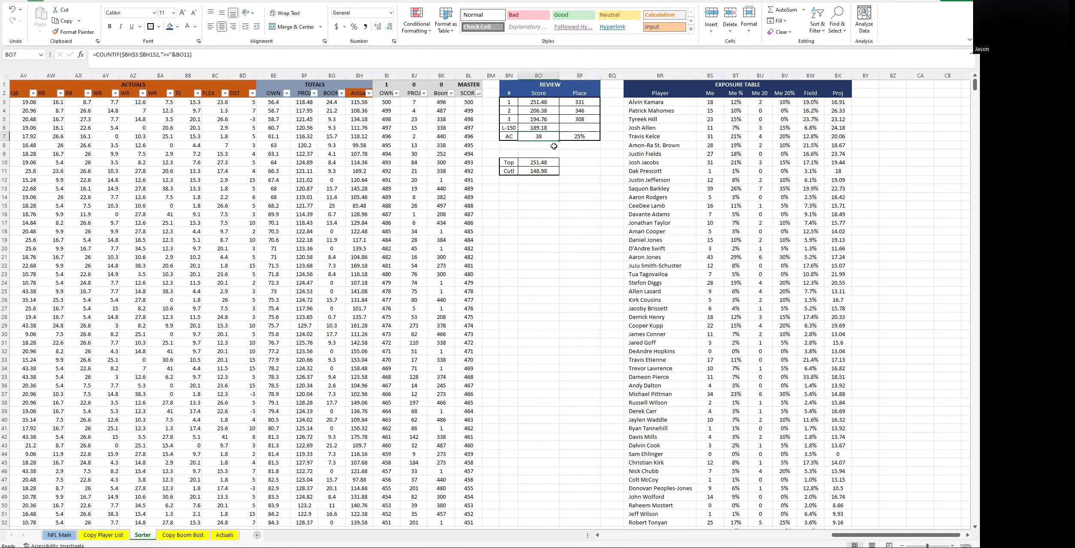
# Set both weights BI1 and BJ1 to 0.5
pyautogui.click(392, 85)
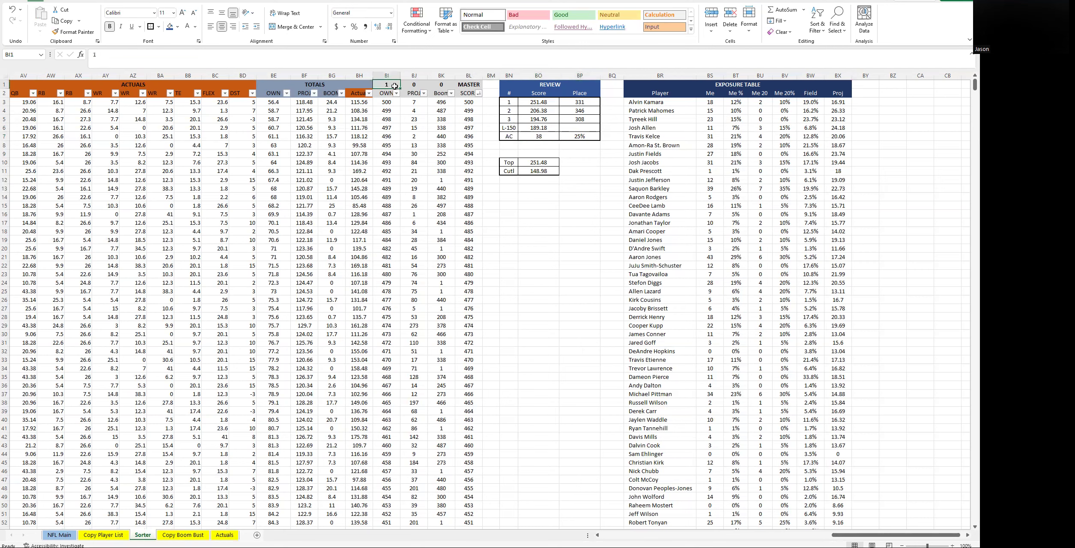
pyautogui.write('.5')
pyautogui.press('Tab')
pyautogui.write('.5')
pyautogui.press('Return')
pyautogui.click(479, 93)
pyautogui.click(497, 133)
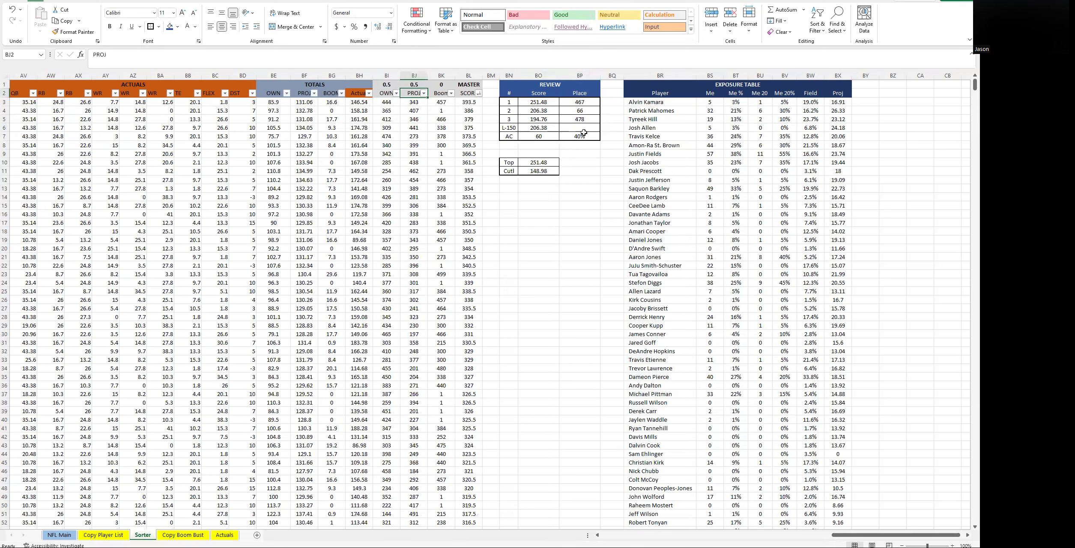
# Check the updated results: AC reads 60 (40%) and L-150 scores 206.38
pyautogui.click(598, 134)
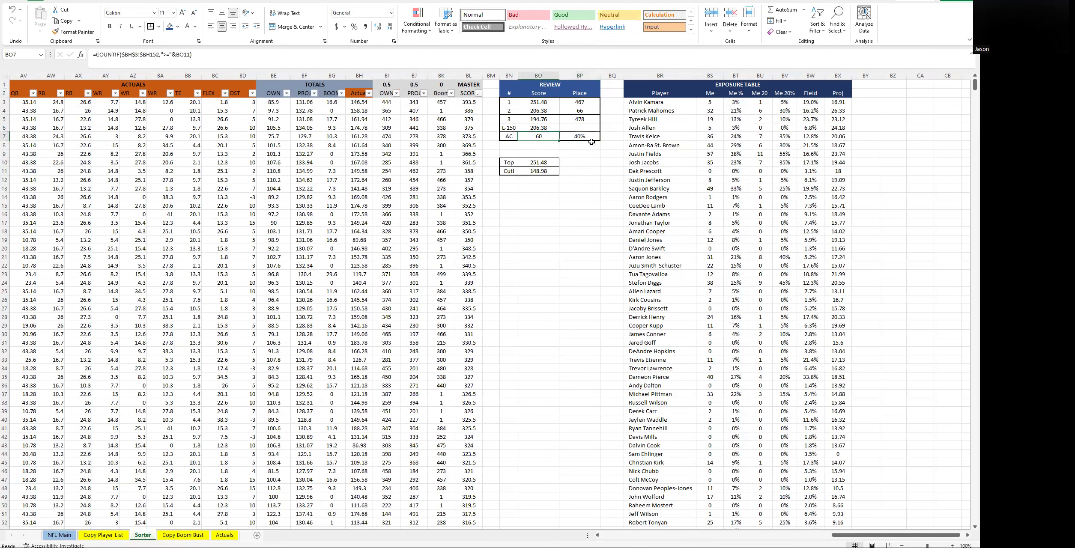
pyautogui.press('Up')
pyautogui.press('Left')
pyautogui.press('Left')
pyautogui.press('Right')
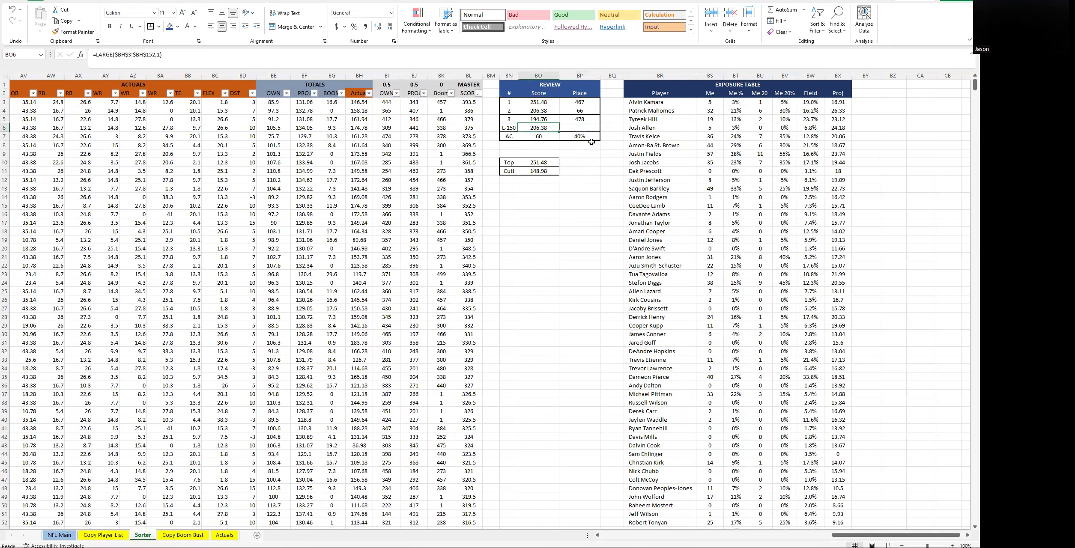
pyautogui.press('Right')
pyautogui.press('Down')
pyautogui.press('Up')
pyautogui.press('Left')
pyautogui.press('Left')
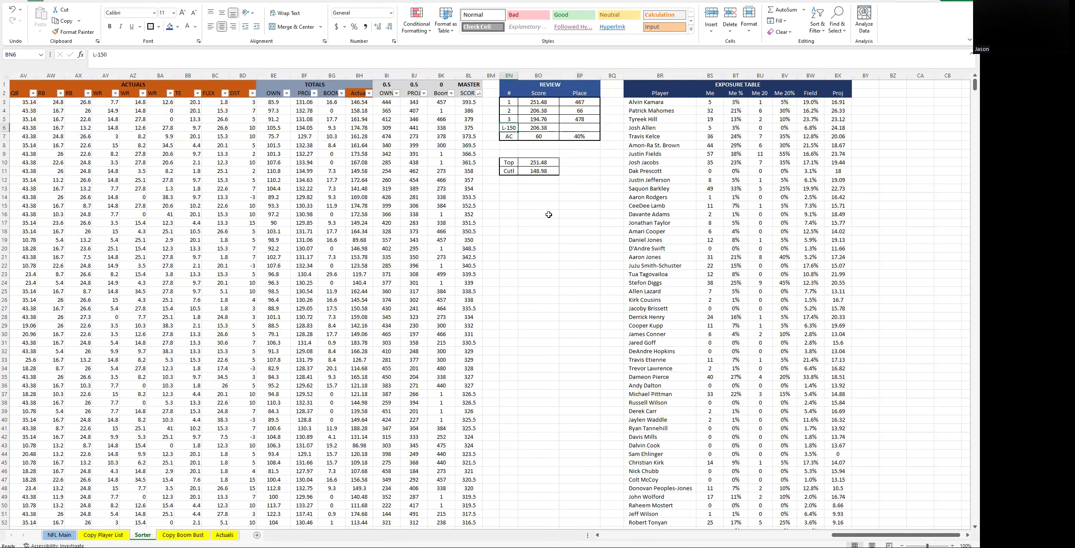
pyautogui.click(534, 127)
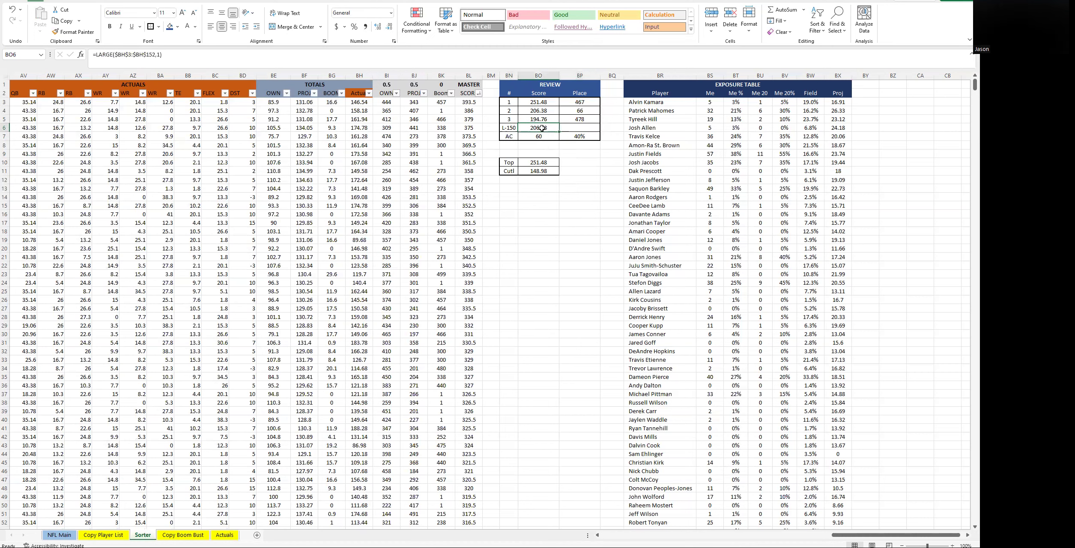
pyautogui.click(581, 137)
pyautogui.click(542, 228)
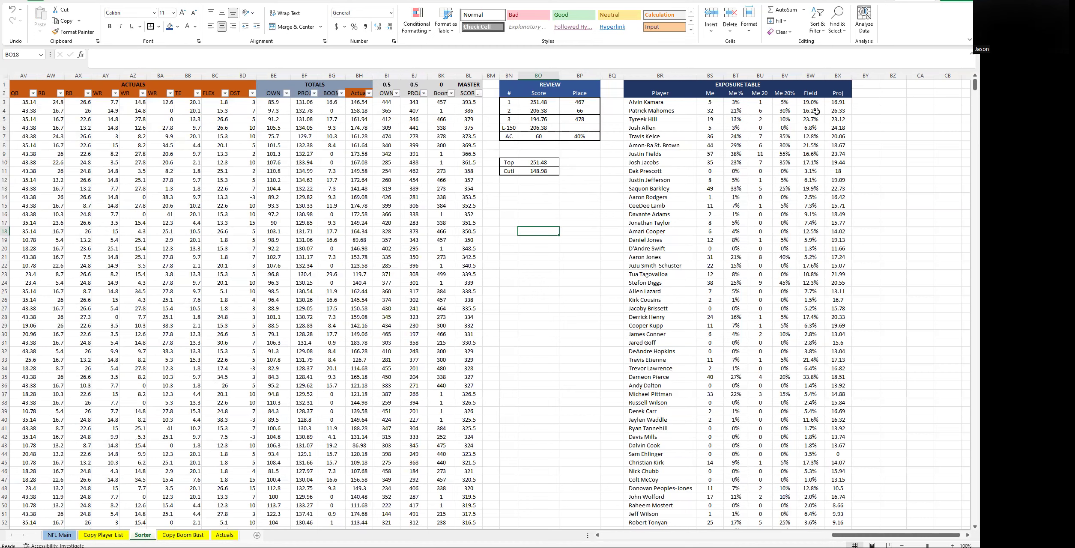
# Add an ACTUAL header in BY2 and begin BY3's formula =IF(BR3="","",INDEX(
pyautogui.click(864, 98)
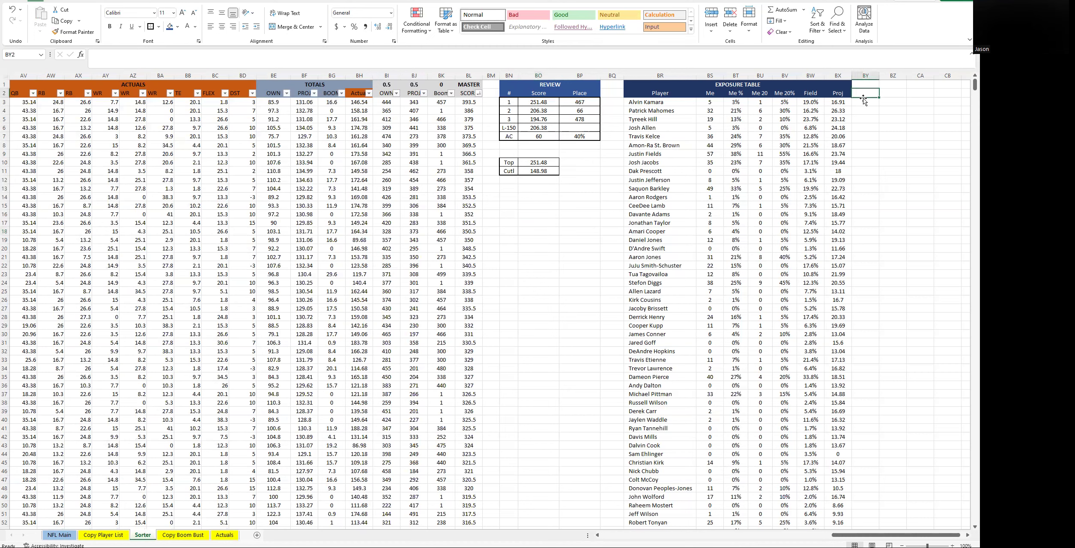
pyautogui.write('ACTUAL')
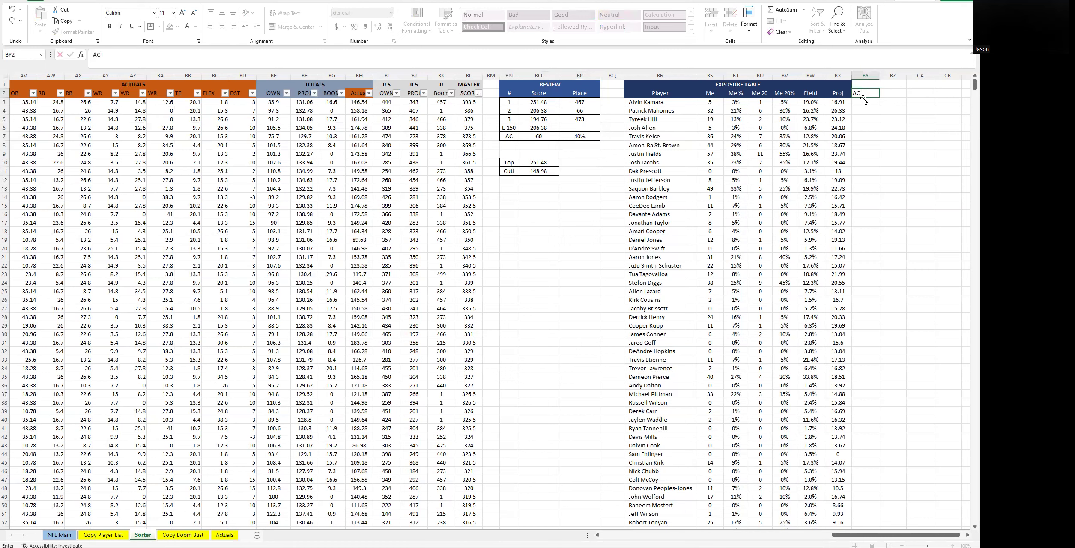
pyautogui.press('Return')
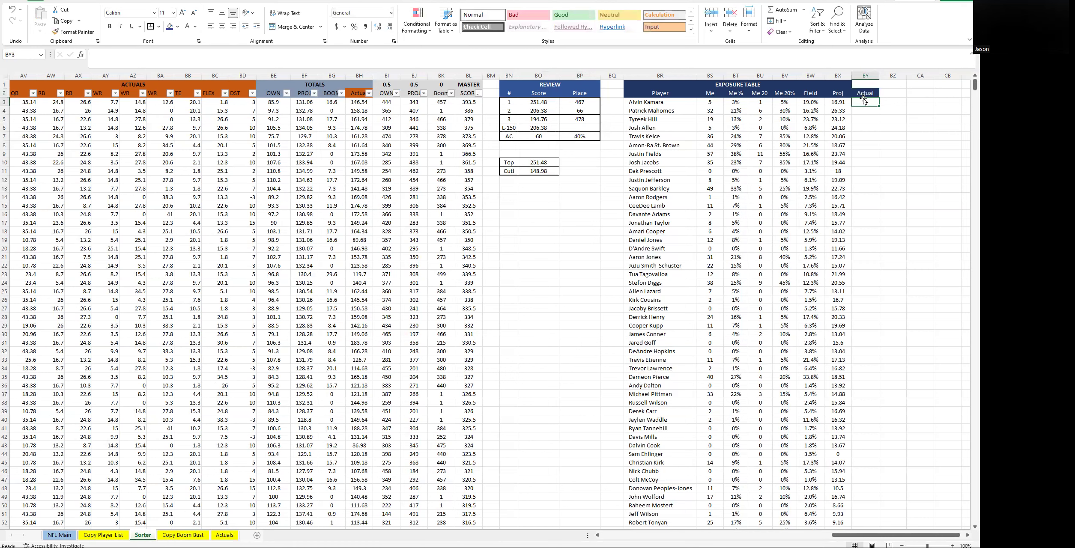
pyautogui.press('Left')
pyautogui.press('Left')
pyautogui.press('Left')
pyautogui.press('Left')
pyautogui.press('Left')
pyautogui.press('Left')
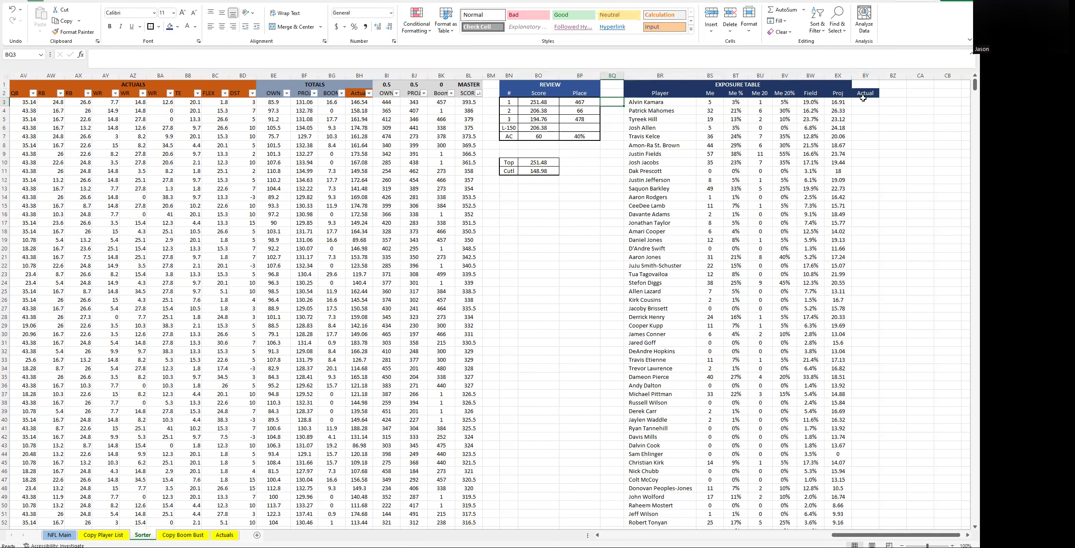
pyautogui.press('Right')
pyautogui.press('Right')
pyautogui.press('Right')
pyautogui.press('Right')
pyautogui.press('Right')
pyautogui.press('Right')
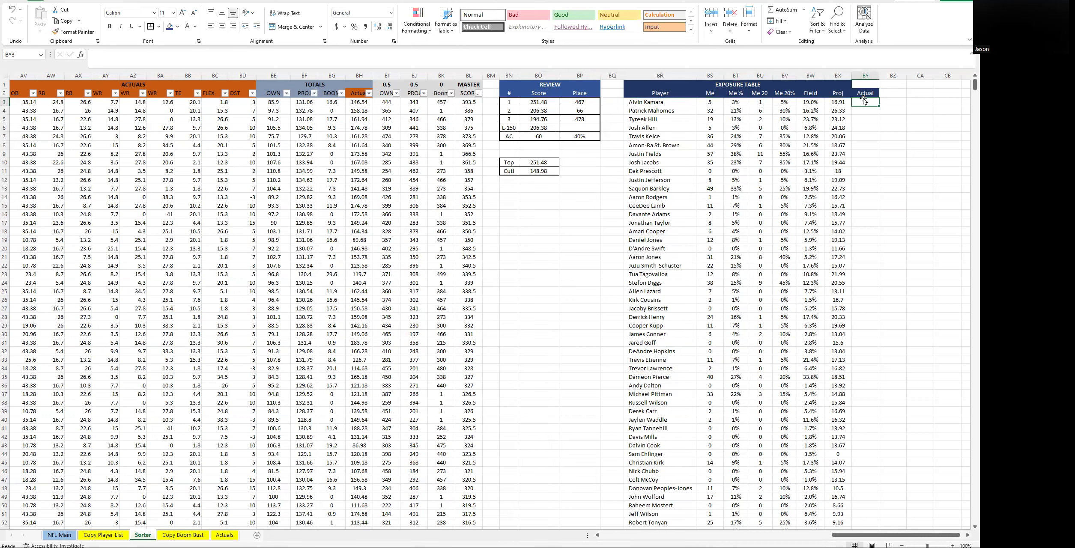
pyautogui.write('=IF(')
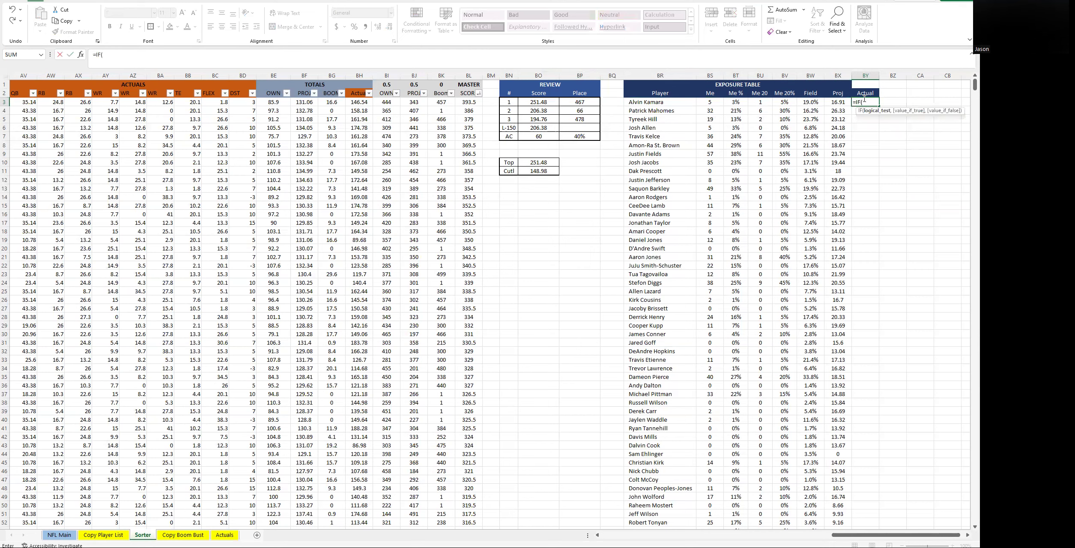
pyautogui.write('BR3')
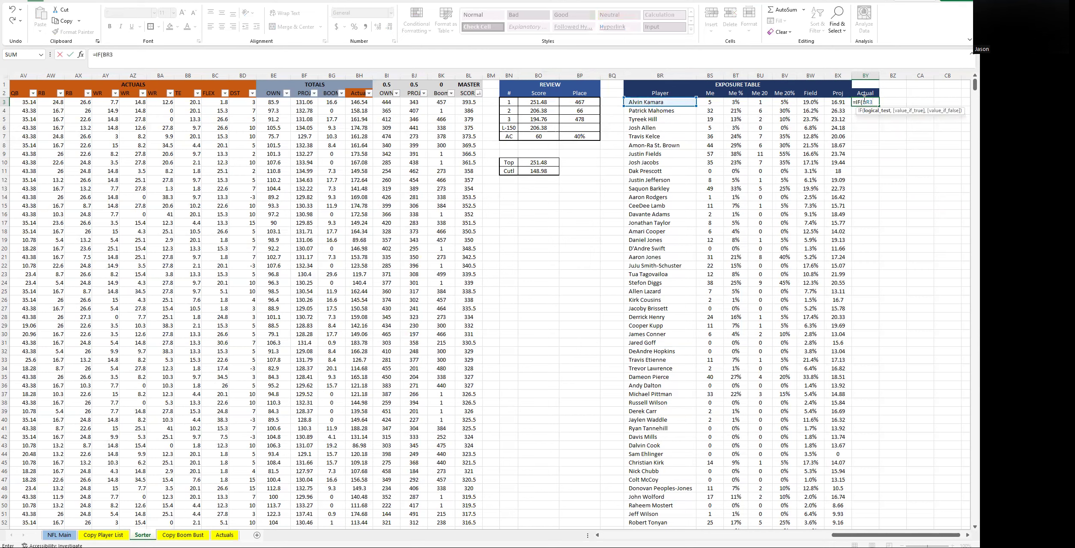
pyautogui.write('="","",INDEX(')
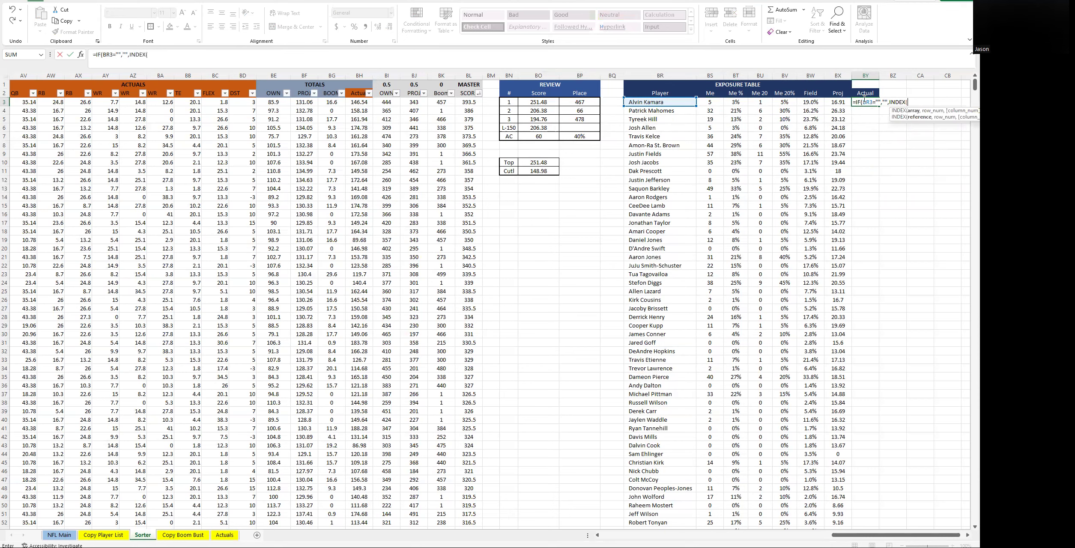
# Complete BY3 to INDEX NFL Main's Actuals column AQ, matching BR3 in column A, returning 7.5
pyautogui.click(59, 535)
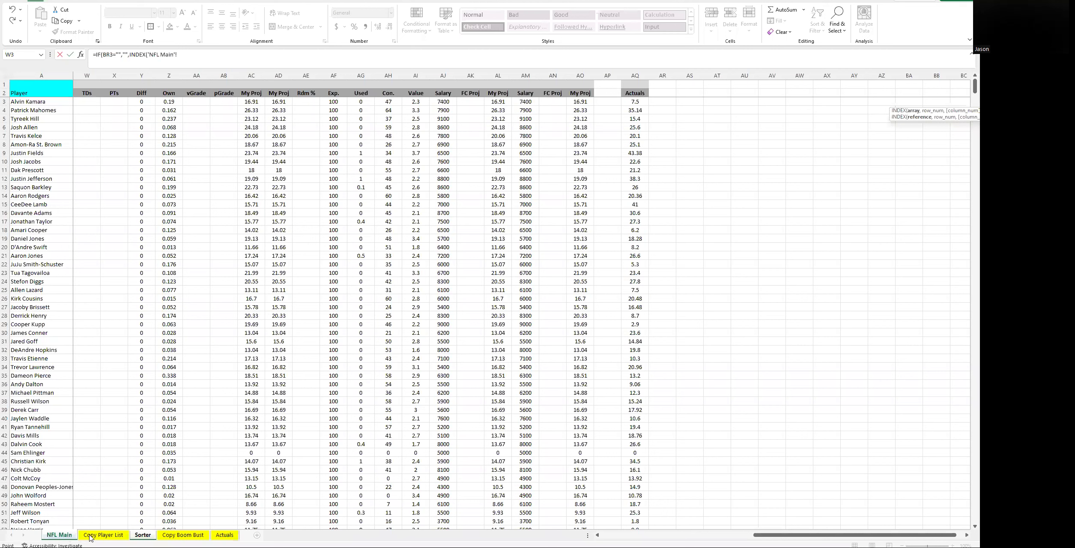
pyautogui.click(635, 75)
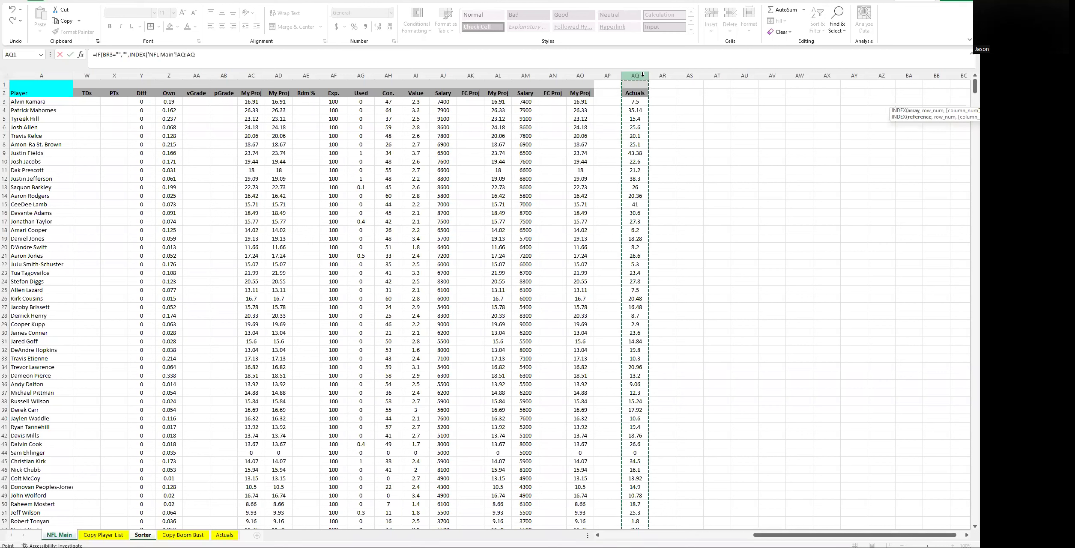
pyautogui.click(236, 55)
pyautogui.write(',MATCH(')
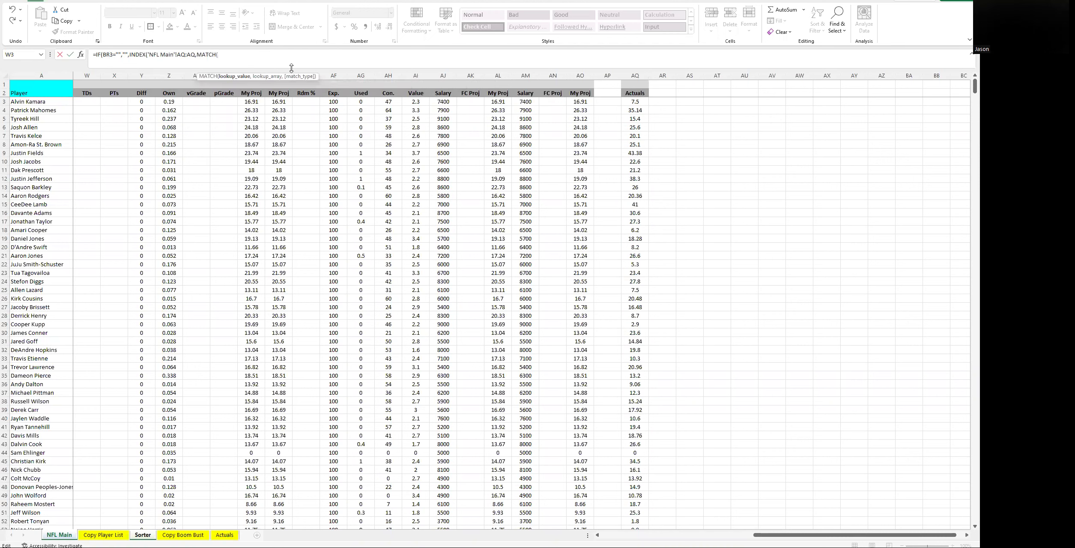
pyautogui.write('BR3,')
pyautogui.click(52, 76)
pyautogui.write(',0))')
pyautogui.press('Return')
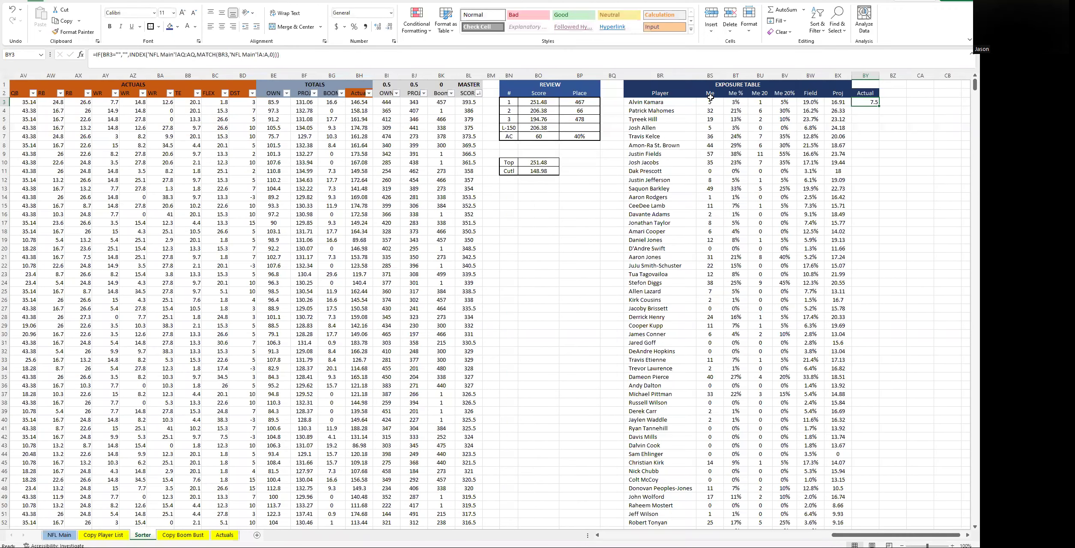
# Fill the Actual formula down all players and merge-center the EXPOSURE TABLE title across BR1:BY1
pyautogui.doubleClick(878, 105)
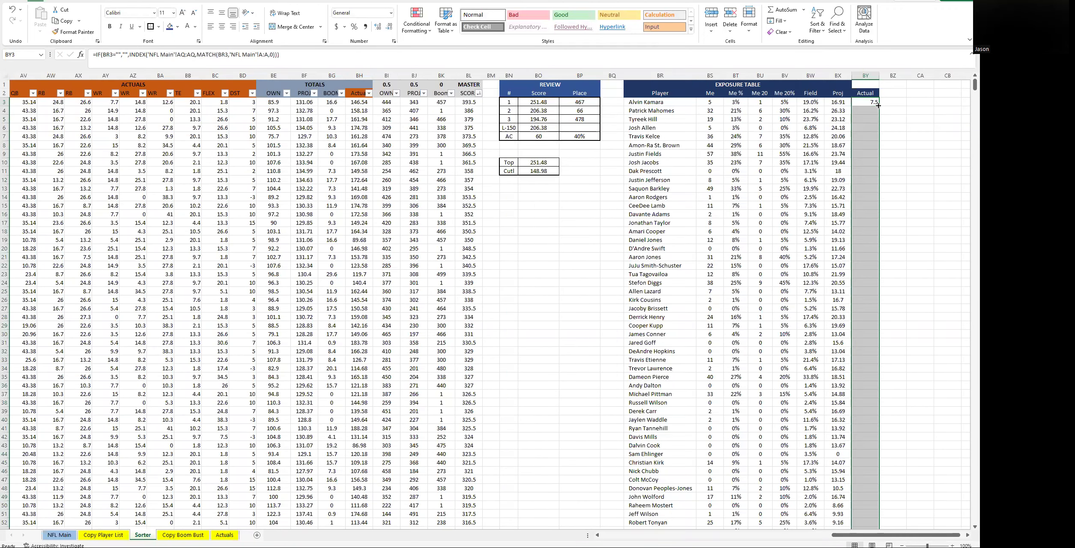
pyautogui.click(865, 82)
pyautogui.moveTo(866, 82); pyautogui.dragTo(660, 85)
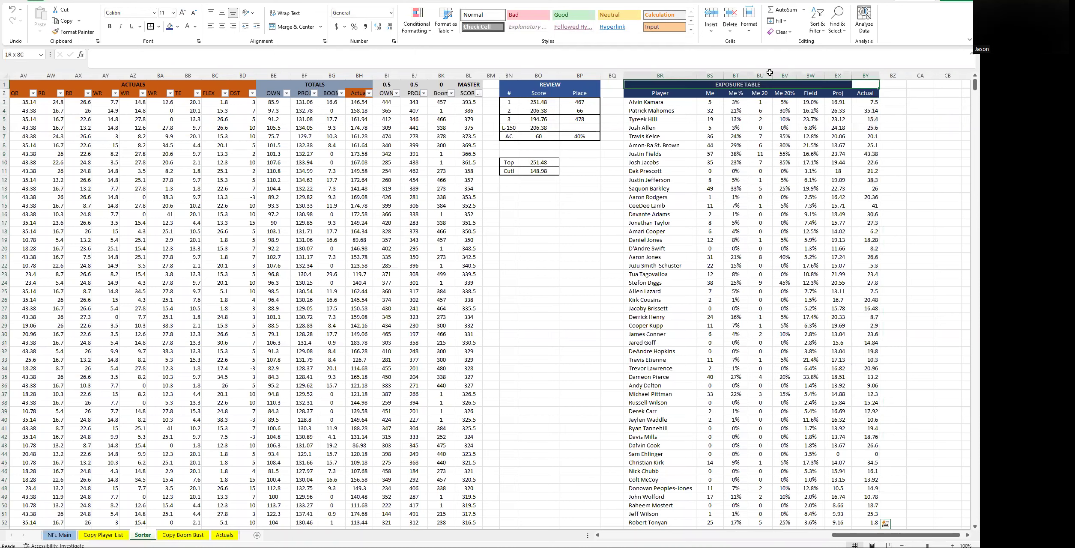
pyautogui.click(292, 27)
pyautogui.click(292, 26)
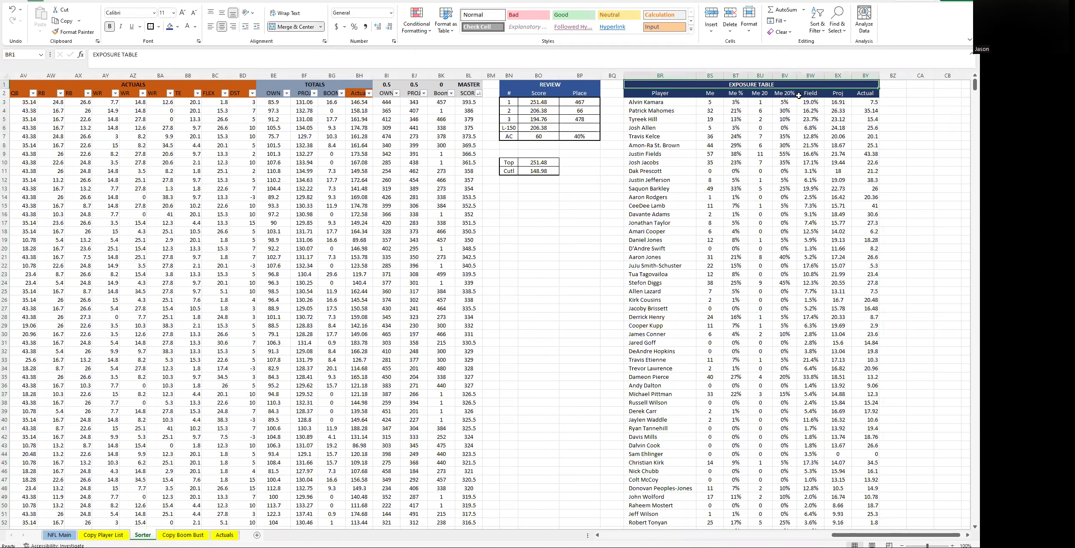
pyautogui.click(921, 145)
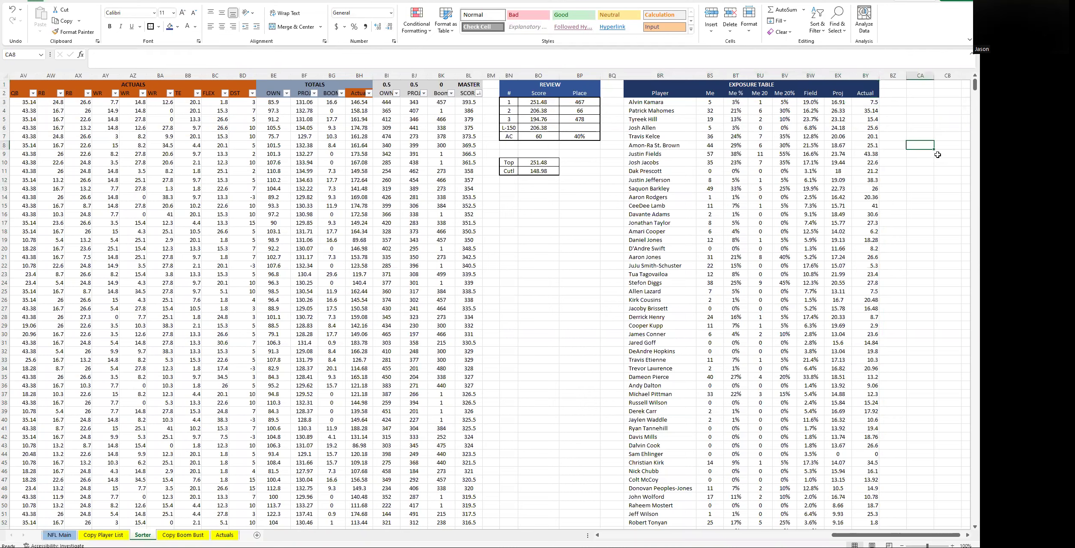
# Center the values in the Actual column BY
pyautogui.click(862, 75)
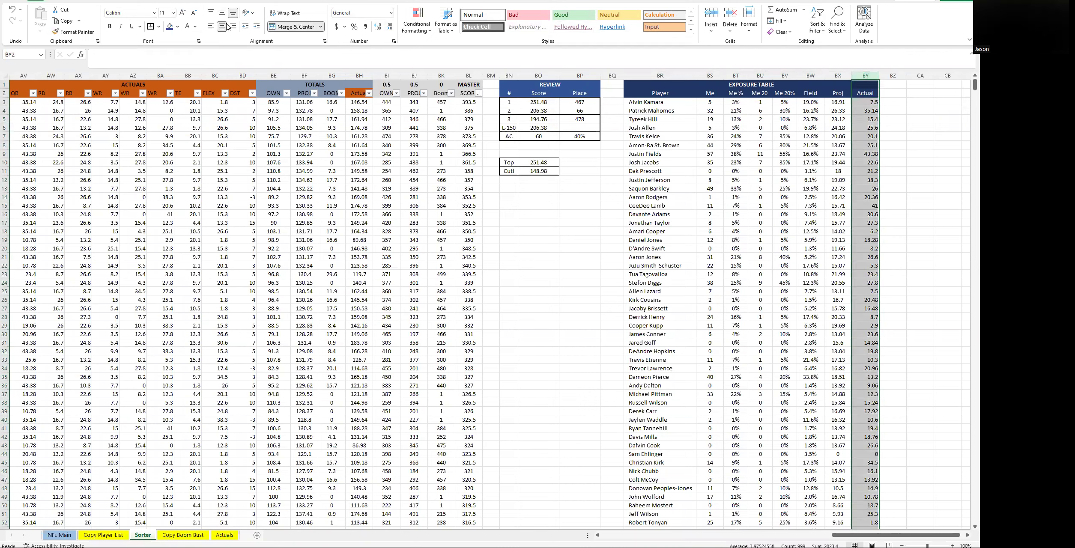
pyautogui.click(210, 26)
pyautogui.click(222, 27)
pyautogui.click(672, 102)
pyautogui.click(691, 113)
# Check the Me 20%, Me %, Me 20 and Actual formulas down the table rows
pyautogui.press('Right')
pyautogui.press('Right')
pyautogui.press('Right')
pyautogui.press('Right')
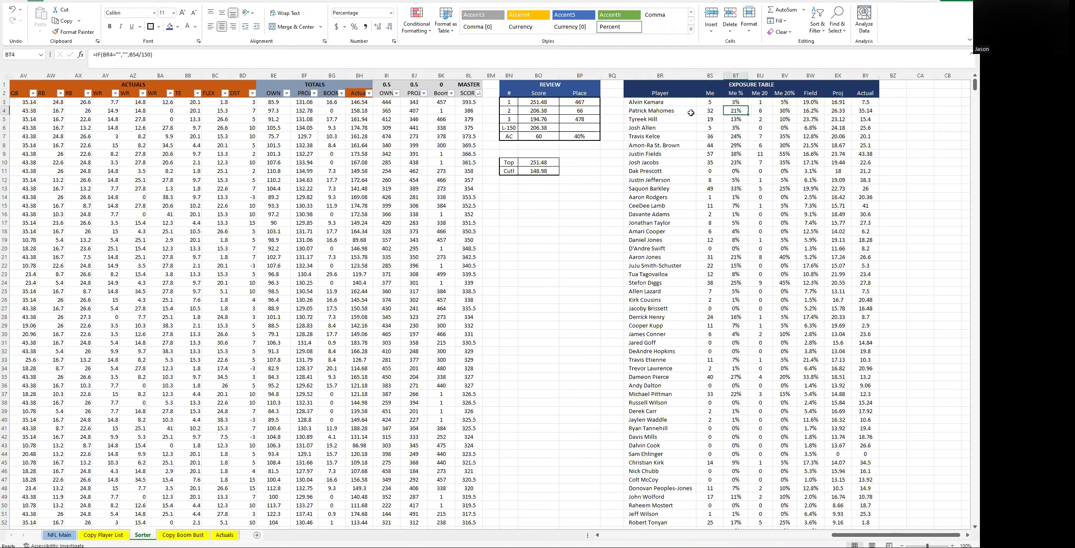
pyautogui.press('Down')
pyautogui.press('Down')
pyautogui.press('Down')
pyautogui.press('Down')
pyautogui.press('Down')
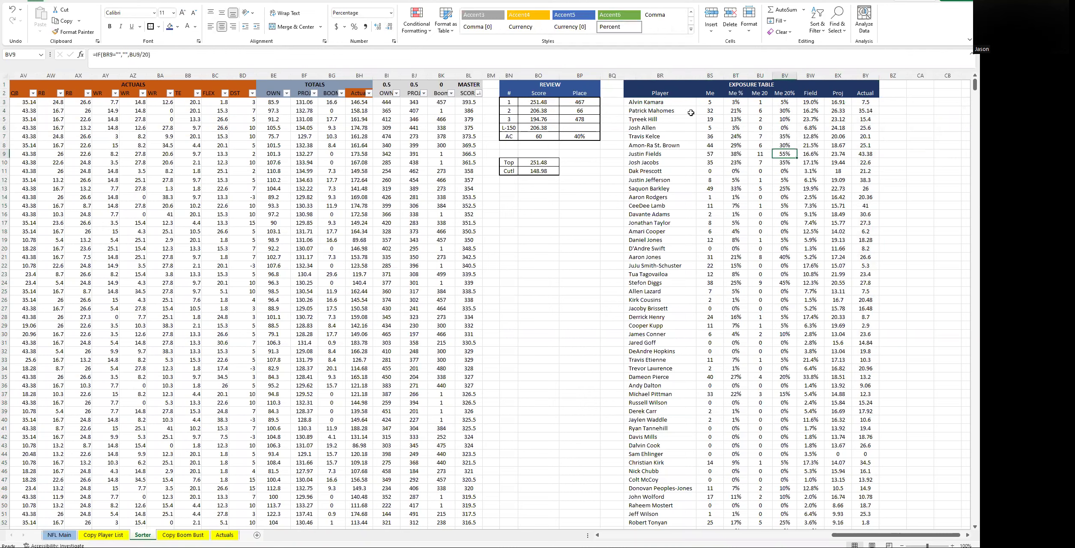
pyautogui.press('Left')
pyautogui.press('Left')
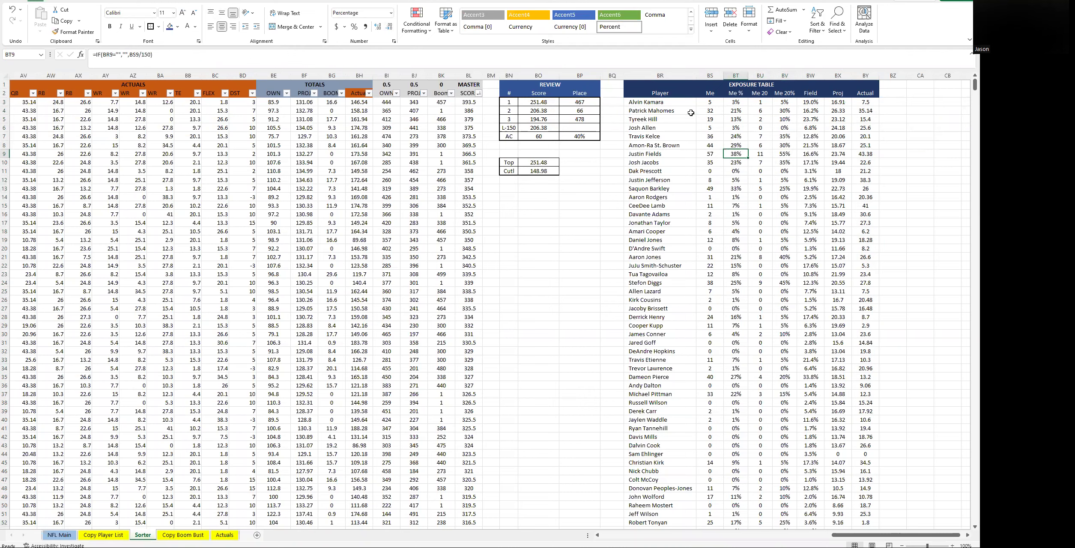
pyautogui.press('Right')
pyautogui.press('Right')
pyautogui.press('Right')
pyautogui.press('Right')
pyautogui.press('Right')
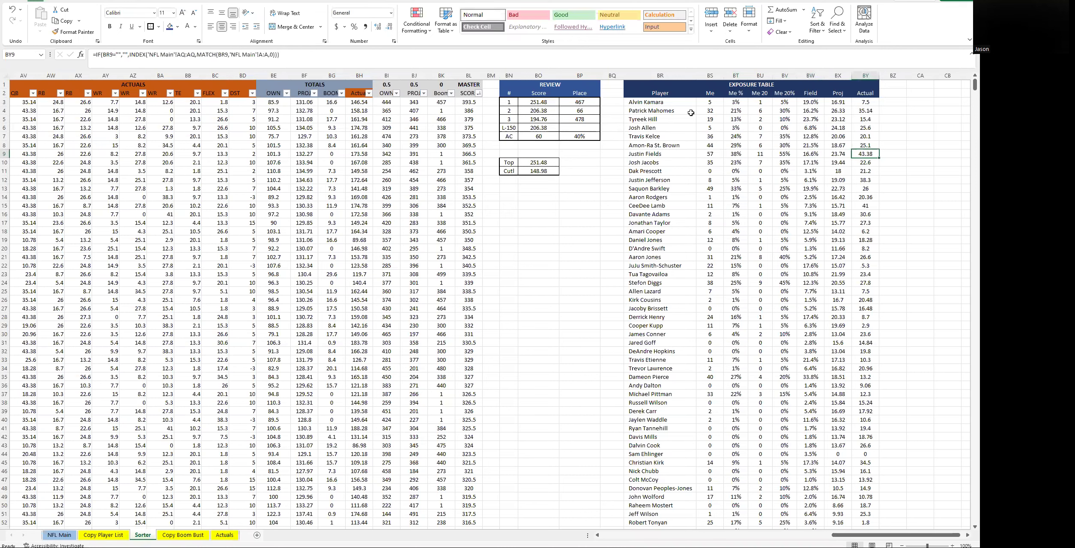
pyautogui.press('Down')
pyautogui.press('Down')
pyautogui.press('Down')
pyautogui.press('Down')
pyautogui.press('Down')
pyautogui.press('Down')
pyautogui.press('Down')
pyautogui.press('Down')
pyautogui.press('Down')
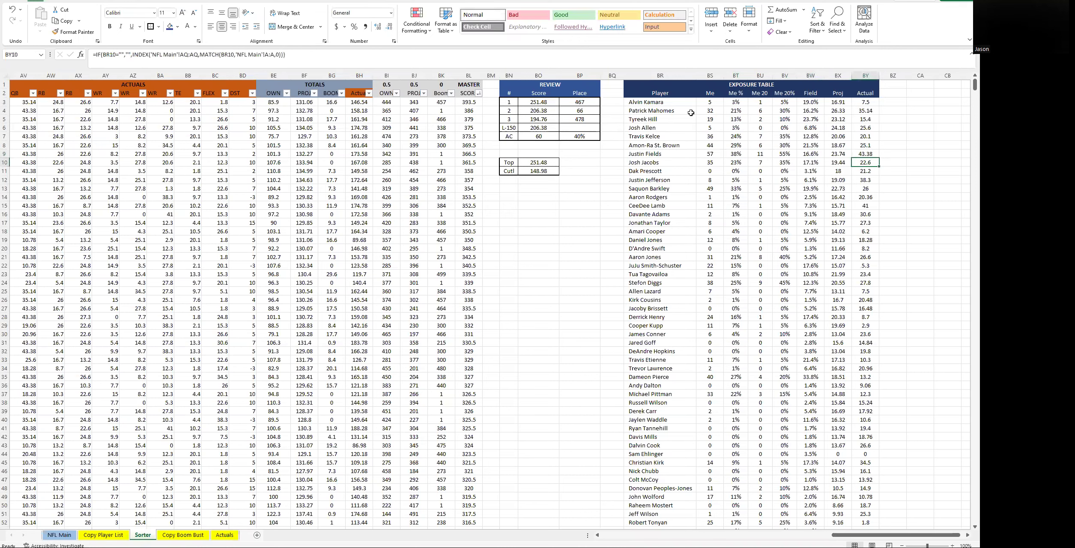
pyautogui.press('Left')
pyautogui.press('Left')
pyautogui.press('Left')
pyautogui.press('Left')
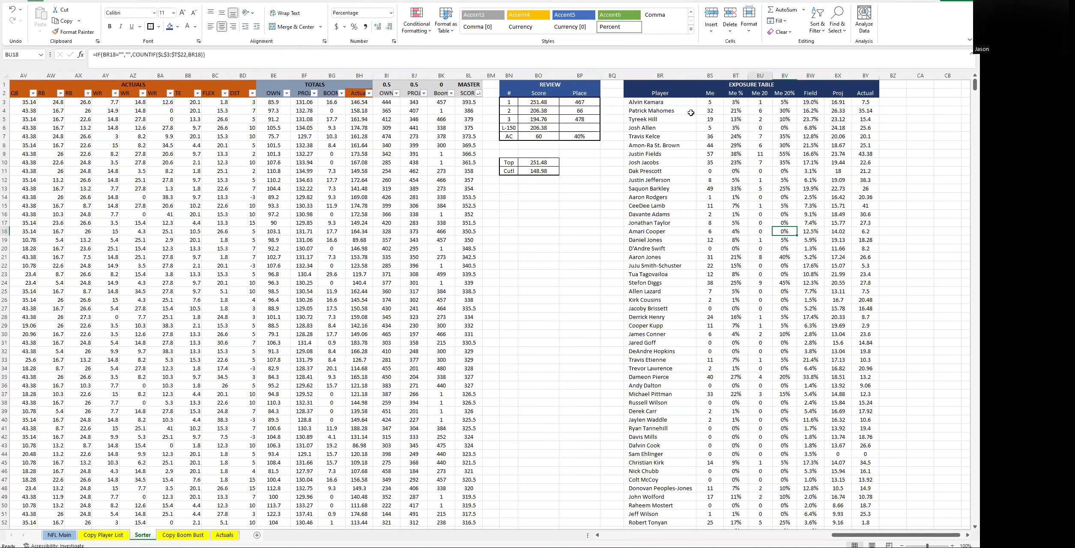
pyautogui.press('Right')
pyautogui.press('Right')
pyautogui.press('Right')
pyautogui.press('Right')
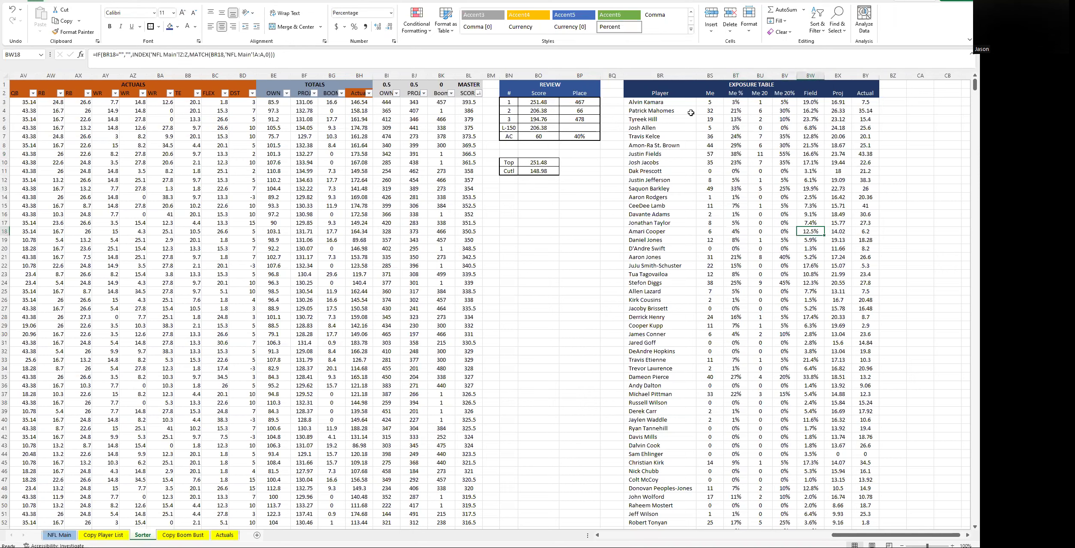
pyautogui.press('Down')
pyautogui.press('Down')
pyautogui.press('Down')
pyautogui.press('Down')
pyautogui.press('Down')
pyautogui.press('Down')
pyautogui.press('Down')
pyautogui.press('Down')
pyautogui.press('Down')
# Select a cell inside the EXPOSURE TABLE and bring up the Format as Table style gallery
pyautogui.moveTo(648, 104); pyautogui.dragTo(871, 103)
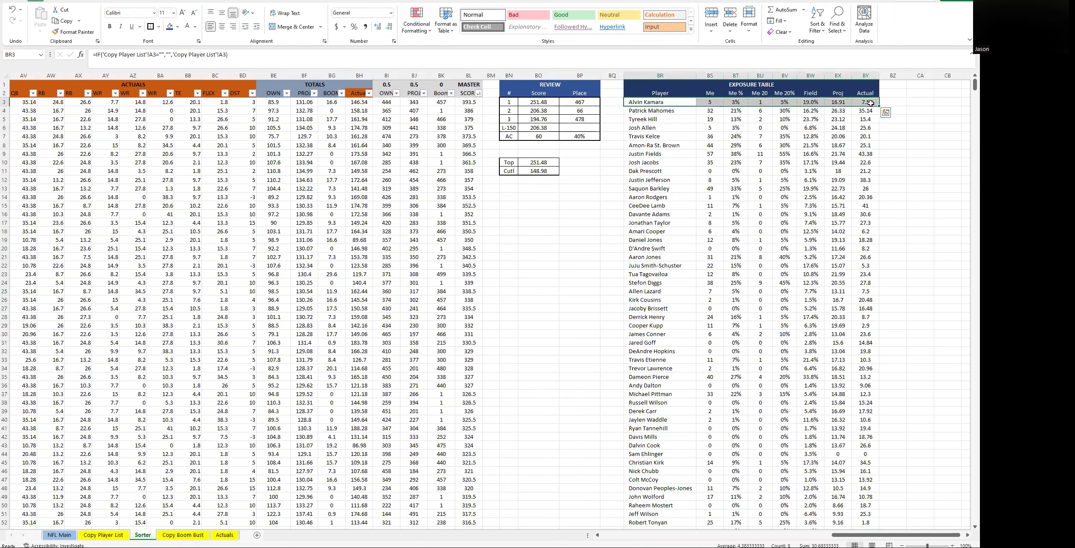
pyautogui.click(885, 113)
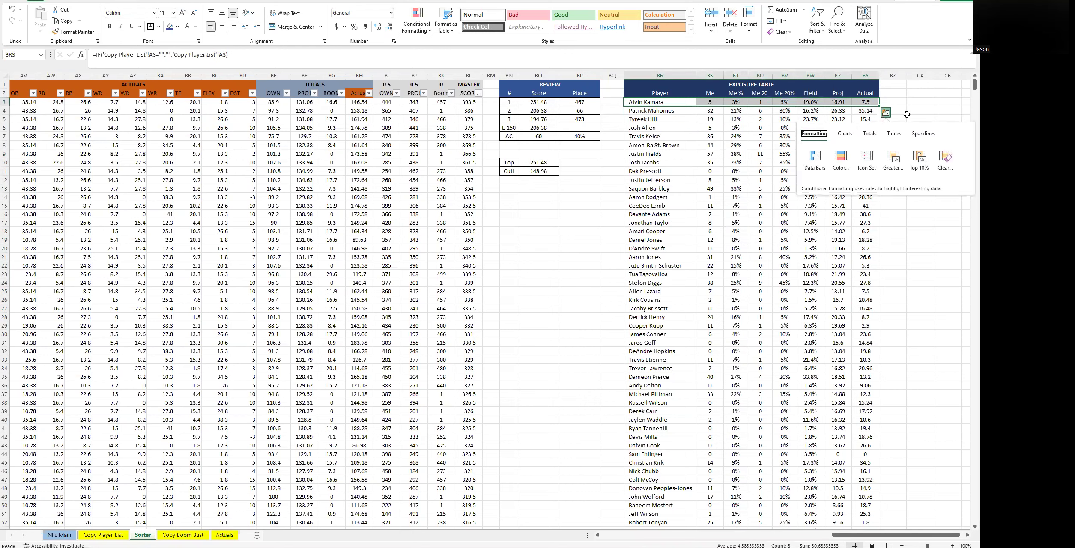
pyautogui.click(920, 102)
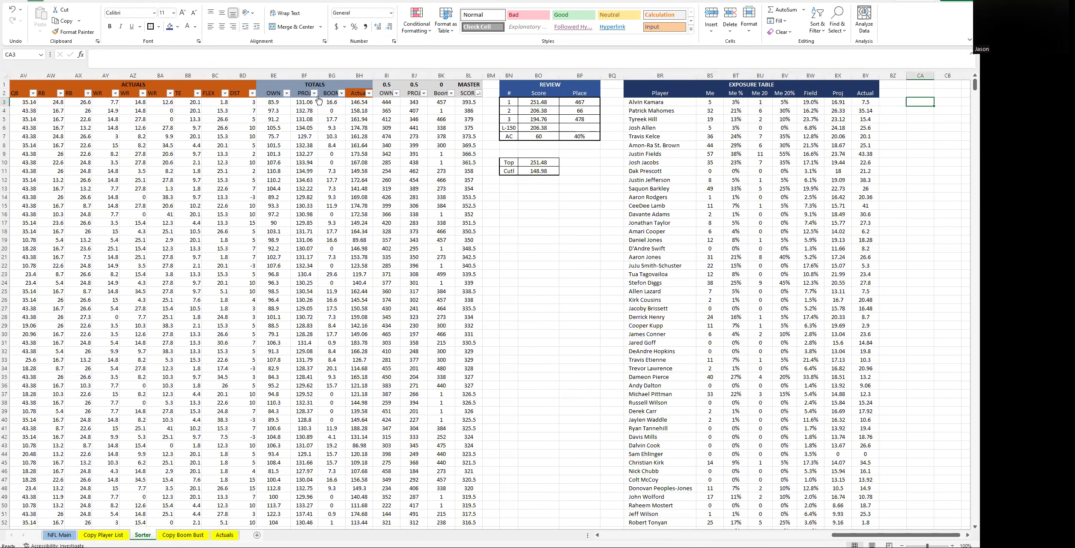
pyautogui.moveTo(662, 95); pyautogui.dragTo(865, 93)
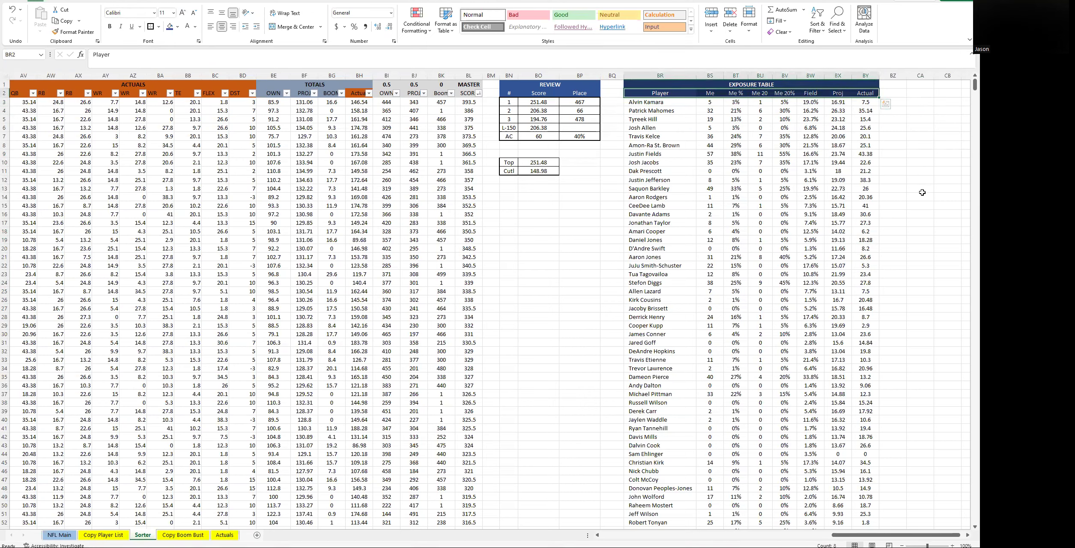
pyautogui.hotkey('ctrl', 'shift', 'l')
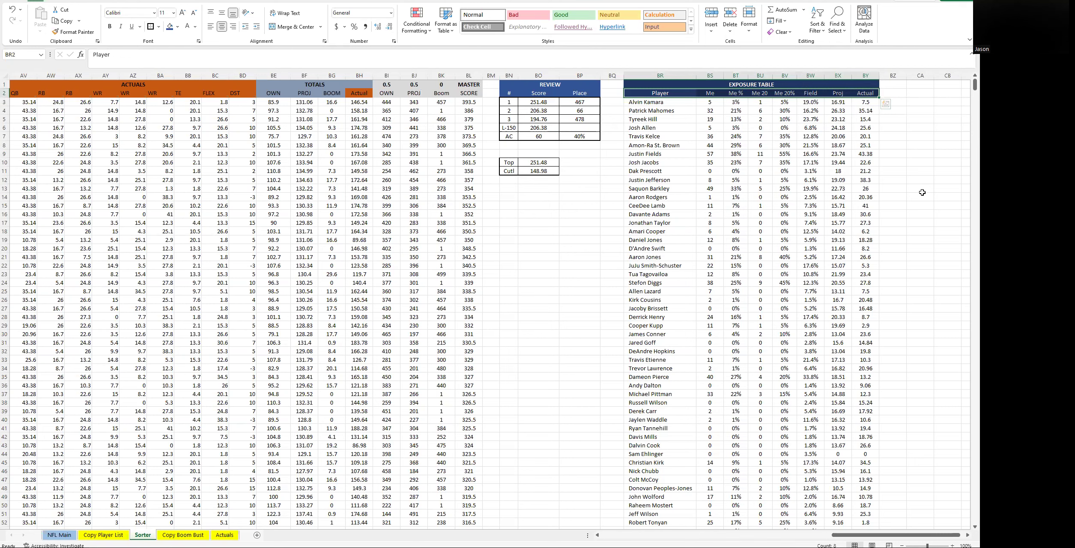
pyautogui.hotkey('ctrl', 'shift', 'l')
pyautogui.click(574, 232)
pyautogui.moveTo(664, 92)
pyautogui.mouseDown()
pyautogui.moveTo(863, 99)
pyautogui.moveTo(661, 96)
pyautogui.mouseUp()
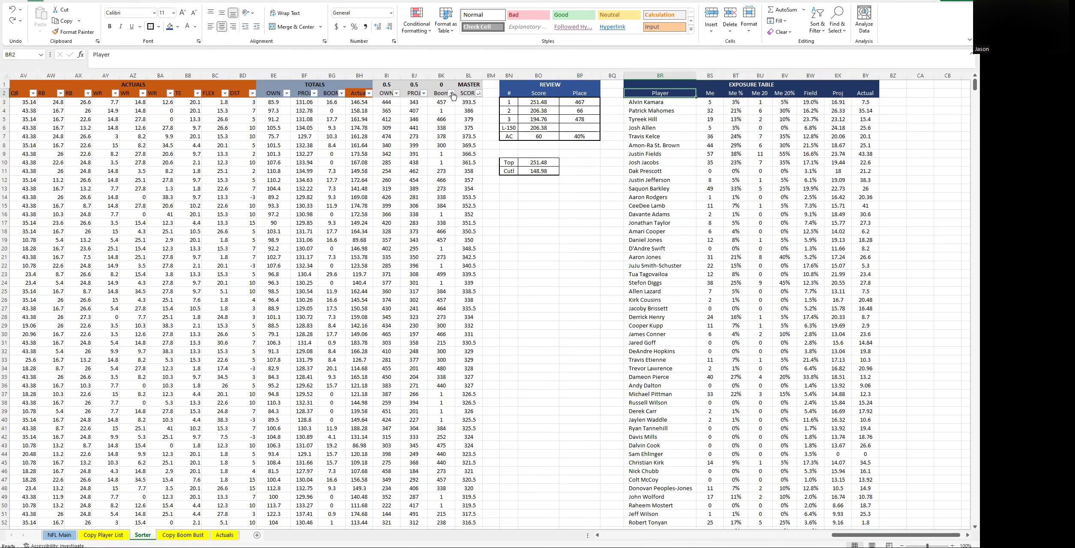
pyautogui.click(735, 145)
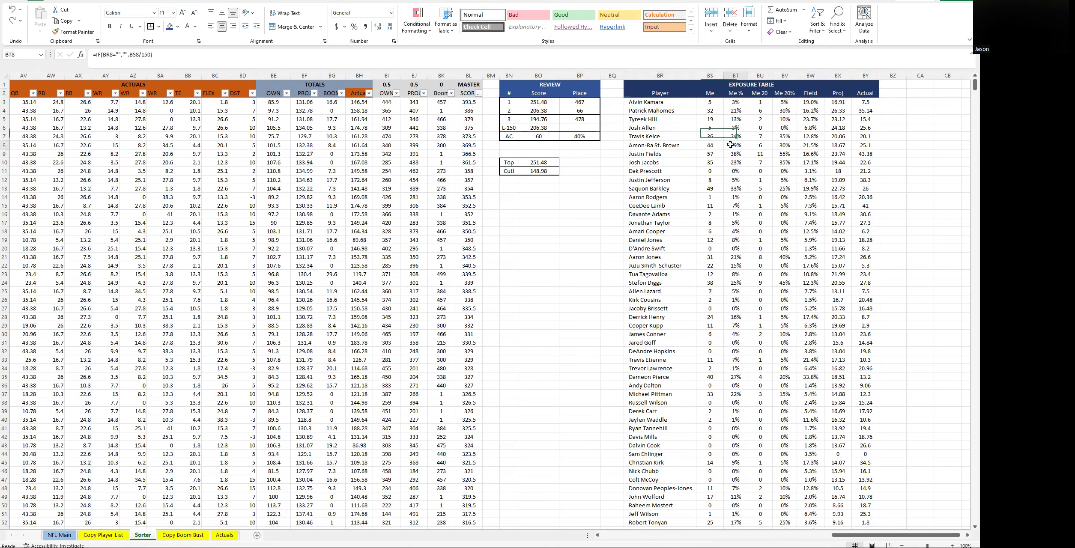
pyautogui.click(690, 119)
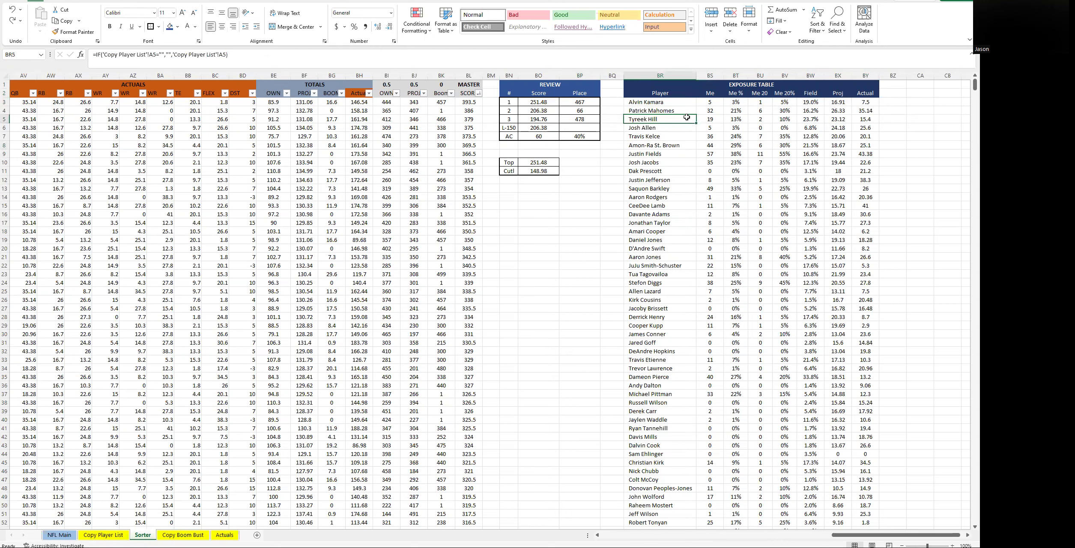
pyautogui.click(448, 28)
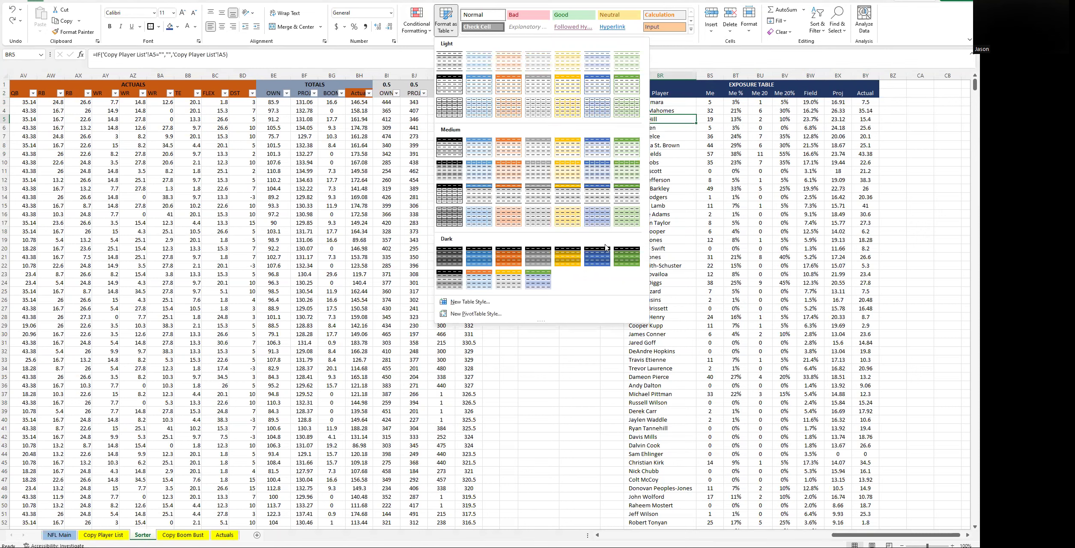
# Cancel the table creation that picked up the wrong range
pyautogui.press('Escape')
pyautogui.hotkey('ctrl', 't')
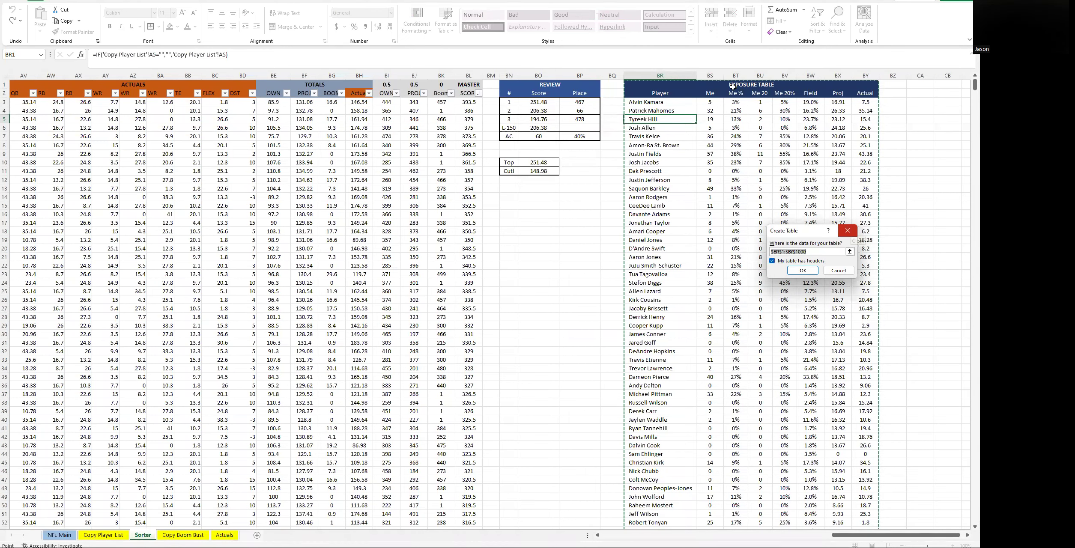
pyautogui.press('Escape')
# Format BR2:BY1000 with its headers as a table in a dark blue style
pyautogui.click(656, 93)
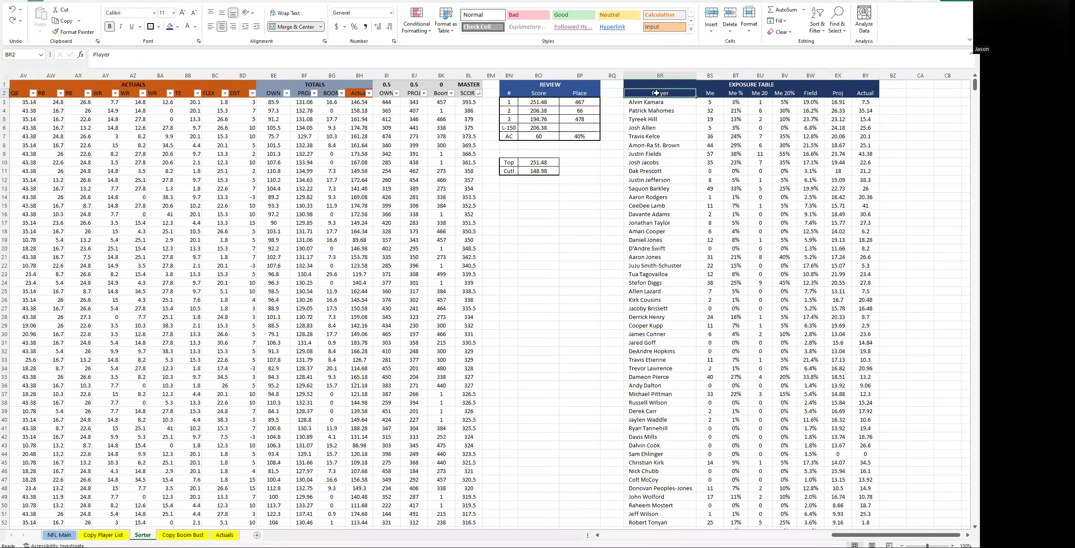
pyautogui.moveTo(838, 96); pyautogui.dragTo(855, 96)
pyautogui.hotkey('ctrl', 'shift', 'Down')
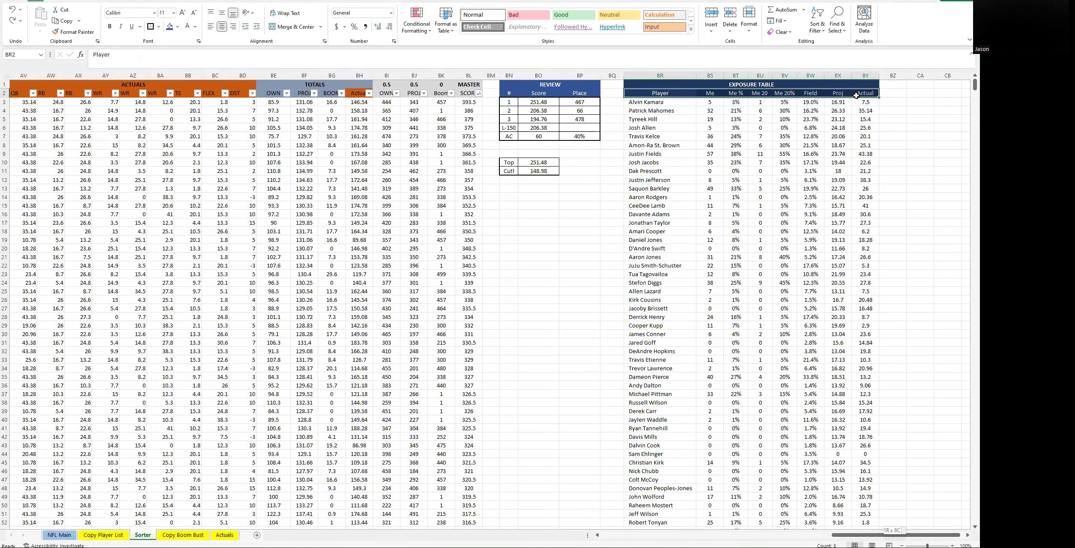
pyautogui.click(441, 26)
pyautogui.click(597, 257)
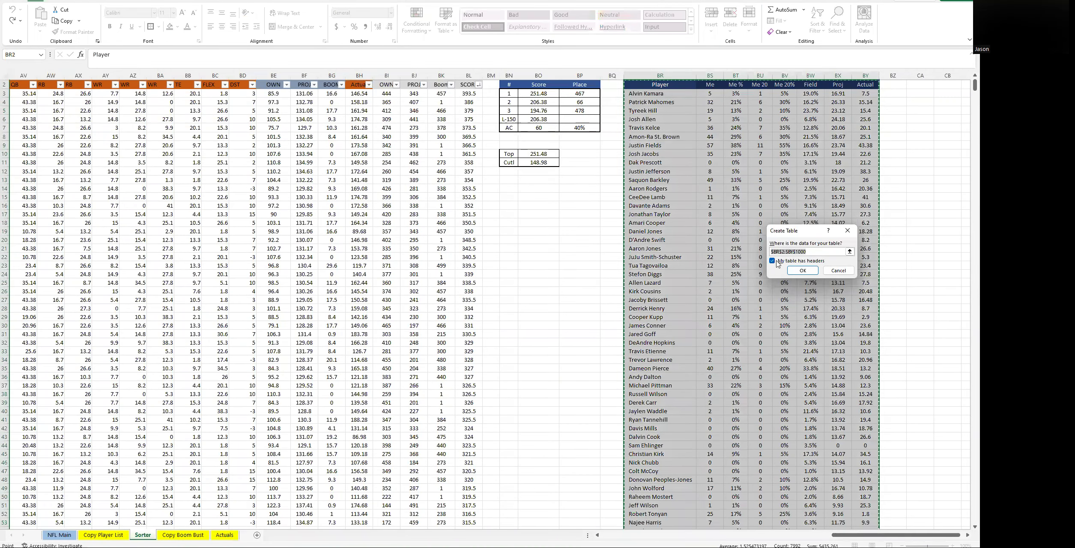
pyautogui.click(803, 270)
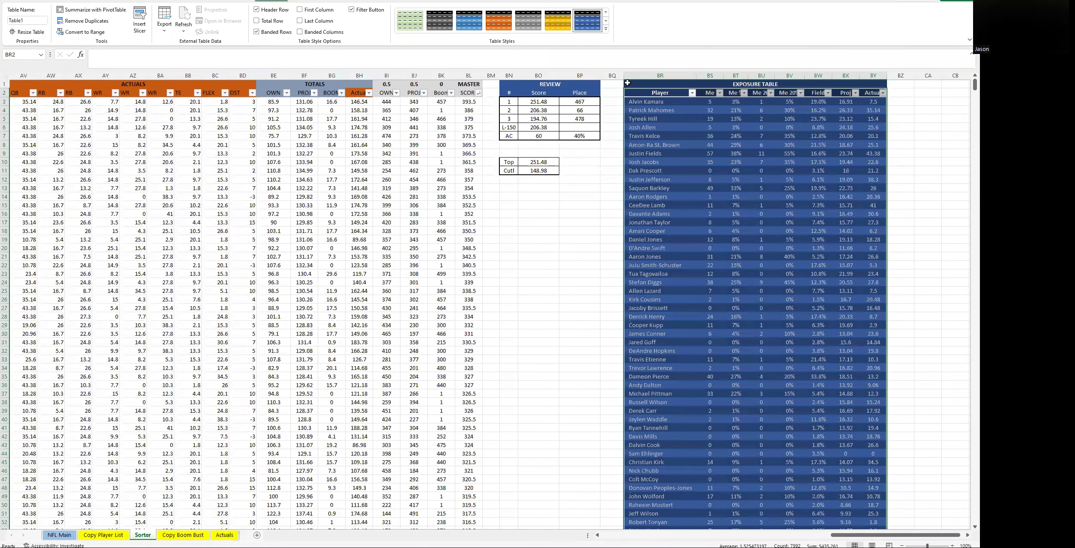
pyautogui.click(710, 136)
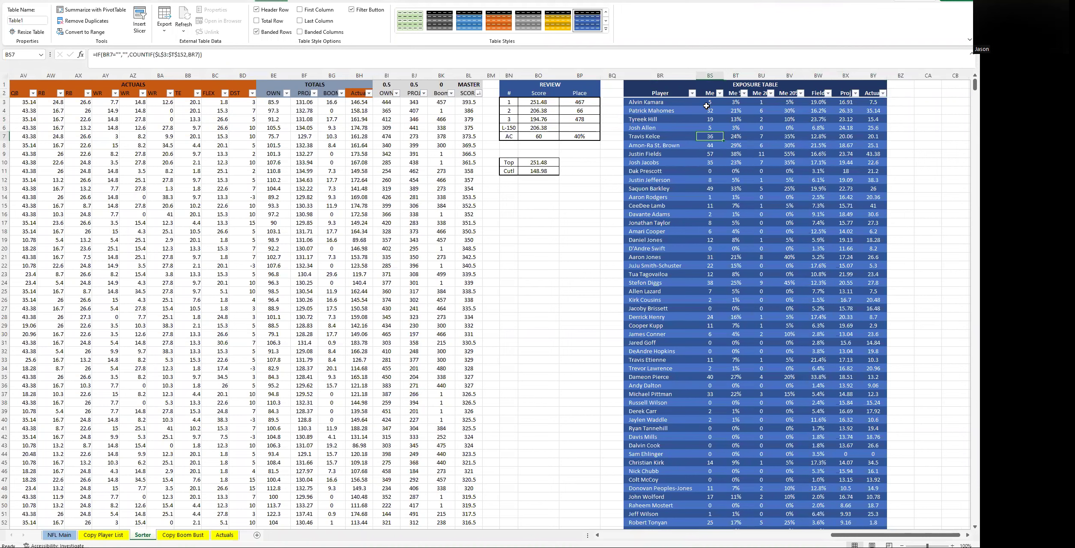
pyautogui.click(745, 95)
pyautogui.click(712, 112)
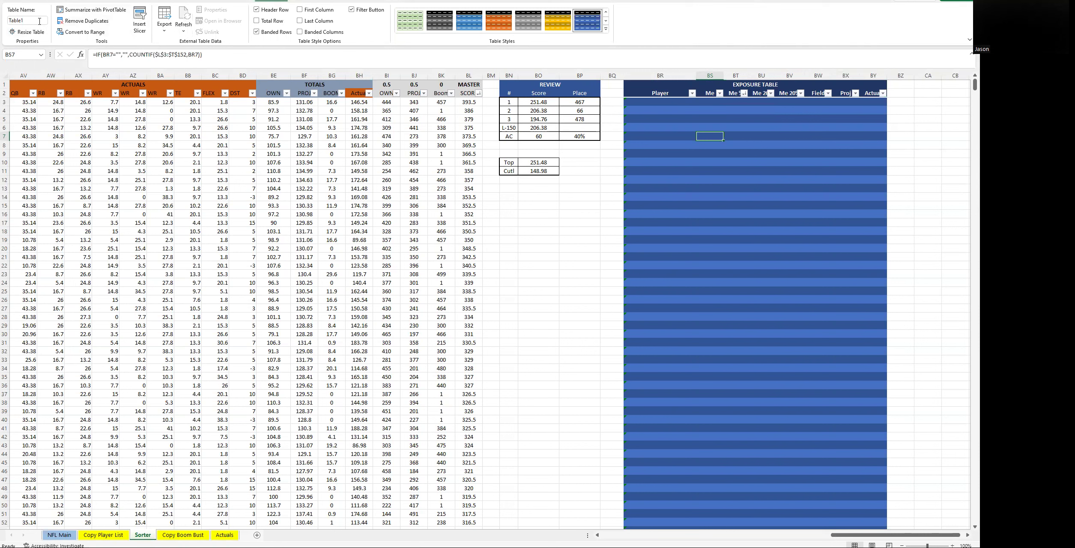
pyautogui.click(583, 215)
pyautogui.hotkey('ctrl', 'z')
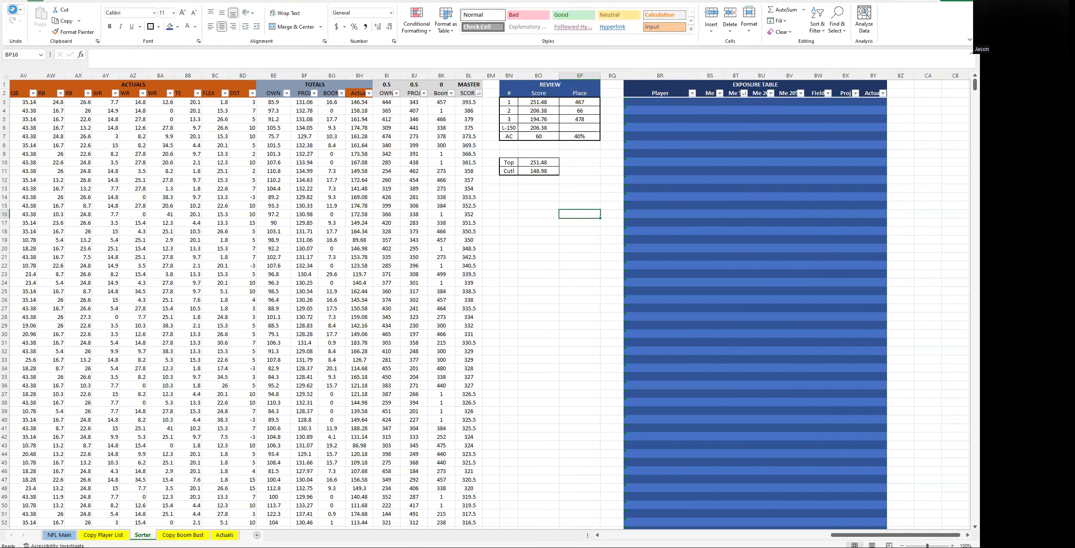
pyautogui.click(733, 102)
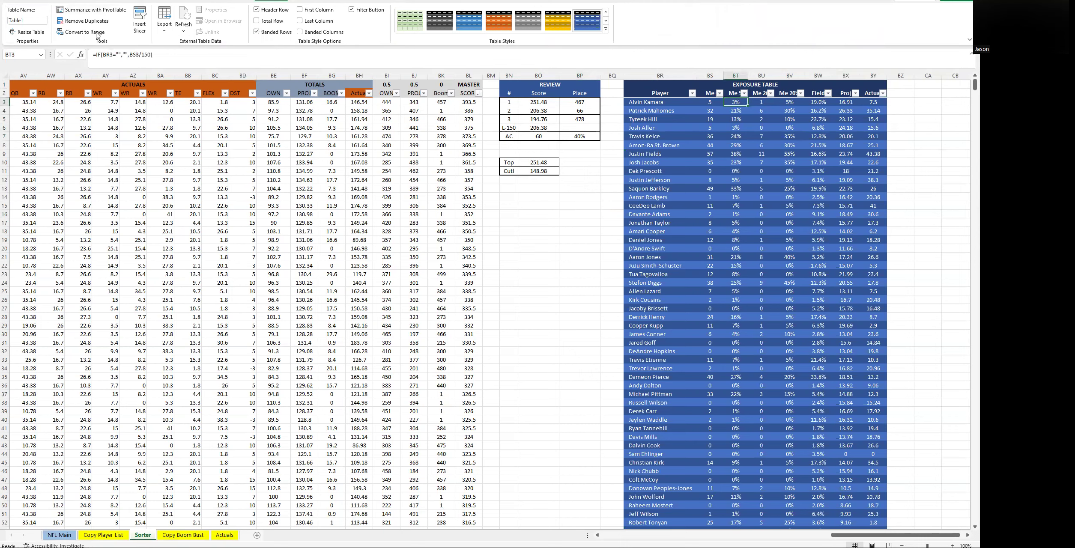
pyautogui.click(612, 205)
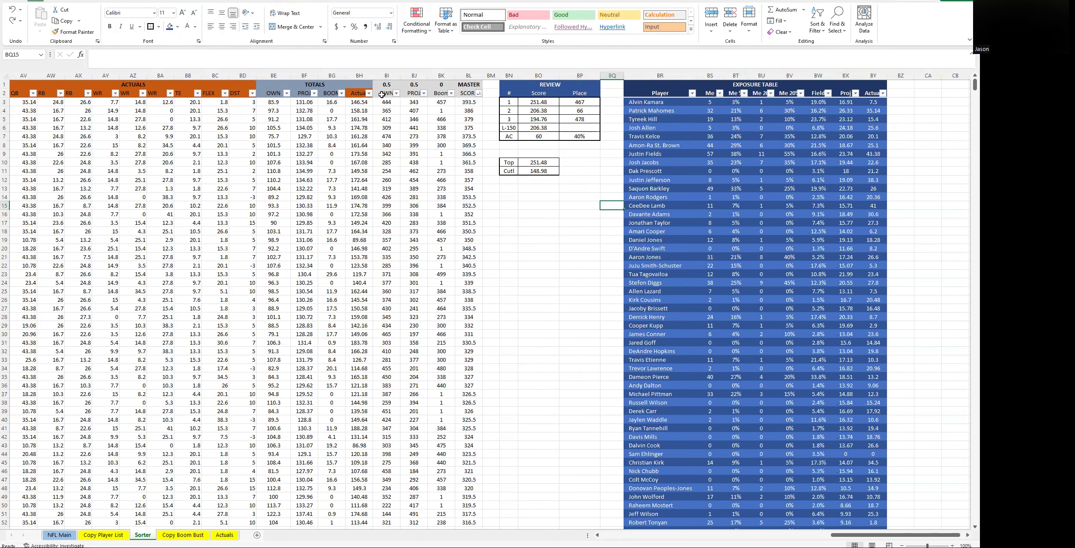
pyautogui.click(712, 108)
pyautogui.click(737, 103)
pyautogui.hotkey('ctrl', 'a')
pyautogui.hotkey('ctrl', 'a')
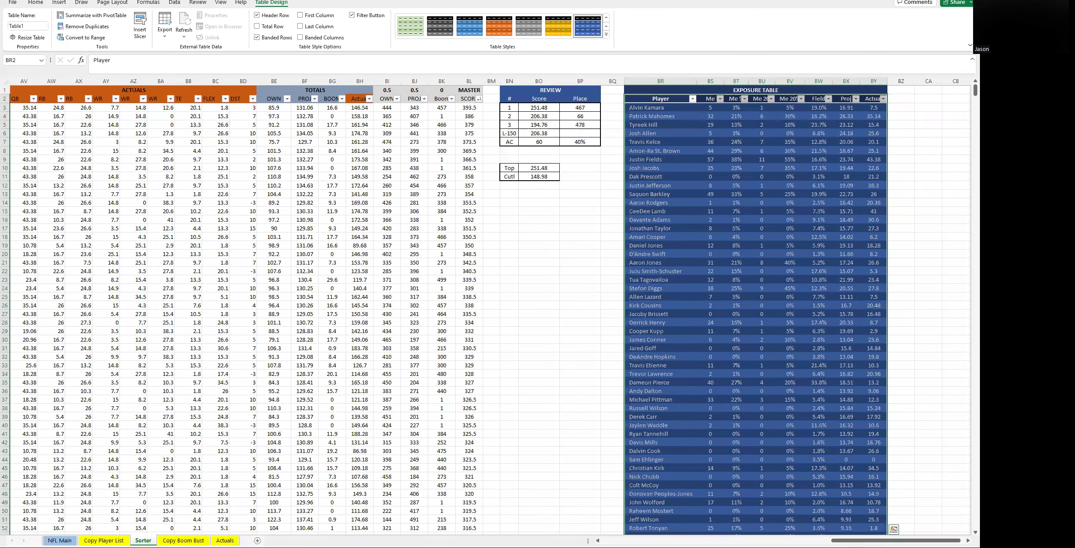
# Change BT3's formula to =IF(BR3="",0,BS3/150) and fill it down the exposure column
pyautogui.click(32, 3)
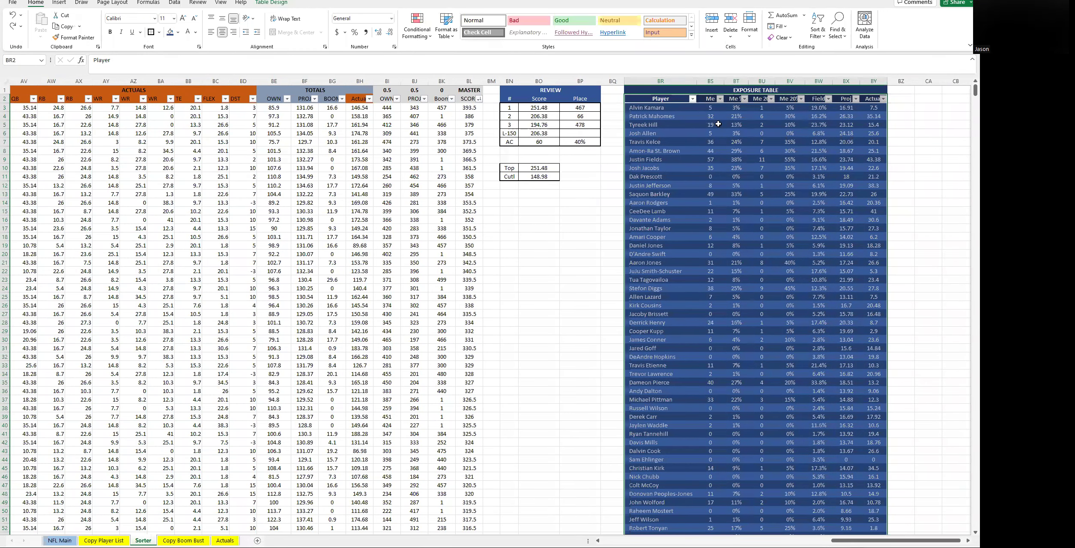
pyautogui.click(719, 151)
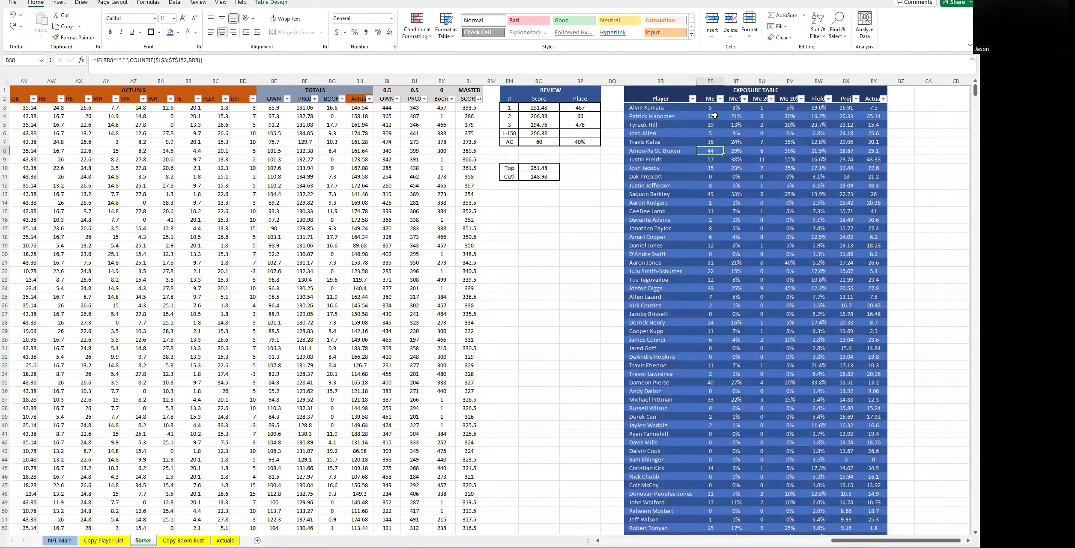
pyautogui.click(740, 107)
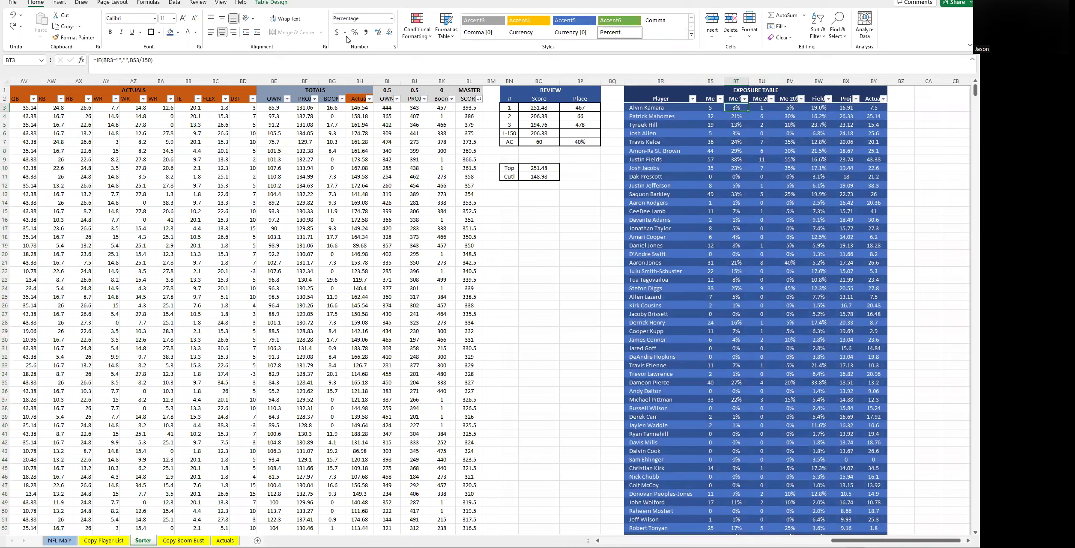
pyautogui.click(130, 60)
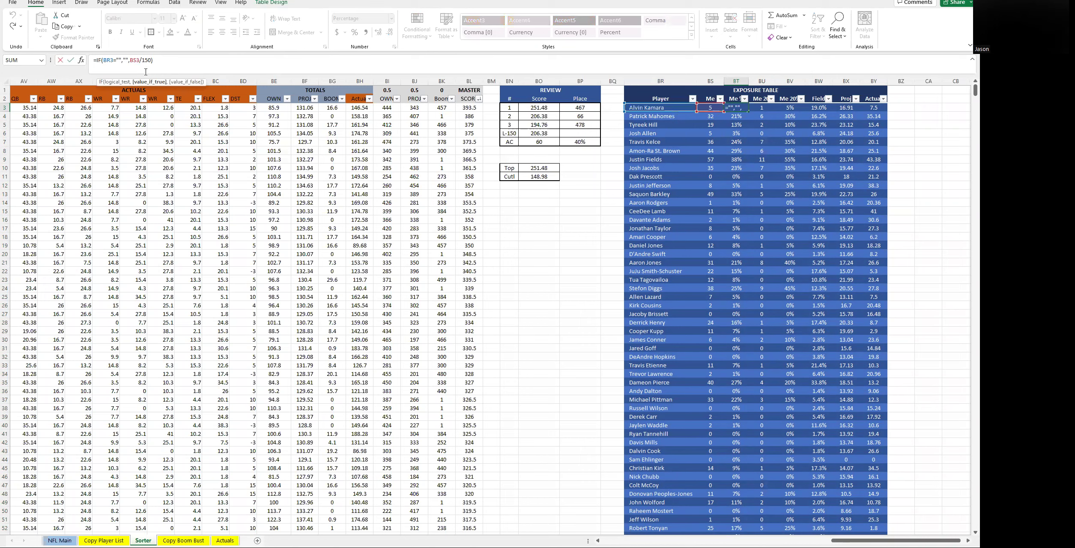
pyautogui.press('BackSpace')
pyautogui.press('BackSpace')
pyautogui.write('0')
pyautogui.press('Return')
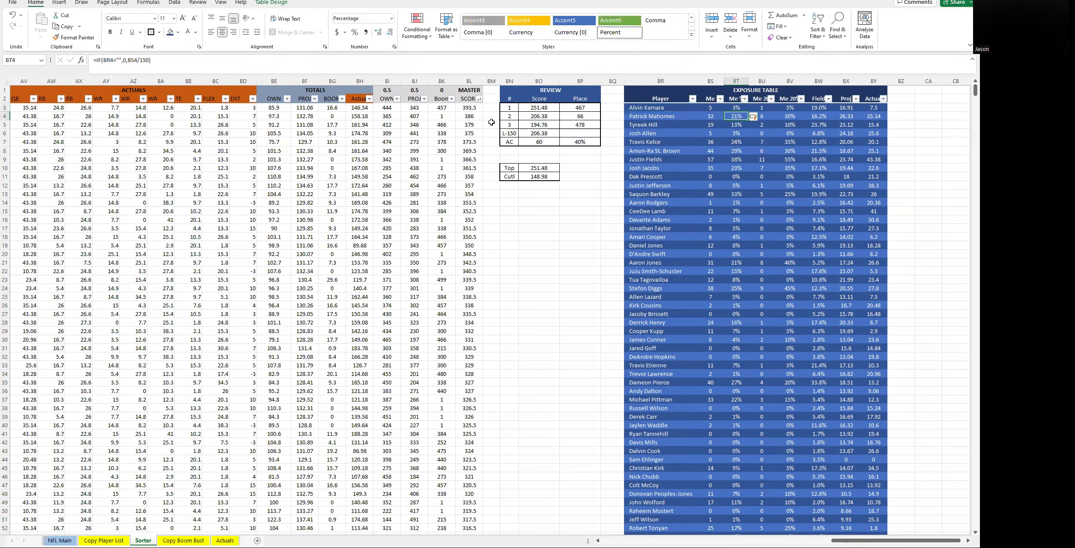
pyautogui.click(739, 108)
pyautogui.doubleClick(748, 112)
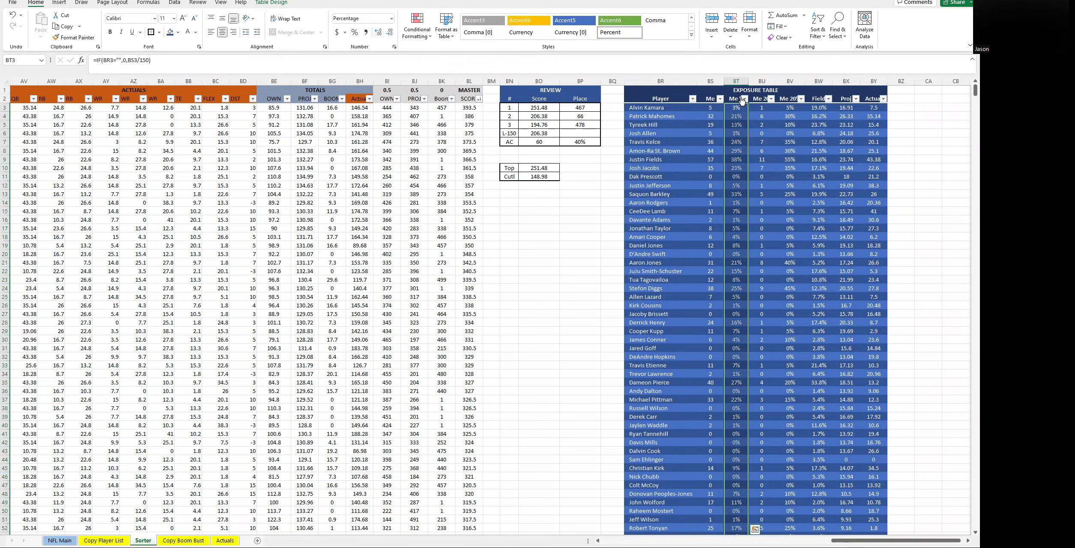
# Sort the exposure table largest to smallest by exposure, bringing Justin Fields to the top
pyautogui.click(744, 99)
pyautogui.click(685, 122)
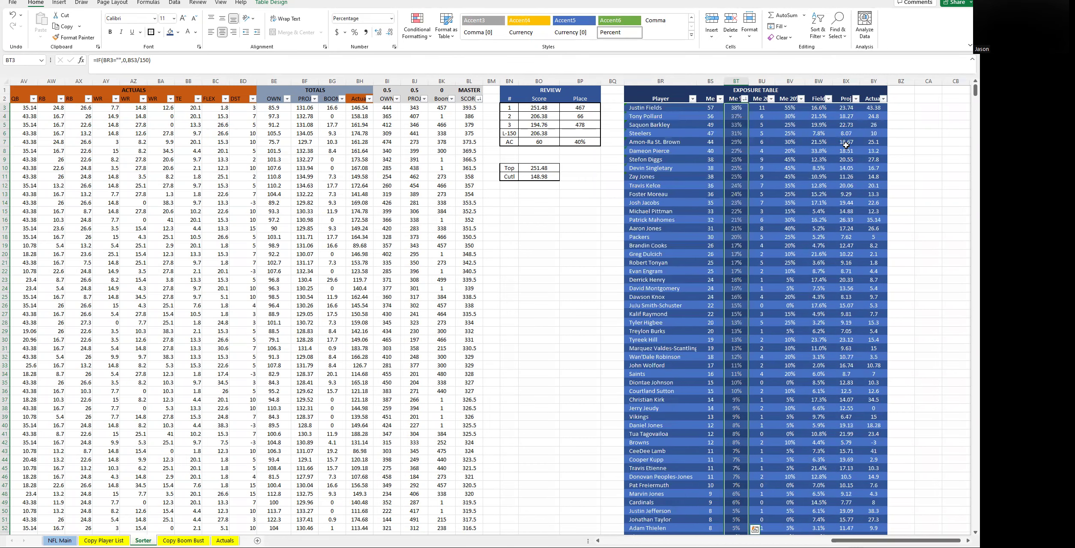
pyautogui.click(741, 117)
pyautogui.press('Up')
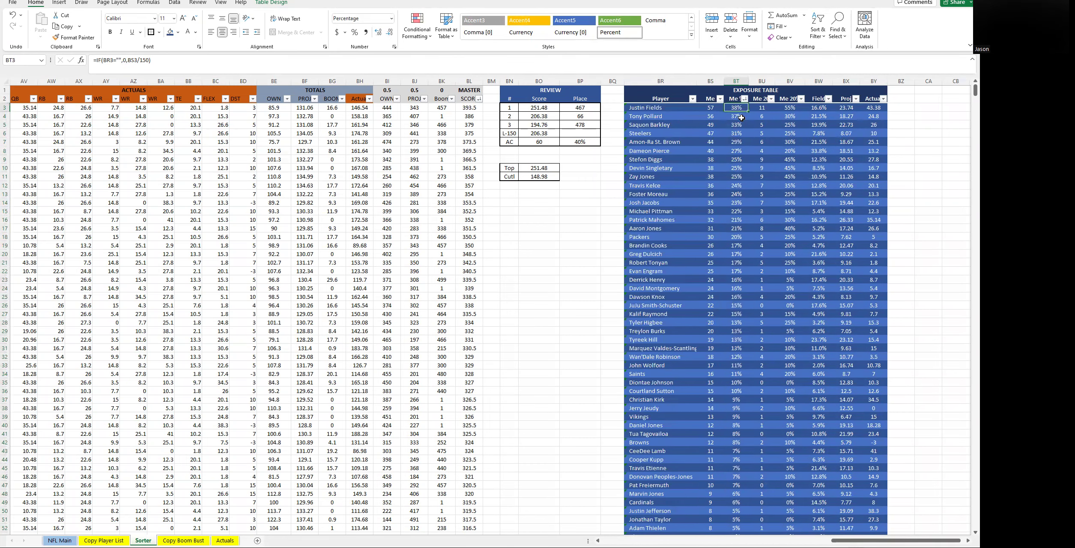
pyautogui.press('Left')
# Check the exposure and Actual formulas for Tony Pollard, Saquon Barkley and Robert Tonyan
pyautogui.click(742, 118)
pyautogui.press('Right')
pyautogui.press('Right')
pyautogui.press('Right')
pyautogui.press('Right')
pyautogui.press('Right')
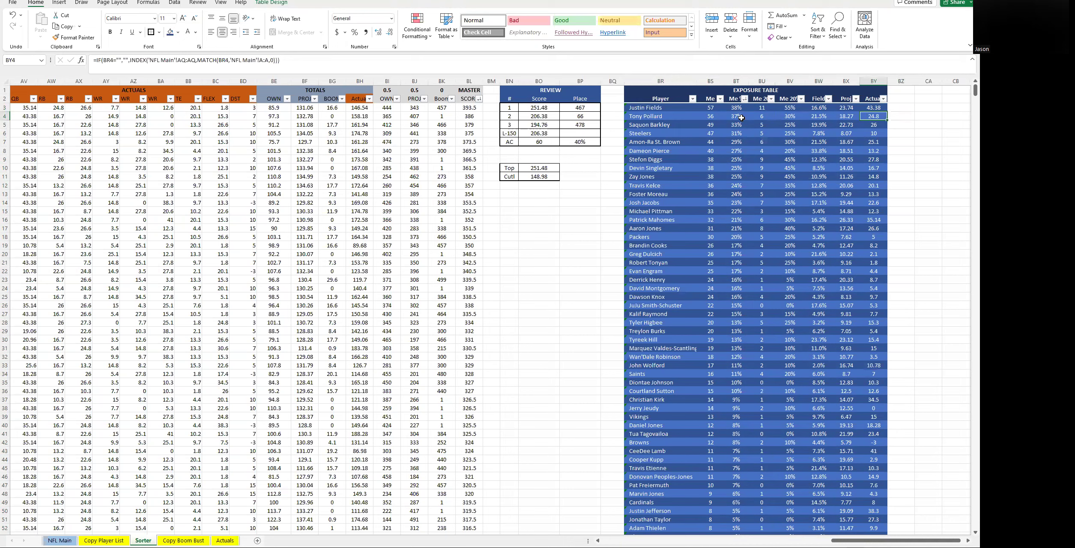
pyautogui.press('Left')
pyautogui.press('Left')
pyautogui.press('Left')
pyautogui.press('Left')
pyautogui.press('Left')
pyautogui.press('Left')
pyautogui.press('Down')
pyautogui.press('Right')
pyautogui.press('Right')
pyautogui.press('Right')
pyautogui.press('Right')
pyautogui.press('Right')
pyautogui.press('Right')
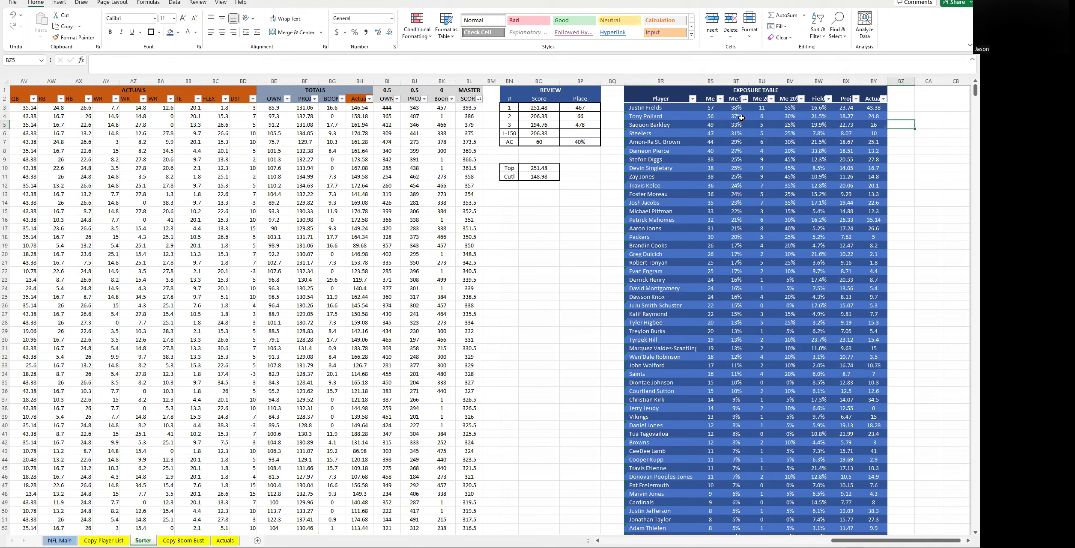
pyautogui.press('Down')
pyautogui.press('Up')
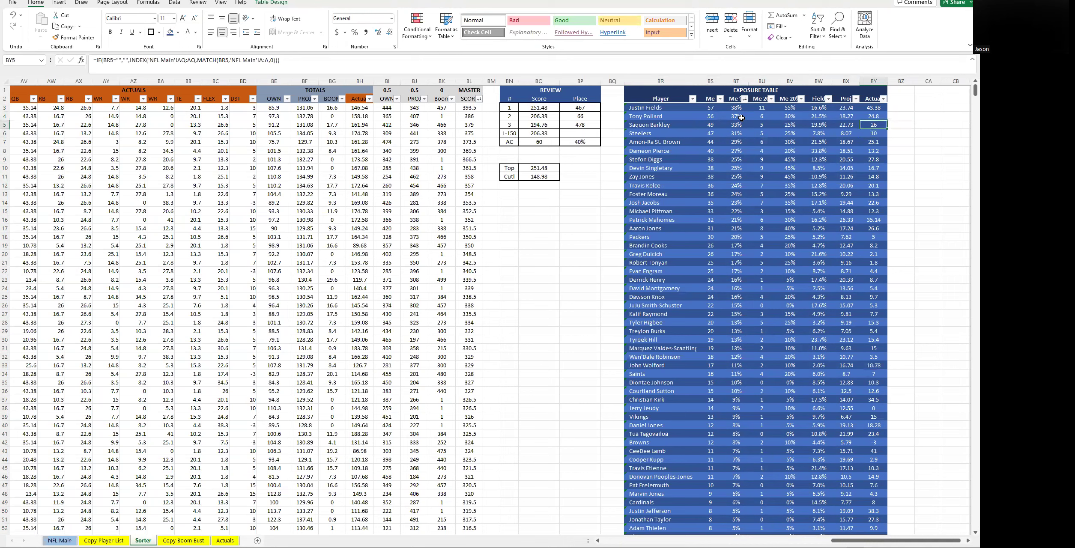
pyautogui.press('Down')
pyautogui.press('Down')
pyautogui.press('Down')
pyautogui.press('Down')
pyautogui.press('Down')
pyautogui.press('Down')
pyautogui.press('Down')
pyautogui.press('Down')
pyautogui.press('Down')
pyautogui.press('Down')
pyautogui.press('Down')
pyautogui.press('Down')
pyautogui.press('Down')
pyautogui.press('Down')
pyautogui.press('Down')
pyautogui.press('Down')
pyautogui.press('Left')
pyautogui.press('Left')
pyautogui.press('Left')
pyautogui.press('Left')
pyautogui.press('Left')
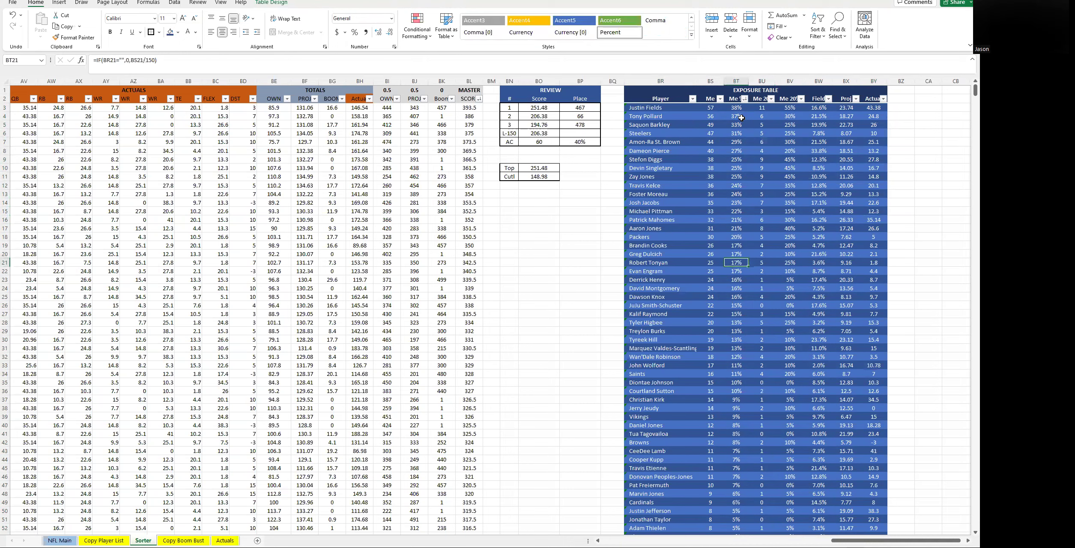
pyautogui.press('Right')
pyautogui.press('Right')
pyautogui.press('Right')
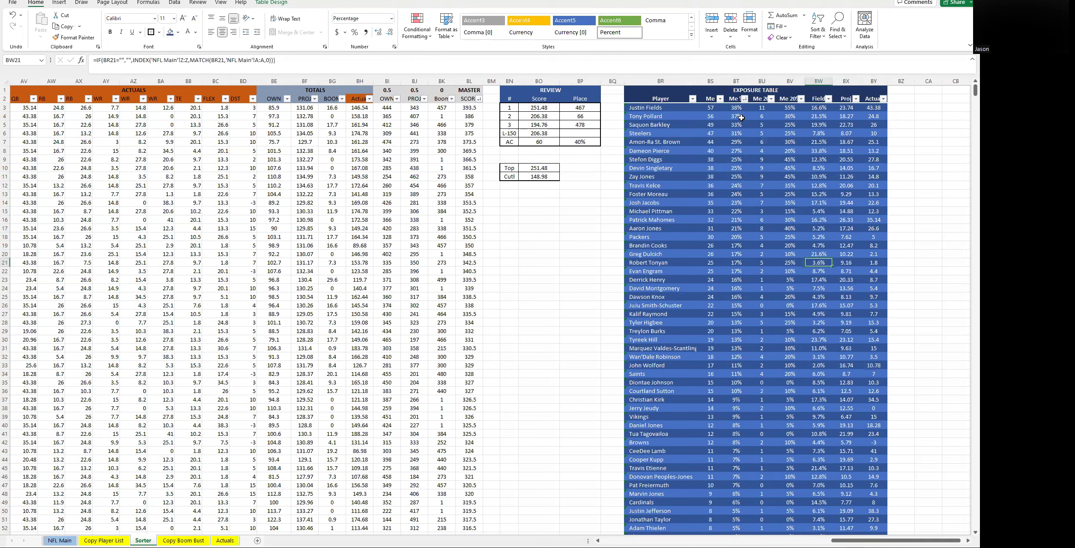
pyautogui.press('Right')
pyautogui.press('Right')
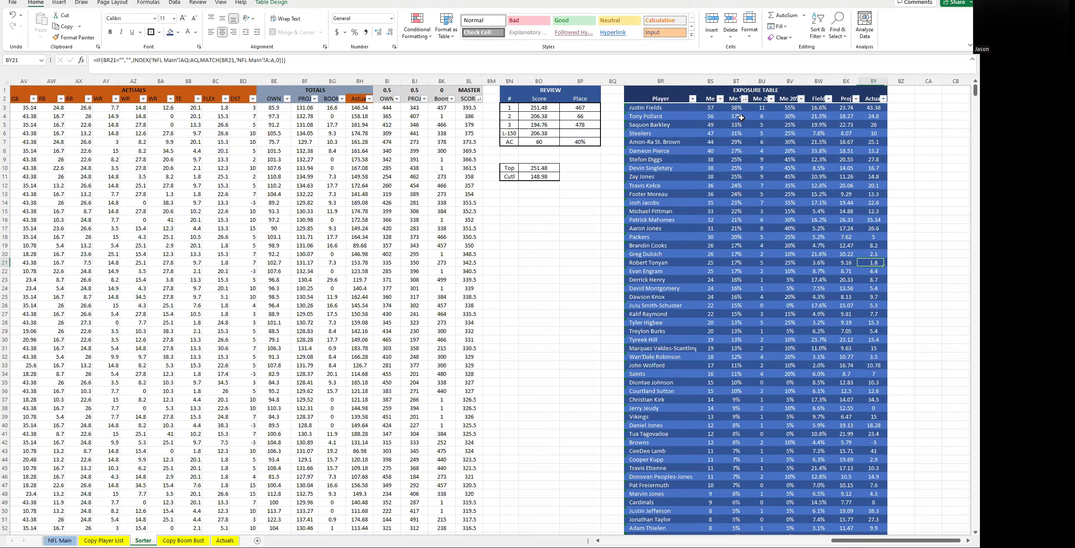
# Inspect a lookup formula in the ACTUALS block
pyautogui.click(955, 203)
pyautogui.click(907, 140)
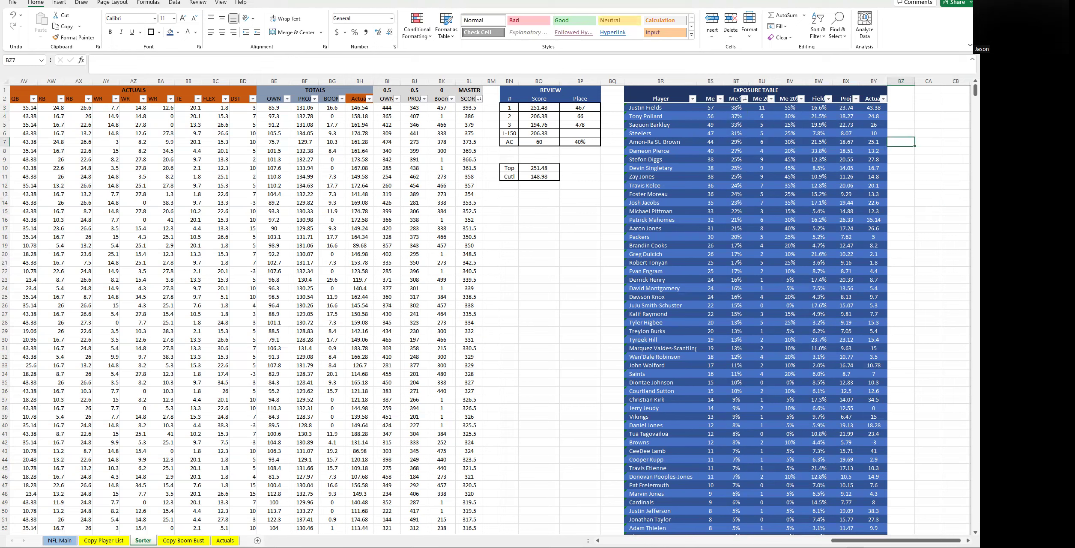
pyautogui.click(190, 228)
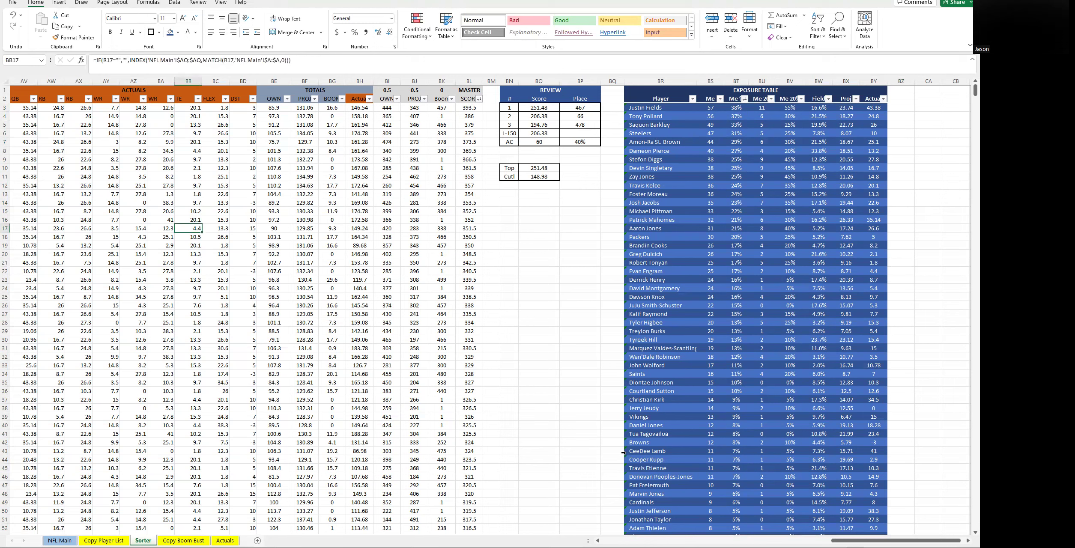
pyautogui.moveTo(857, 539); pyautogui.dragTo(855, 539)
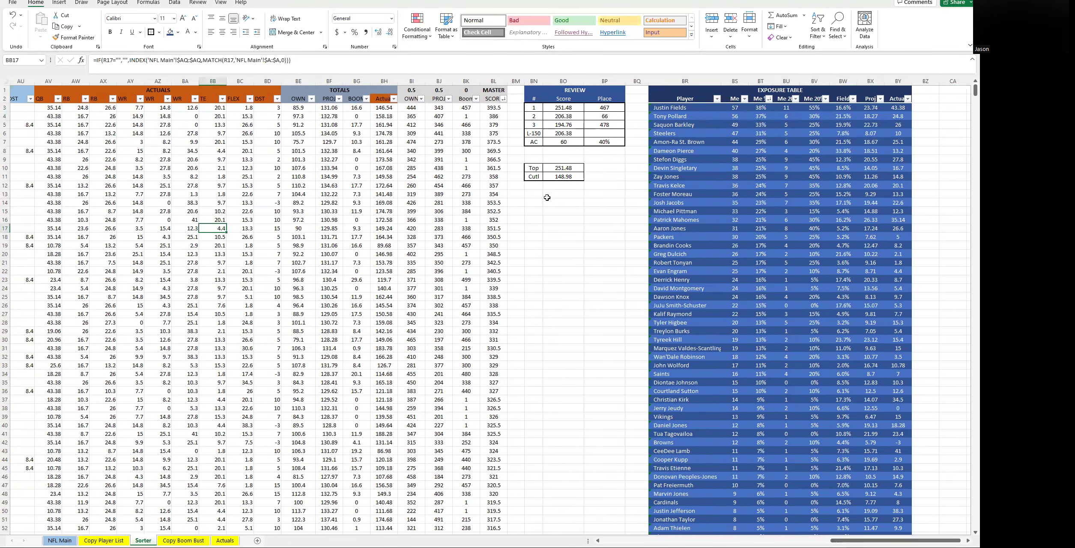